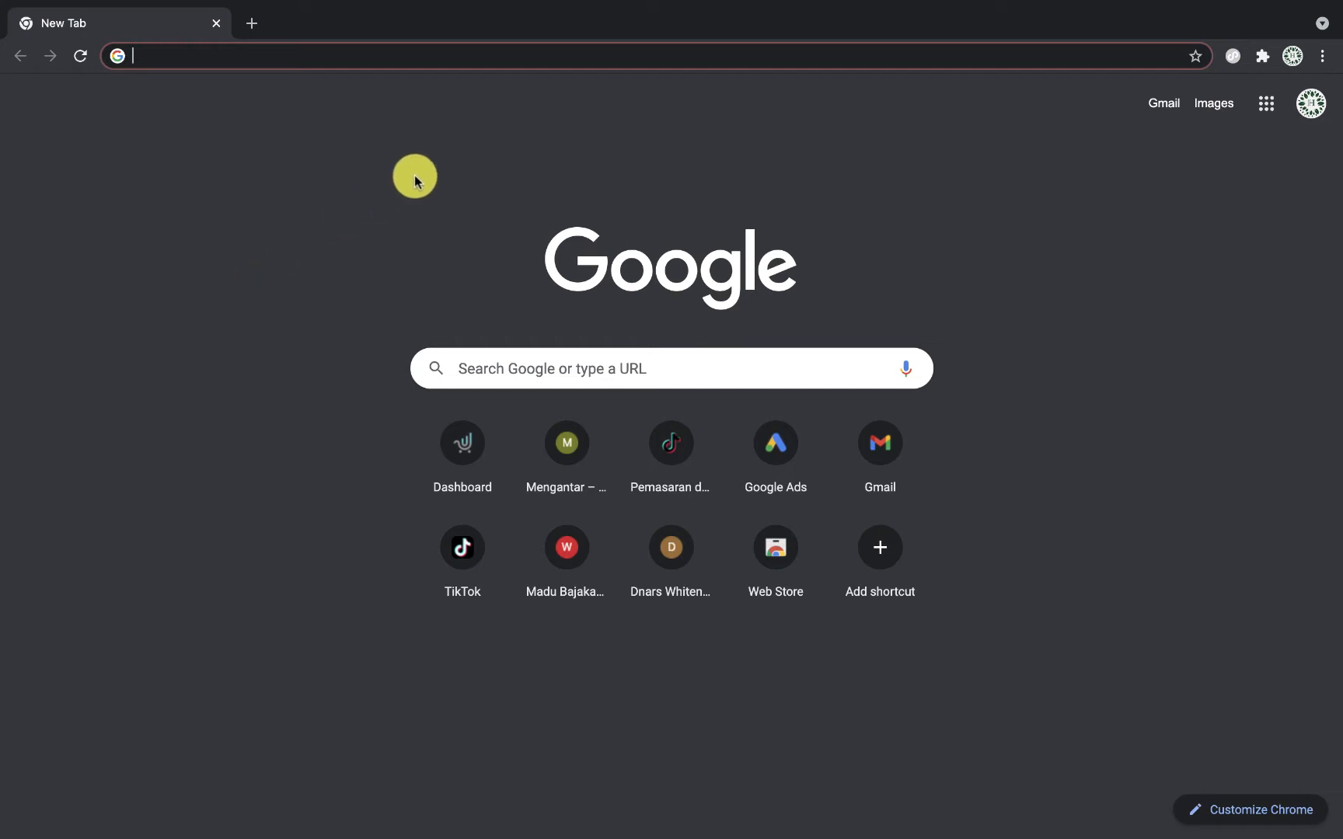
Step: Load ads.google.com, scroll through its homepage, and start signing in
{"action": "type", "text": "ads.goo"}
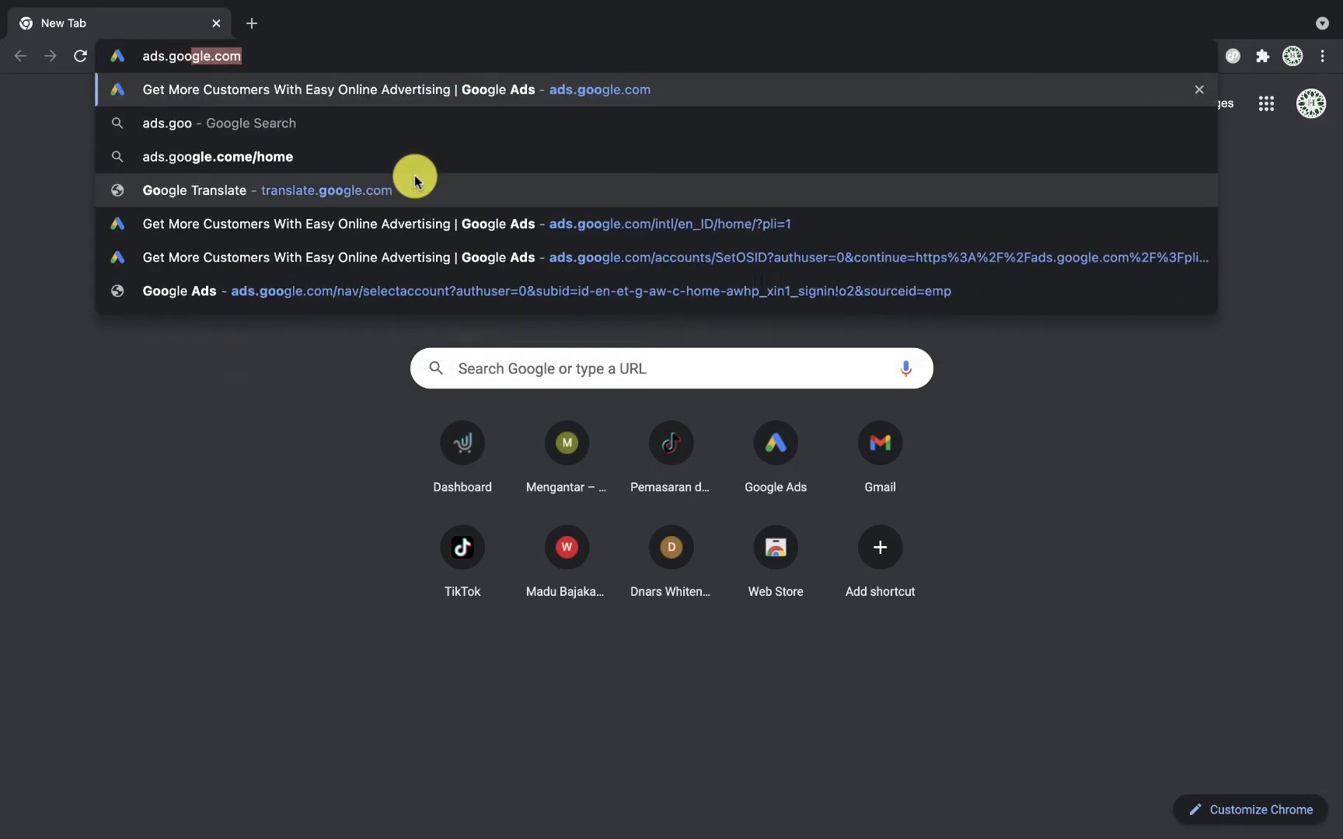
{"action": "type", "text": "gle.com"}
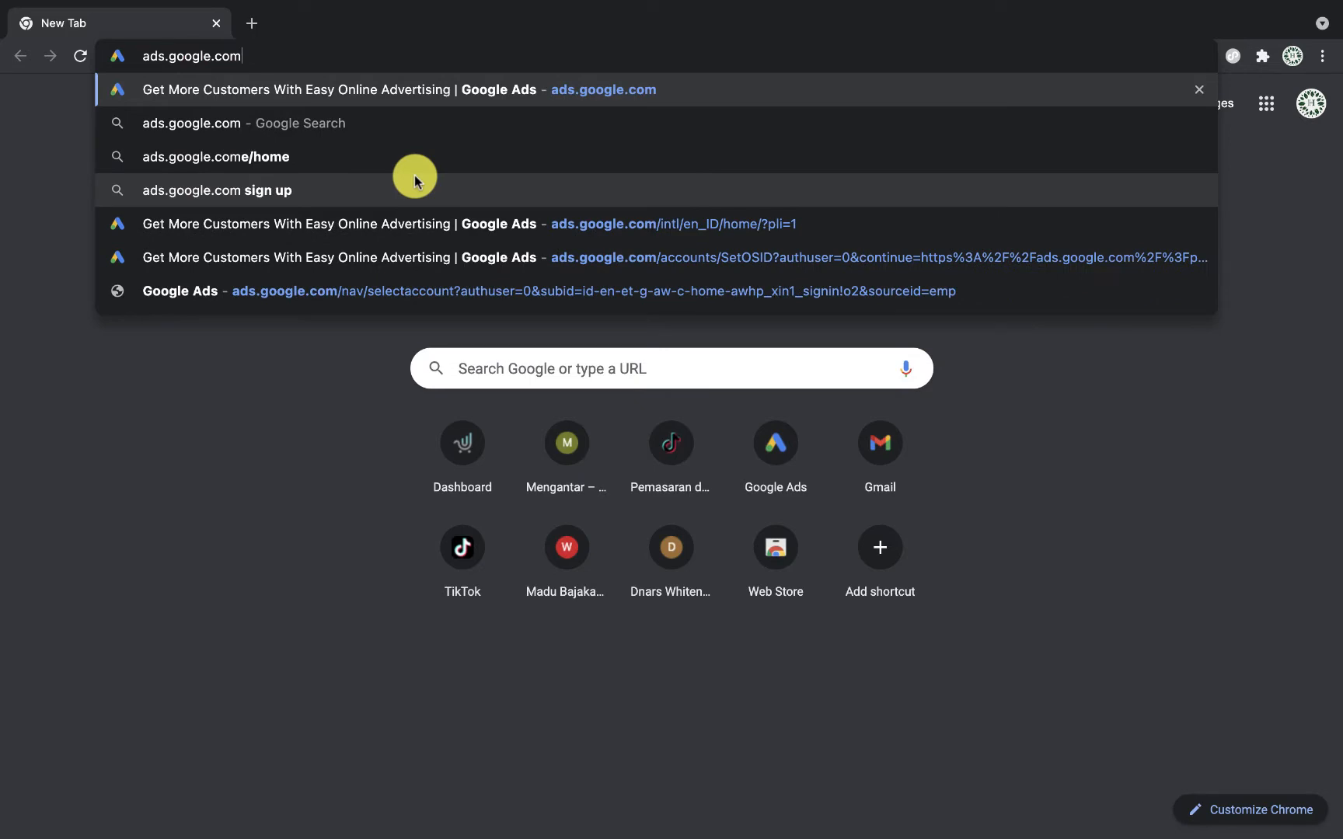
{"action": "key", "text": "Return"}
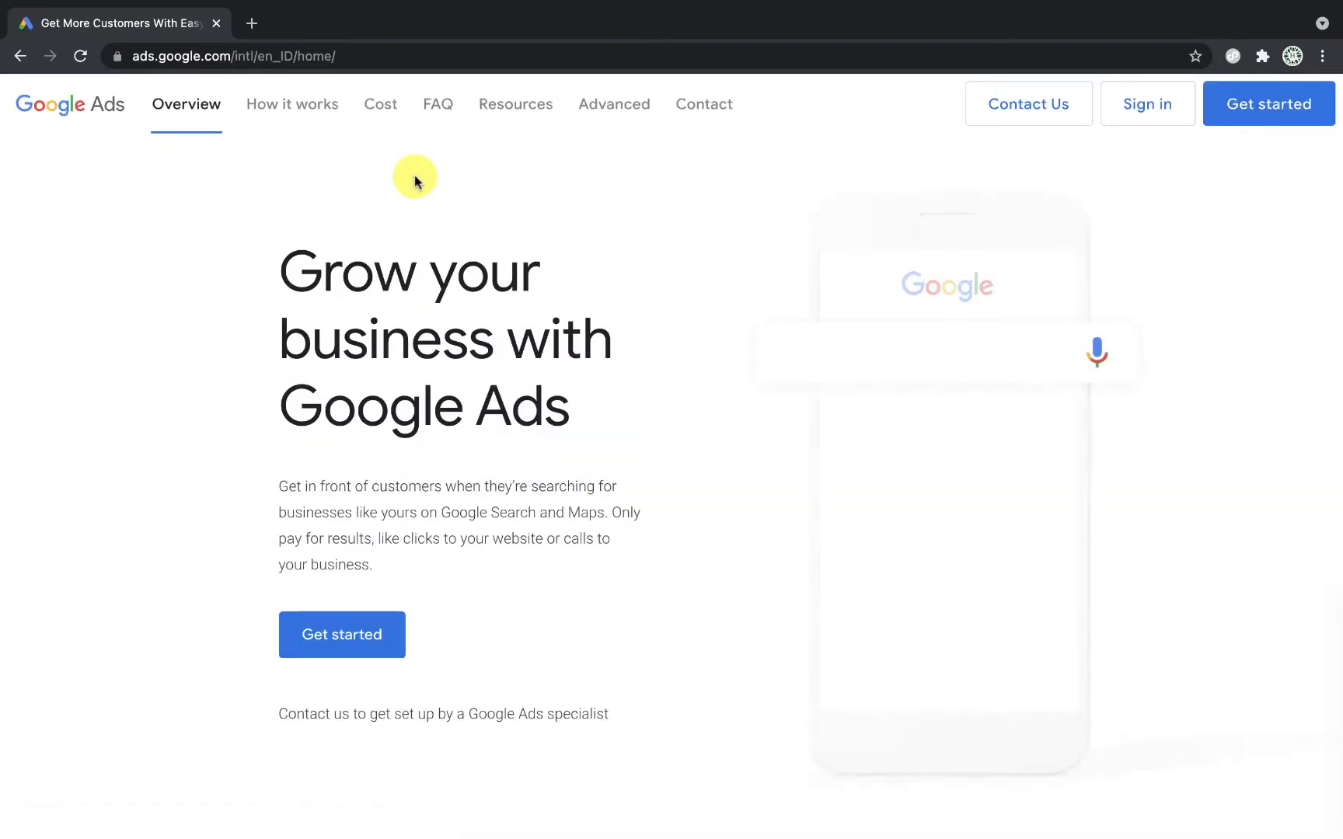
{"action": "scroll", "coordinate": [639, 532], "scroll_direction": "down", "scroll_amount": 10}
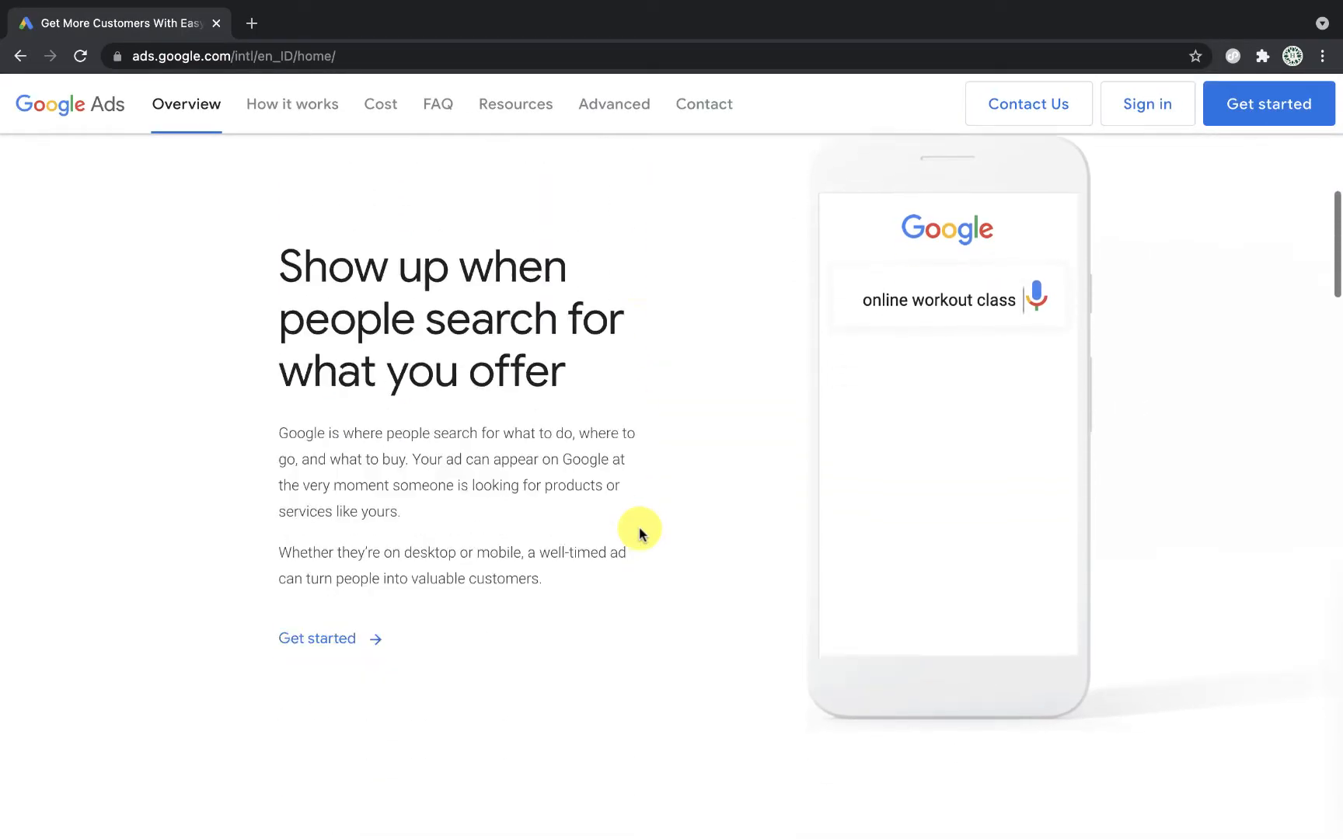
{"action": "scroll", "coordinate": [639, 533], "scroll_direction": "down", "scroll_amount": 12}
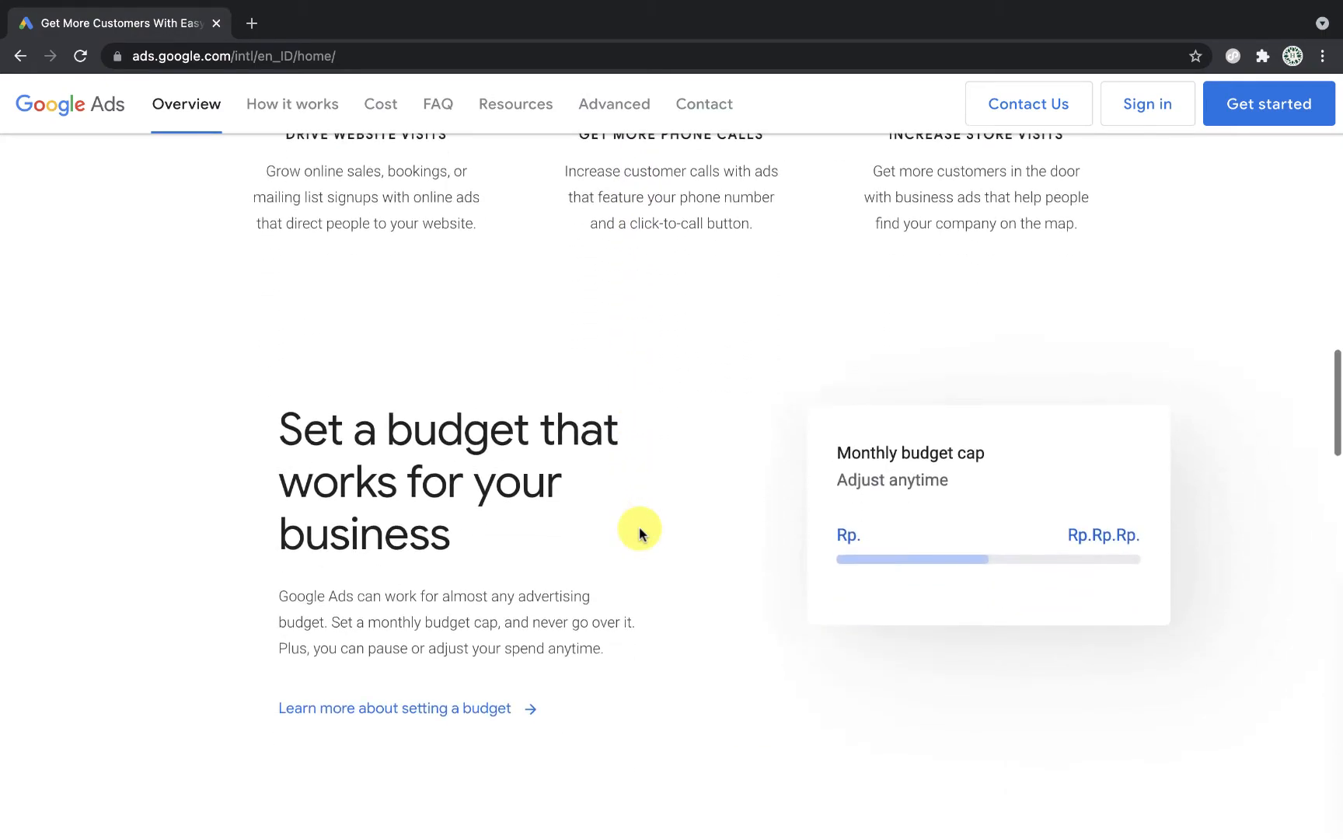
{"action": "scroll", "coordinate": [638, 532], "scroll_direction": "down", "scroll_amount": 4}
{"action": "scroll", "coordinate": [639, 532], "scroll_direction": "up", "scroll_amount": 3}
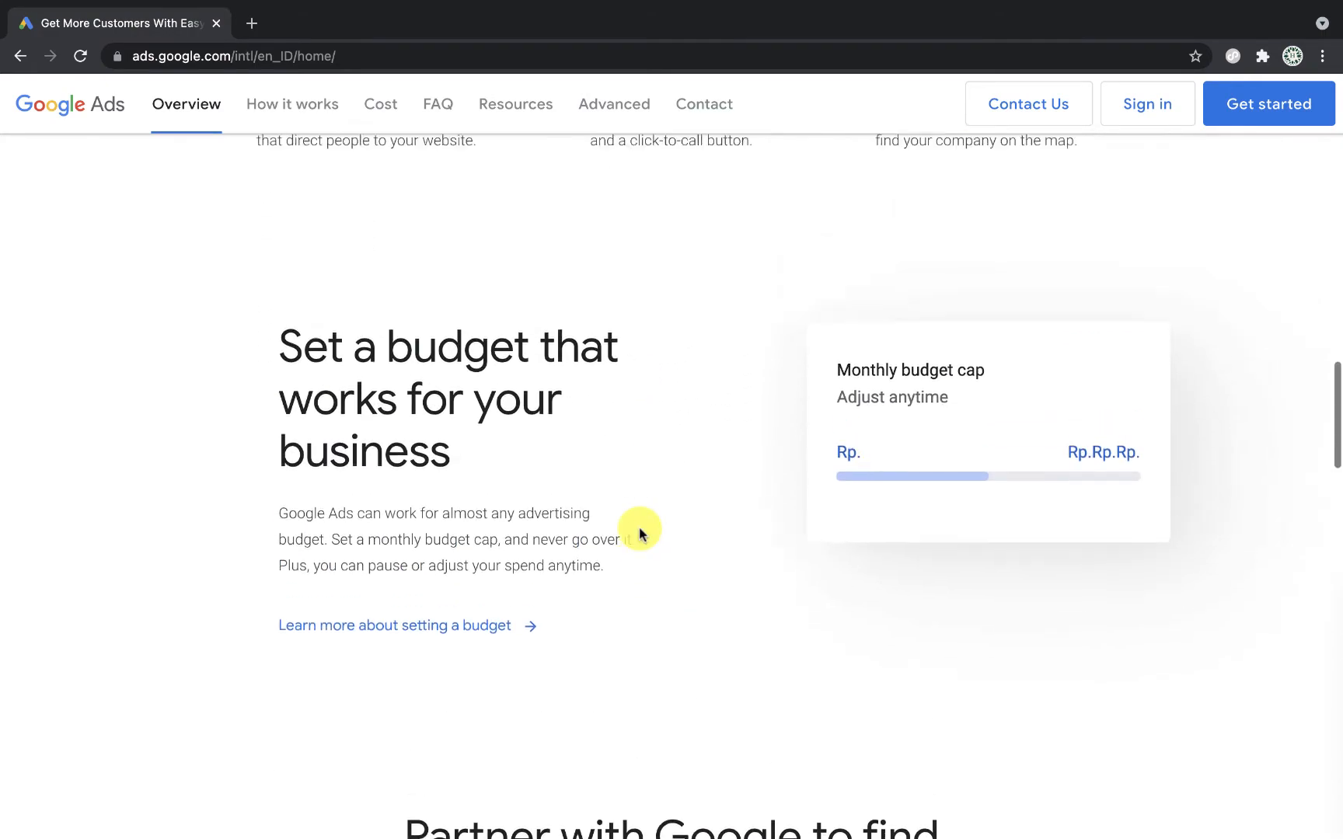
{"action": "scroll", "coordinate": [638, 532], "scroll_direction": "up", "scroll_amount": 20}
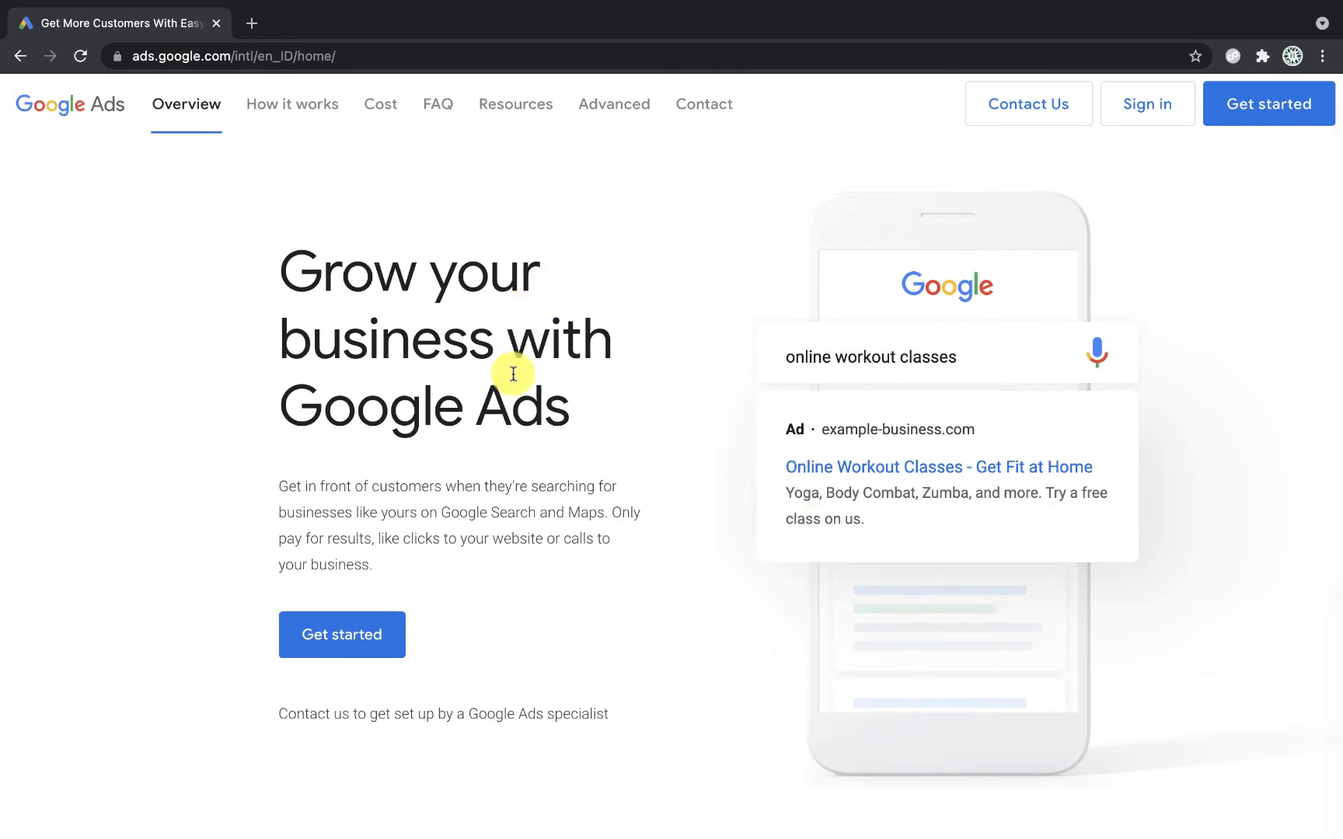
{"action": "left_click", "coordinate": [1148, 115]}
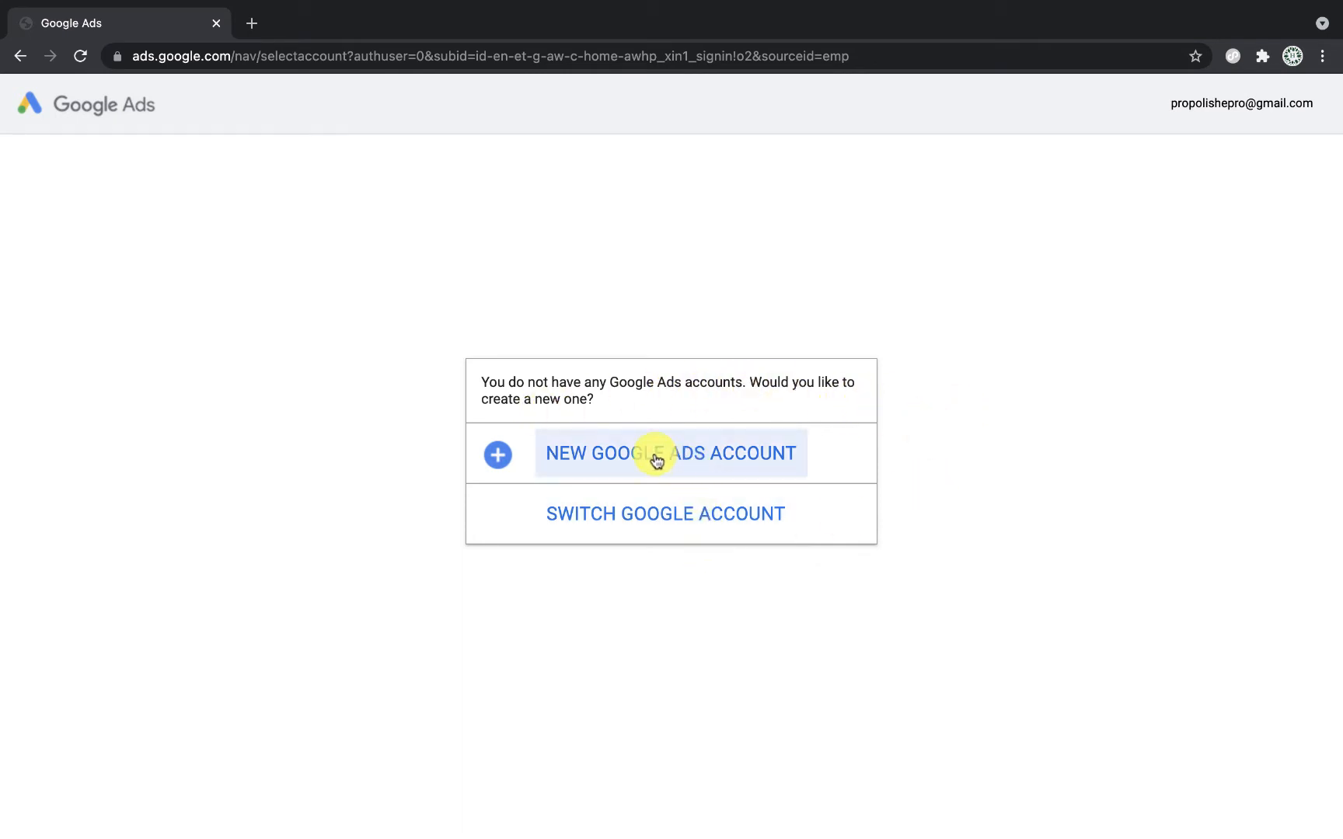
Step: Create a new Google Ads account and switch from the goal page to Expert Mode
{"action": "left_click", "coordinate": [690, 460]}
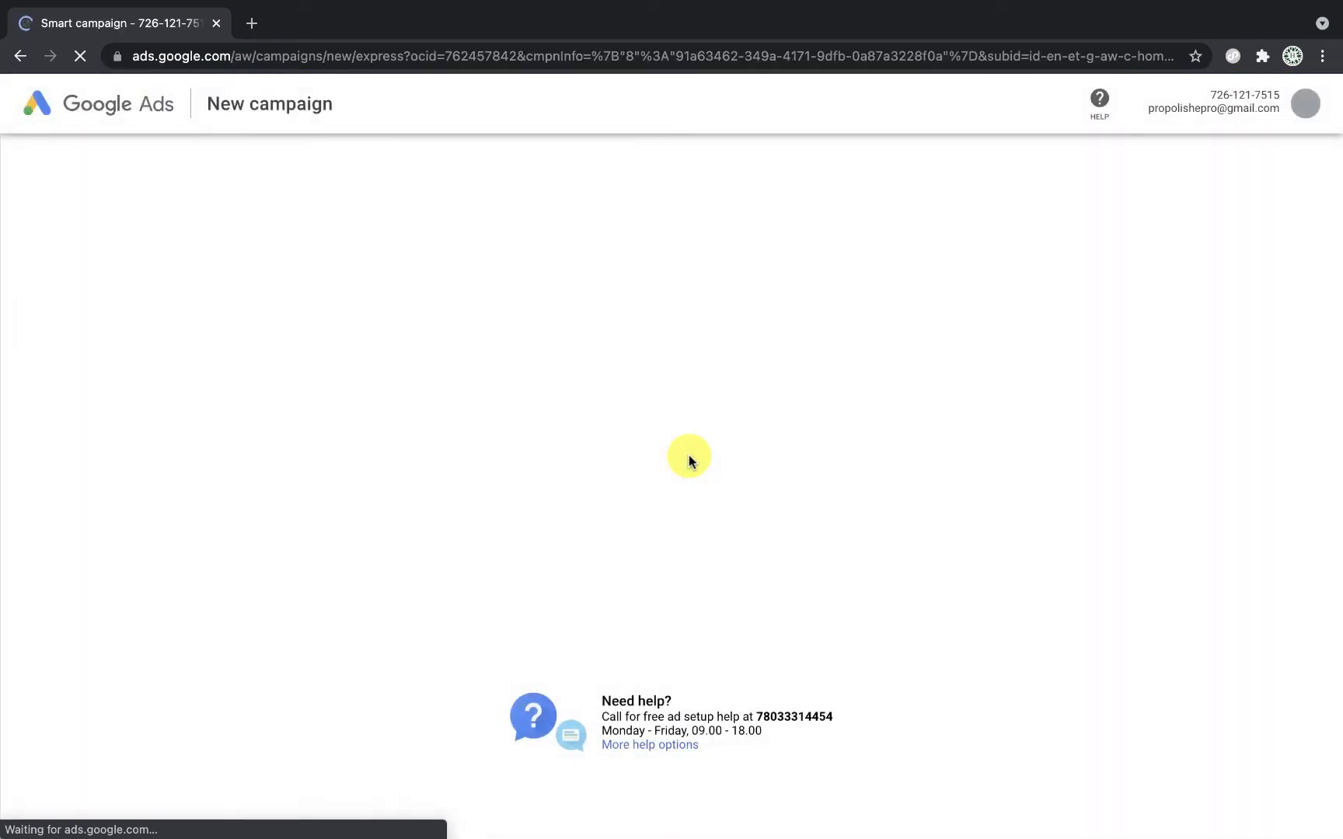
{"action": "scroll", "coordinate": [728, 585], "scroll_direction": "down", "scroll_amount": 1}
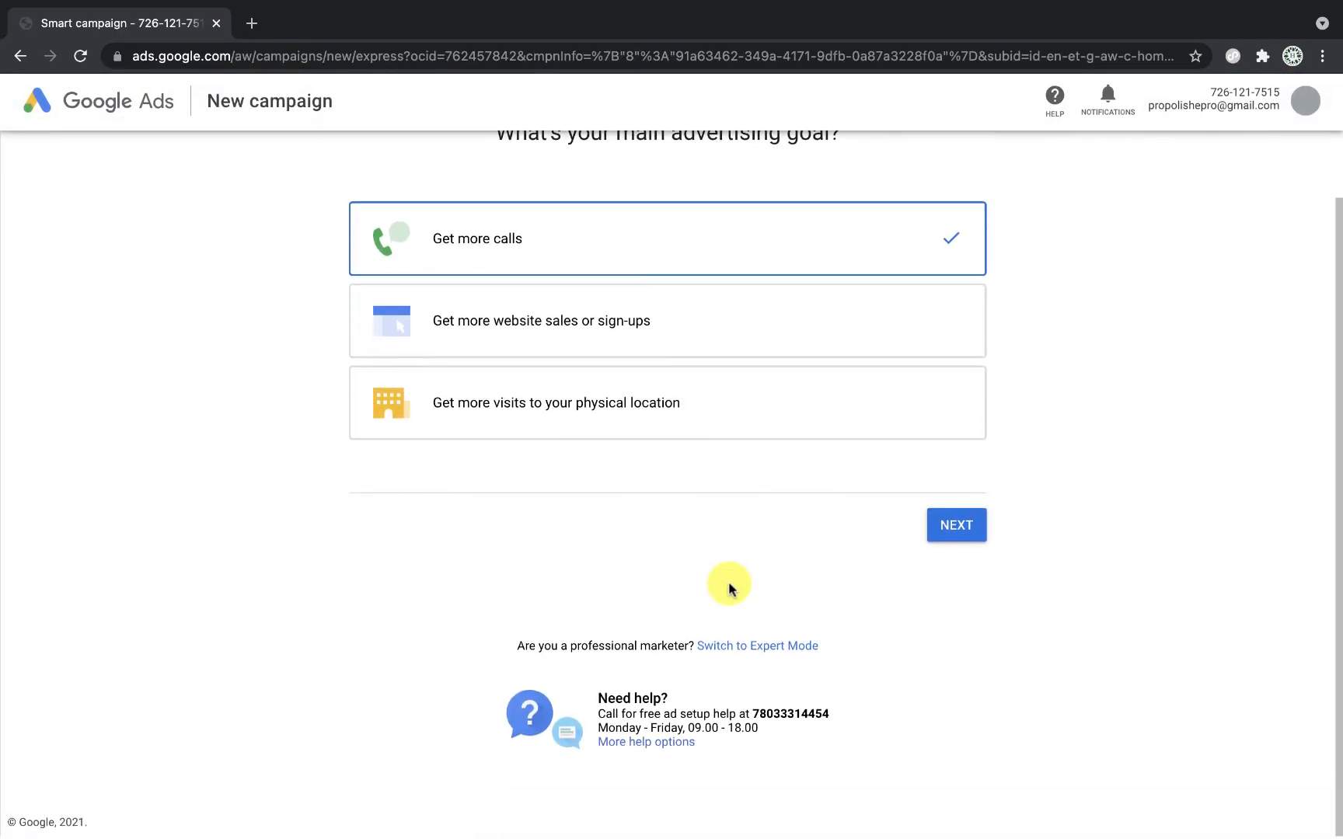
{"action": "scroll", "coordinate": [965, 404], "scroll_direction": "up", "scroll_amount": 1}
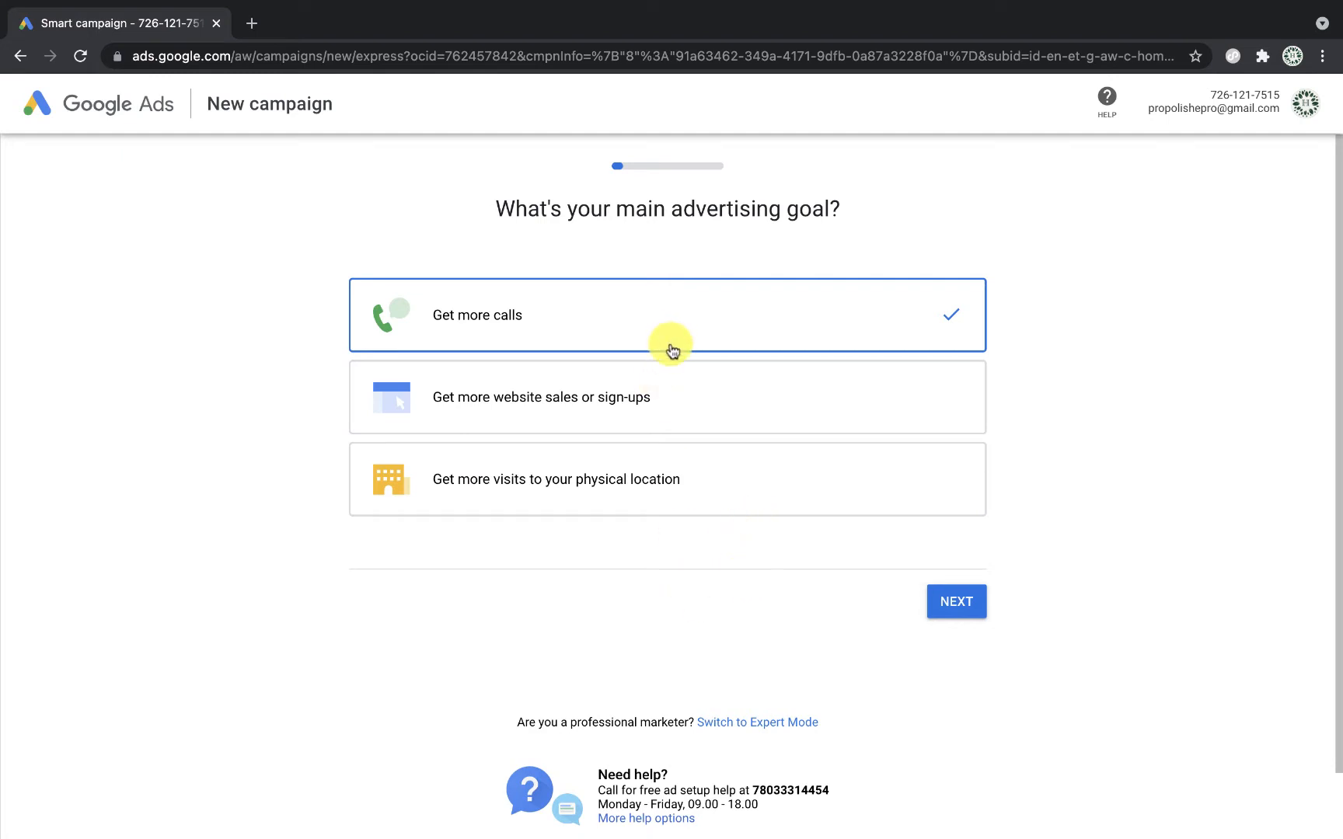
{"action": "scroll", "coordinate": [710, 651], "scroll_direction": "down", "scroll_amount": 1}
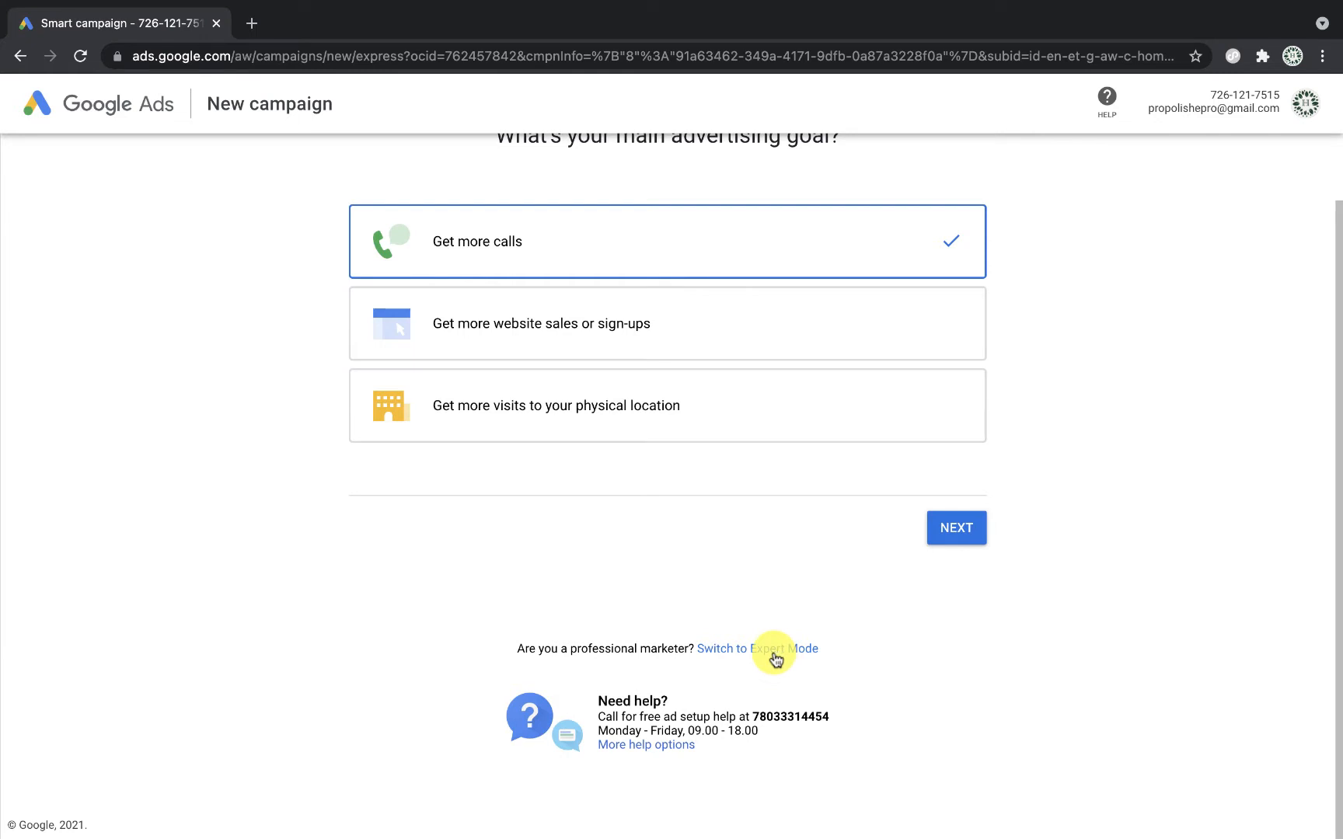
{"action": "left_click", "coordinate": [775, 657]}
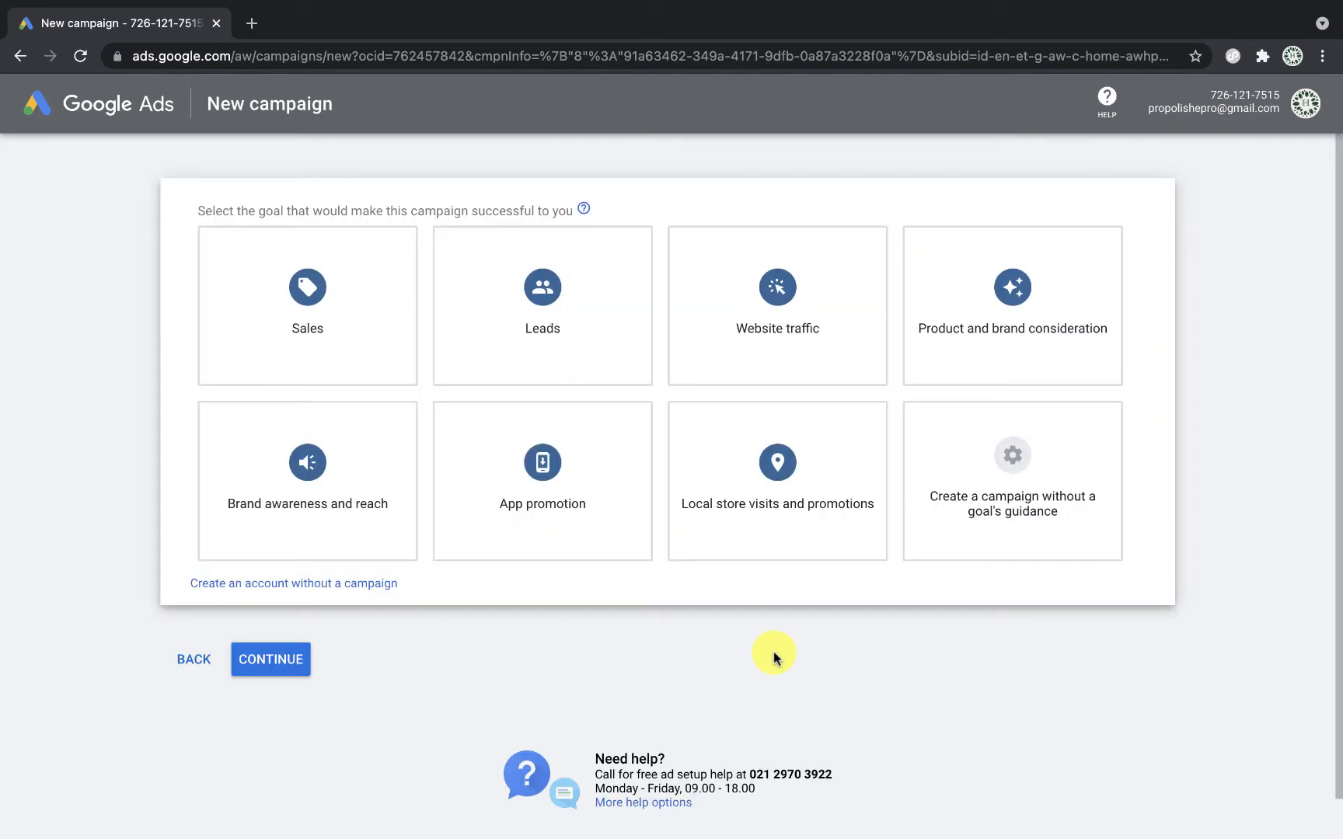
Step: Choose 'Create an account without a campaign' on the goal selection page
{"action": "scroll", "coordinate": [730, 736], "scroll_direction": "down", "scroll_amount": 2}
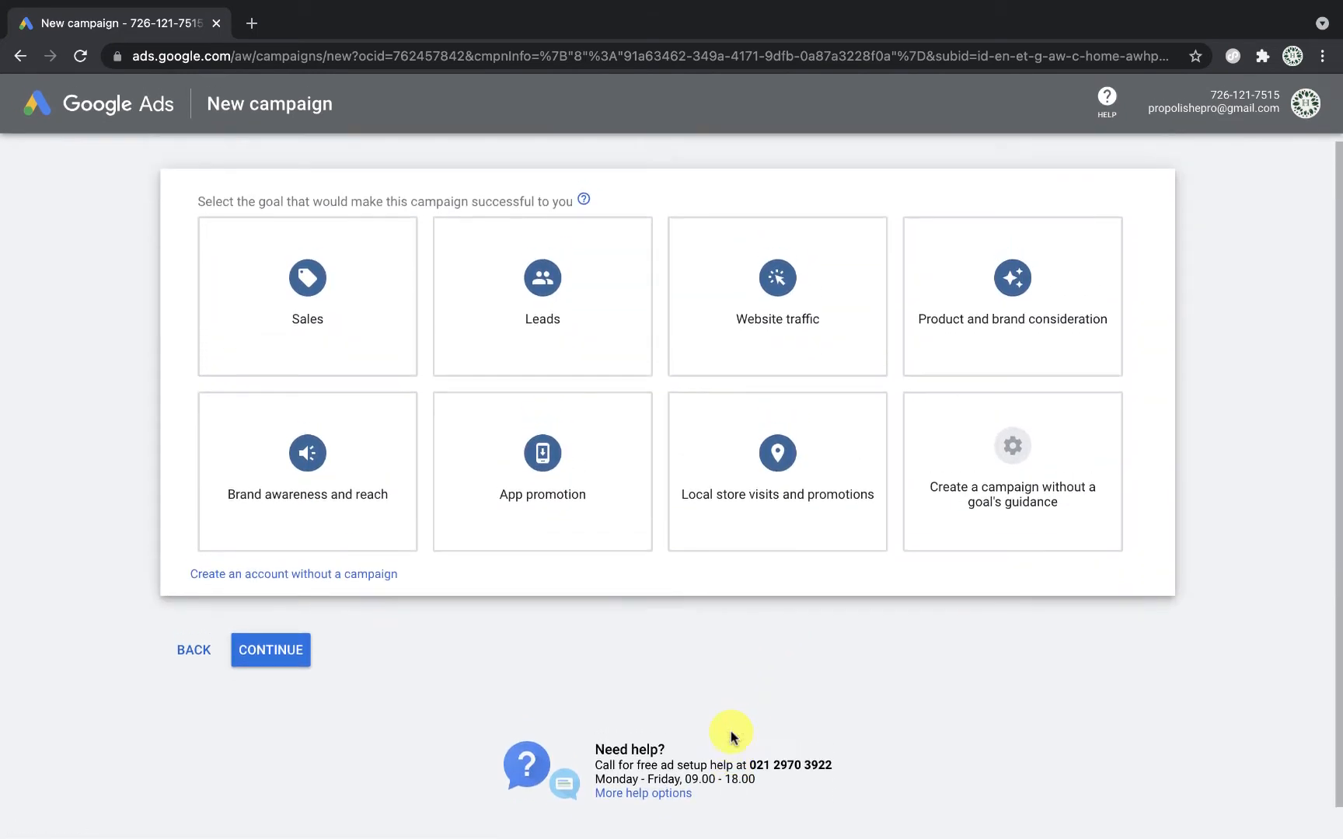
{"action": "scroll", "coordinate": [730, 736], "scroll_direction": "down", "scroll_amount": 2}
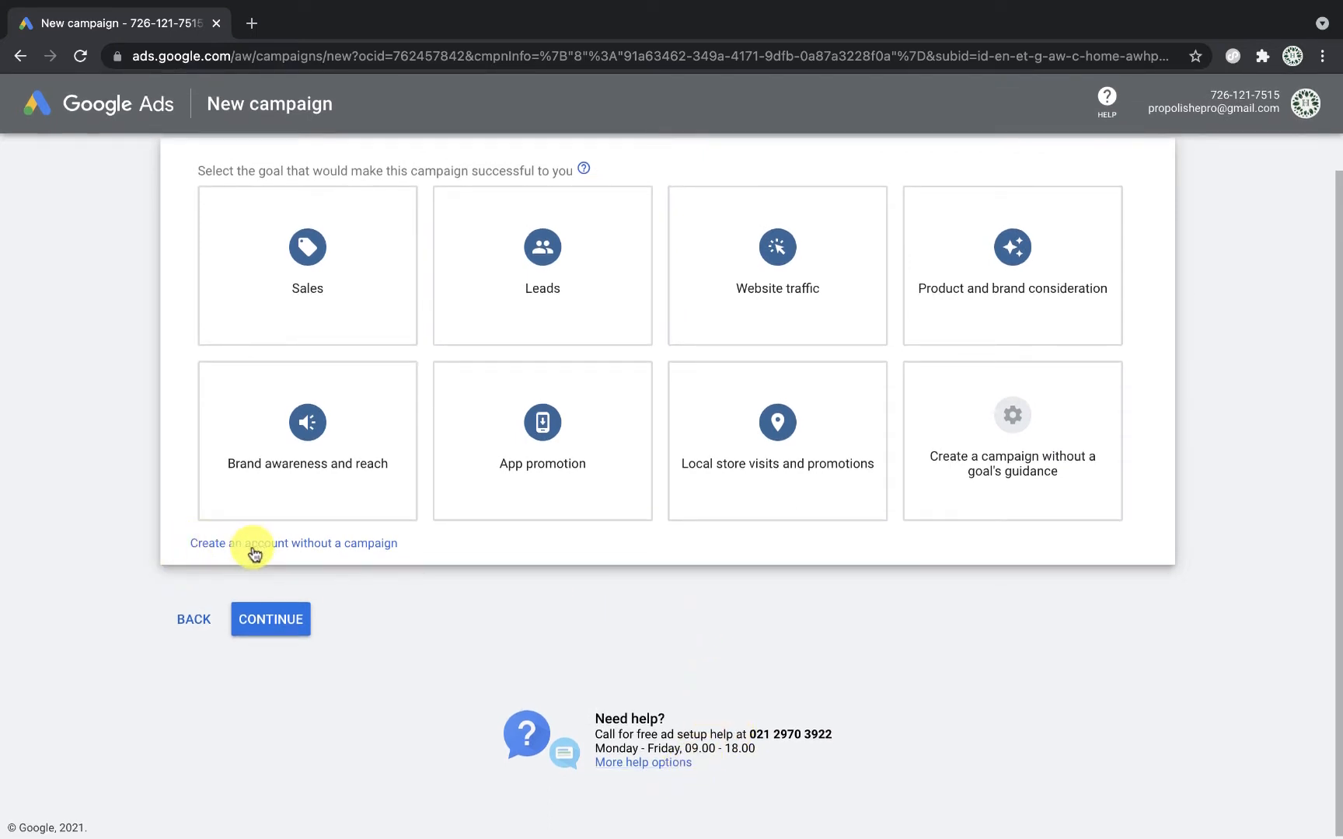
{"action": "left_click", "coordinate": [377, 550]}
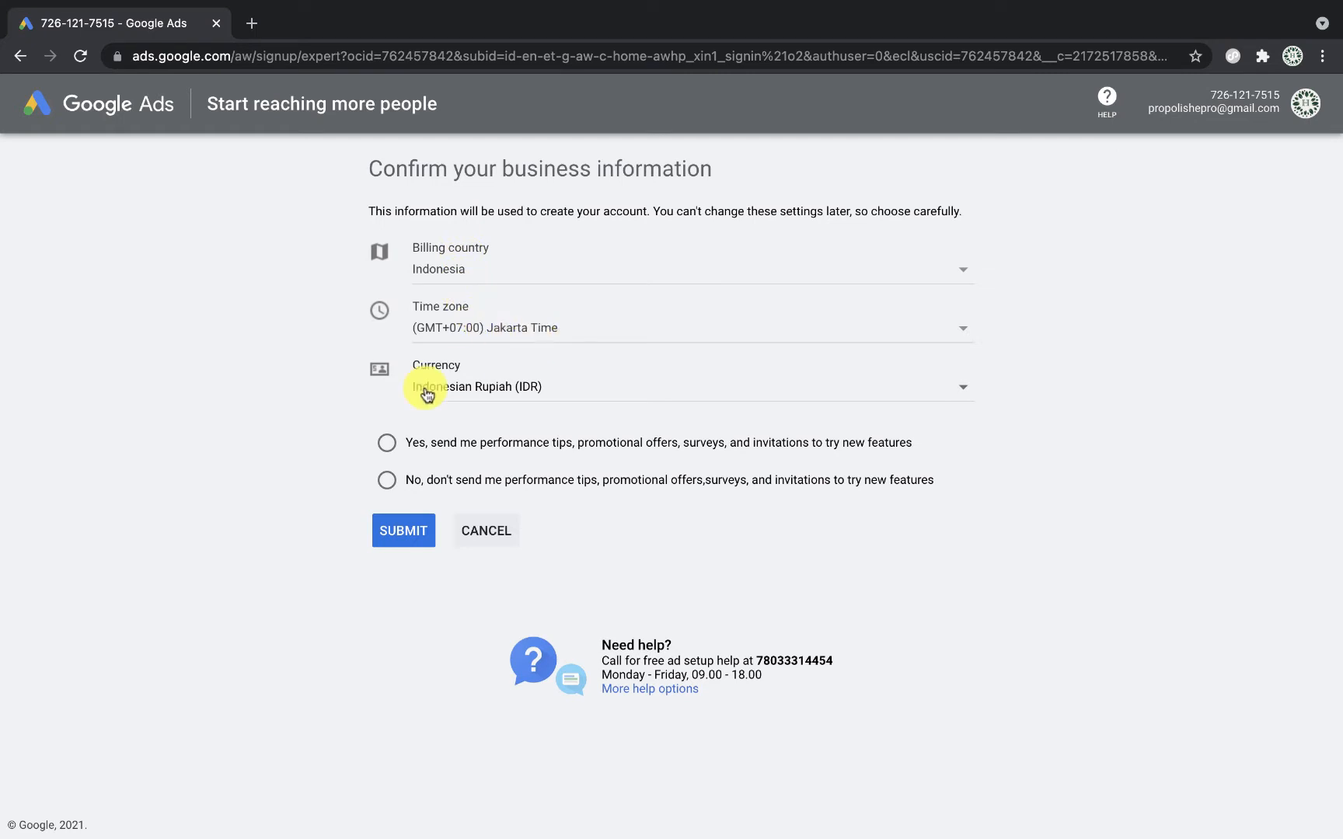
Step: Opt in to performance tips, submit the Indonesia/Jakarta/IDR details, and explore the account
{"action": "left_click", "coordinate": [385, 448]}
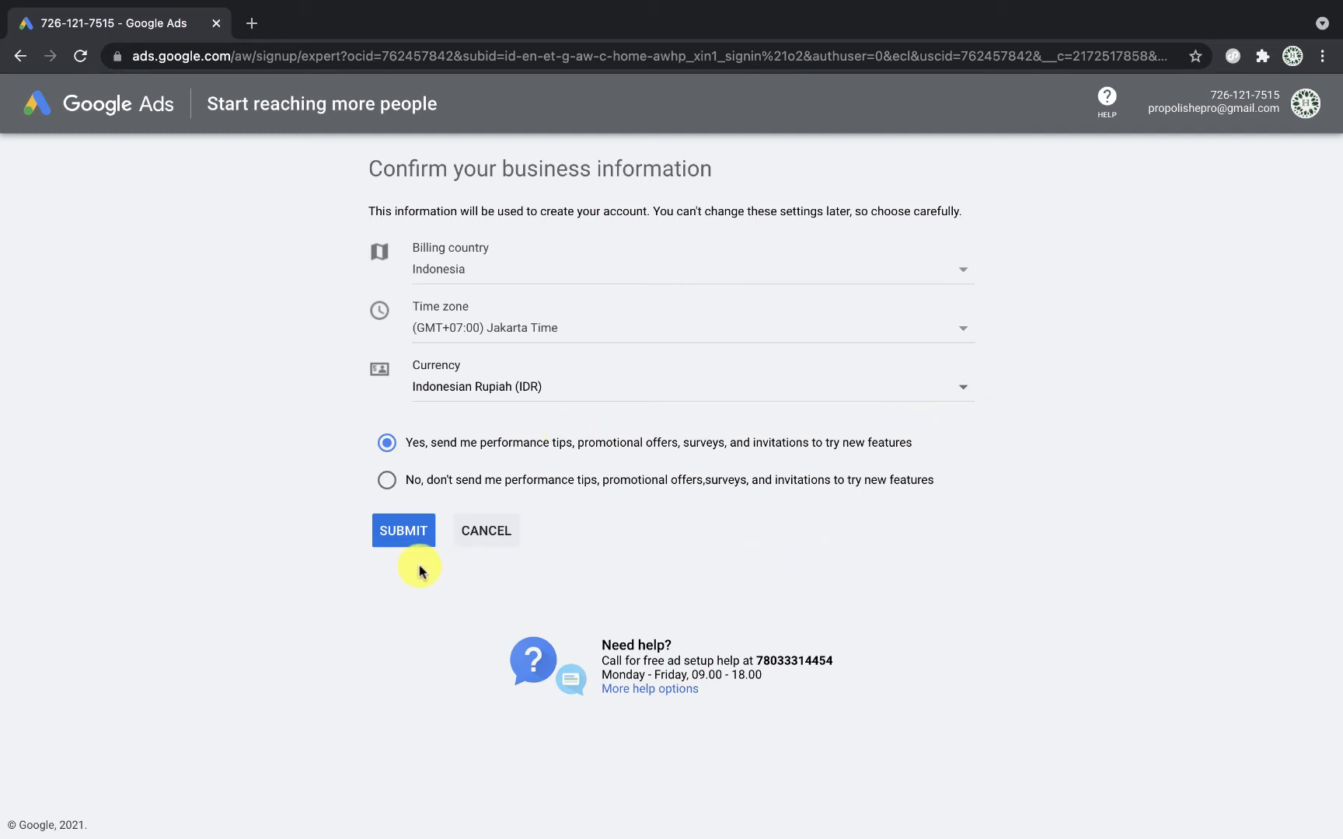
{"action": "left_click", "coordinate": [405, 542]}
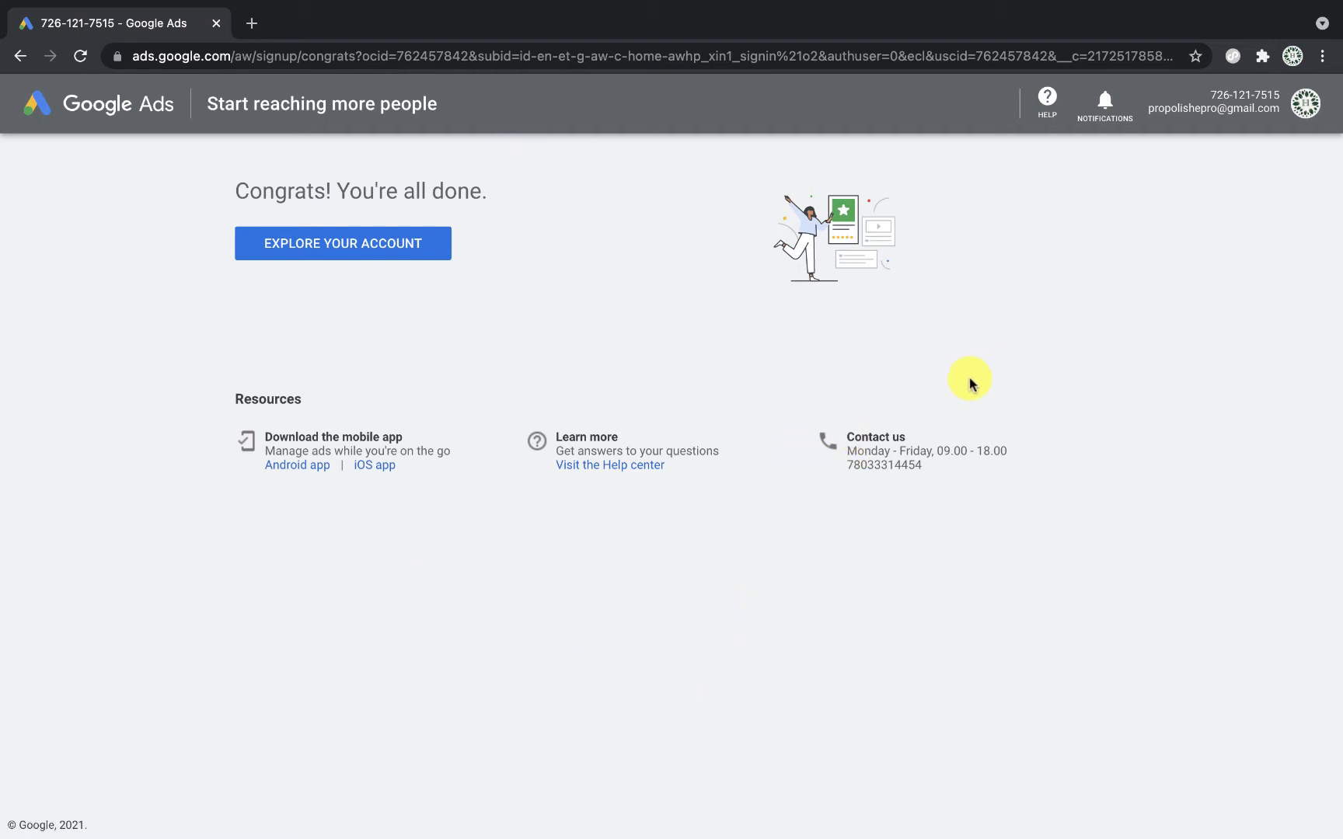
{"action": "left_click", "coordinate": [312, 252]}
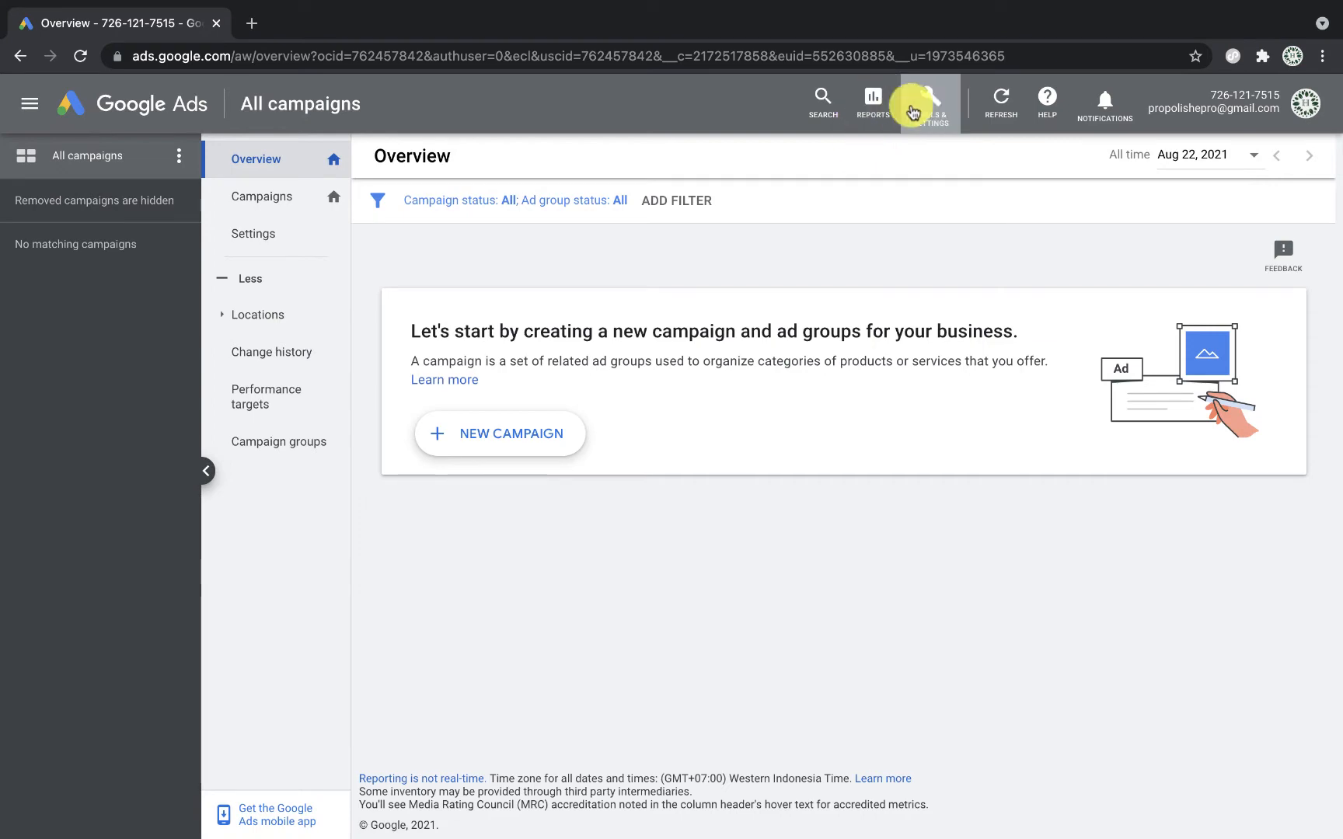
Step: Go to Tools & Settings > Billing > Settings
{"action": "left_click", "coordinate": [935, 105]}
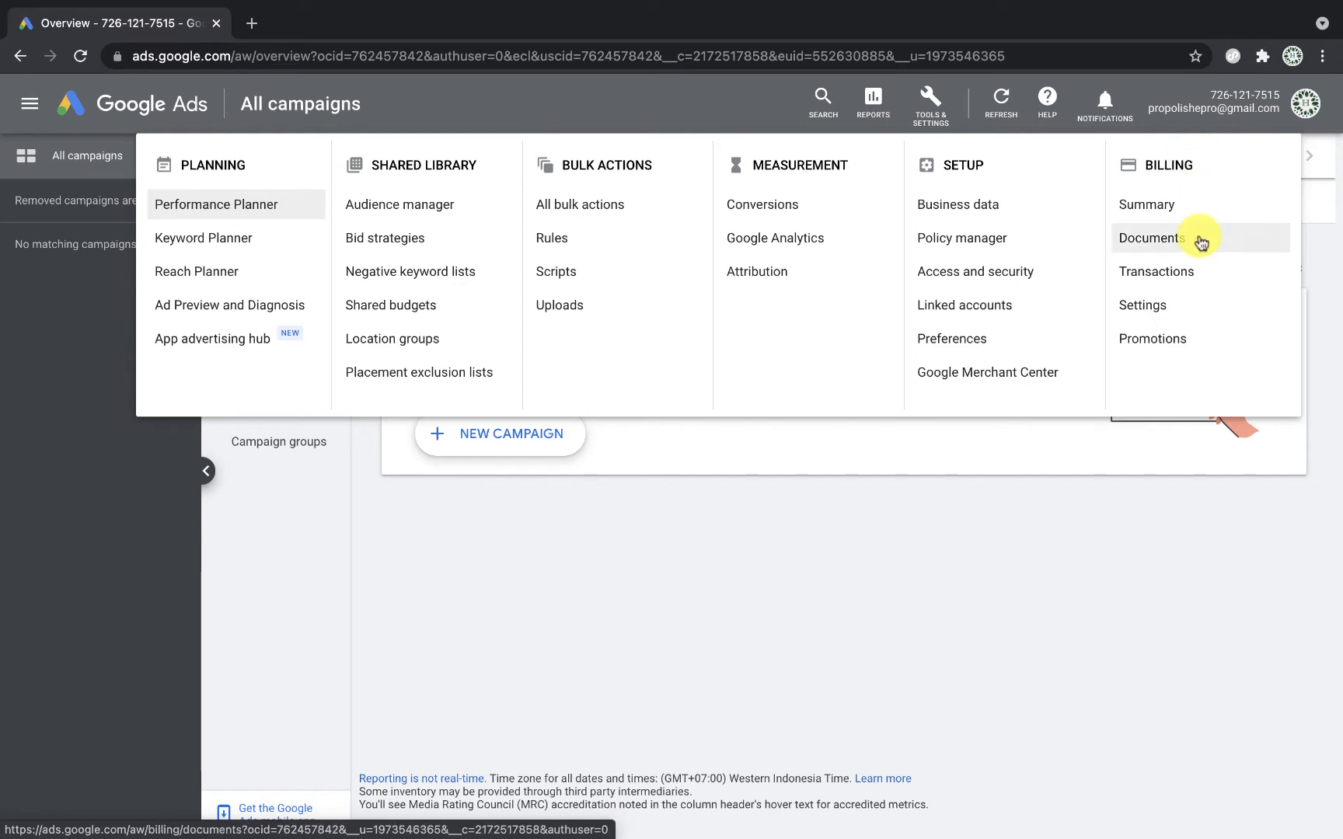
{"action": "left_click", "coordinate": [1163, 306]}
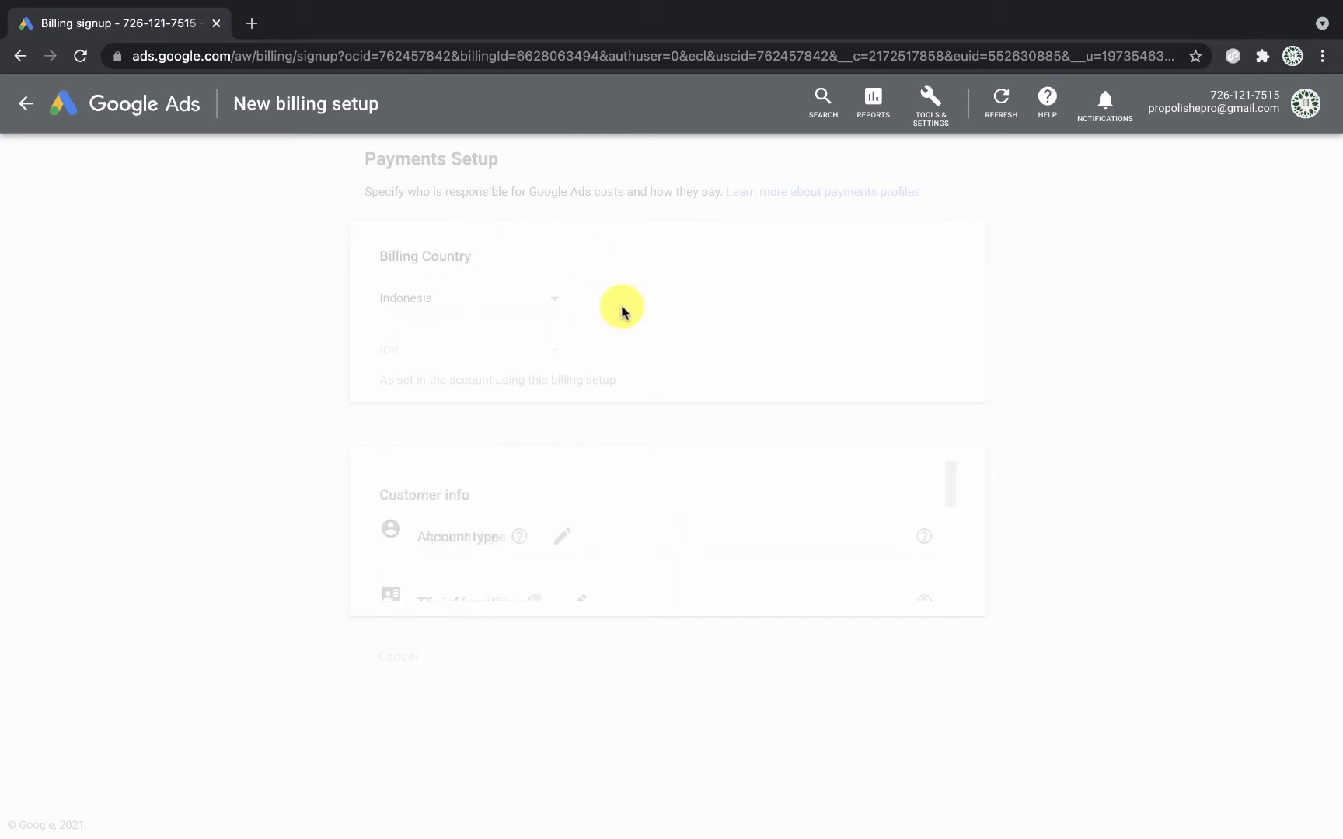
Step: Keep the billing setup's account type as Organization
{"action": "scroll", "coordinate": [643, 426], "scroll_direction": "down", "scroll_amount": 5}
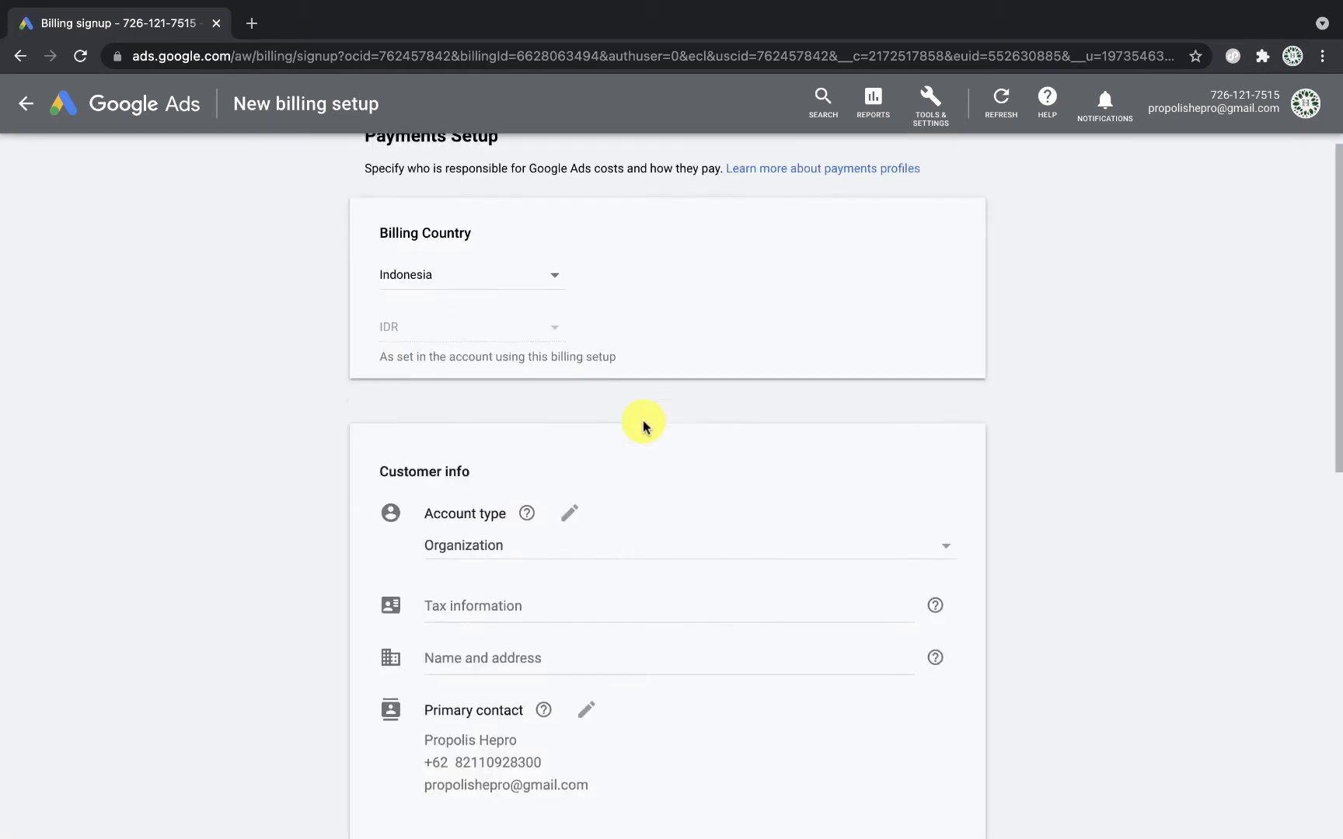
{"action": "scroll", "coordinate": [657, 536], "scroll_direction": "down", "scroll_amount": 10}
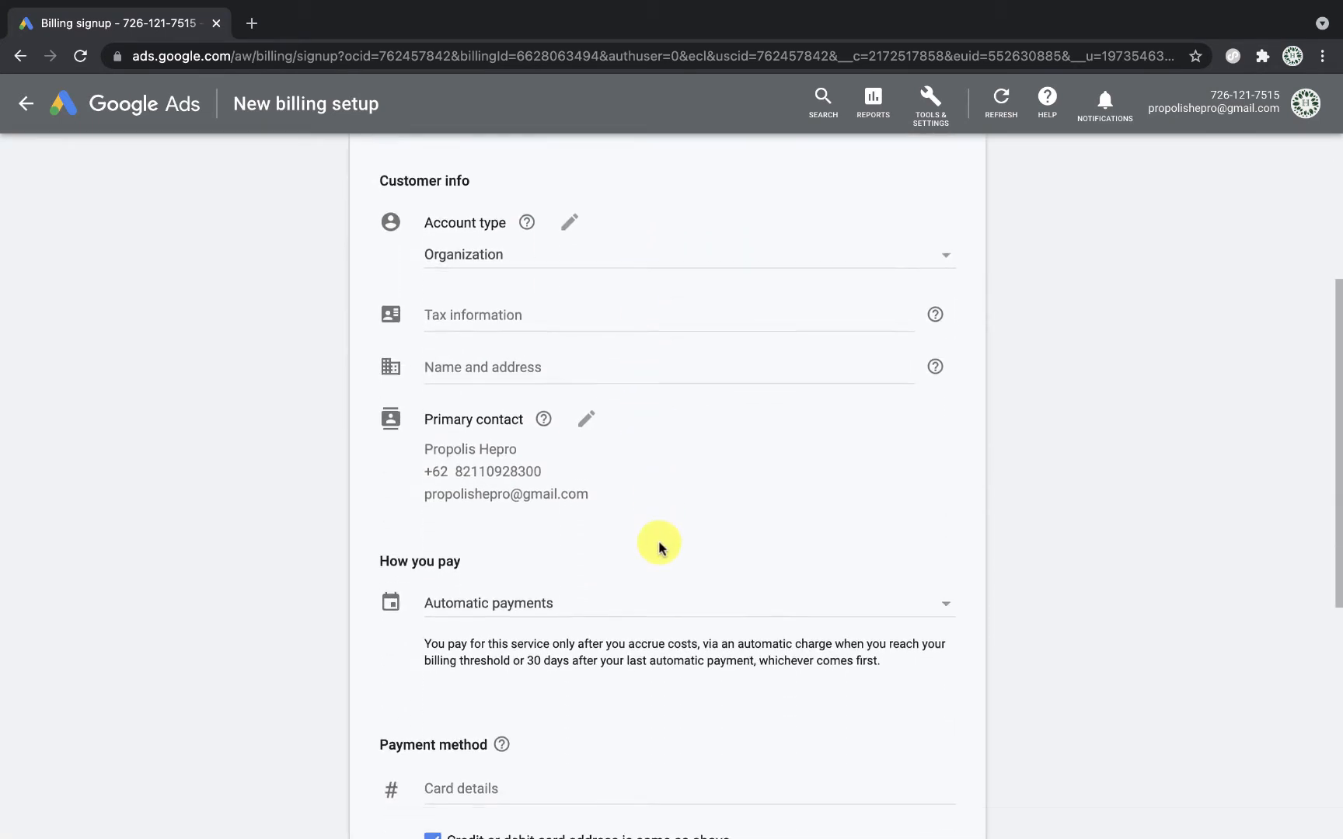
{"action": "scroll", "coordinate": [661, 548], "scroll_direction": "up", "scroll_amount": 15}
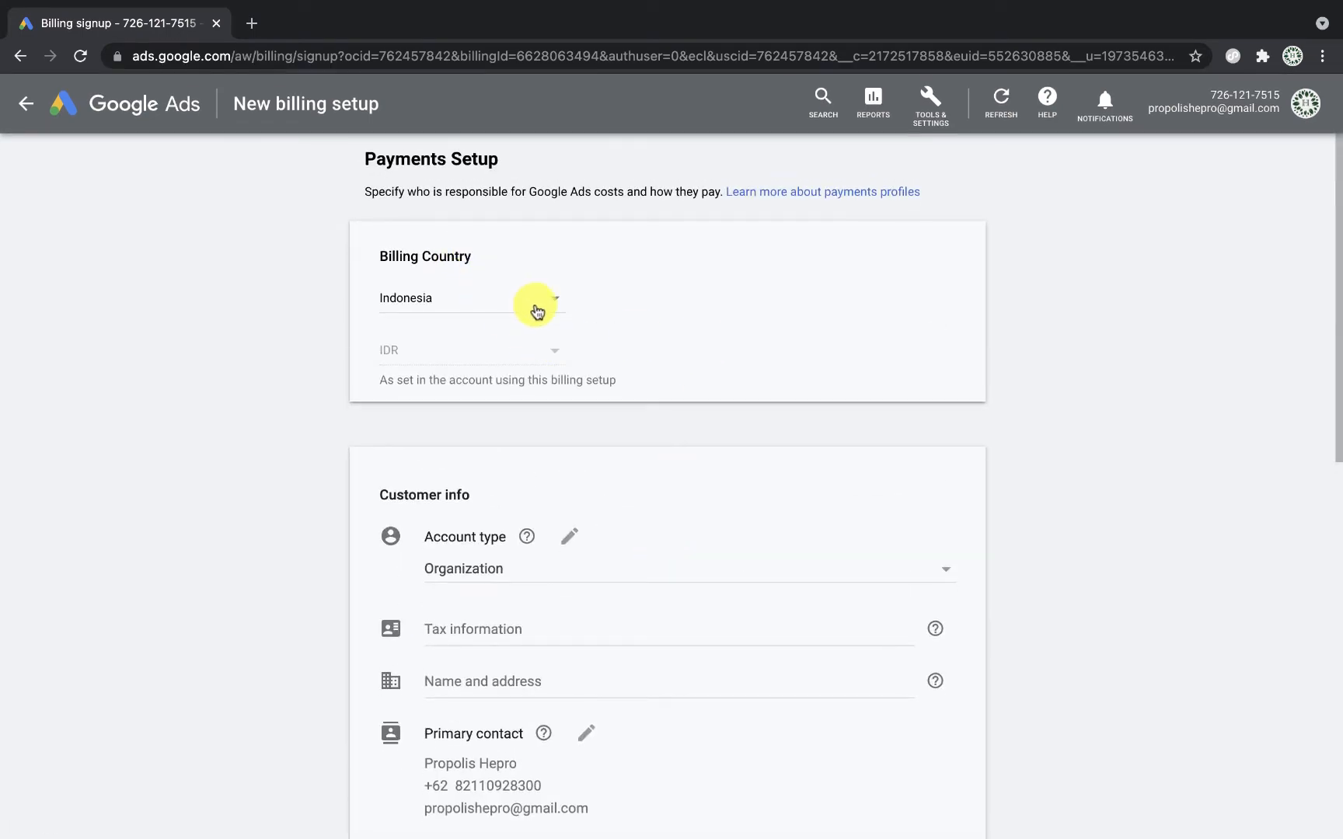
{"action": "scroll", "coordinate": [555, 465], "scroll_direction": "down", "scroll_amount": 5}
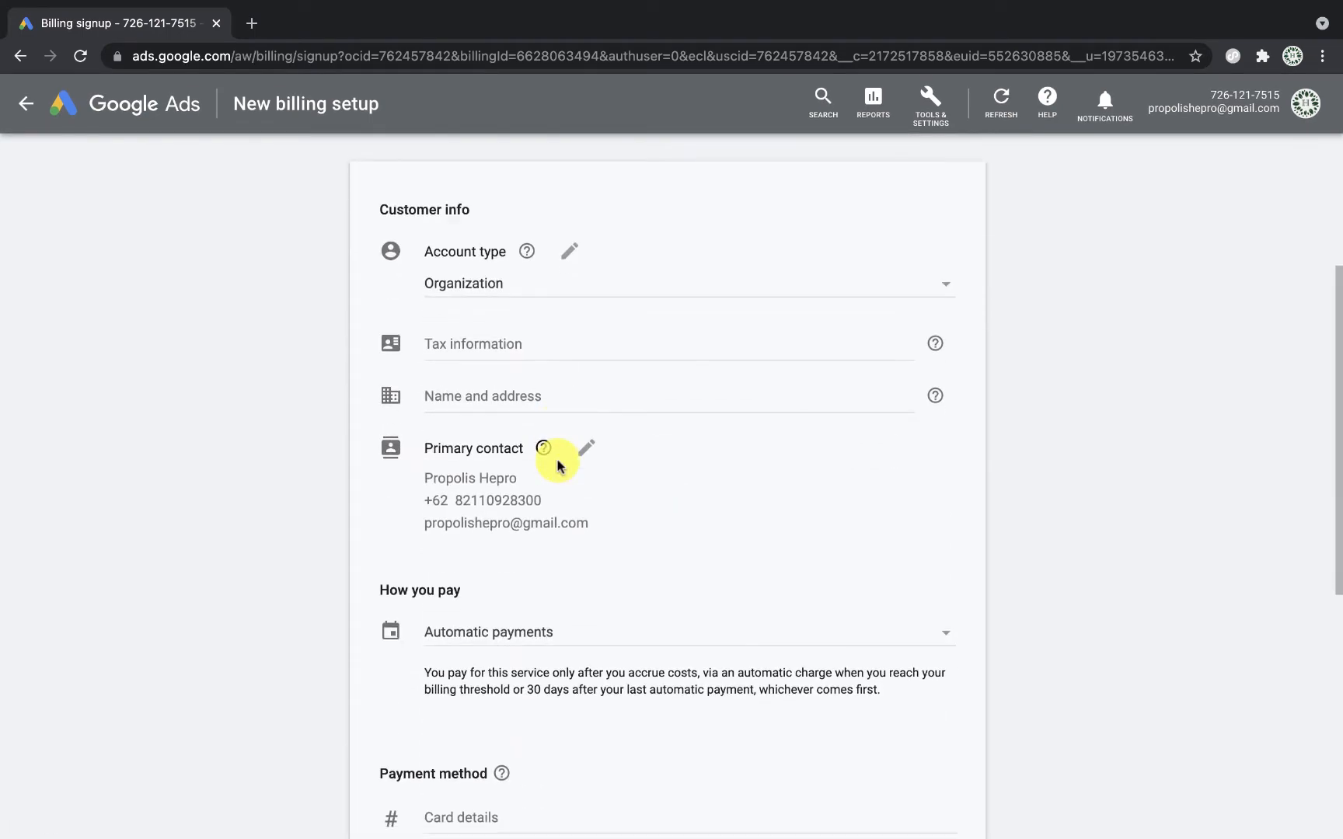
{"action": "left_click", "coordinate": [954, 281]}
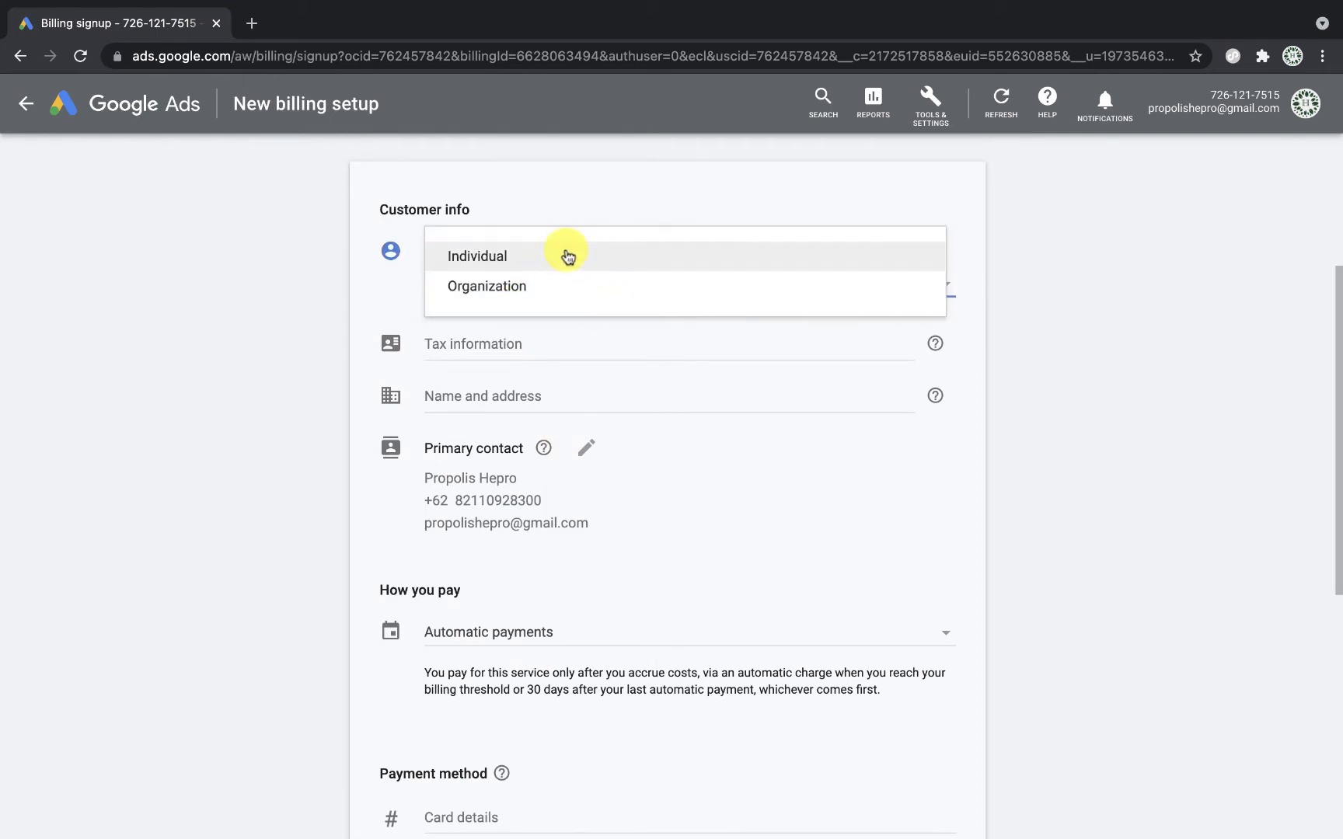
{"action": "left_click", "coordinate": [555, 290]}
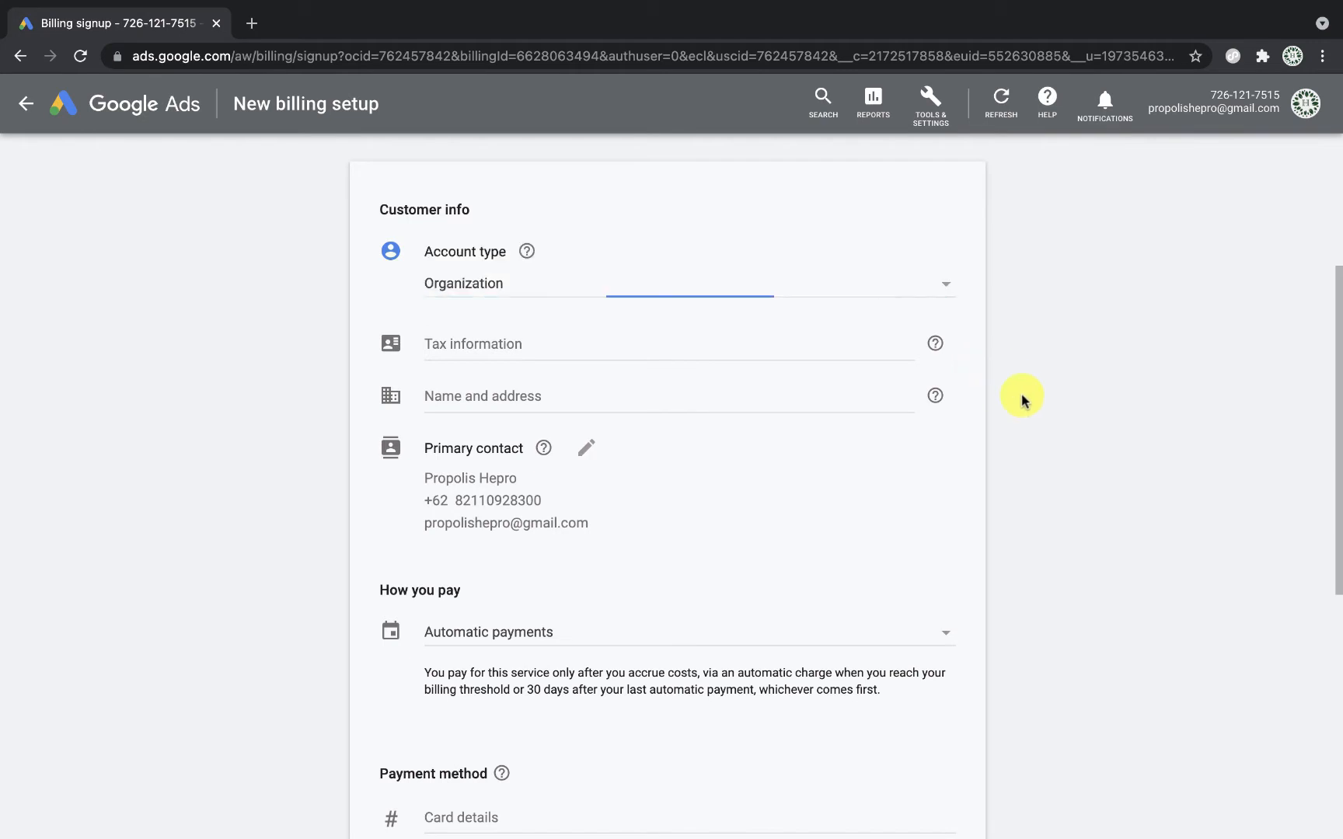
Step: Open the tax information, leave NPWP empty, and expand the name and address section
{"action": "scroll", "coordinate": [1022, 398], "scroll_direction": "down", "scroll_amount": 2}
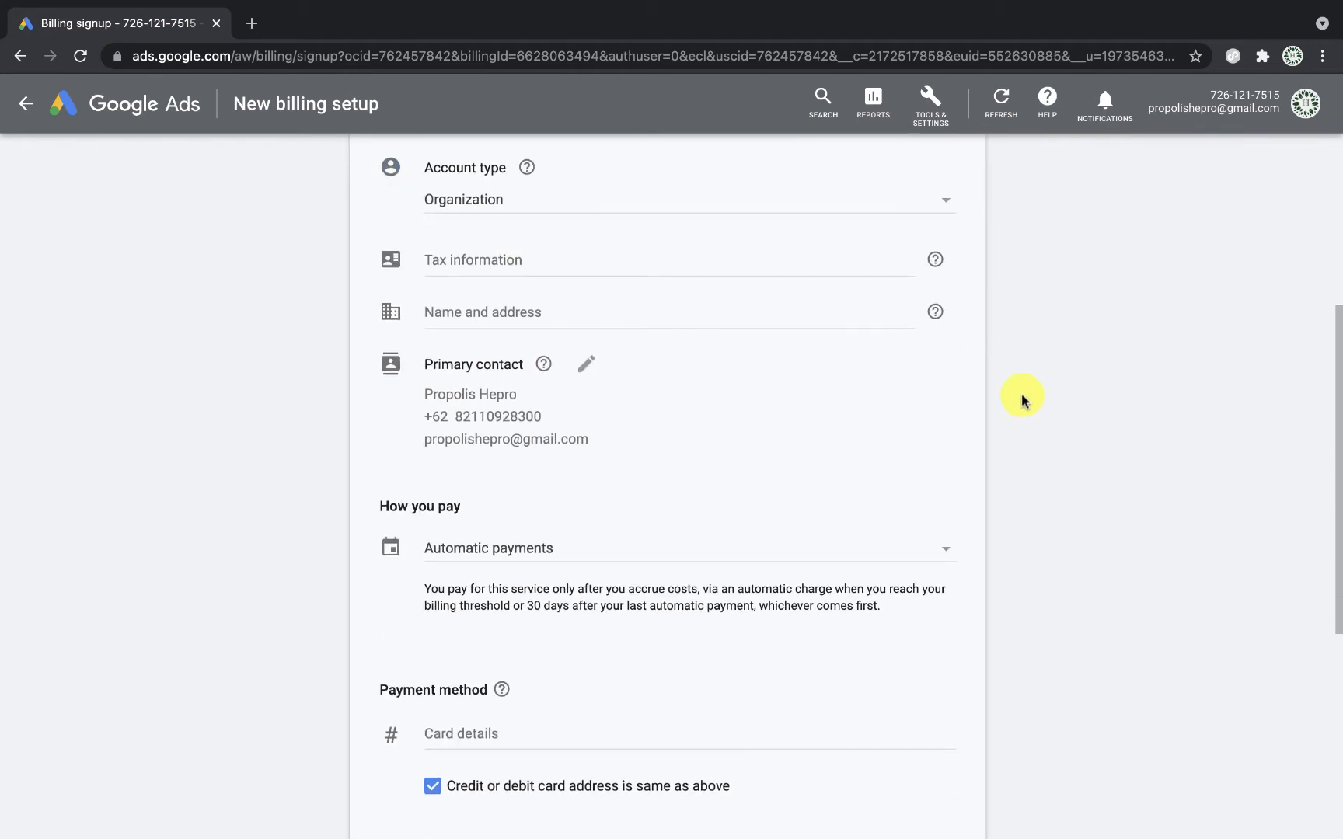
{"action": "left_click", "coordinate": [481, 264]}
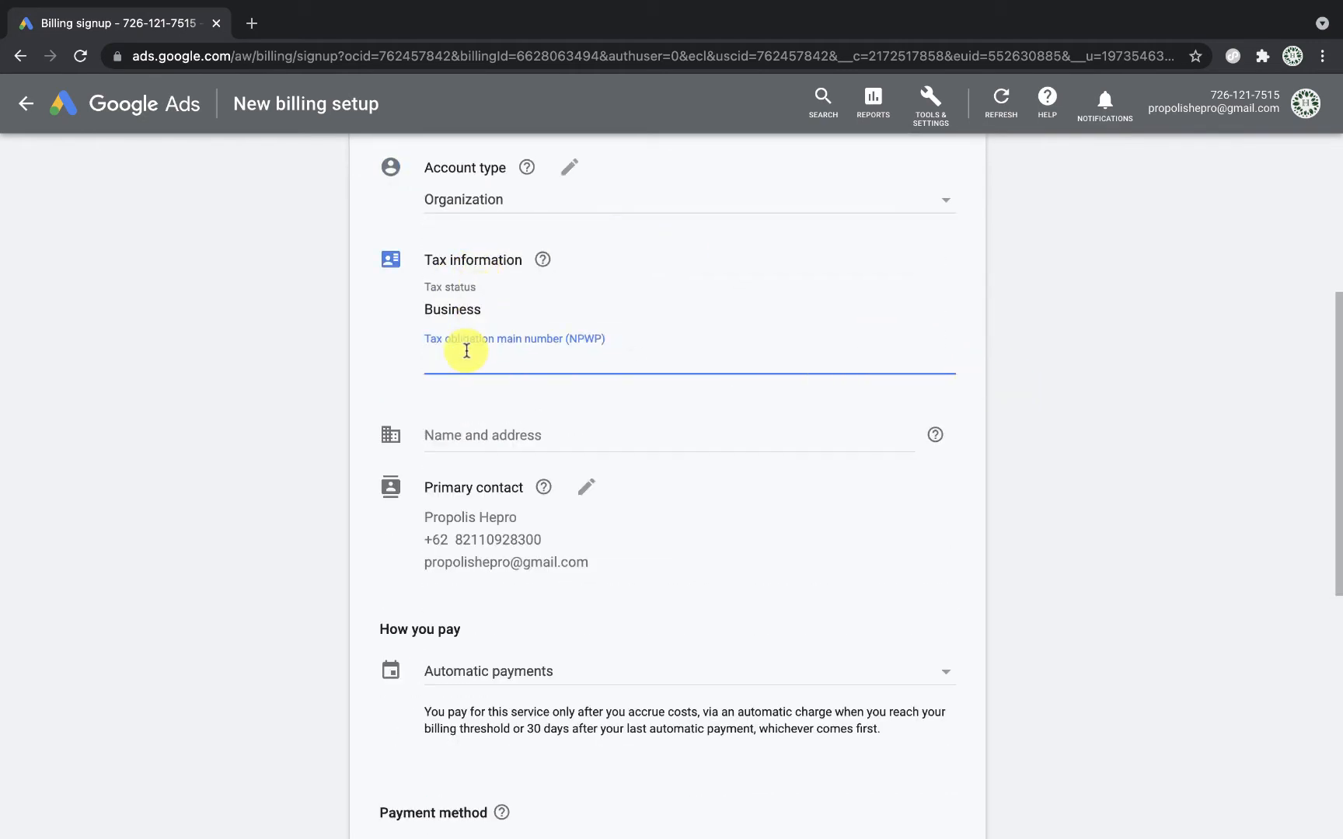
{"action": "left_click", "coordinate": [1088, 410]}
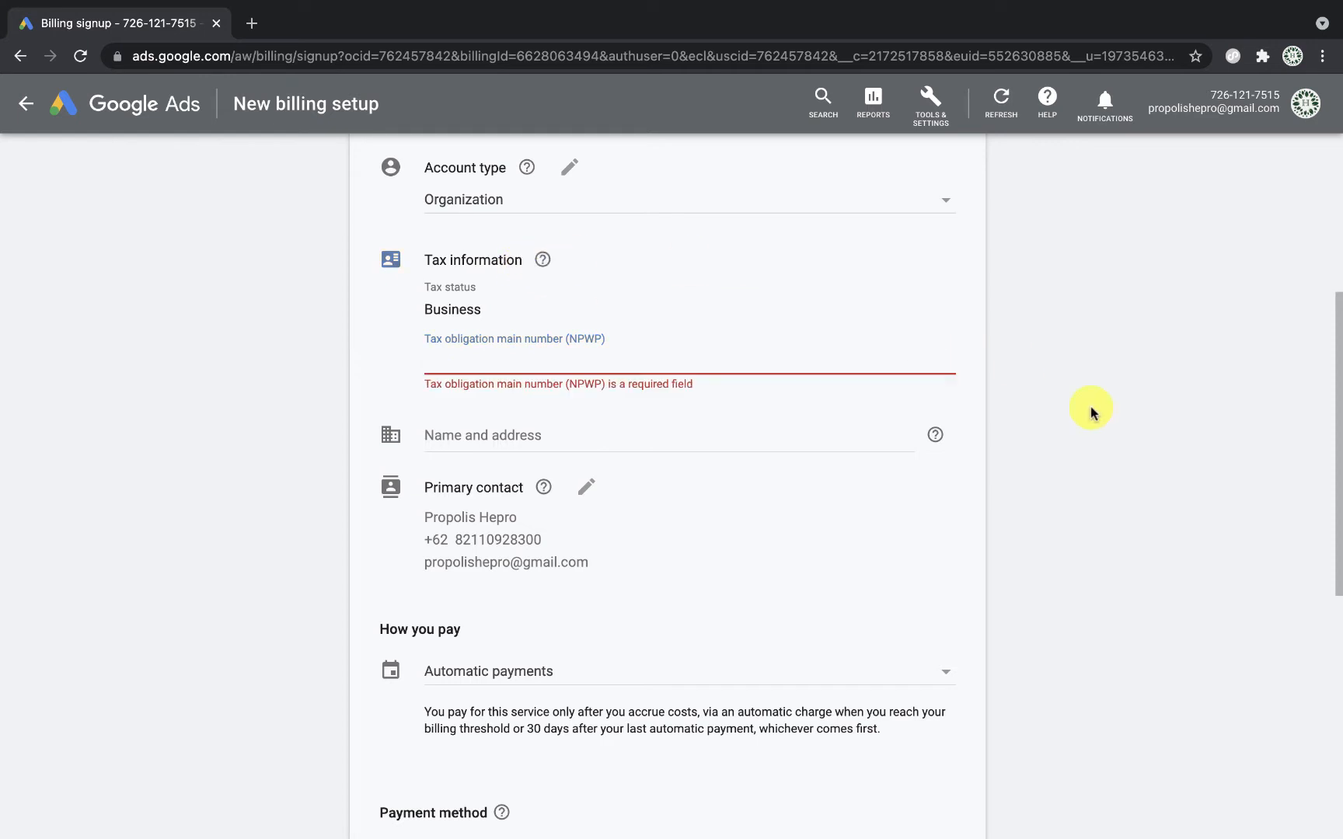
{"action": "scroll", "coordinate": [1087, 411], "scroll_direction": "down", "scroll_amount": 3}
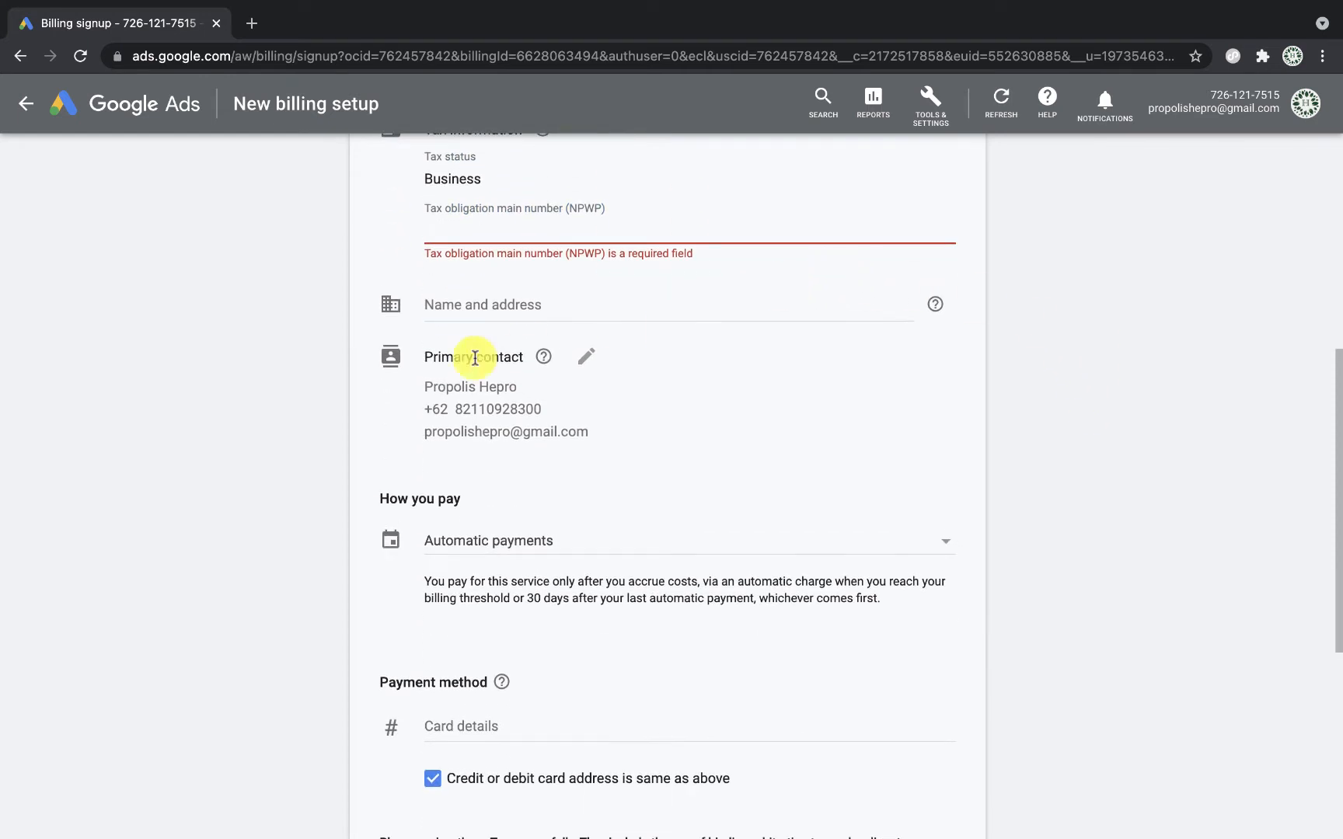
{"action": "left_click", "coordinate": [455, 311]}
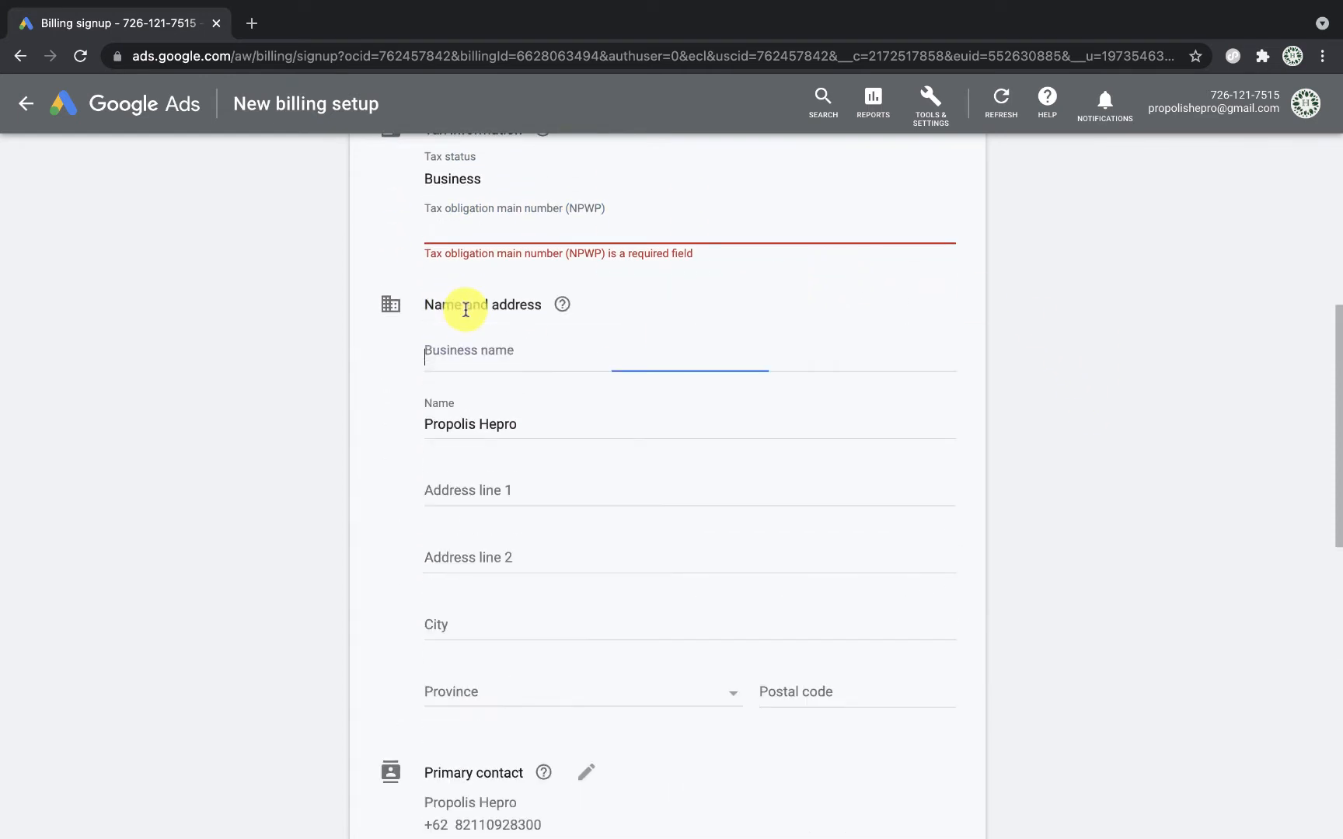
{"action": "scroll", "coordinate": [522, 484], "scroll_direction": "down", "scroll_amount": 2}
{"action": "scroll", "coordinate": [522, 483], "scroll_direction": "down", "scroll_amount": 1}
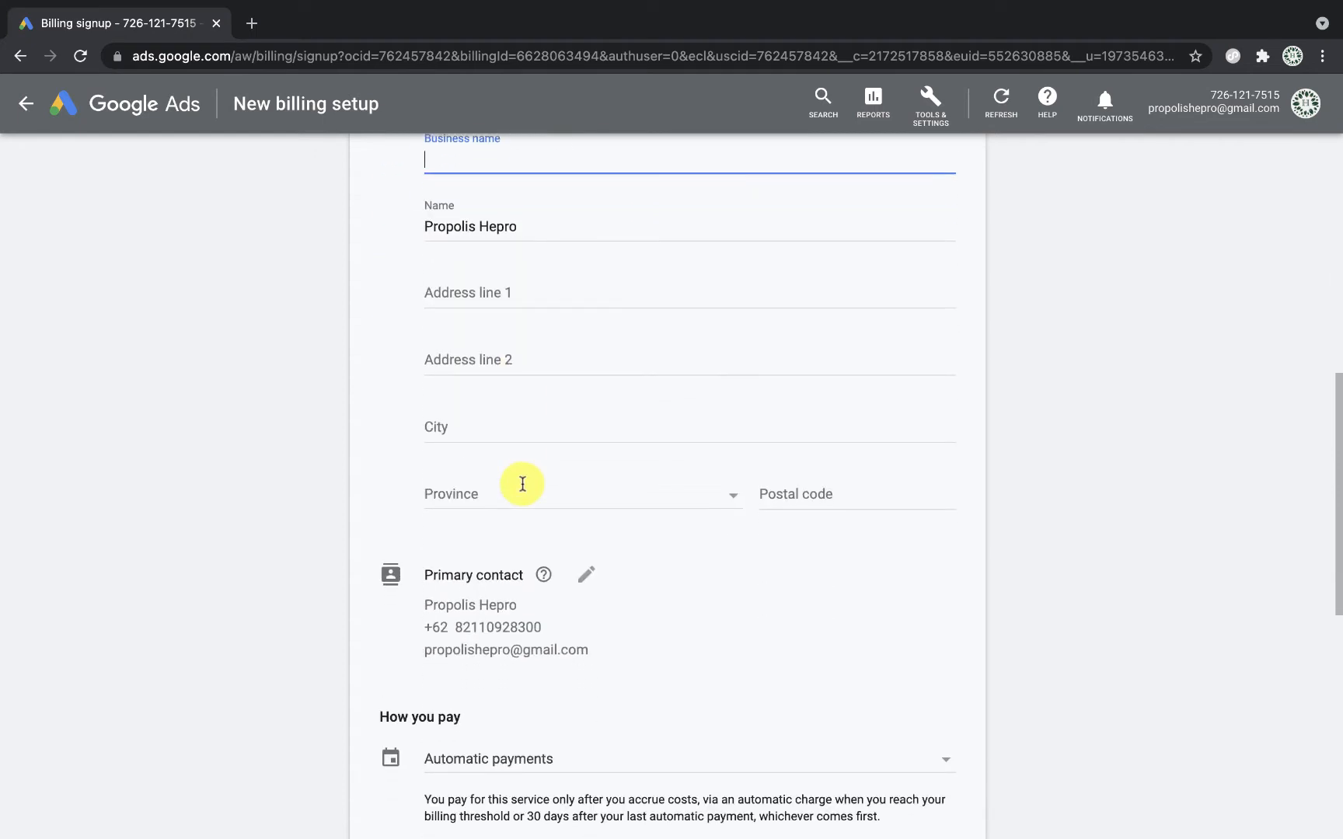
{"action": "scroll", "coordinate": [523, 483], "scroll_direction": "up", "scroll_amount": 1}
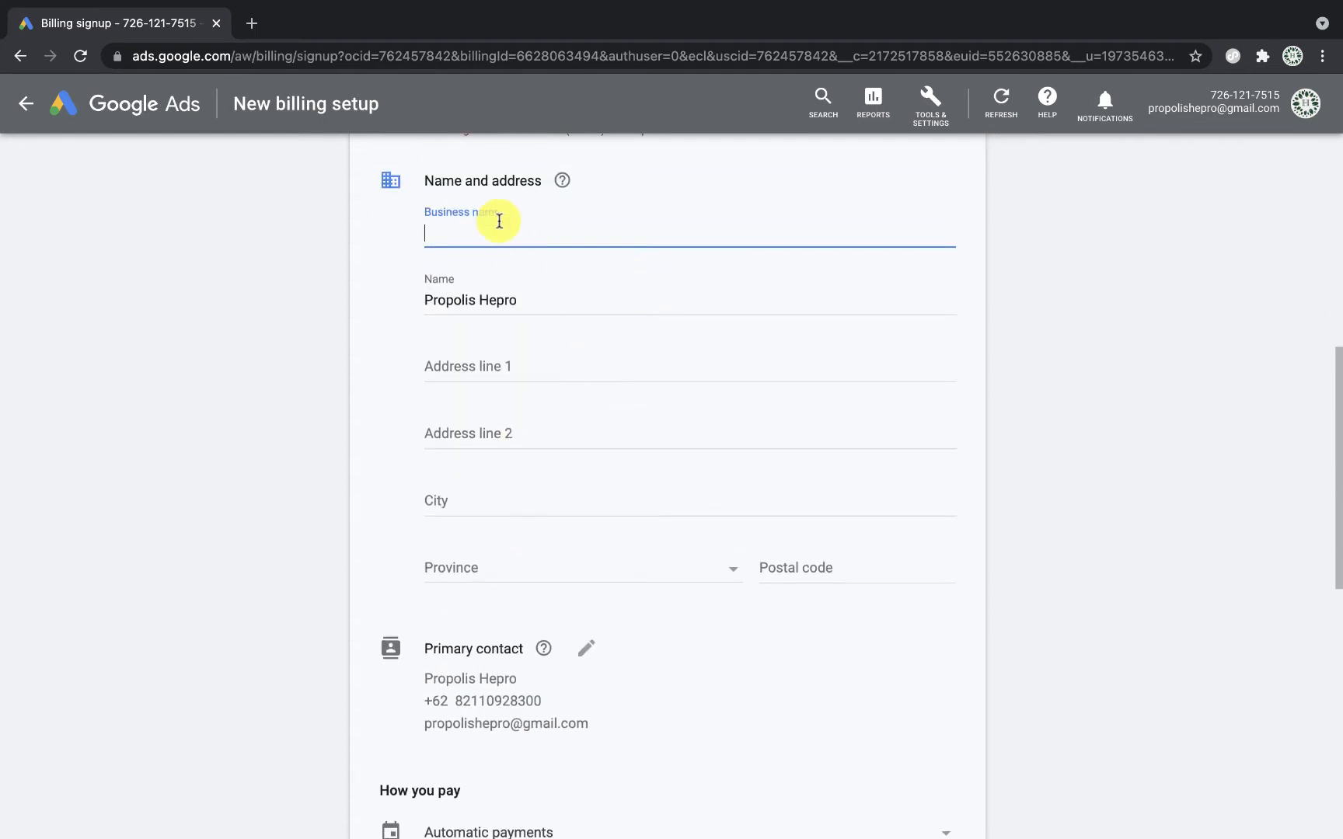
{"action": "scroll", "coordinate": [524, 630], "scroll_direction": "down", "scroll_amount": 4}
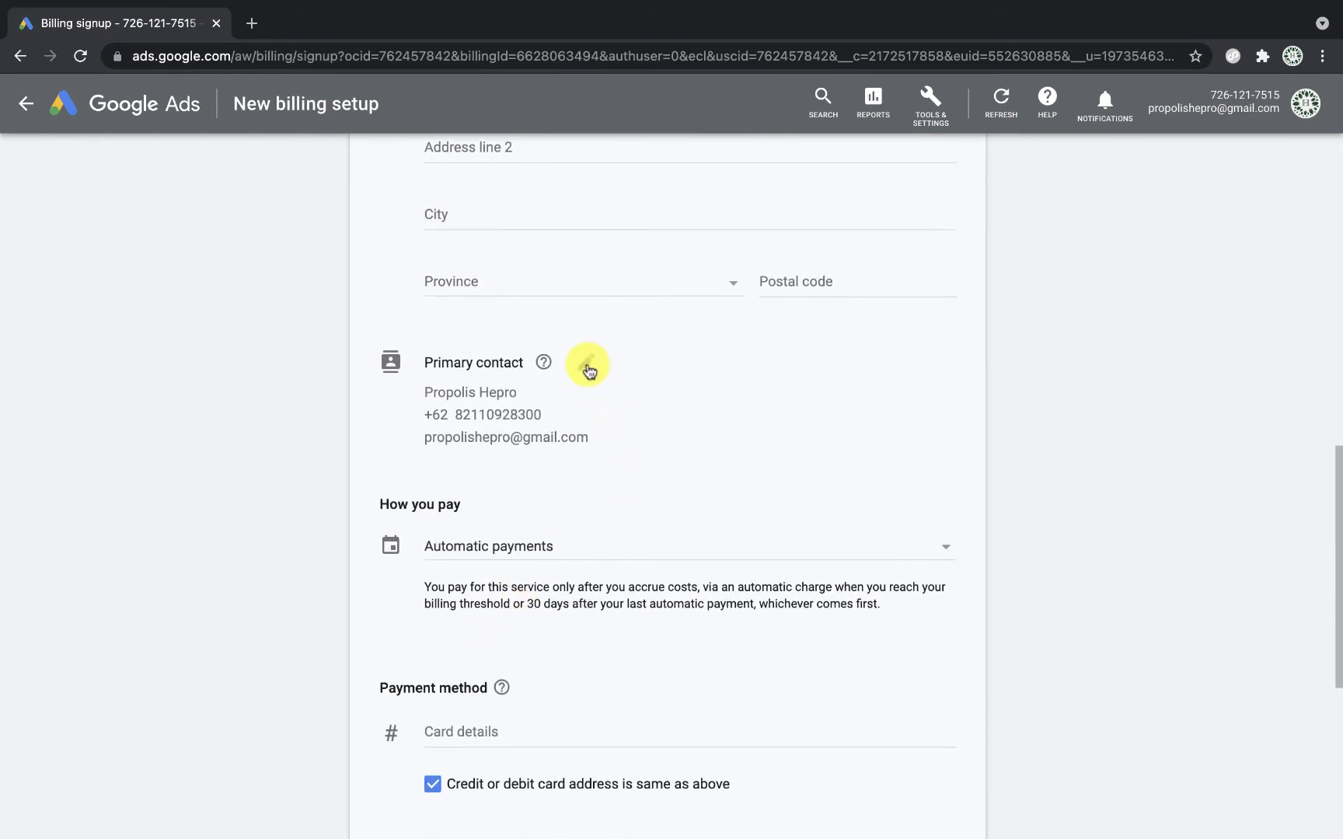
Step: Edit the billing setup's primary contact details
{"action": "left_click", "coordinate": [588, 368]}
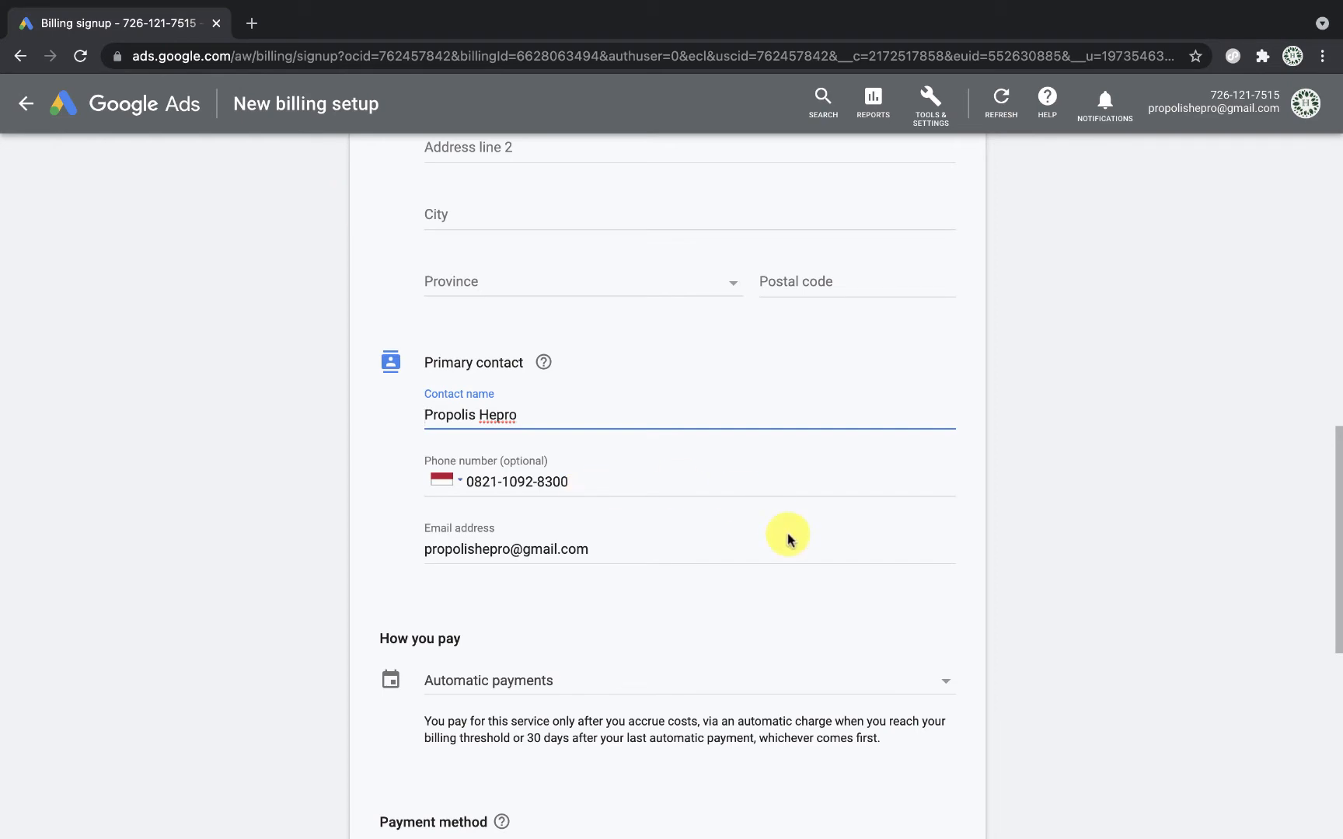
{"action": "scroll", "coordinate": [788, 536], "scroll_direction": "down", "scroll_amount": 7}
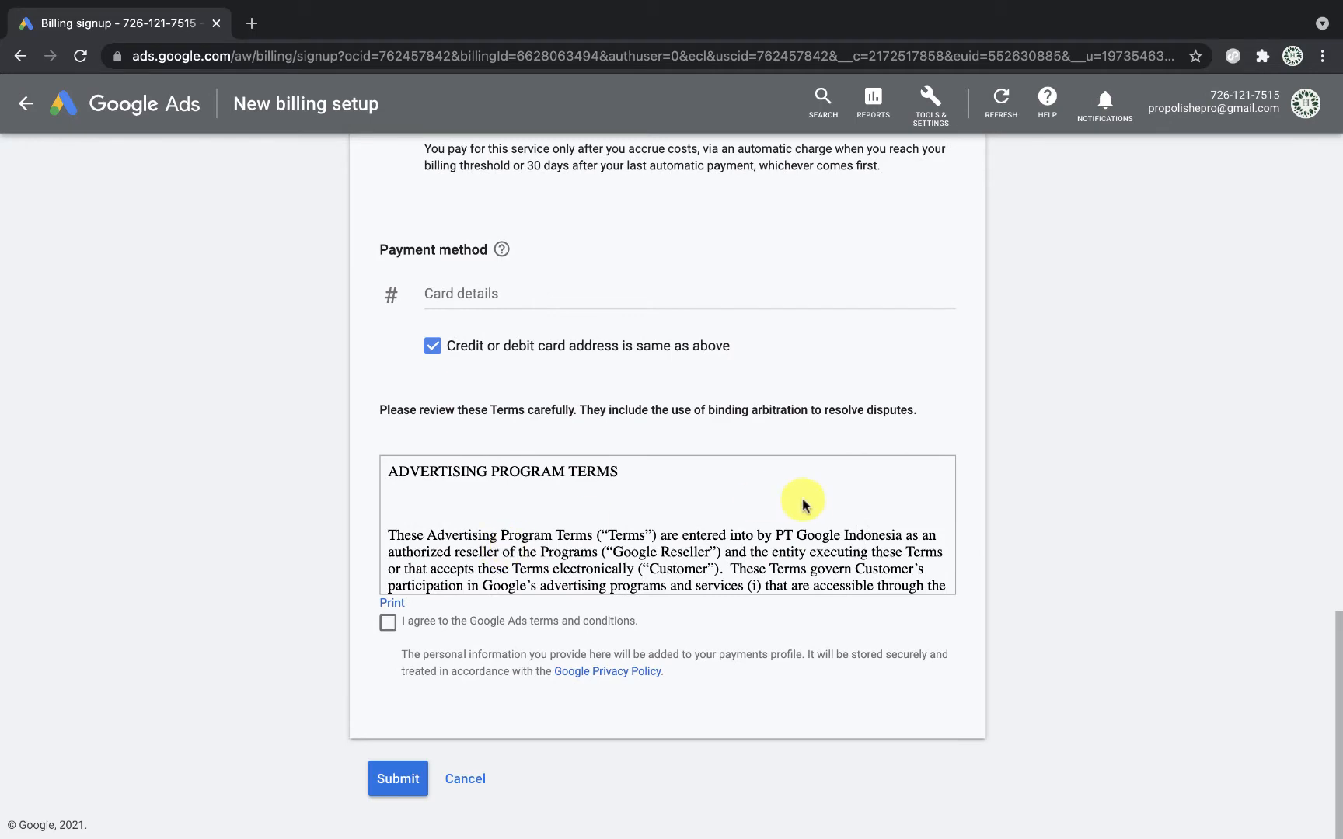
{"action": "scroll", "coordinate": [1221, 577], "scroll_direction": "up", "scroll_amount": 4}
{"action": "scroll", "coordinate": [1218, 576], "scroll_direction": "up", "scroll_amount": 2}
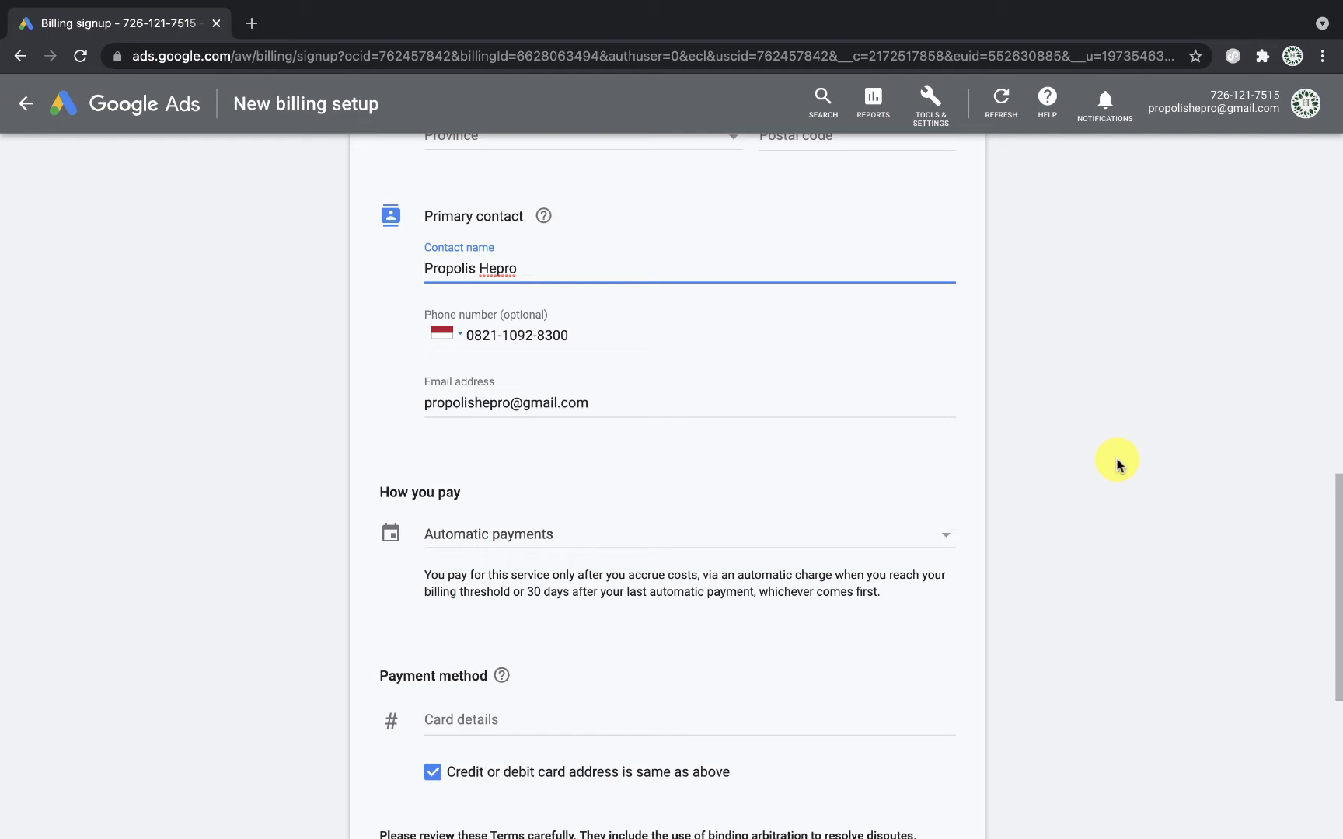
{"action": "scroll", "coordinate": [513, 545], "scroll_direction": "down", "scroll_amount": 3}
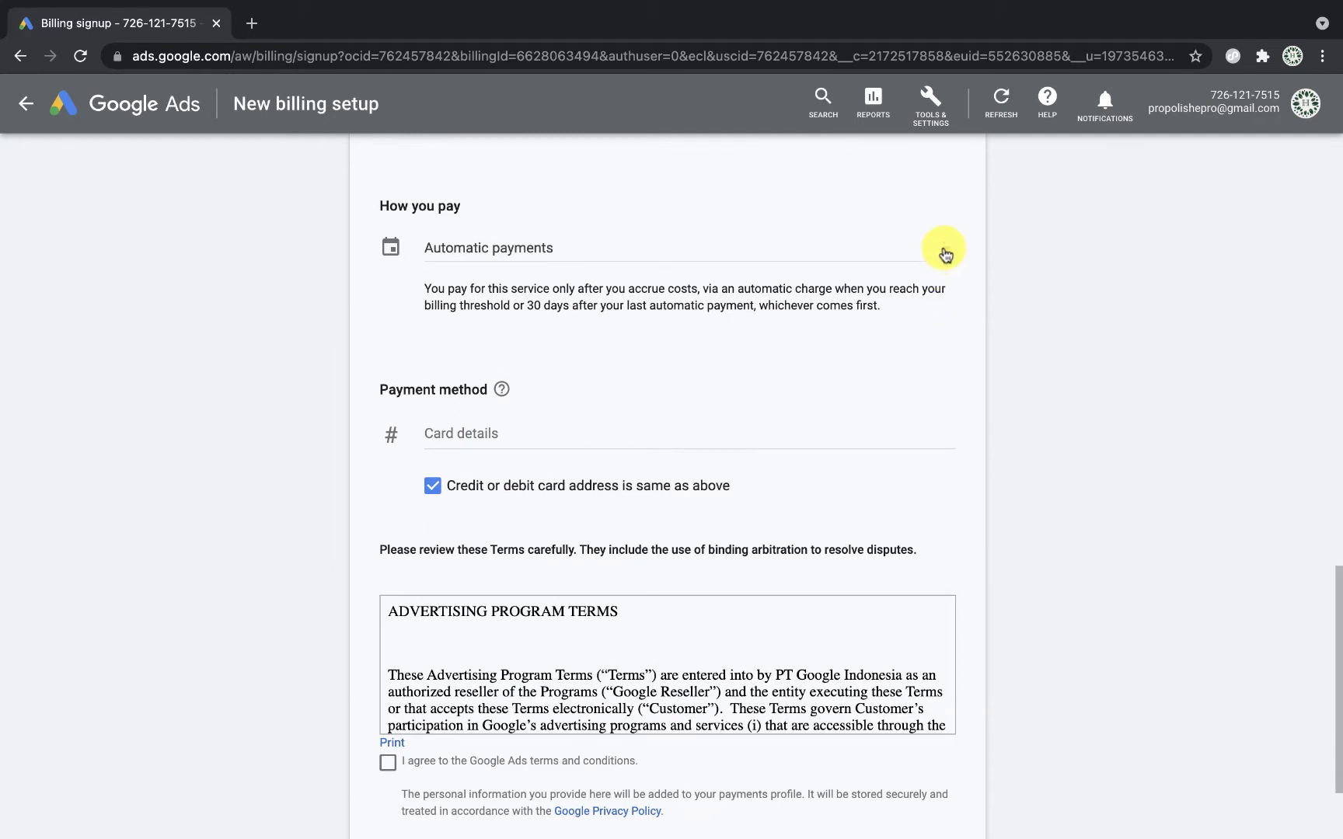
Step: Review the payment options, keeping automatic payments, and open the card details
{"action": "left_click", "coordinate": [943, 251]}
{"action": "scroll", "coordinate": [917, 439], "scroll_direction": "up", "scroll_amount": 2}
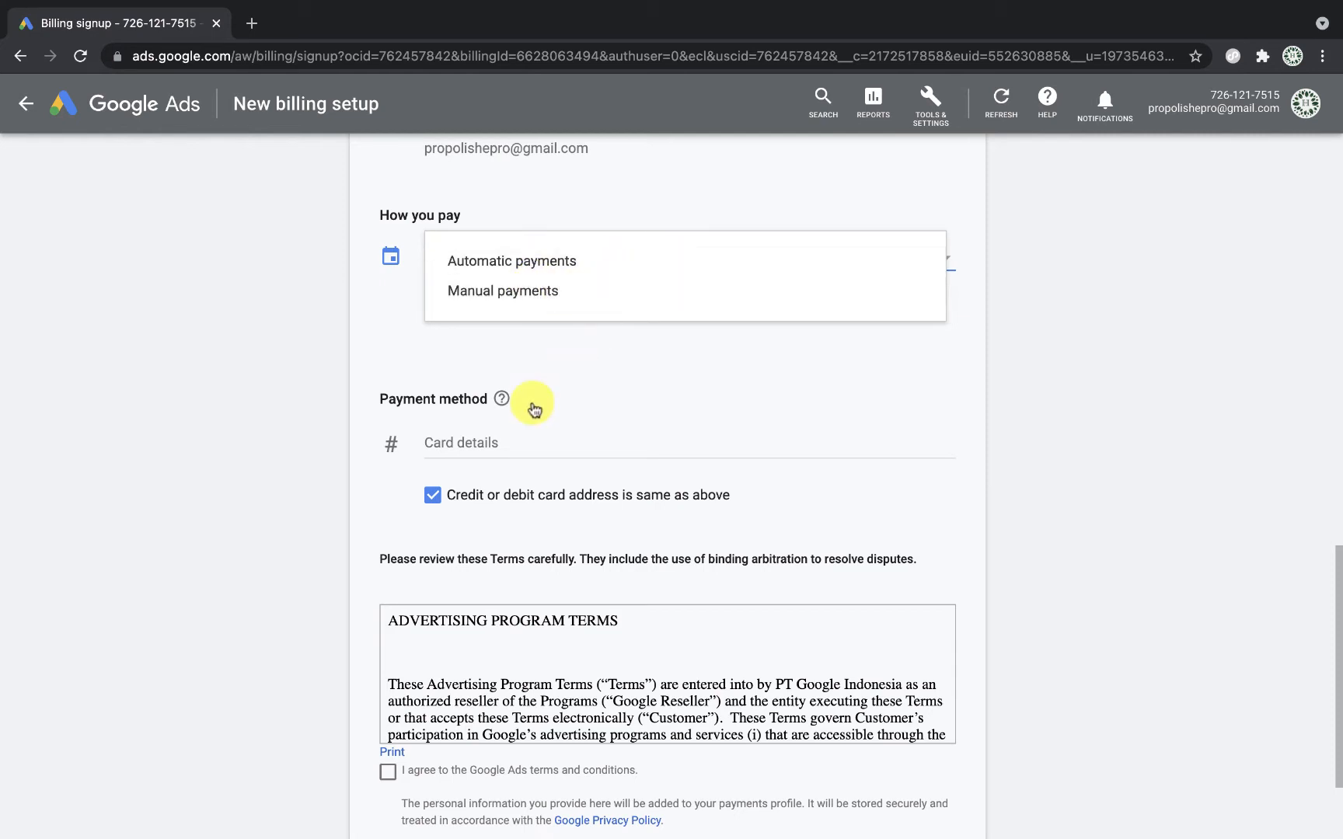
{"action": "left_click", "coordinate": [485, 448]}
{"action": "left_click", "coordinate": [485, 447]}
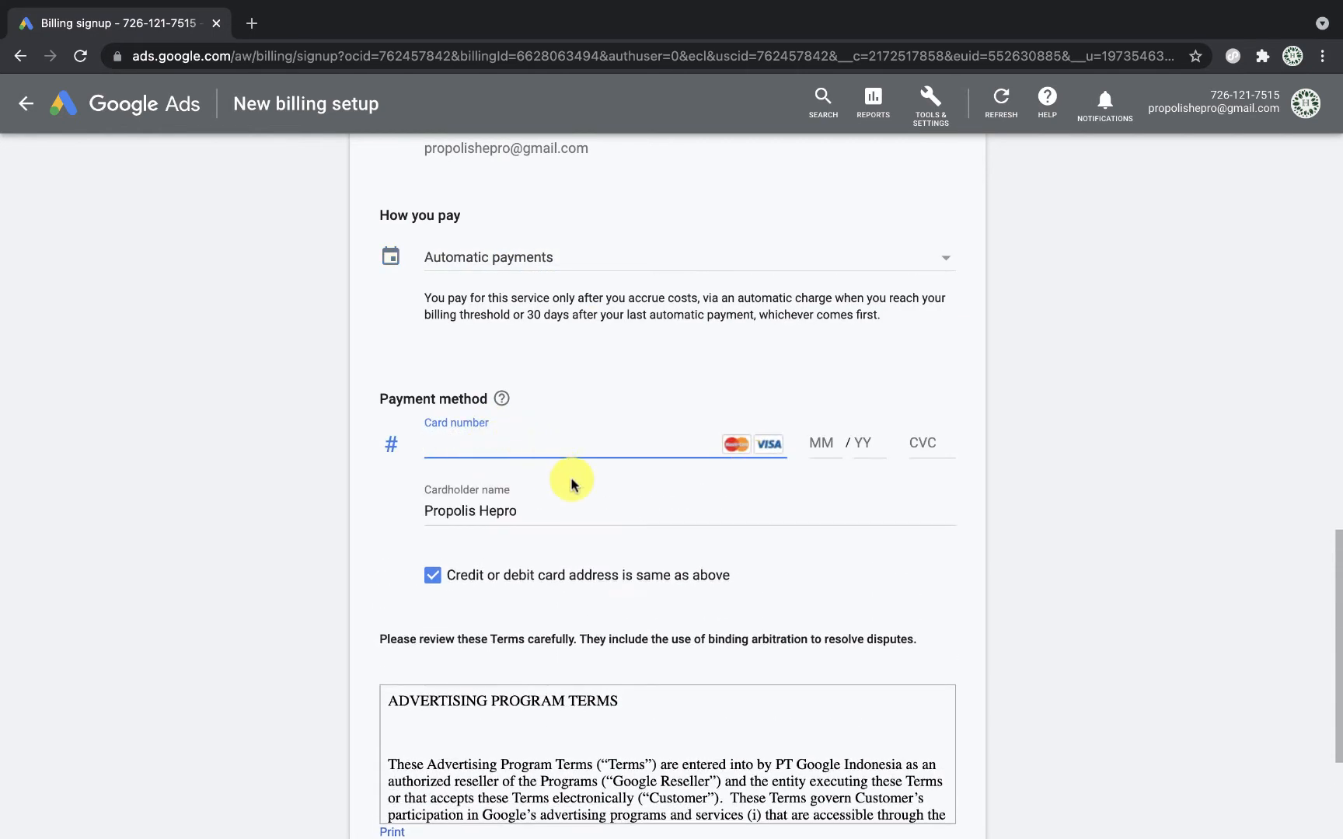
{"action": "scroll", "coordinate": [598, 619], "scroll_direction": "down", "scroll_amount": 3}
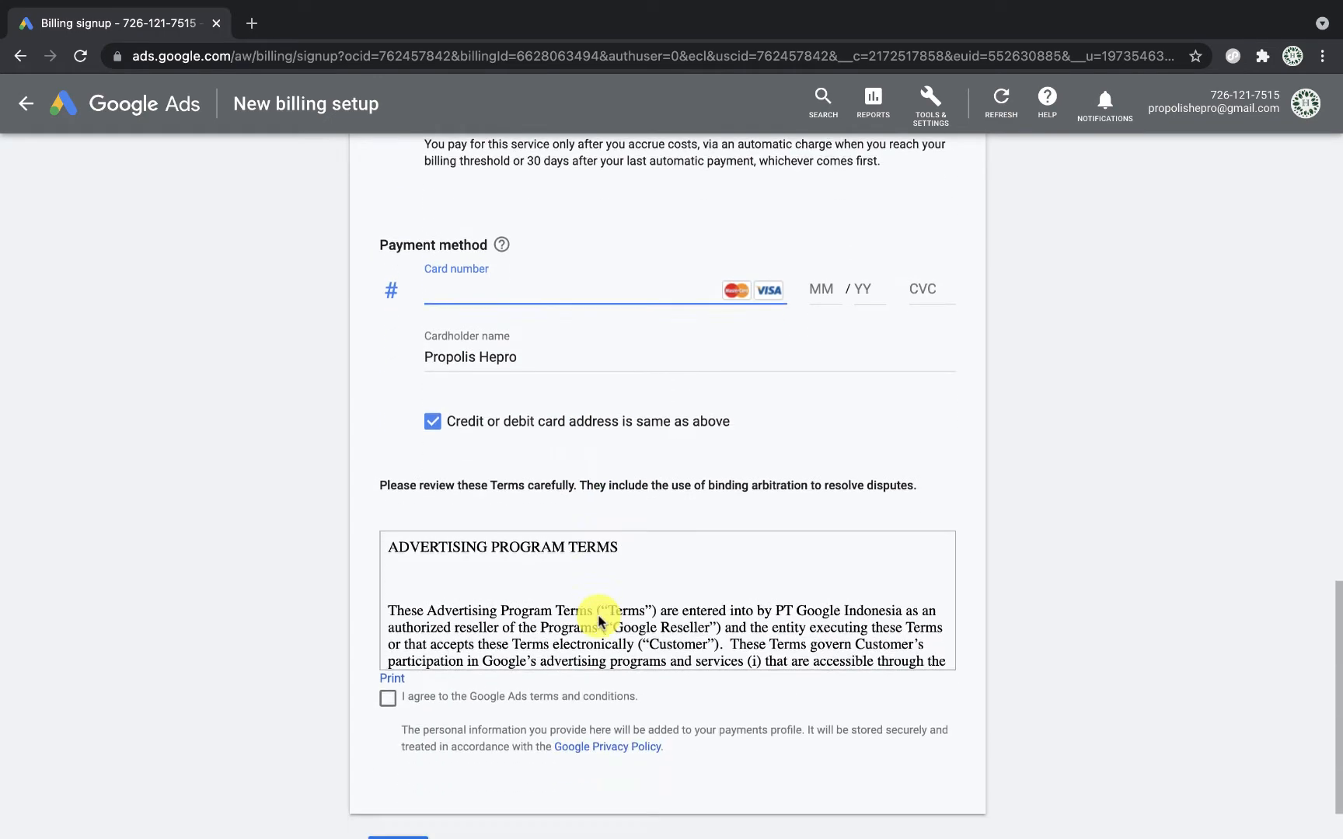
{"action": "scroll", "coordinate": [691, 404], "scroll_direction": "up", "scroll_amount": 3}
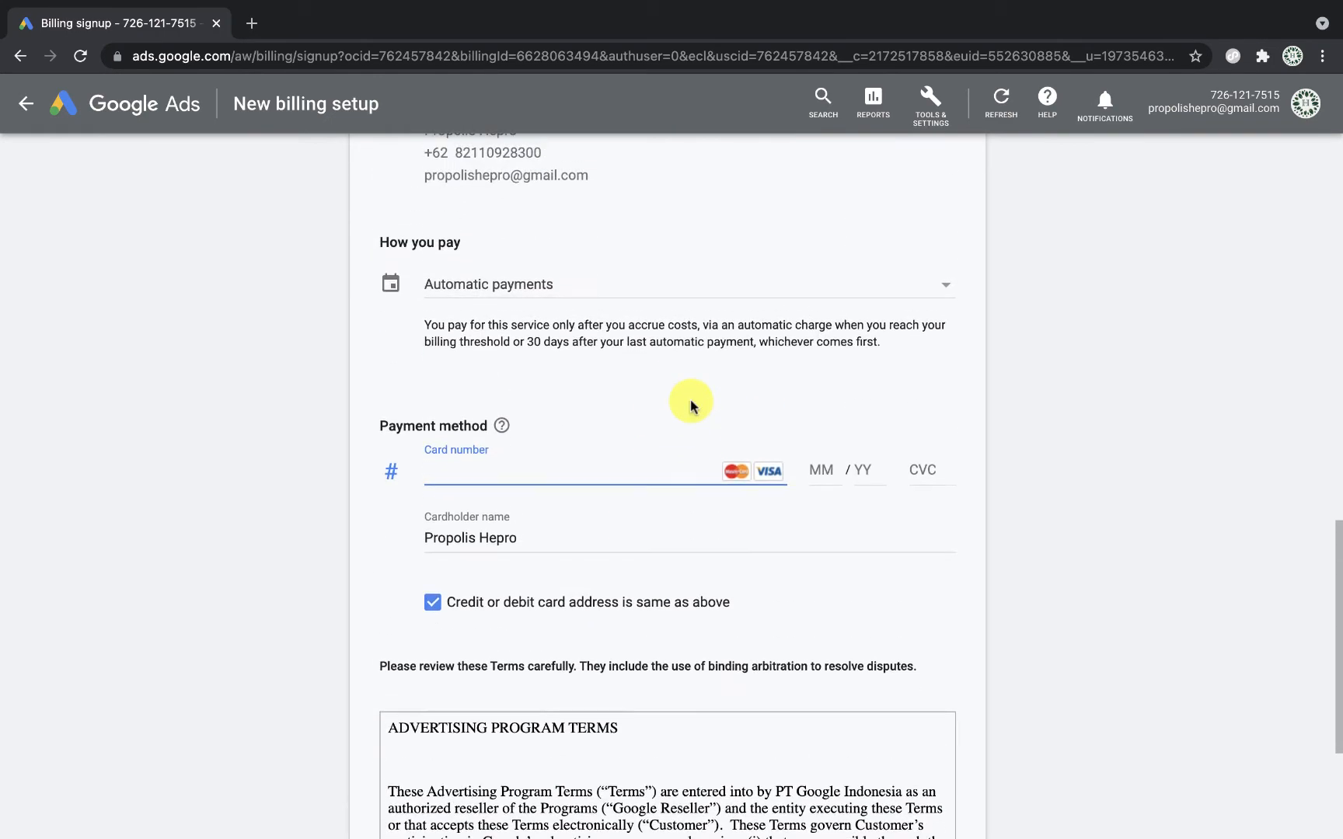
Step: Switch 'How you pay' to Manual payments and review the resulting form
{"action": "left_click", "coordinate": [725, 291]}
{"action": "left_click", "coordinate": [540, 335]}
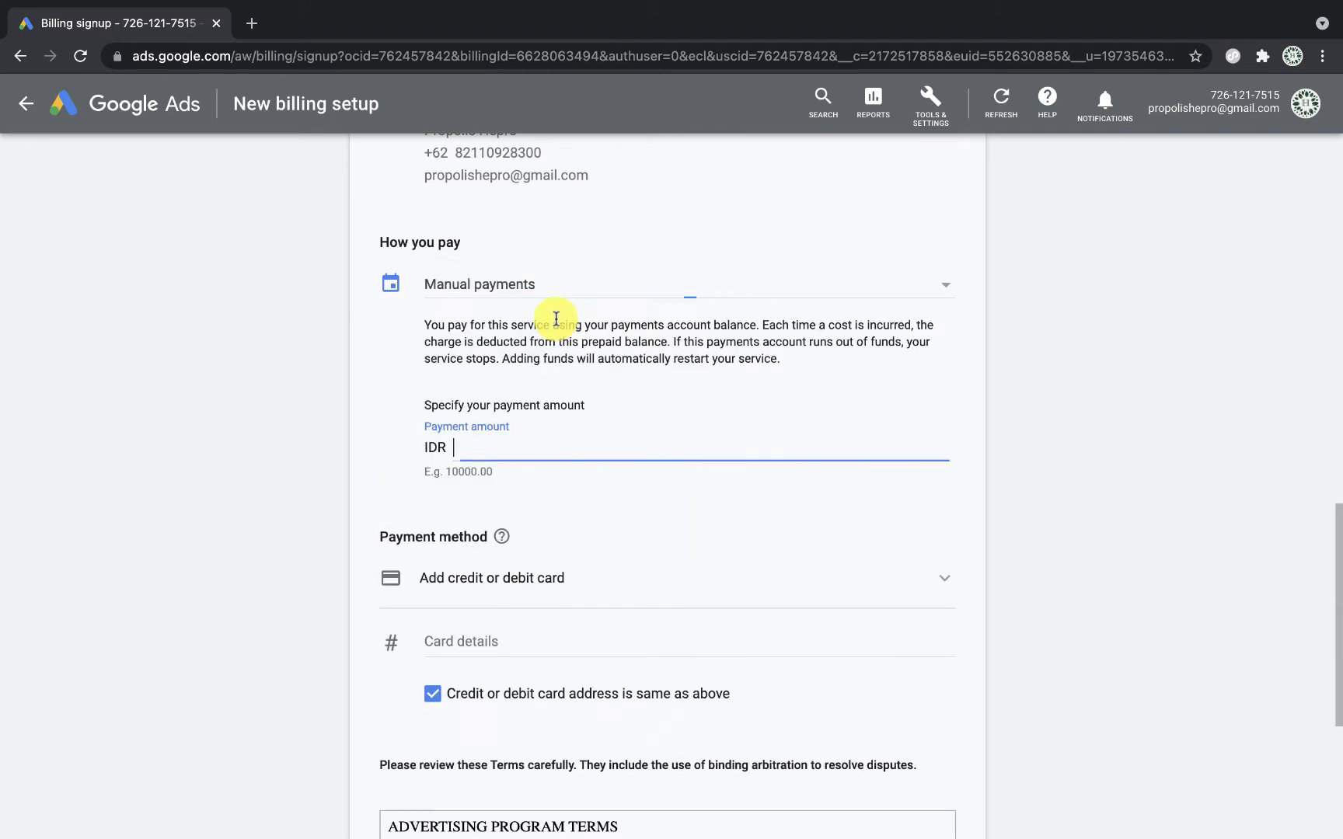
{"action": "scroll", "coordinate": [625, 486], "scroll_direction": "down", "scroll_amount": 2}
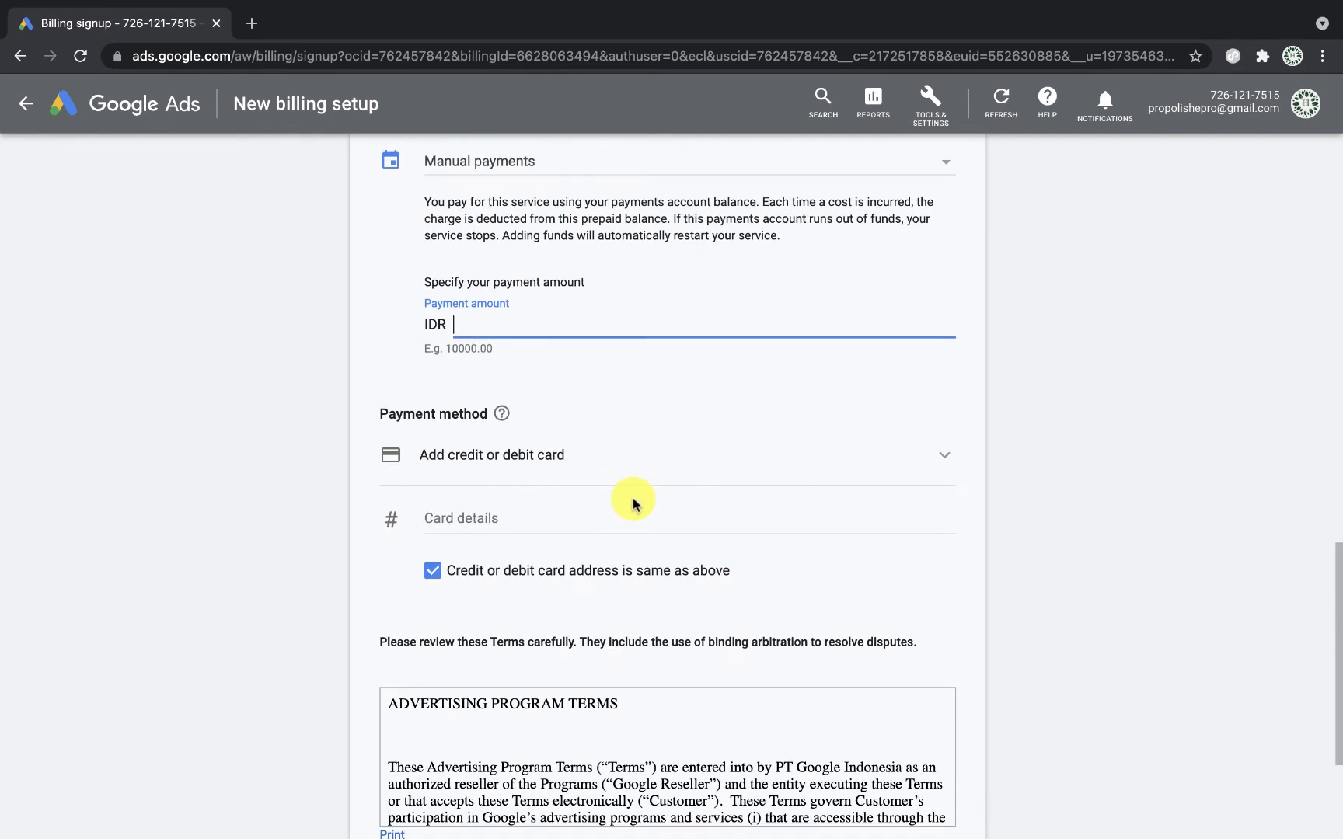
{"action": "scroll", "coordinate": [633, 500], "scroll_direction": "up", "scroll_amount": 1}
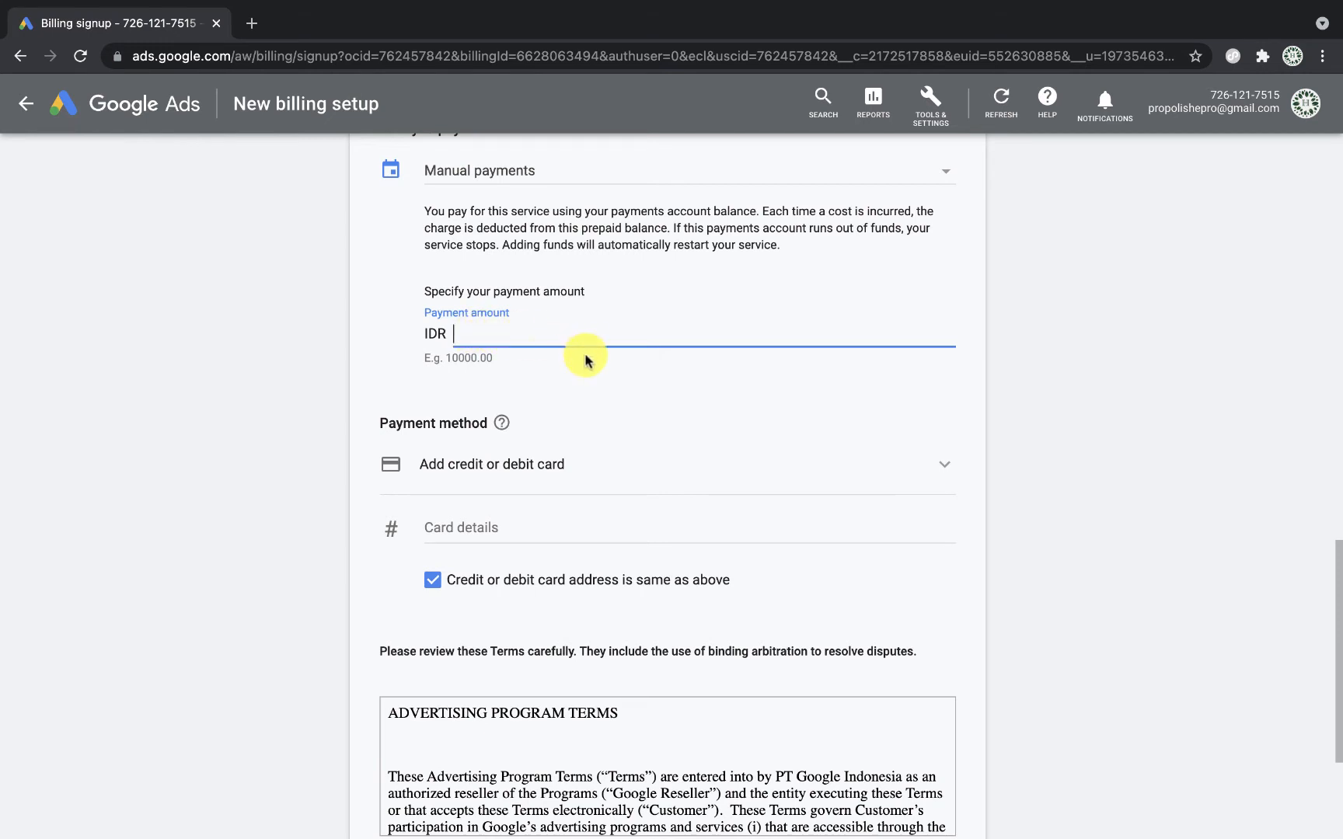
{"action": "scroll", "coordinate": [587, 359], "scroll_direction": "up", "scroll_amount": 6}
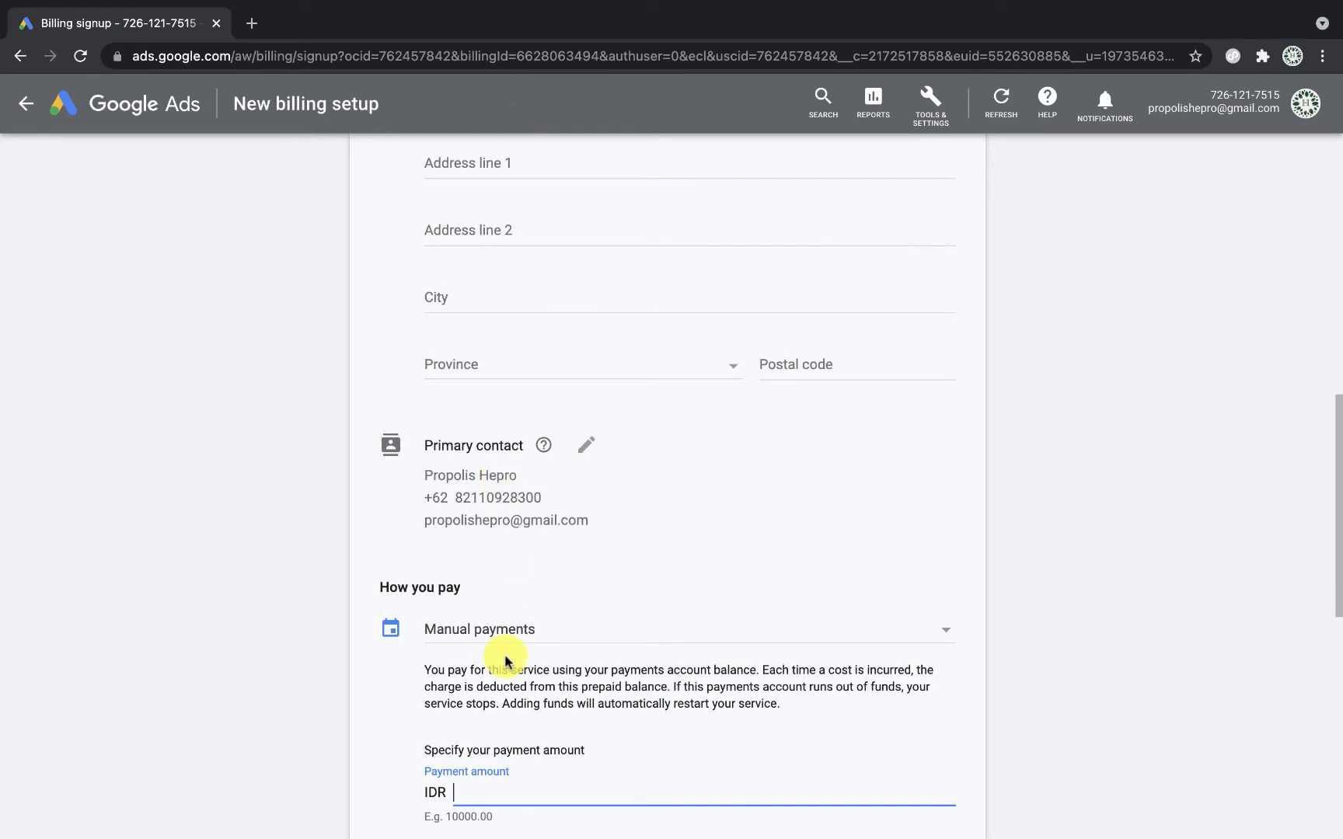
{"action": "scroll", "coordinate": [506, 657], "scroll_direction": "down", "scroll_amount": 3}
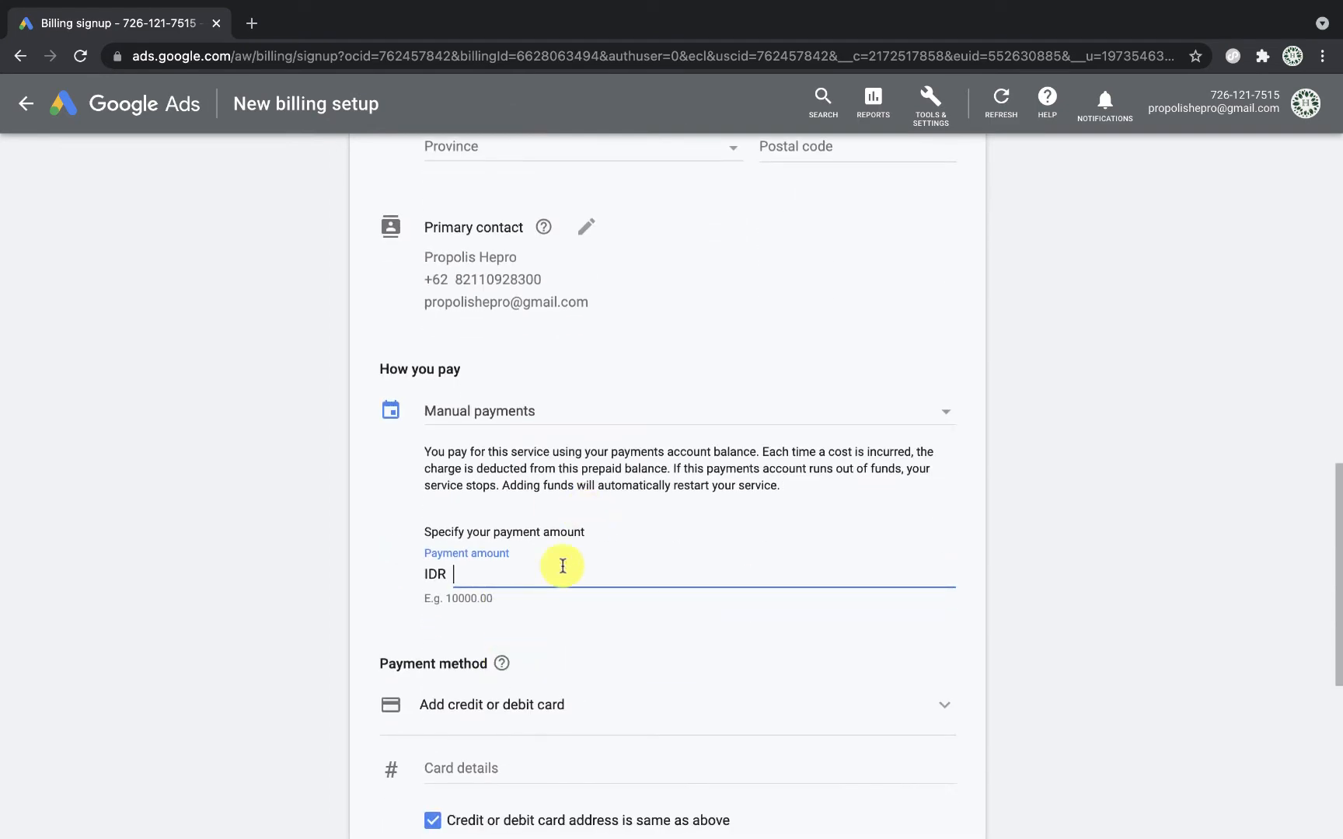
{"action": "scroll", "coordinate": [521, 582], "scroll_direction": "down", "scroll_amount": 6}
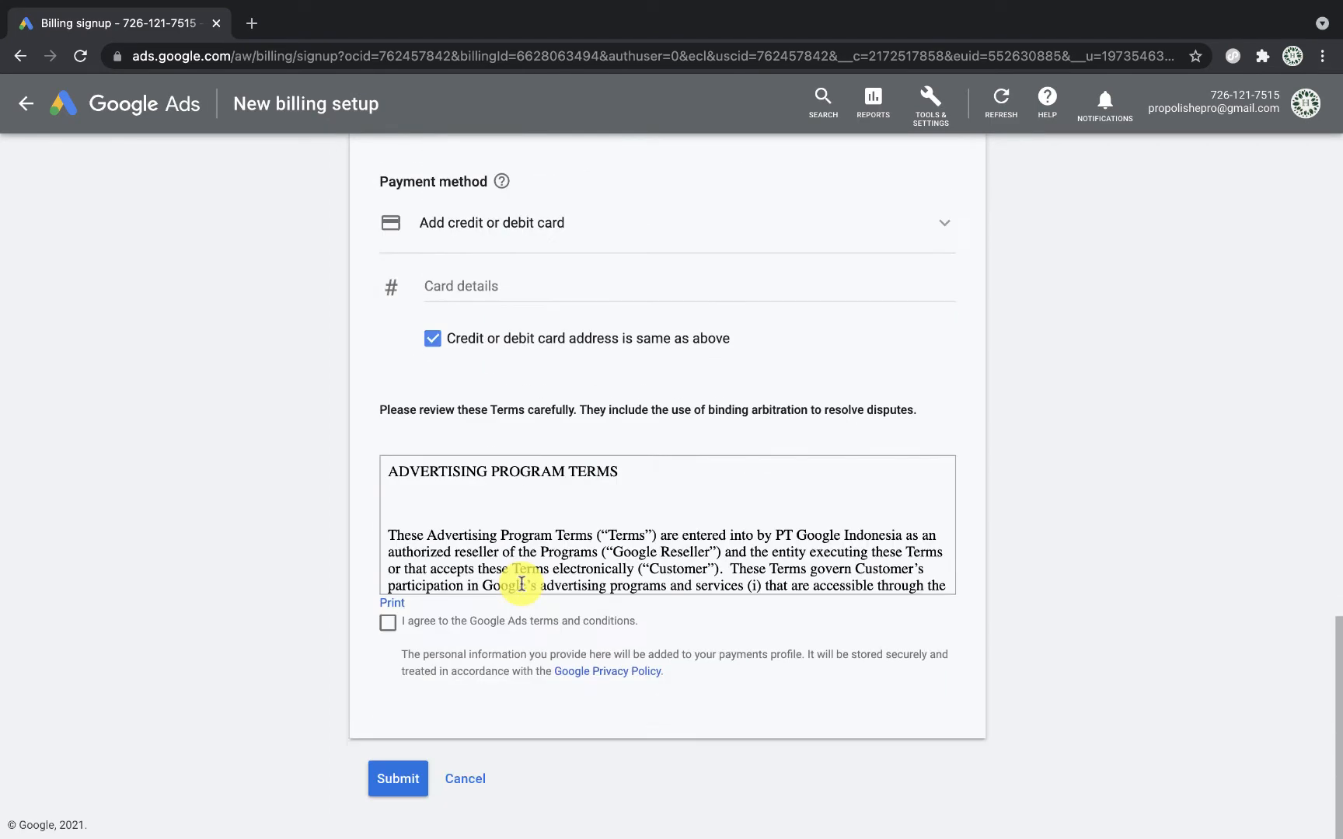
{"action": "scroll", "coordinate": [521, 583], "scroll_direction": "down", "scroll_amount": 1}
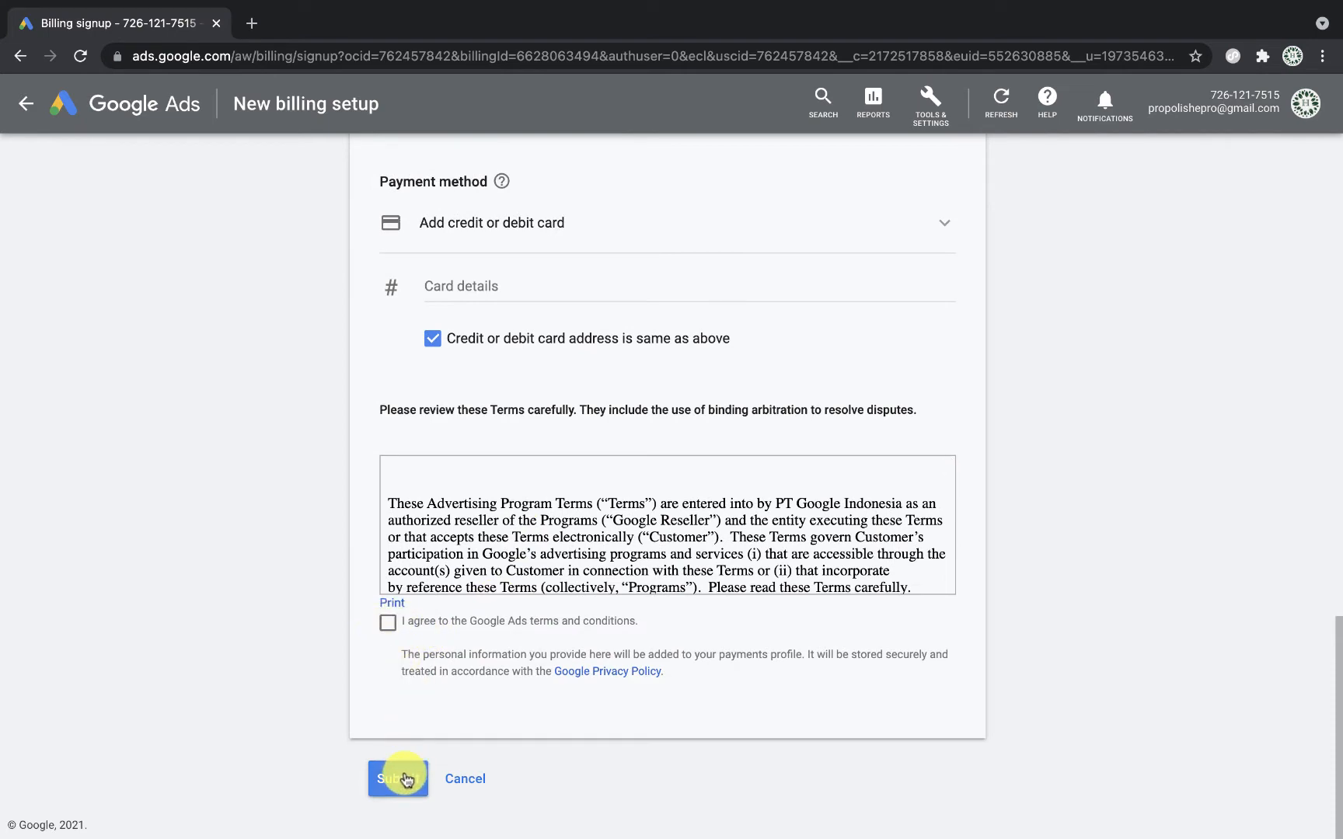
{"action": "scroll", "coordinate": [1248, 548], "scroll_direction": "up", "scroll_amount": 20}
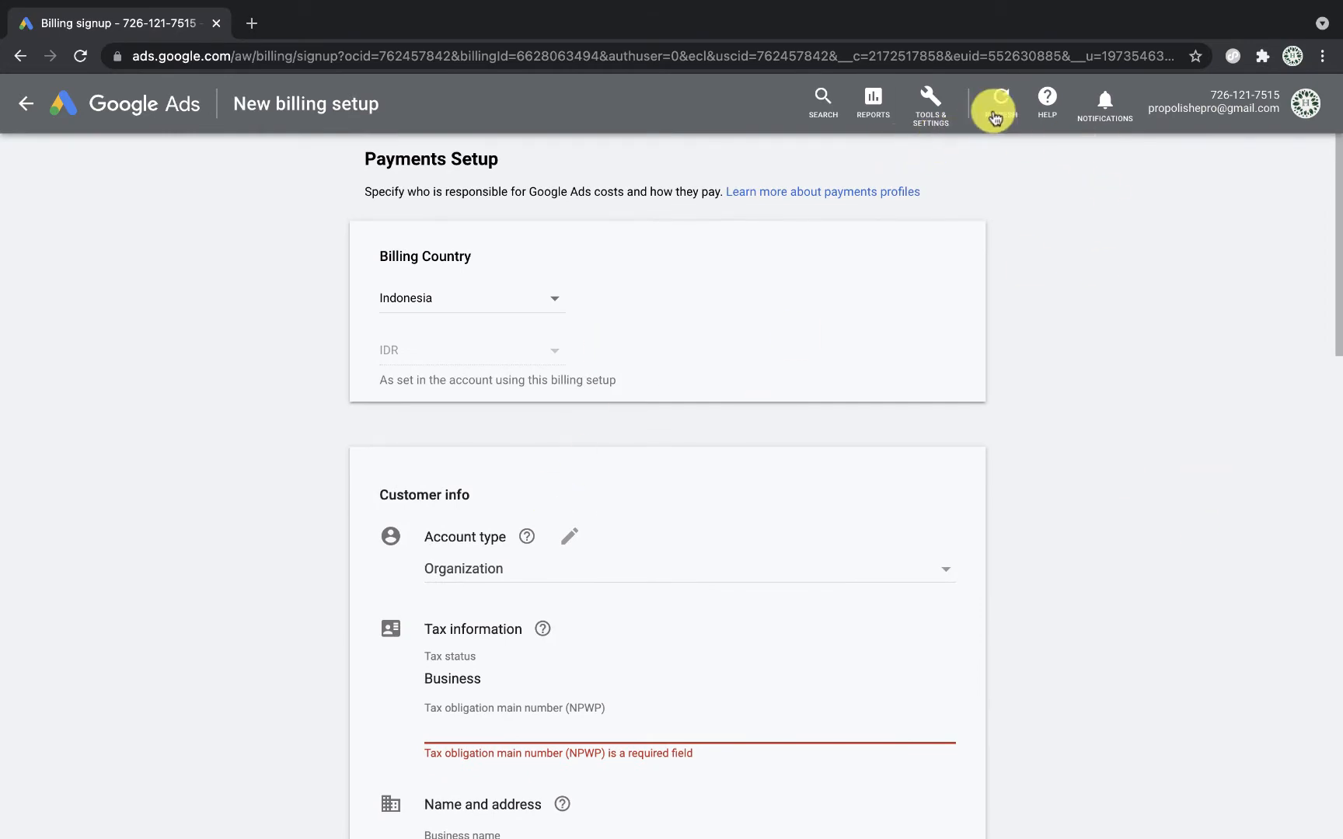
Step: Abandon the billing form and go back to All campaigns via the Google Ads logo
{"action": "left_click", "coordinate": [935, 115]}
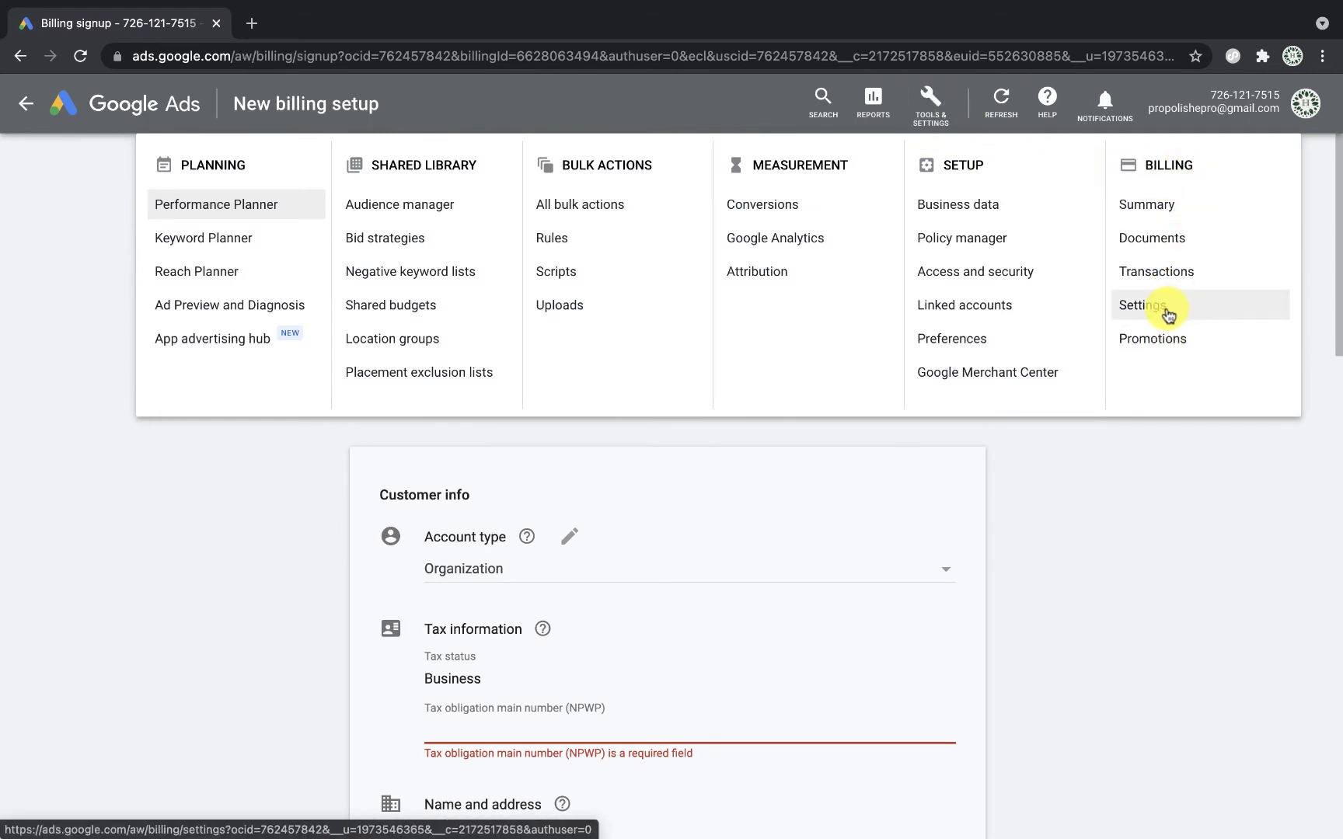
{"action": "left_click", "coordinate": [1175, 526]}
{"action": "scroll", "coordinate": [1077, 477], "scroll_direction": "down", "scroll_amount": 4}
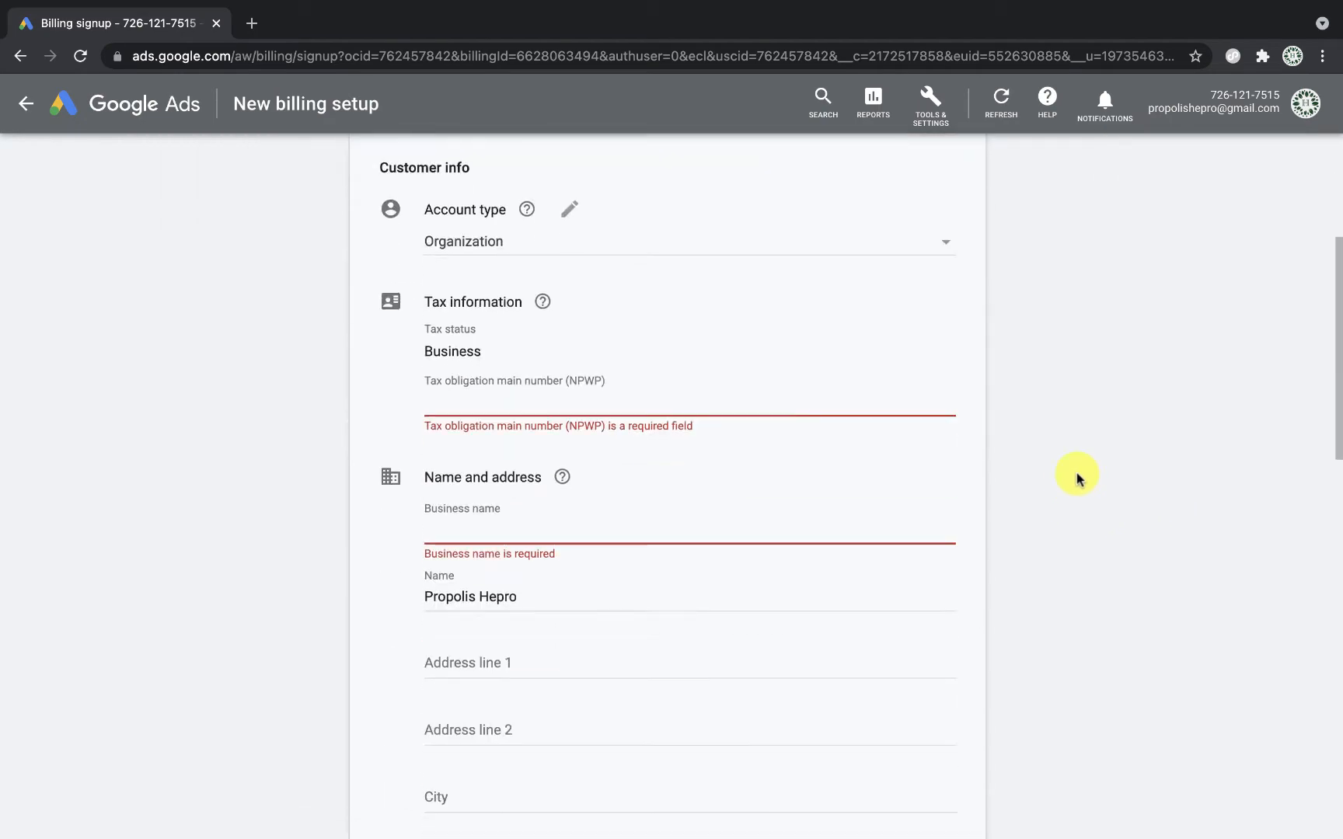
{"action": "scroll", "coordinate": [1078, 477], "scroll_direction": "down", "scroll_amount": 12}
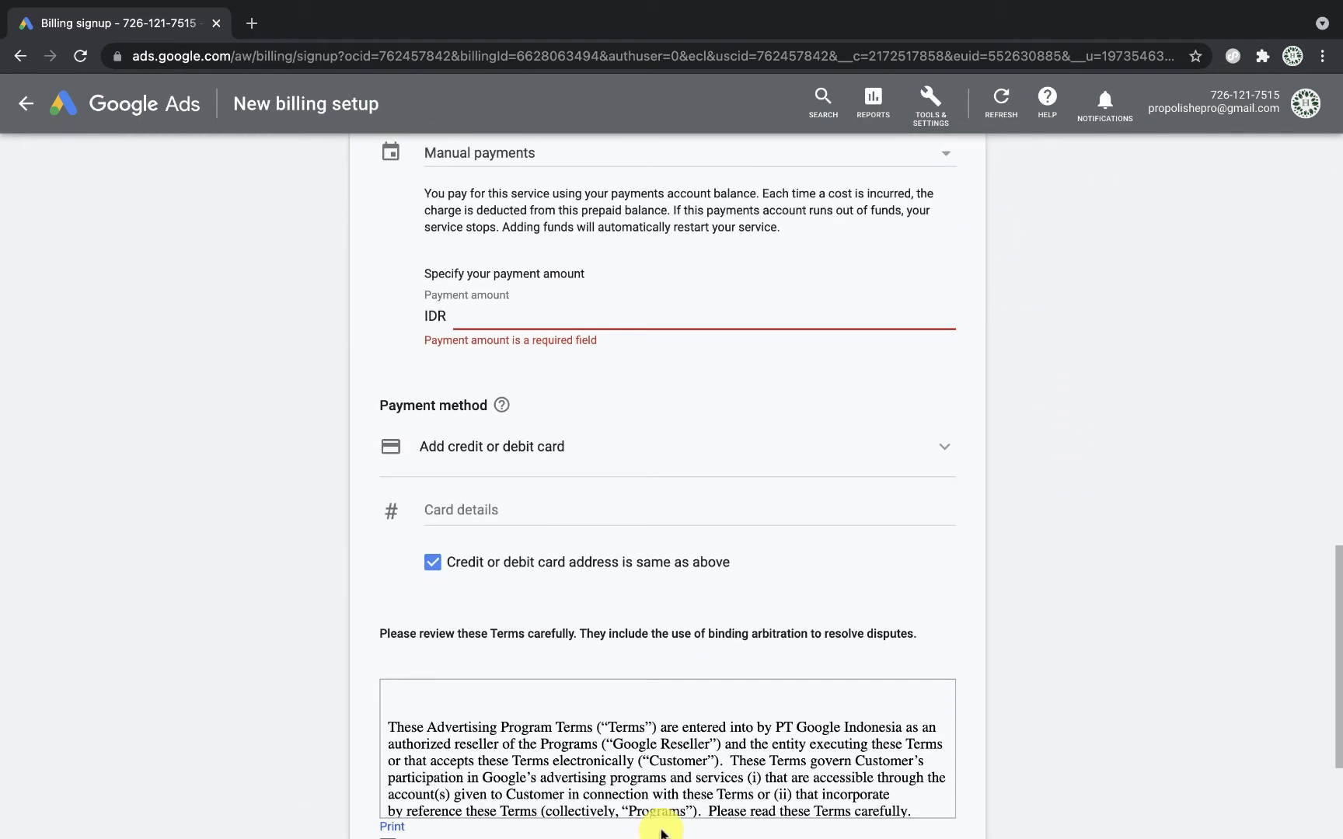
{"action": "scroll", "coordinate": [698, 644], "scroll_direction": "down", "scroll_amount": 3}
{"action": "scroll", "coordinate": [698, 644], "scroll_direction": "up", "scroll_amount": 10}
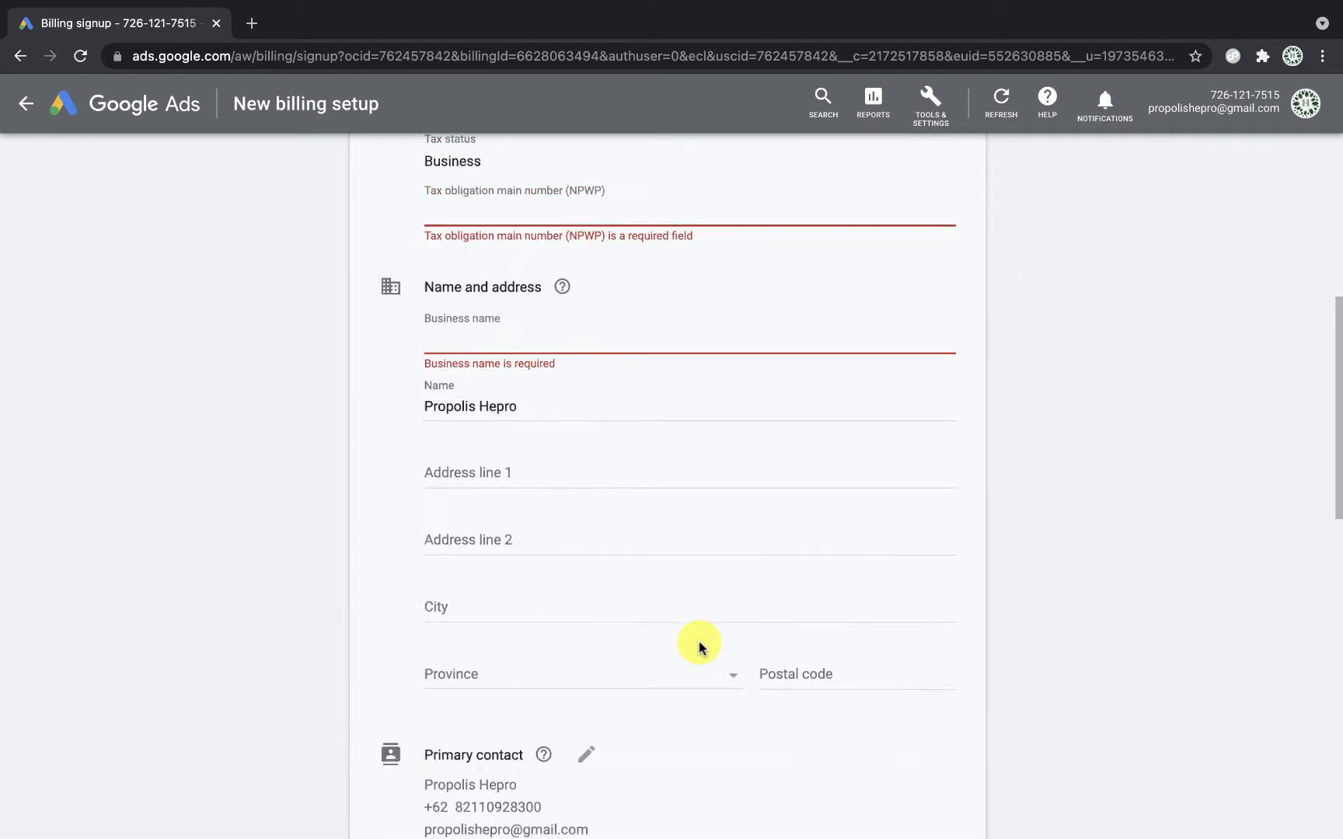
{"action": "scroll", "coordinate": [699, 644], "scroll_direction": "down", "scroll_amount": 10}
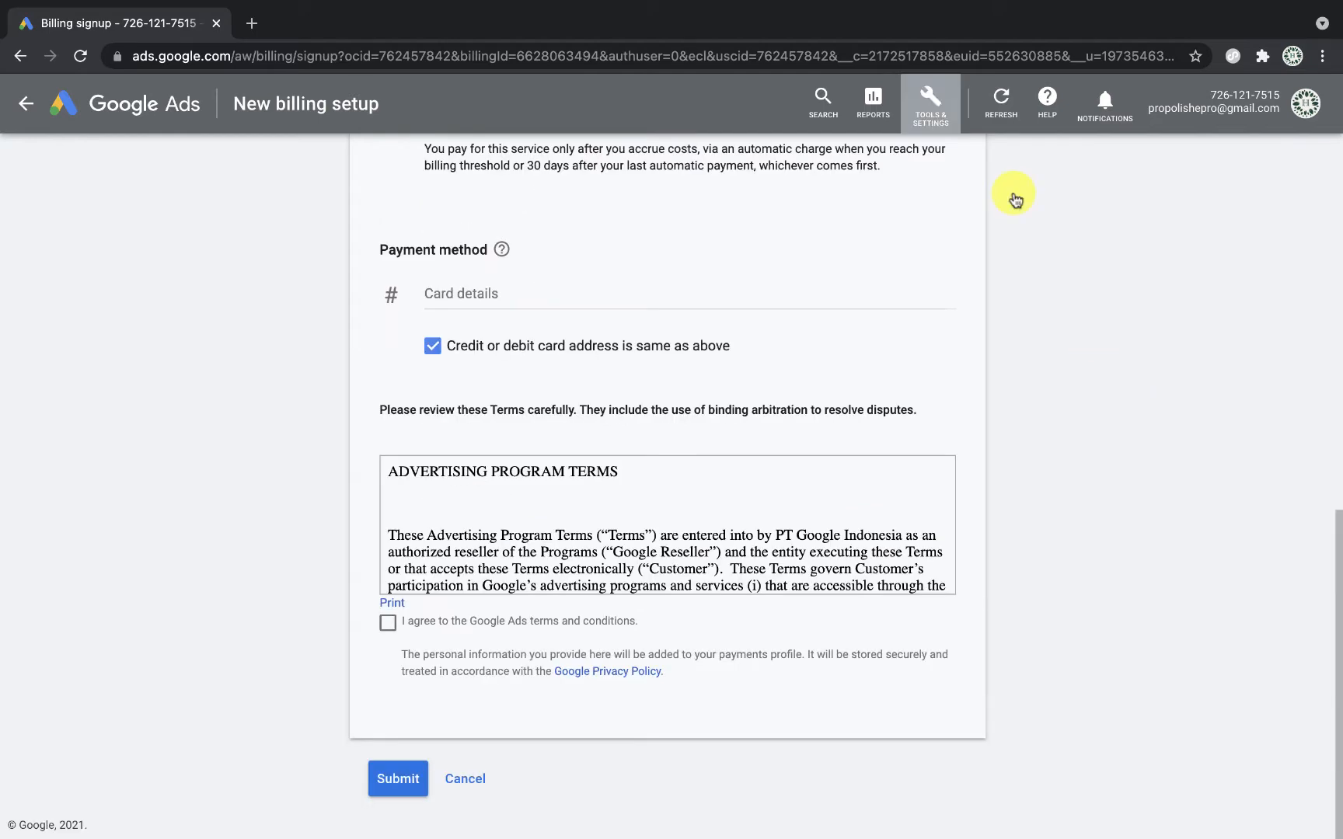
{"action": "left_click", "coordinate": [186, 100]}
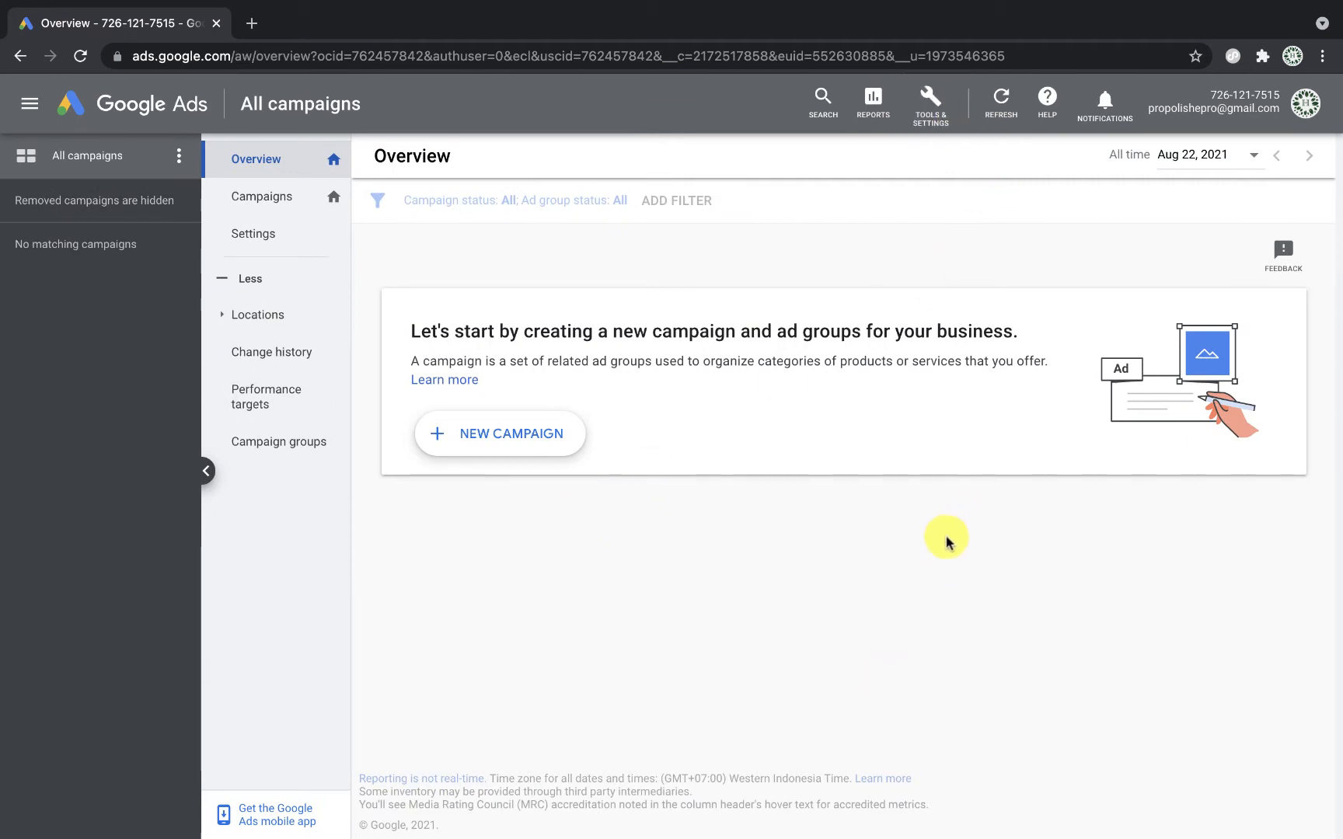
Step: Go to Tools & Settings > Conversions and start a new conversion action
{"action": "left_click", "coordinate": [932, 116]}
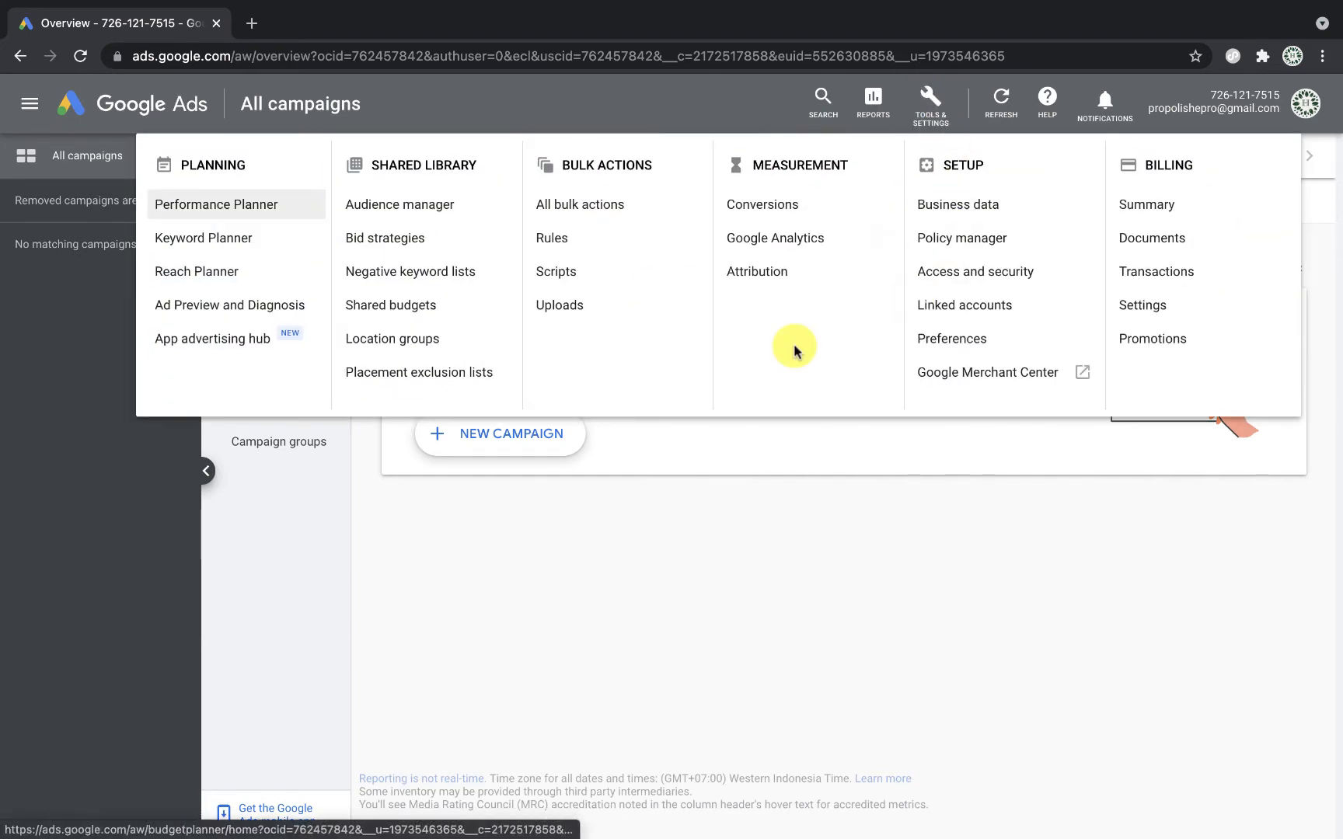
{"action": "left_click", "coordinate": [764, 206]}
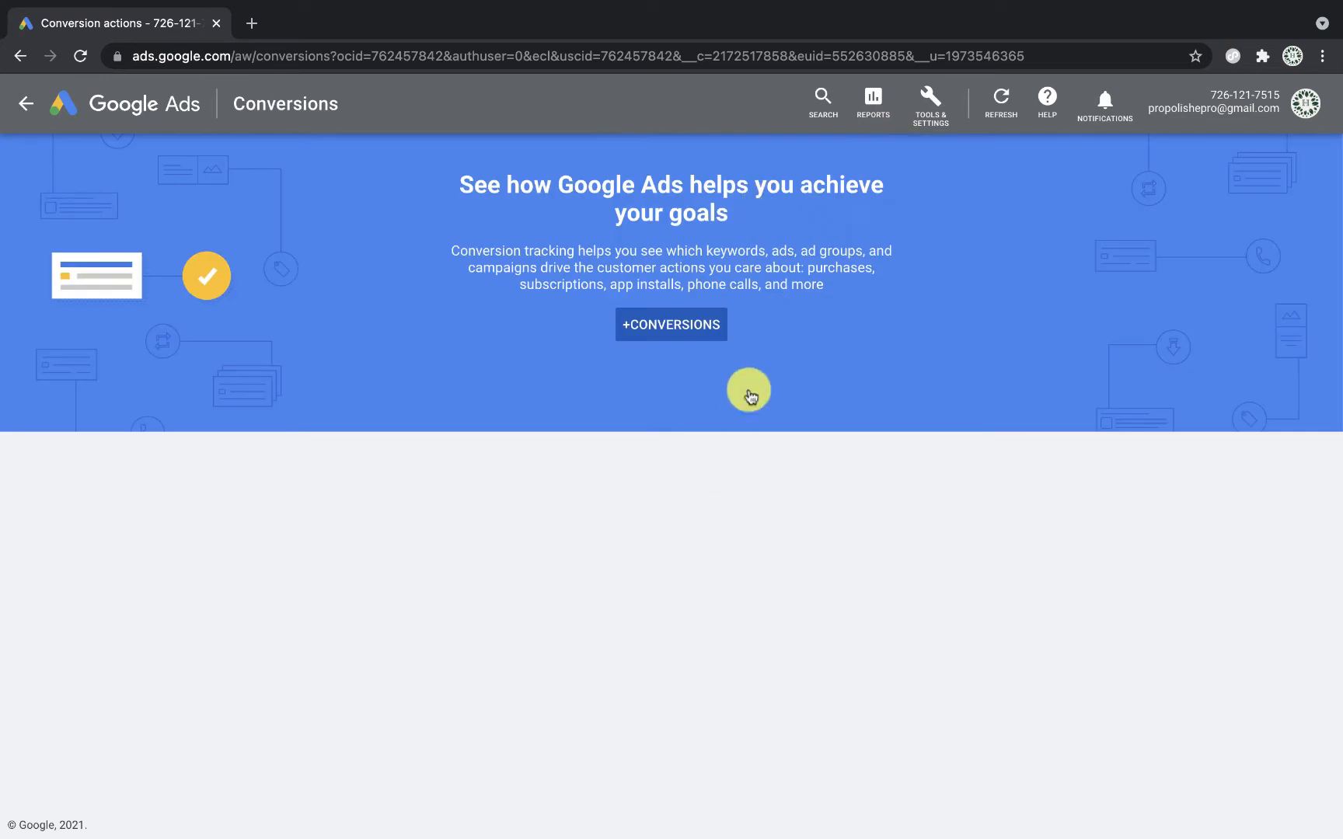
{"action": "left_click", "coordinate": [684, 327]}
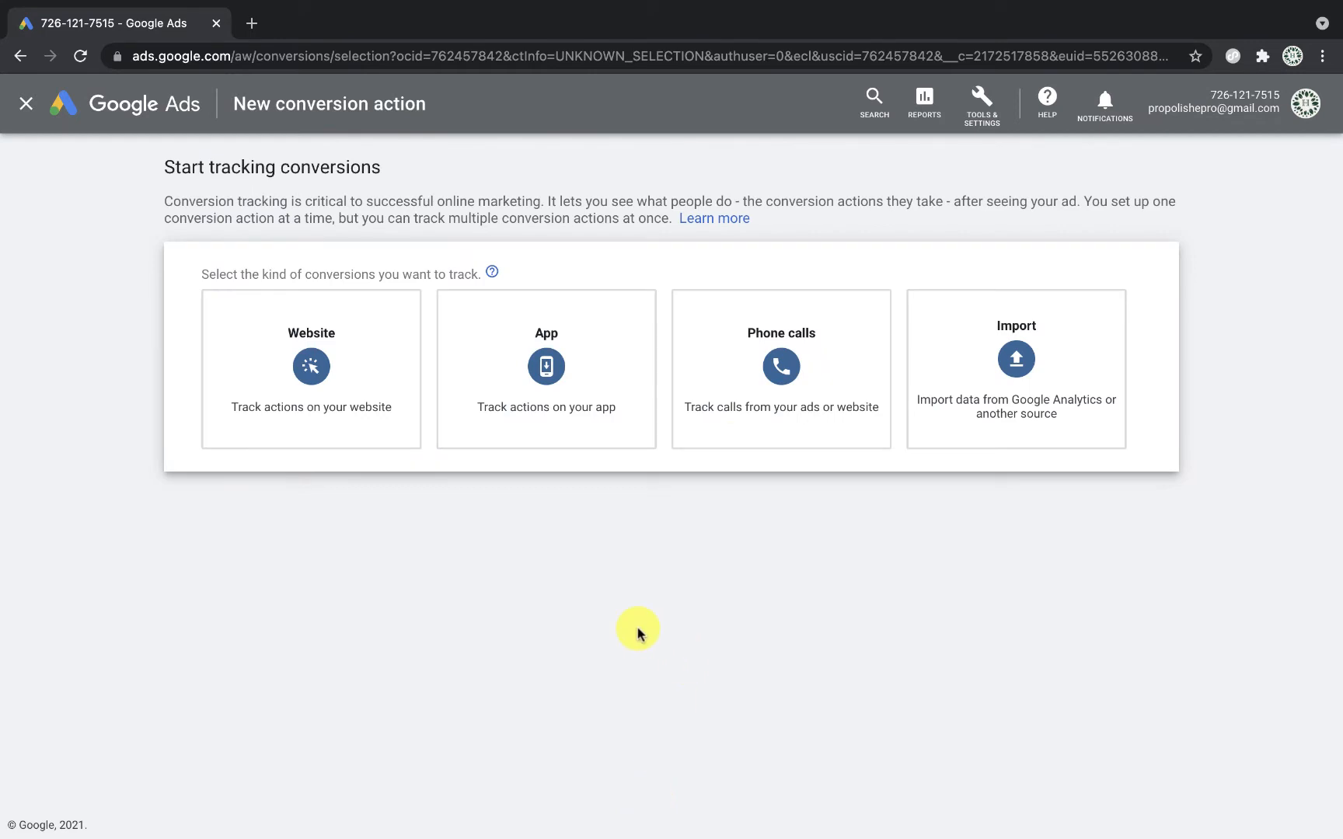
Step: Track website conversions in the Add to cart category, named 'Add to cart - HEPRO'
{"action": "left_click", "coordinate": [313, 361]}
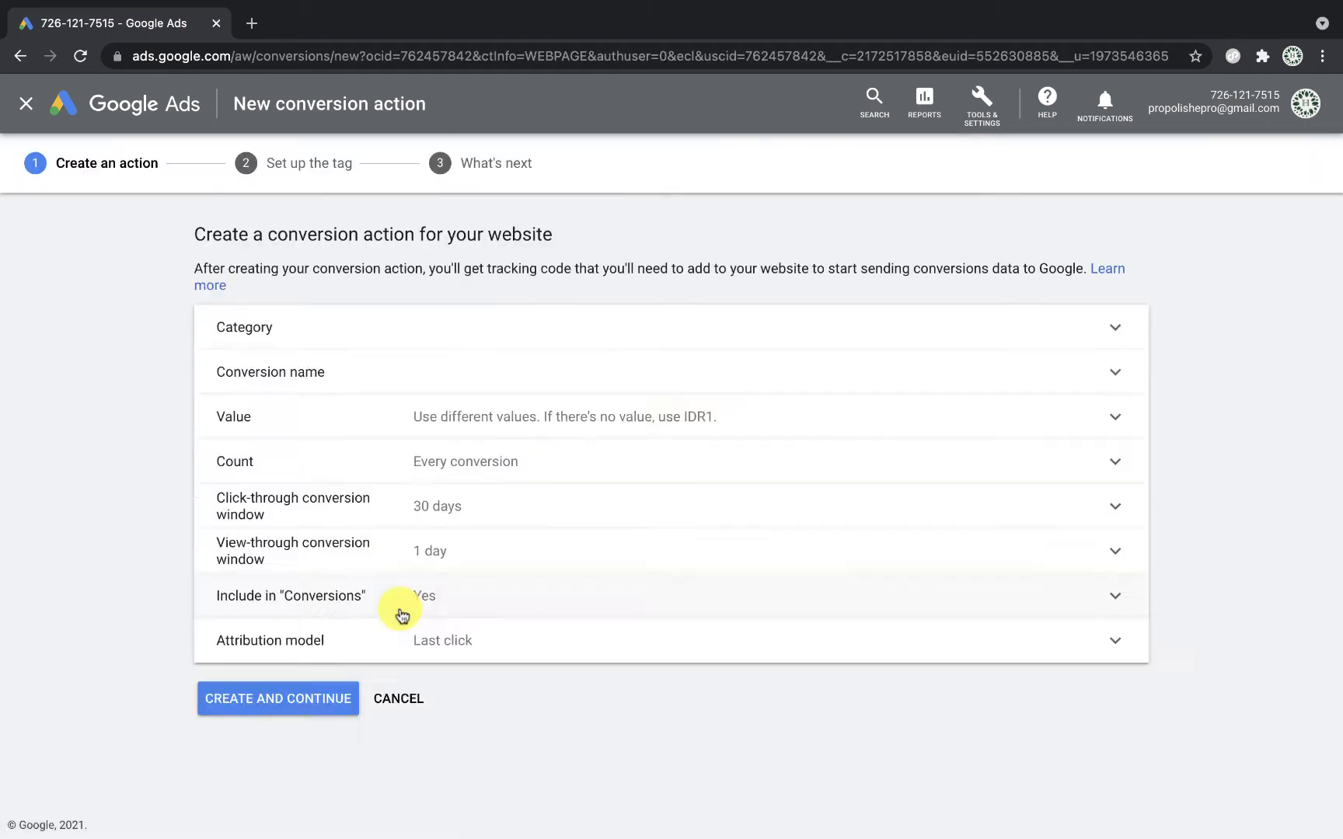
{"action": "scroll", "coordinate": [628, 513], "scroll_direction": "down", "scroll_amount": 2}
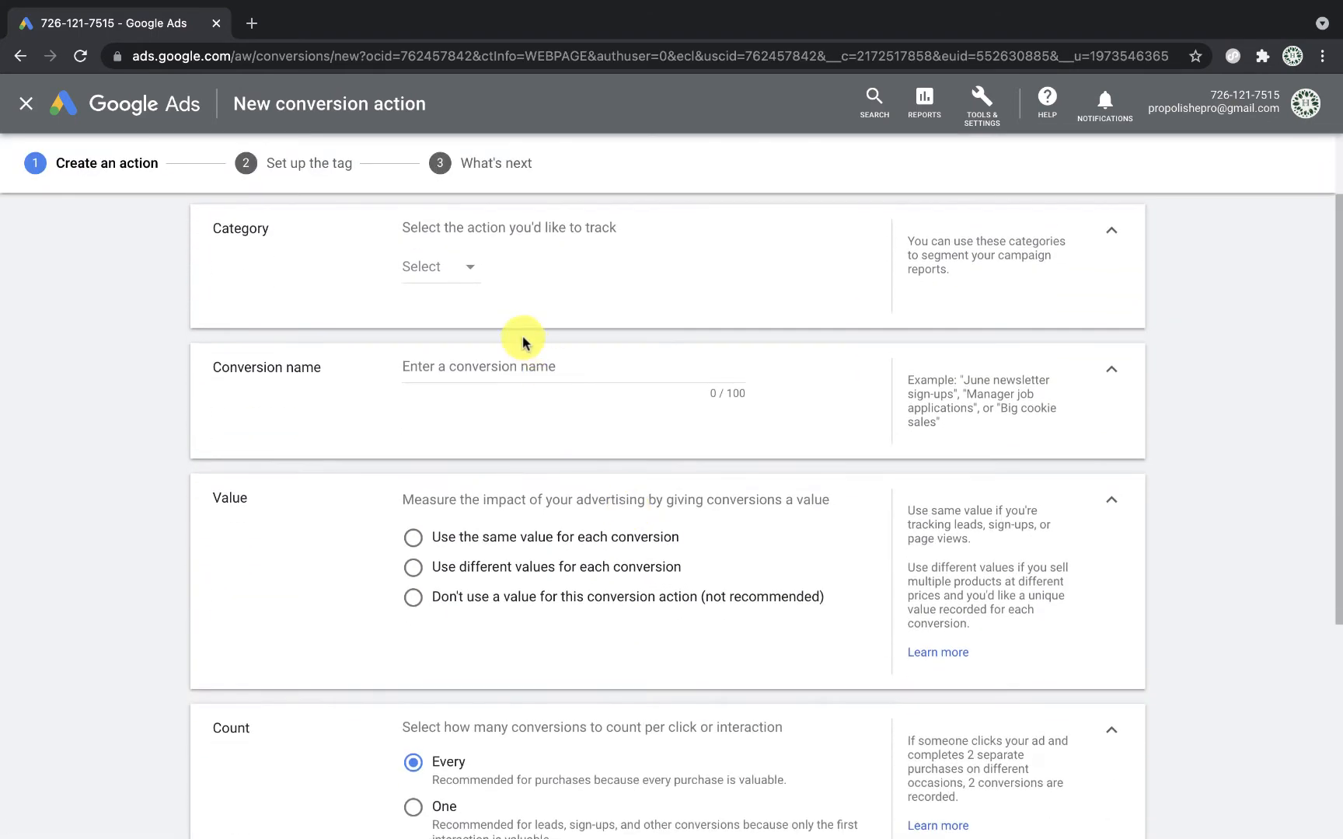
{"action": "left_click", "coordinate": [471, 273]}
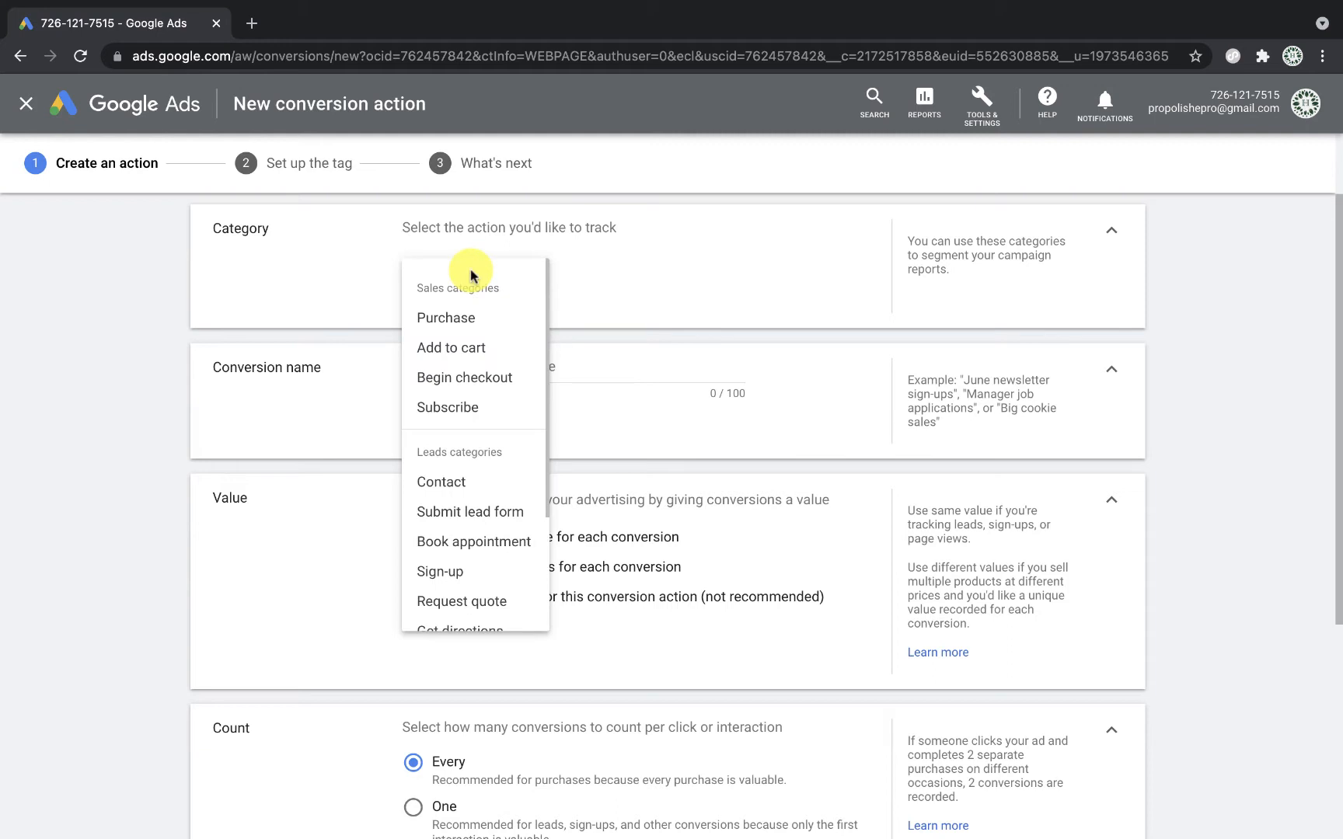
{"action": "left_click", "coordinate": [488, 349]}
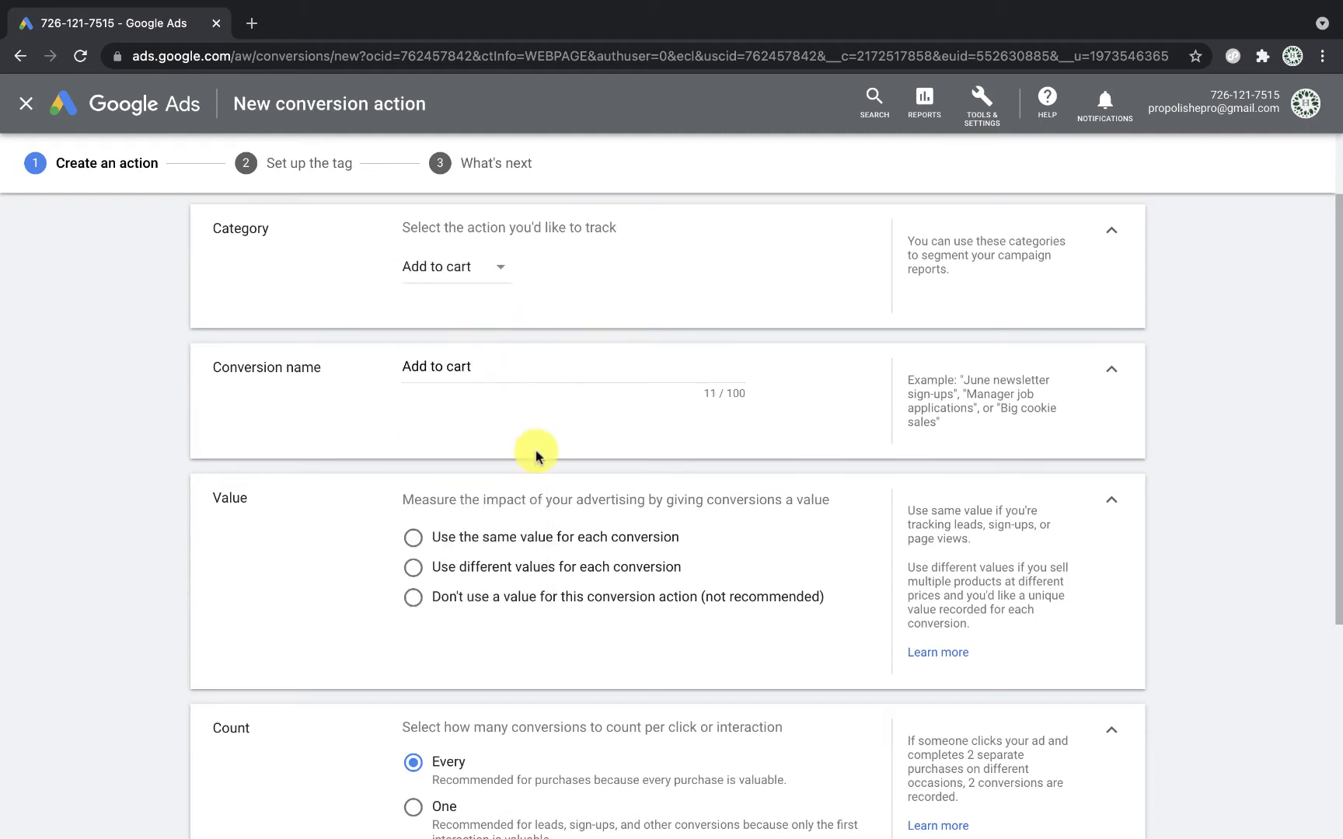
{"action": "scroll", "coordinate": [544, 459], "scroll_direction": "down", "scroll_amount": 1}
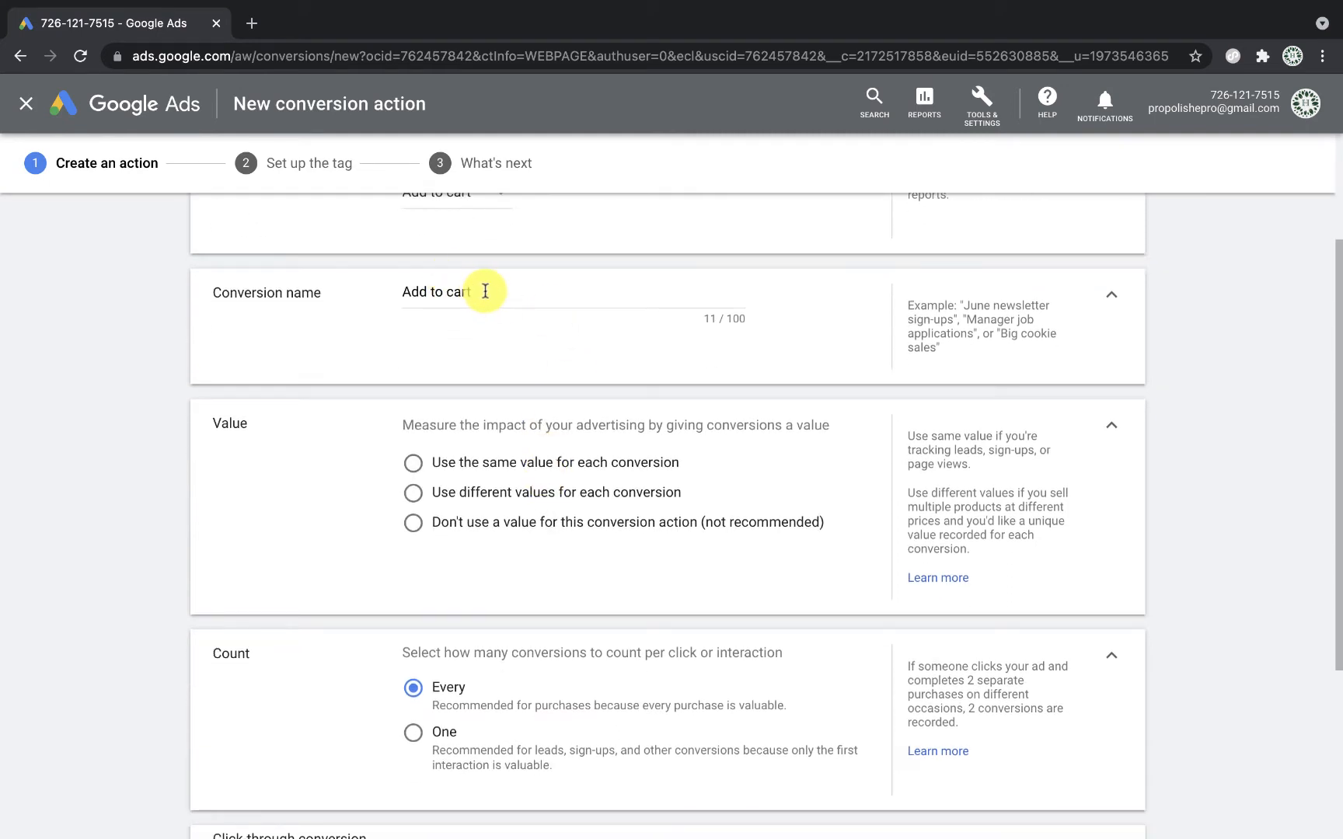
{"action": "scroll", "coordinate": [525, 392], "scroll_direction": "down", "scroll_amount": 1}
{"action": "left_click", "coordinate": [564, 253]}
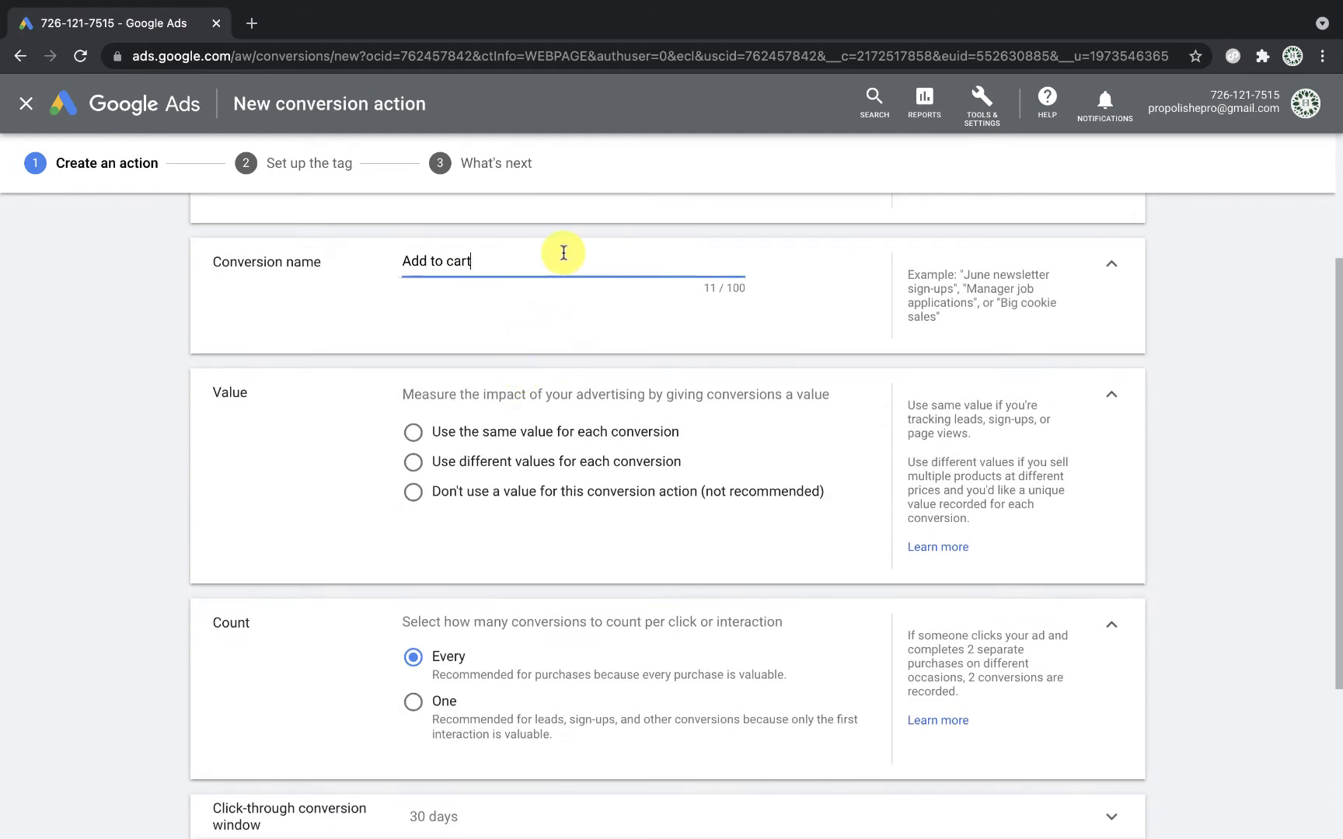
{"action": "type", "text": "- HEPRO"}
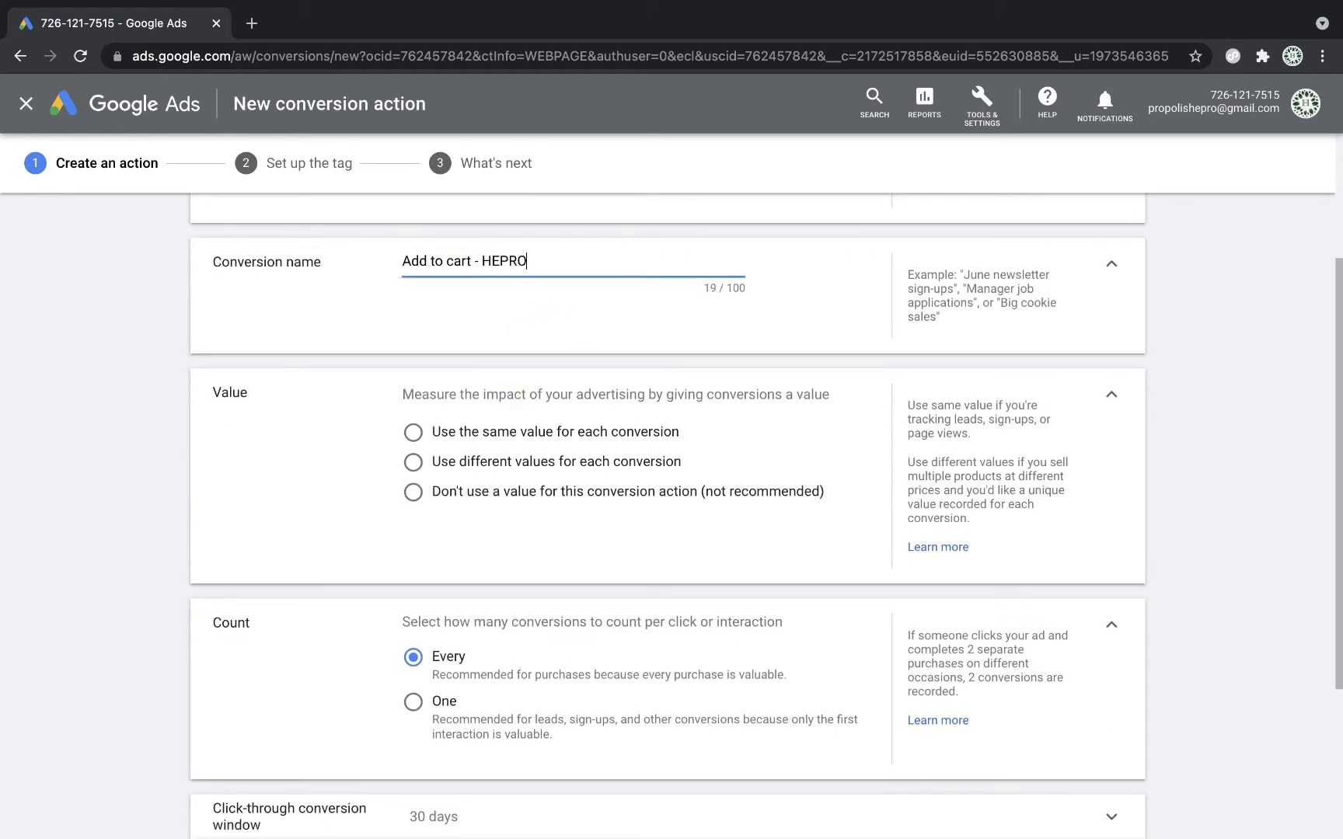
Step: Use no conversion value, count one conversion per click, and create the action
{"action": "scroll", "coordinate": [614, 420], "scroll_direction": "down", "scroll_amount": 1}
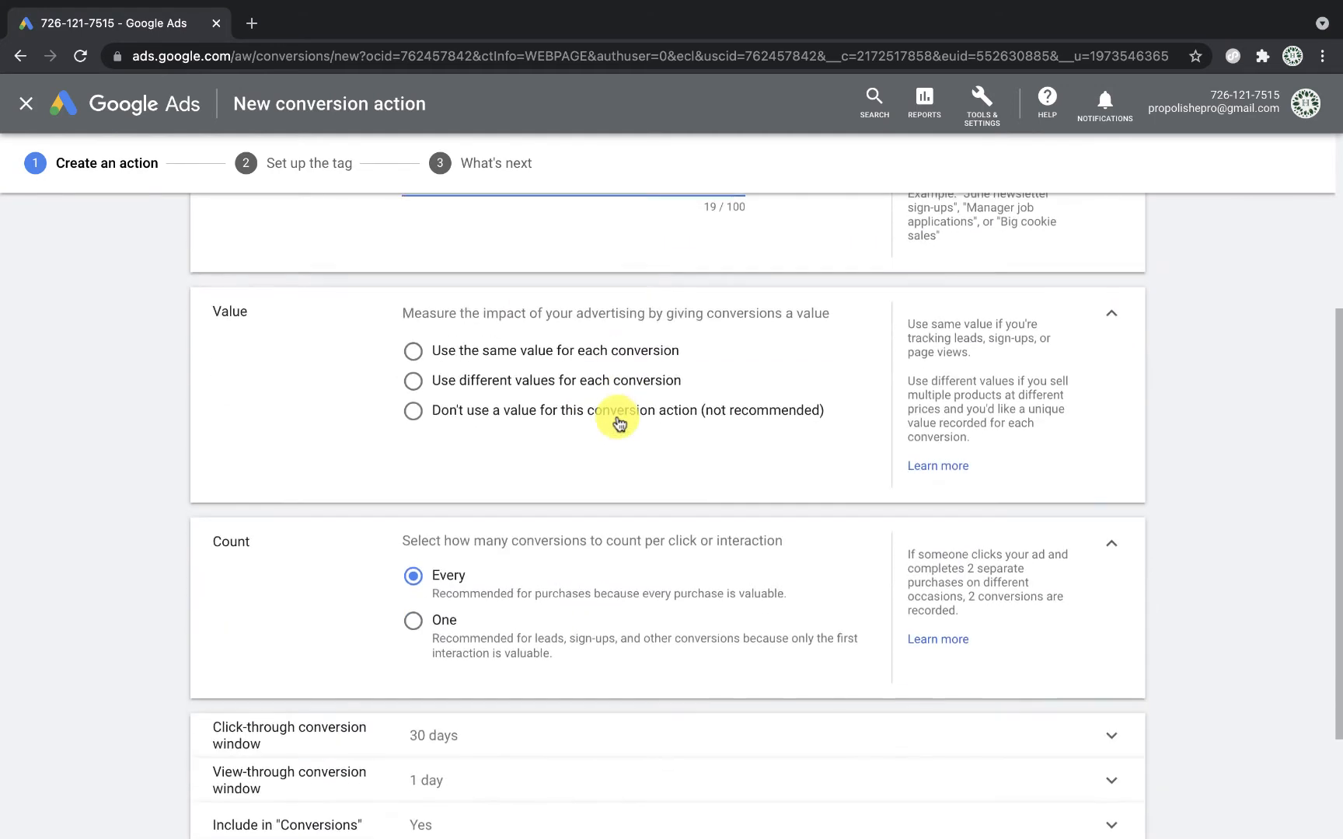
{"action": "scroll", "coordinate": [610, 497], "scroll_direction": "down", "scroll_amount": 1}
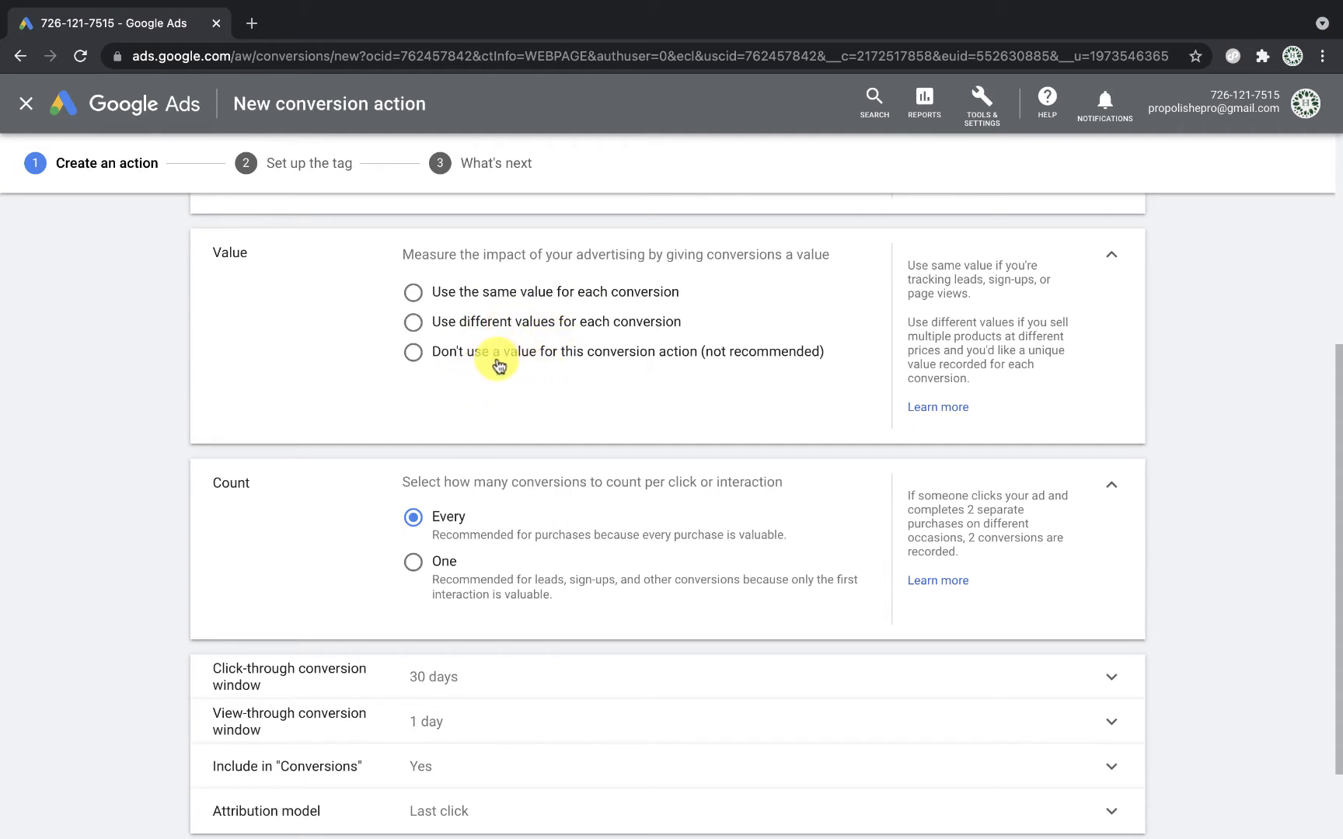
{"action": "scroll", "coordinate": [639, 373], "scroll_direction": "down", "scroll_amount": 1}
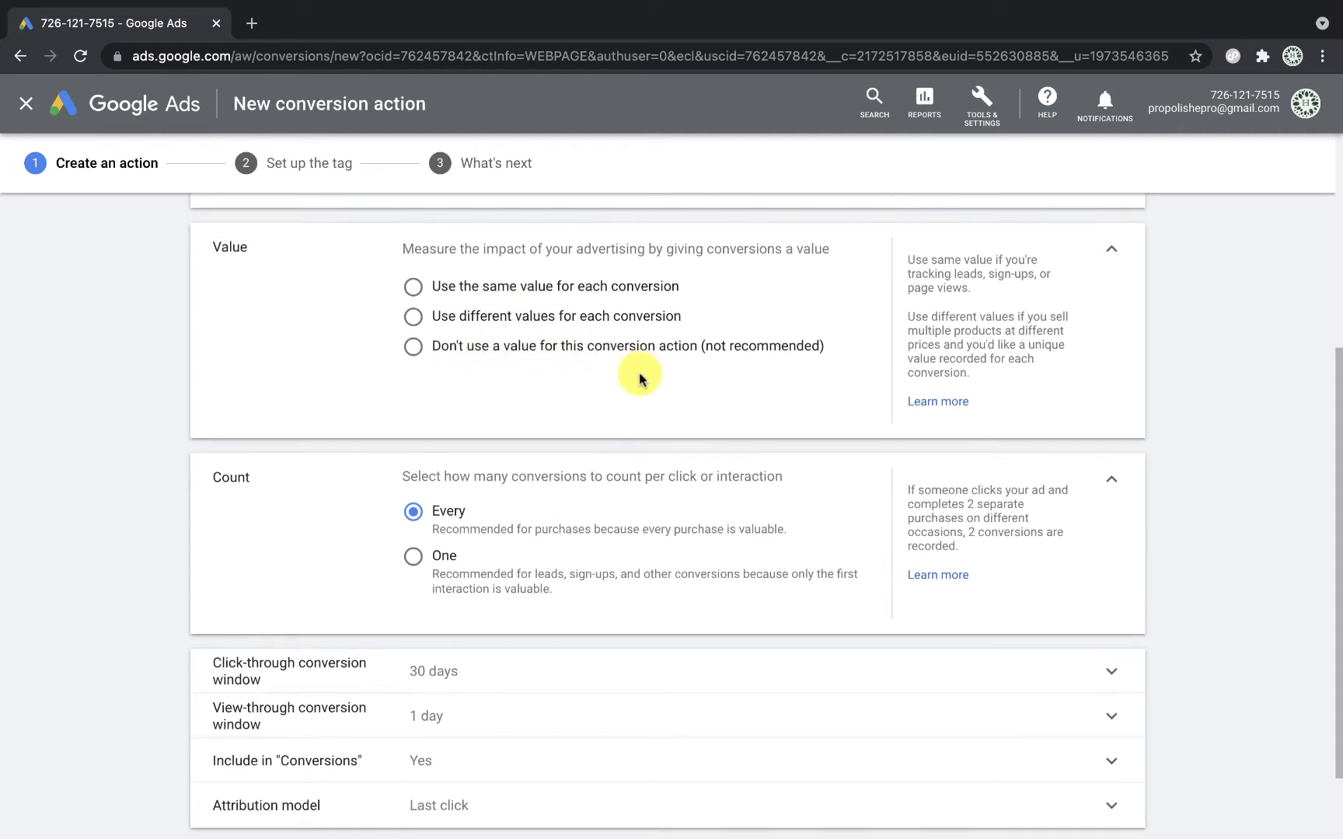
{"action": "left_click", "coordinate": [416, 313]}
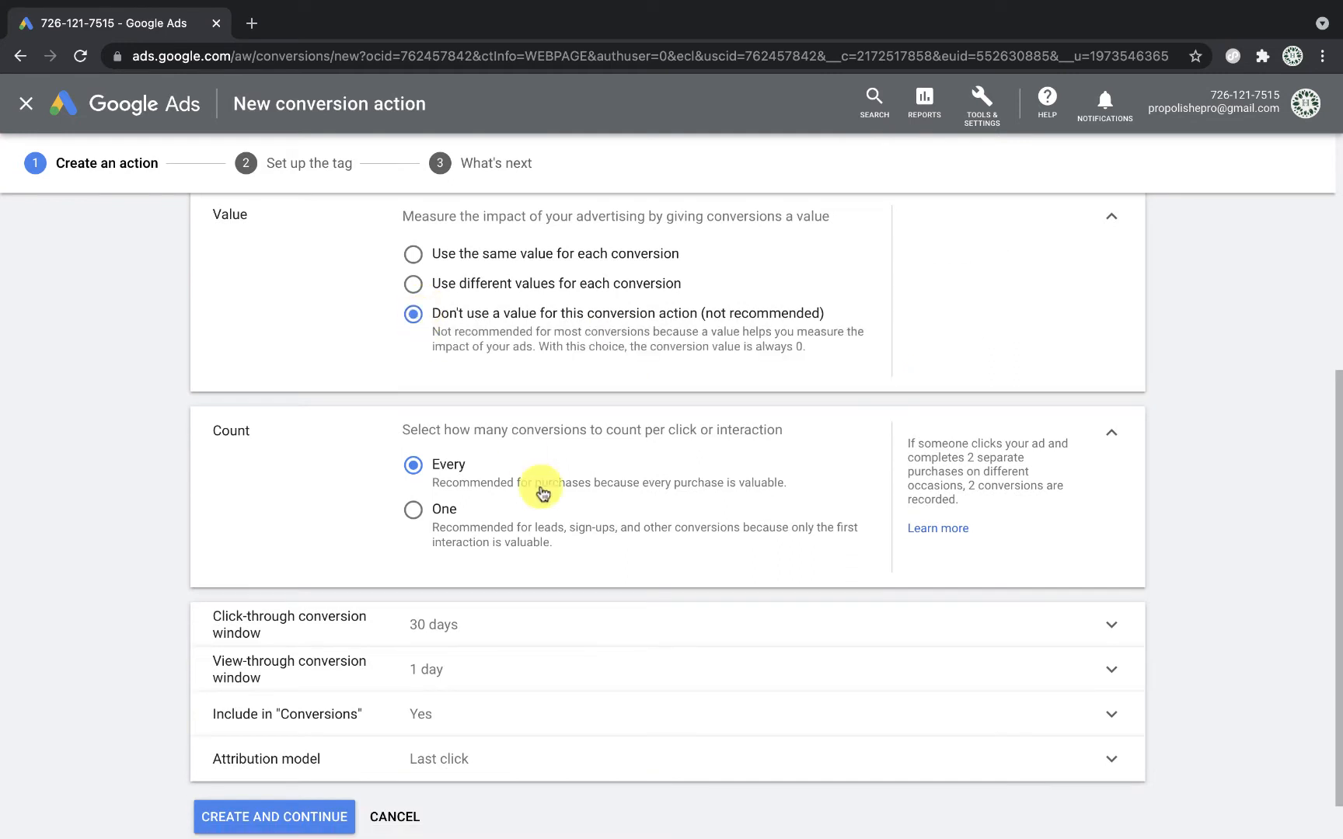
{"action": "scroll", "coordinate": [644, 606], "scroll_direction": "down", "scroll_amount": 1}
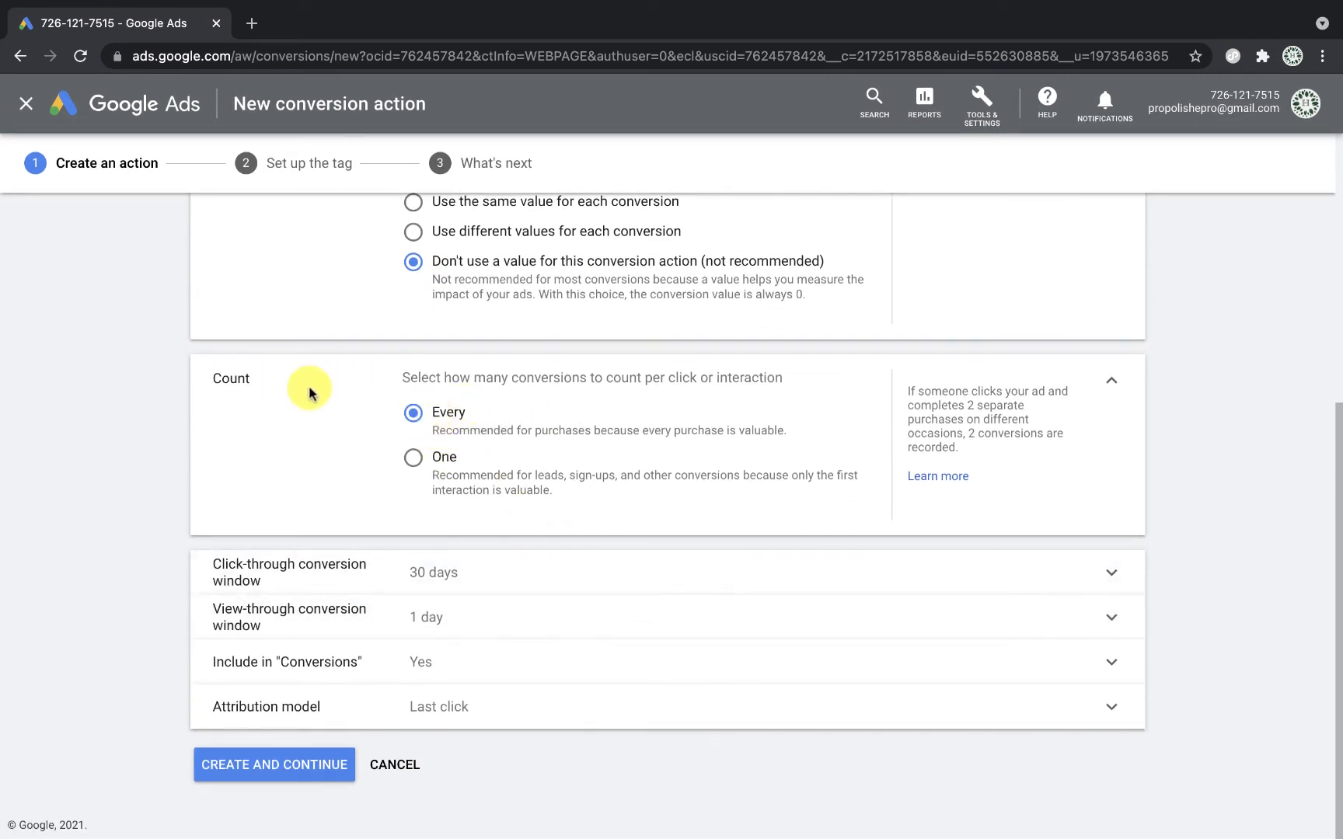
{"action": "left_click", "coordinate": [412, 465]}
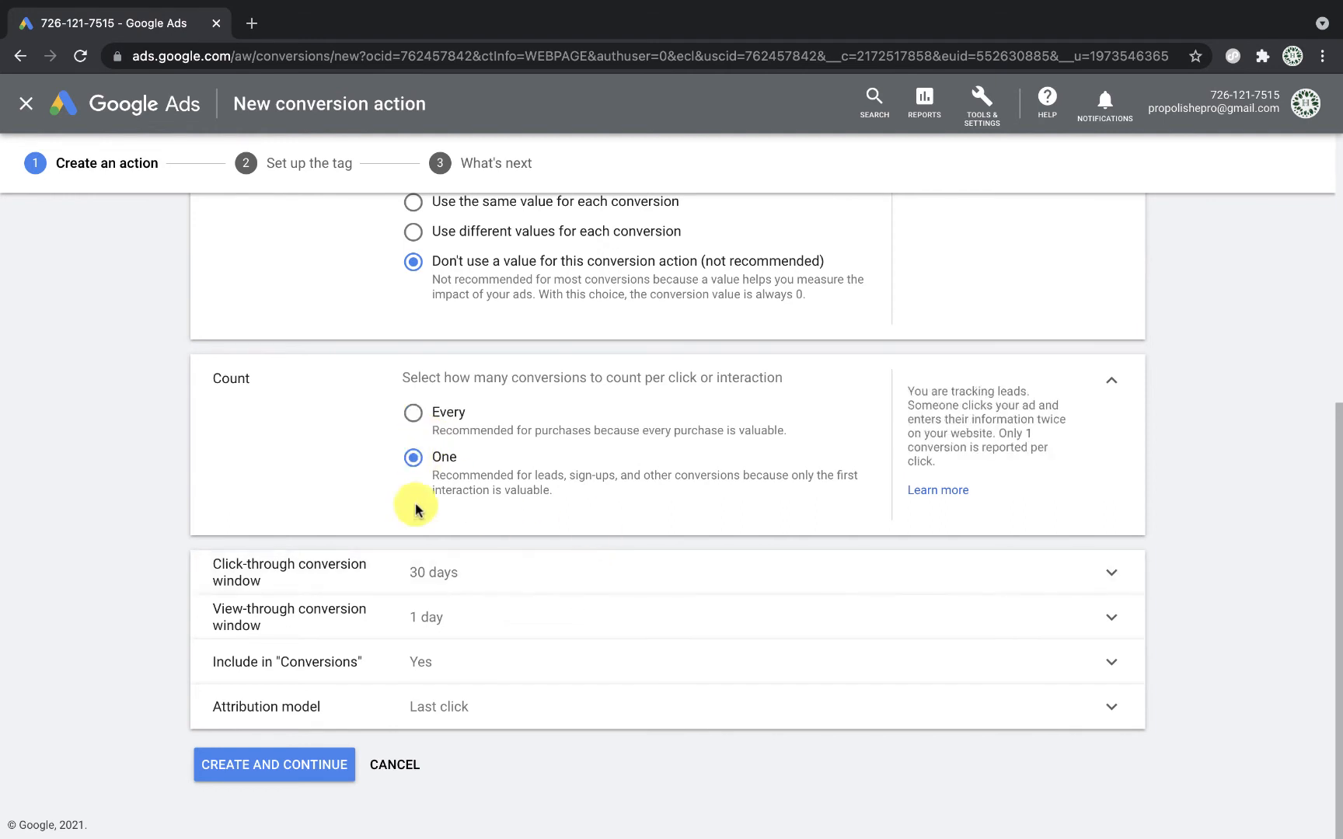
{"action": "scroll", "coordinate": [606, 573], "scroll_direction": "down", "scroll_amount": 1}
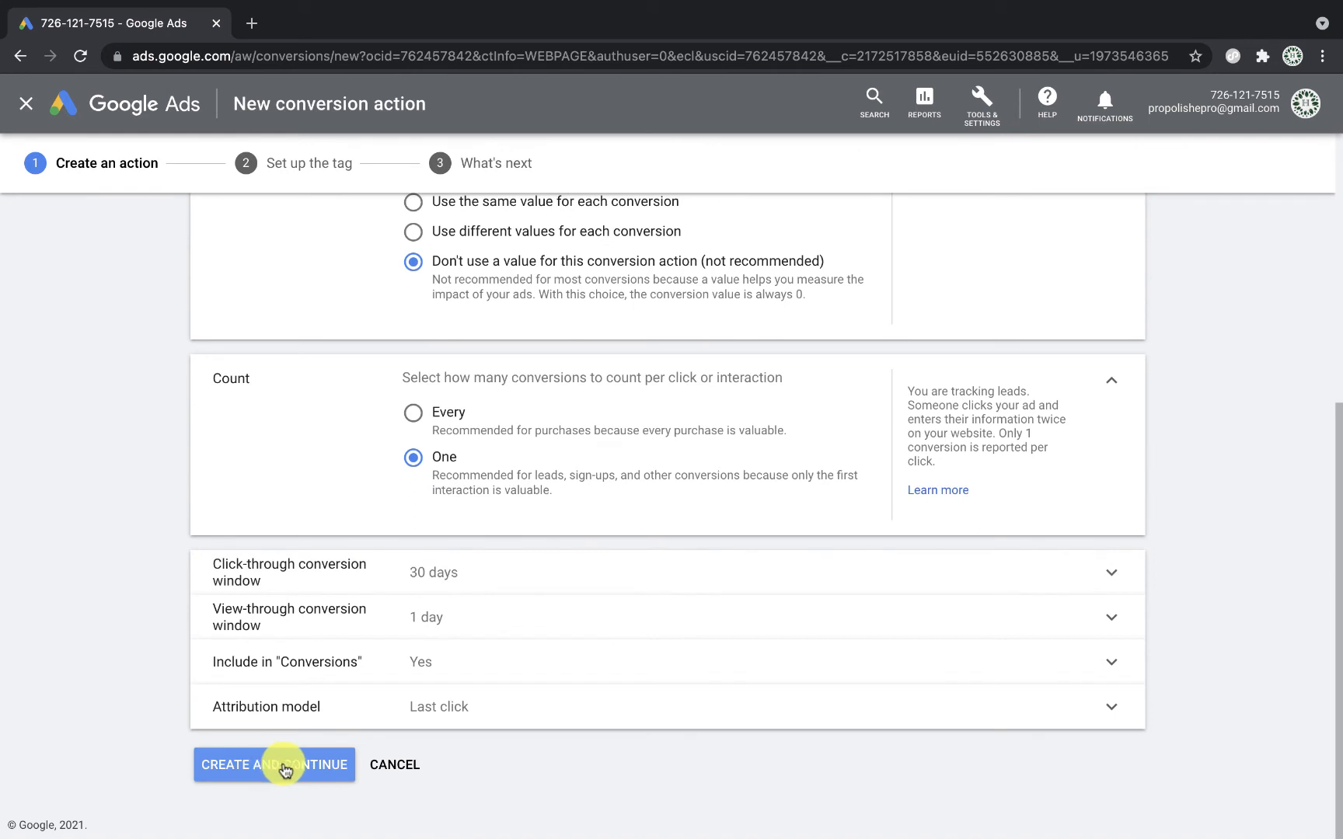
{"action": "left_click", "coordinate": [311, 771]}
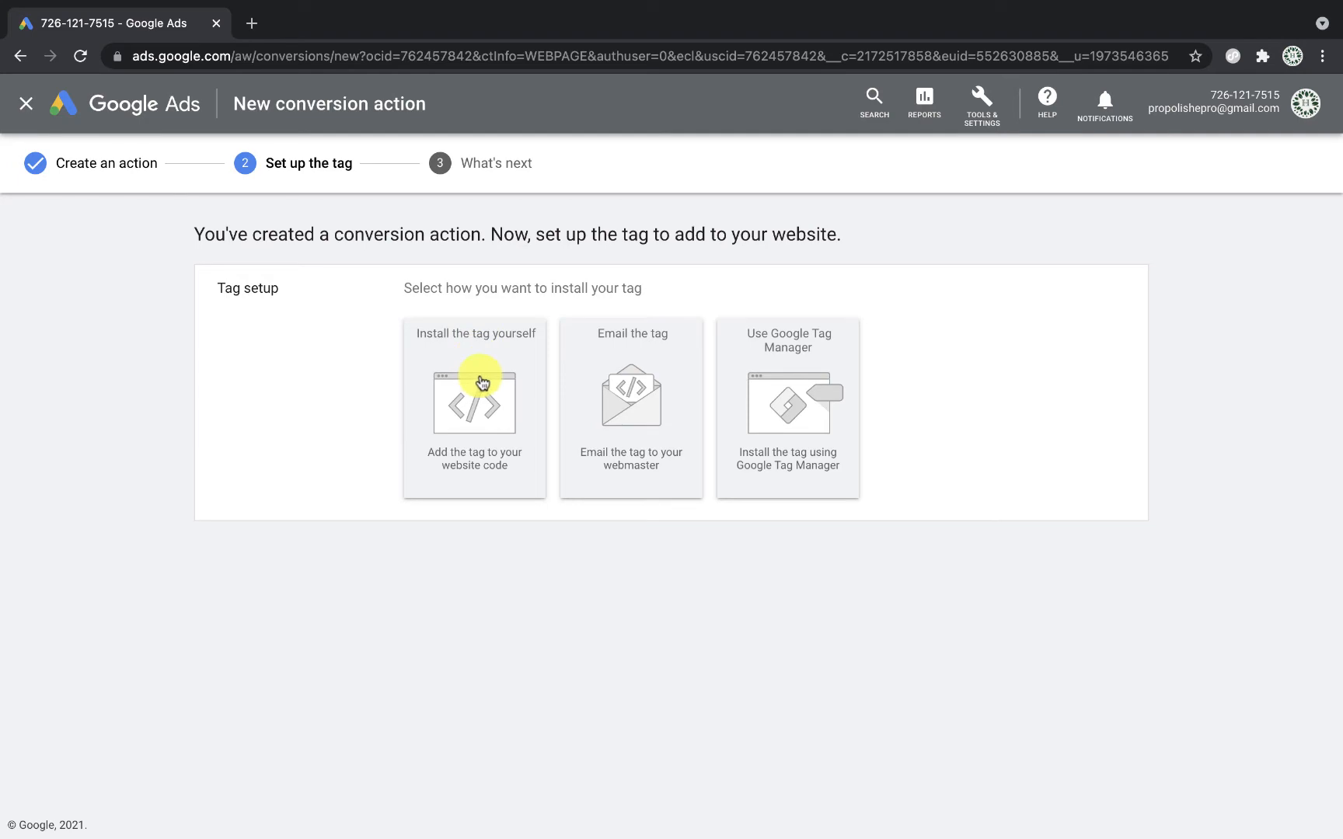
Step: Choose to install the tag yourself and copy the global site tag code
{"action": "left_click", "coordinate": [512, 388]}
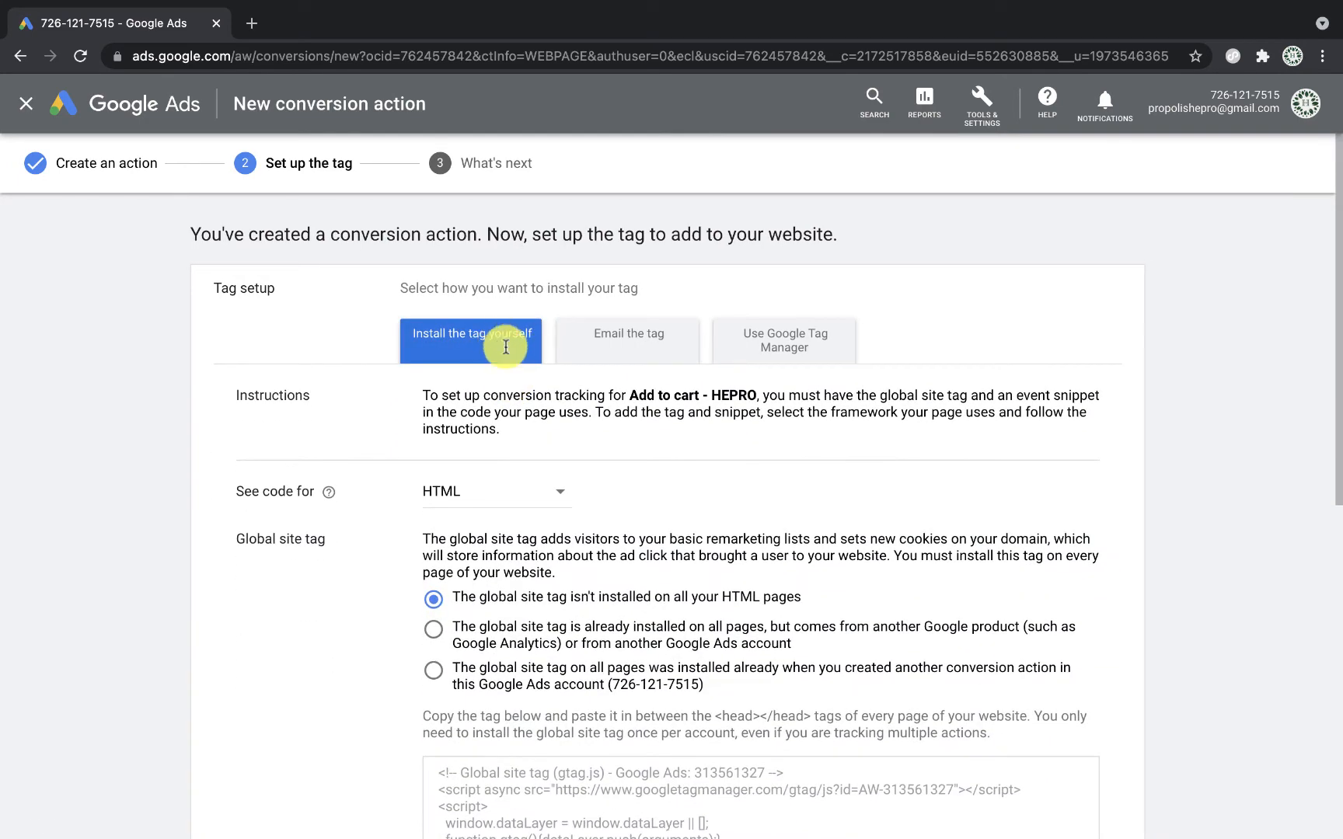
{"action": "scroll", "coordinate": [583, 499], "scroll_direction": "down", "scroll_amount": 1}
{"action": "scroll", "coordinate": [581, 498], "scroll_direction": "down", "scroll_amount": 5}
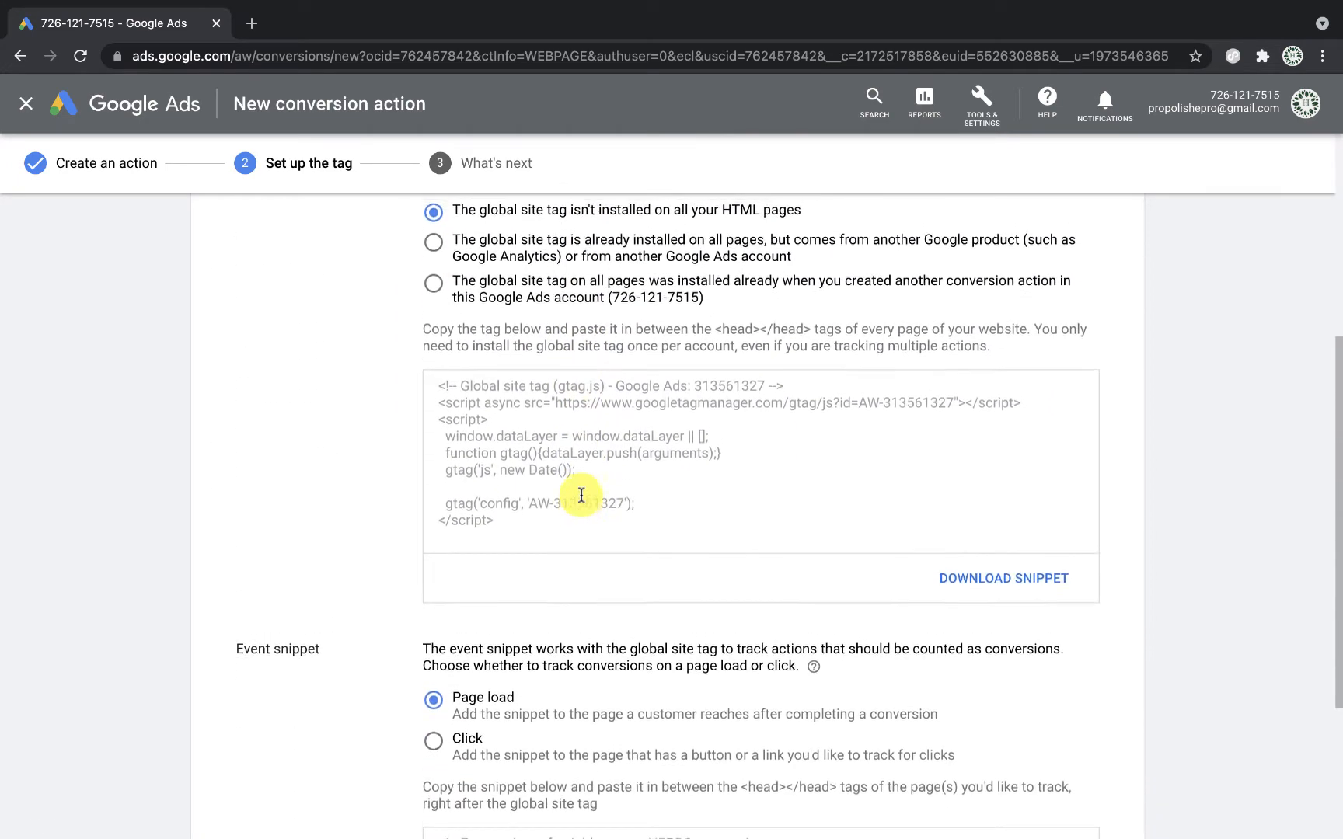
{"action": "scroll", "coordinate": [581, 495], "scroll_direction": "up", "scroll_amount": 1}
{"action": "scroll", "coordinate": [581, 495], "scroll_direction": "down", "scroll_amount": 2}
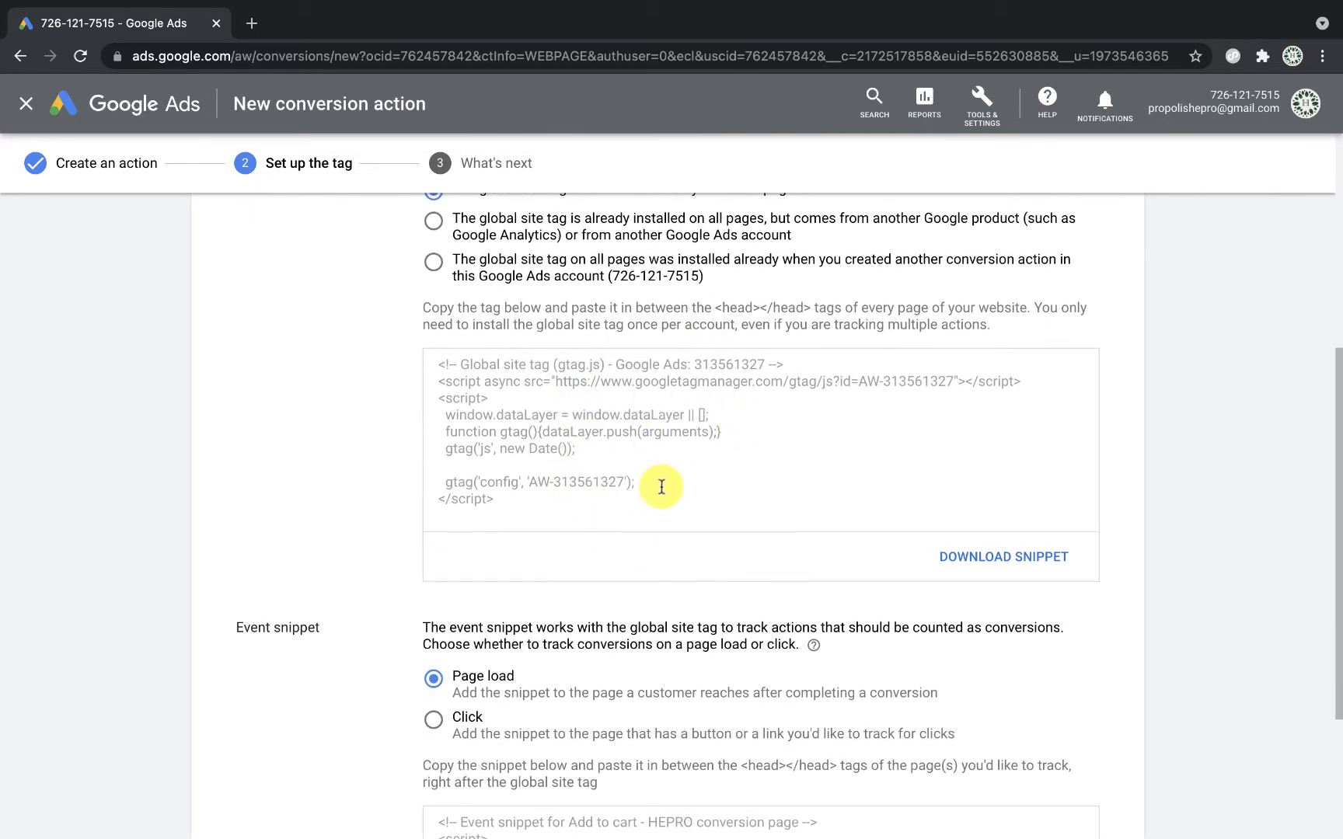
{"action": "scroll", "coordinate": [659, 483], "scroll_direction": "up", "scroll_amount": 2}
{"action": "scroll", "coordinate": [661, 487], "scroll_direction": "up", "scroll_amount": 1}
{"action": "scroll", "coordinate": [660, 482], "scroll_direction": "down", "scroll_amount": 3}
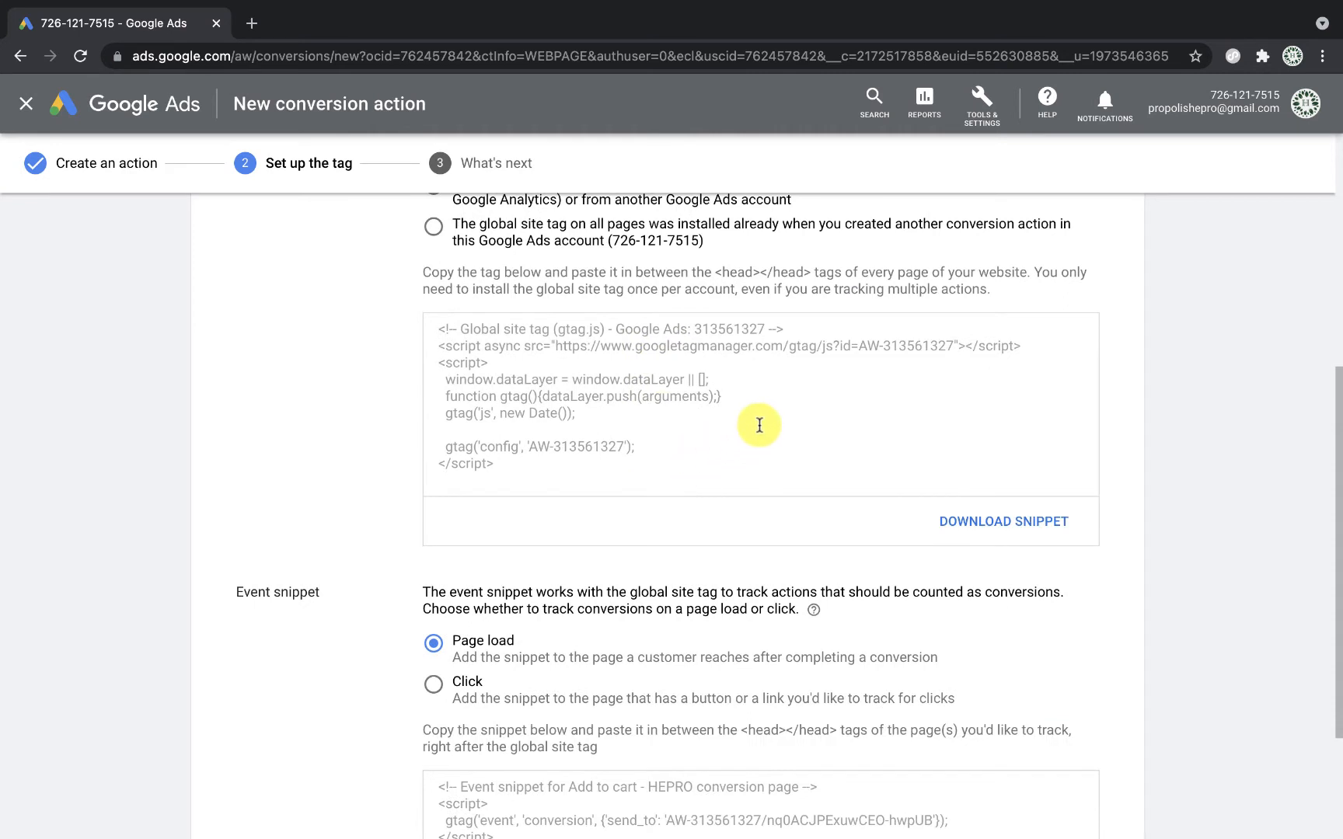
{"action": "left_click", "coordinate": [662, 429]}
{"action": "right_click", "coordinate": [661, 429]}
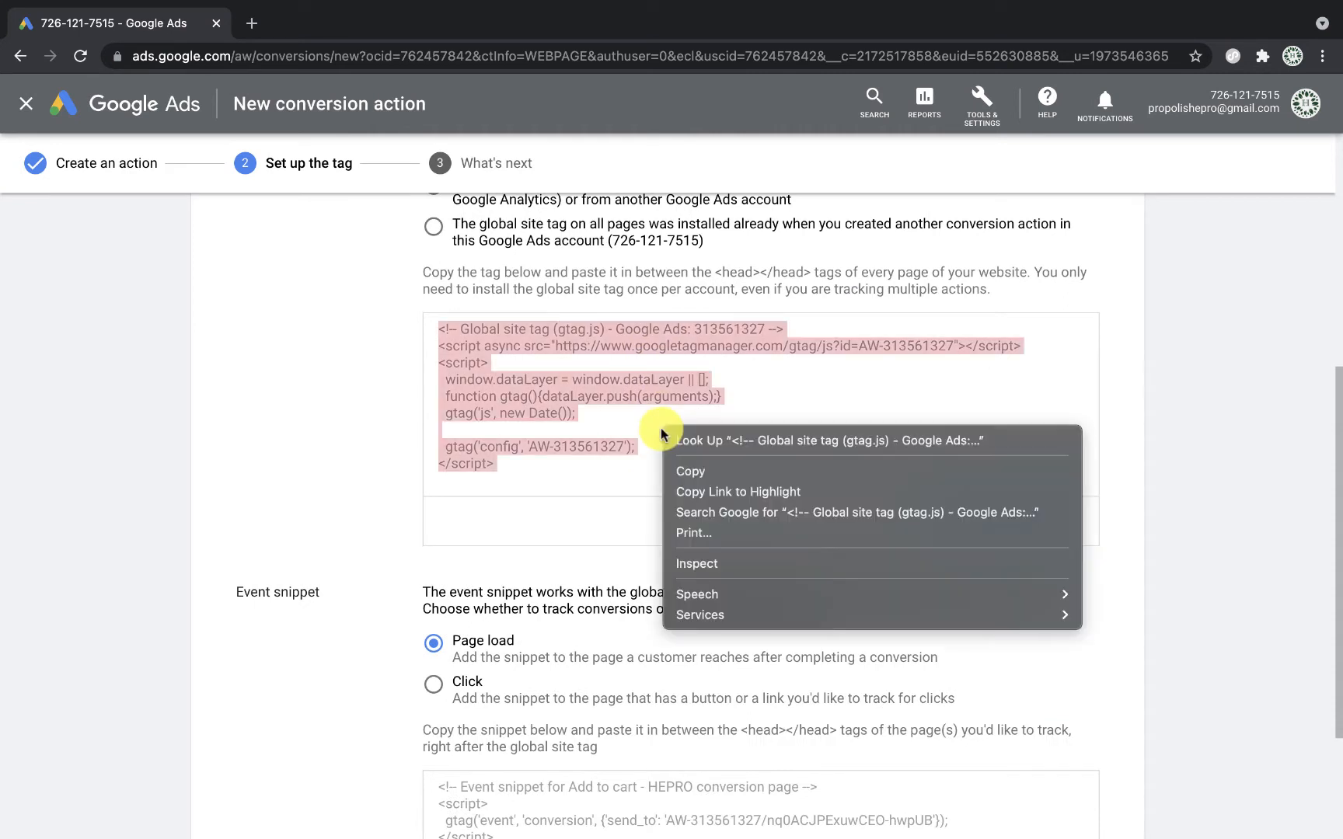
{"action": "left_click", "coordinate": [788, 471]}
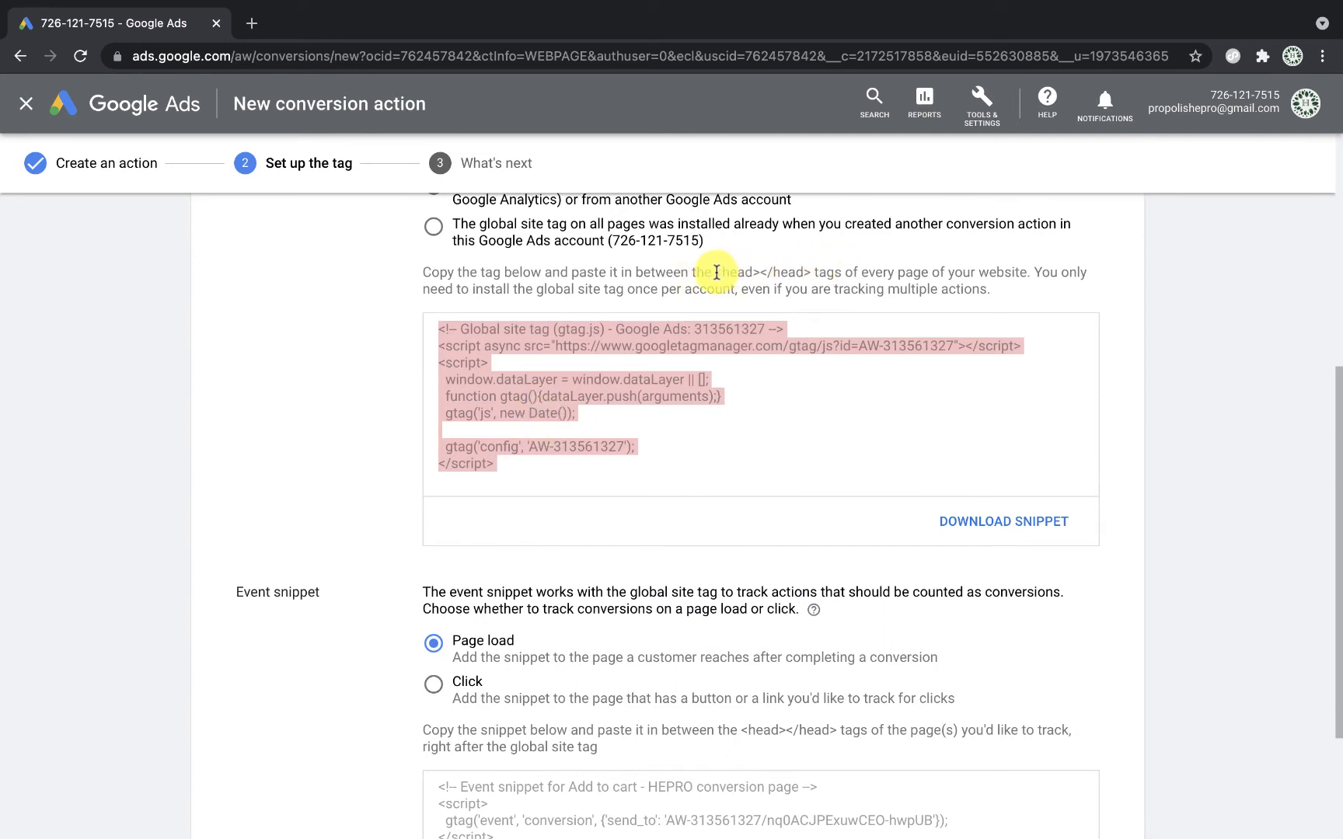
Step: Copy the global site tag code again and open a new tab to propolisdenisa.co.id/wp-admin
{"action": "left_click_drag", "start_coordinate": [716, 272], "coordinate": [797, 273]}
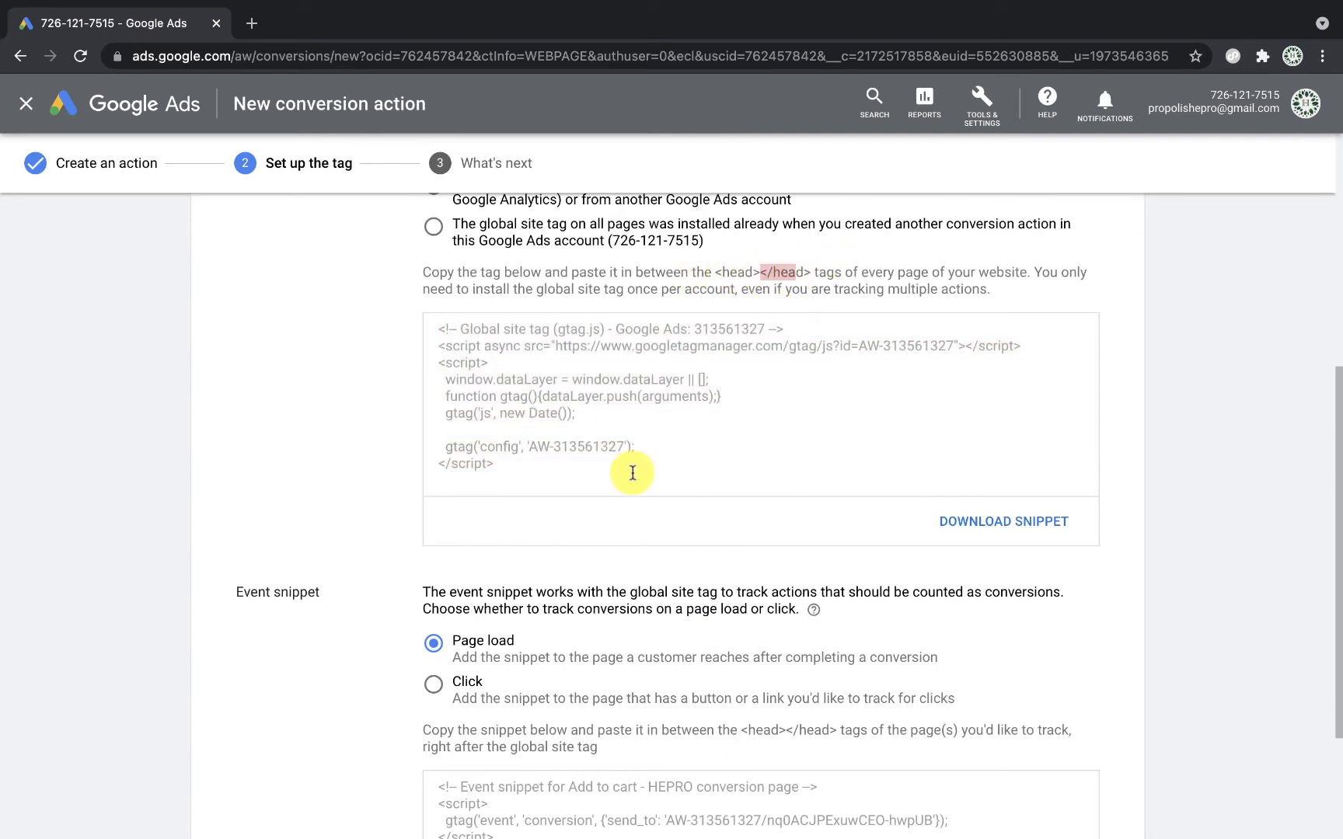
{"action": "left_click", "coordinate": [621, 470]}
{"action": "right_click", "coordinate": [608, 434]}
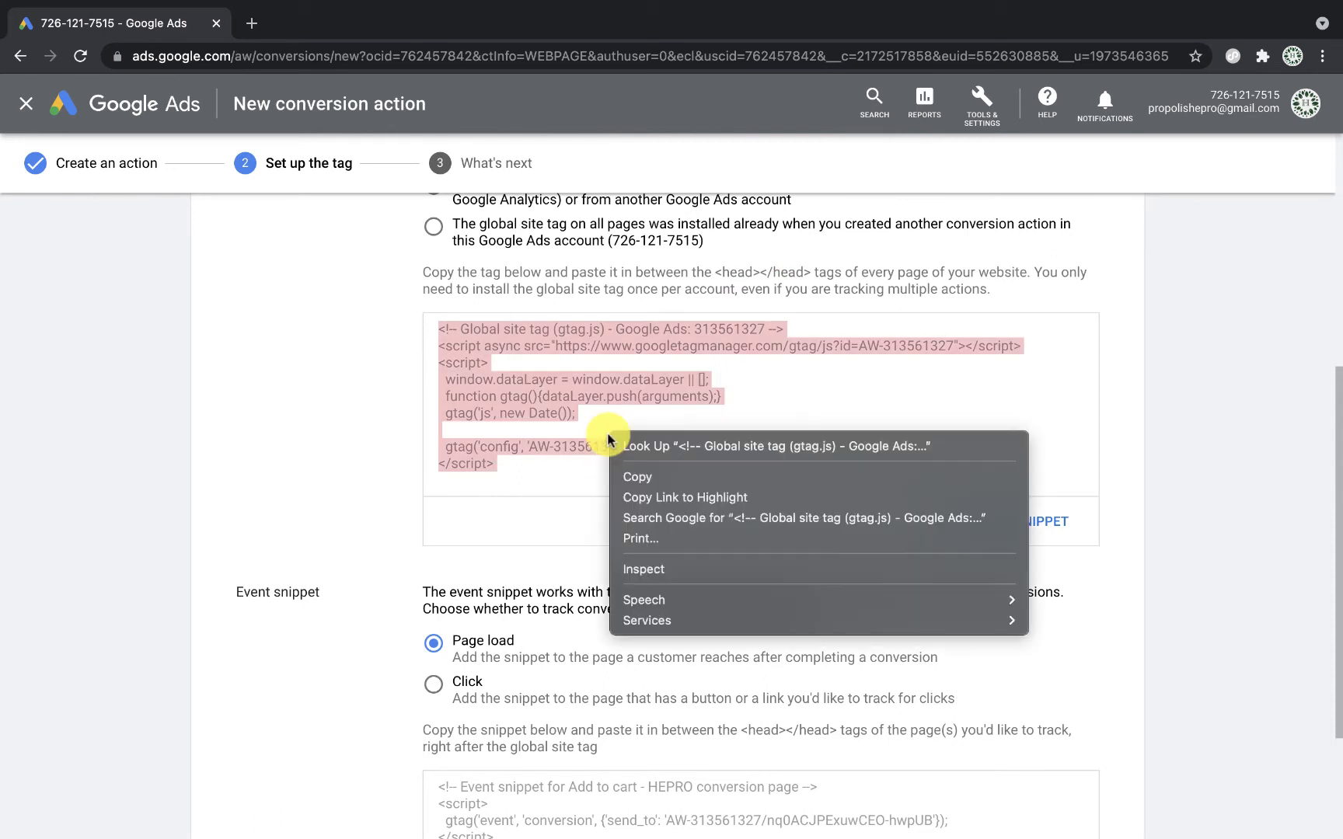
{"action": "left_click", "coordinate": [613, 473]}
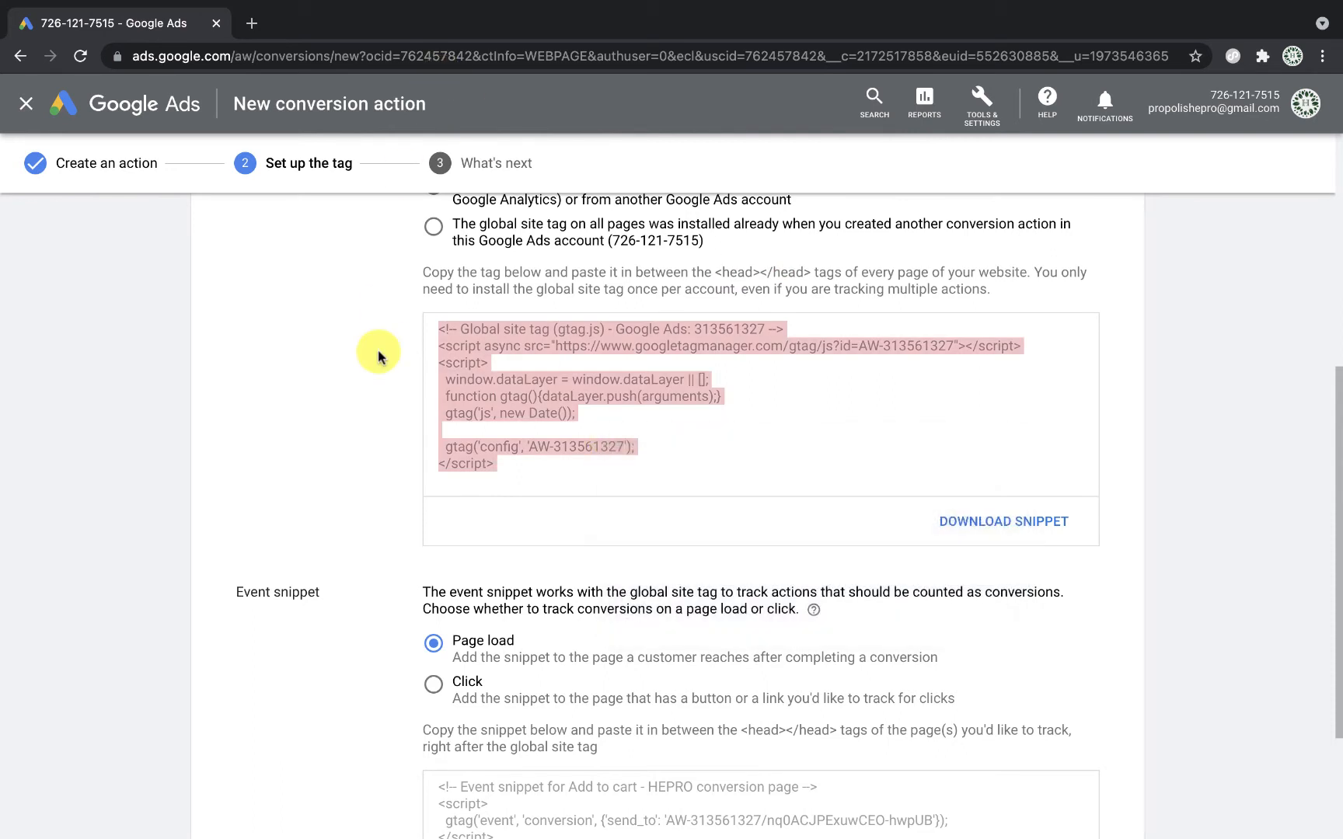
{"action": "left_click", "coordinate": [255, 24]}
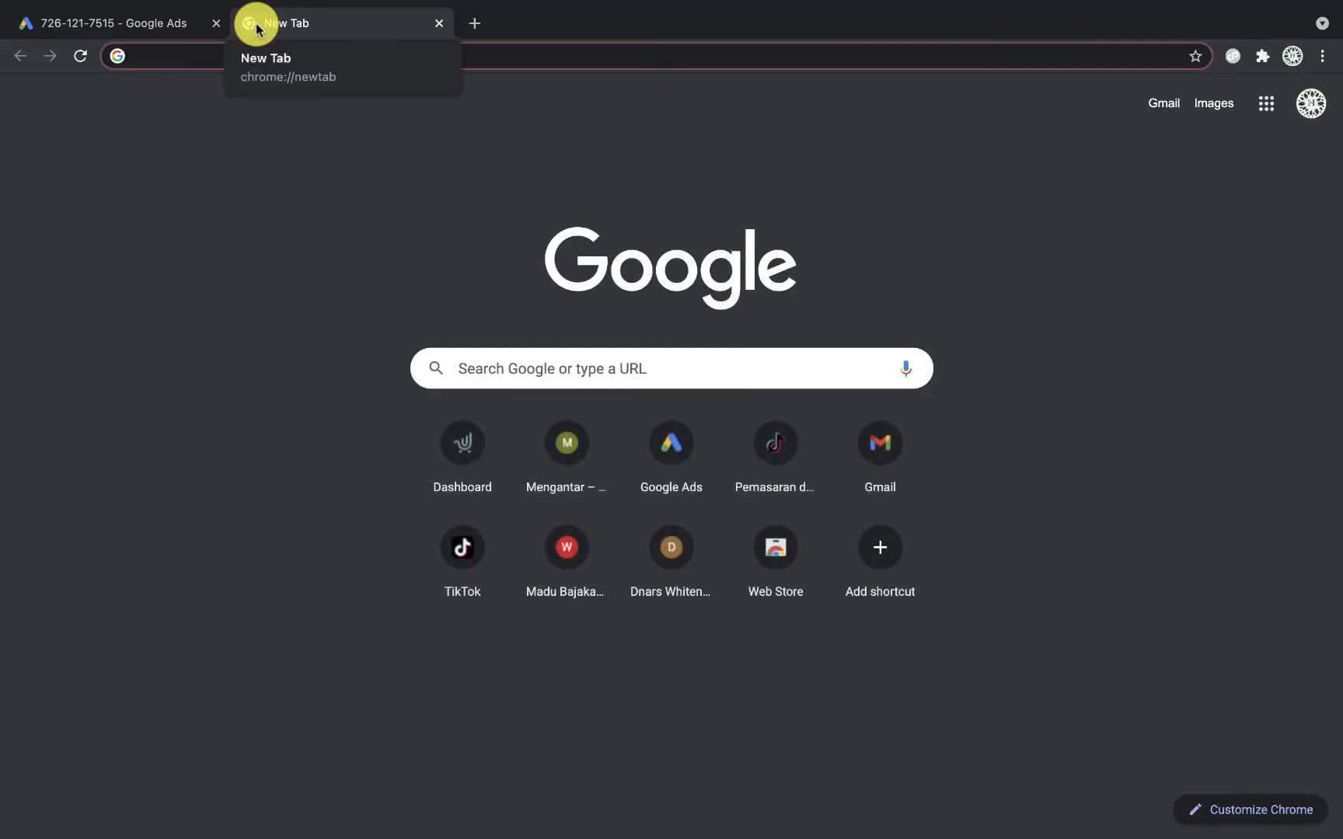
{"action": "type", "text": "propolis"}
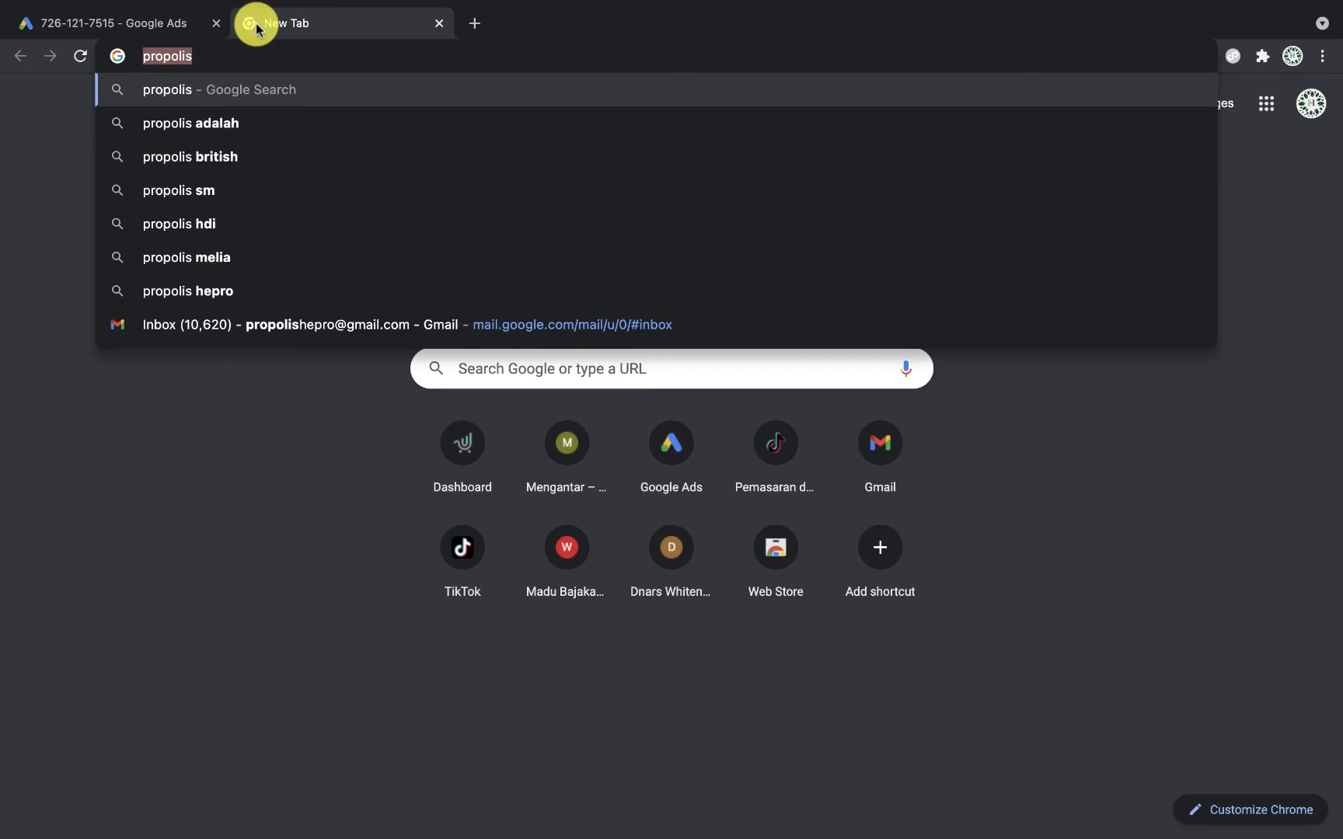
{"action": "type", "text": "denisa.co.id/wp"}
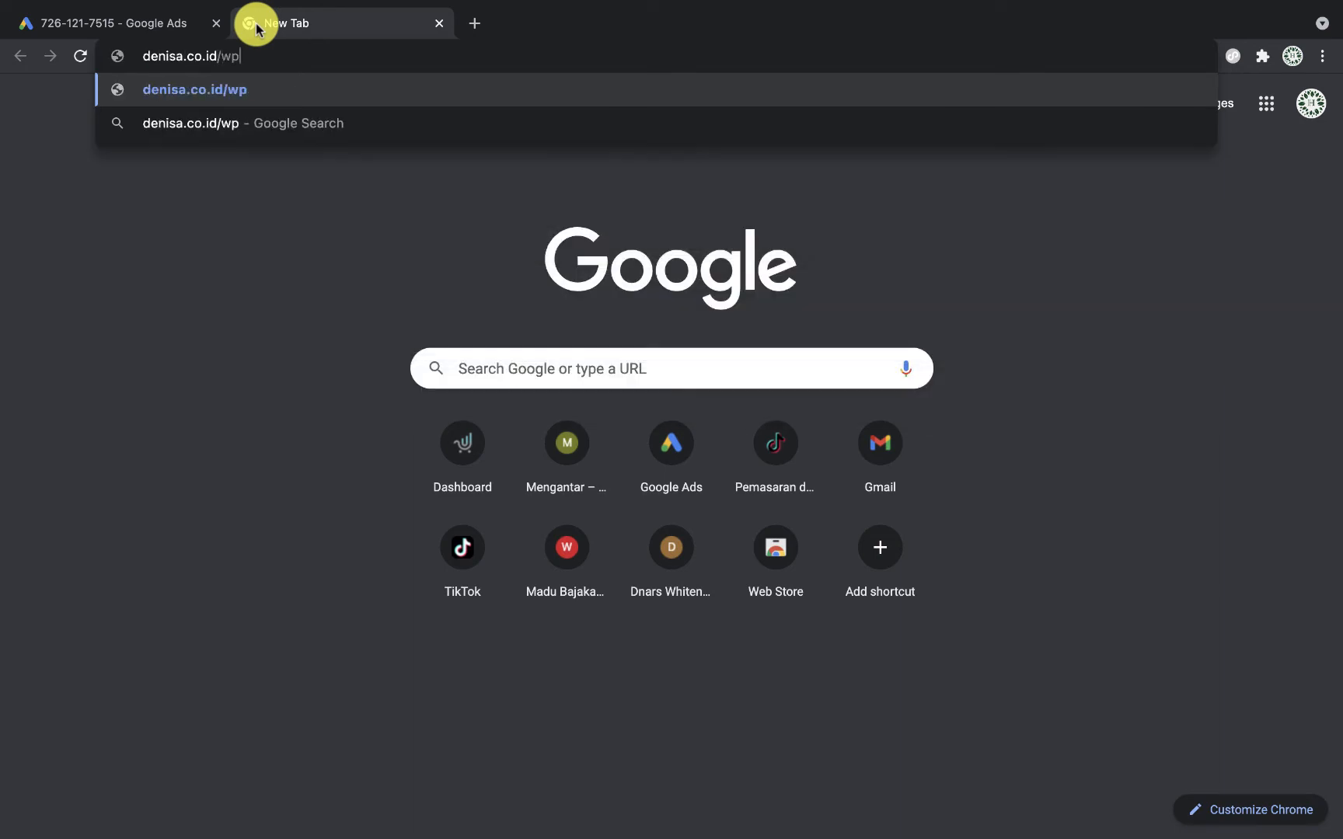
{"action": "type", "text": "-admin"}
Step: Load the WordPress login page and sign in with the username and retyped account password
{"action": "key", "text": "Return"}
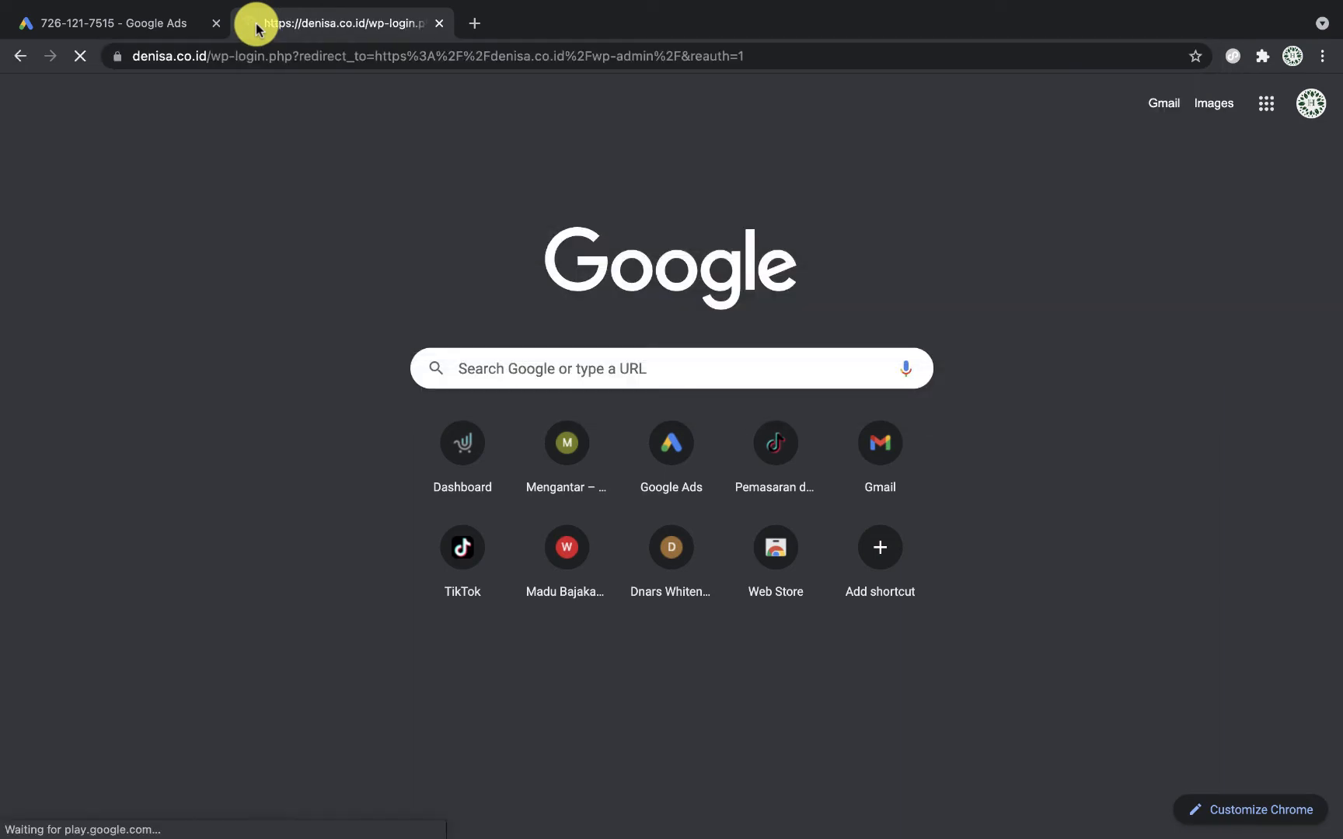
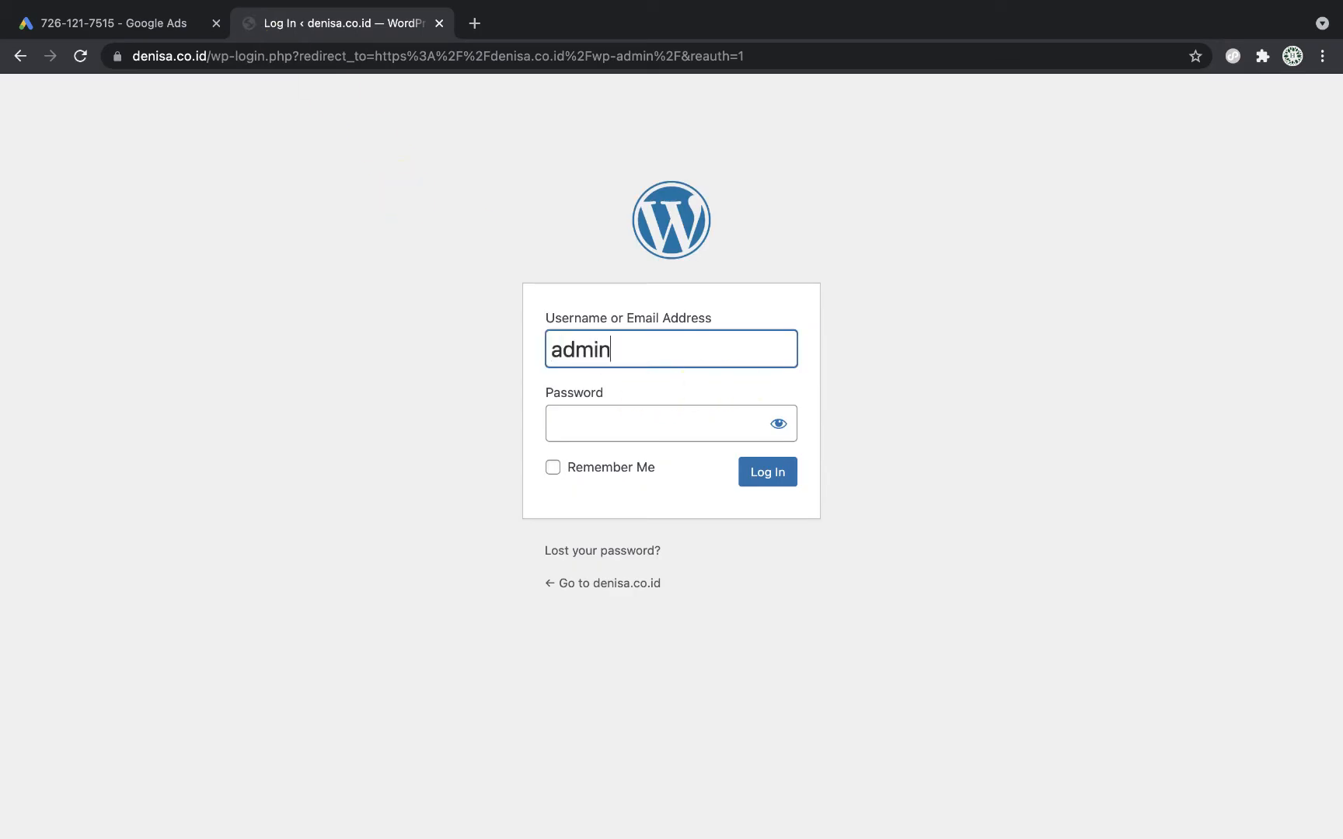
{"action": "key", "text": "Tab"}
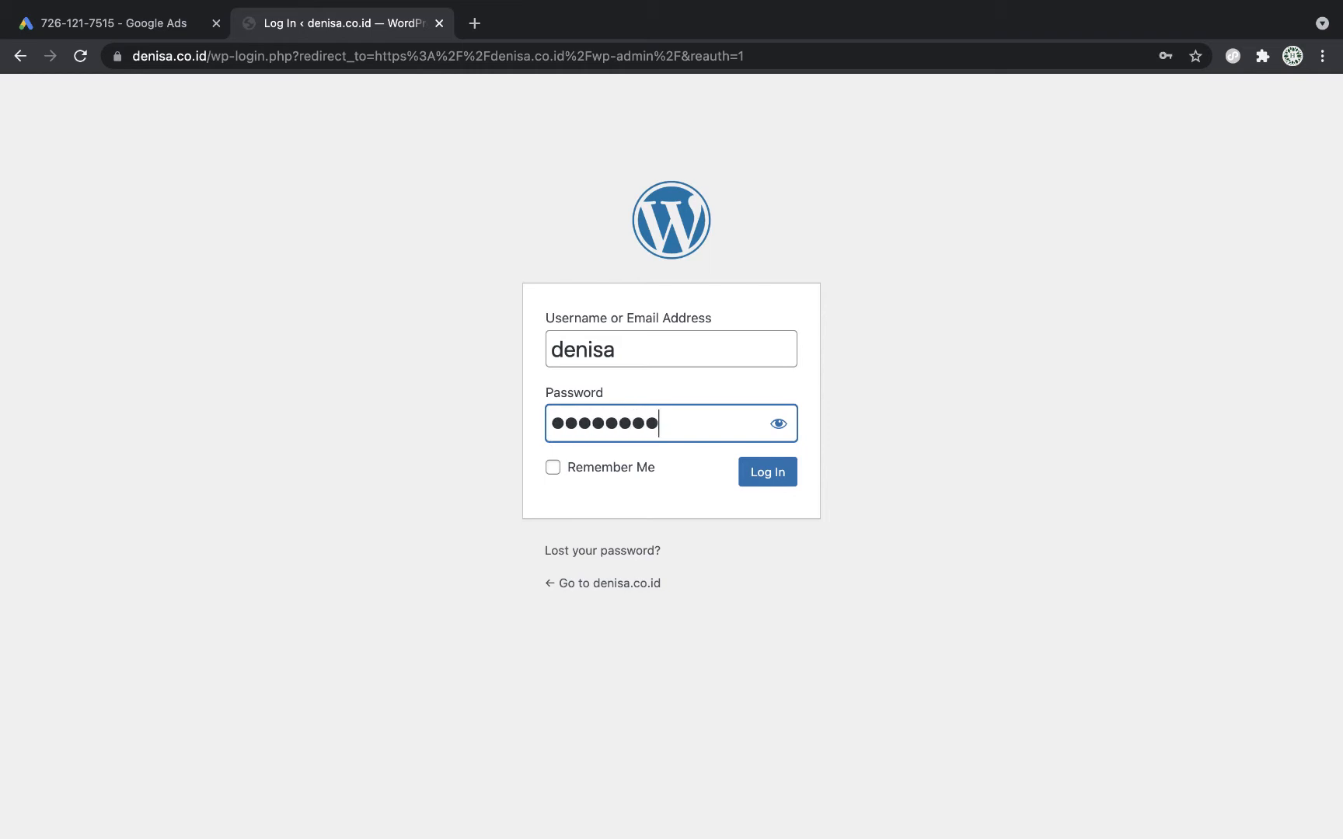
{"action": "key", "text": "super+a"}
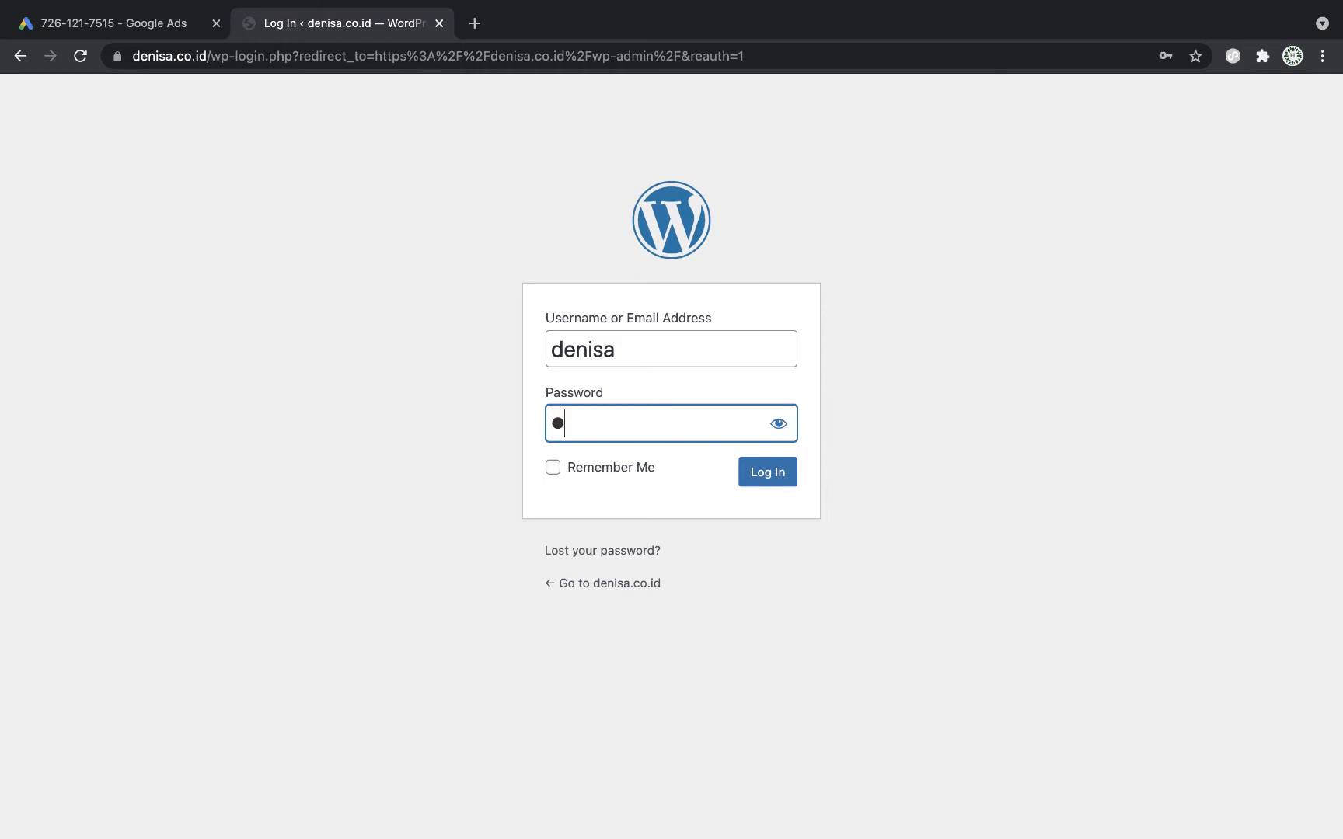
{"action": "key", "text": "BackSpace"}
{"action": "key", "text": "BackSpace"}
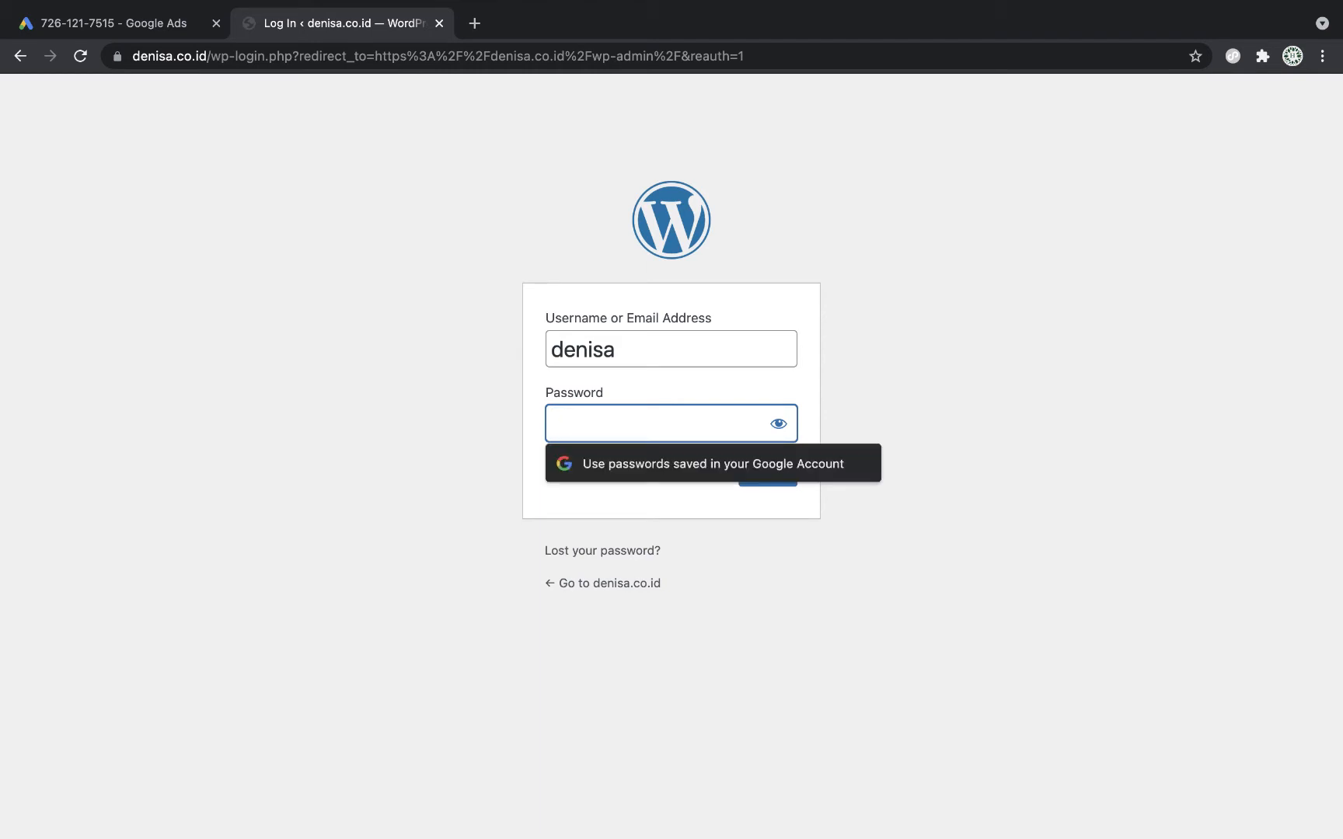
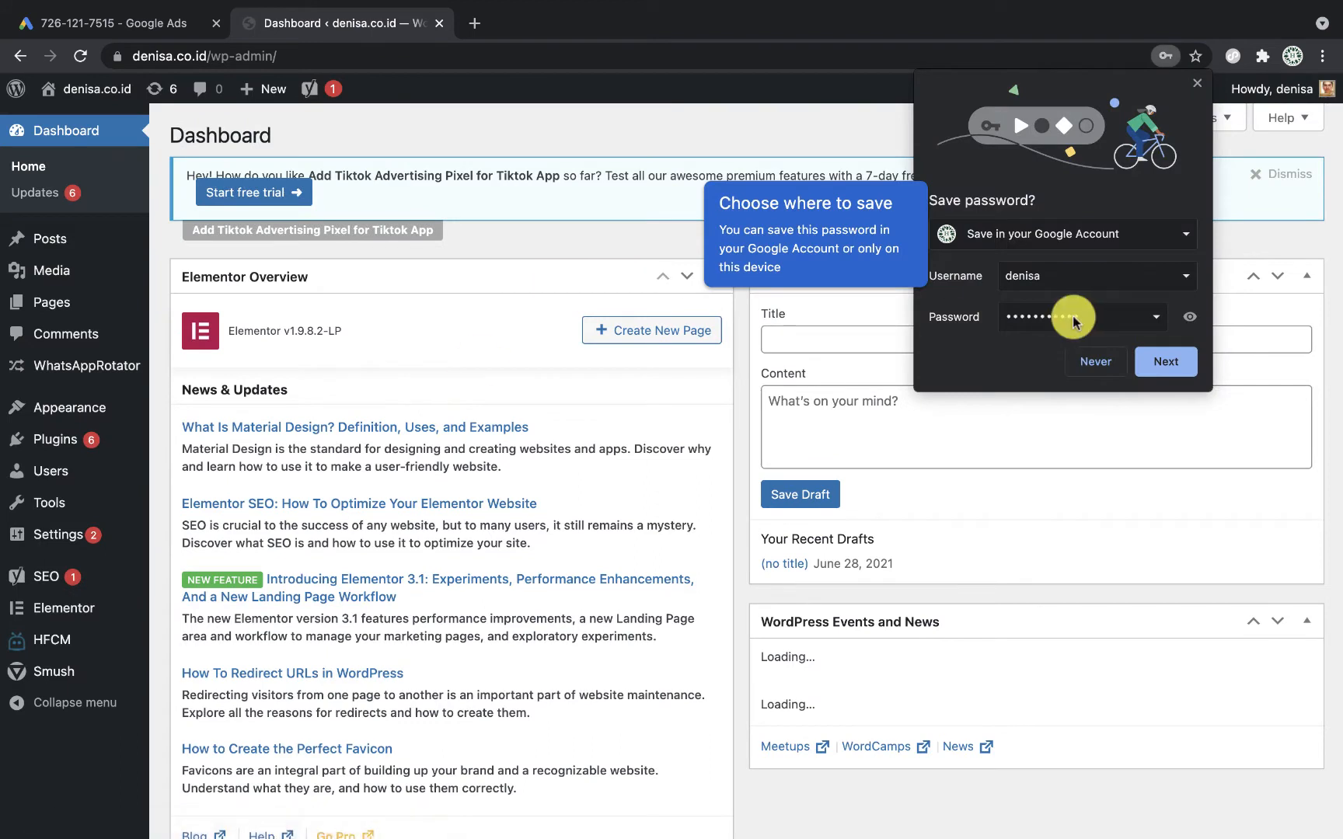
Step: Decline saving the password and start a new header and footer code snippet
{"action": "left_click", "coordinate": [1095, 361]}
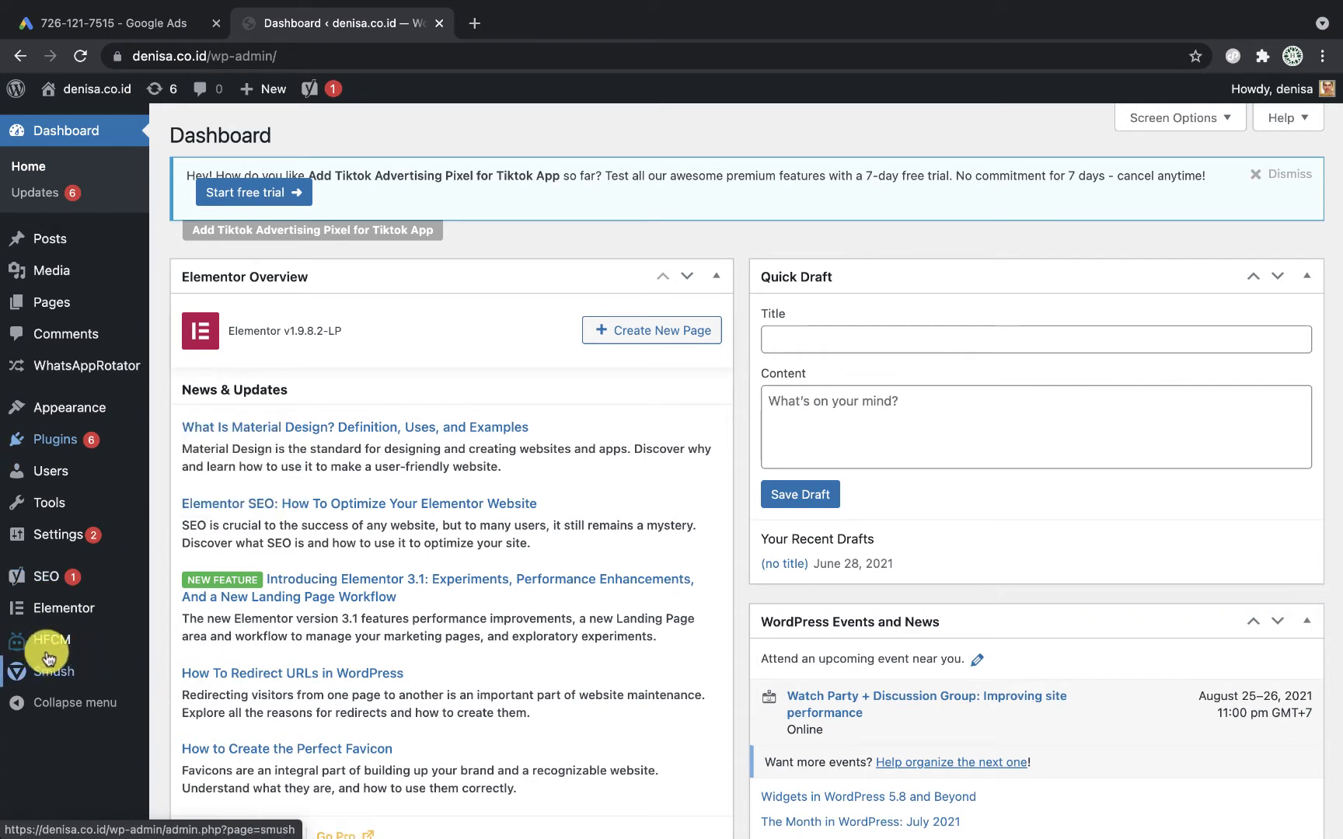
{"action": "mouse_move", "coordinate": [62, 639]}
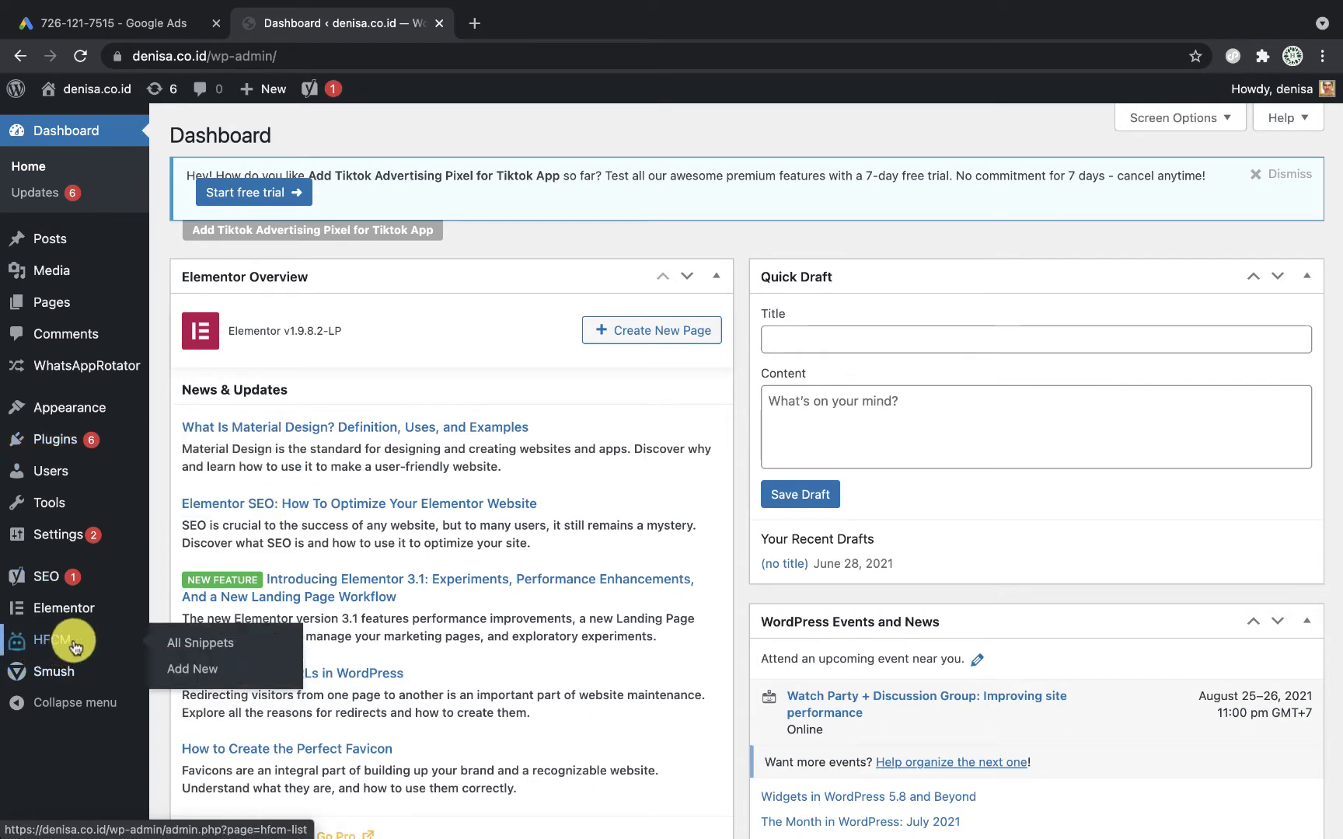
{"action": "left_click", "coordinate": [198, 678]}
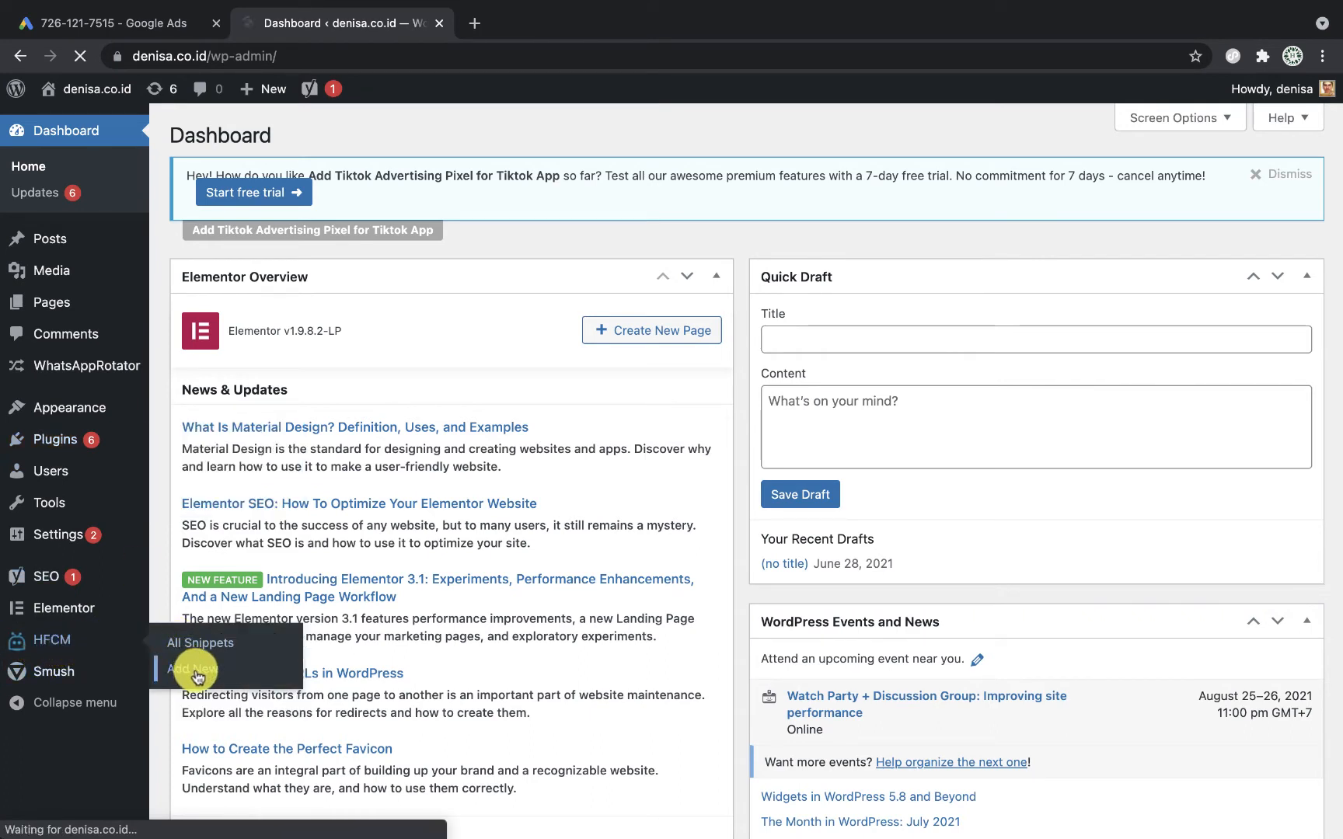
Step: Name the snippet GTM Hepro, paste the global site tag code, and save it
{"action": "left_click", "coordinate": [519, 278]}
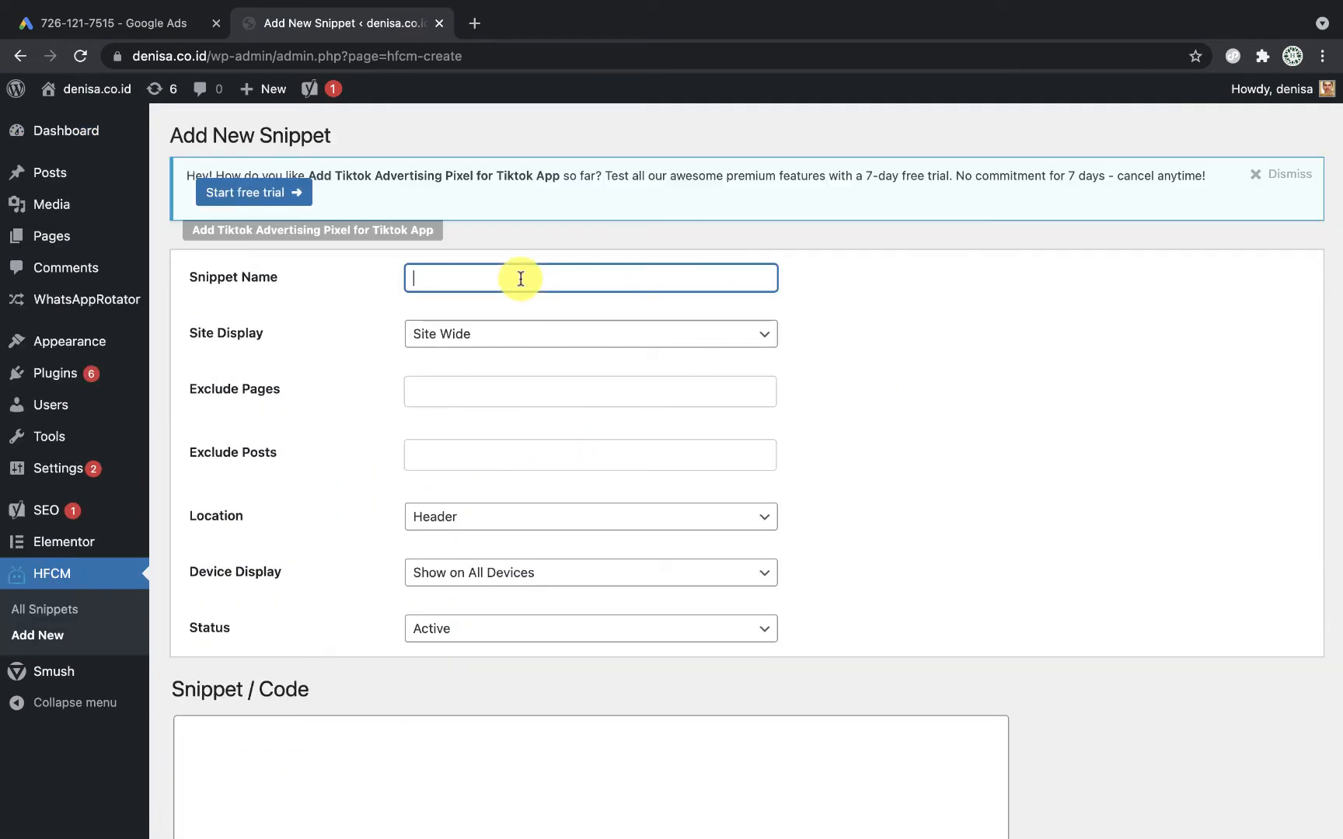
{"action": "type", "text": "GTM Hepro"}
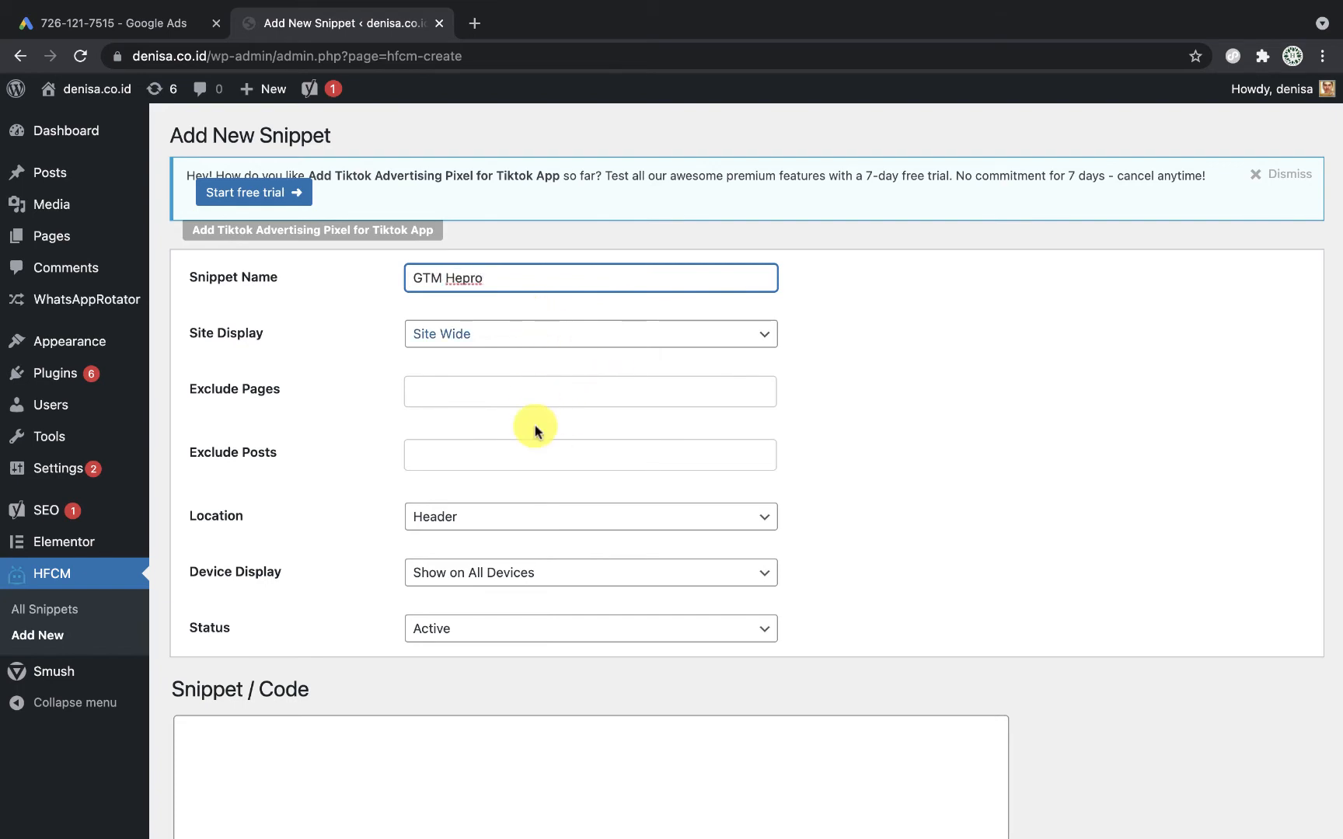
{"action": "scroll", "coordinate": [535, 426], "scroll_direction": "down", "scroll_amount": 3}
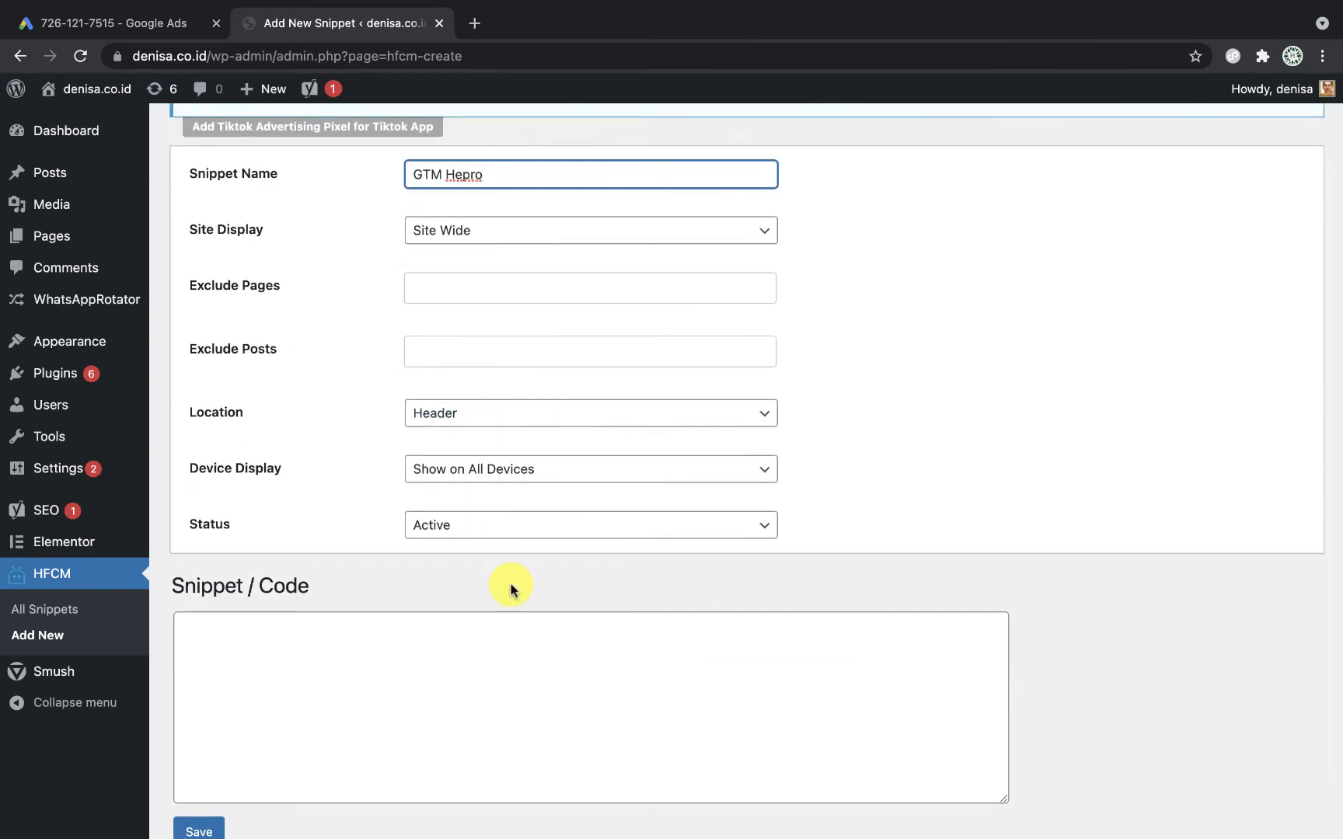
{"action": "scroll", "coordinate": [511, 589], "scroll_direction": "down", "scroll_amount": 2}
{"action": "left_click", "coordinate": [450, 584]}
{"action": "key", "text": "super+v"}
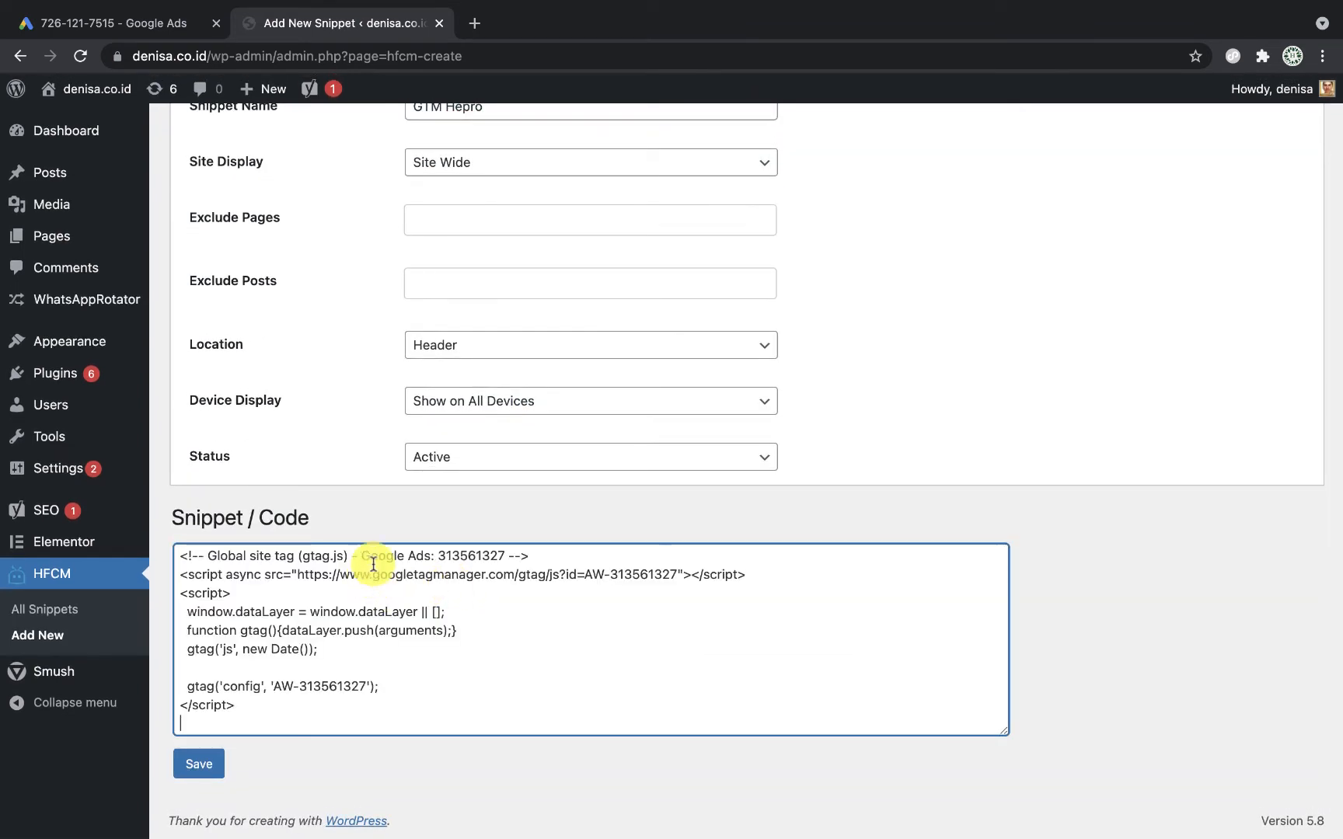
{"action": "left_click", "coordinate": [200, 764]}
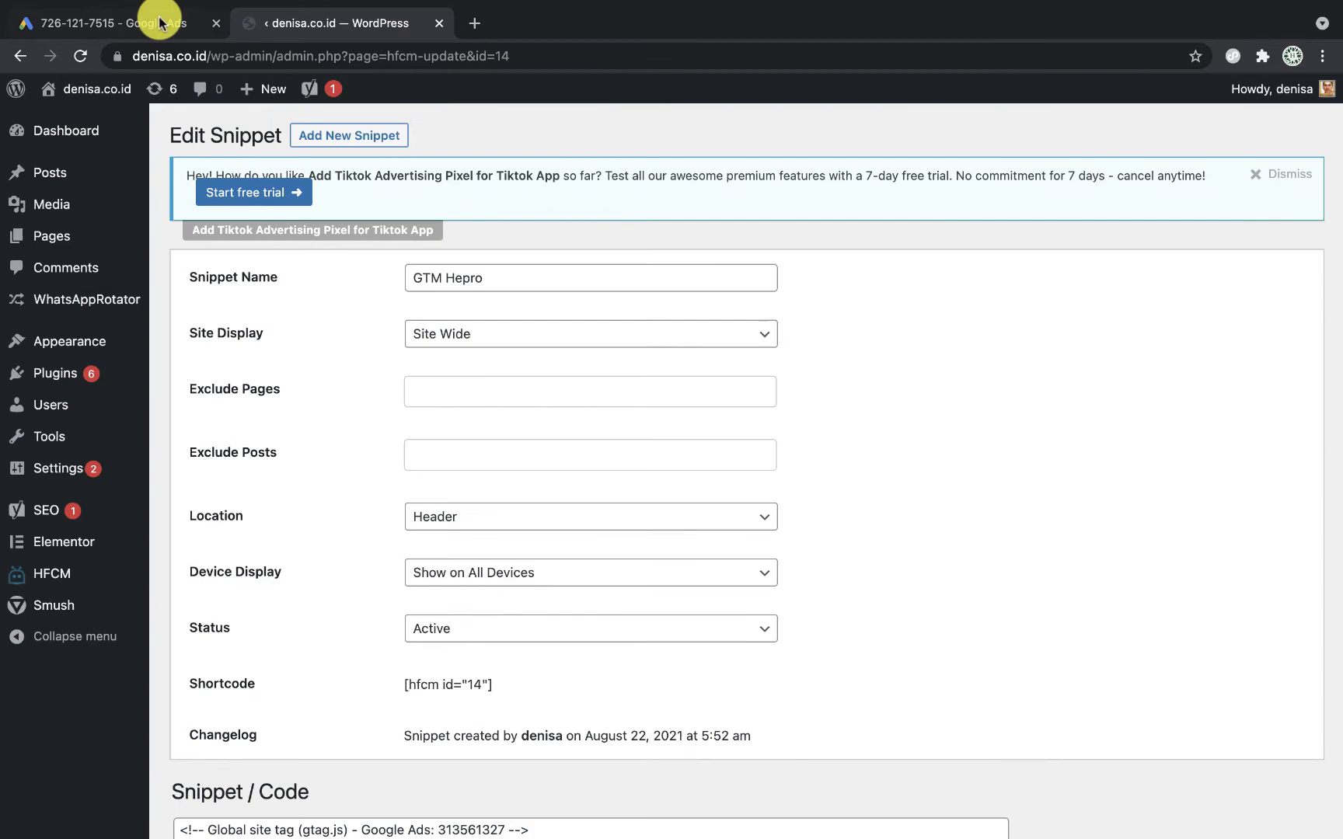
Step: Back in Google Ads, set the event snippet to track conversions on Click
{"action": "left_click", "coordinate": [159, 23]}
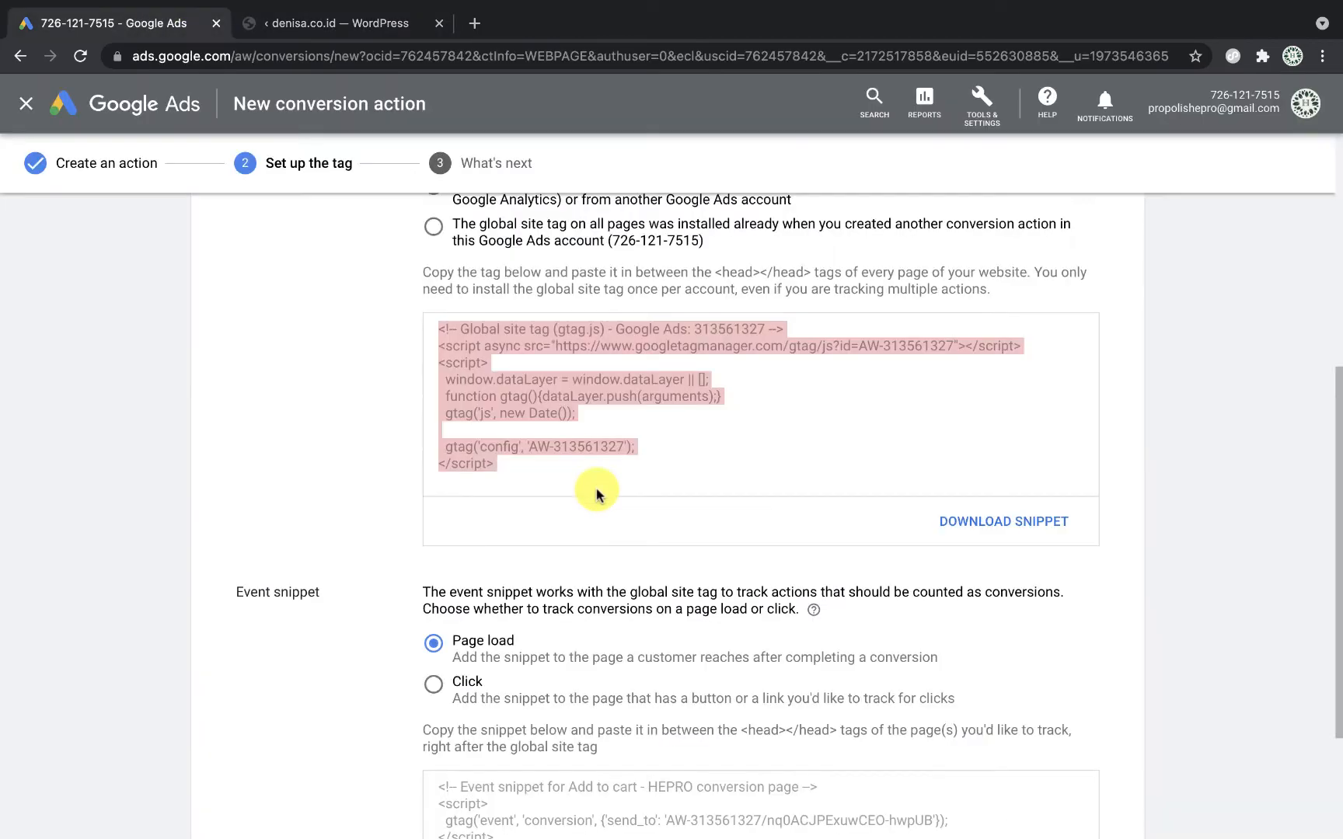
{"action": "left_click", "coordinate": [370, 440]}
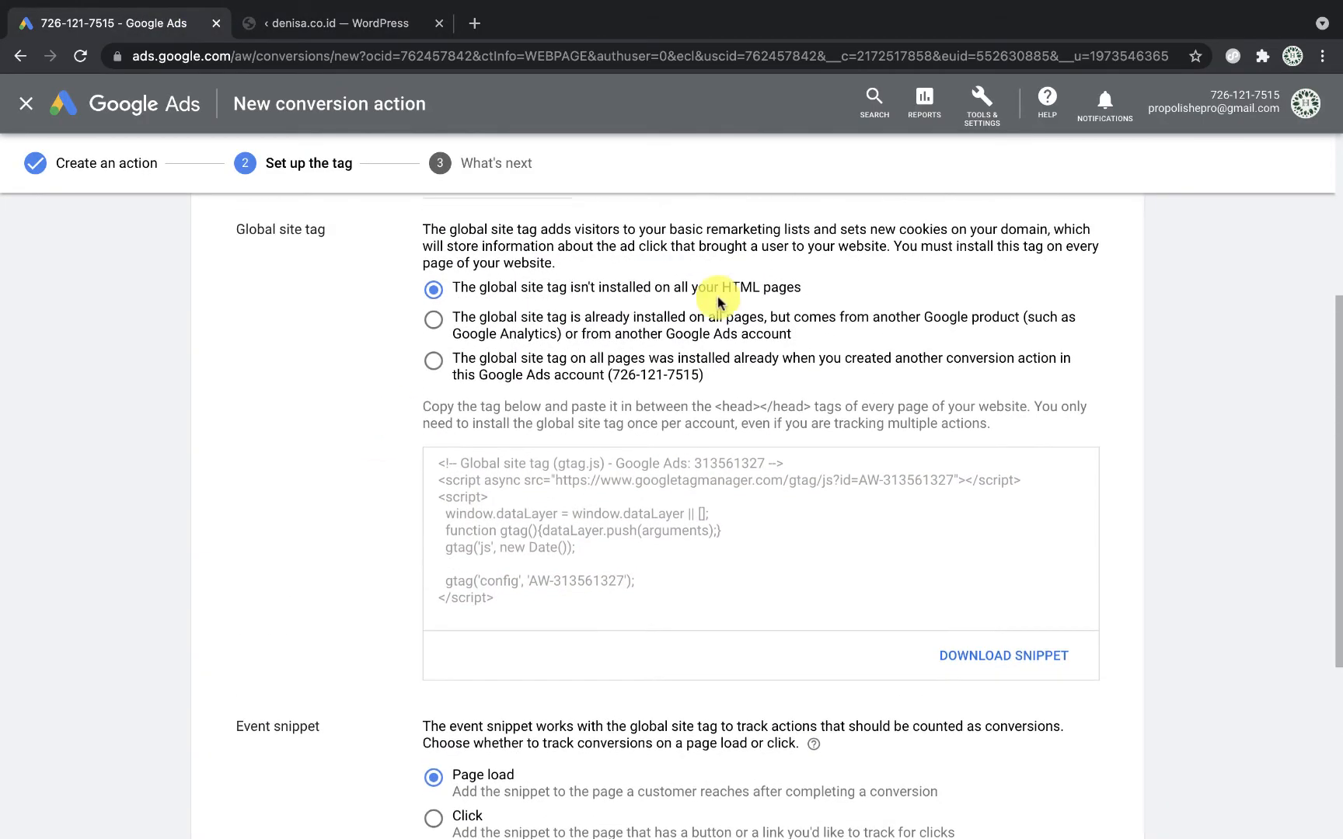
{"action": "scroll", "coordinate": [713, 521], "scroll_direction": "down", "scroll_amount": 3}
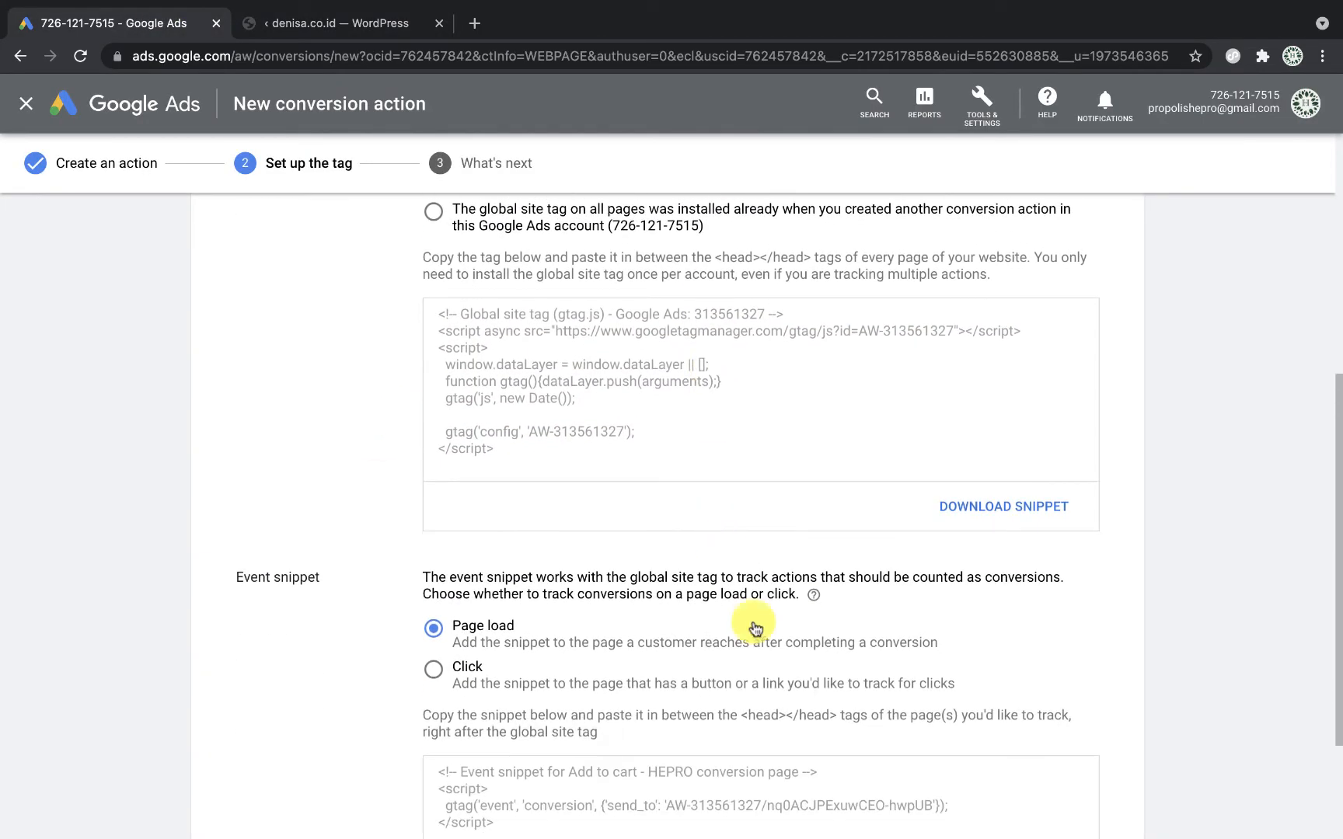
{"action": "scroll", "coordinate": [755, 628], "scroll_direction": "down", "scroll_amount": 3}
{"action": "scroll", "coordinate": [753, 621], "scroll_direction": "up", "scroll_amount": 5}
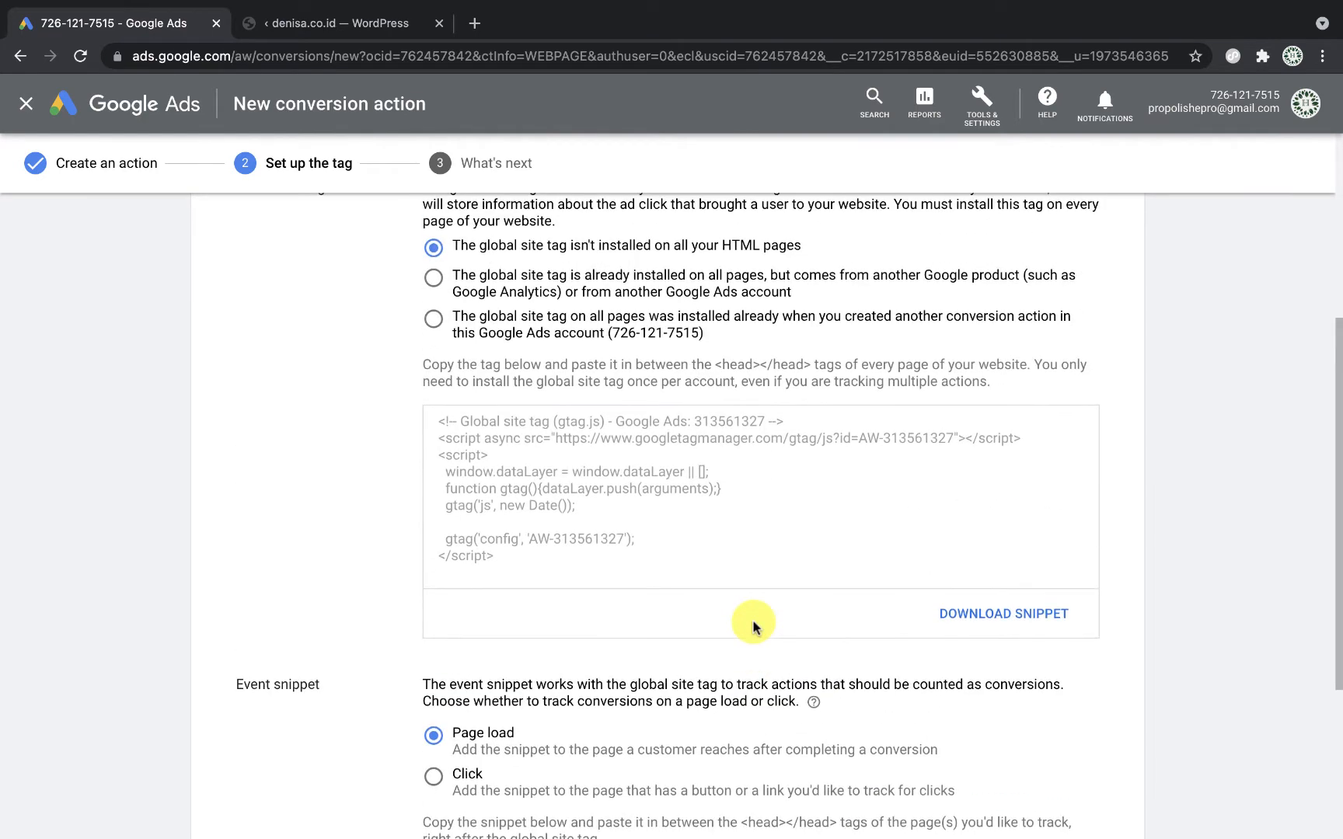
{"action": "scroll", "coordinate": [753, 626], "scroll_direction": "down", "scroll_amount": 6}
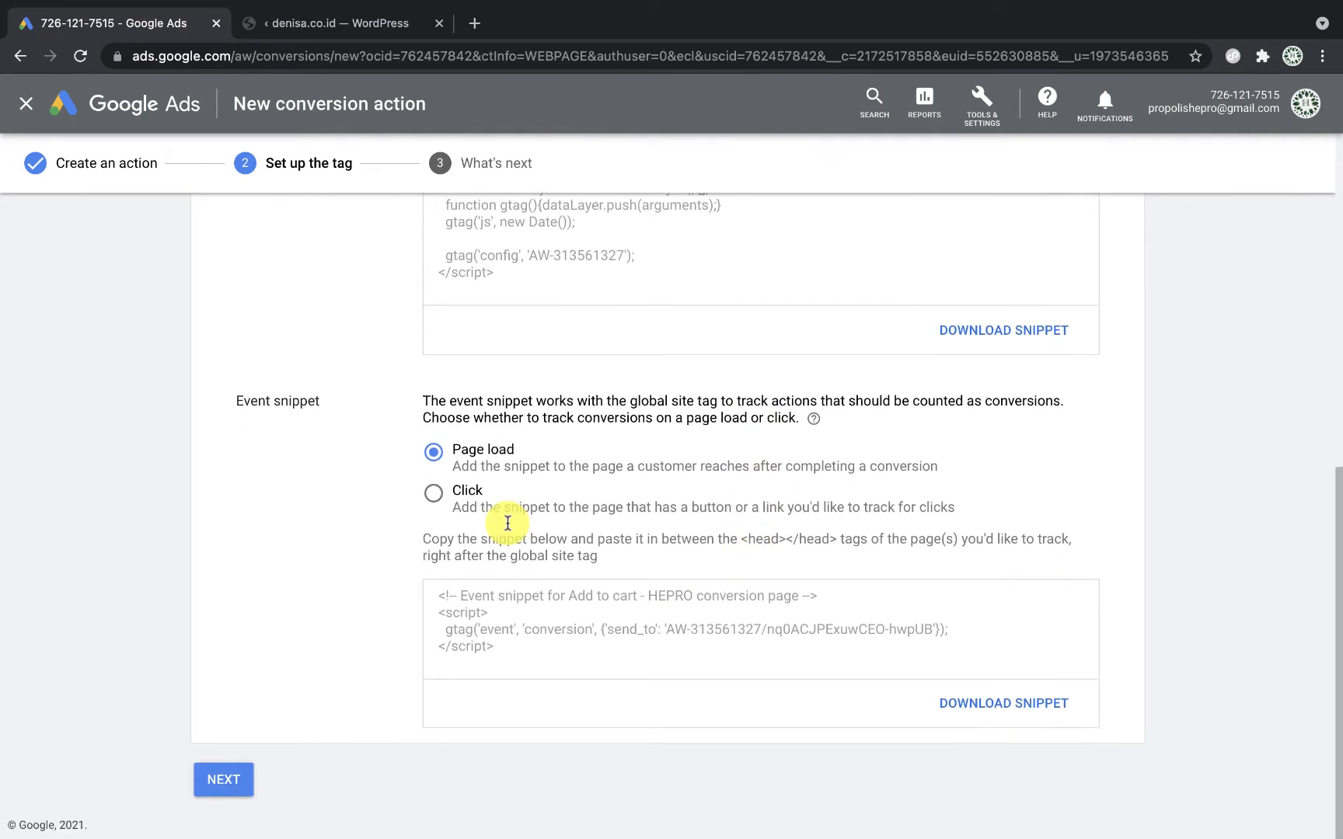
{"action": "left_click", "coordinate": [433, 493]}
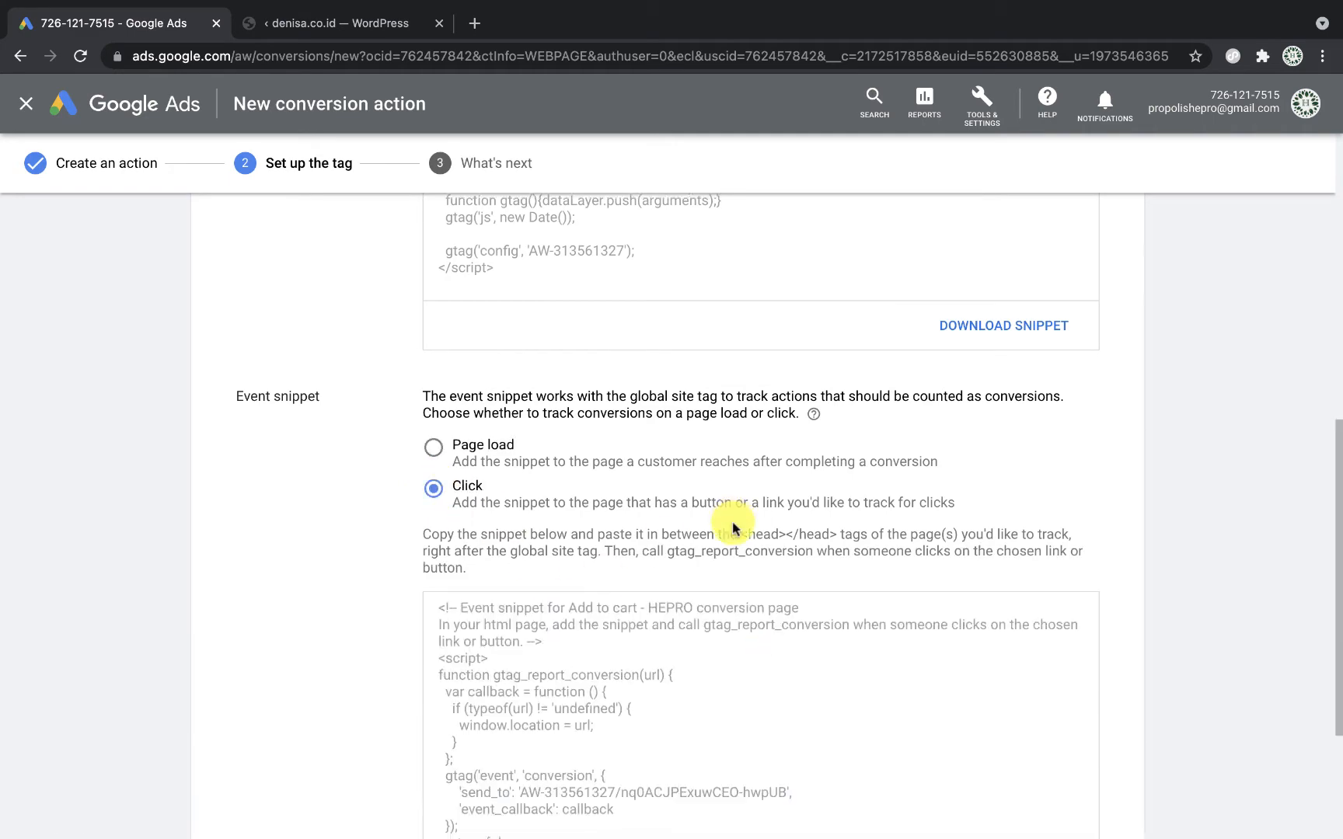
Step: Copy the gtag_report_conversion click event snippet and return to WordPress
{"action": "scroll", "coordinate": [733, 529], "scroll_direction": "down", "scroll_amount": 5}
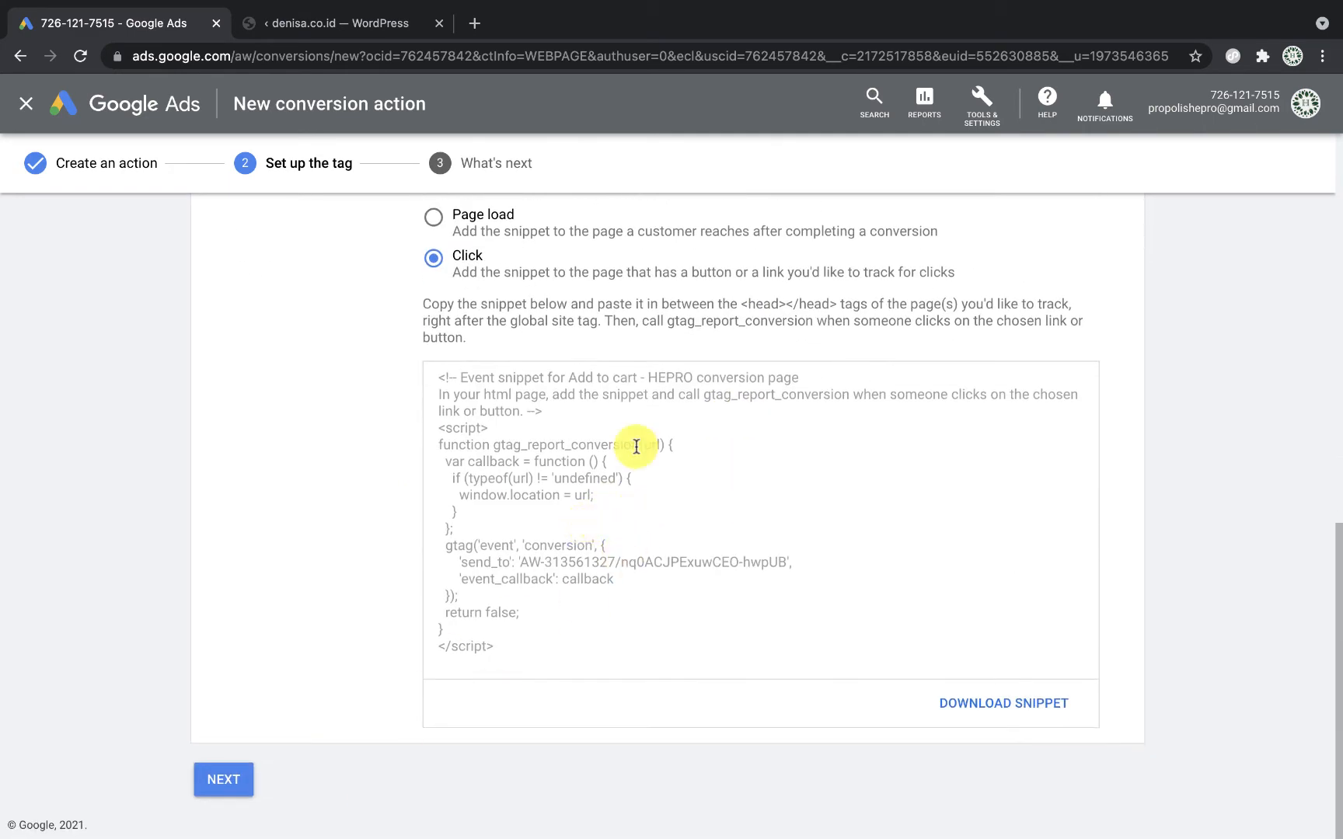
{"action": "left_click", "coordinate": [580, 495]}
{"action": "right_click", "coordinate": [580, 495]}
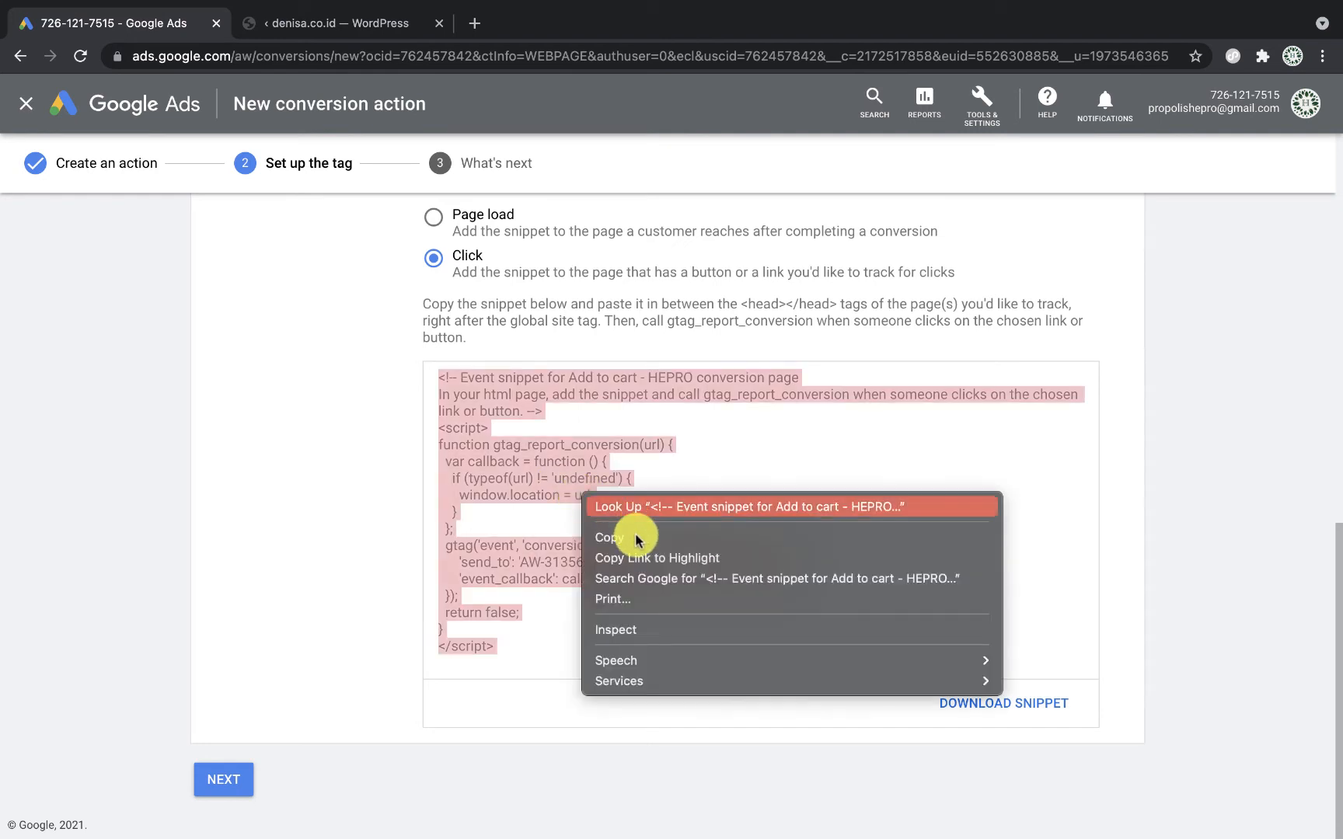
{"action": "left_click", "coordinate": [620, 538]}
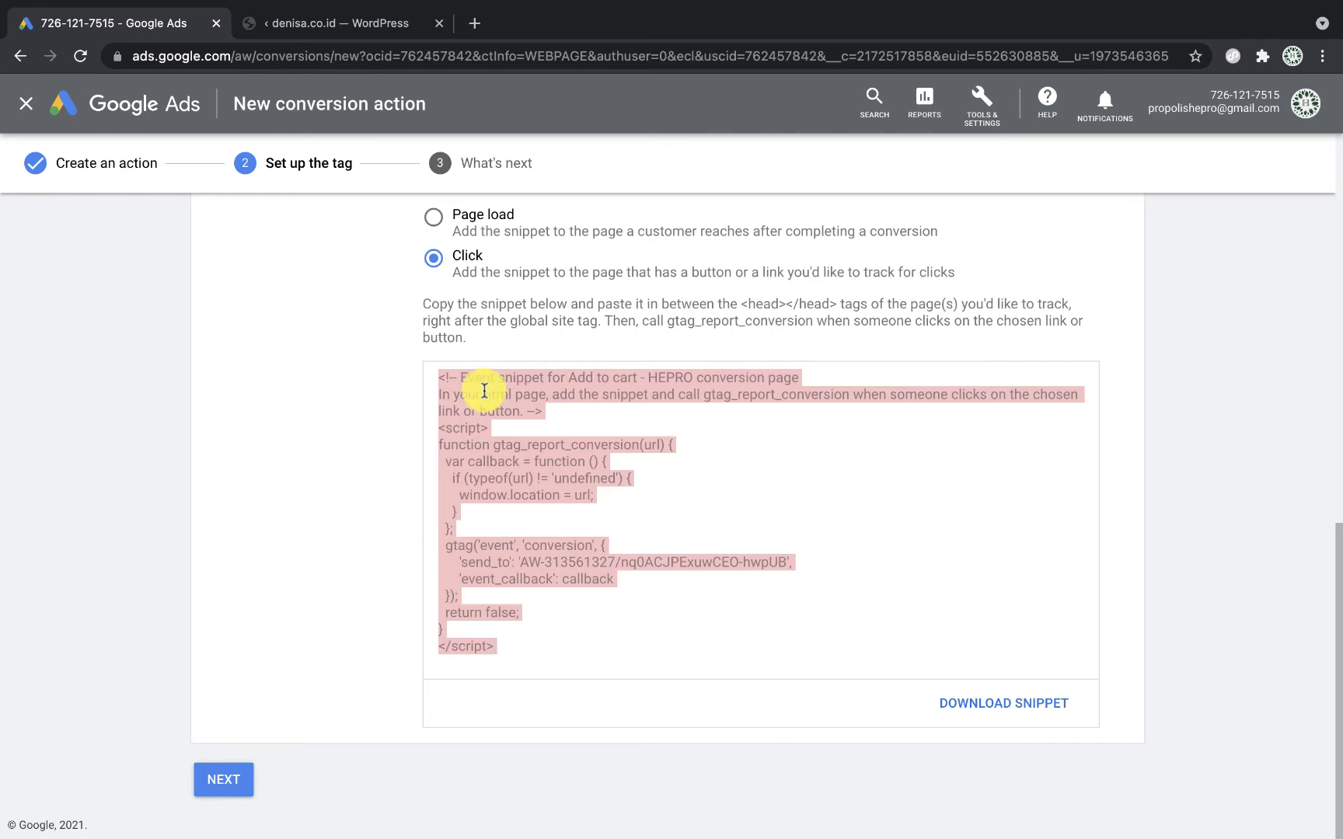
{"action": "left_click", "coordinate": [346, 25]}
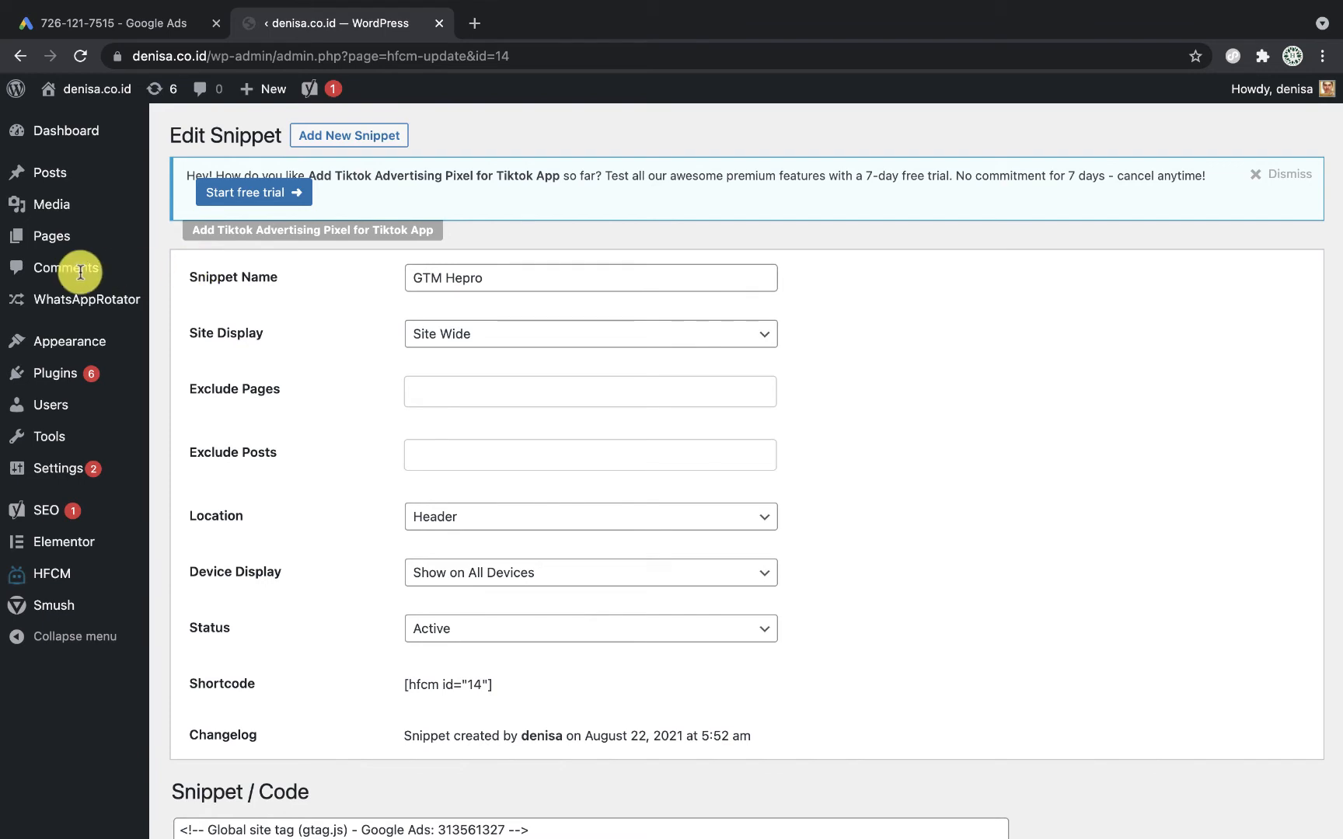
Step: List all pages and open the Promo Propolis Hepro Teuku Wisnu page in a new tab
{"action": "mouse_move", "coordinate": [72, 250]}
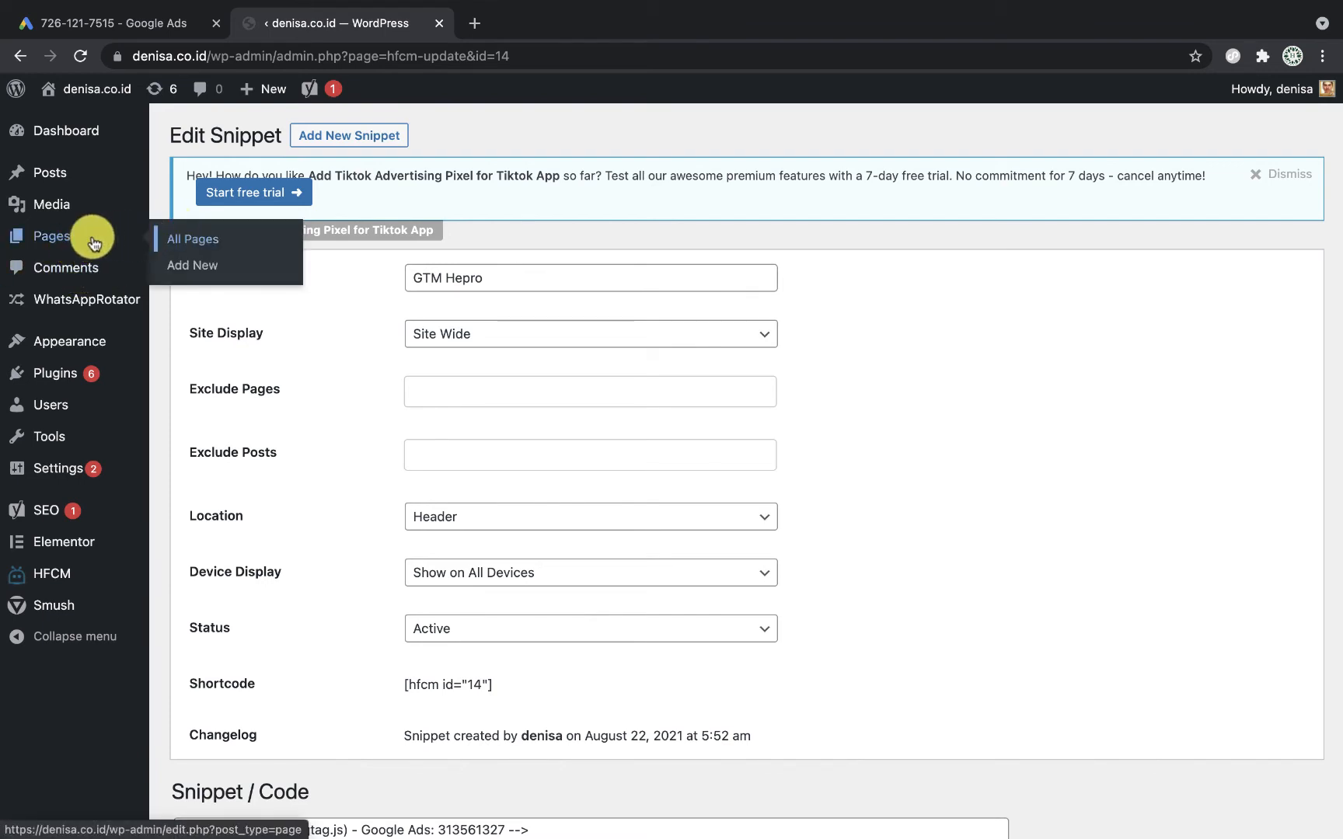
{"action": "left_click", "coordinate": [206, 242]}
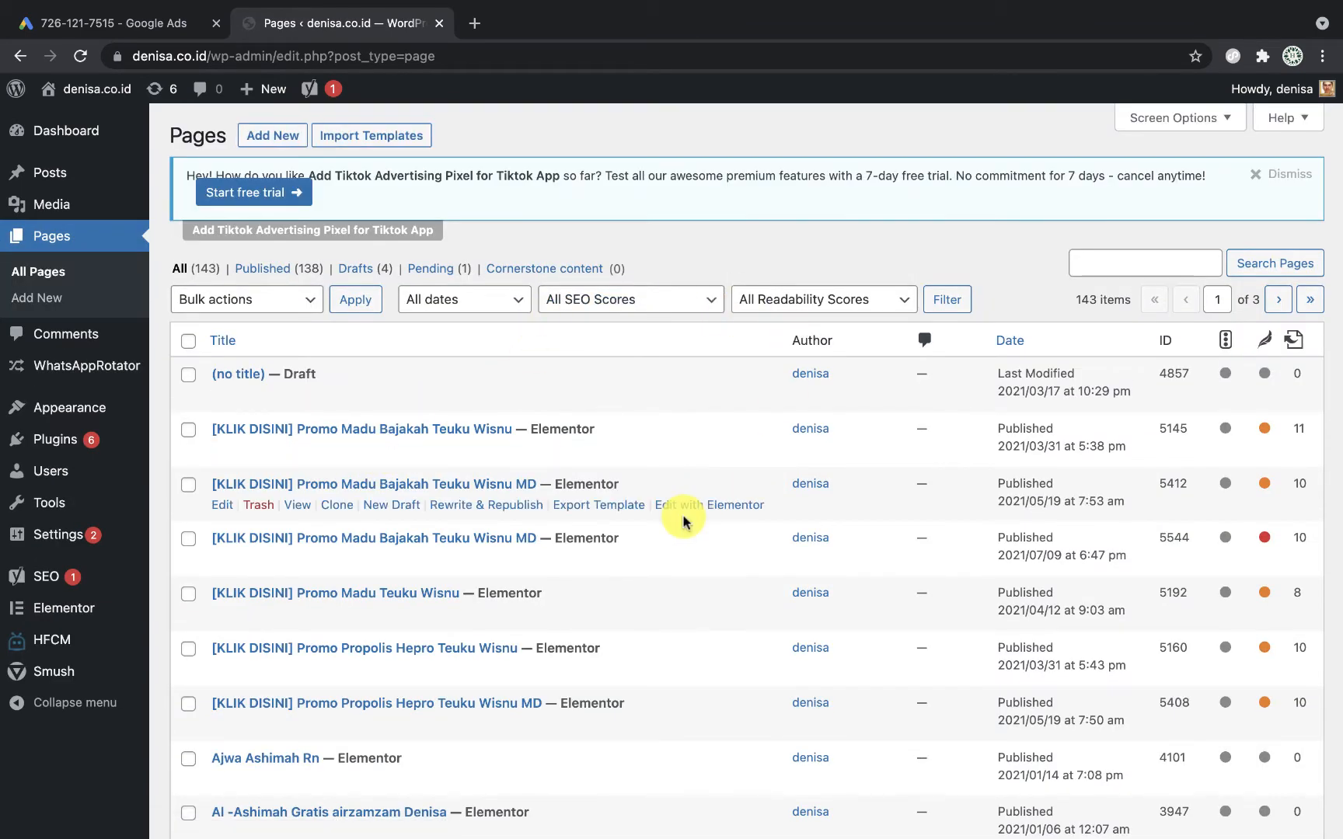
{"action": "scroll", "coordinate": [683, 517], "scroll_direction": "down", "scroll_amount": 3}
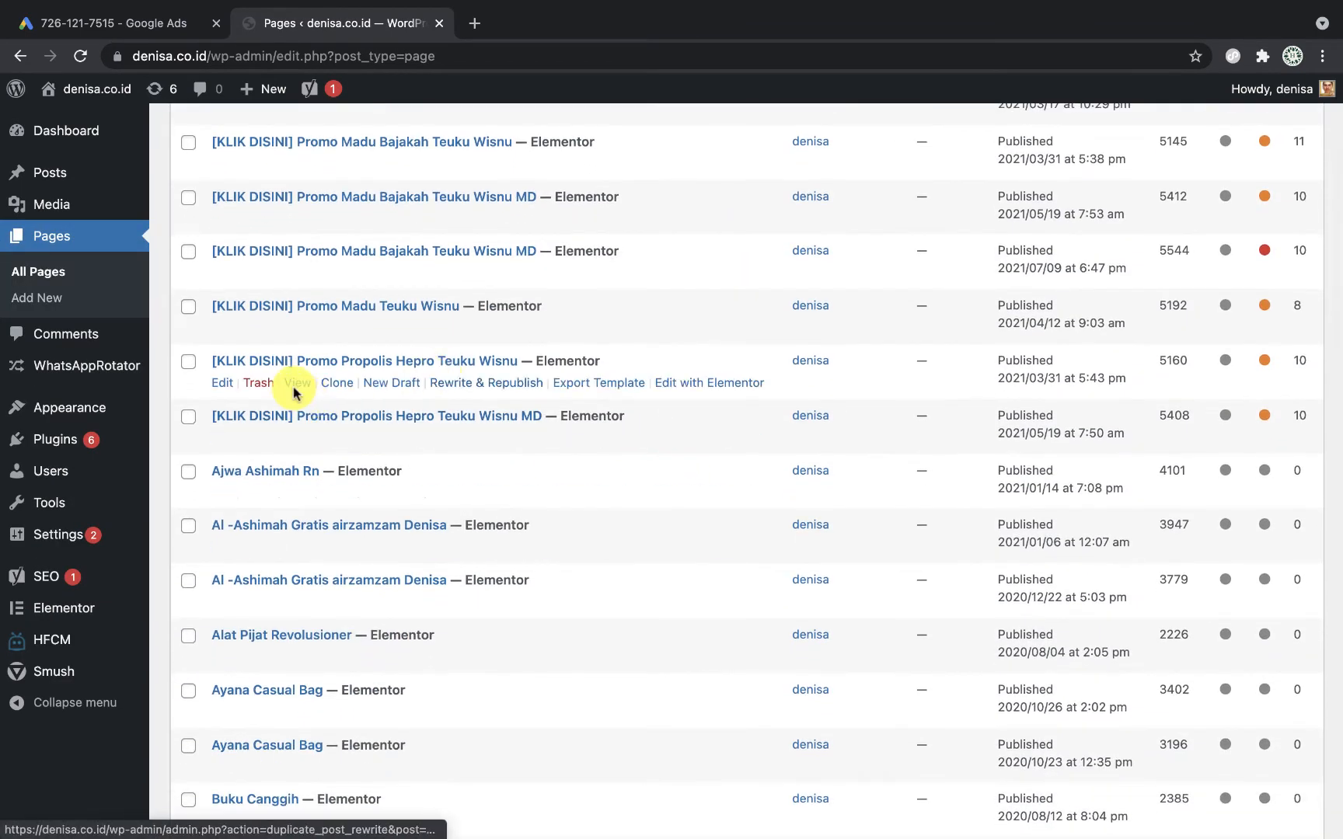
{"action": "right_click", "coordinate": [325, 390]}
{"action": "left_click", "coordinate": [360, 395]}
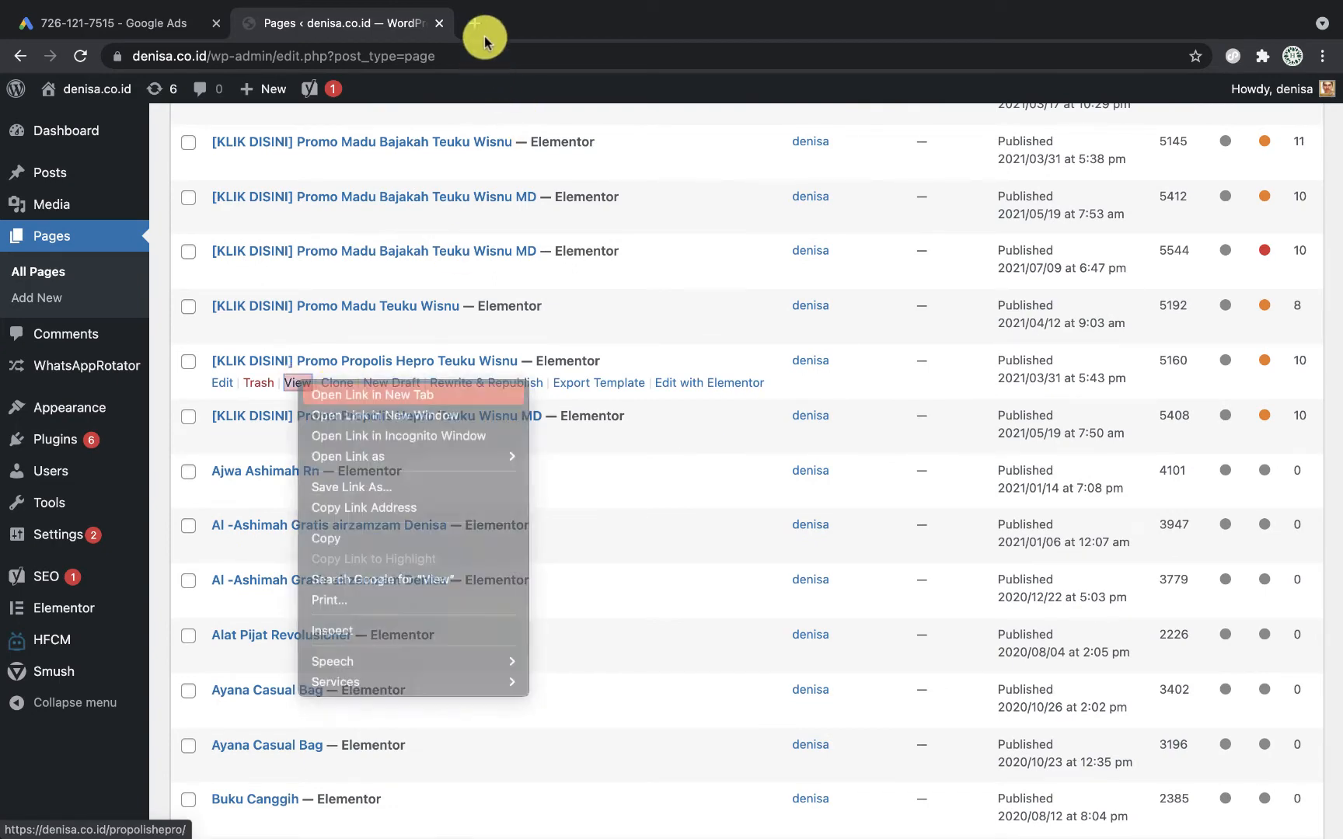
{"action": "left_click", "coordinate": [555, 25]}
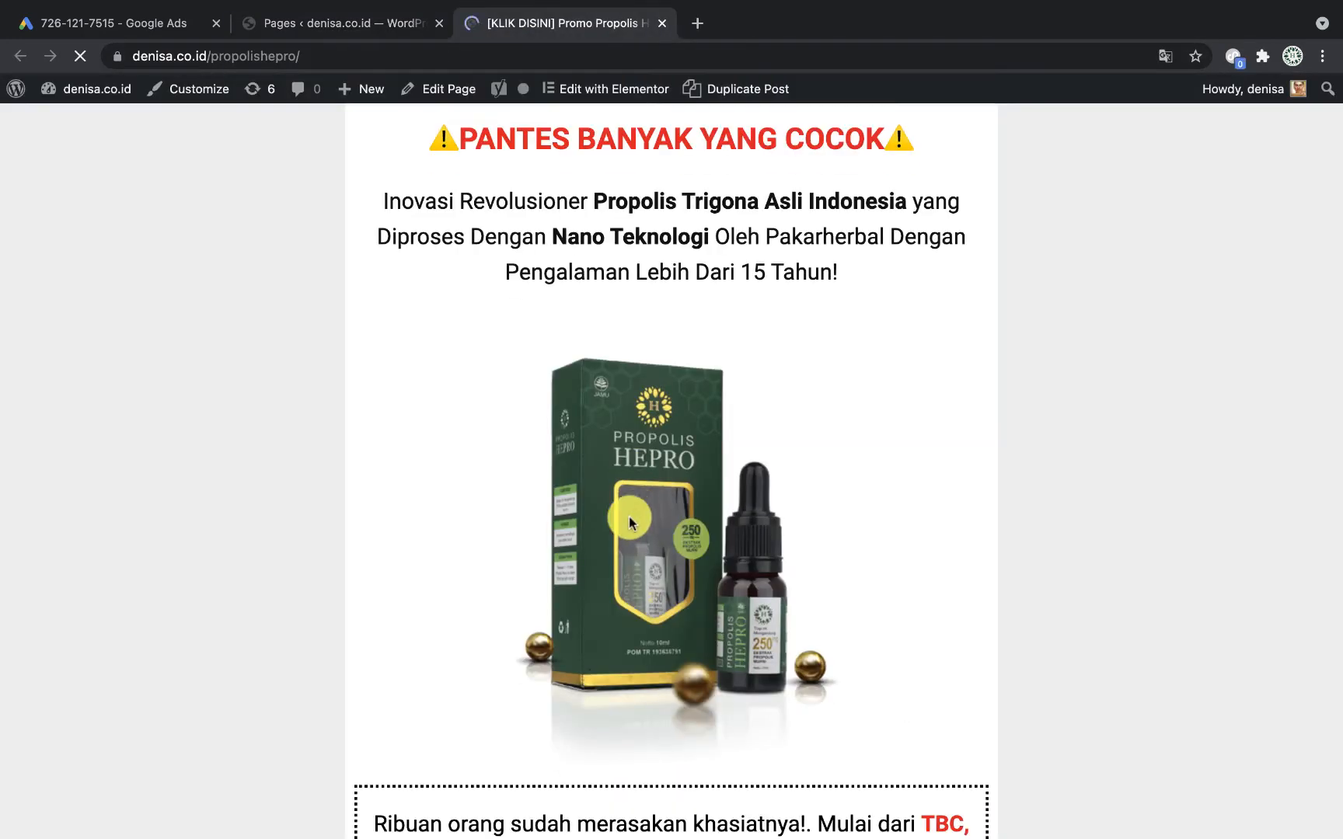
{"action": "left_click", "coordinate": [363, 34]}
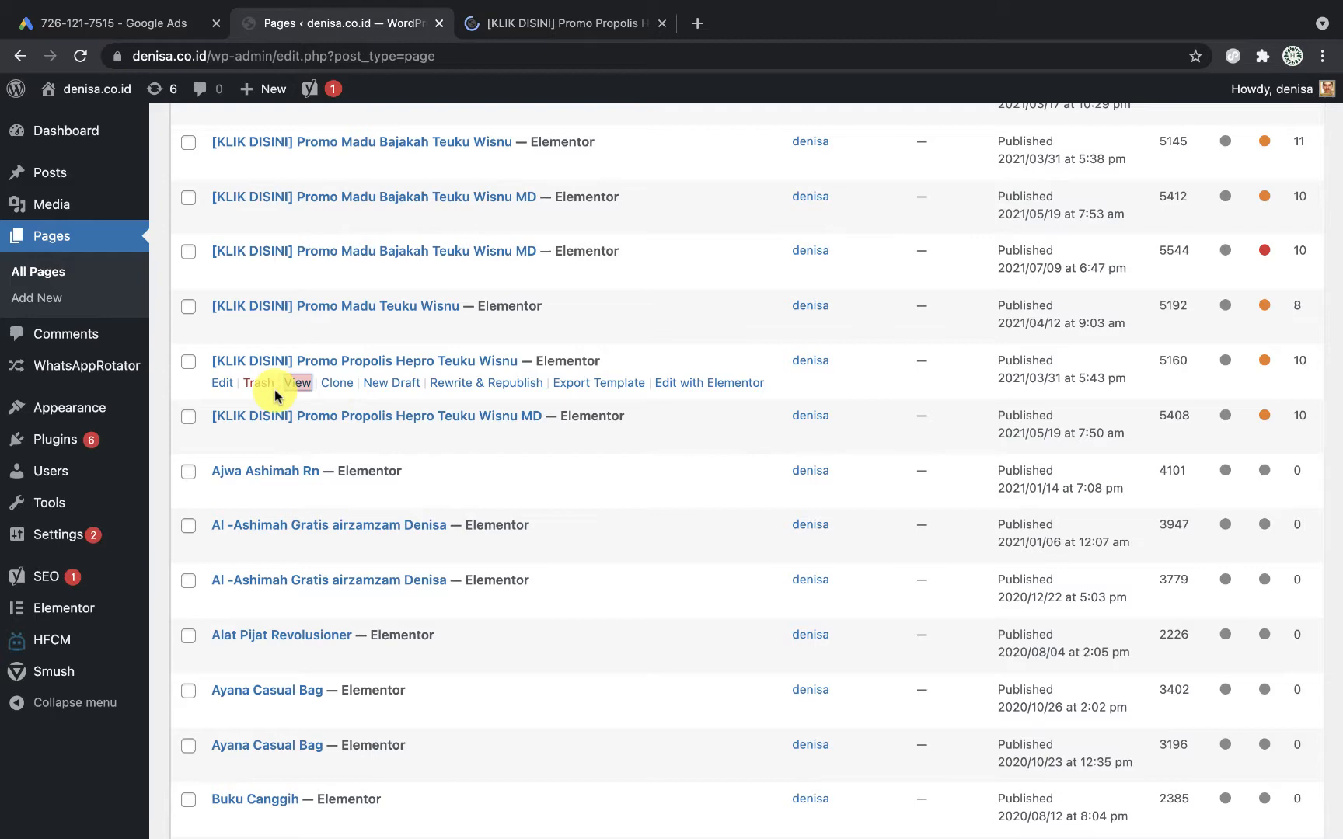
Step: Edit the Promo Propolis Hepro page and paste the conversion snippet into Custom Header Script
{"action": "left_click", "coordinate": [223, 384]}
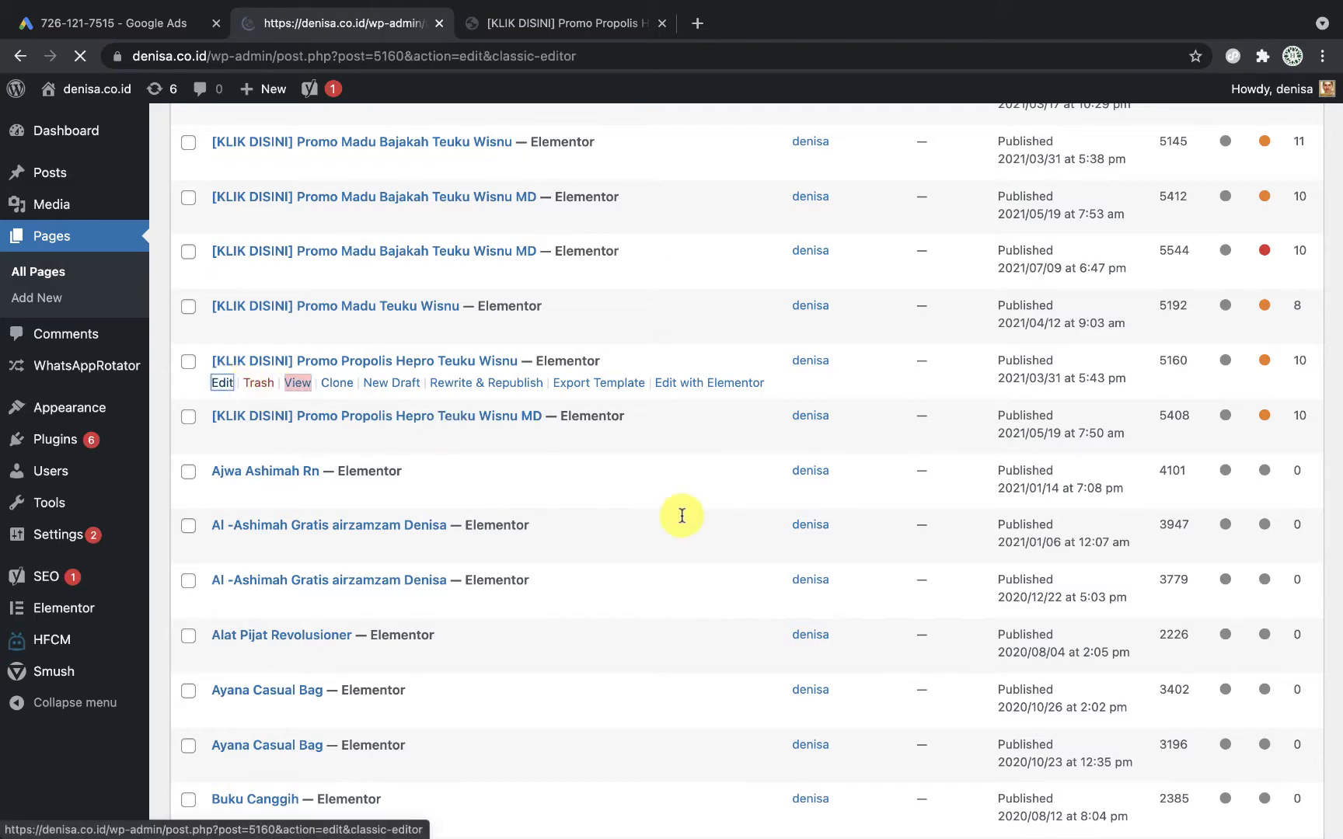
{"action": "scroll", "coordinate": [714, 713], "scroll_direction": "down", "scroll_amount": 4}
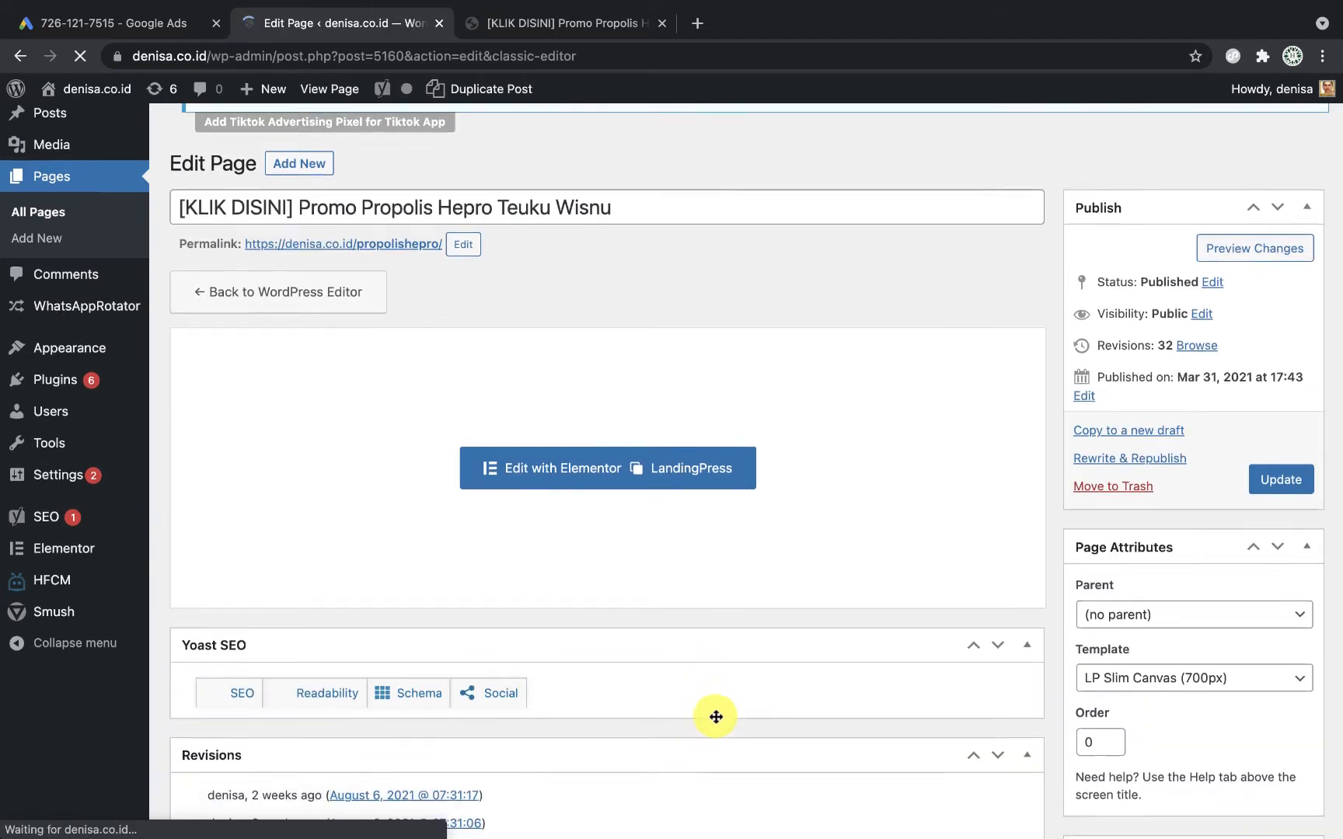
{"action": "scroll", "coordinate": [714, 716], "scroll_direction": "down", "scroll_amount": 15}
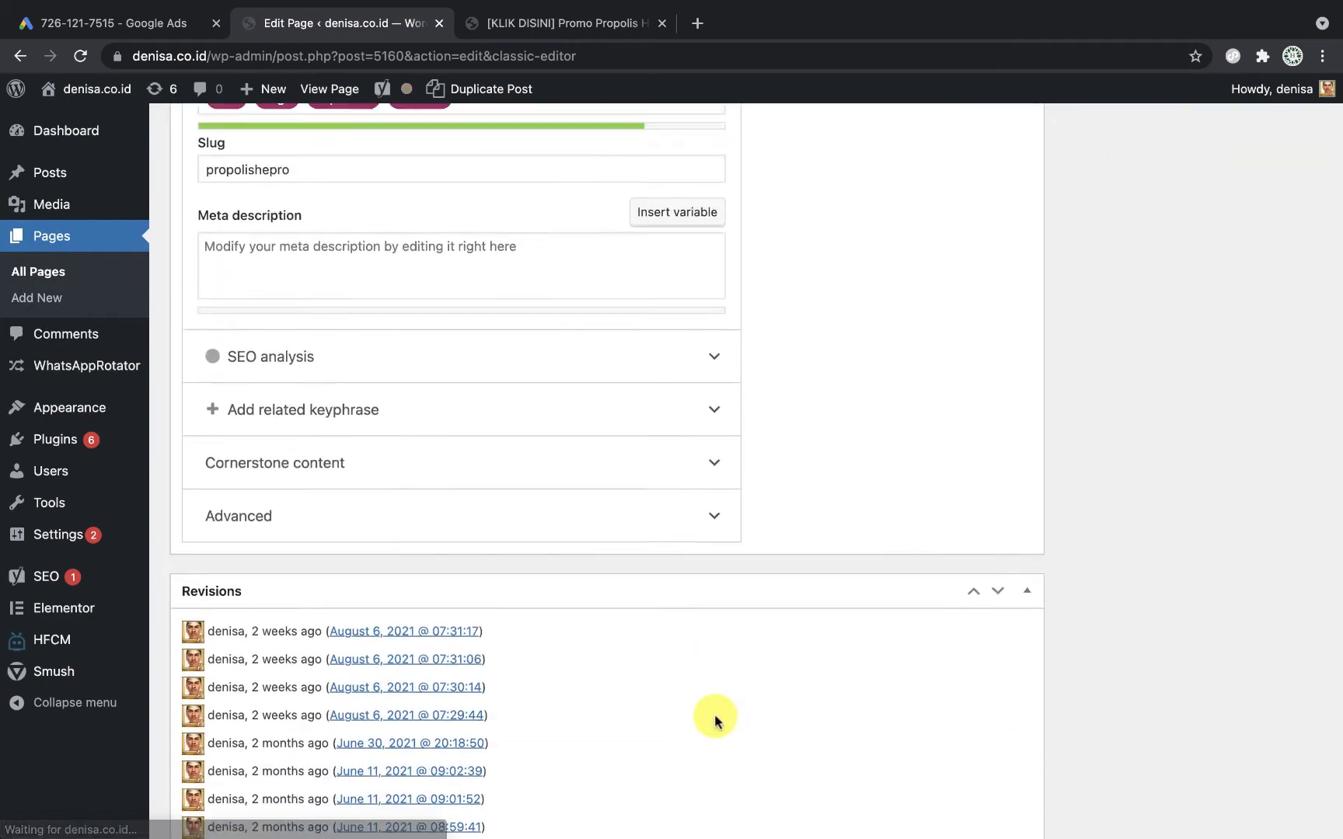
{"action": "scroll", "coordinate": [715, 718], "scroll_direction": "down", "scroll_amount": 20}
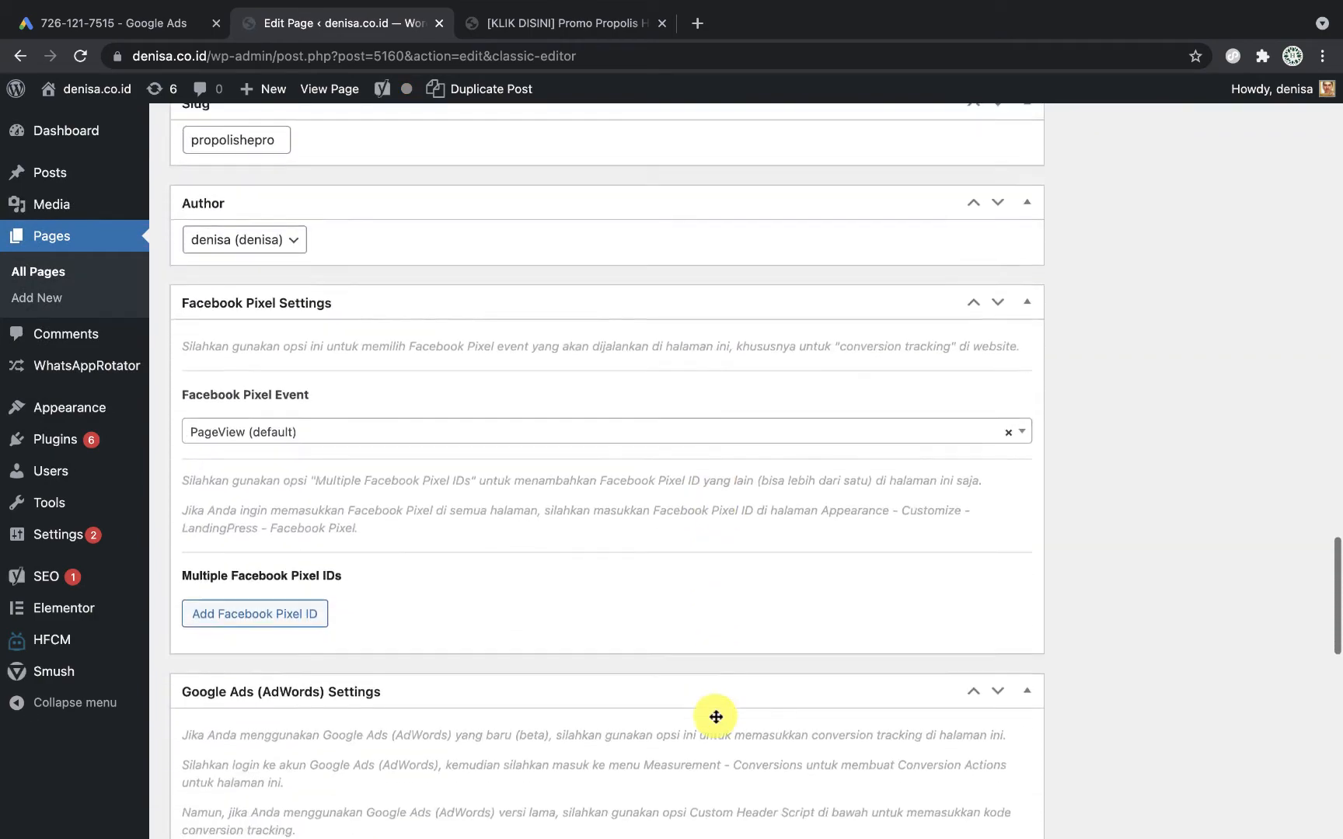
{"action": "scroll", "coordinate": [715, 717], "scroll_direction": "down", "scroll_amount": 10}
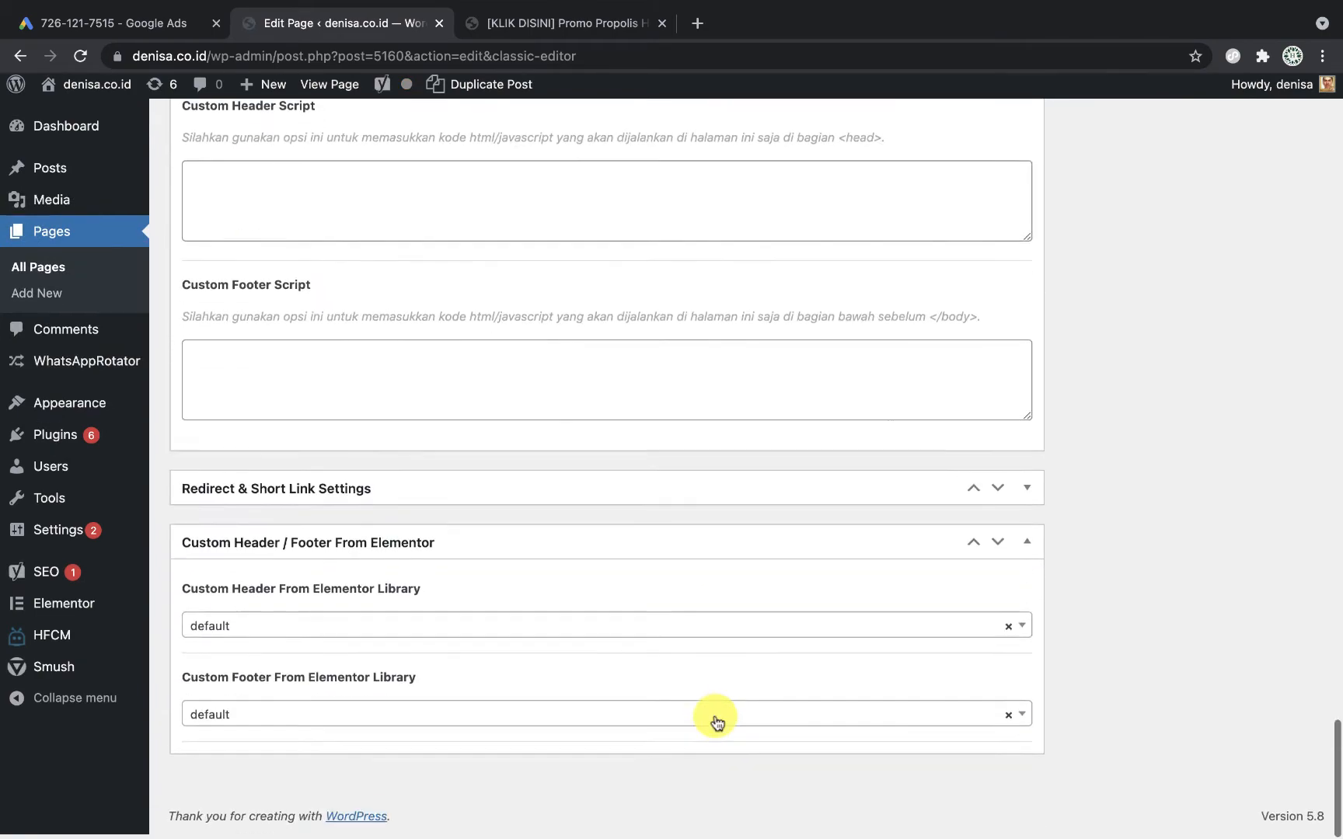
{"action": "scroll", "coordinate": [715, 719], "scroll_direction": "up", "scroll_amount": 3}
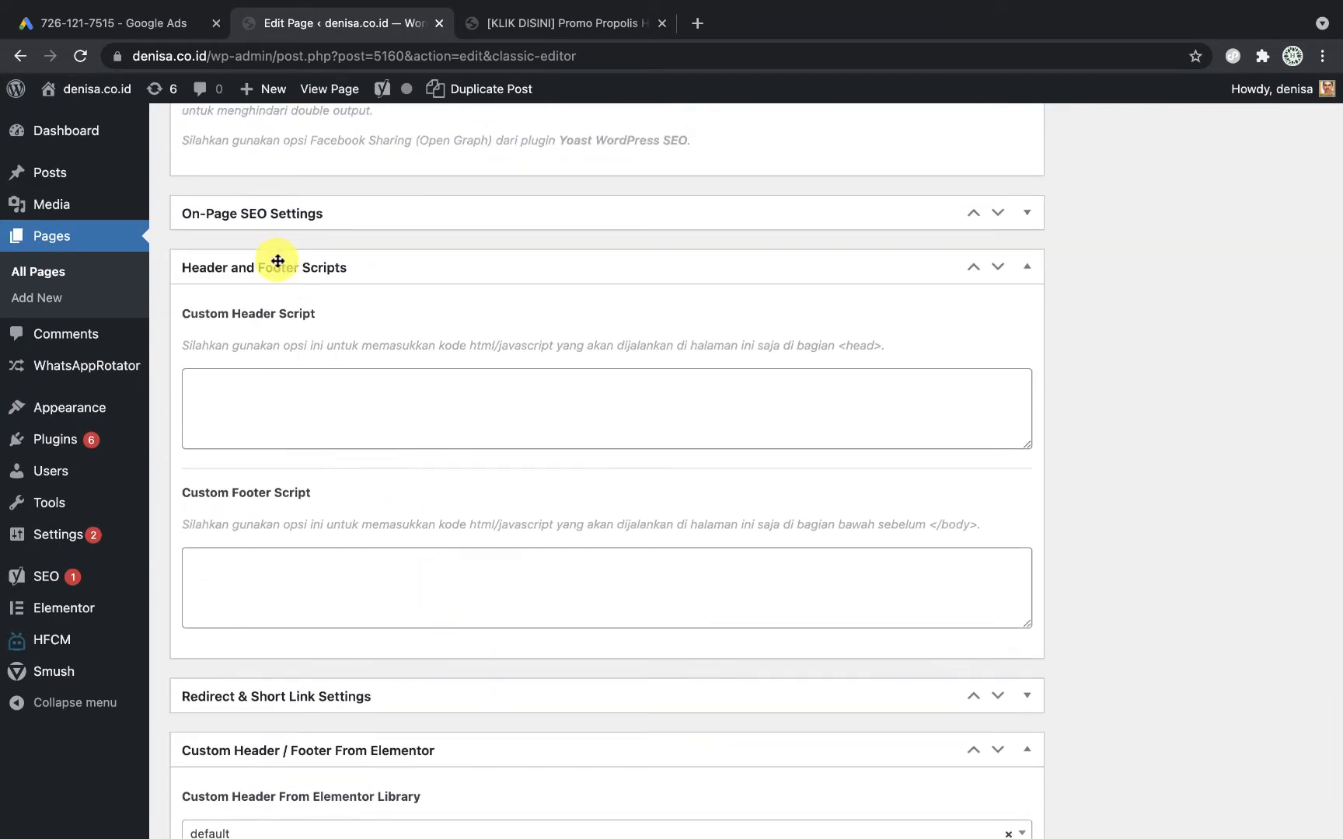
{"action": "left_click", "coordinate": [297, 424]}
{"action": "key", "text": "super+v"}
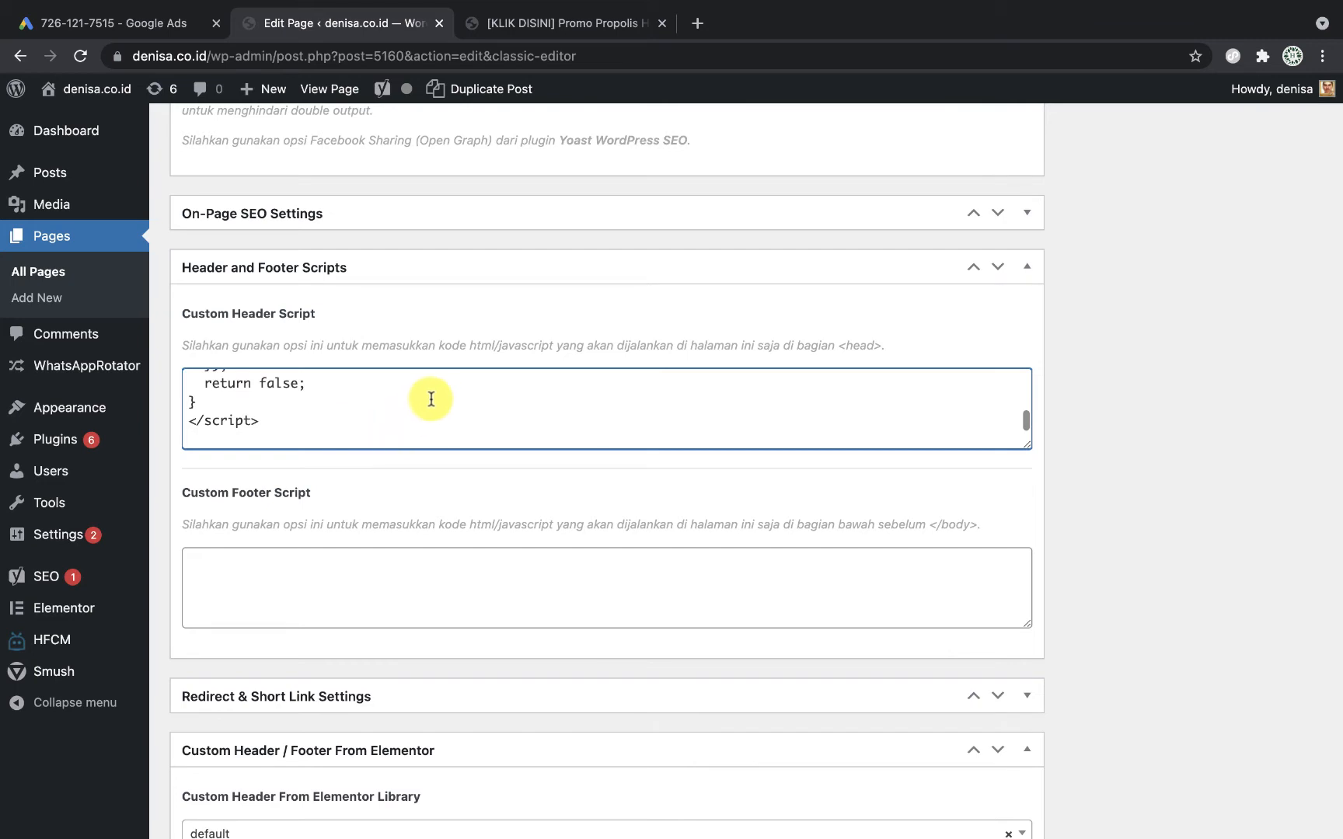
Step: Update the page so the custom header script is saved
{"action": "scroll", "coordinate": [435, 397], "scroll_direction": "up", "scroll_amount": 5}
{"action": "scroll", "coordinate": [435, 397], "scroll_direction": "down", "scroll_amount": 2}
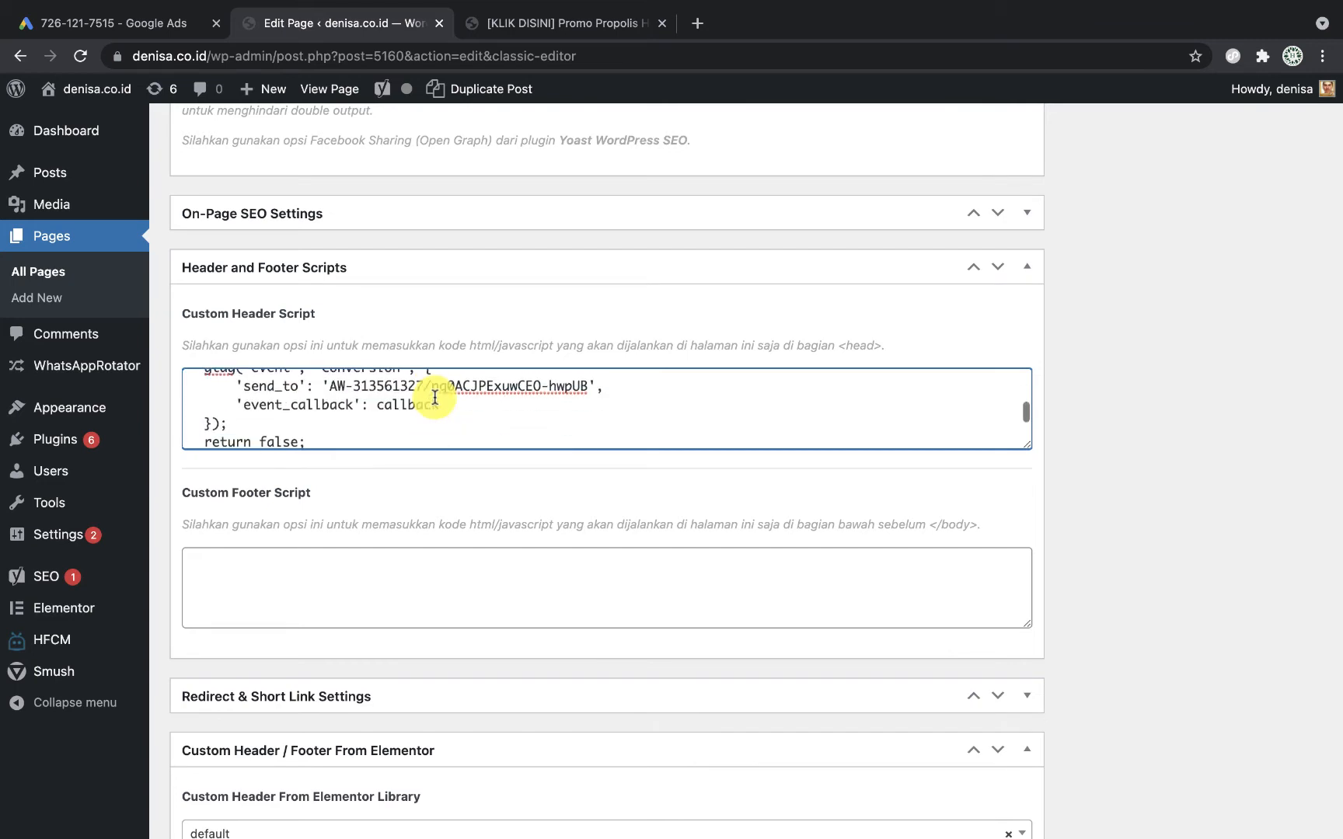
{"action": "scroll", "coordinate": [434, 397], "scroll_direction": "up", "scroll_amount": 1}
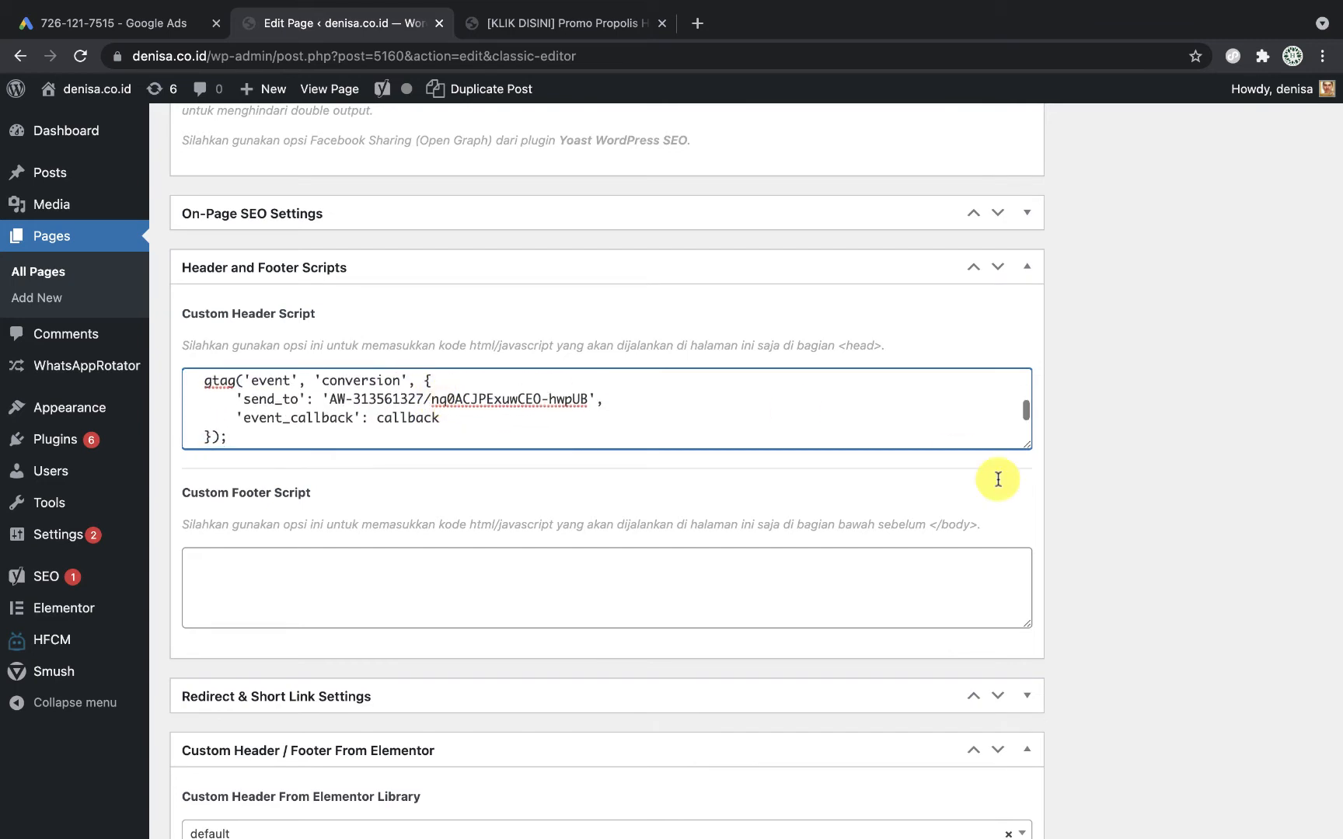
{"action": "scroll", "coordinate": [998, 482], "scroll_direction": "up", "scroll_amount": 20}
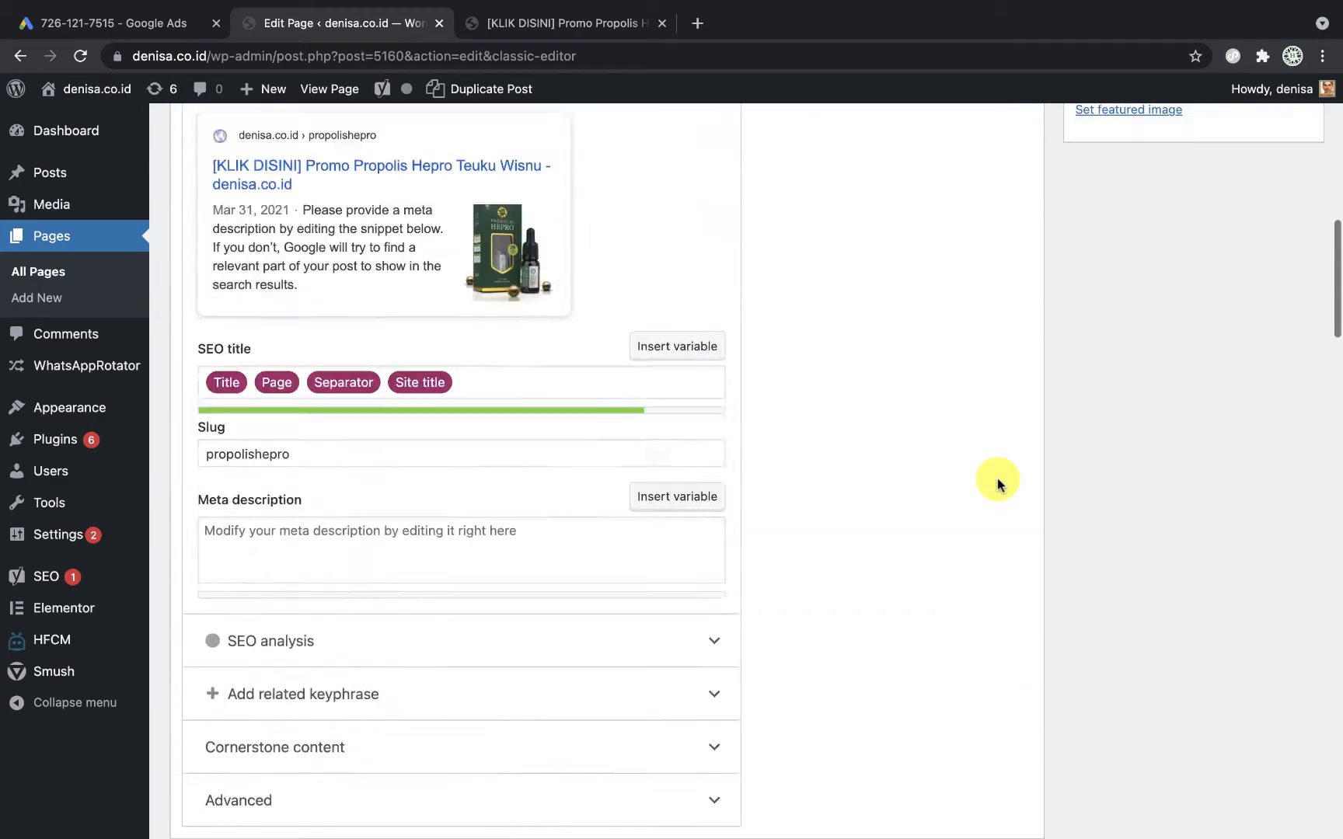
{"action": "scroll", "coordinate": [1311, 470], "scroll_direction": "up", "scroll_amount": 1}
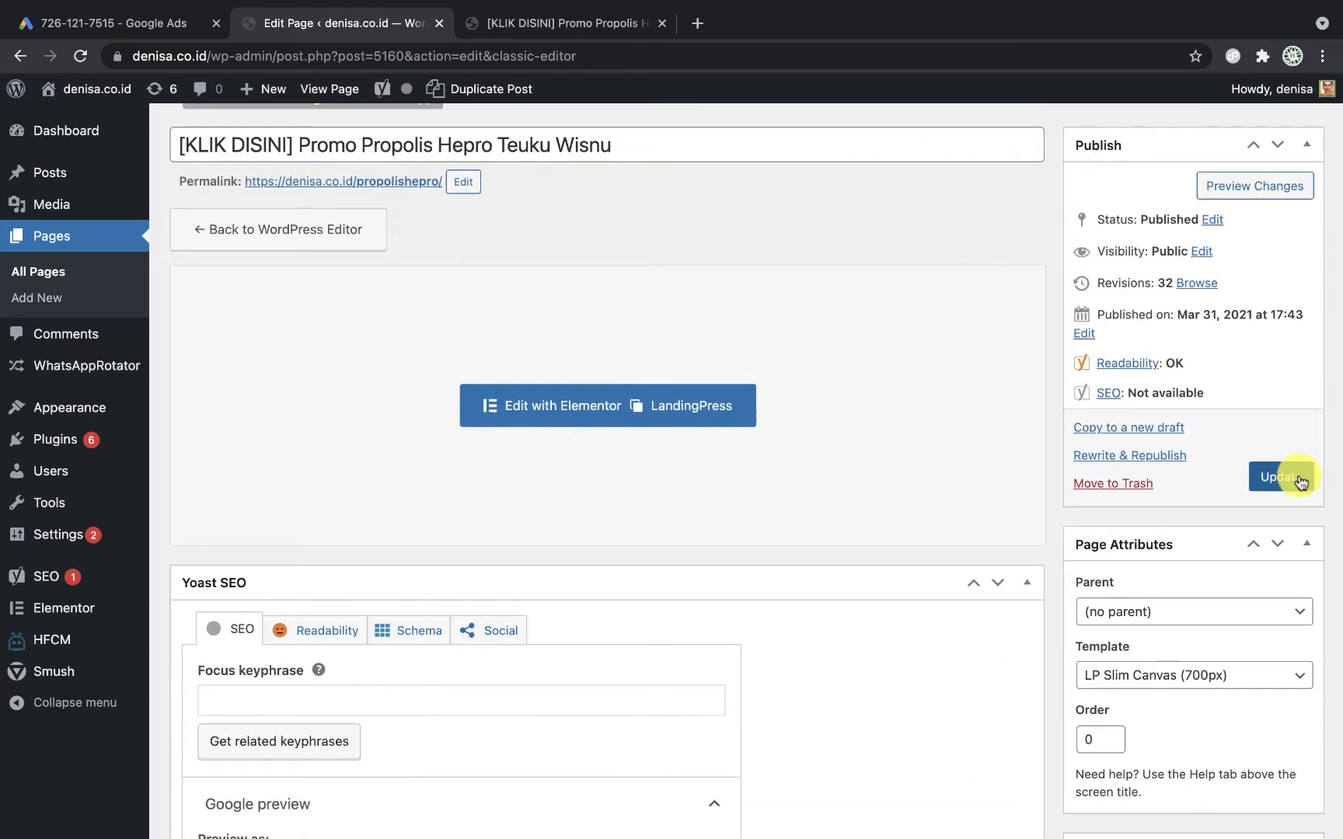
{"action": "left_click", "coordinate": [1284, 491]}
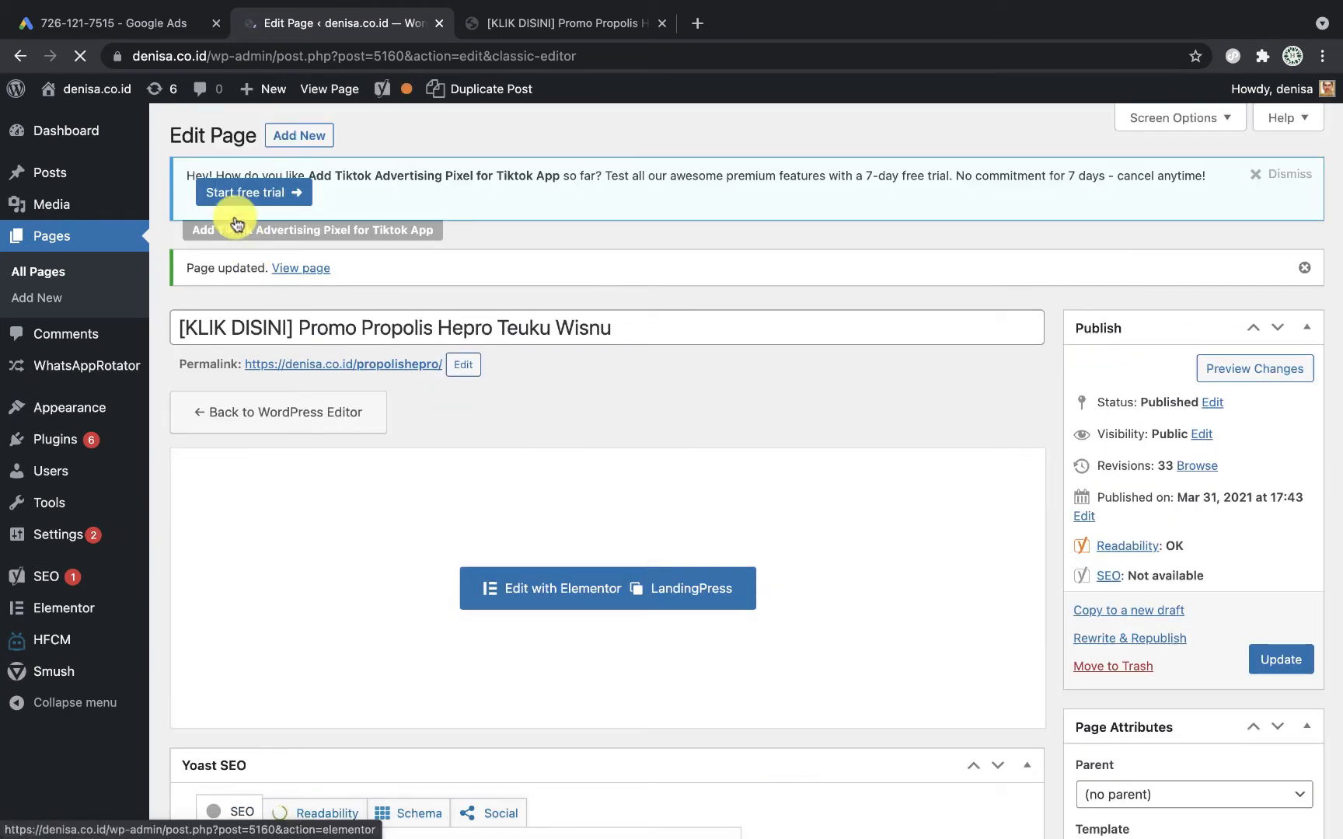
Step: Finish creating the Add to cart - HEPRO conversion action through Next and Done
{"action": "left_click", "coordinate": [147, 30]}
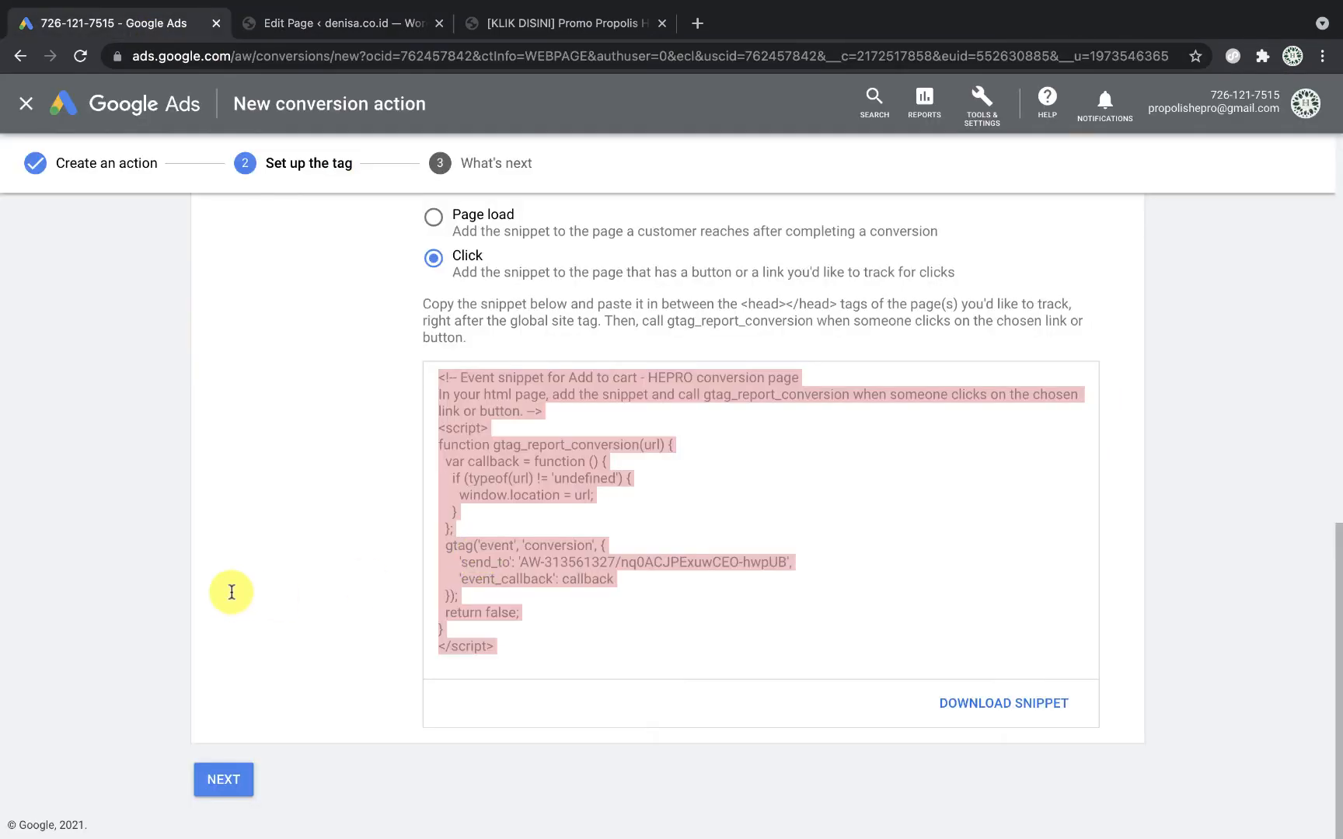
{"action": "left_click", "coordinate": [291, 685]}
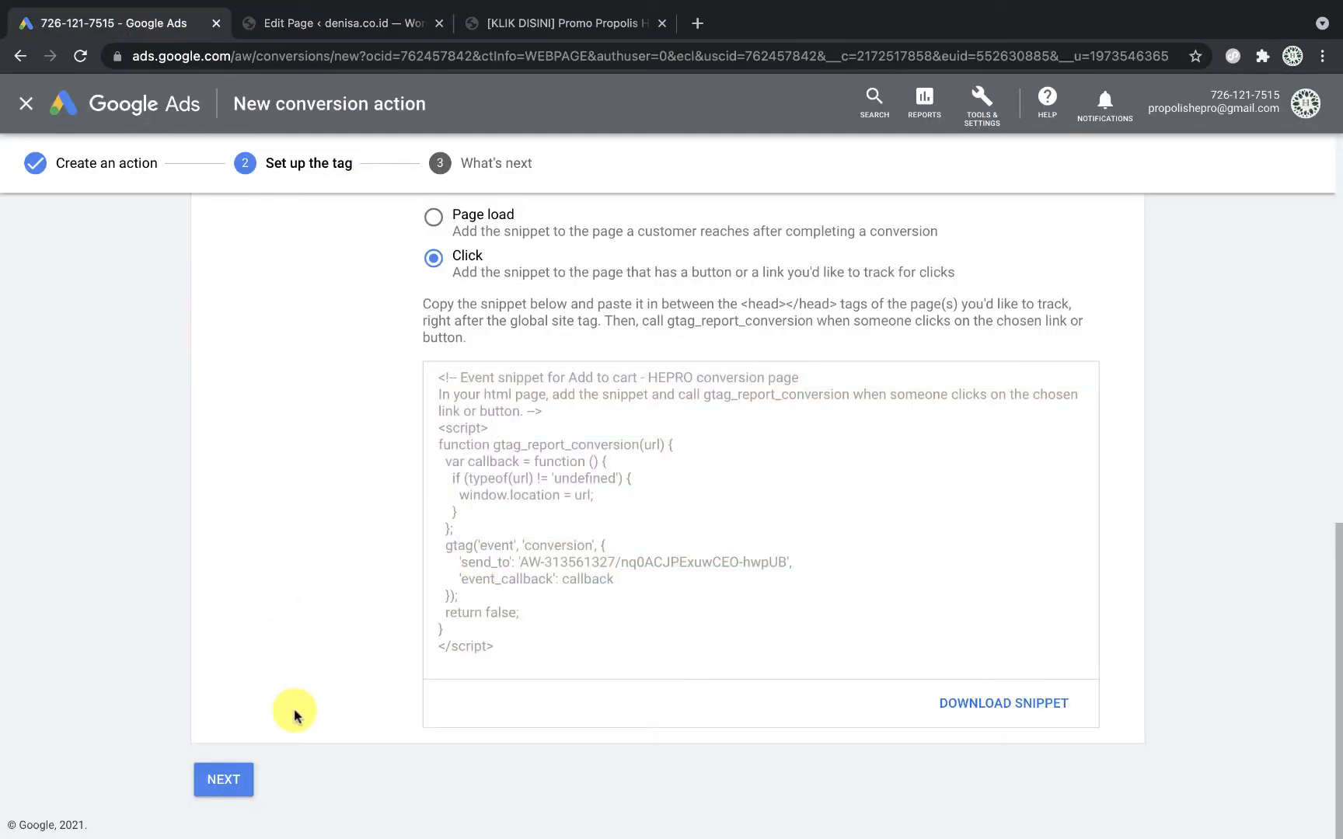
{"action": "left_click", "coordinate": [231, 779]}
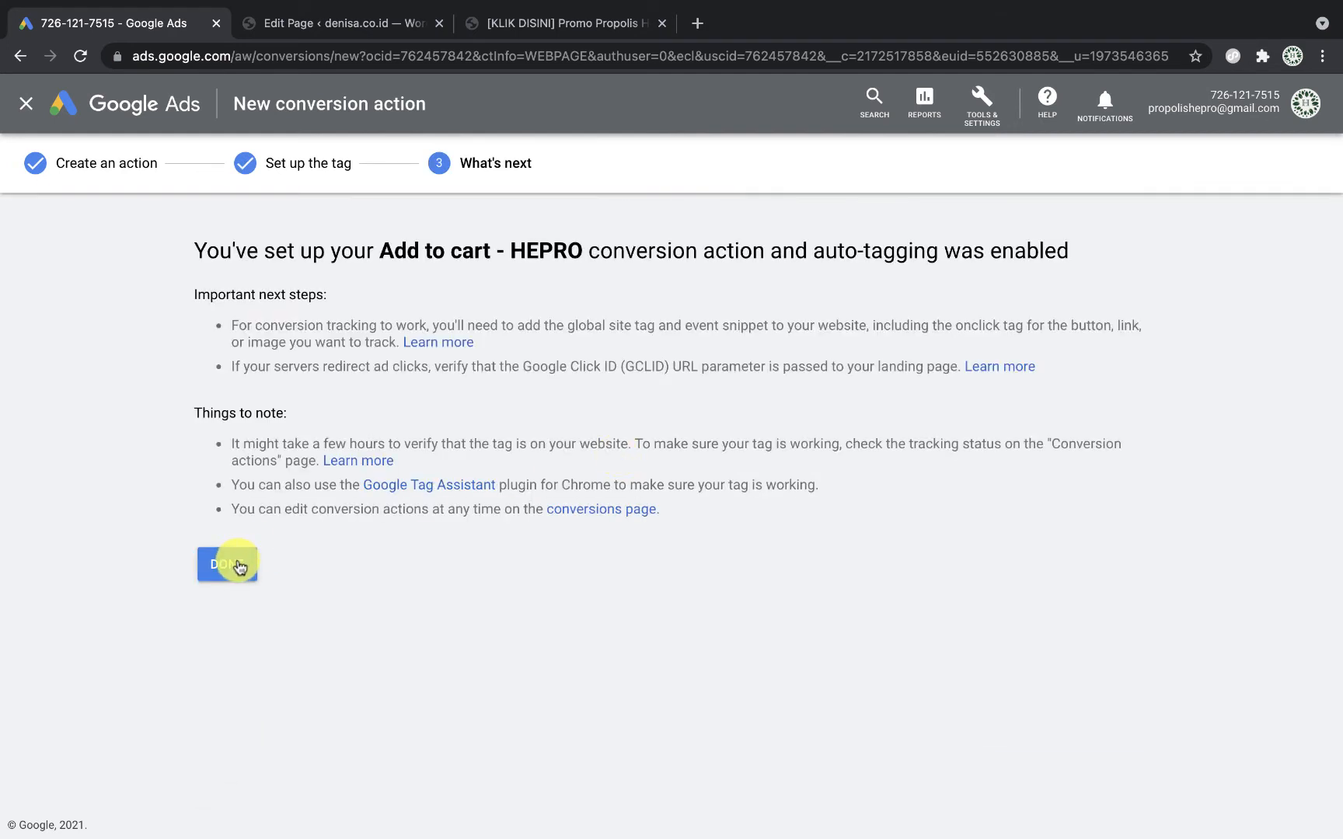
{"action": "left_click", "coordinate": [230, 565]}
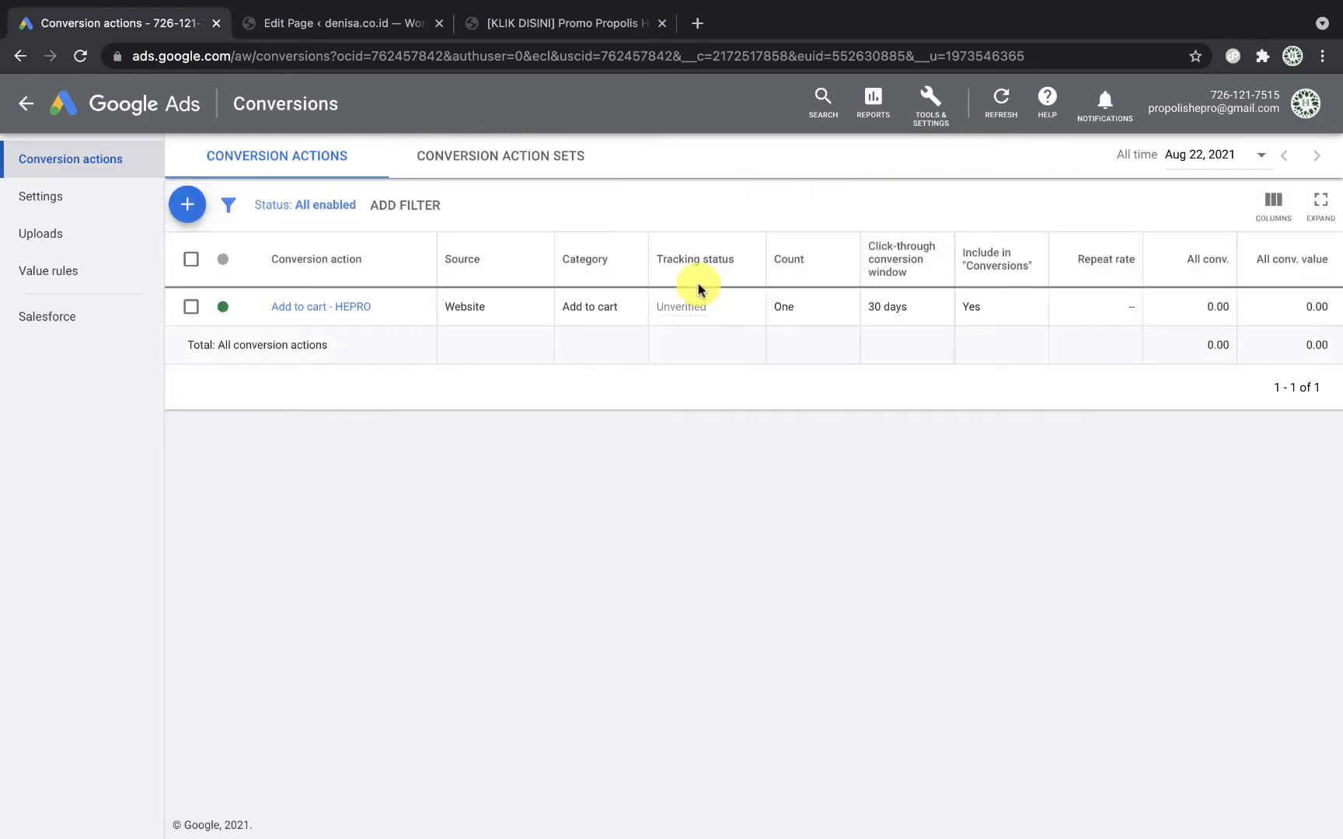
Step: Open and close the Tools & Settings menu
{"action": "mouse_move", "coordinate": [700, 307]}
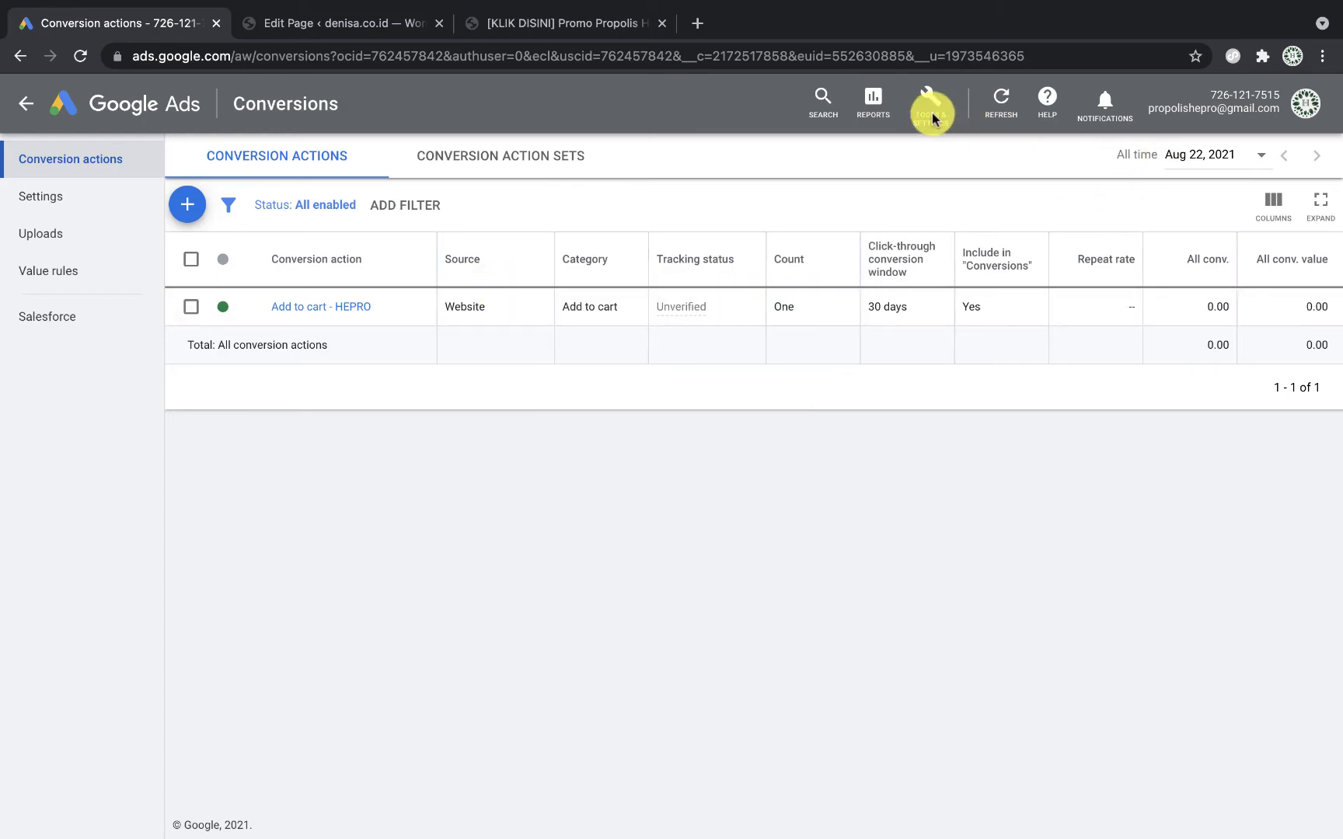
{"action": "left_click", "coordinate": [931, 109]}
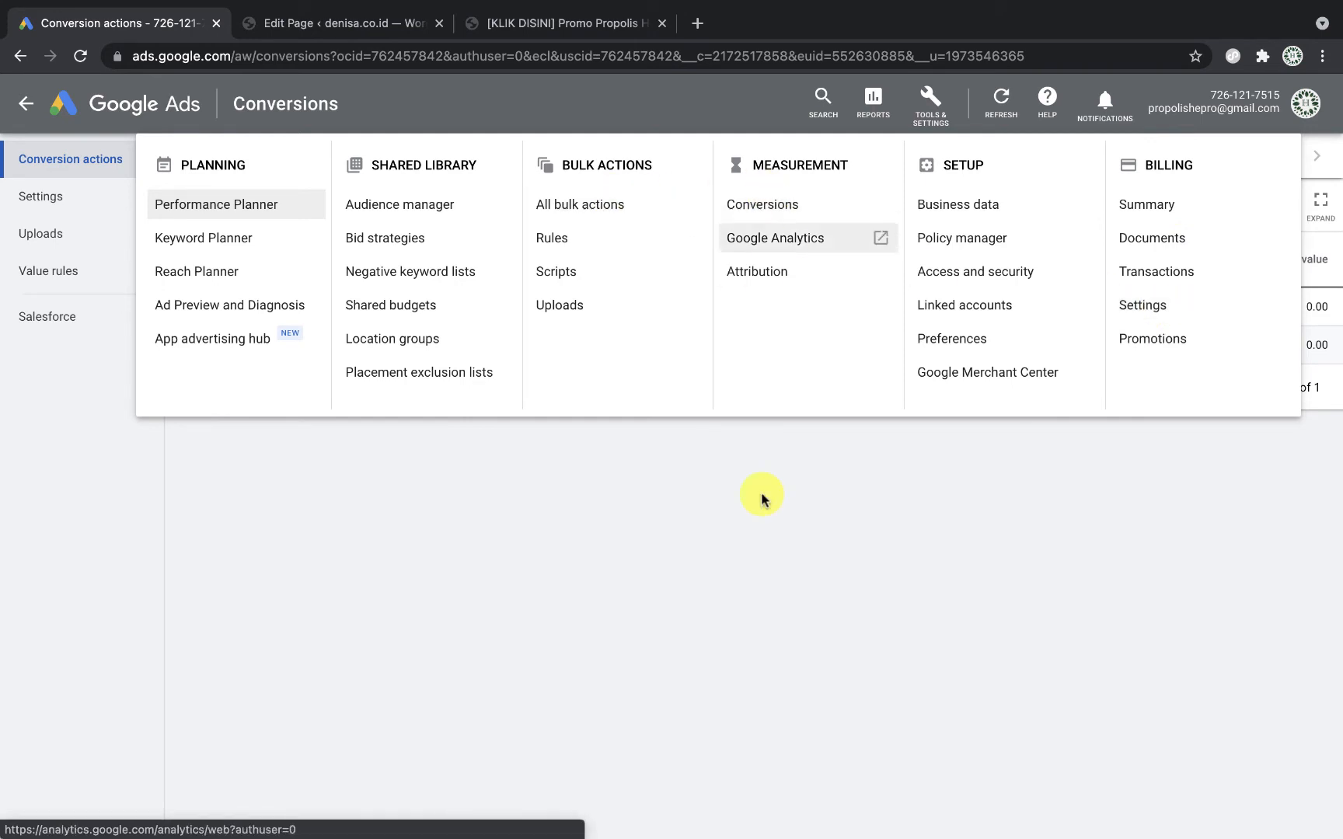
{"action": "left_click", "coordinate": [930, 105]}
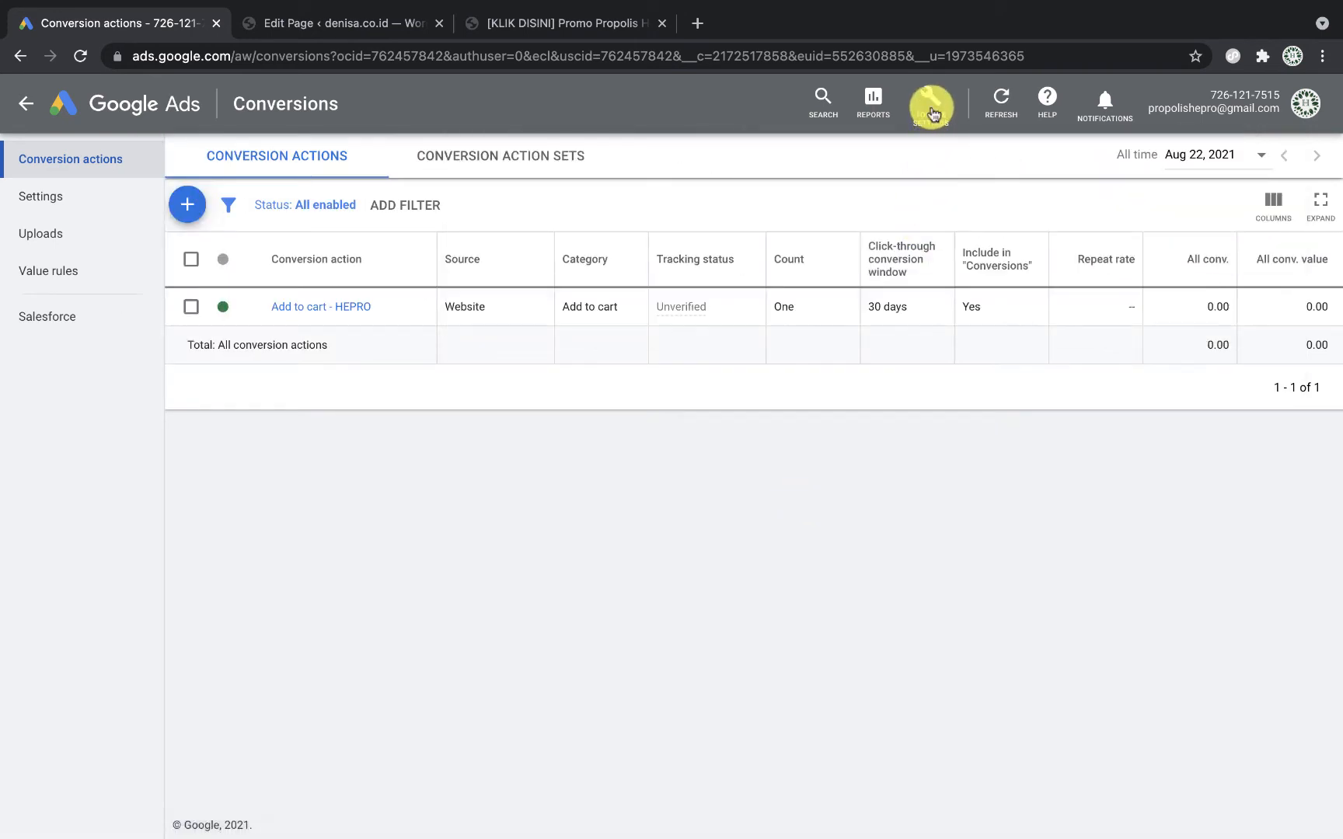
Step: Start a new campaign from the all campaigns overview after checking the propolis landing page
{"action": "left_click", "coordinate": [140, 104]}
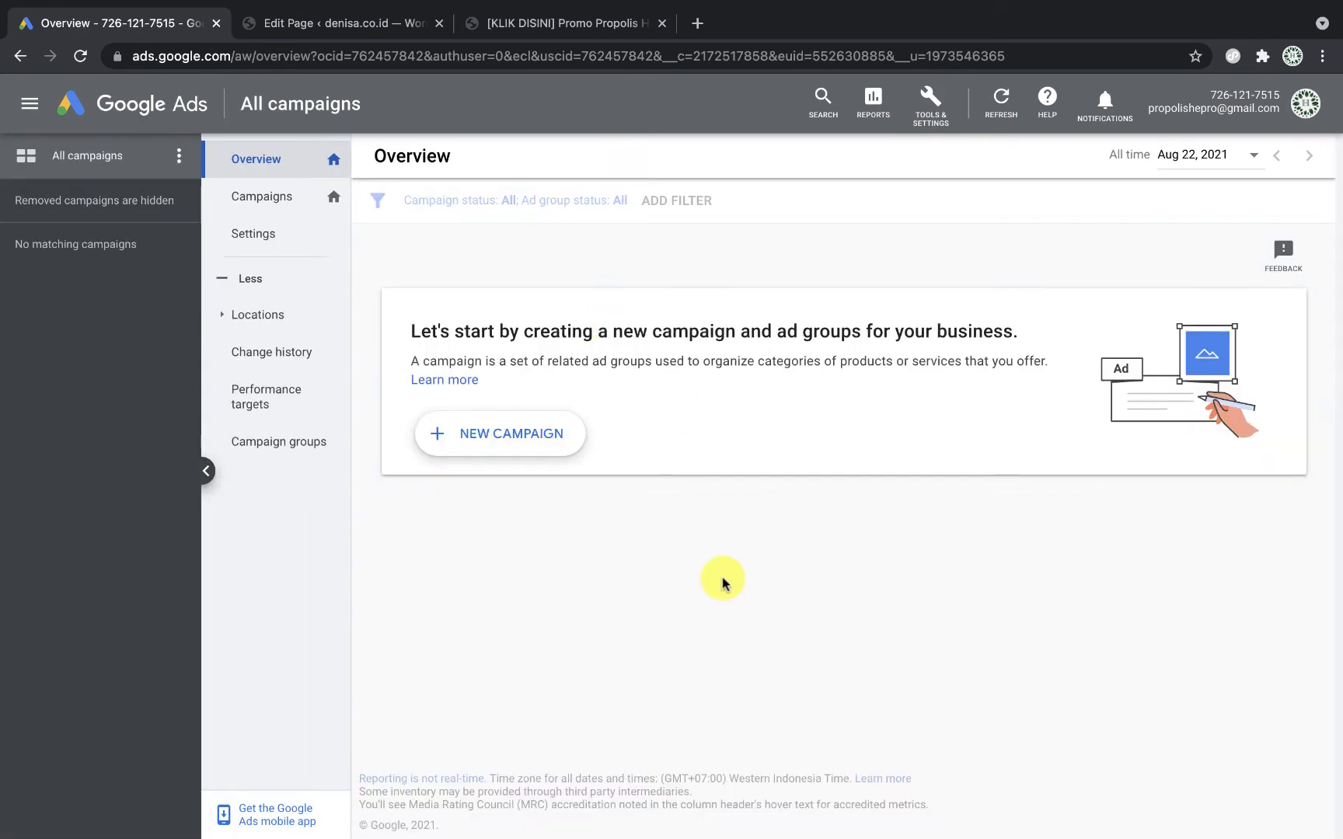
{"action": "left_click", "coordinate": [542, 450]}
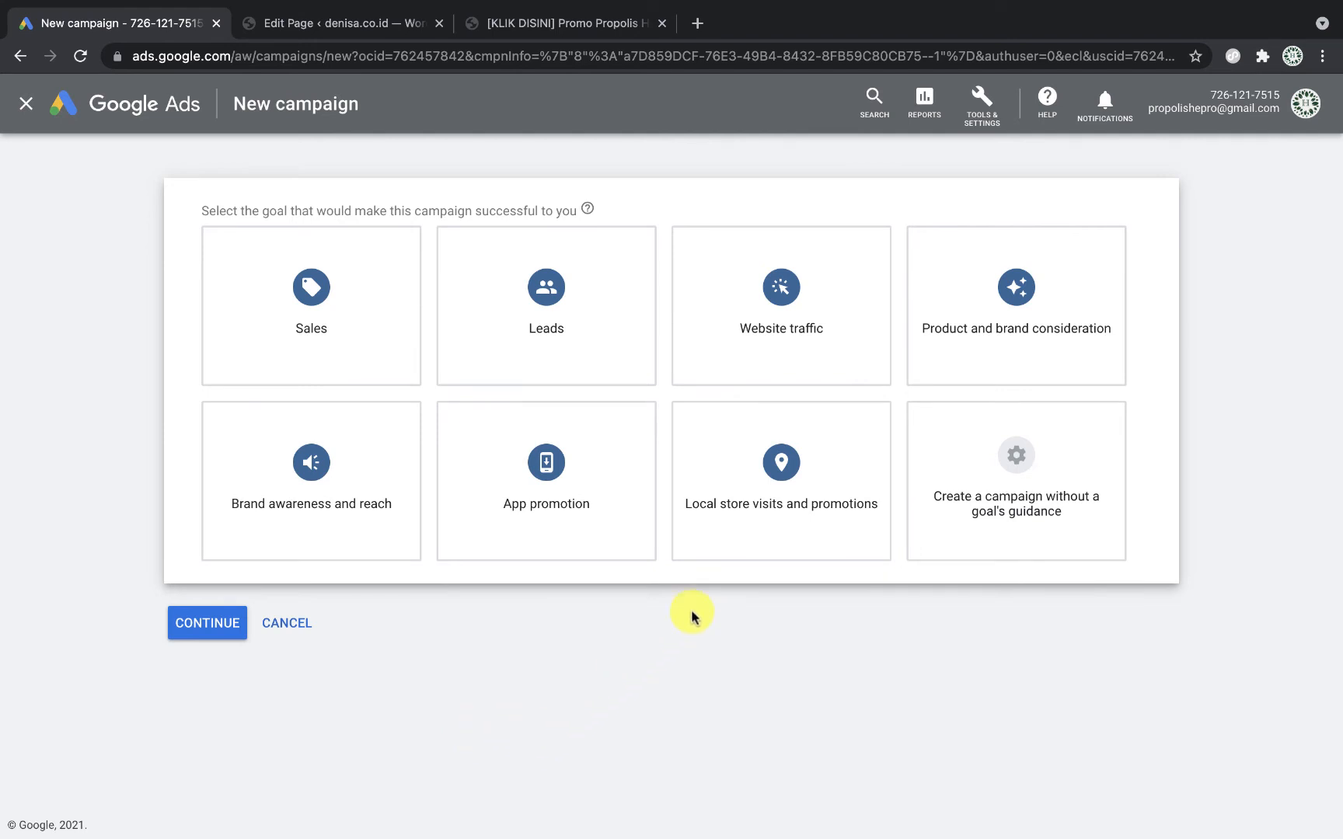
{"action": "left_click", "coordinate": [599, 22]}
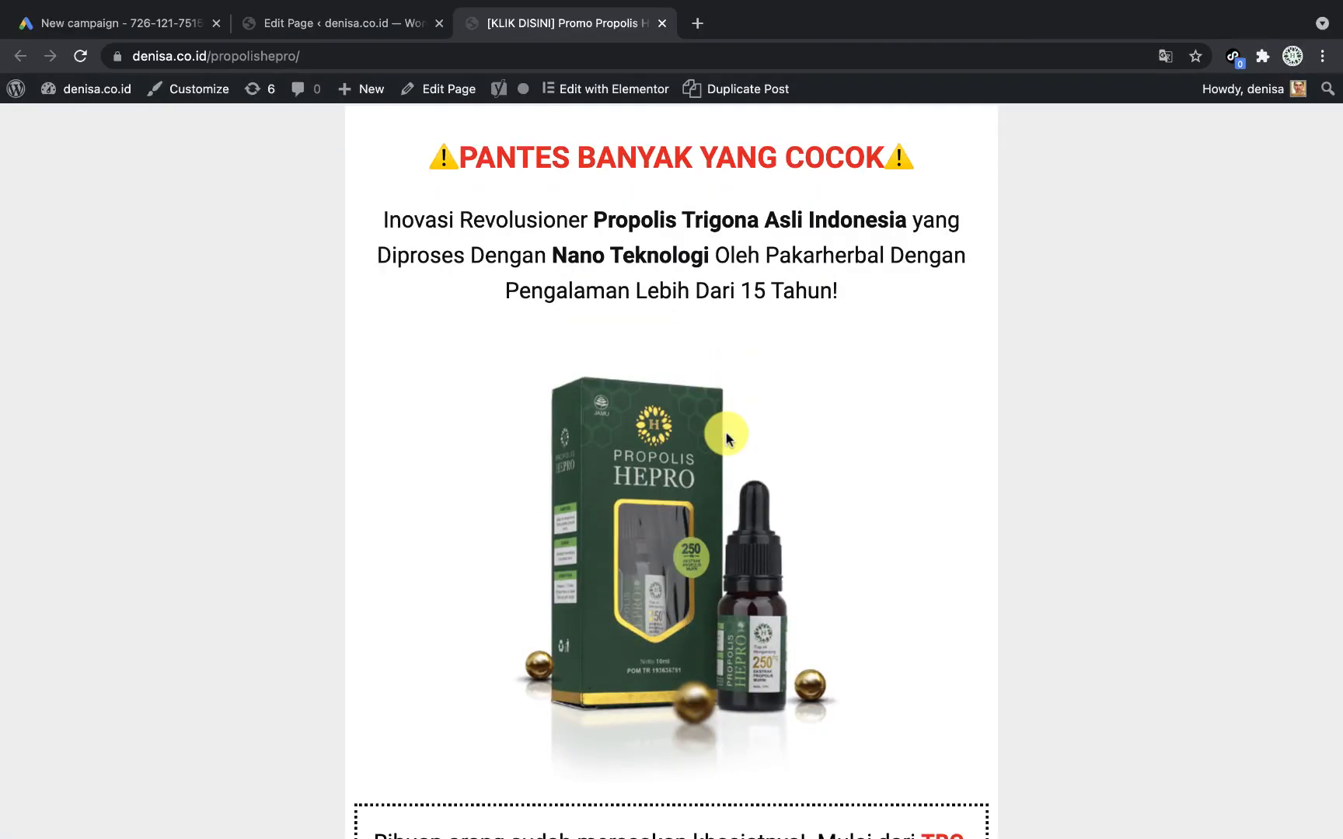
{"action": "scroll", "coordinate": [726, 439], "scroll_direction": "down", "scroll_amount": 15}
{"action": "scroll", "coordinate": [723, 435], "scroll_direction": "up", "scroll_amount": 15}
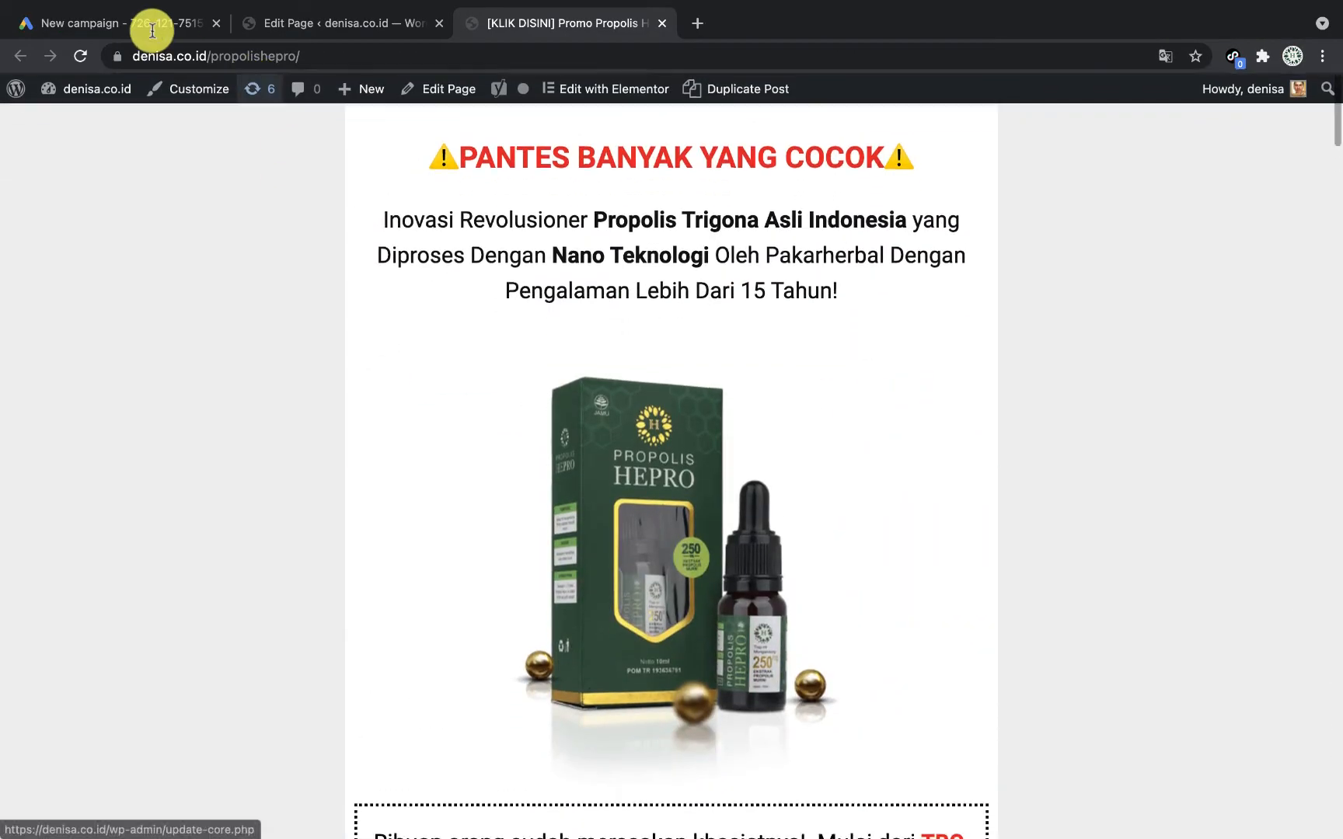
{"action": "left_click", "coordinate": [152, 31]}
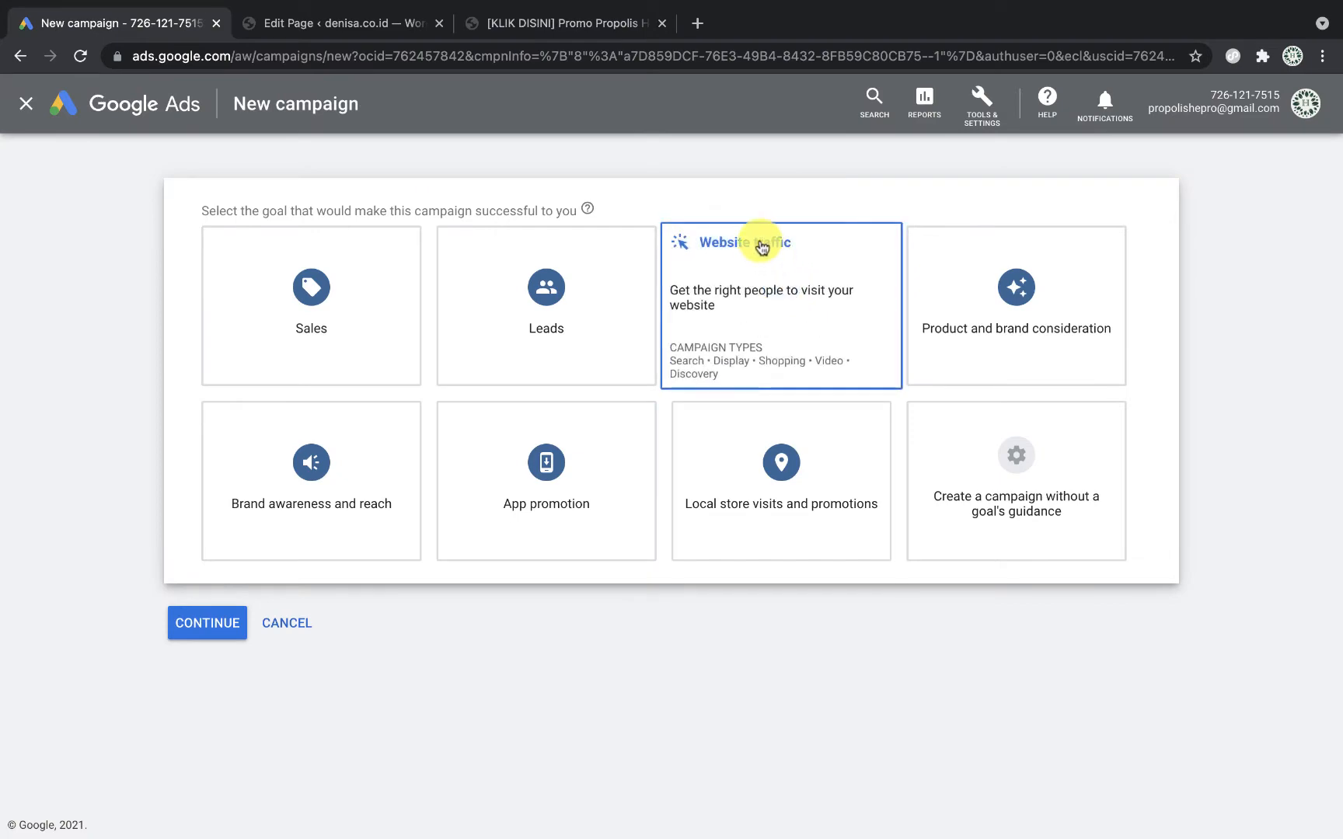
Step: Choose Website traffic as the campaign goal and open a new blank tab
{"action": "left_click", "coordinate": [762, 247]}
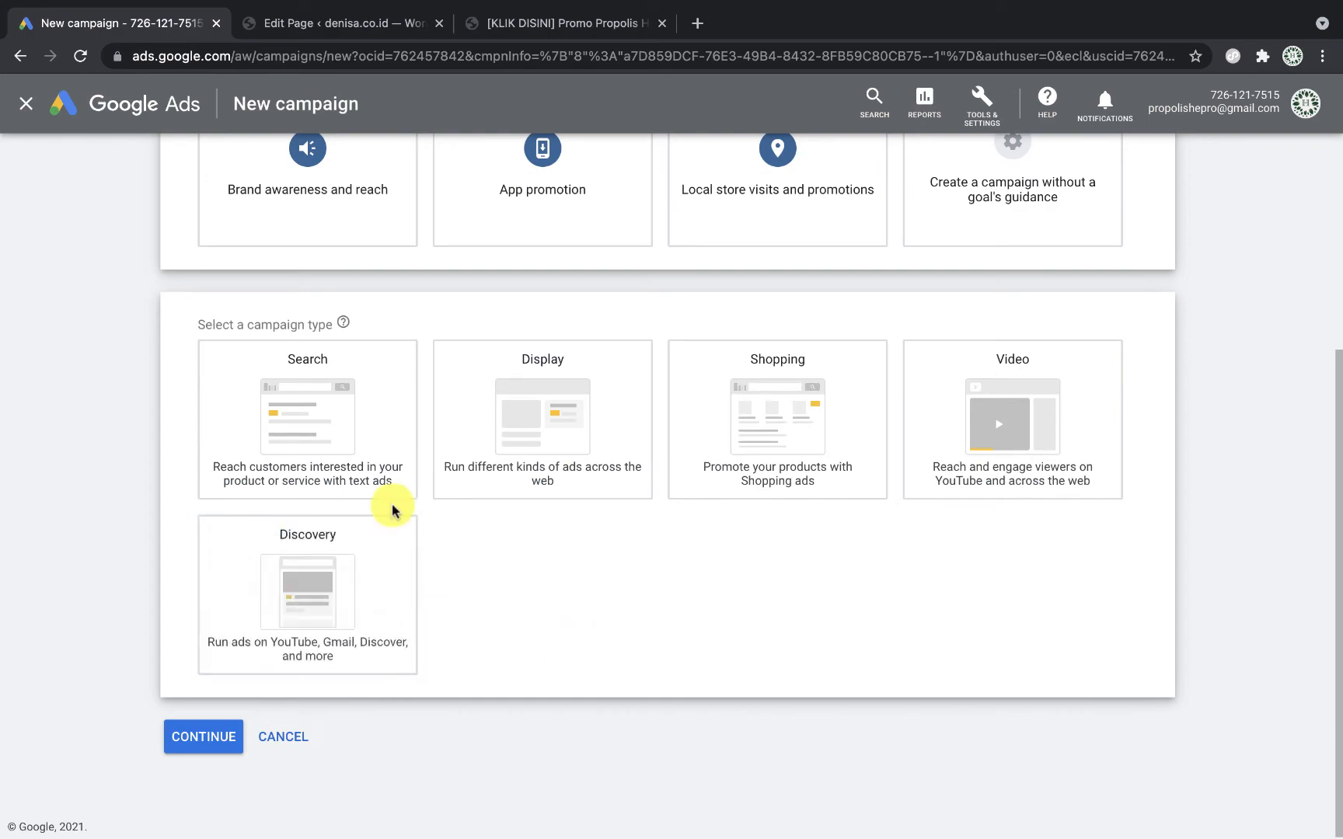
{"action": "scroll", "coordinate": [746, 25], "scroll_direction": "up", "scroll_amount": 1}
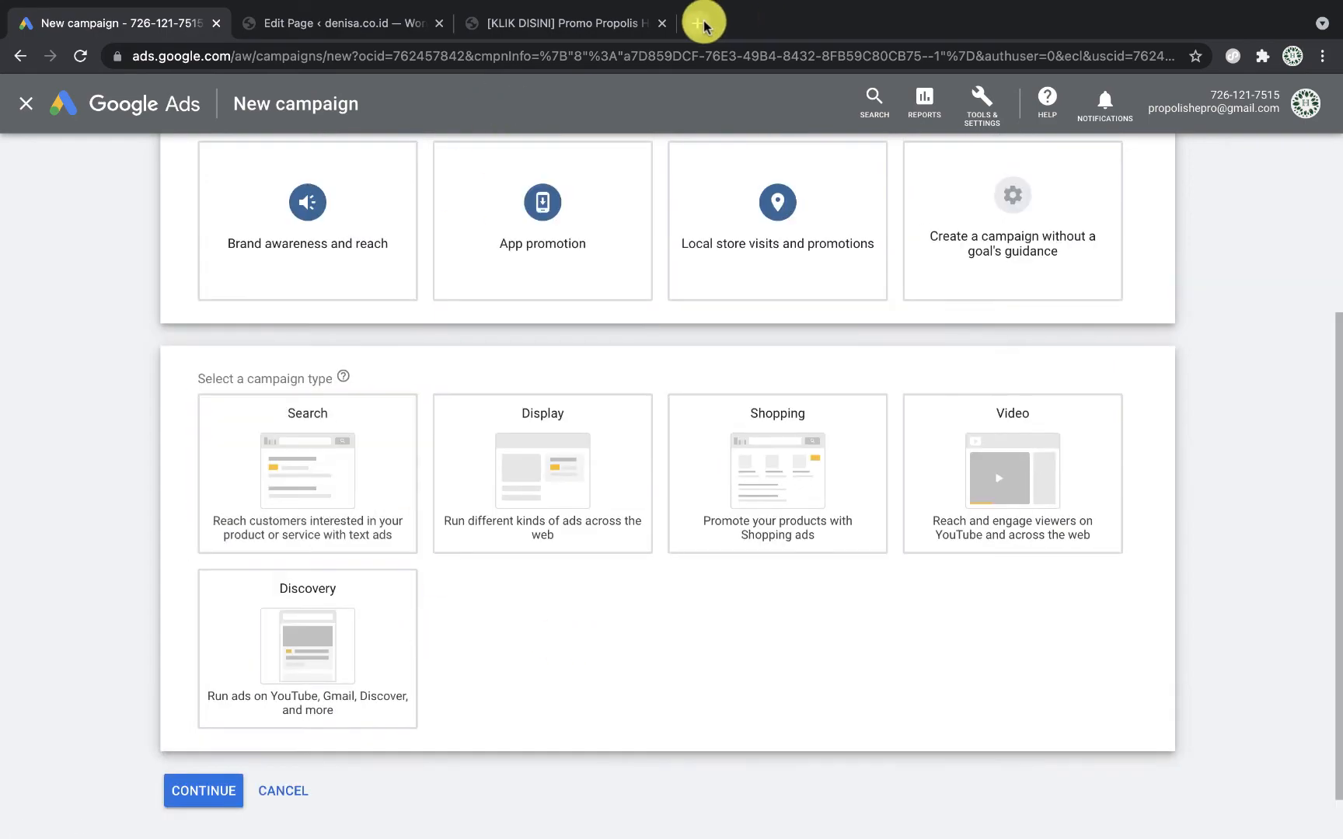
{"action": "left_click", "coordinate": [700, 23]}
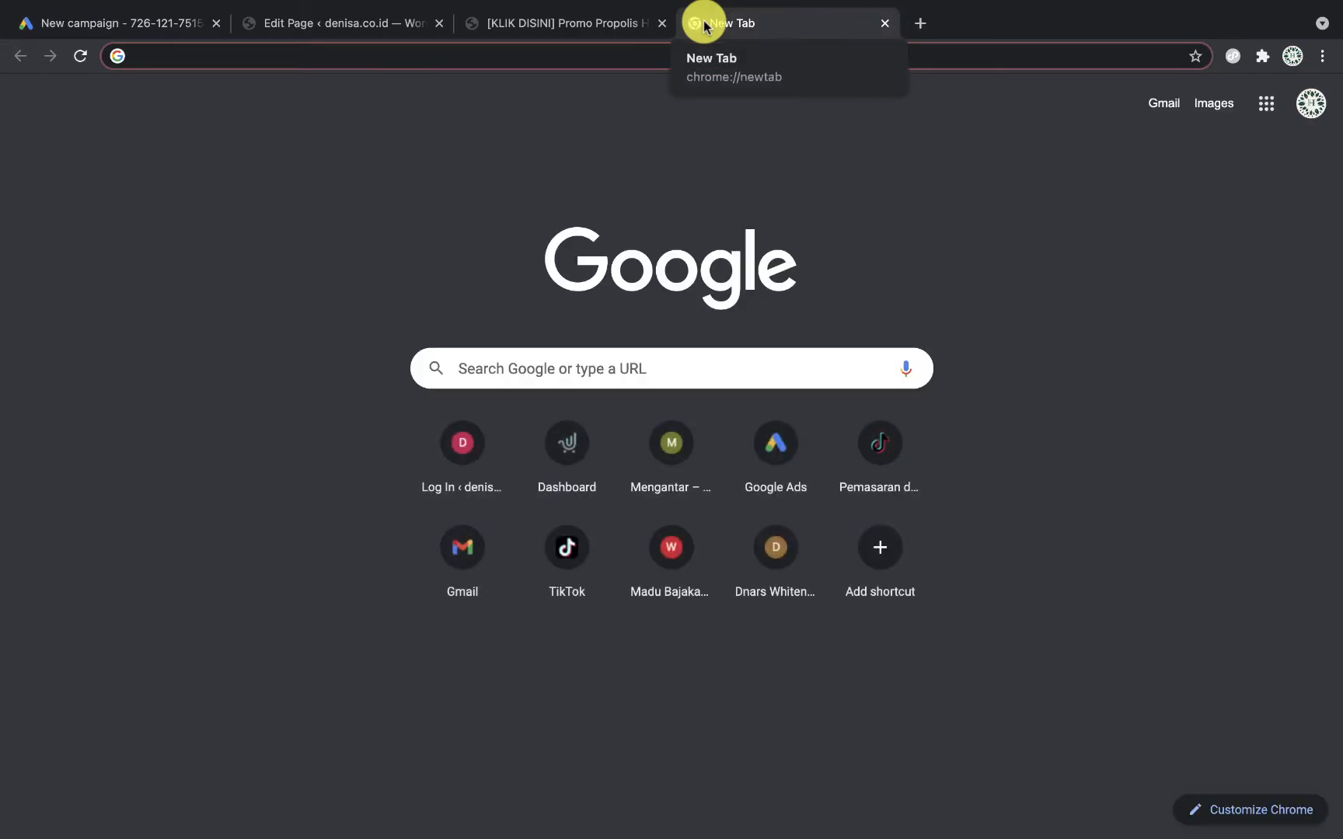
Step: Search Google for 'propolis paling bagus' and review the results and competitor ads
{"action": "type", "text": "propolis"}
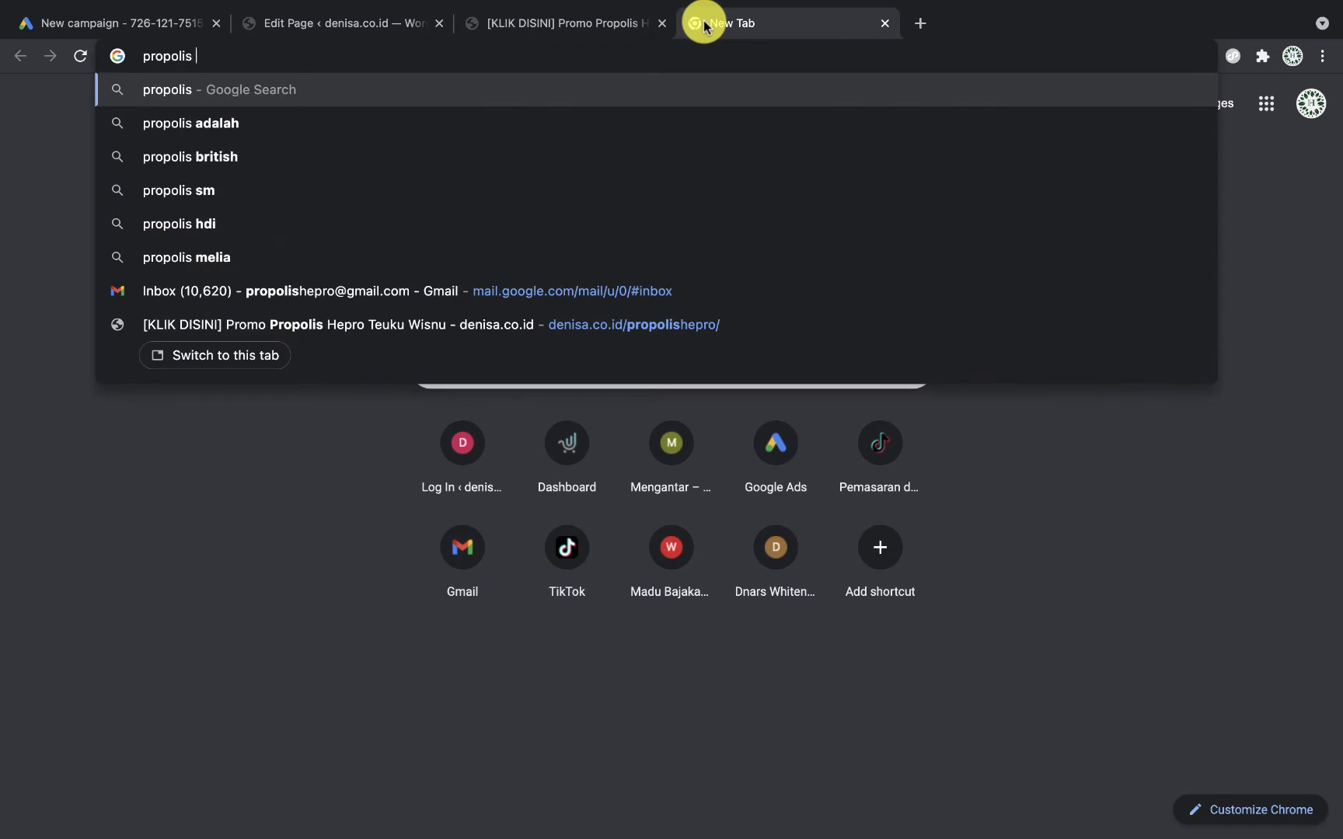
{"action": "type", "text": " paling b"}
{"action": "key", "text": "BackSpace"}
{"action": "type", "text": "paling bagus"}
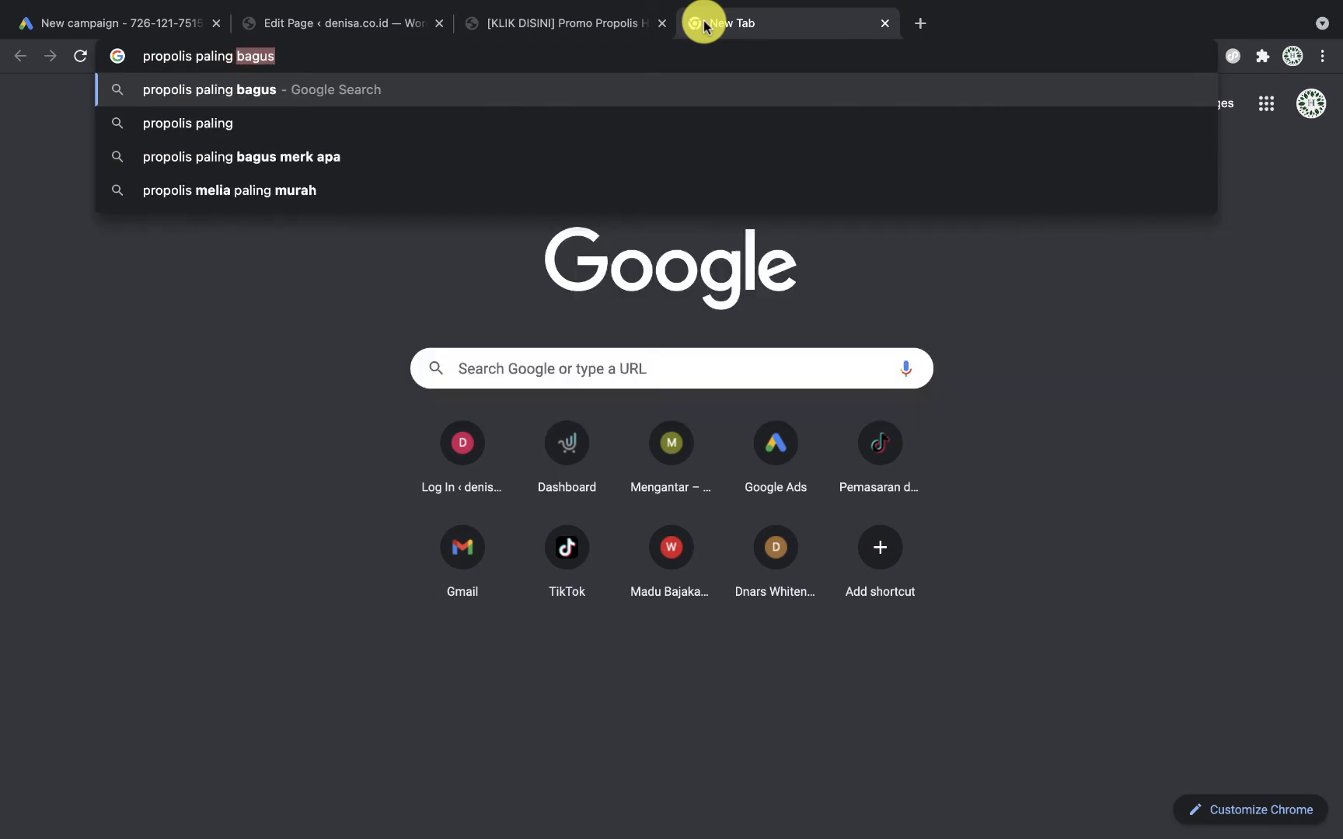
{"action": "key", "text": "Return"}
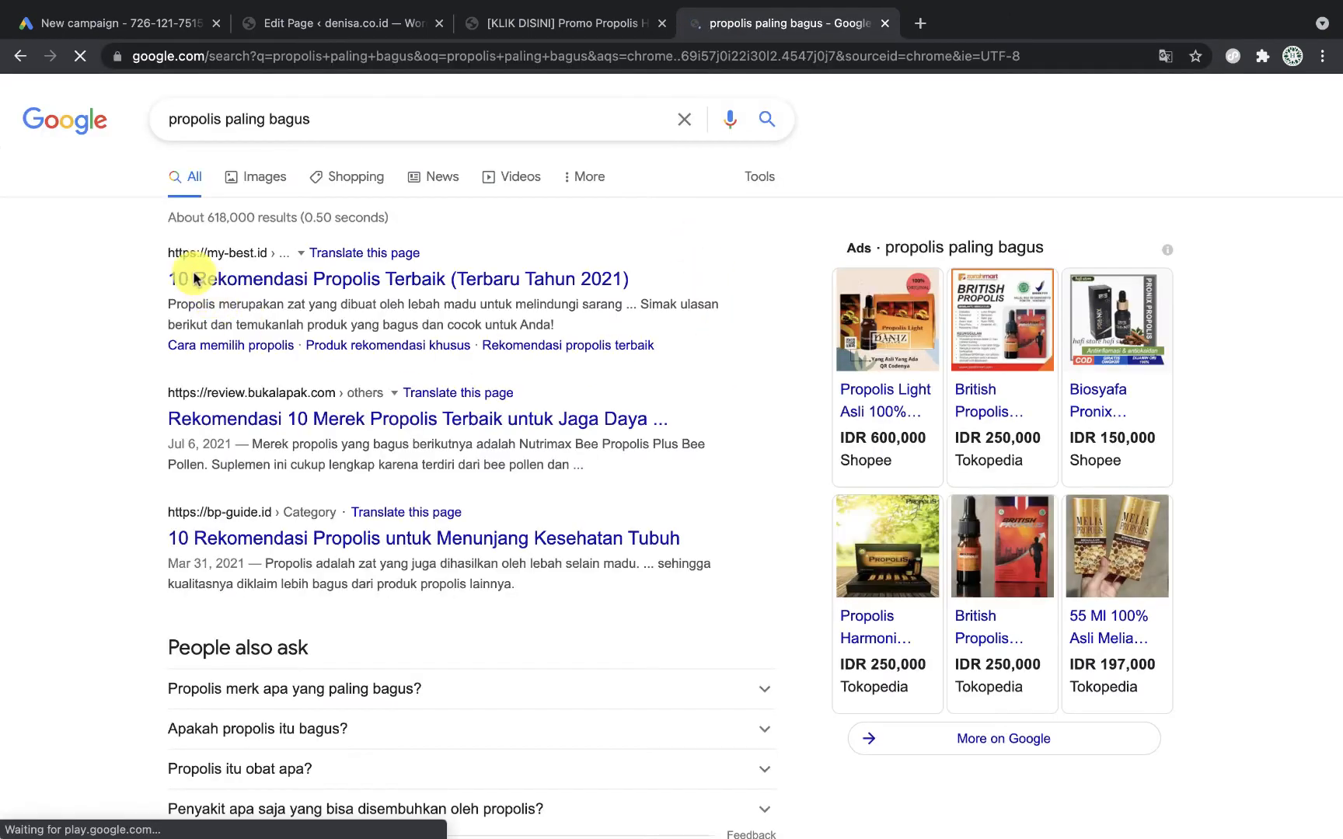
{"action": "scroll", "coordinate": [405, 706], "scroll_direction": "down", "scroll_amount": 13}
{"action": "scroll", "coordinate": [405, 706], "scroll_direction": "up", "scroll_amount": 14}
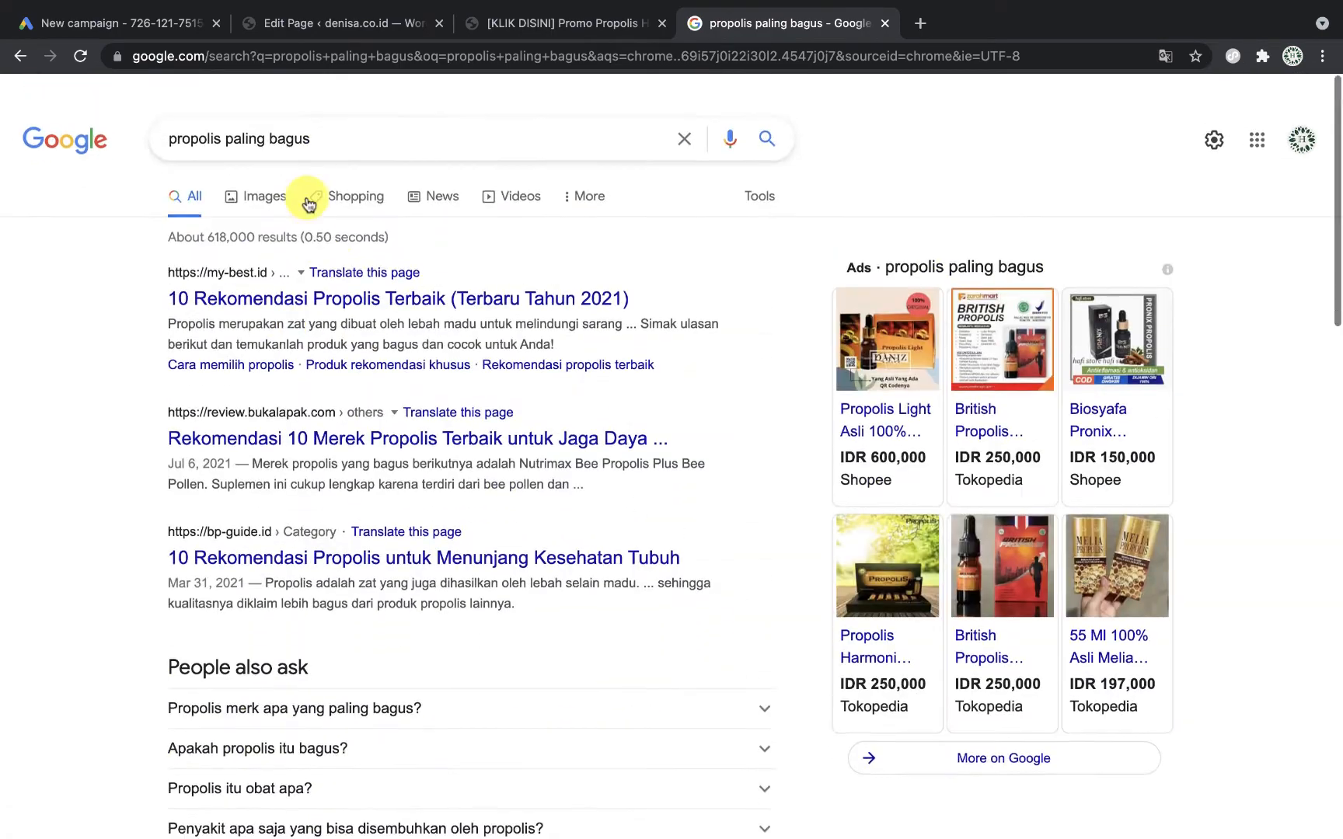
{"action": "scroll", "coordinate": [365, 554], "scroll_direction": "down", "scroll_amount": 15}
{"action": "scroll", "coordinate": [300, 711], "scroll_direction": "up", "scroll_amount": 5}
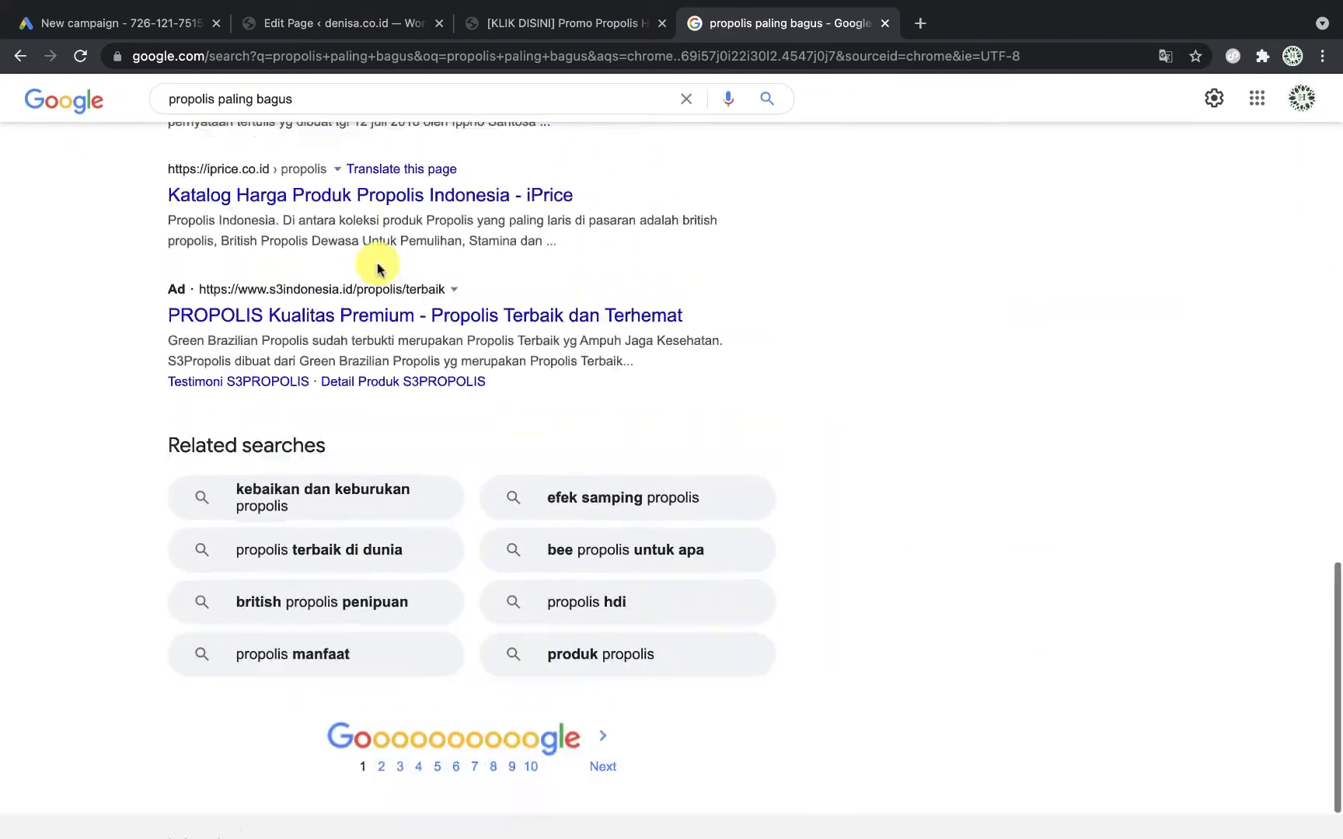
{"action": "scroll", "coordinate": [381, 534], "scroll_direction": "down", "scroll_amount": 2}
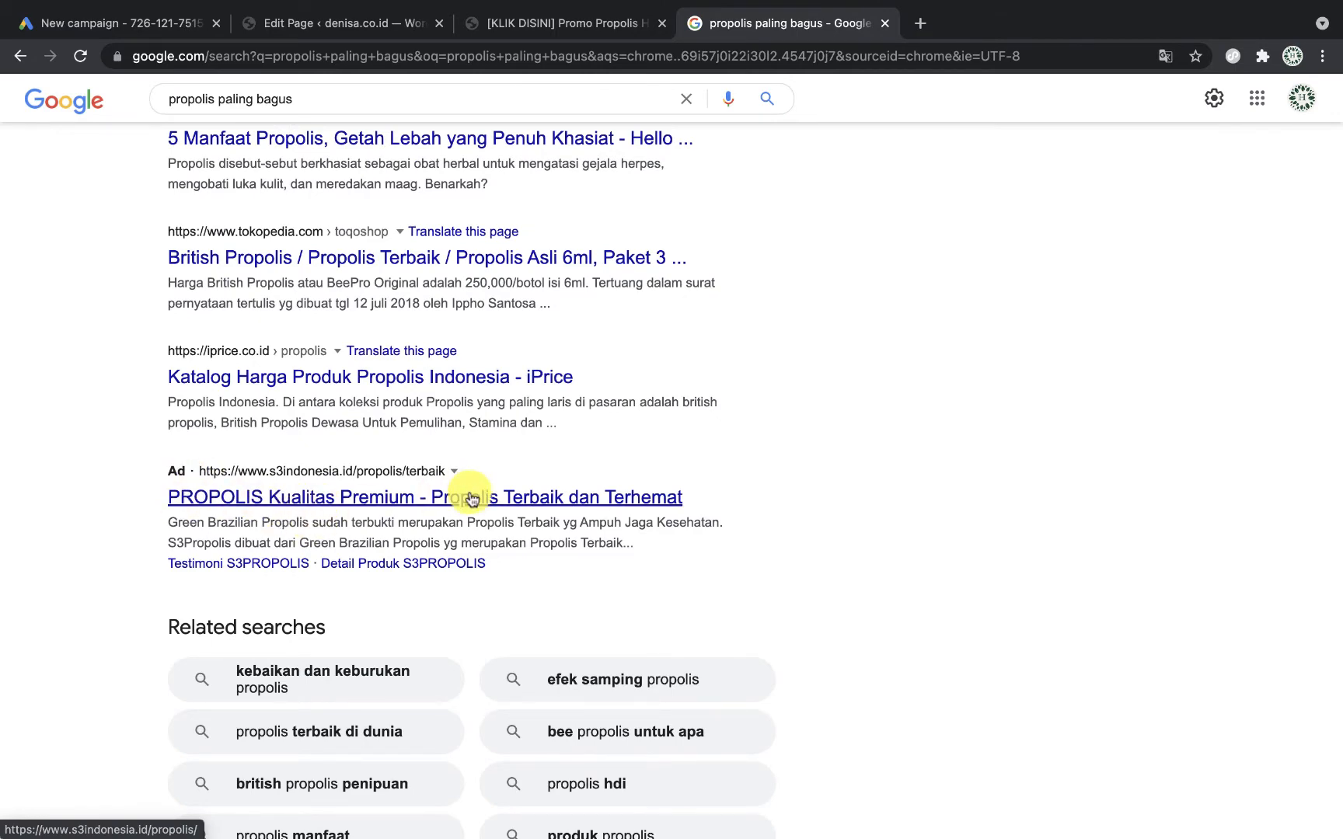
{"action": "scroll", "coordinate": [472, 498], "scroll_direction": "up", "scroll_amount": 5}
Step: Close the search, try the Search and Display campaign types, and open a new tab
{"action": "key", "text": "super+w"}
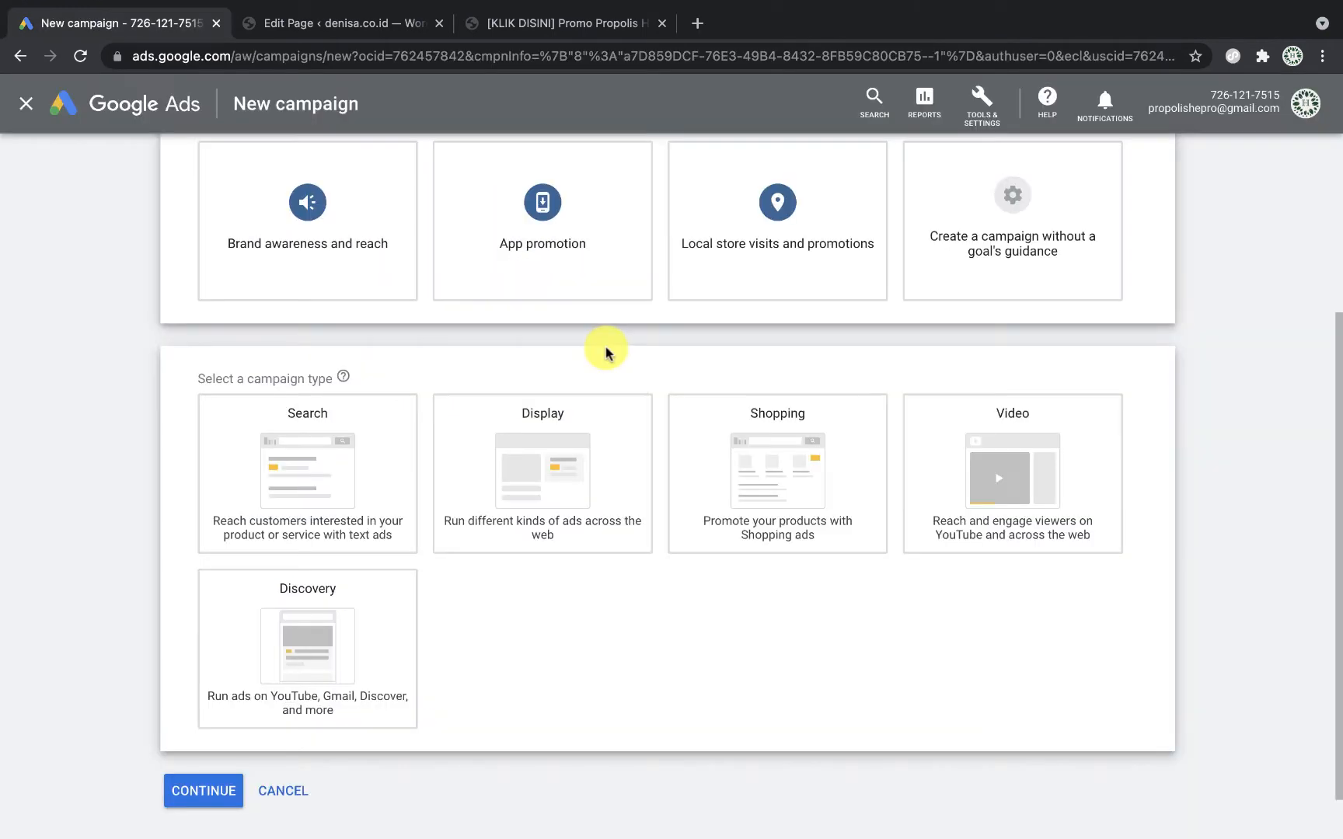
{"action": "left_click", "coordinate": [355, 487]}
{"action": "left_click", "coordinate": [547, 441]}
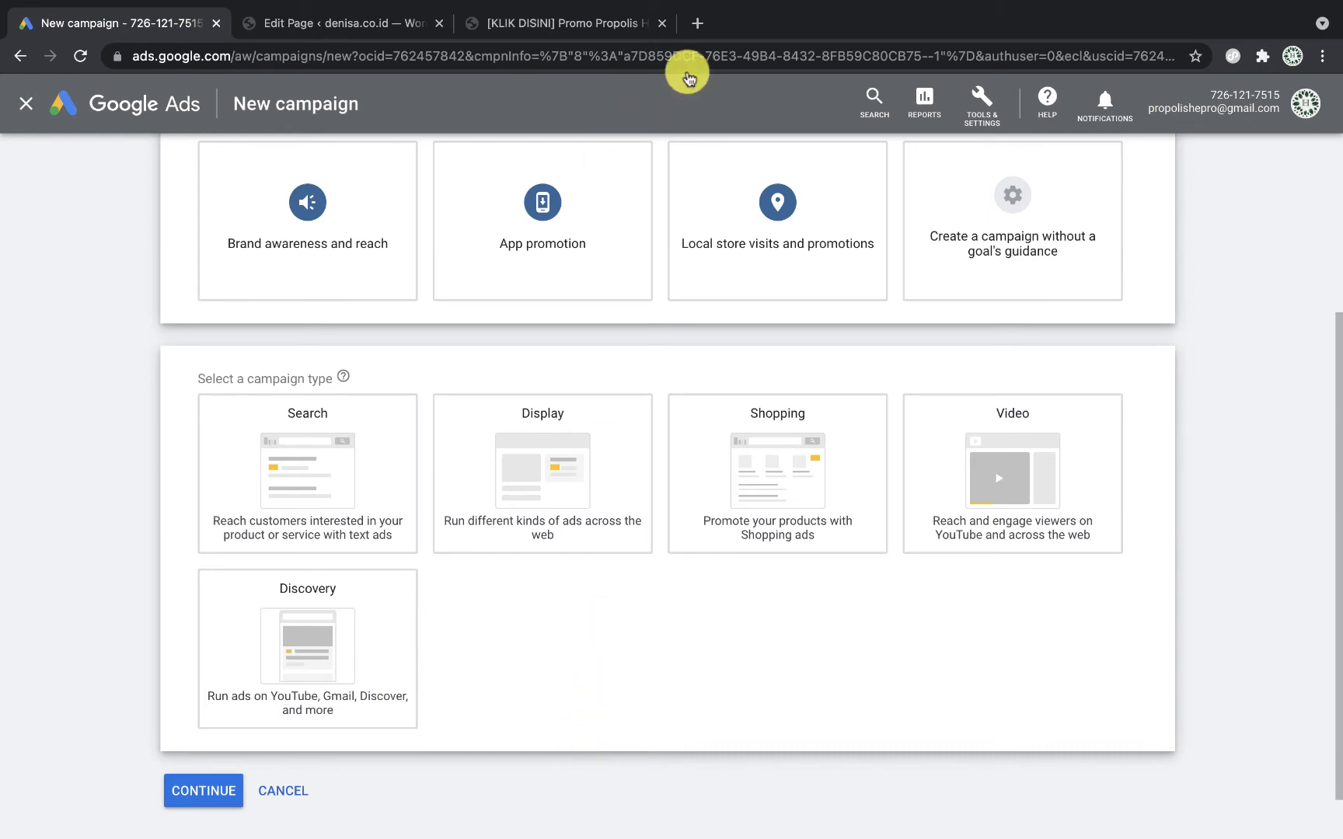
{"action": "left_click", "coordinate": [697, 23]}
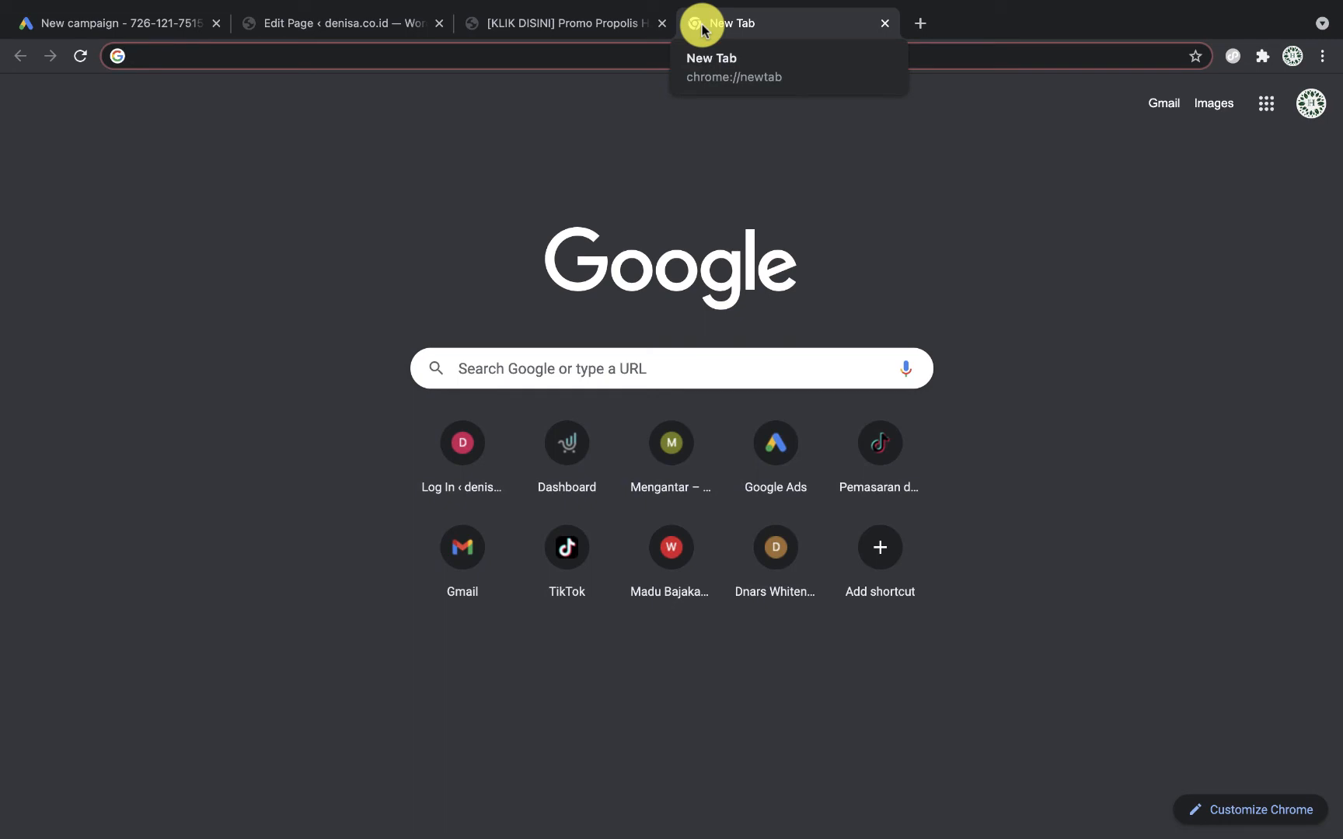
Step: Search 'pengobatan diabetes' and open the hellosehat.com '9 Jenis Obat Diabetes' article
{"action": "type", "text": "pengobatan "}
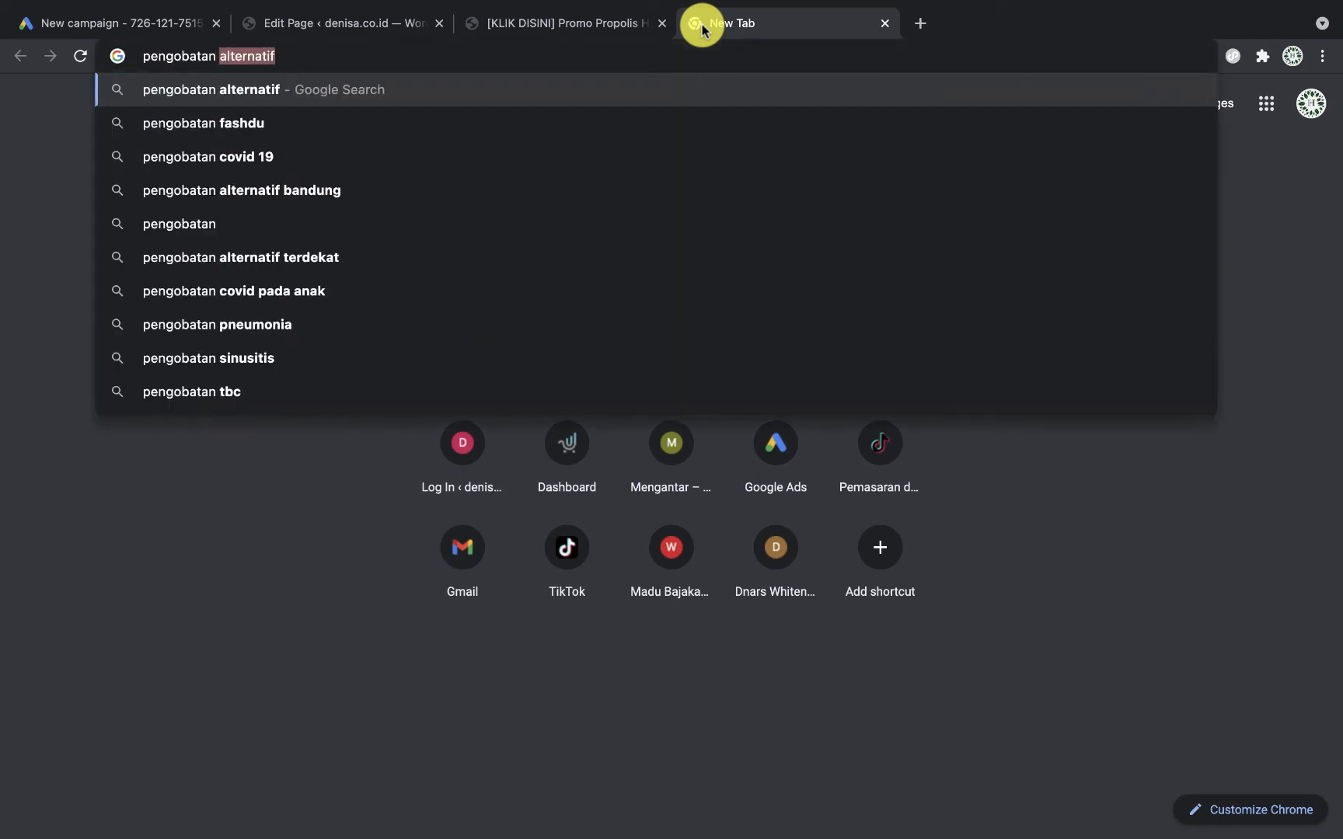
{"action": "type", "text": "diab"}
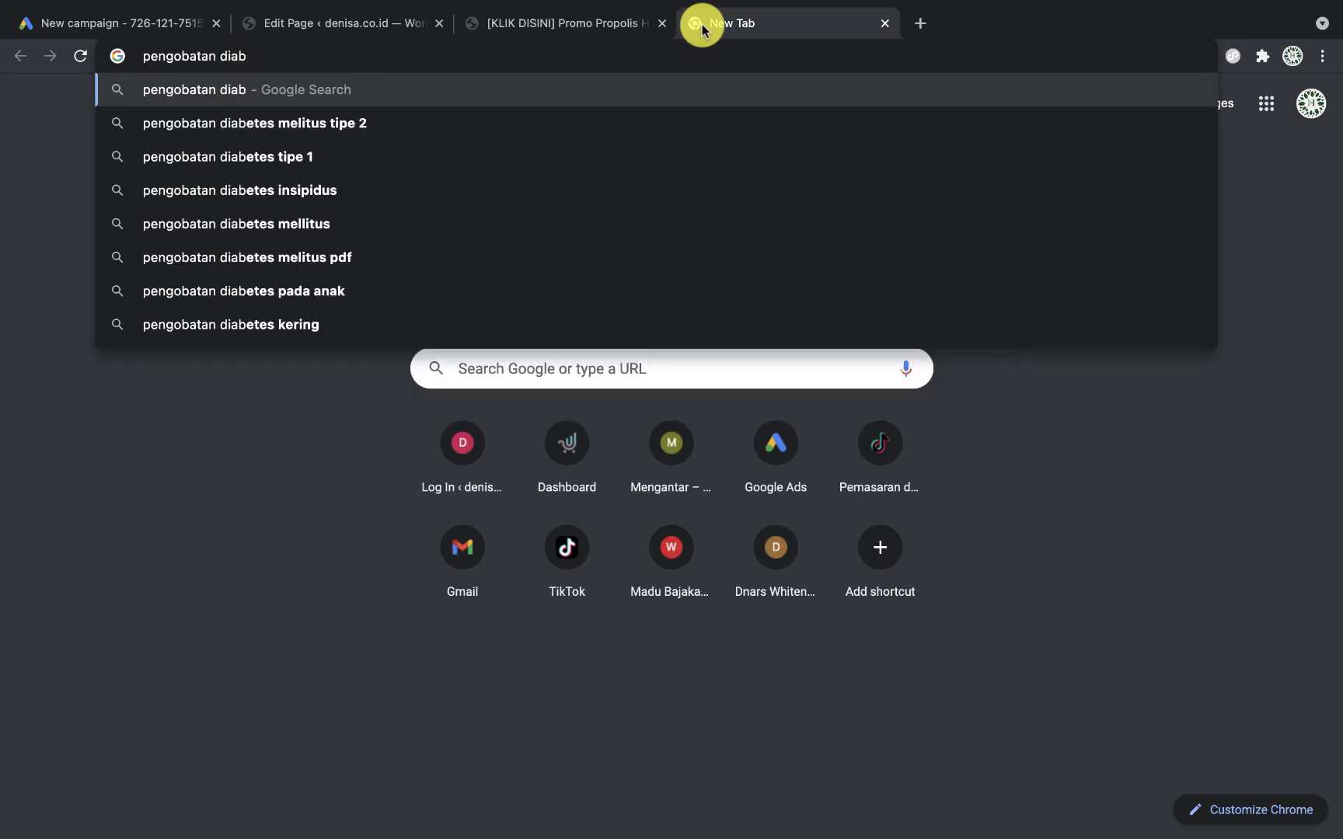
{"action": "key", "text": "BackSpace"}
{"action": "type", "text": "betes"}
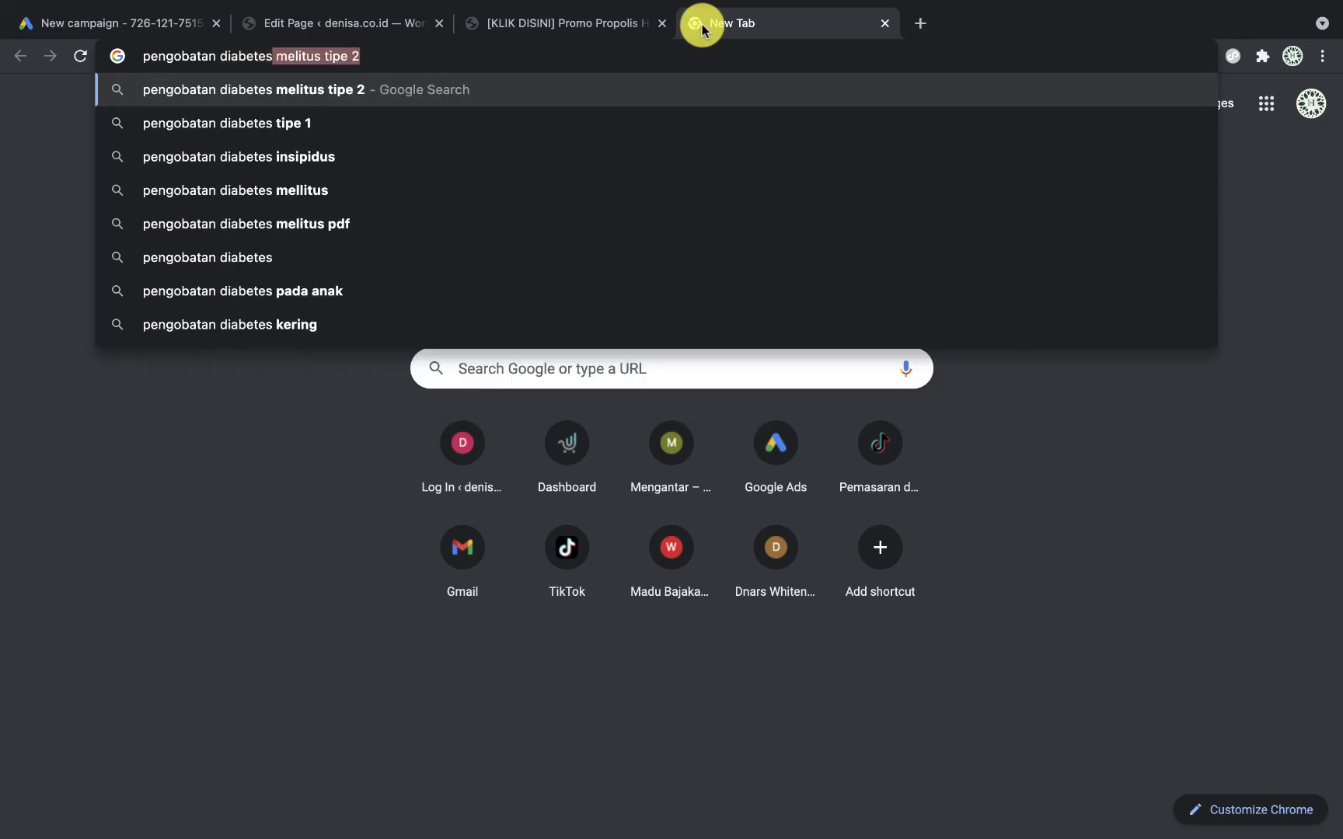
{"action": "key", "text": "BackSpace"}
{"action": "key", "text": "Return"}
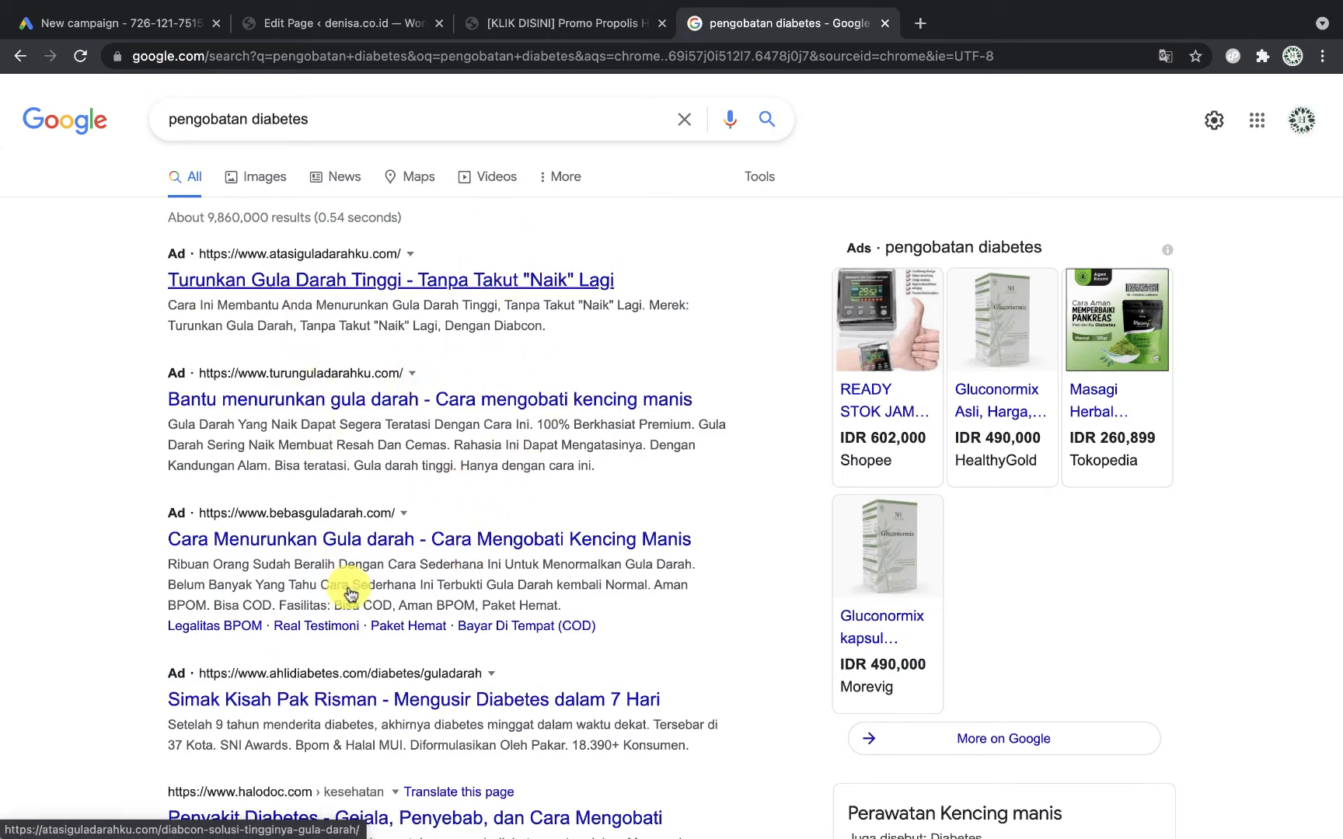
{"action": "scroll", "coordinate": [350, 596], "scroll_direction": "down", "scroll_amount": 5}
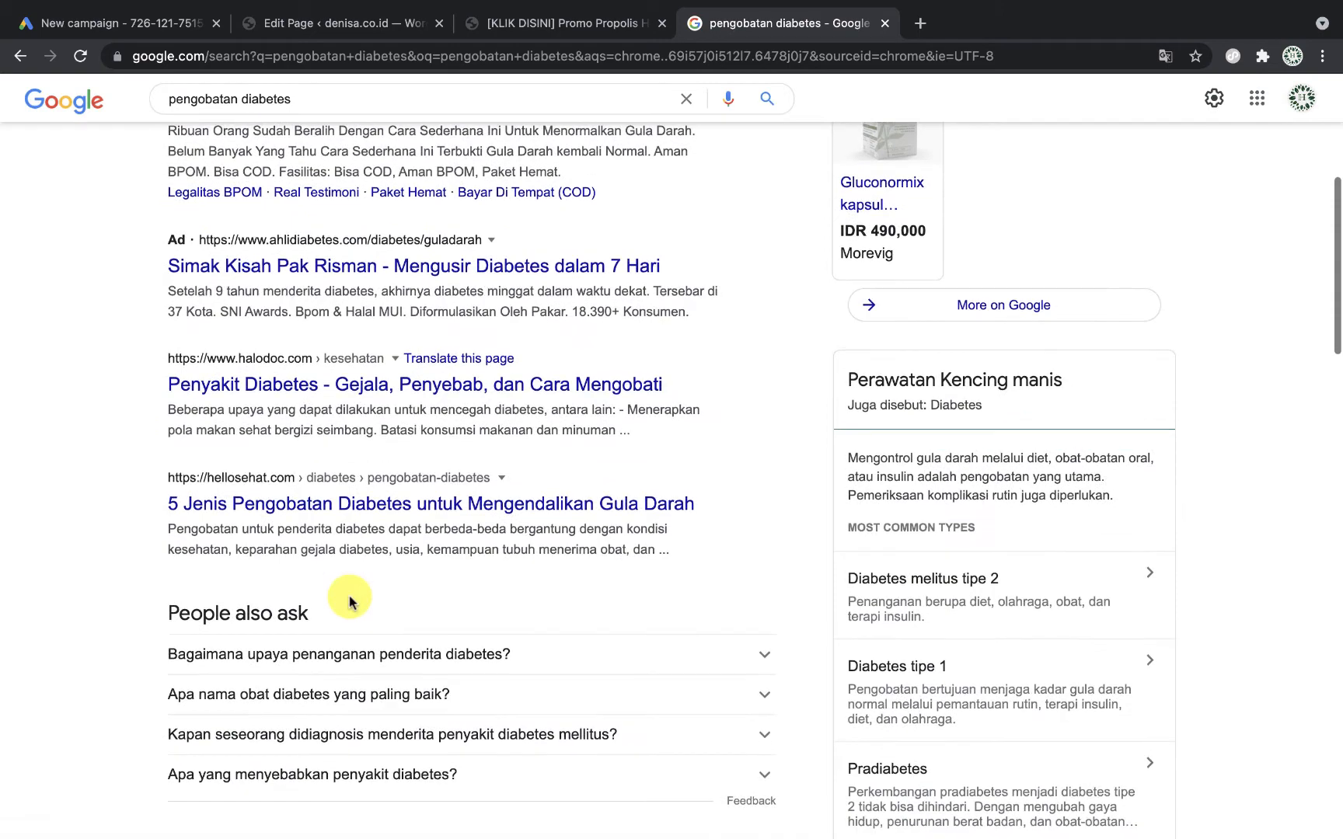
{"action": "scroll", "coordinate": [350, 597], "scroll_direction": "up", "scroll_amount": 1}
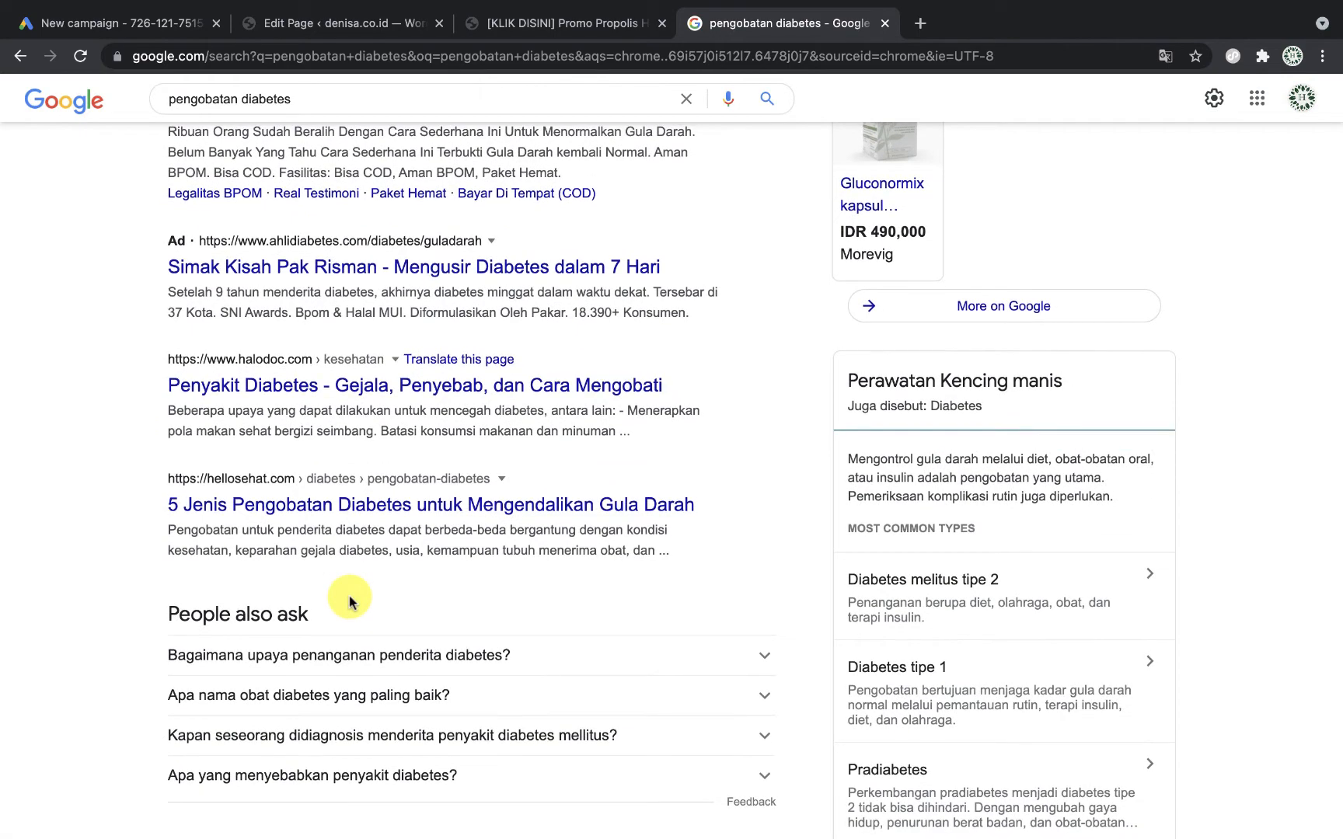
{"action": "scroll", "coordinate": [350, 601], "scroll_direction": "down", "scroll_amount": 8}
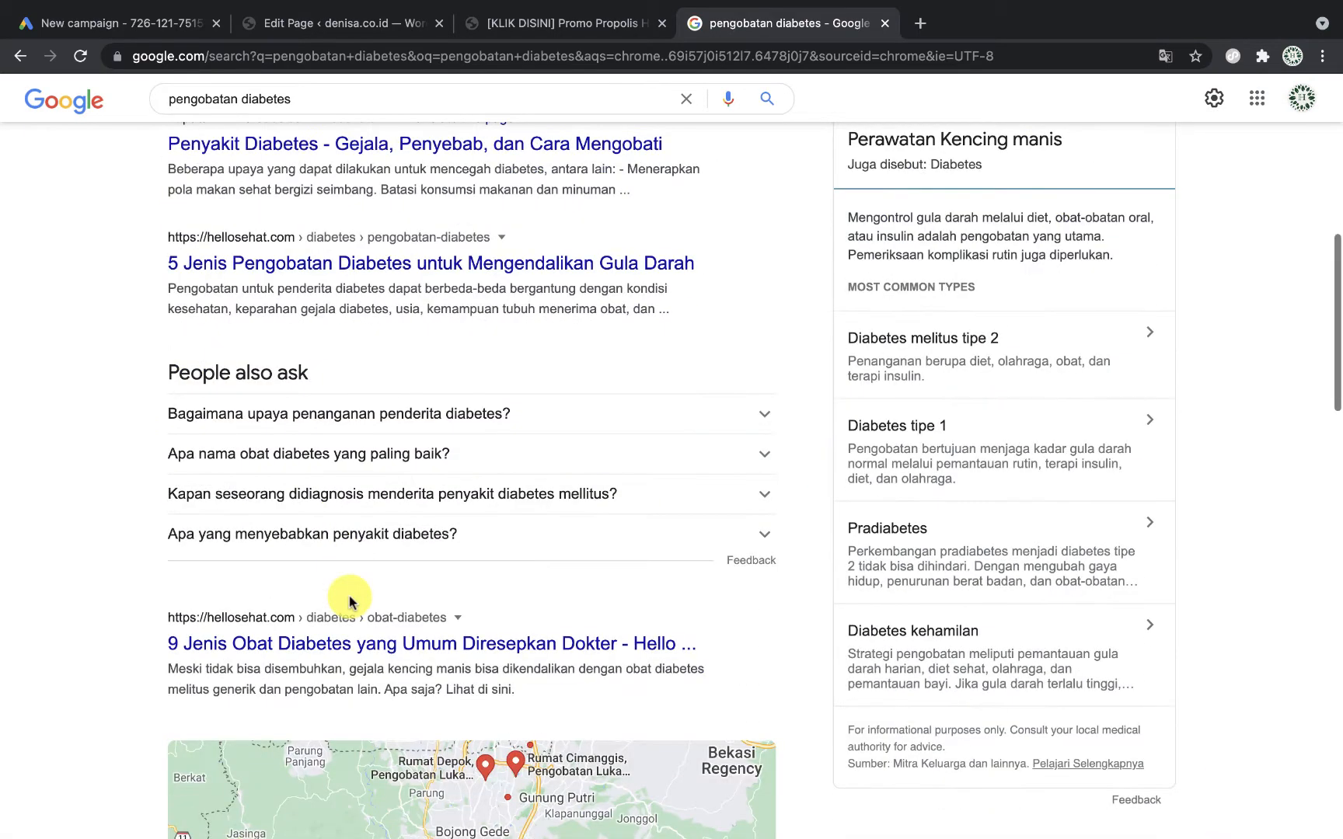
{"action": "scroll", "coordinate": [351, 602], "scroll_direction": "up", "scroll_amount": 2}
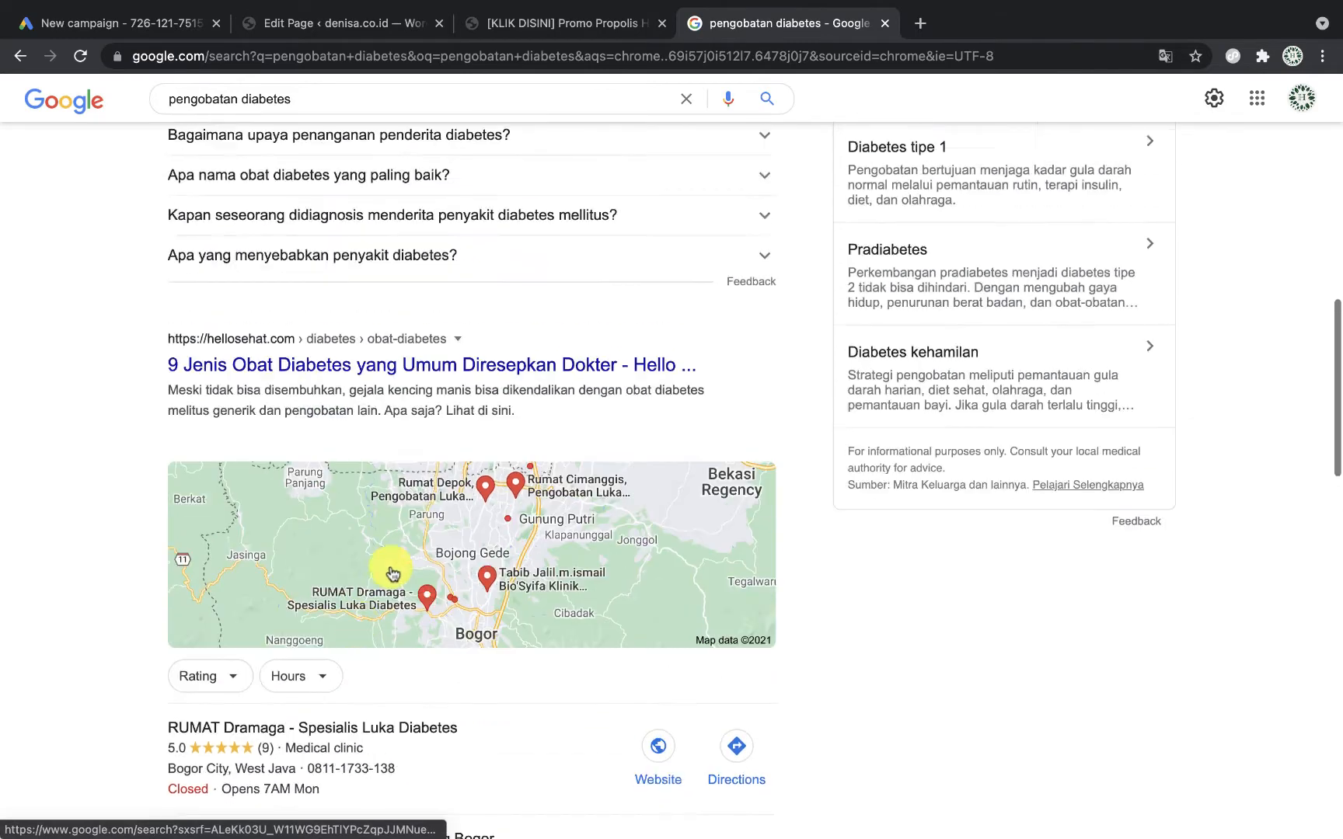
{"action": "left_click", "coordinate": [577, 392]}
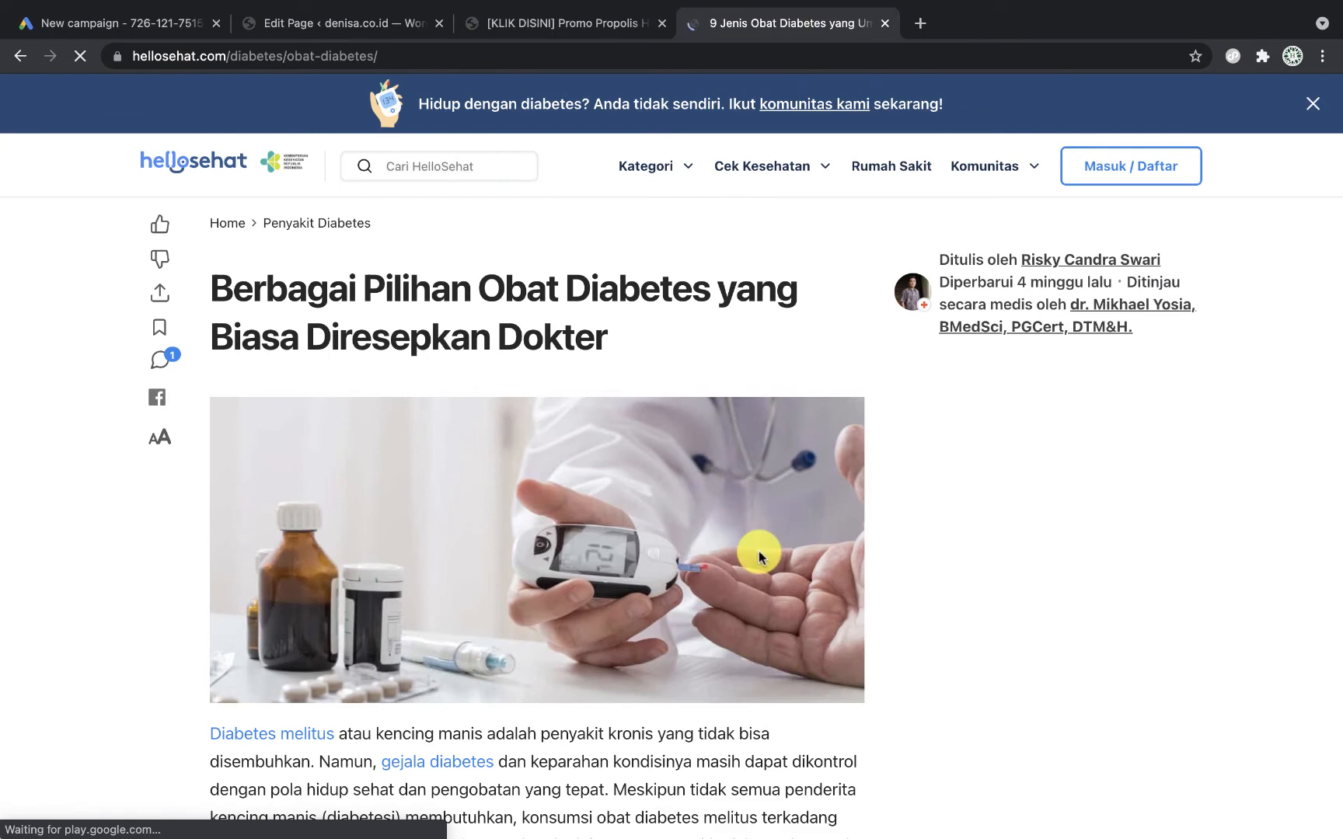
Step: Read through the HelloSehat diabetes medicines article after dismissing its Google sign-in prompt
{"action": "scroll", "coordinate": [759, 555], "scroll_direction": "down", "scroll_amount": 3}
{"action": "scroll", "coordinate": [760, 552], "scroll_direction": "up", "scroll_amount": 3}
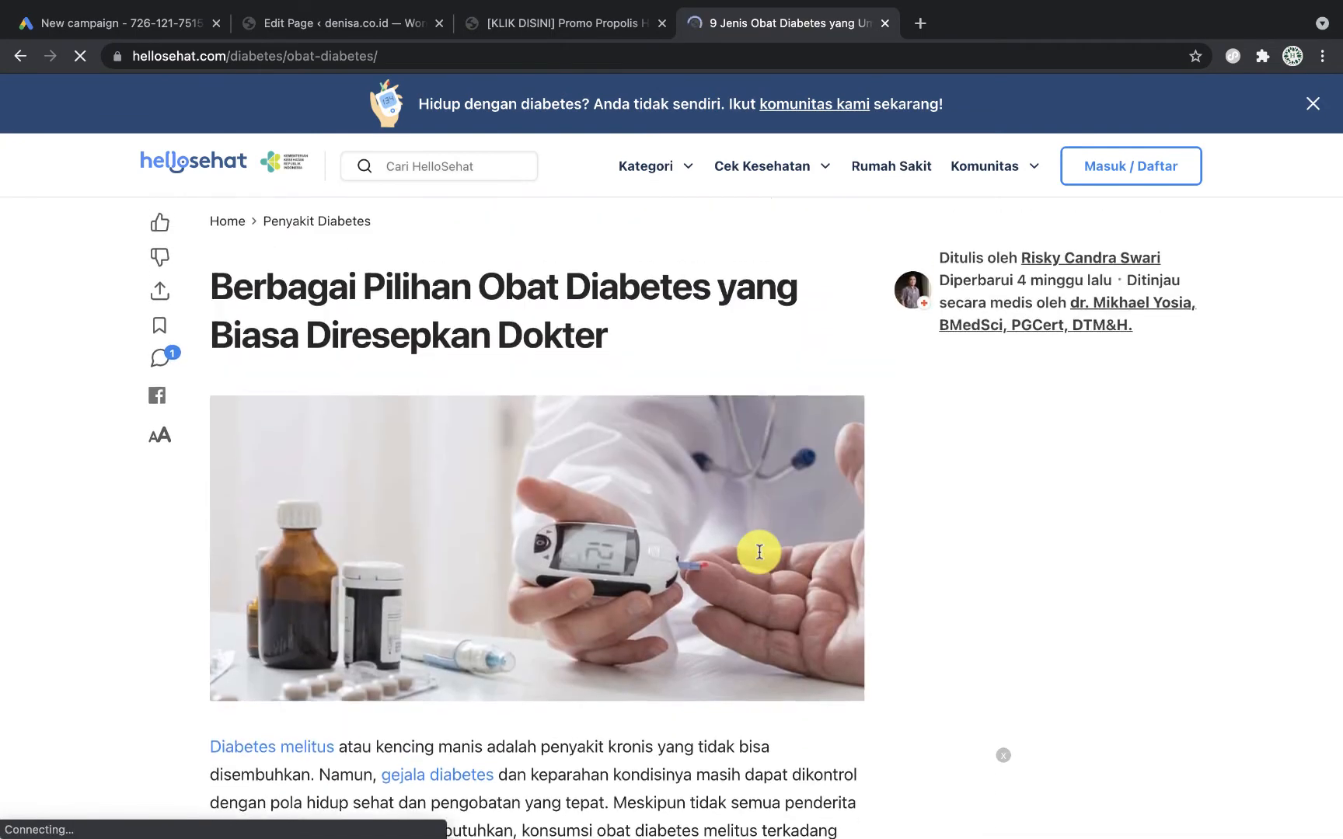
{"action": "scroll", "coordinate": [759, 553], "scroll_direction": "down", "scroll_amount": 4}
{"action": "scroll", "coordinate": [760, 553], "scroll_direction": "down", "scroll_amount": 5}
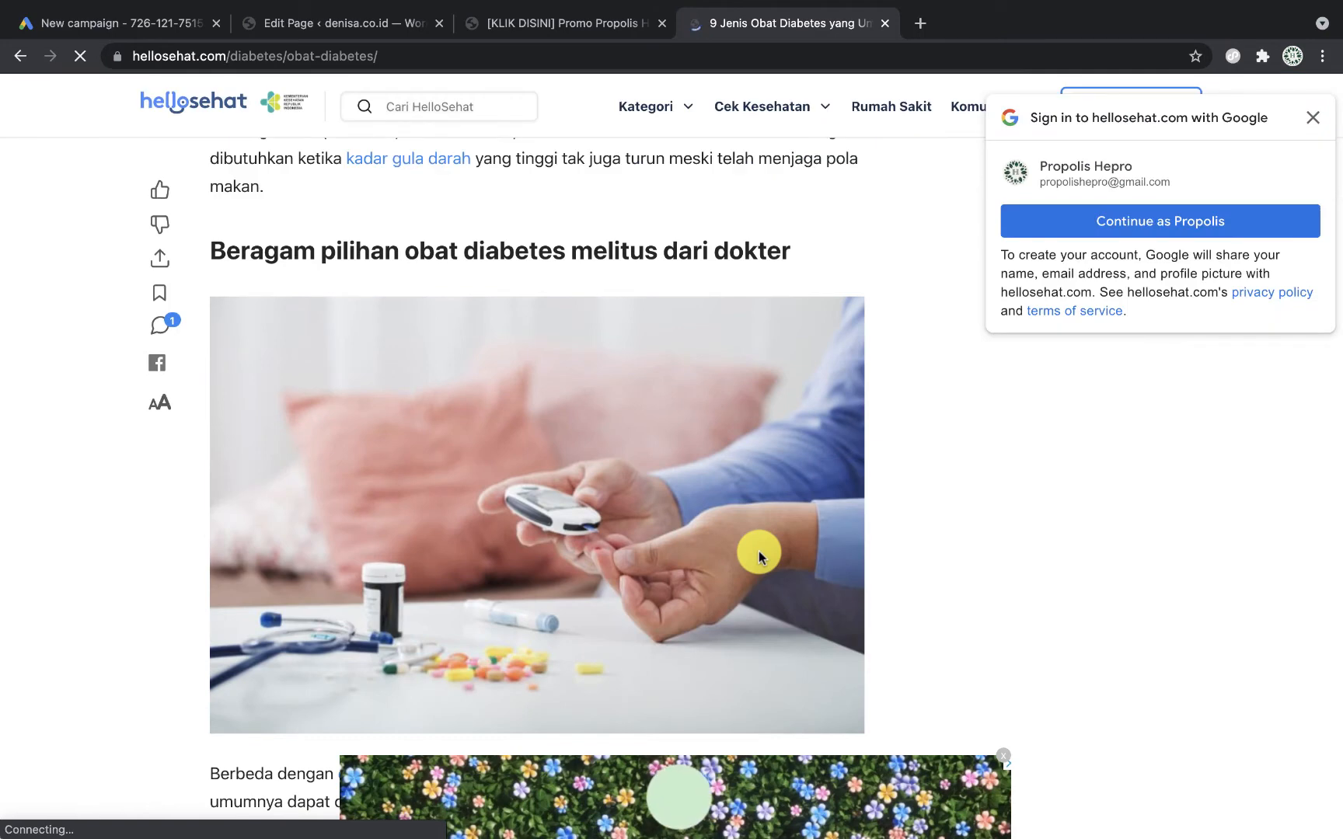
{"action": "scroll", "coordinate": [760, 555], "scroll_direction": "up", "scroll_amount": 2}
{"action": "scroll", "coordinate": [759, 556], "scroll_direction": "up", "scroll_amount": 6}
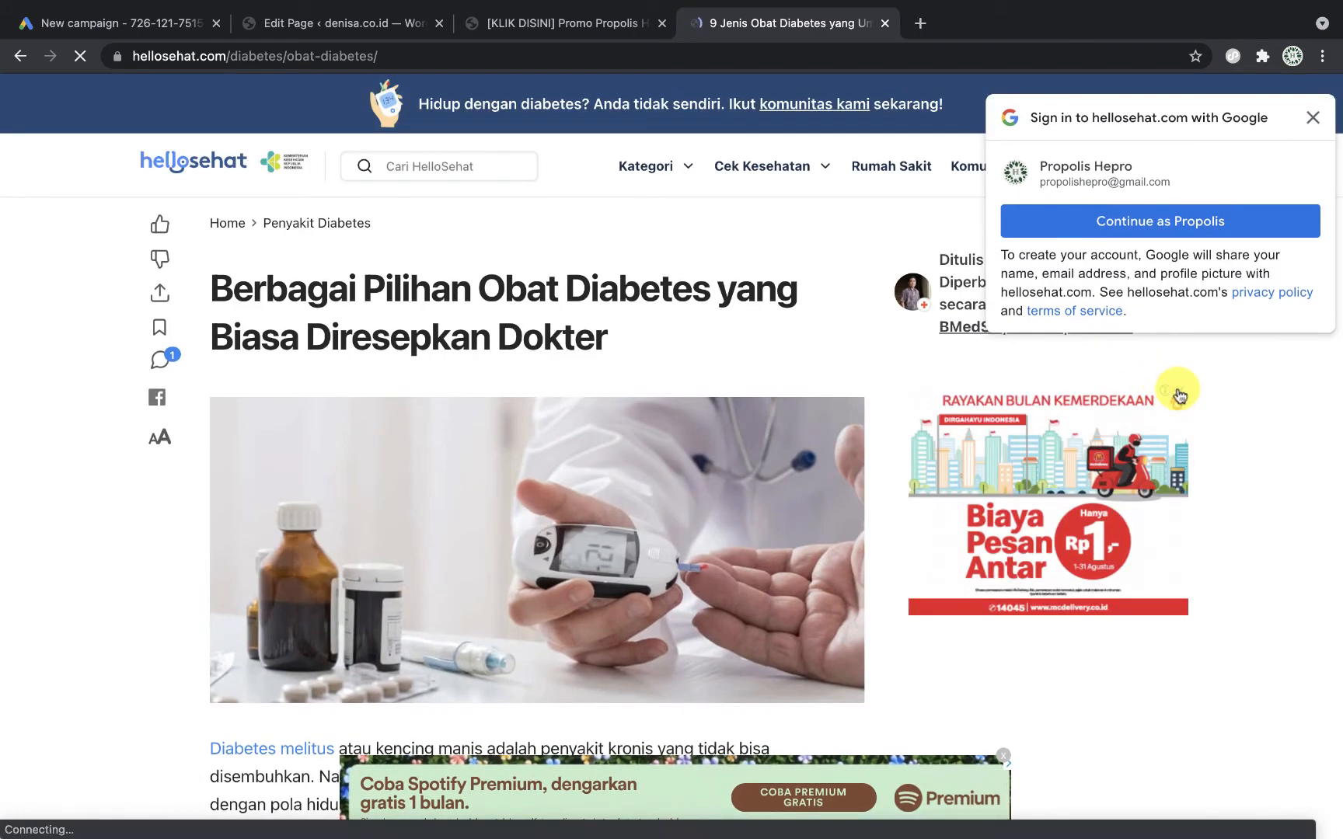
{"action": "left_click", "coordinate": [1312, 122]}
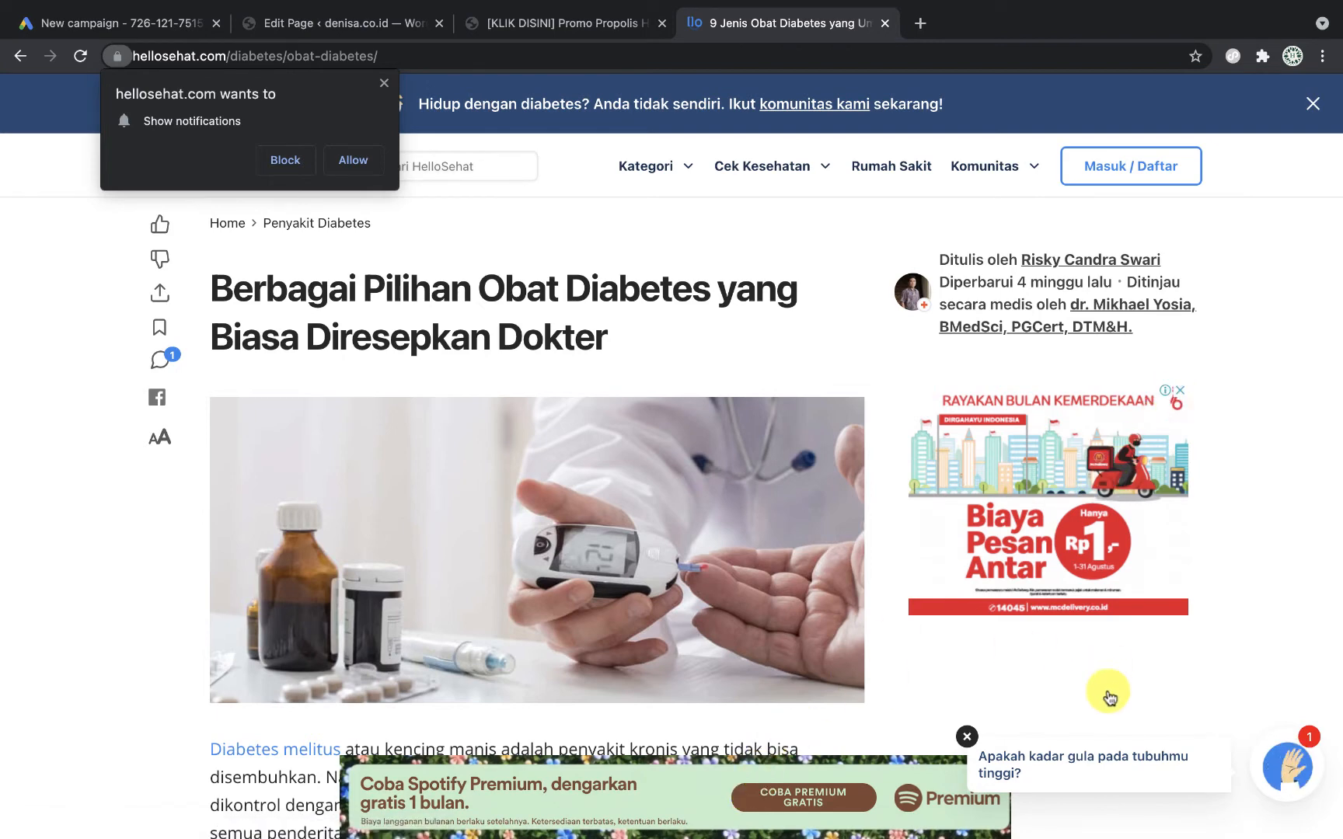
{"action": "scroll", "coordinate": [707, 571], "scroll_direction": "down", "scroll_amount": 10}
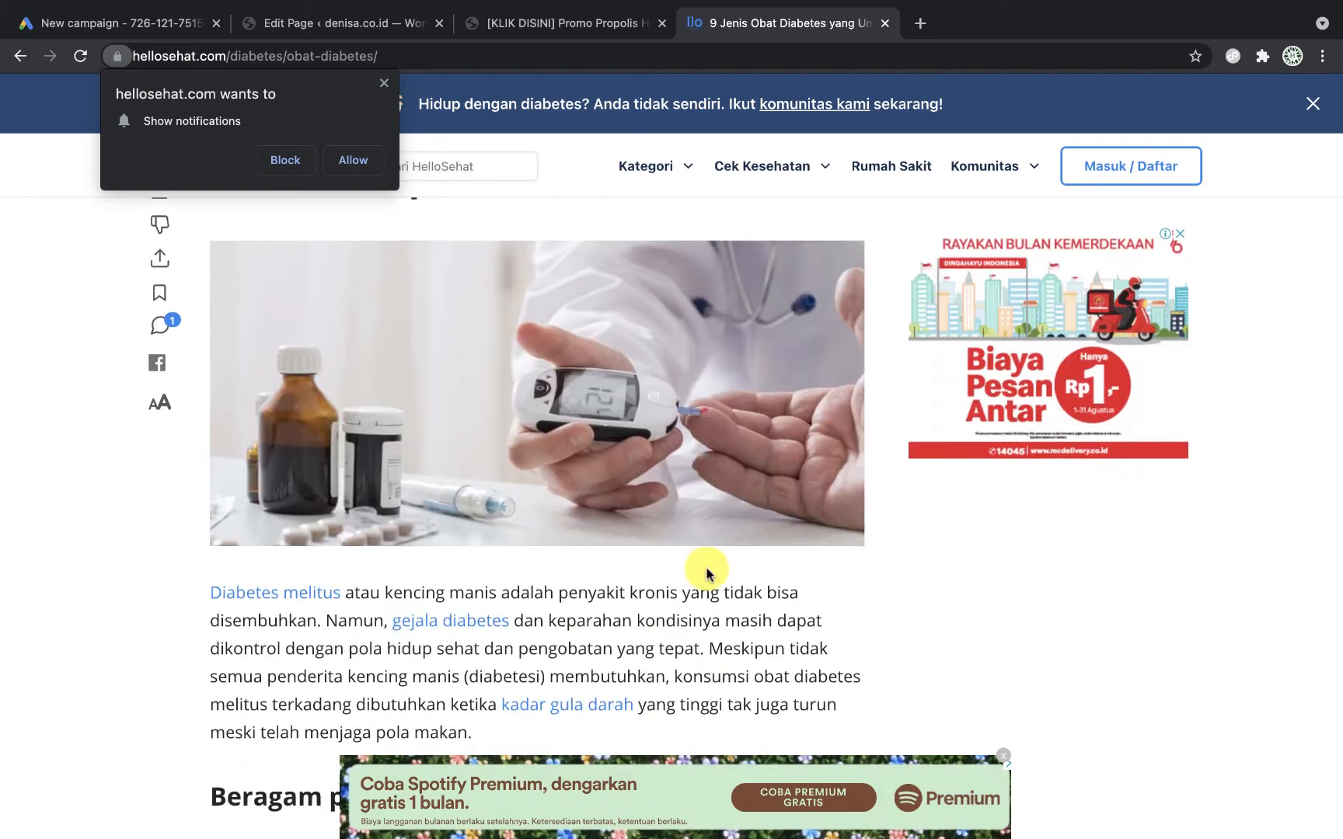
{"action": "scroll", "coordinate": [708, 571], "scroll_direction": "down", "scroll_amount": 20}
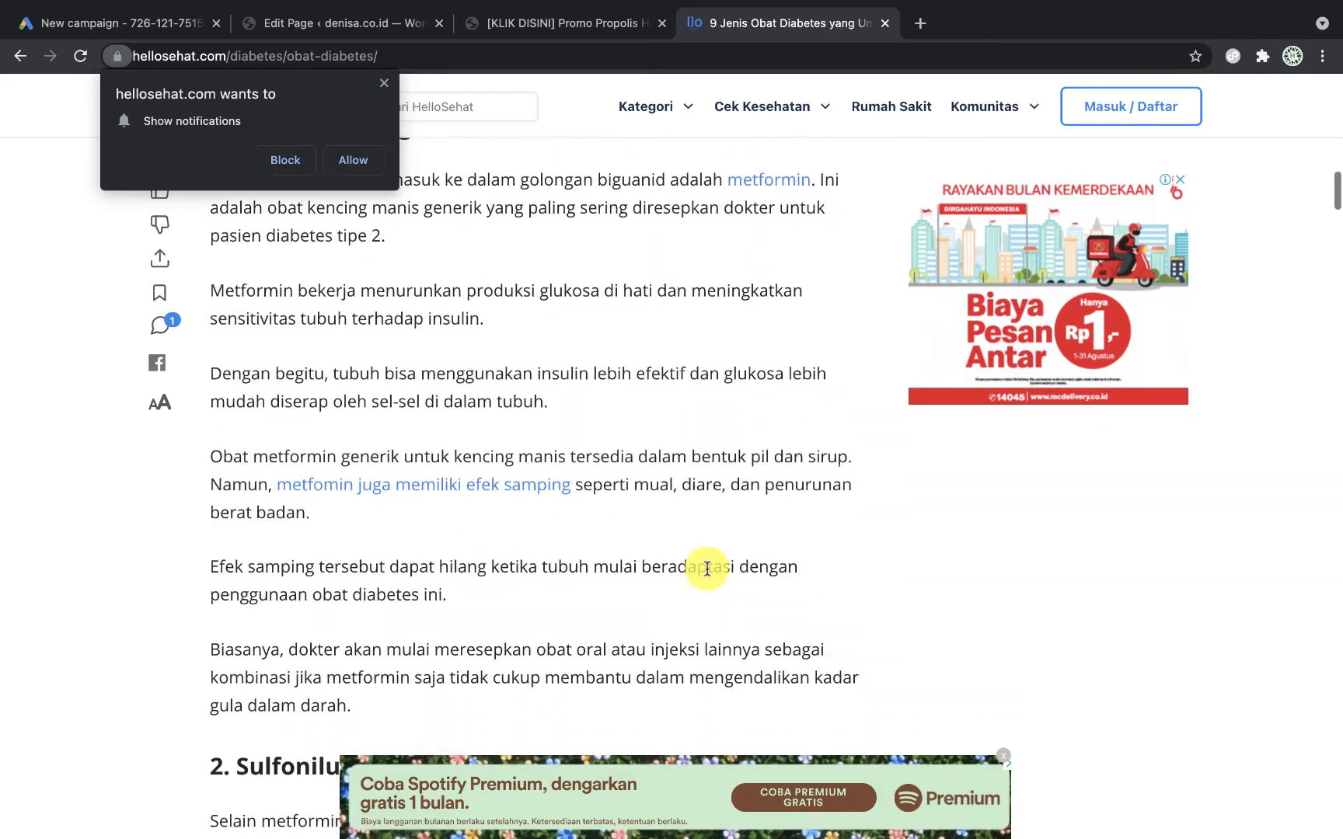
{"action": "scroll", "coordinate": [707, 569], "scroll_direction": "down", "scroll_amount": 15}
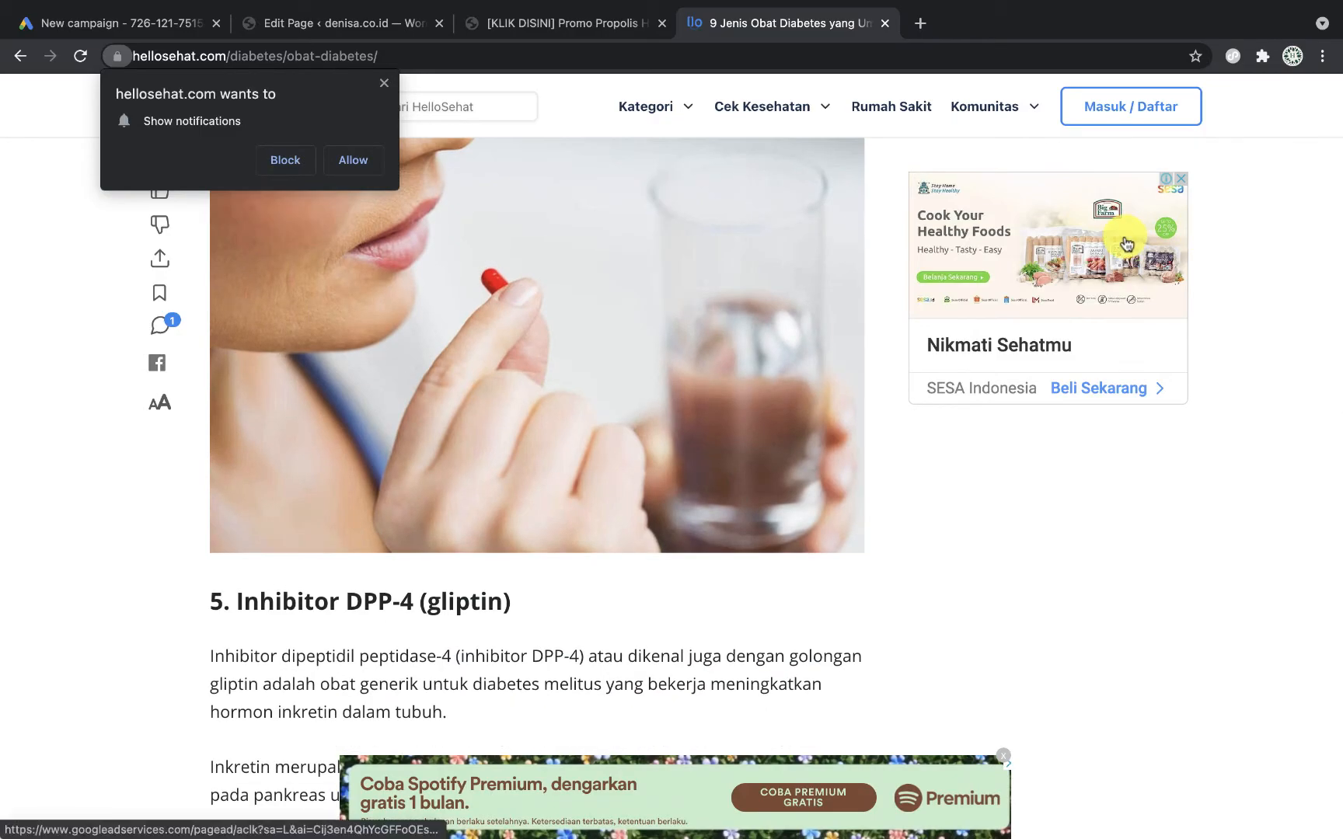
{"action": "scroll", "coordinate": [805, 645], "scroll_direction": "down", "scroll_amount": 10}
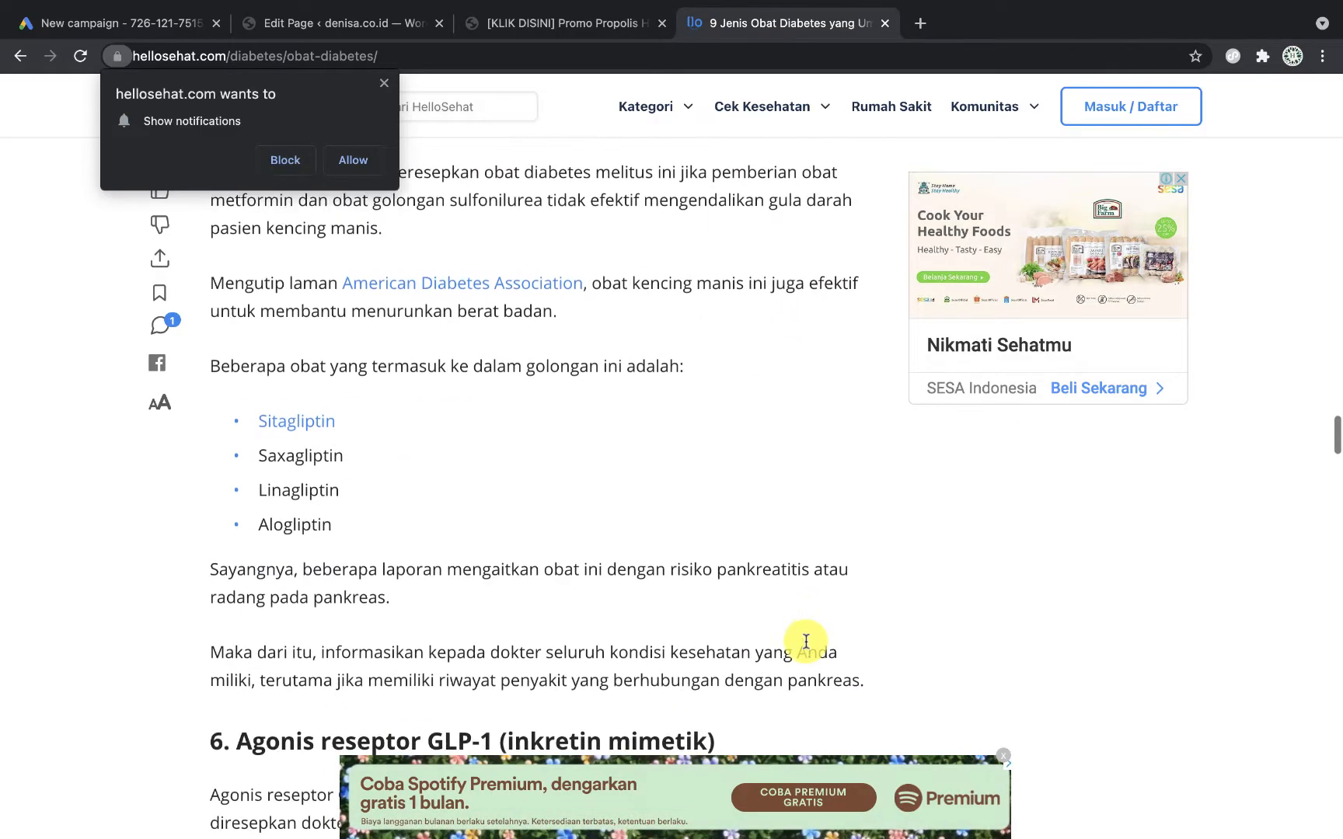
{"action": "scroll", "coordinate": [805, 645], "scroll_direction": "up", "scroll_amount": 12}
{"action": "scroll", "coordinate": [805, 645], "scroll_direction": "down", "scroll_amount": 10}
{"action": "scroll", "coordinate": [805, 591], "scroll_direction": "up", "scroll_amount": 3}
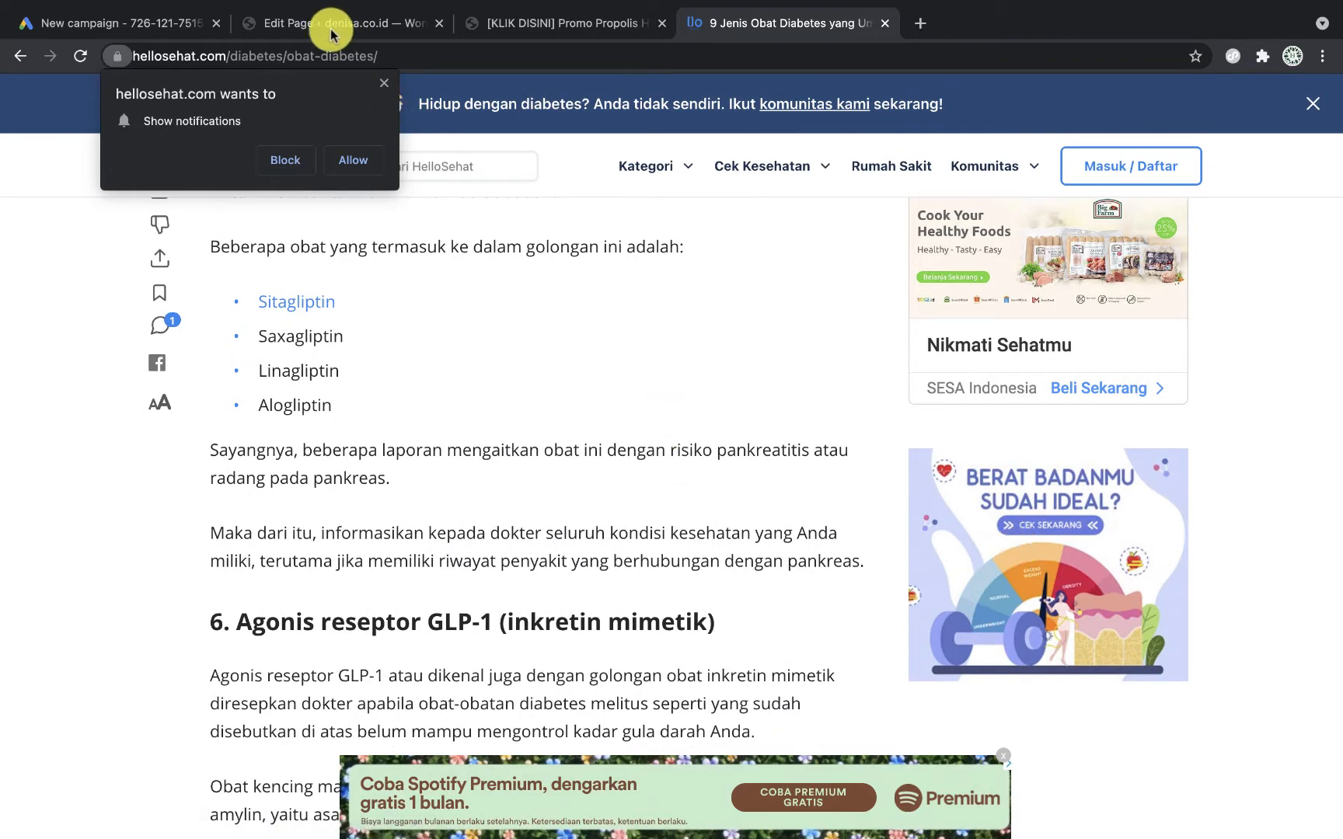
Step: Glance at the new Ads campaign, then return to the article and select its address bar
{"action": "left_click", "coordinate": [120, 27]}
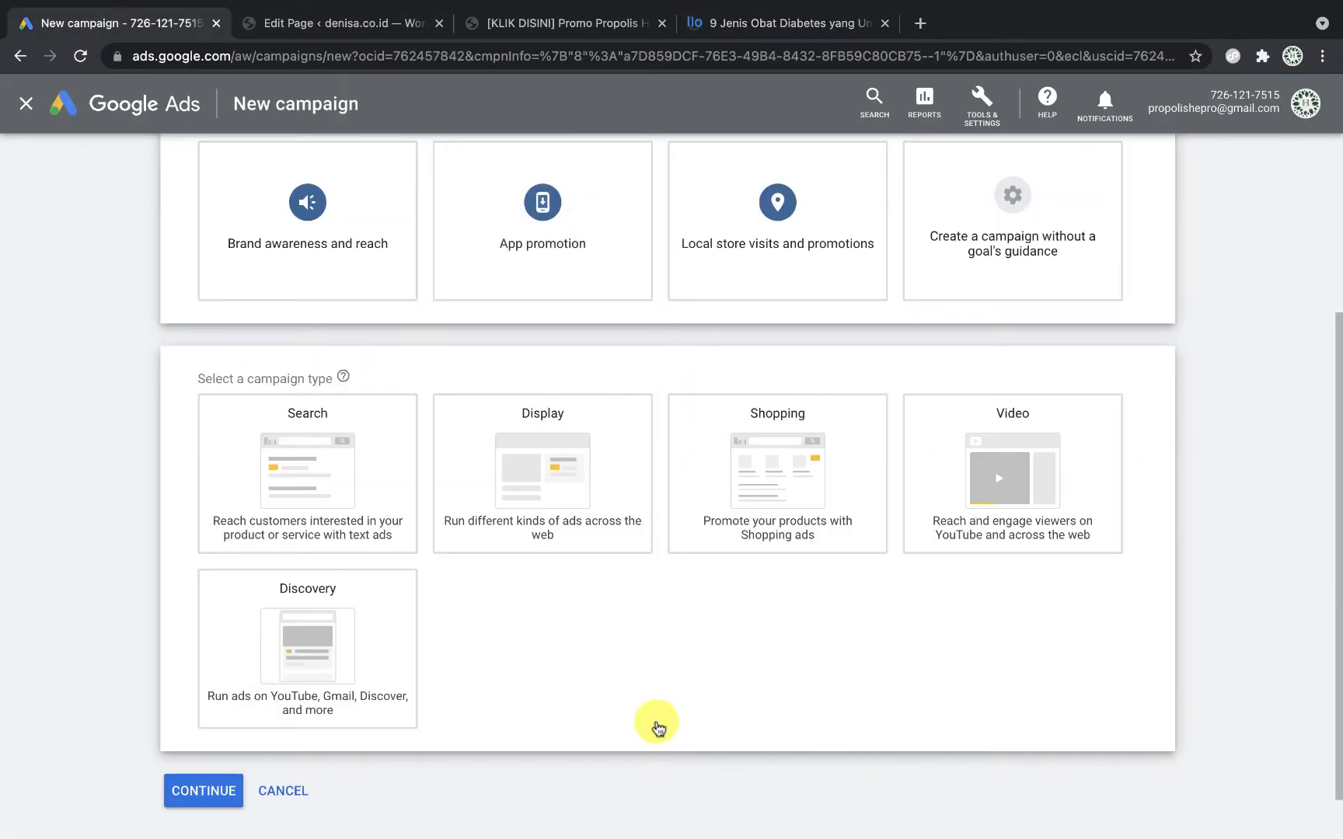
{"action": "left_click", "coordinate": [532, 481]}
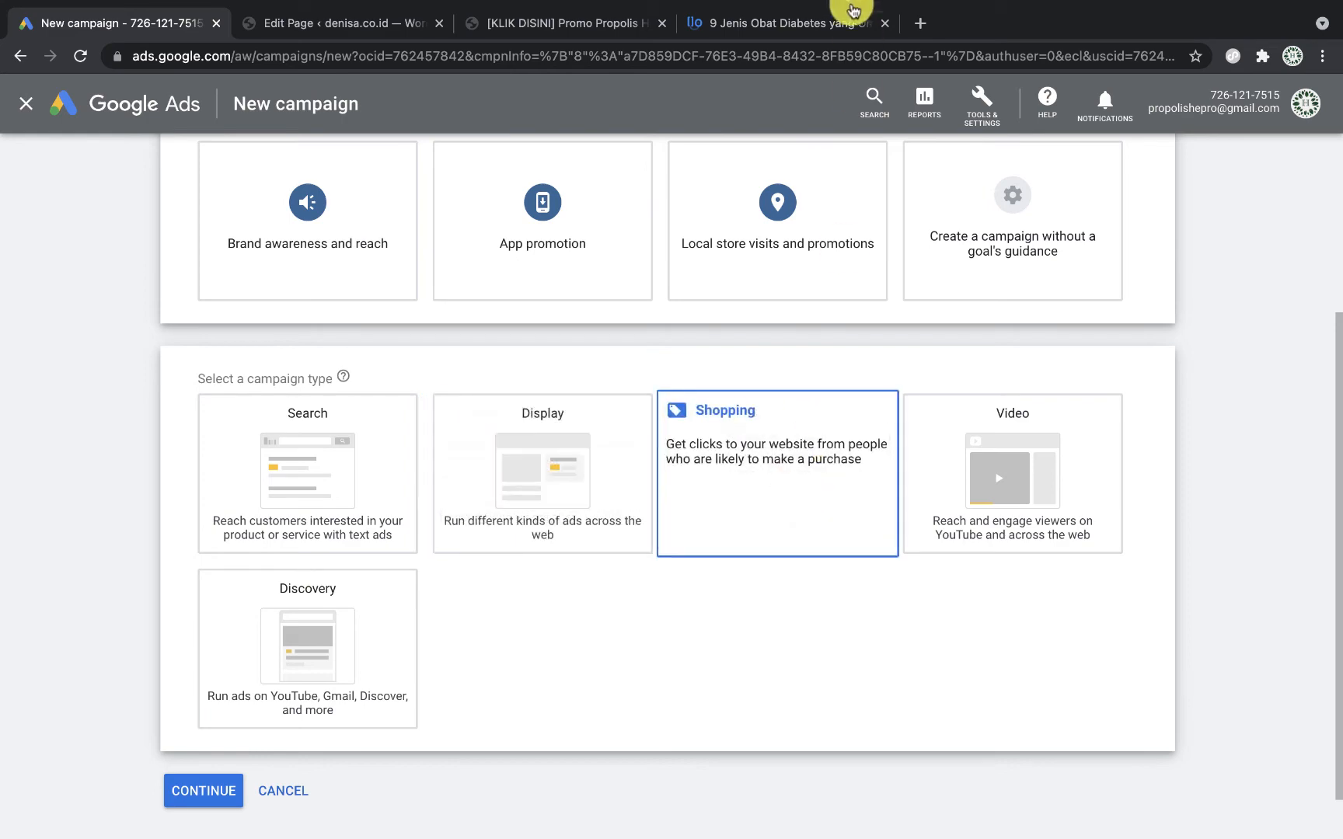
{"action": "left_click", "coordinate": [808, 31]}
{"action": "scroll", "coordinate": [780, 234], "scroll_direction": "up", "scroll_amount": 10}
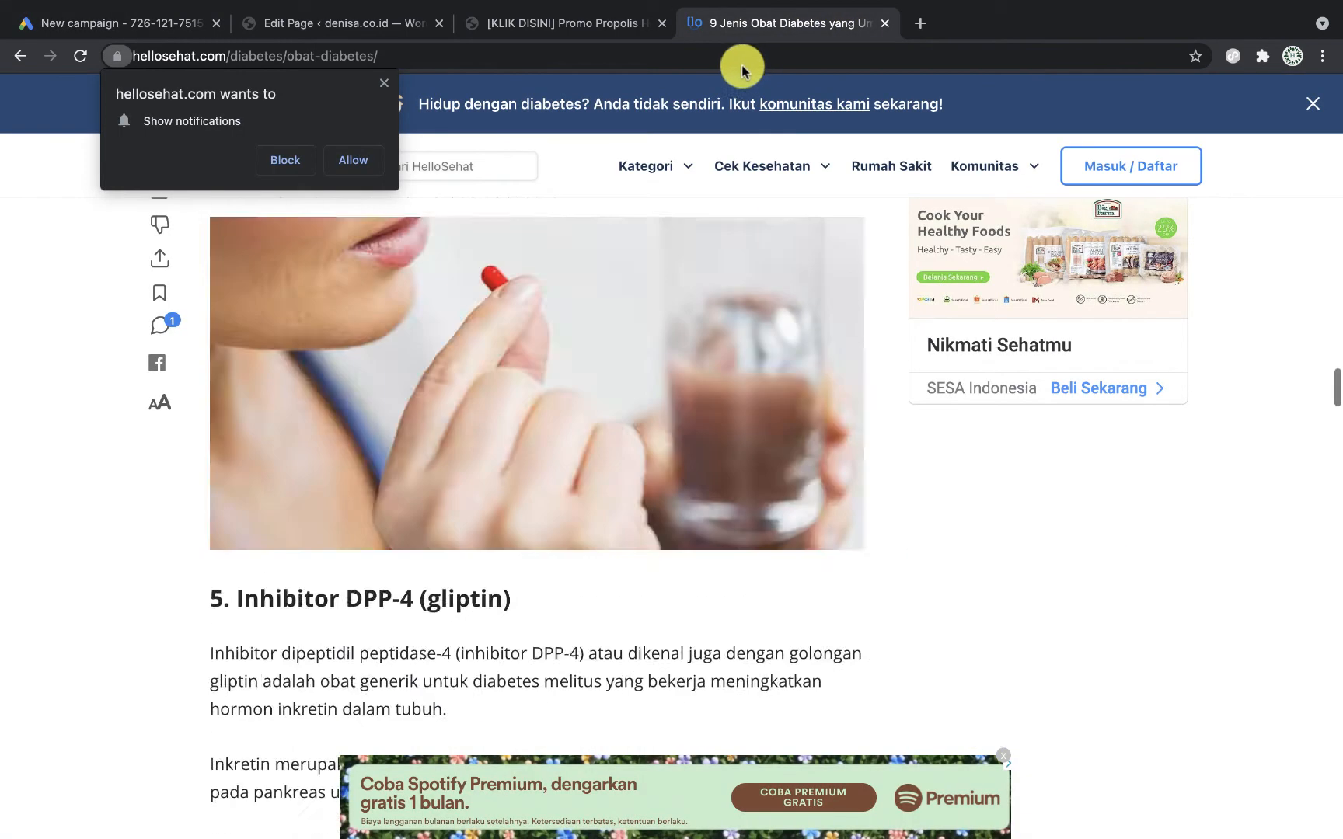
{"action": "left_click", "coordinate": [746, 53]}
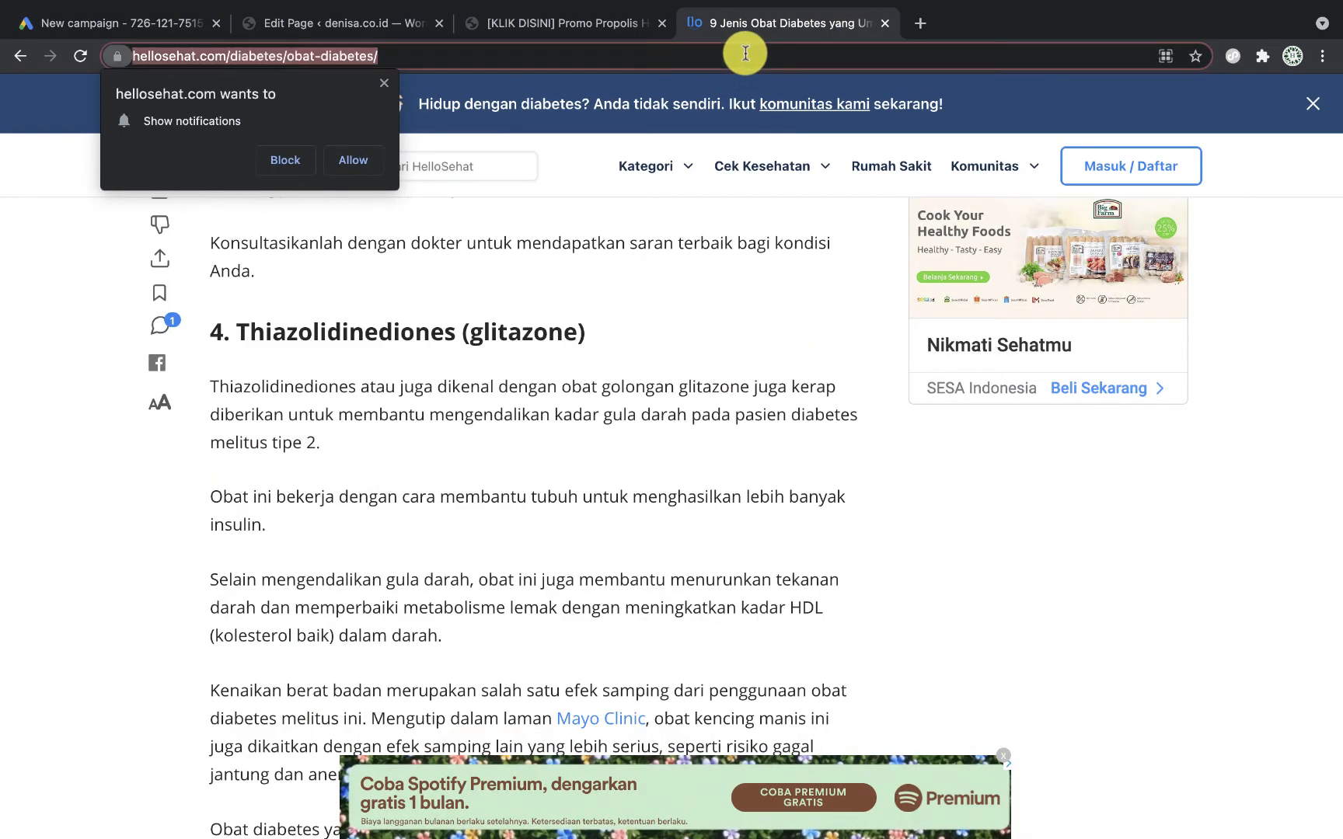
Step: Search Google for 'propolis', browse its Shopping listings, then go back to the campaign tab
{"action": "type", "text": "propolis"}
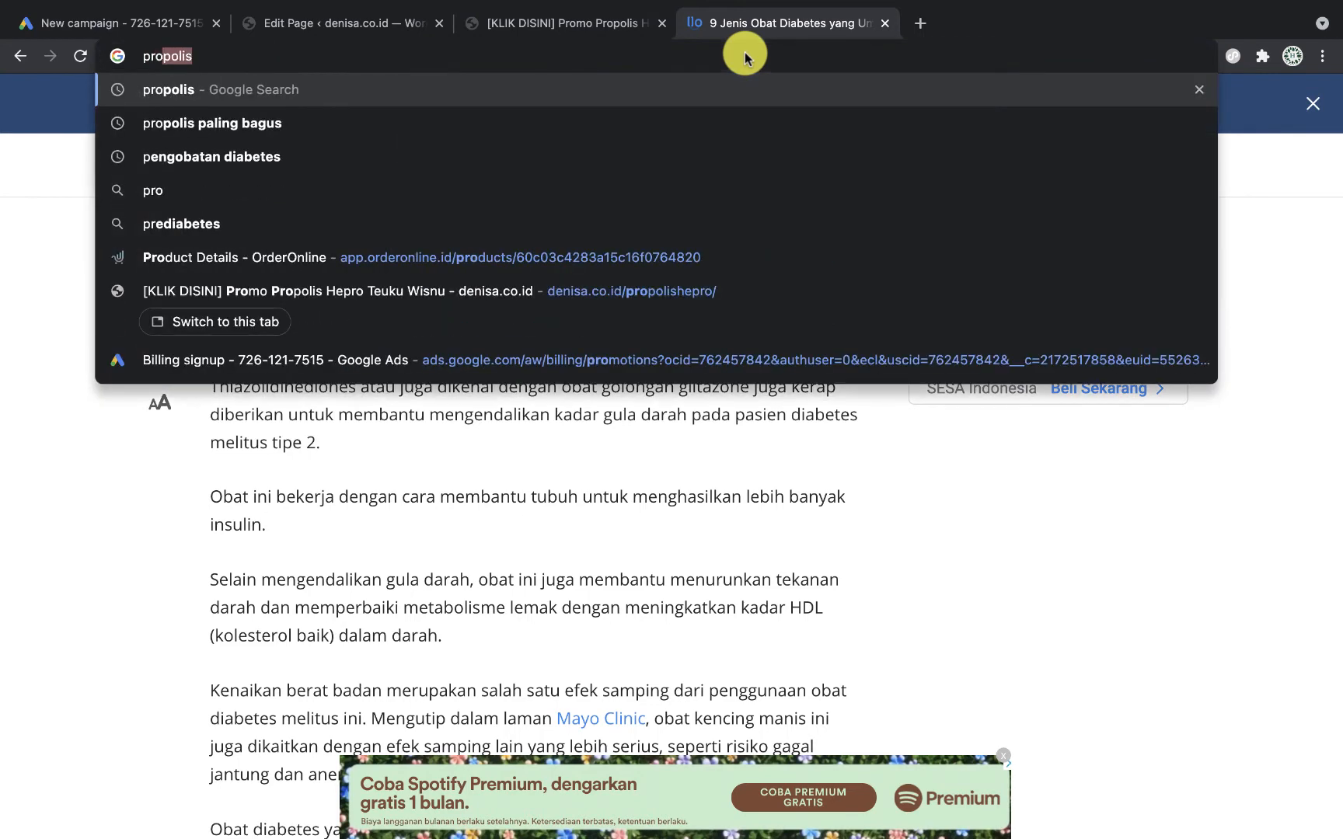
{"action": "key", "text": "Return"}
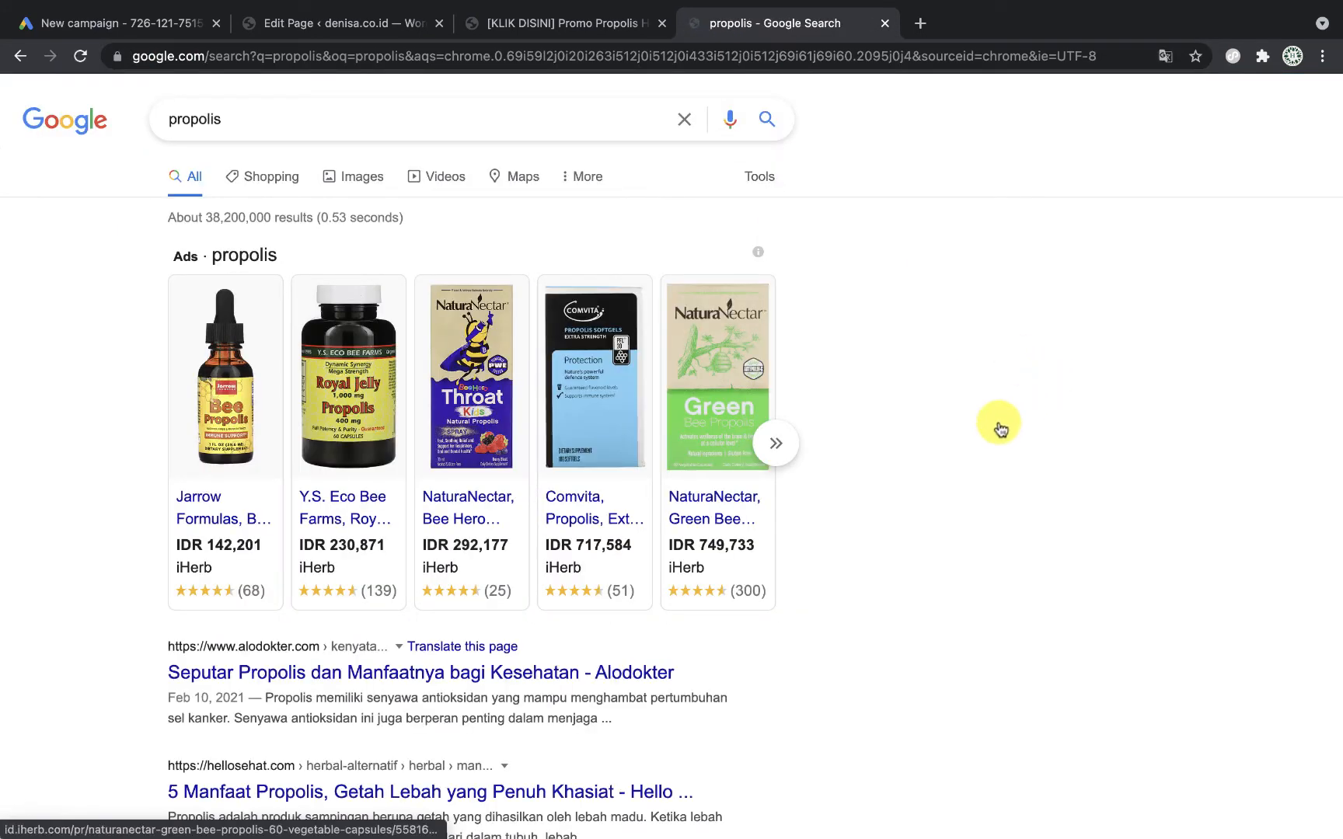
{"action": "left_click", "coordinate": [273, 178]}
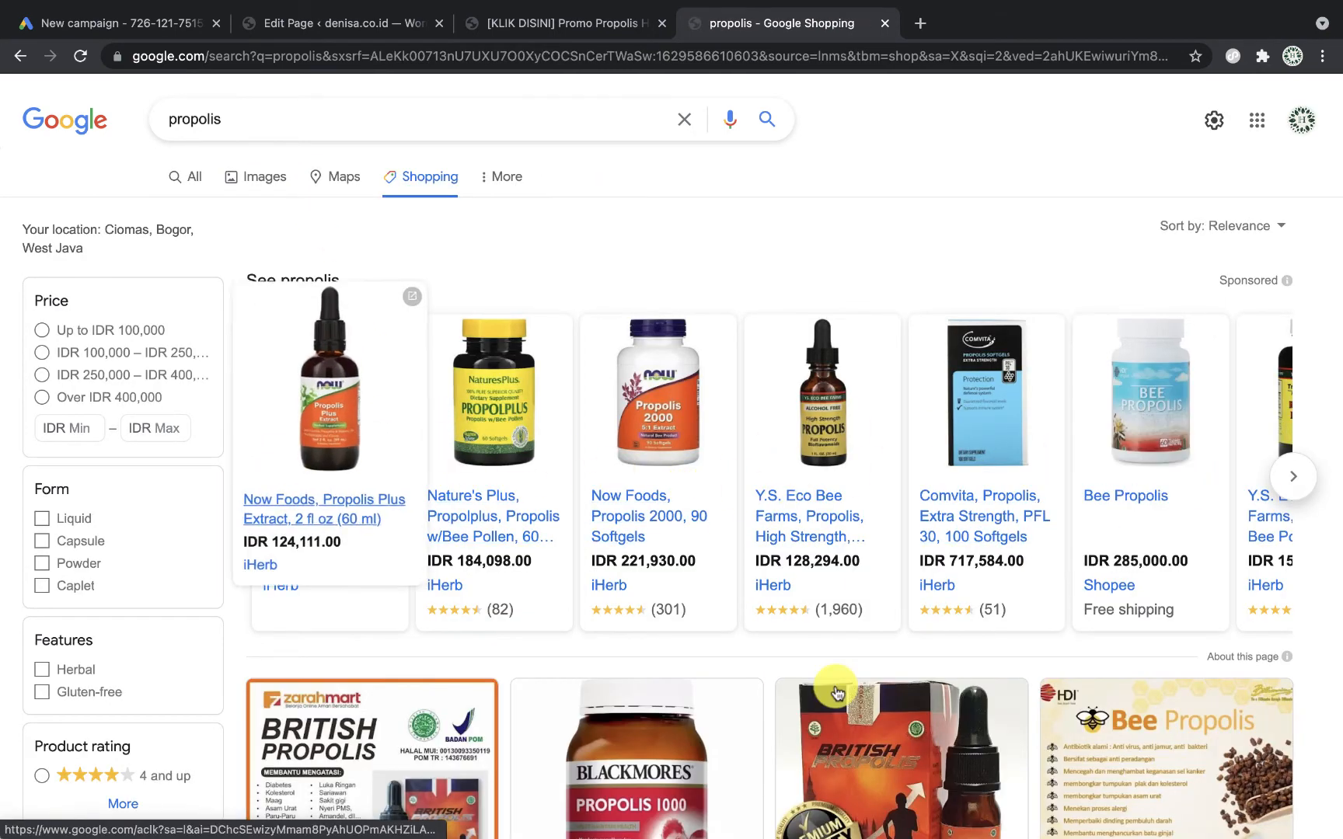
{"action": "scroll", "coordinate": [836, 691], "scroll_direction": "down", "scroll_amount": 12}
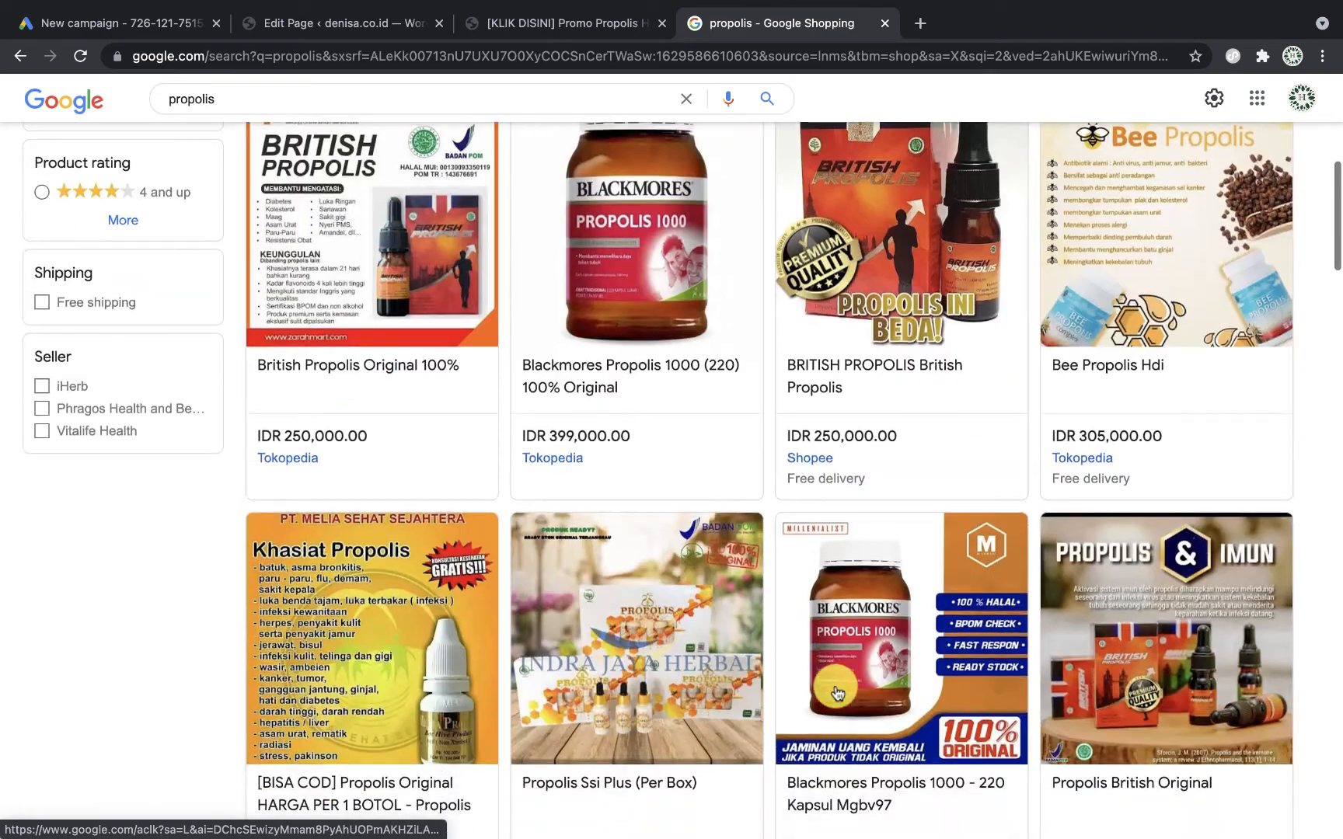
{"action": "scroll", "coordinate": [836, 691], "scroll_direction": "down", "scroll_amount": 3}
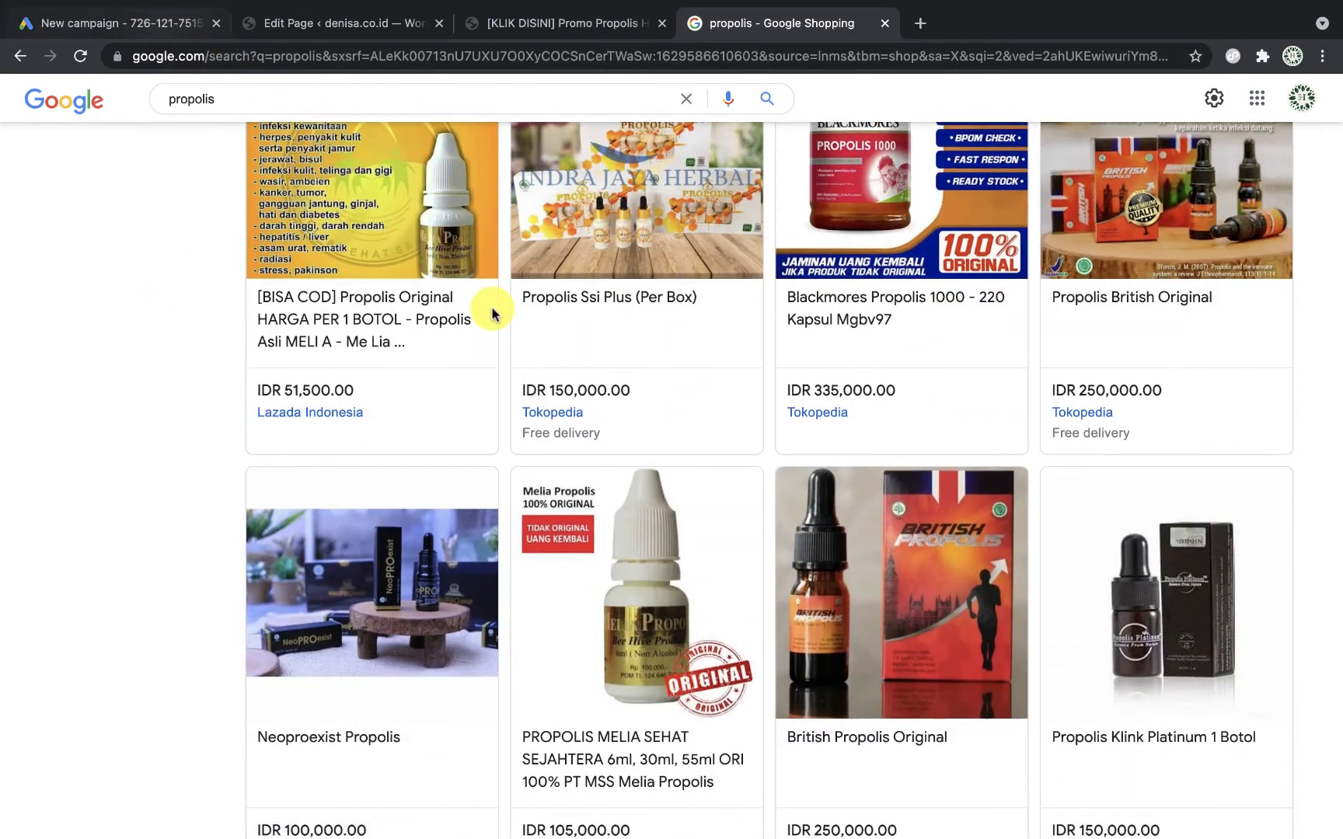
{"action": "left_click", "coordinate": [156, 24]}
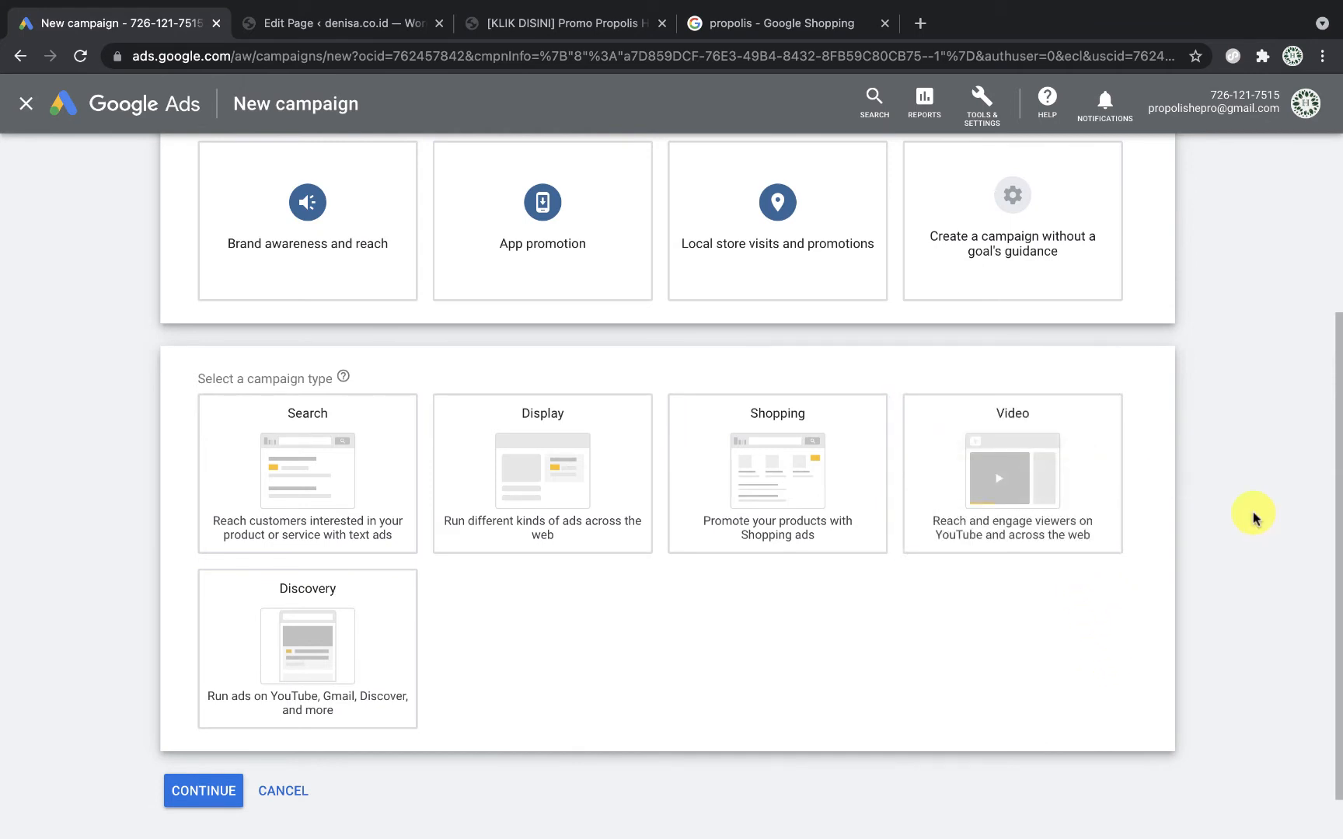
Step: Pick the Search card as the new campaign's type
{"action": "left_click", "coordinate": [998, 476]}
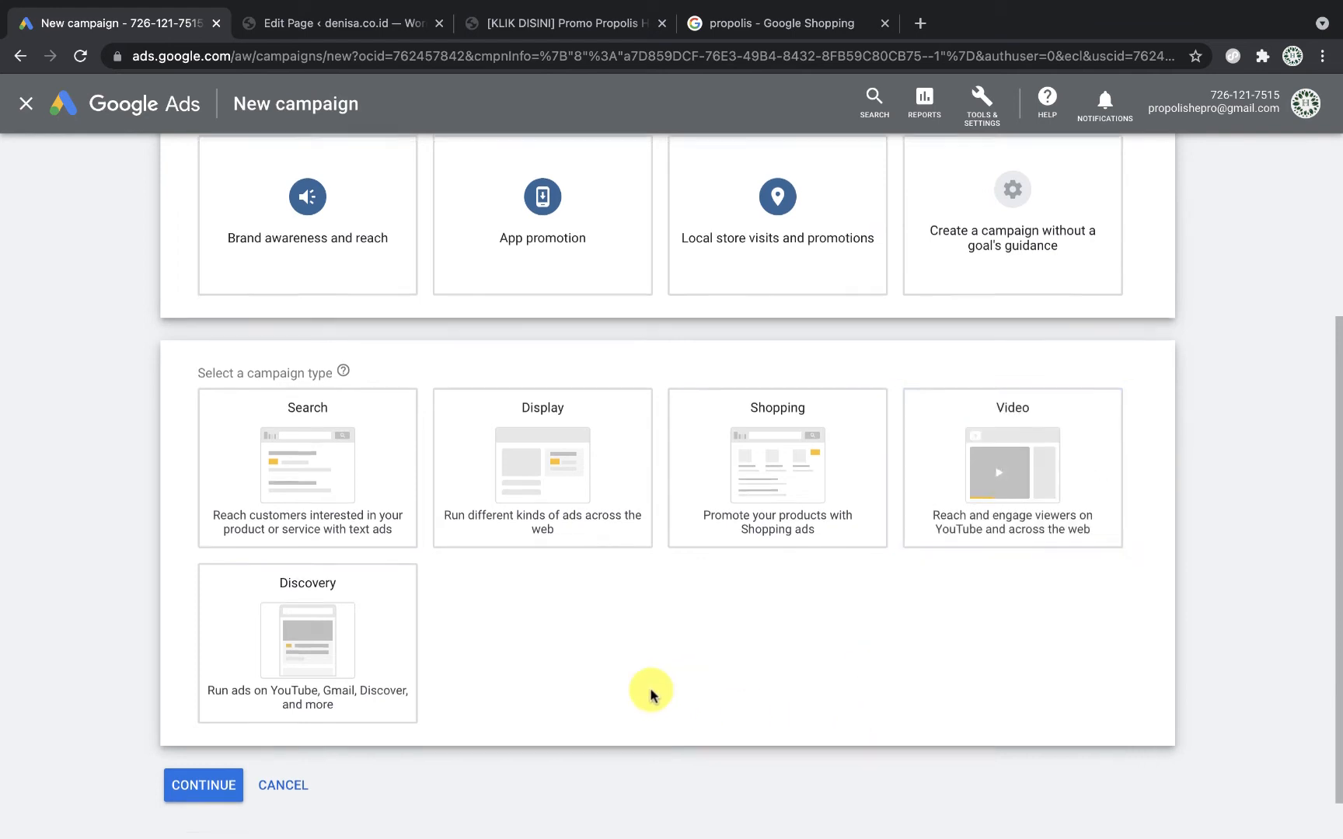
{"action": "scroll", "coordinate": [590, 677], "scroll_direction": "down", "scroll_amount": 1}
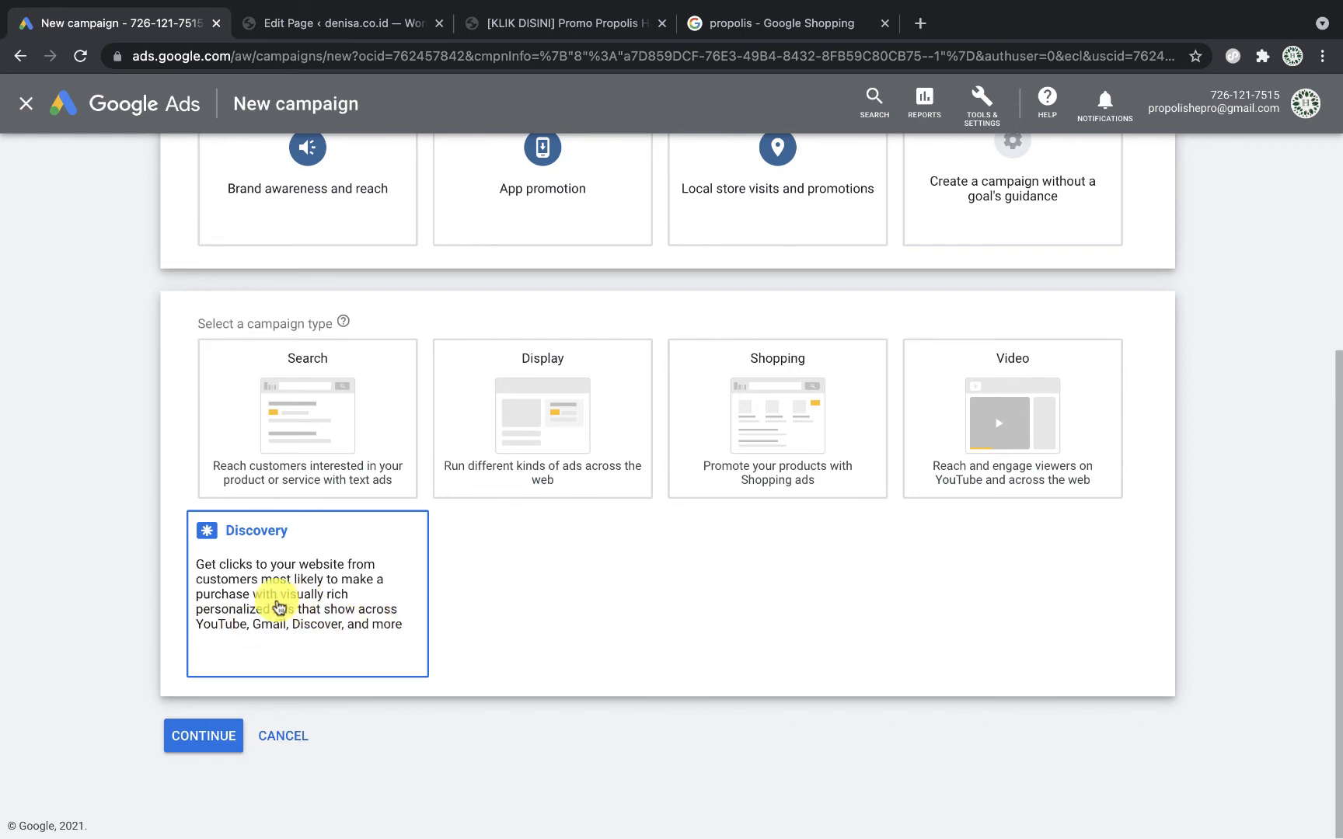
{"action": "scroll", "coordinate": [582, 619], "scroll_direction": "up", "scroll_amount": 3}
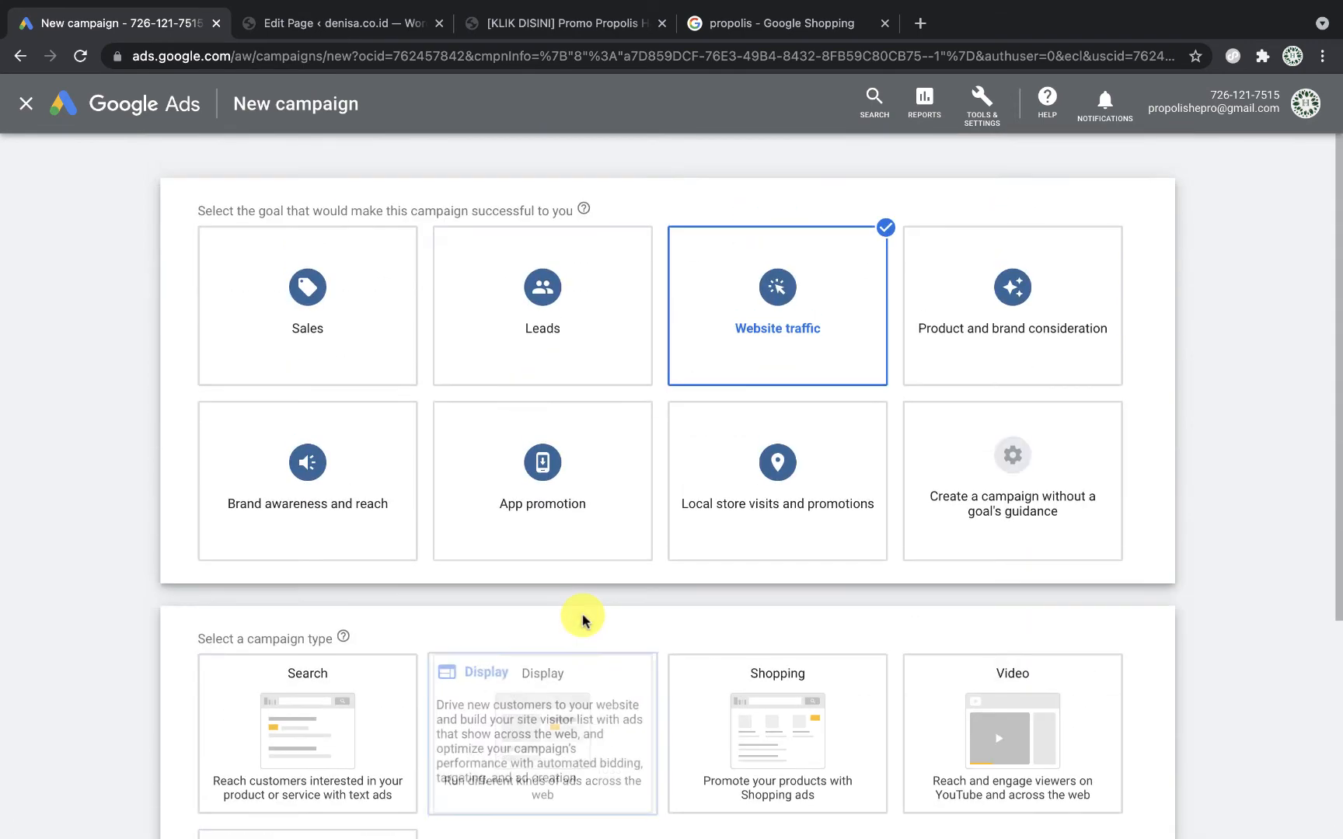
{"action": "scroll", "coordinate": [582, 620], "scroll_direction": "down", "scroll_amount": 2}
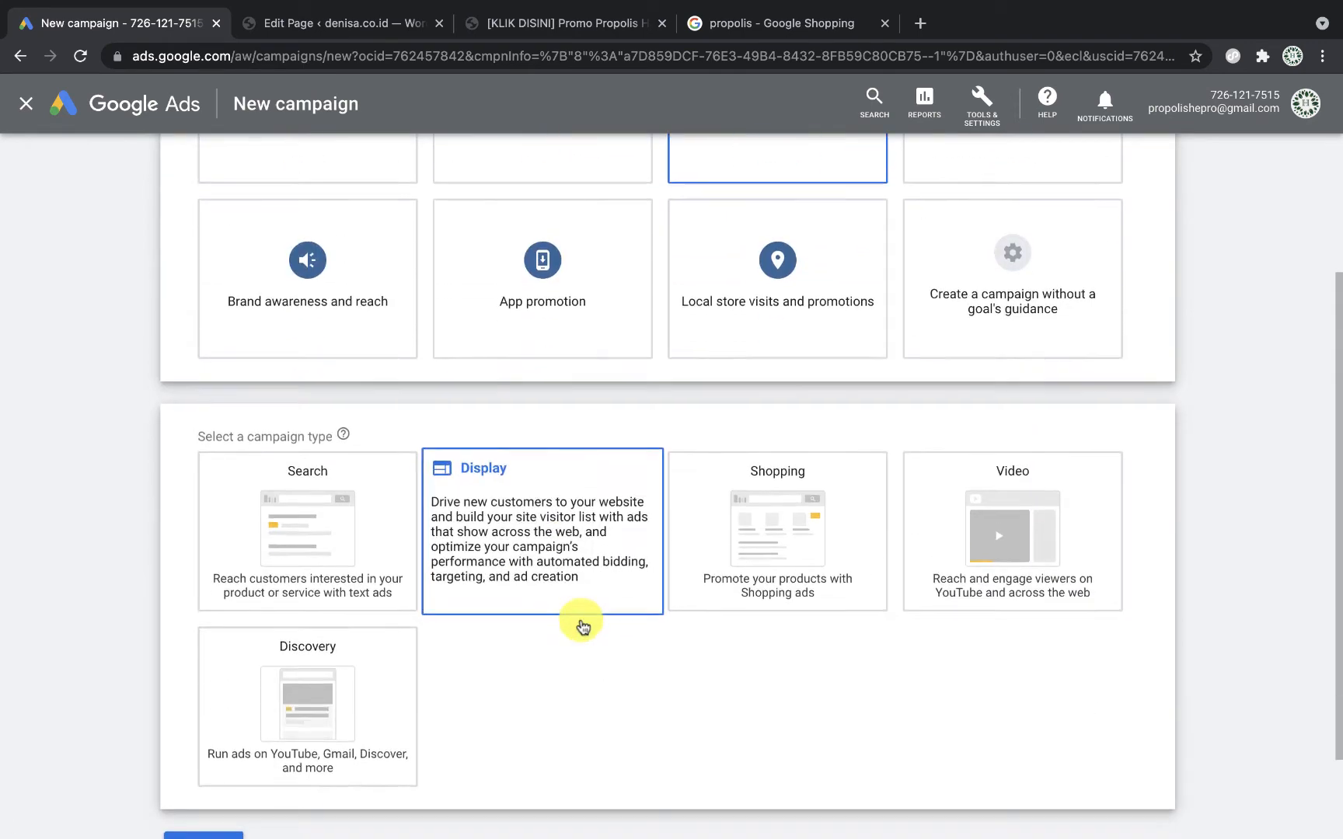
{"action": "left_click", "coordinate": [325, 509]}
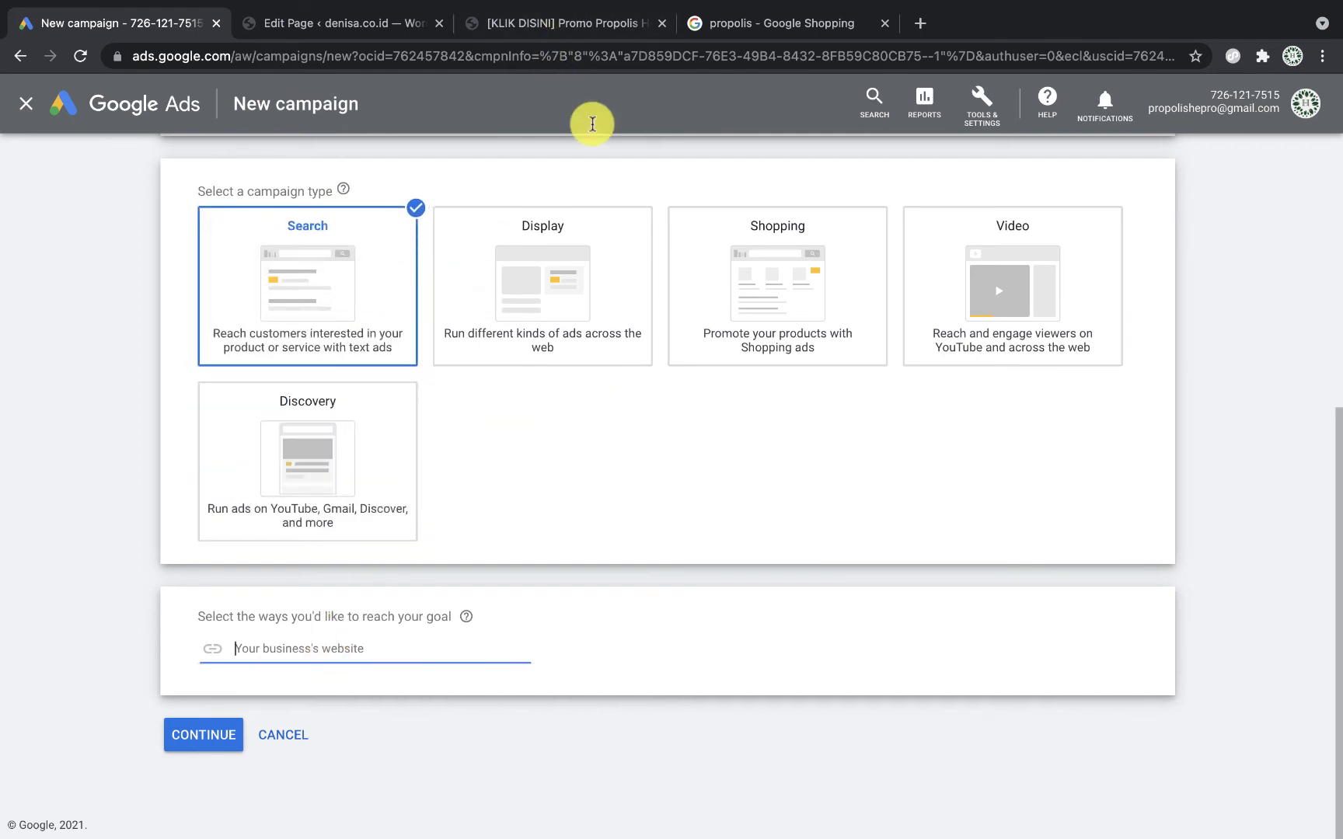
{"action": "left_click", "coordinate": [569, 13]}
{"action": "left_click", "coordinate": [536, 58]}
{"action": "key", "text": "super+c"}
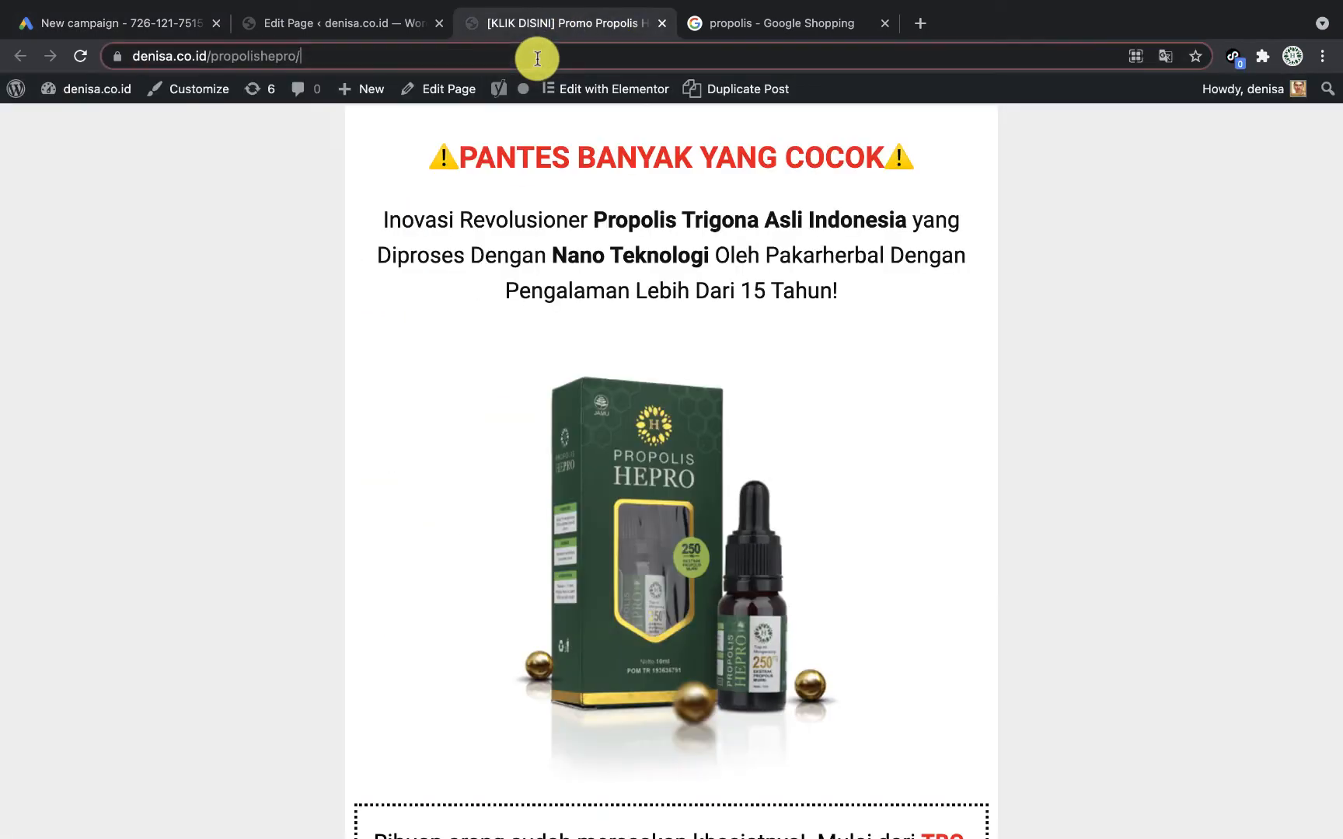
{"action": "left_click", "coordinate": [174, 24]}
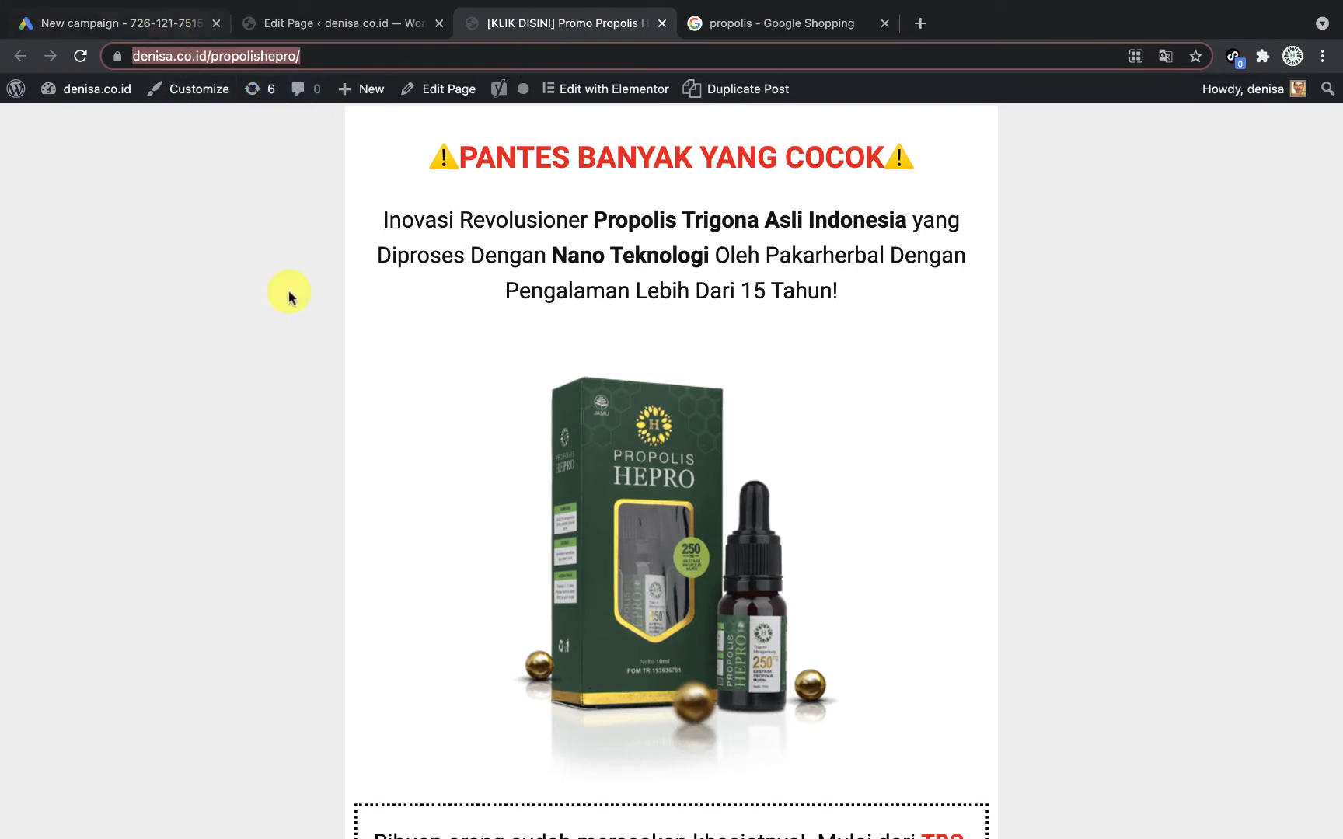
{"action": "left_click", "coordinate": [357, 646]}
{"action": "key", "text": "super+v"}
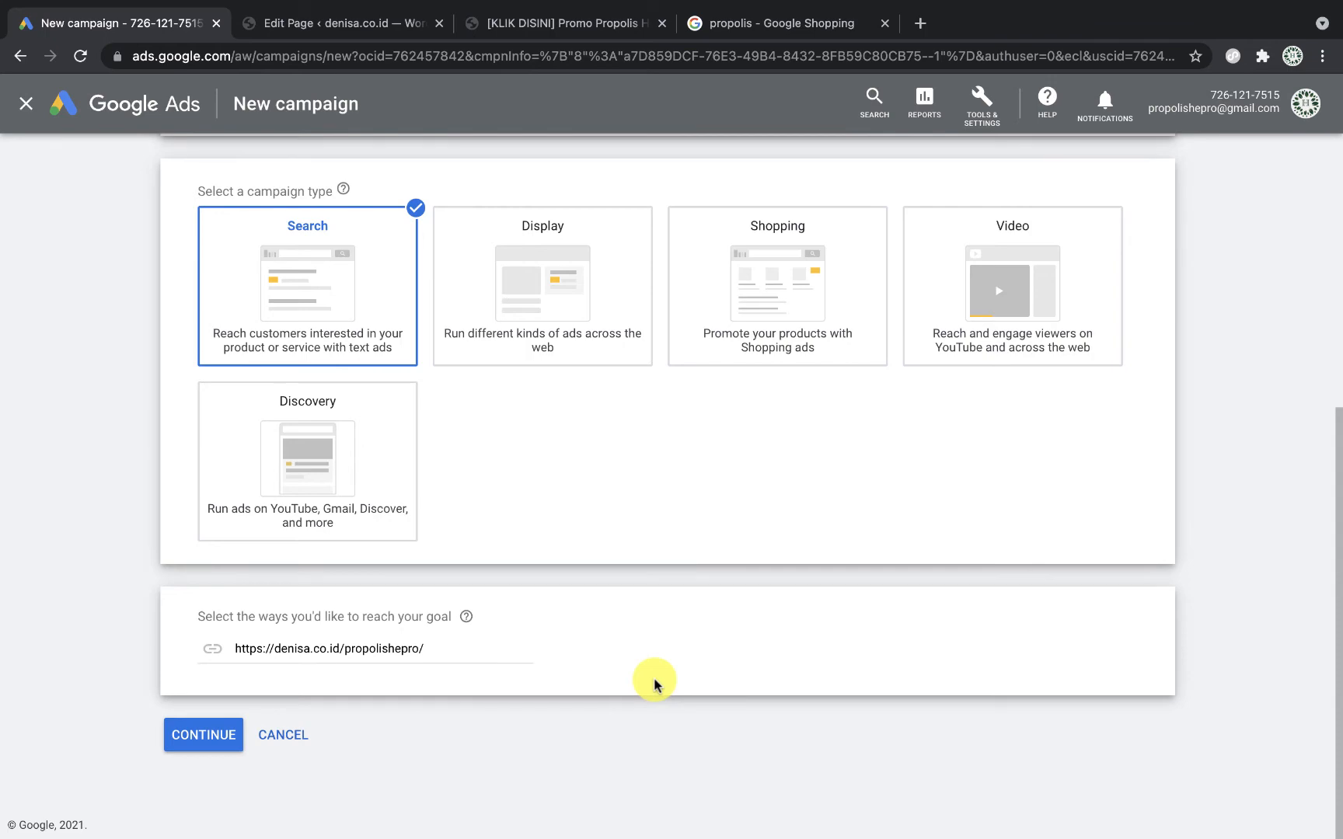
{"action": "scroll", "coordinate": [655, 683], "scroll_direction": "up", "scroll_amount": 5}
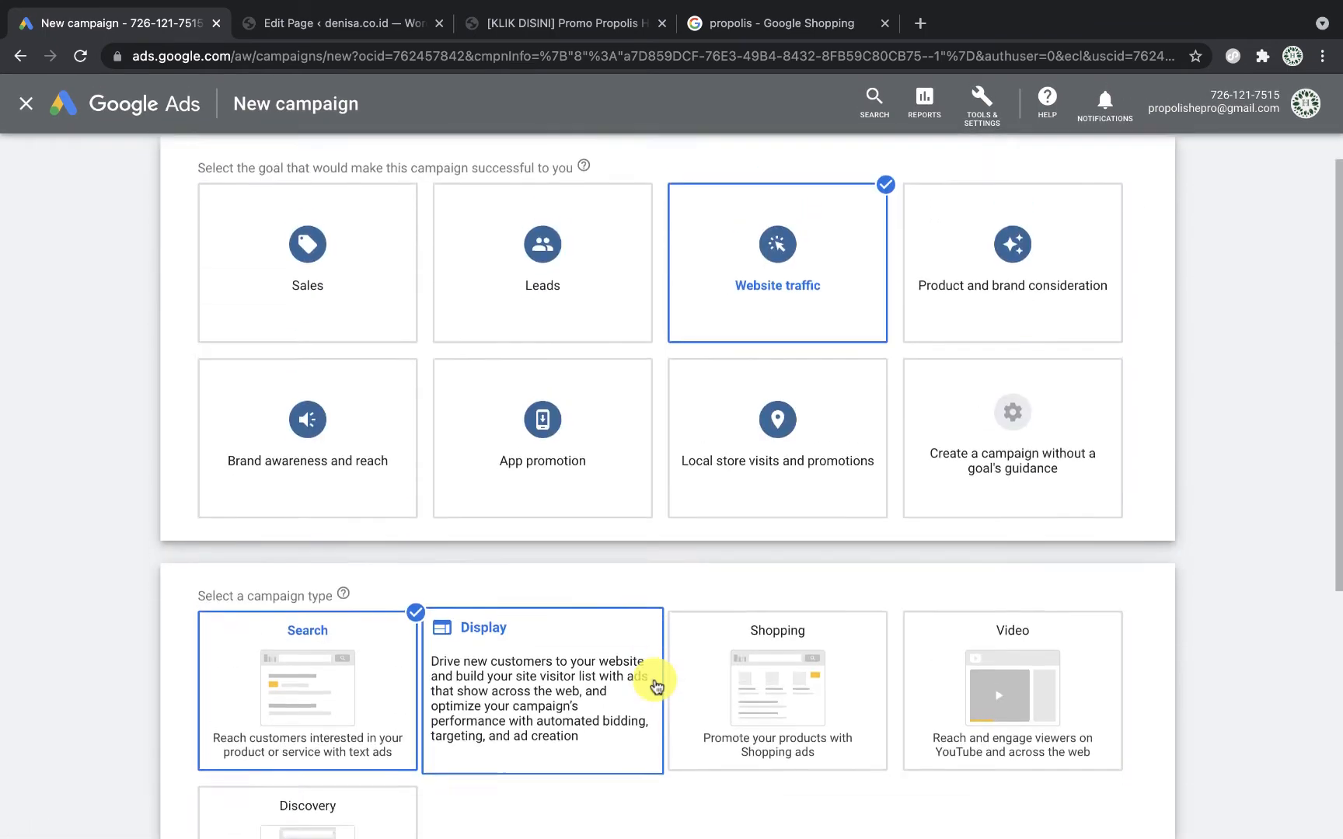
{"action": "scroll", "coordinate": [654, 684], "scroll_direction": "down", "scroll_amount": 5}
{"action": "left_click", "coordinate": [204, 736]}
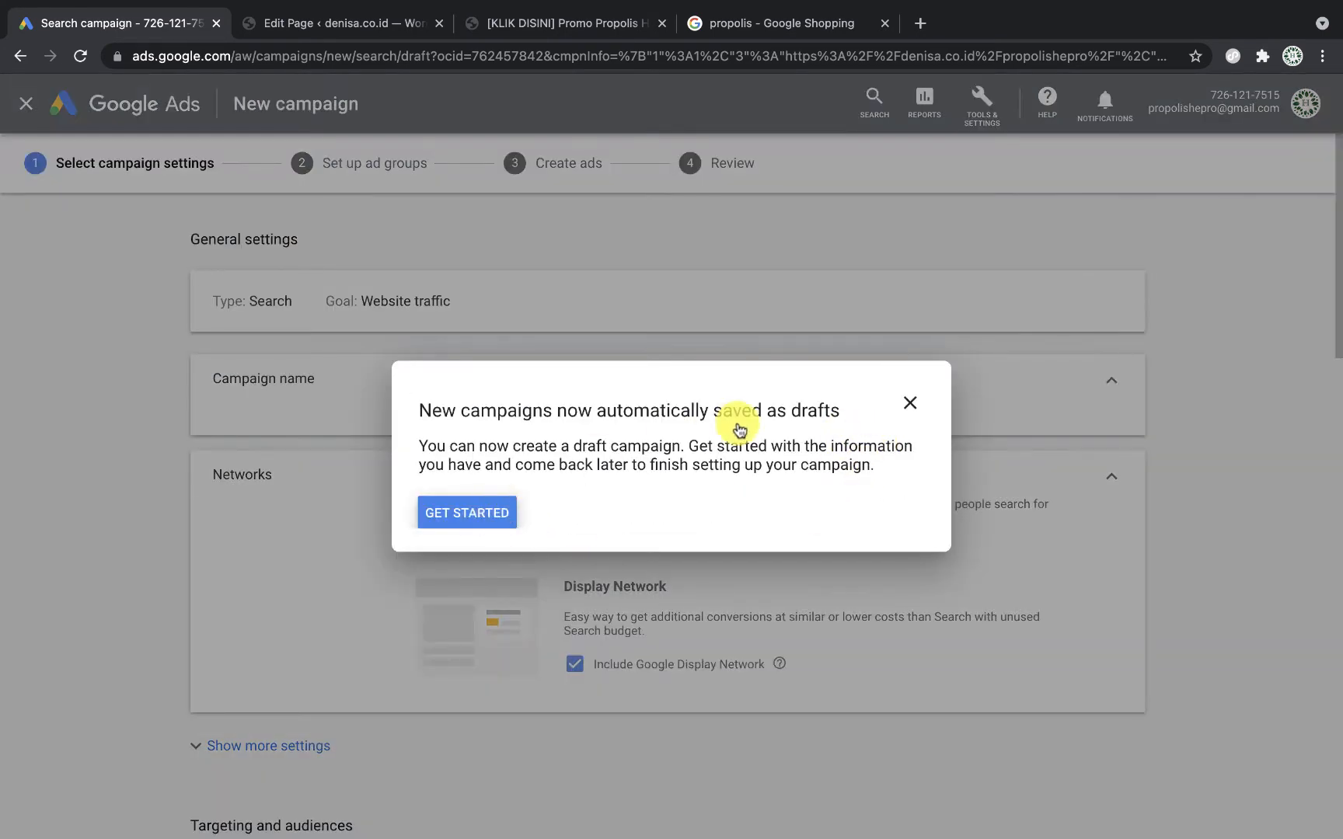
Step: Dismiss the drafts notice and guide, then rename the campaign to 'GSN - Hepro'
{"action": "left_click", "coordinate": [911, 408]}
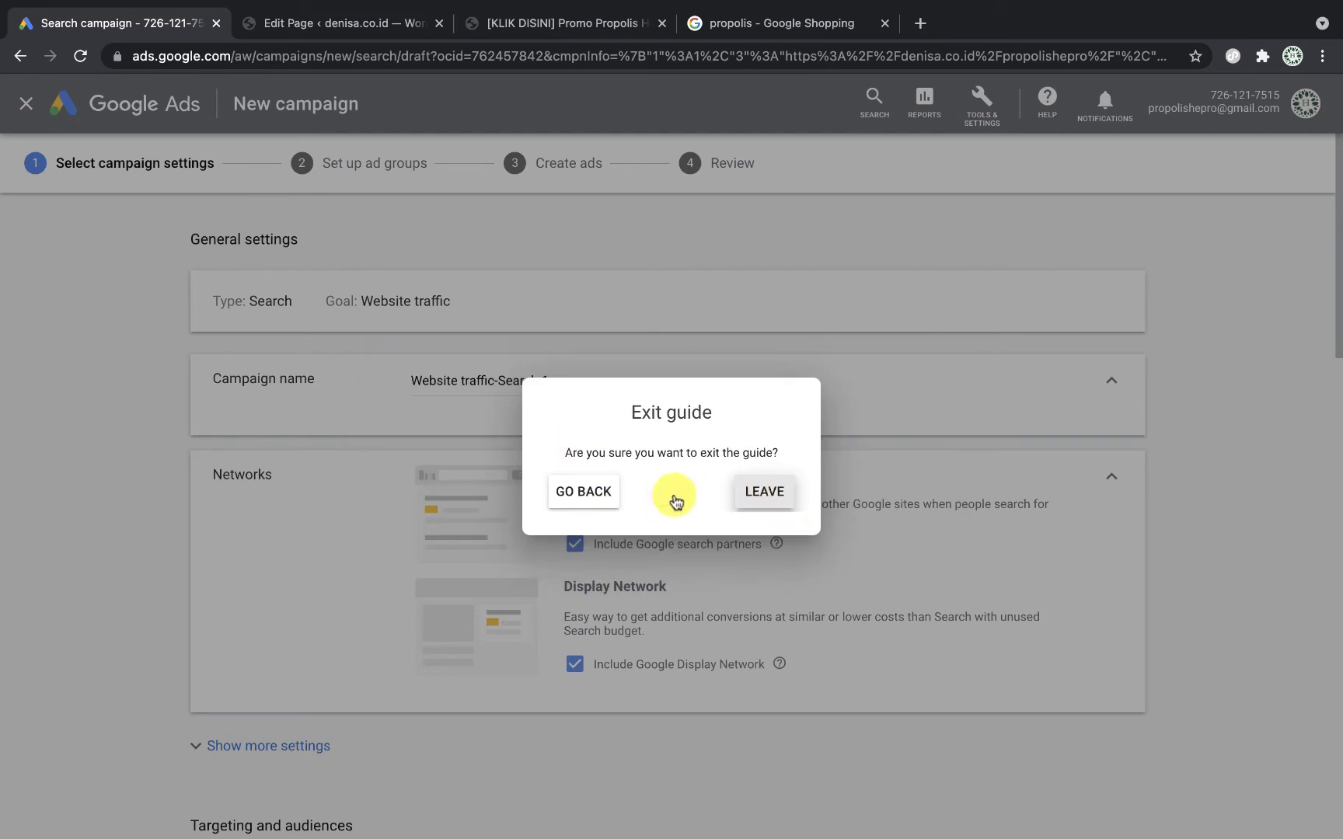
{"action": "left_click", "coordinate": [766, 493]}
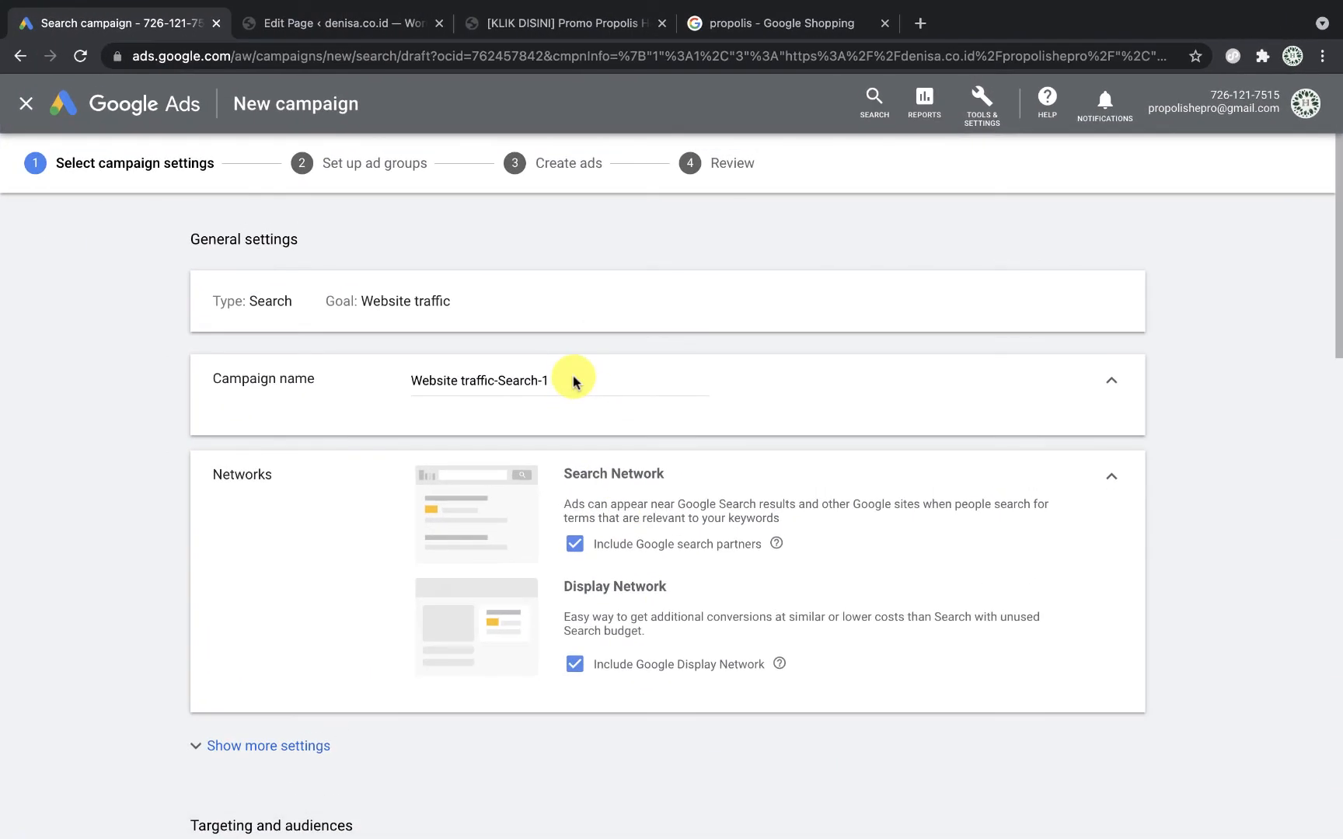
{"action": "left_click", "coordinate": [575, 375]}
{"action": "triple_click", "coordinate": [573, 377]}
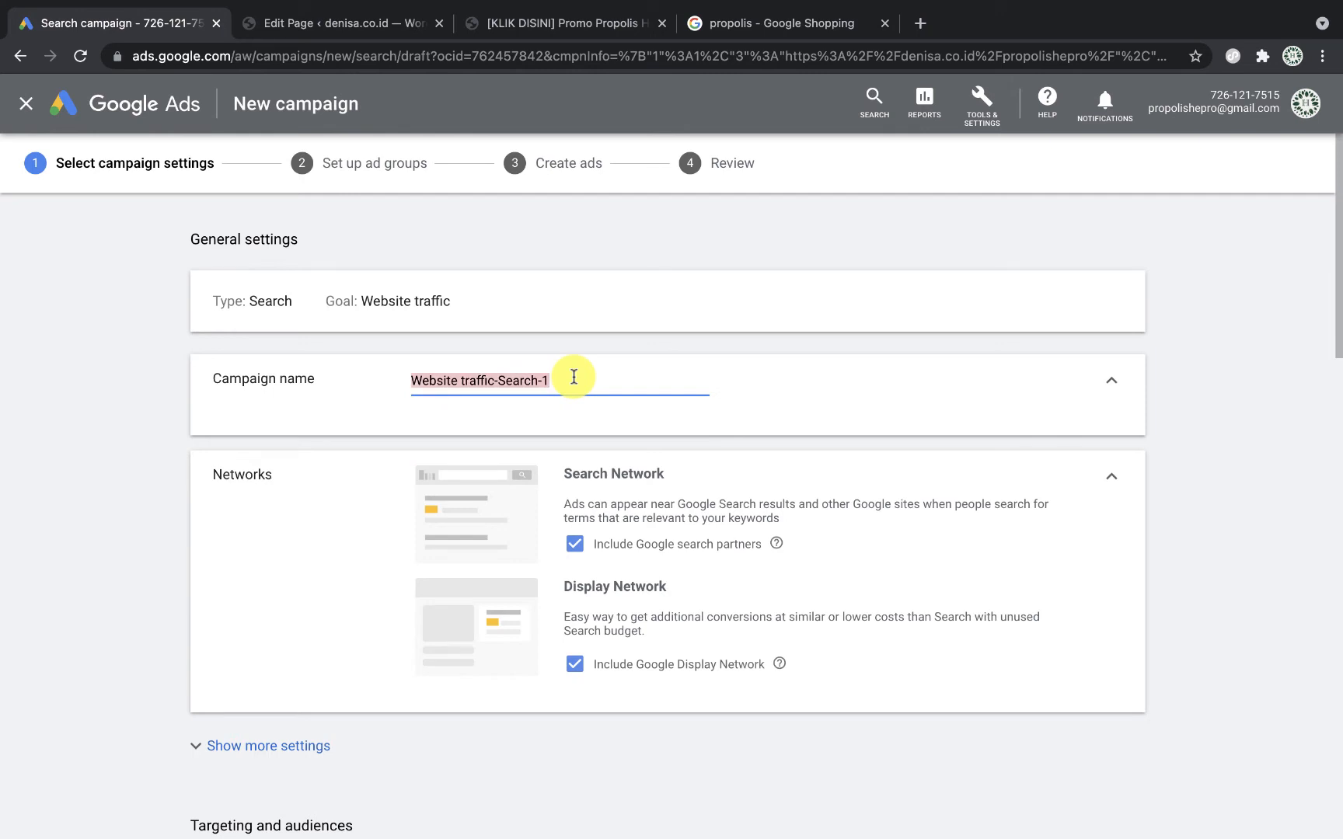
{"action": "type", "text": "GSN - Hepro"}
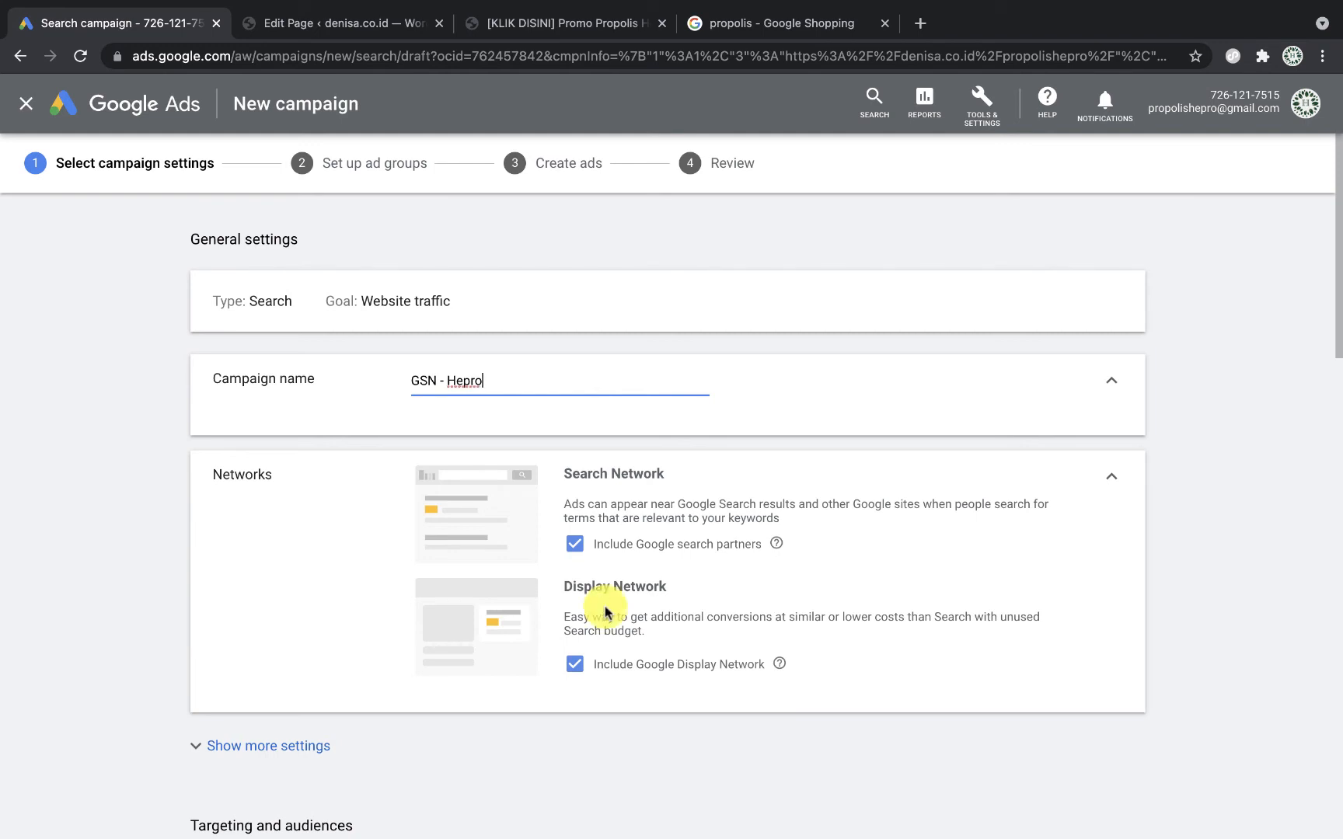
Step: Exclude the Display Network, target only Indonesia, and add Indonesian as a language
{"action": "scroll", "coordinate": [579, 594], "scroll_direction": "down", "scroll_amount": 3}
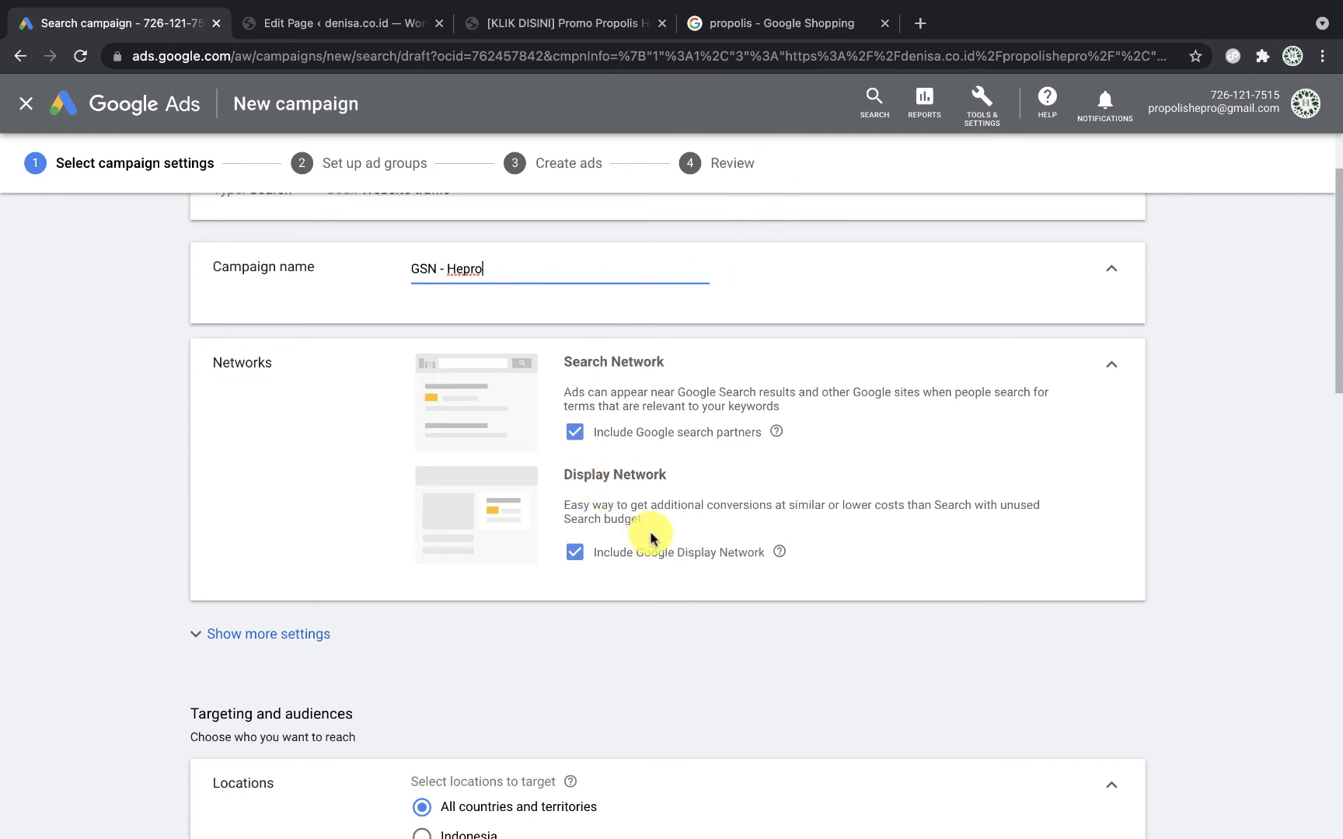
{"action": "left_click", "coordinate": [575, 556]}
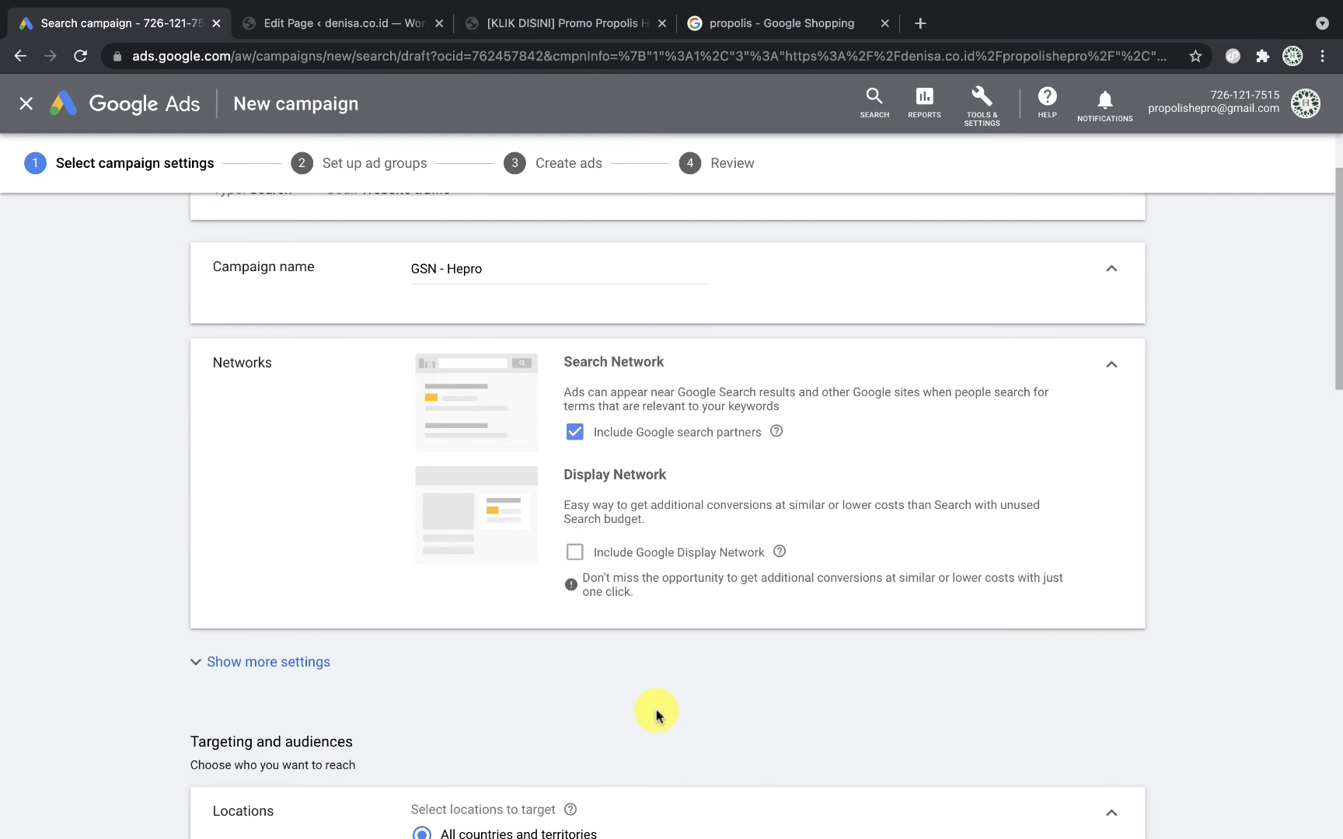
{"action": "scroll", "coordinate": [655, 713], "scroll_direction": "down", "scroll_amount": 2}
{"action": "scroll", "coordinate": [656, 713], "scroll_direction": "down", "scroll_amount": 3}
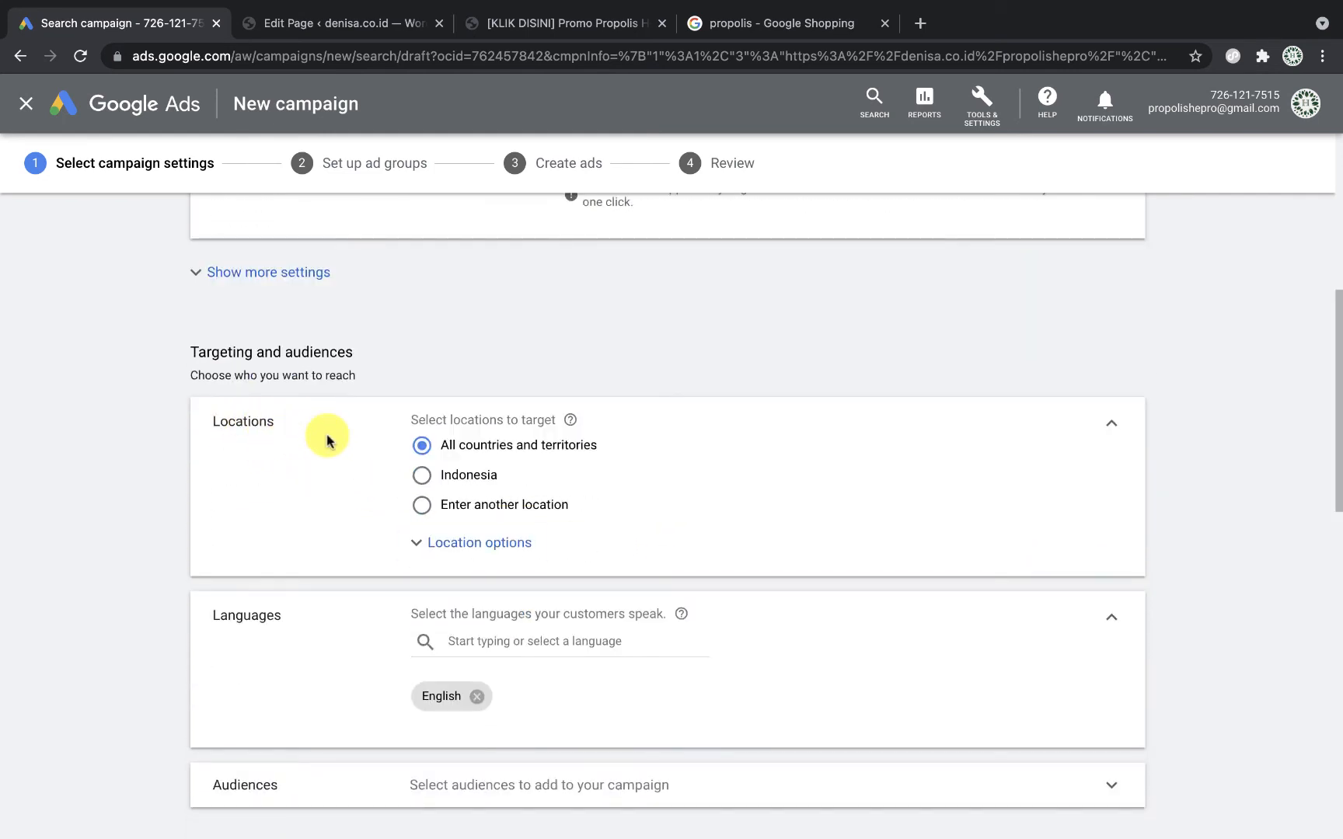
{"action": "left_click", "coordinate": [421, 475]}
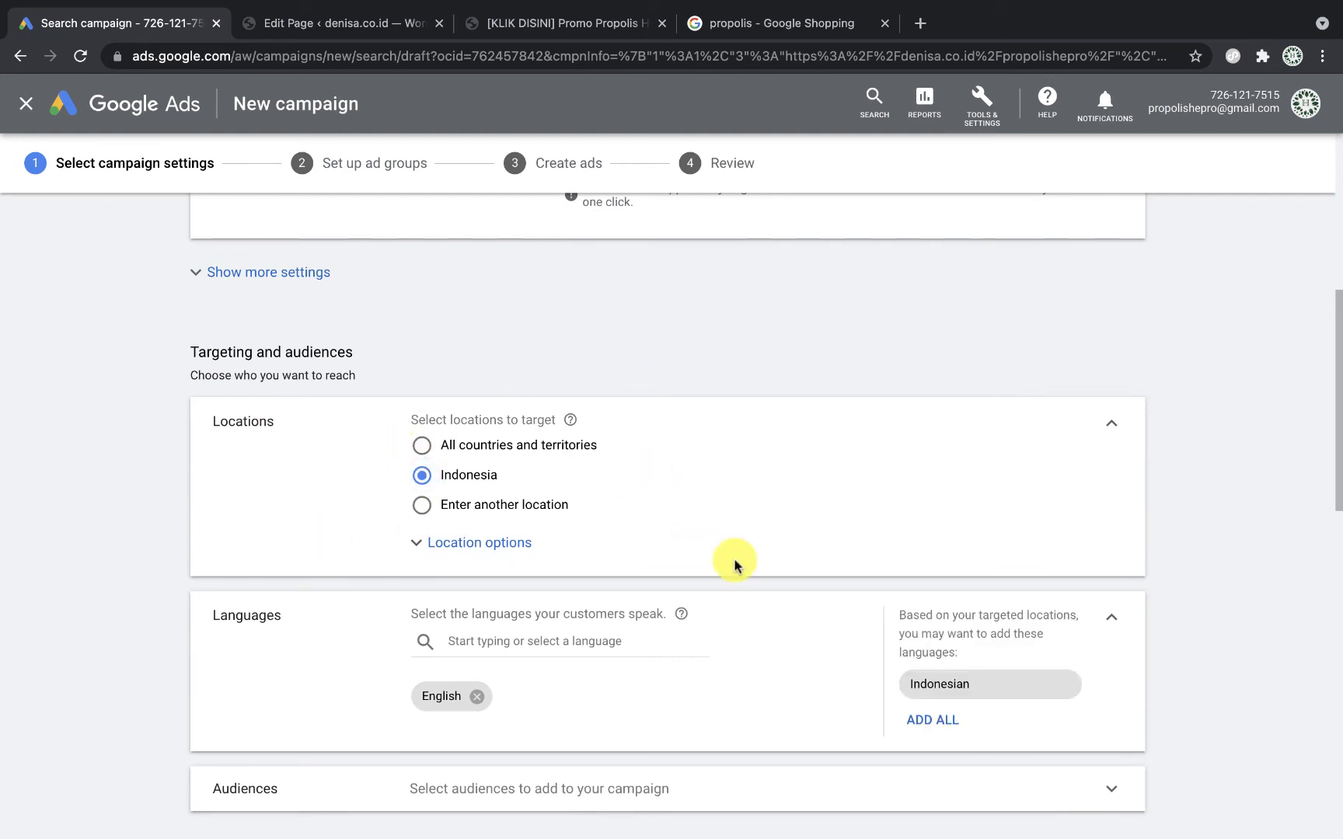
{"action": "left_click", "coordinate": [965, 687]}
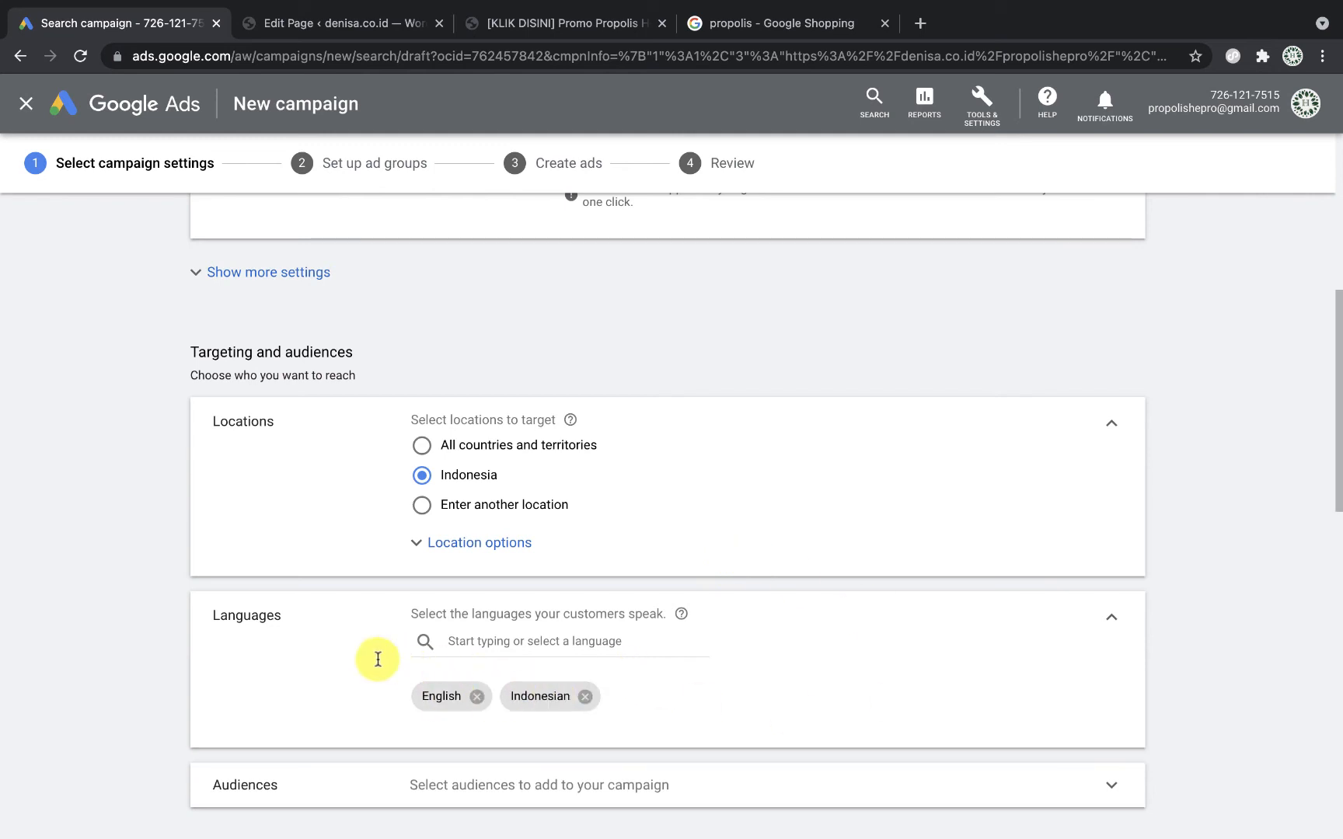
{"action": "scroll", "coordinate": [377, 664], "scroll_direction": "down", "scroll_amount": 5}
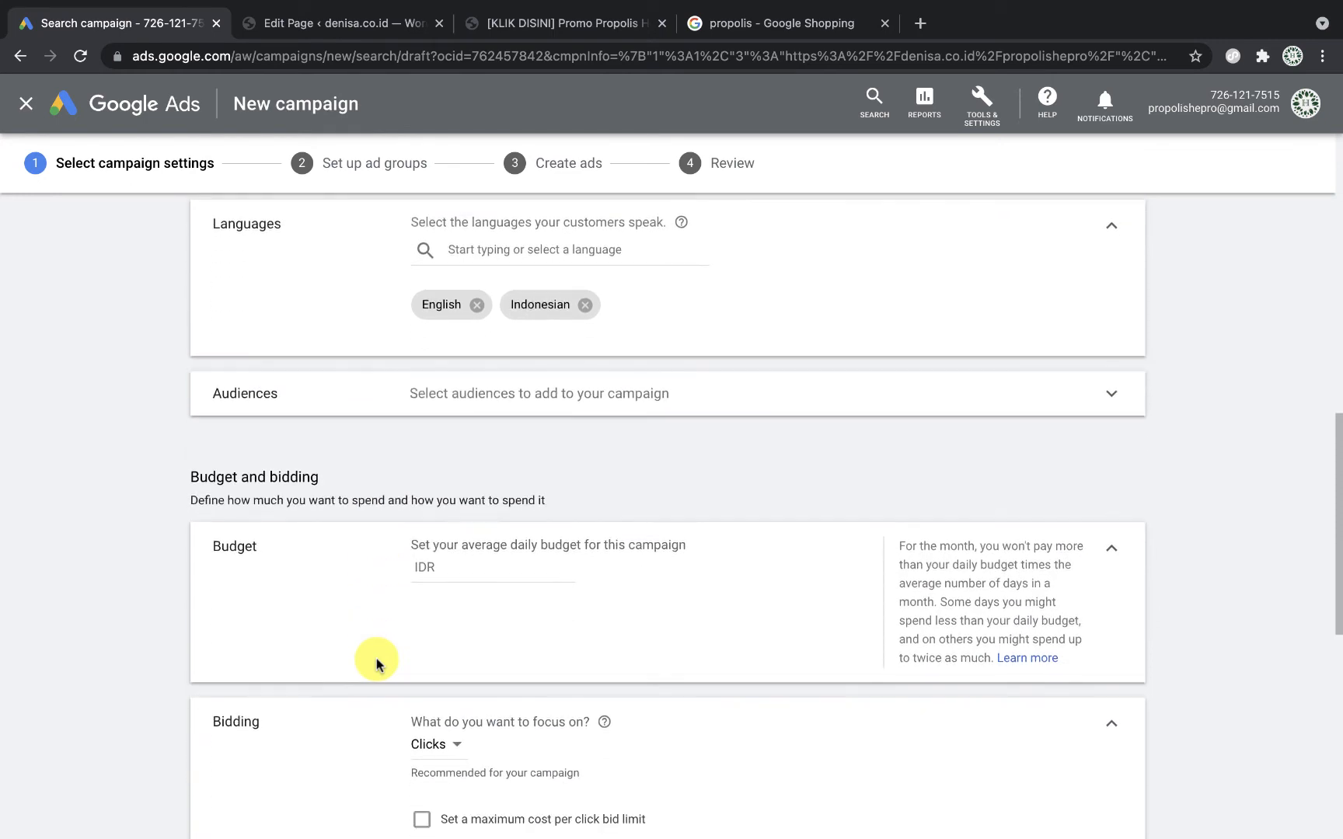
Step: Set the average daily budget to IDR 50,000
{"action": "scroll", "coordinate": [503, 442], "scroll_direction": "down", "scroll_amount": 1}
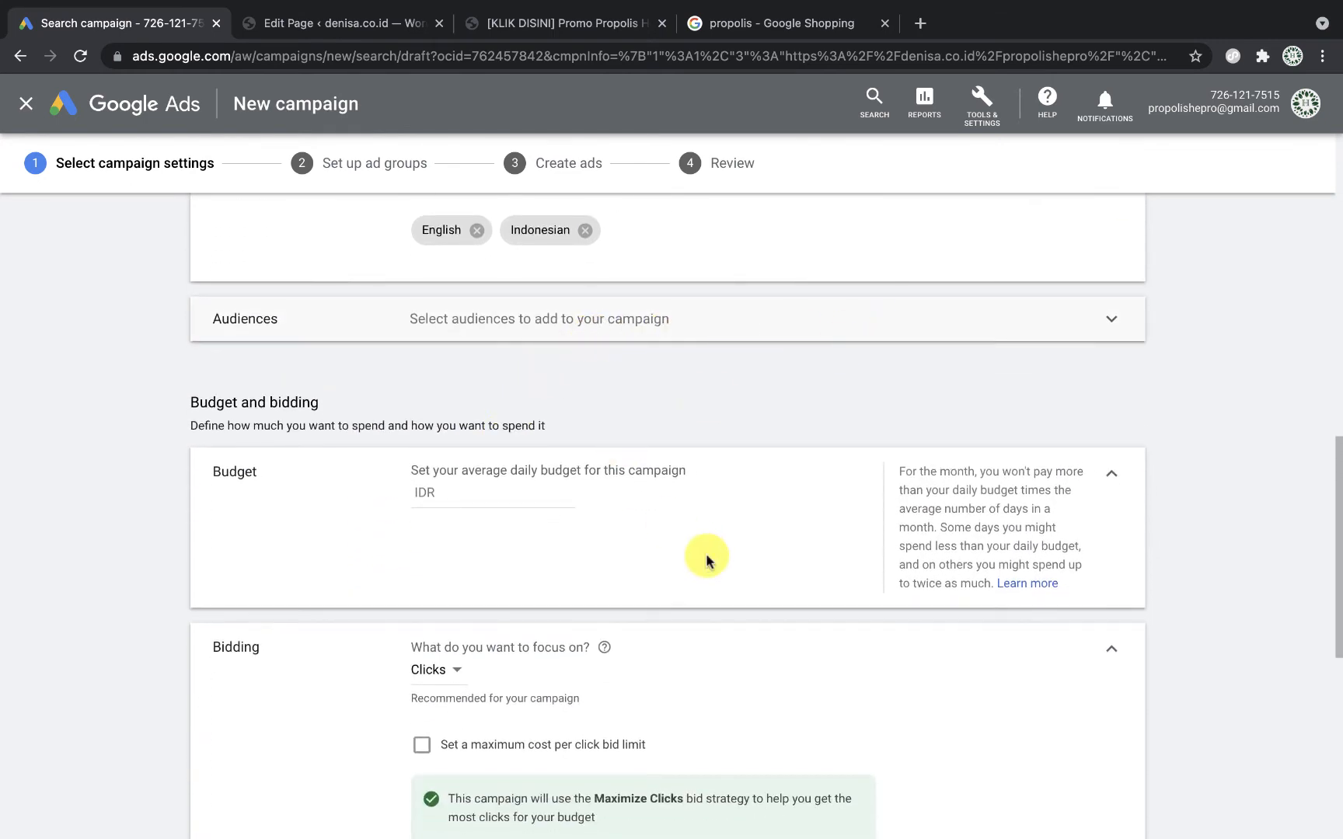
{"action": "scroll", "coordinate": [707, 560], "scroll_direction": "down", "scroll_amount": 1}
{"action": "left_click", "coordinate": [532, 390]}
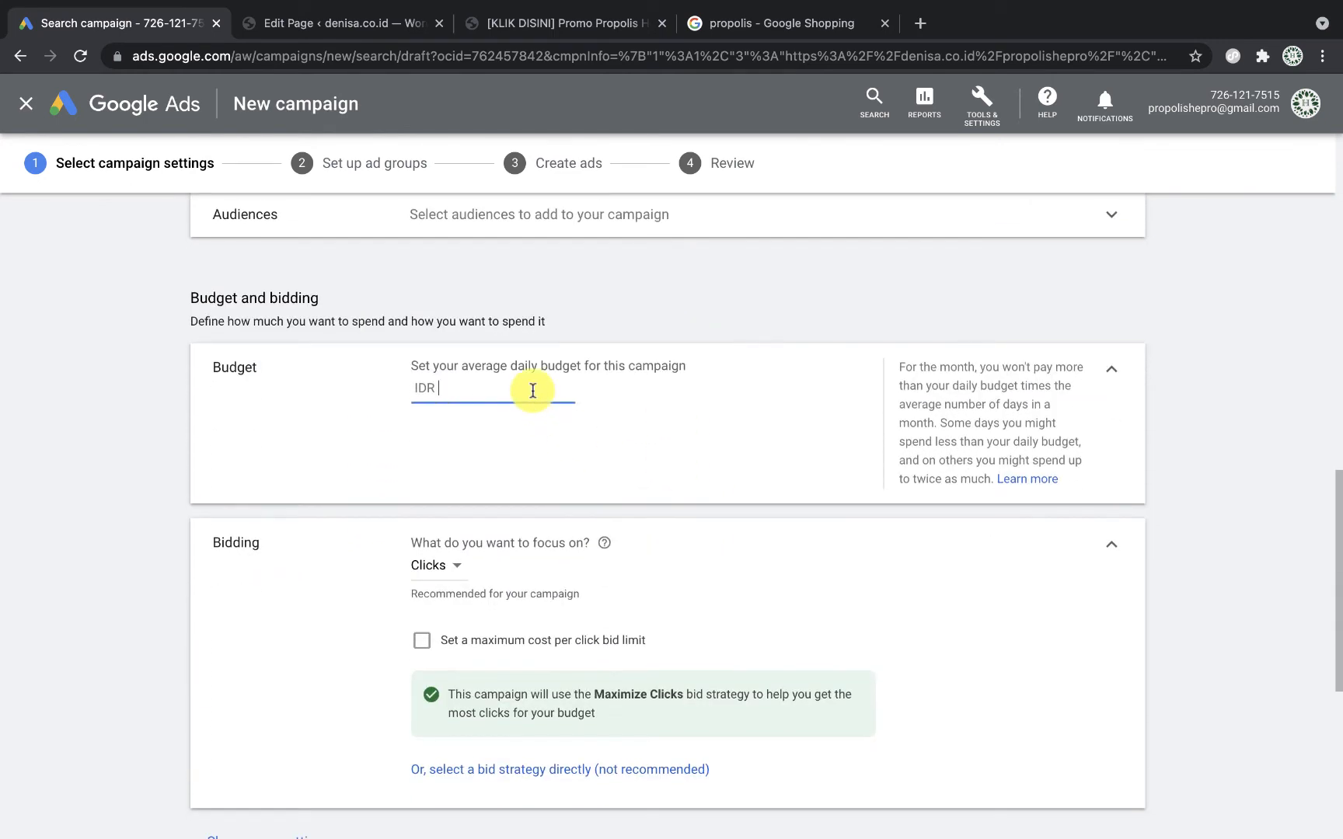
{"action": "scroll", "coordinate": [532, 393], "scroll_direction": "up", "scroll_amount": 1}
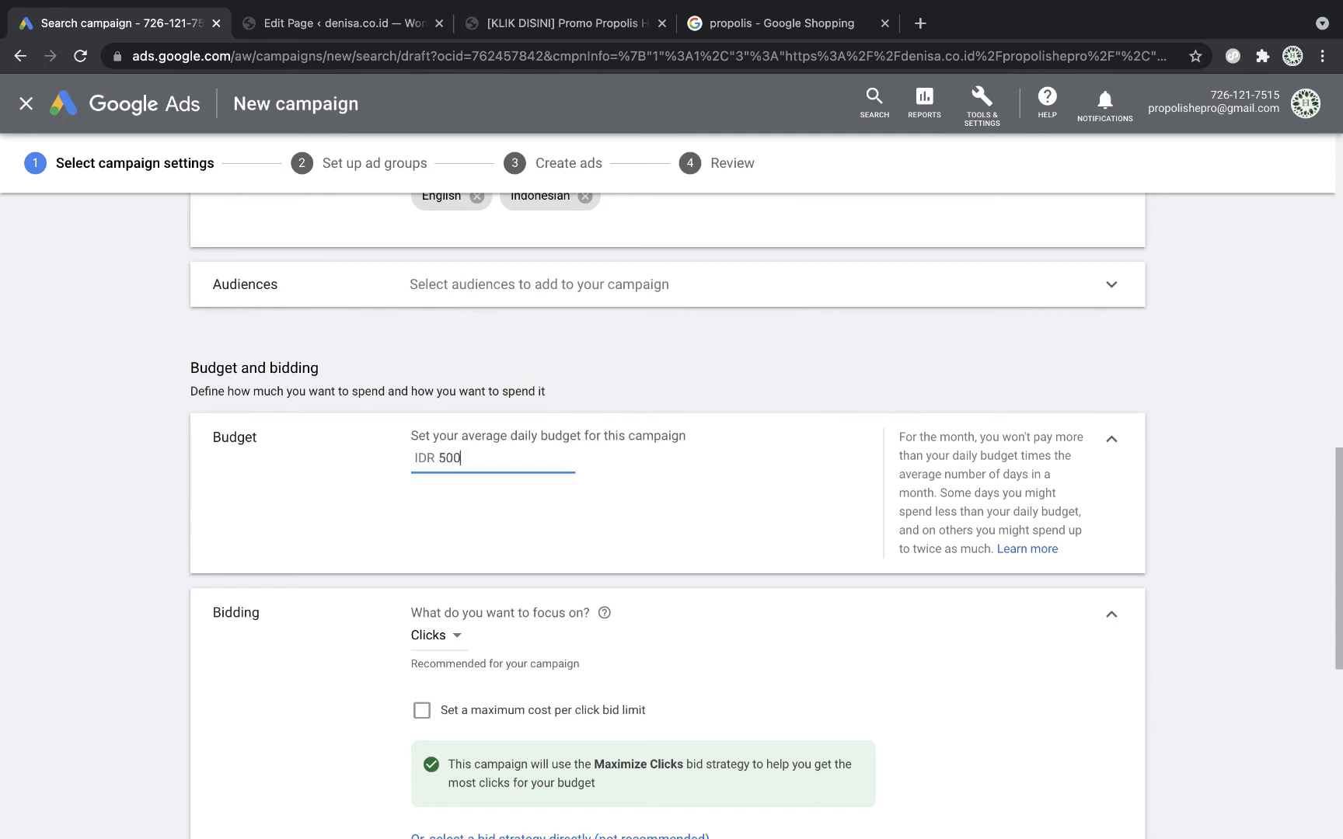
{"action": "left_click", "coordinate": [590, 486]}
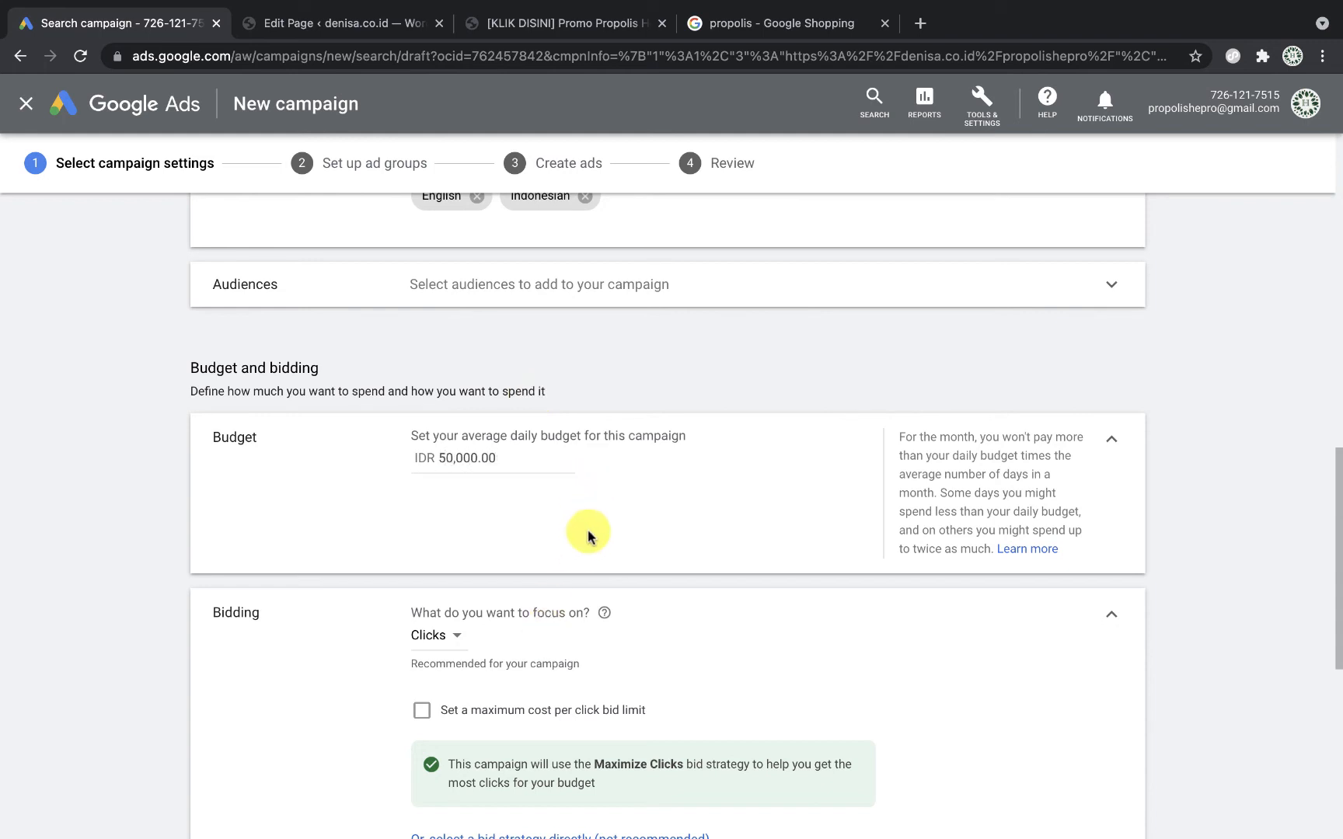
{"action": "scroll", "coordinate": [588, 536], "scroll_direction": "down", "scroll_amount": 3}
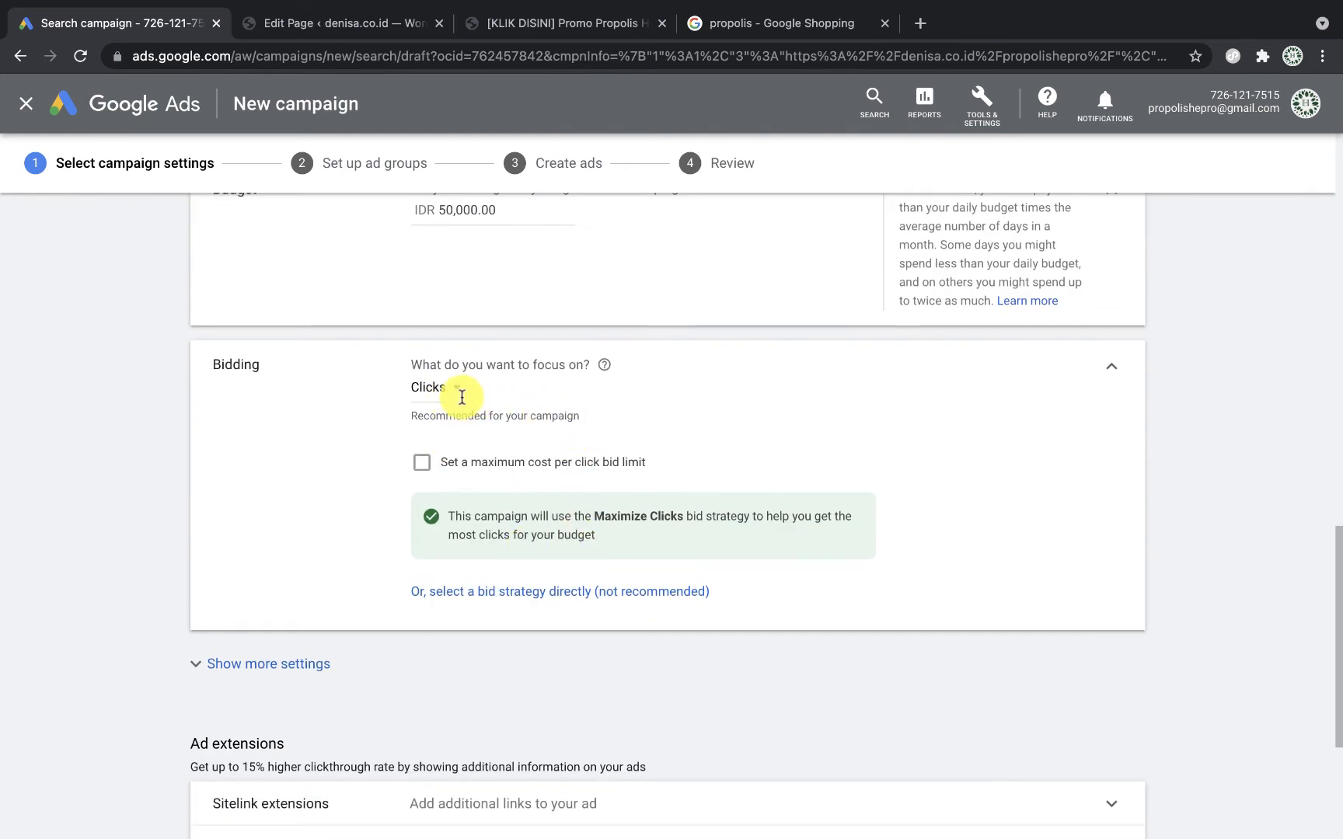
Step: Keep Clicks as the bidding focus and save the campaign settings
{"action": "left_click", "coordinate": [457, 395]}
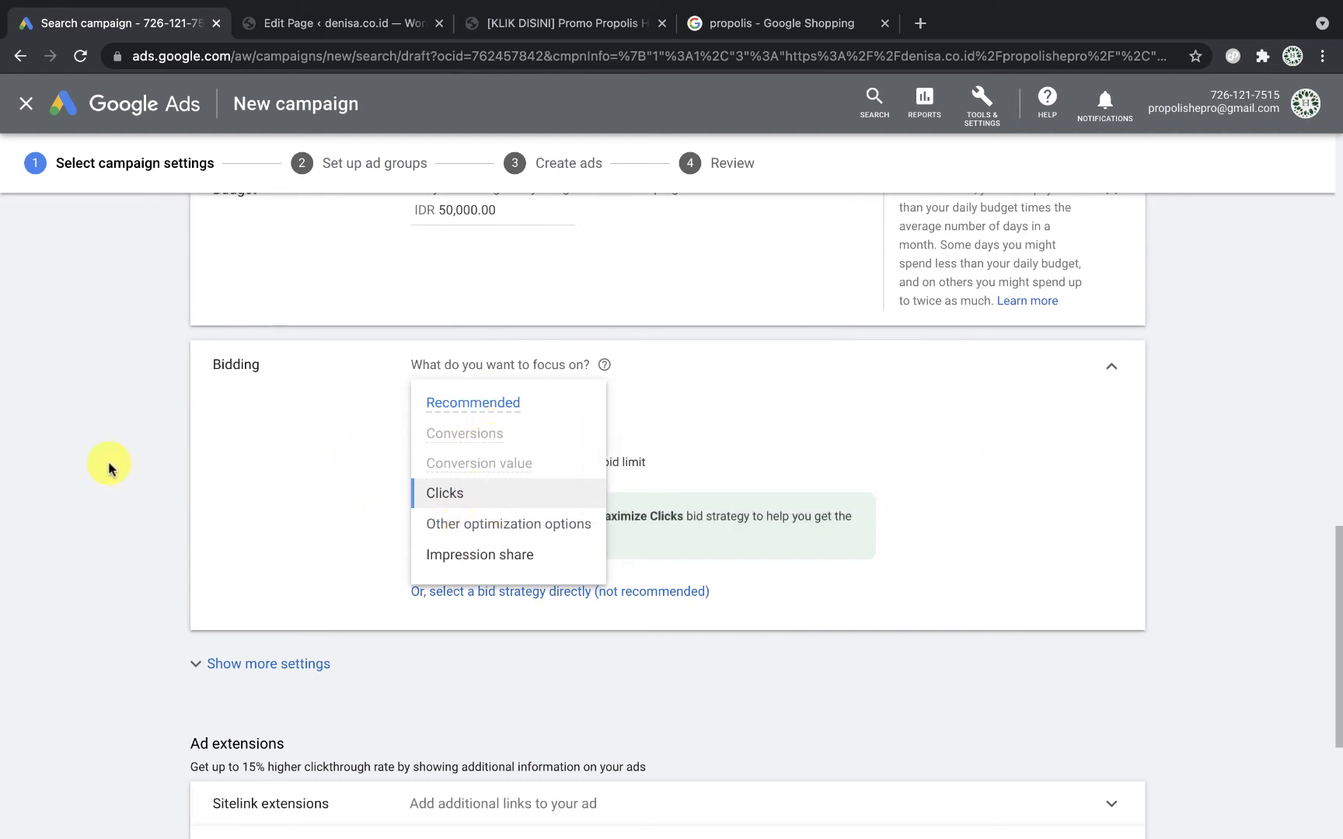
{"action": "left_click", "coordinate": [457, 502]}
{"action": "left_click", "coordinate": [451, 388]}
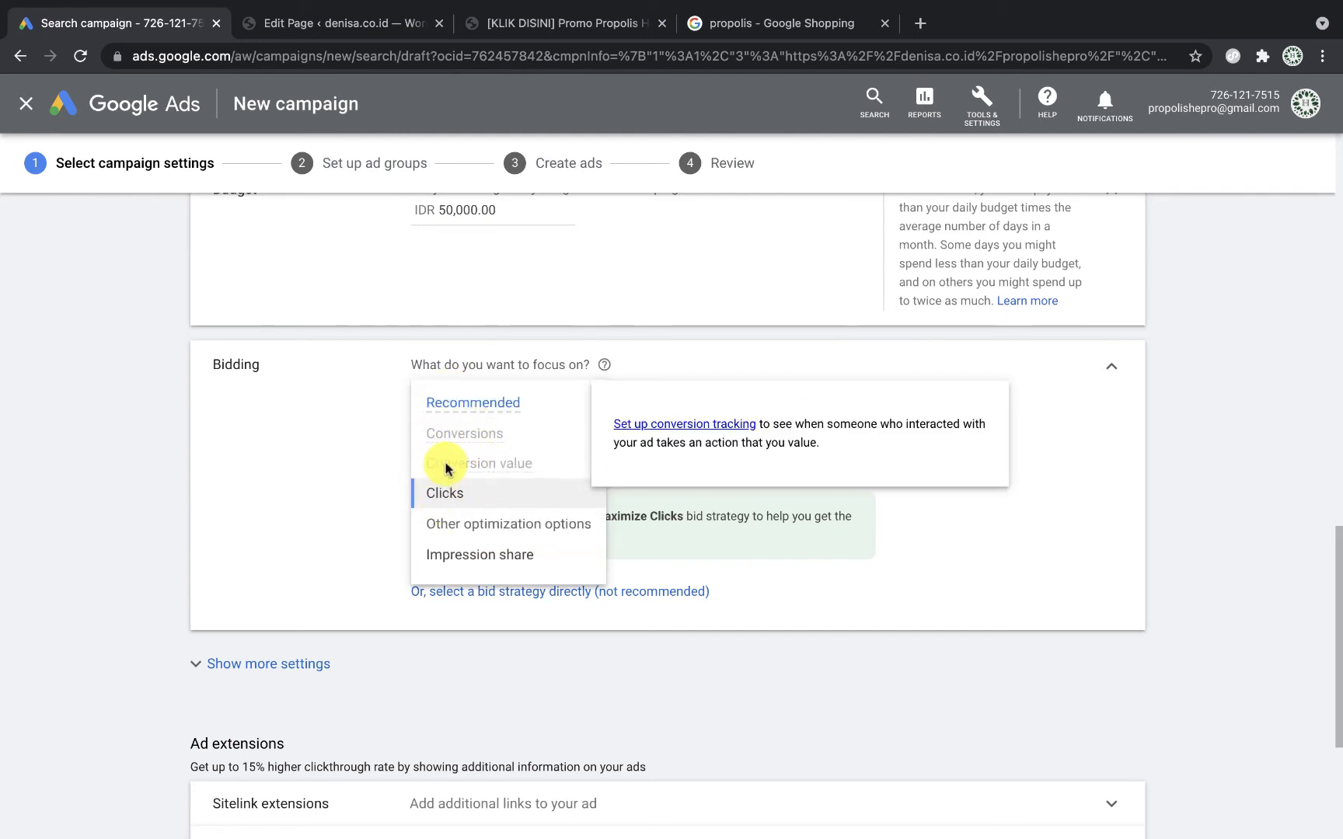
{"action": "left_click", "coordinate": [351, 509]}
{"action": "scroll", "coordinate": [350, 509], "scroll_direction": "down", "scroll_amount": 4}
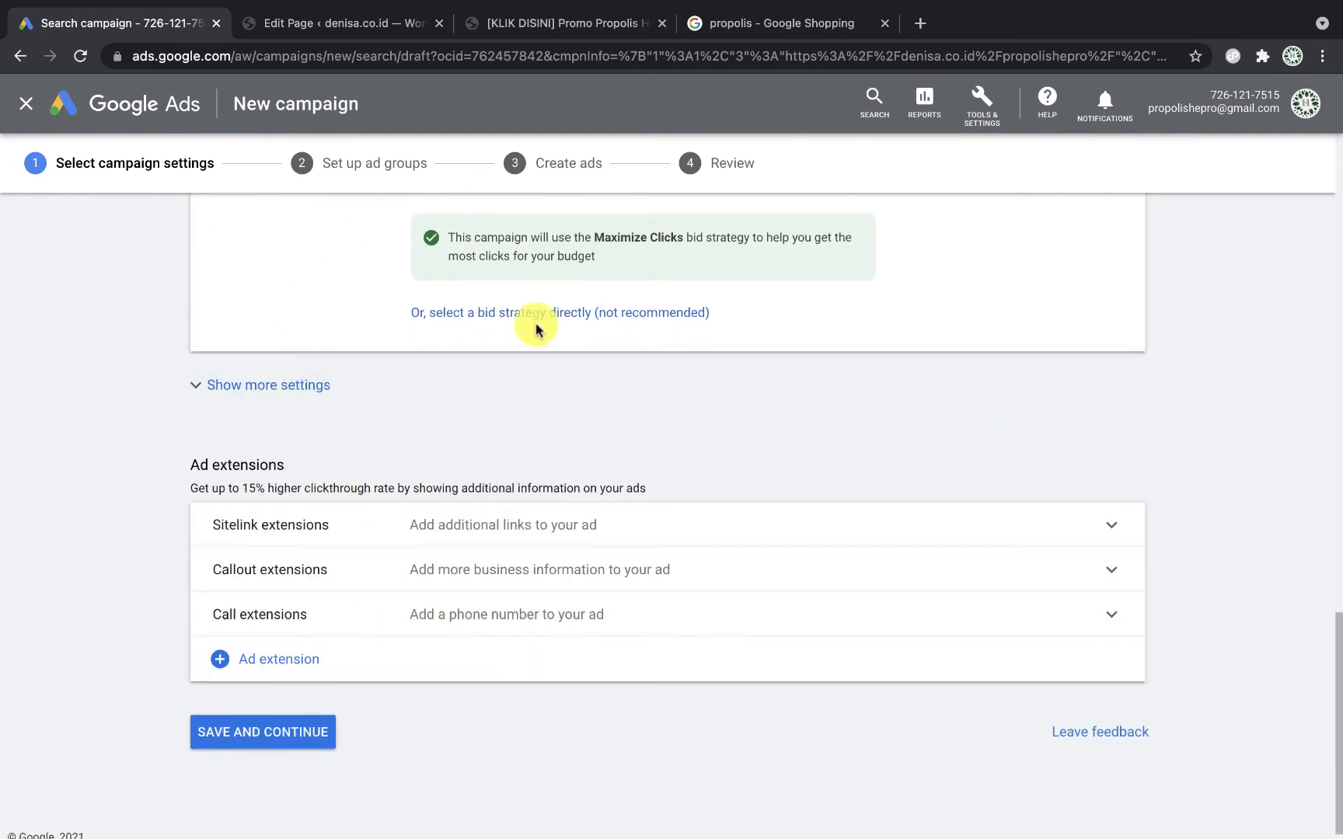
{"action": "scroll", "coordinate": [326, 784], "scroll_direction": "down", "scroll_amount": 1}
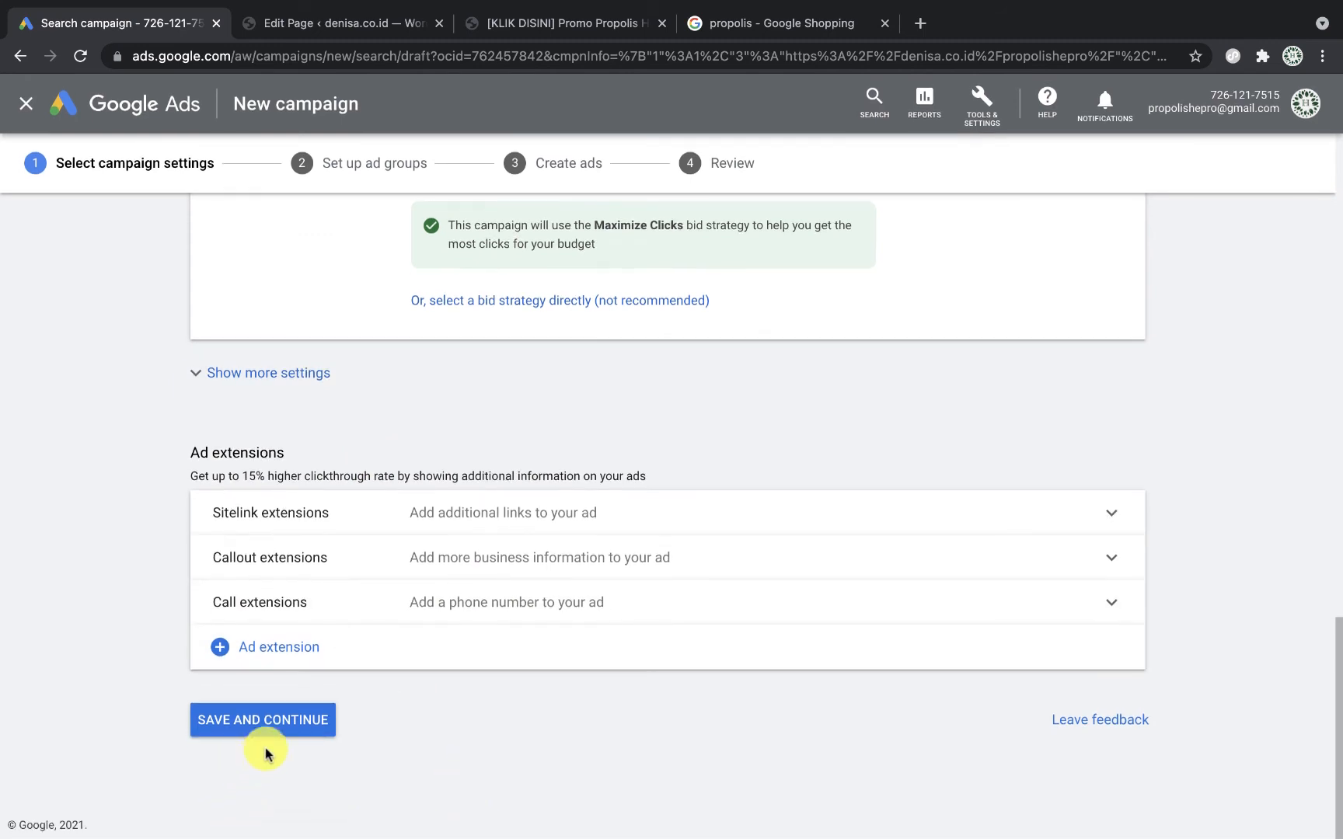
{"action": "left_click", "coordinate": [309, 725]}
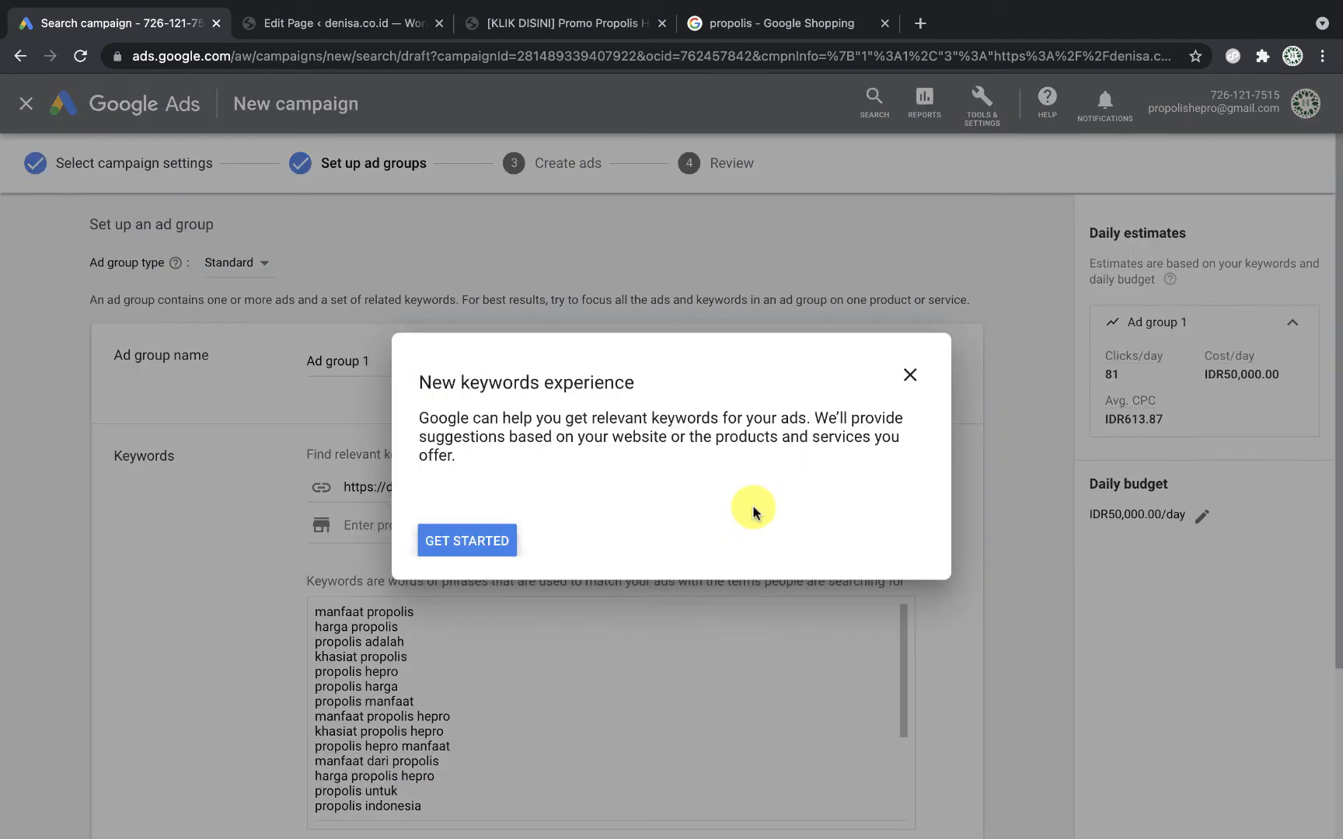
Step: Leave the new keywords experience guide and select the first ad group's default name
{"action": "left_click", "coordinate": [910, 375]}
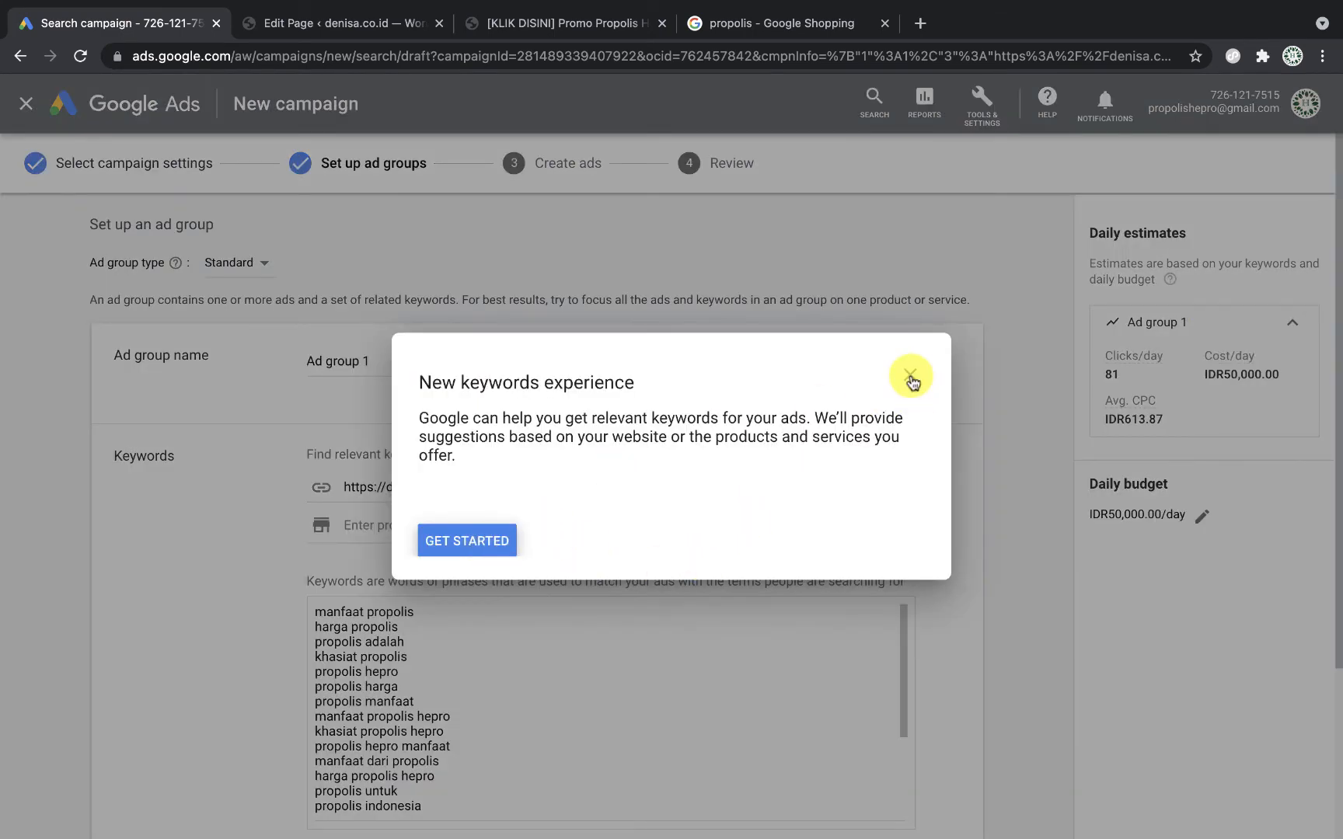
{"action": "left_click", "coordinate": [753, 505]}
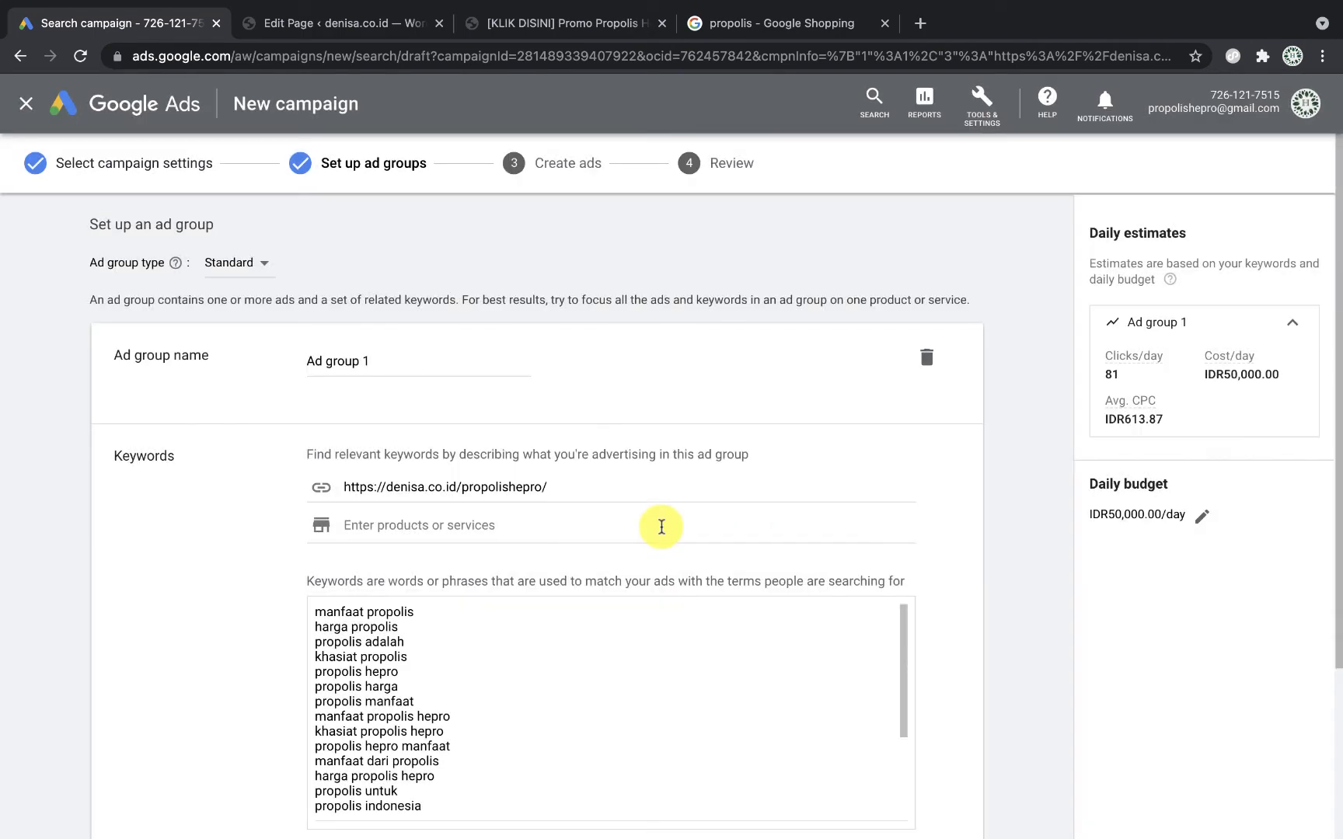
{"action": "scroll", "coordinate": [544, 443], "scroll_direction": "down", "scroll_amount": 1}
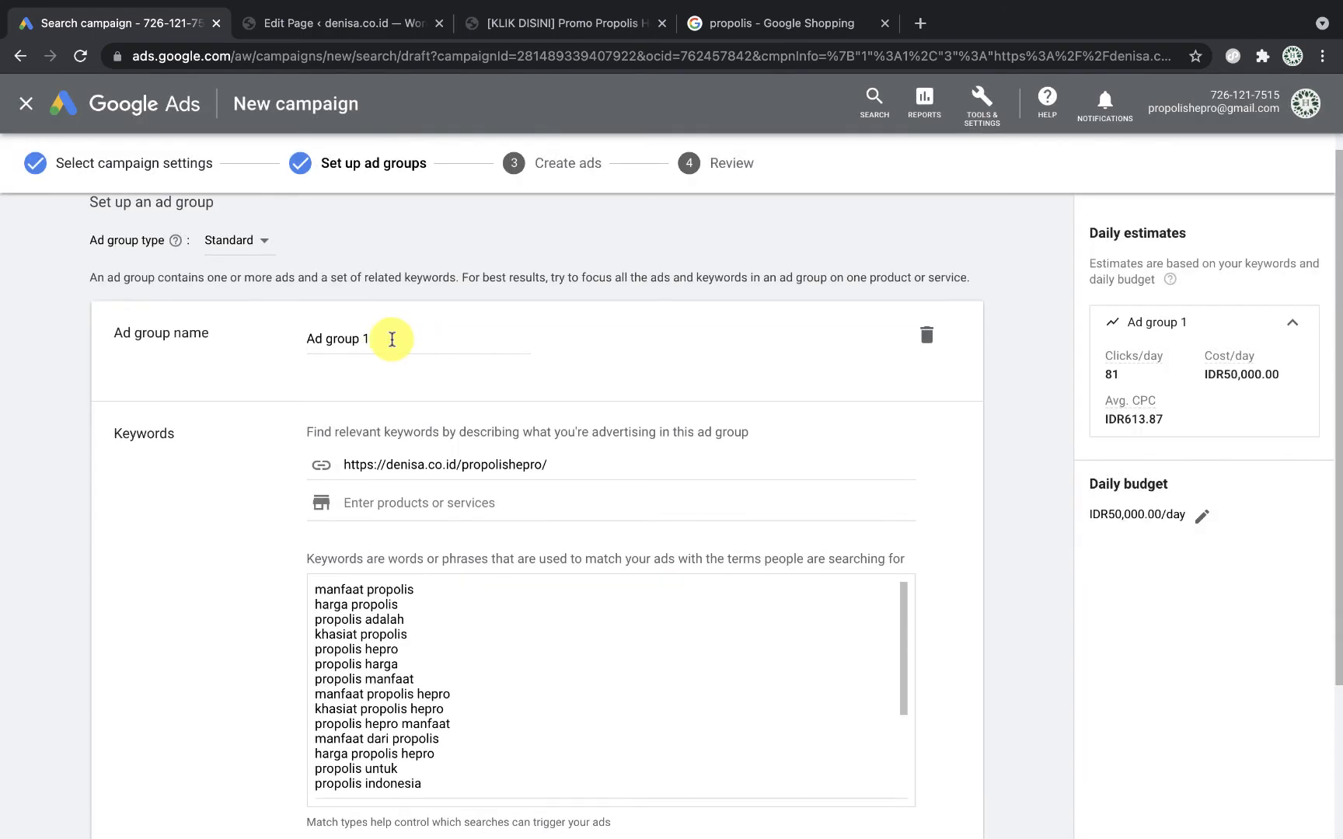
{"action": "left_click", "coordinate": [165, 339]}
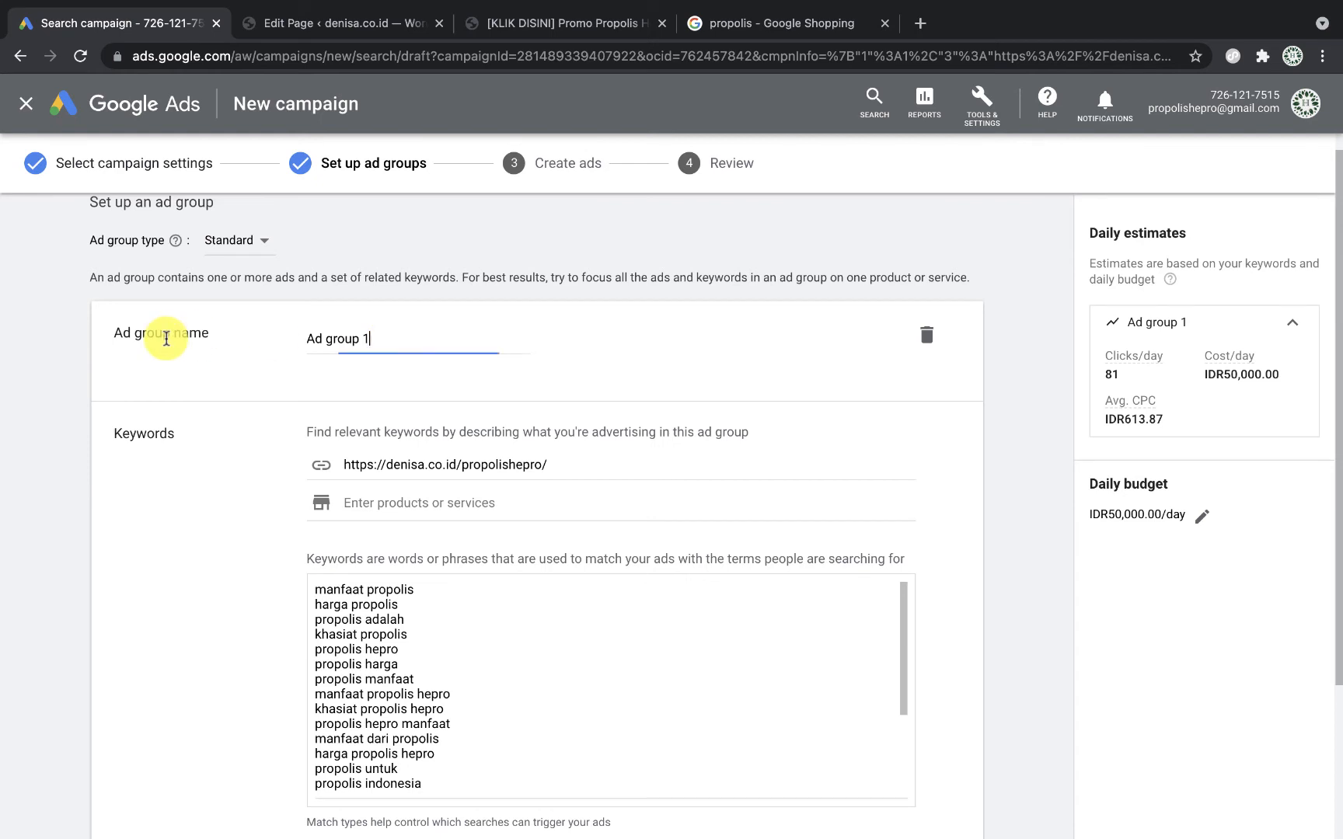
{"action": "key", "text": "ctrl+a"}
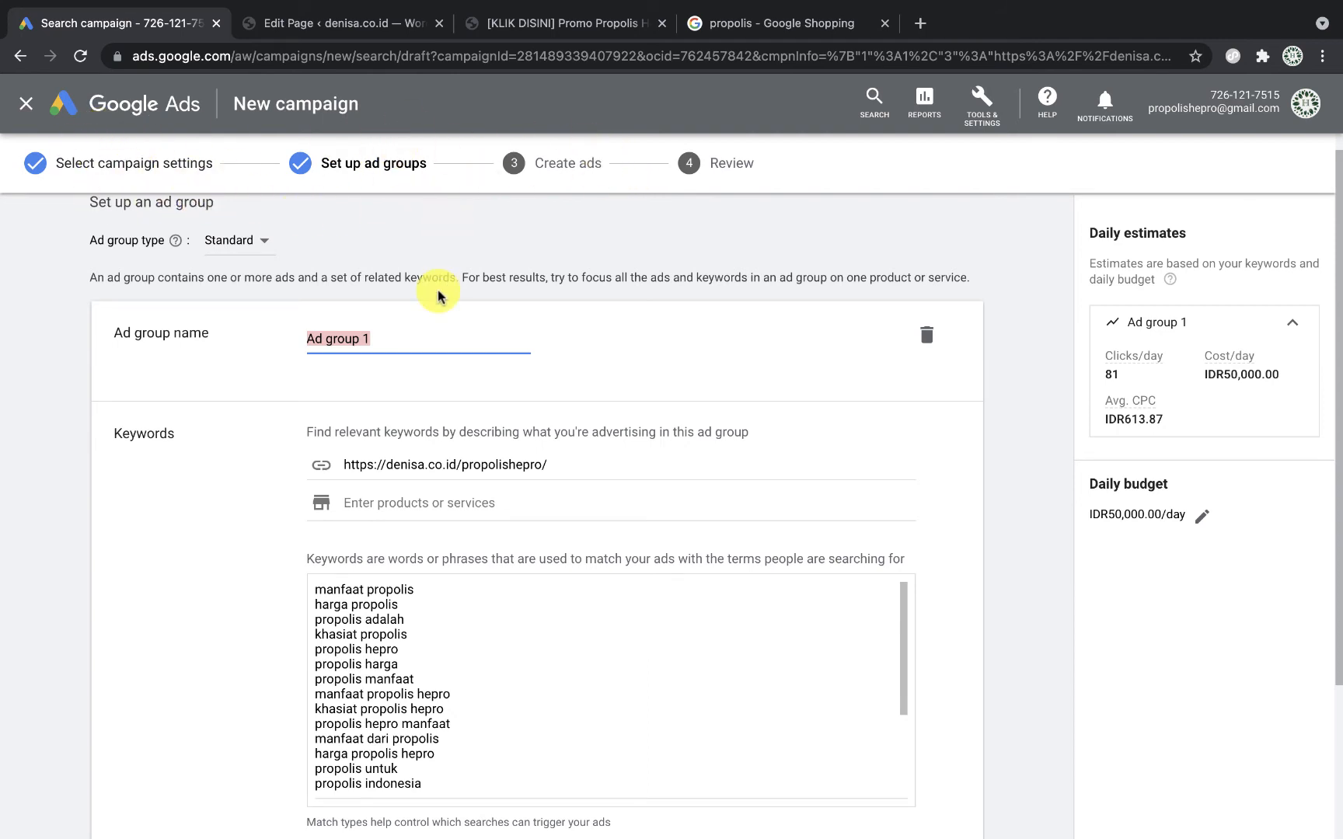
{"action": "scroll", "coordinate": [437, 295], "scroll_direction": "up", "scroll_amount": 1}
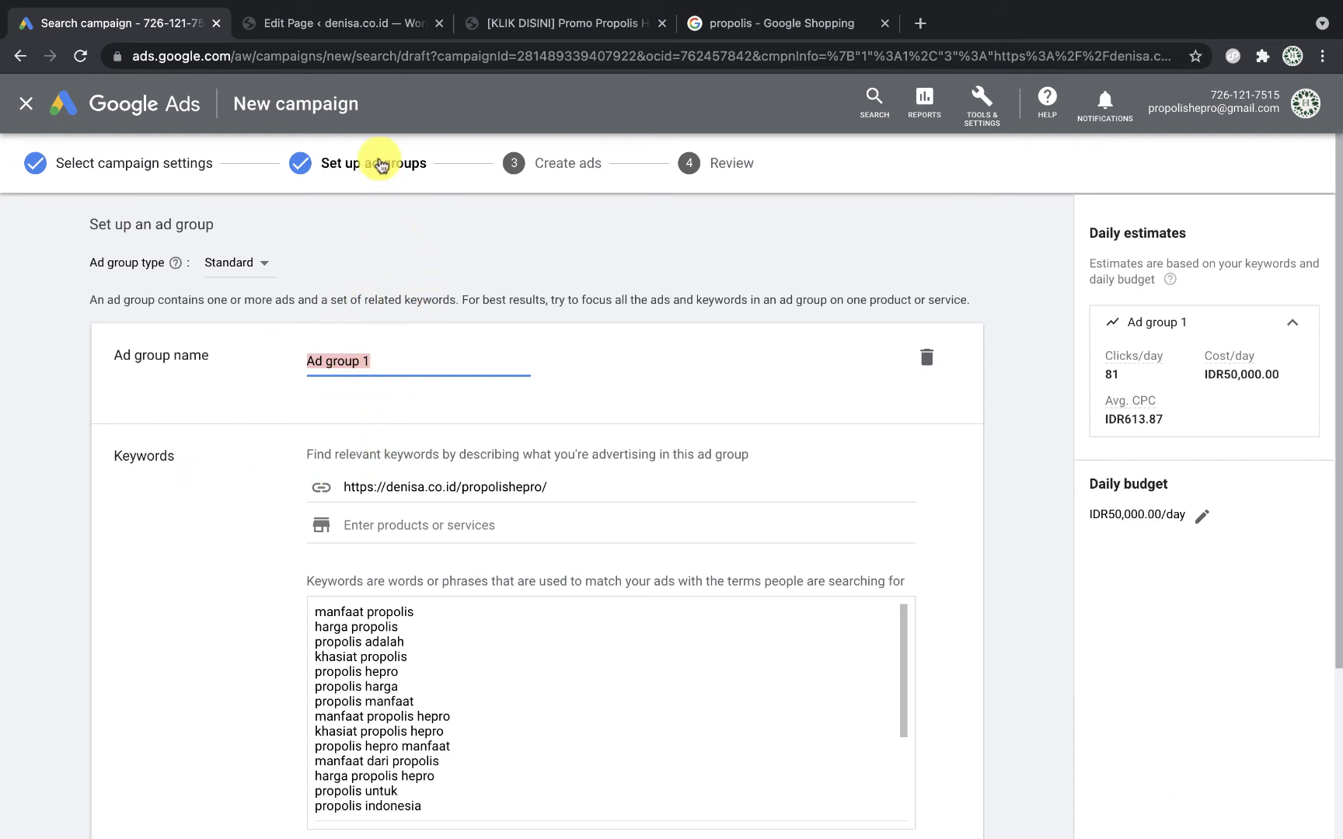
{"action": "scroll", "coordinate": [416, 325], "scroll_direction": "down", "scroll_amount": 2}
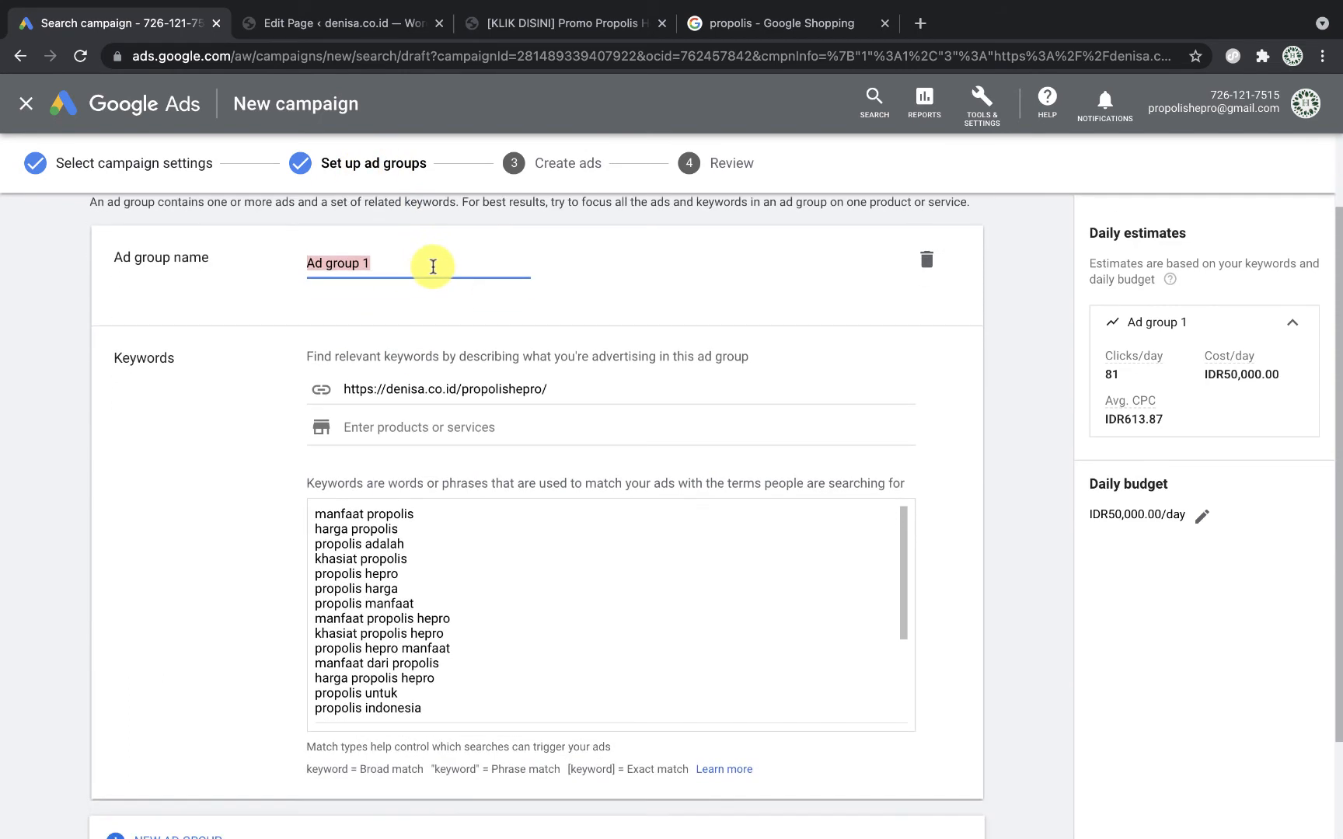
Step: Type 'Jenis Produk' as the first ad group's name and review its suggested propolis keywords
{"action": "type", "text": "Produk"}
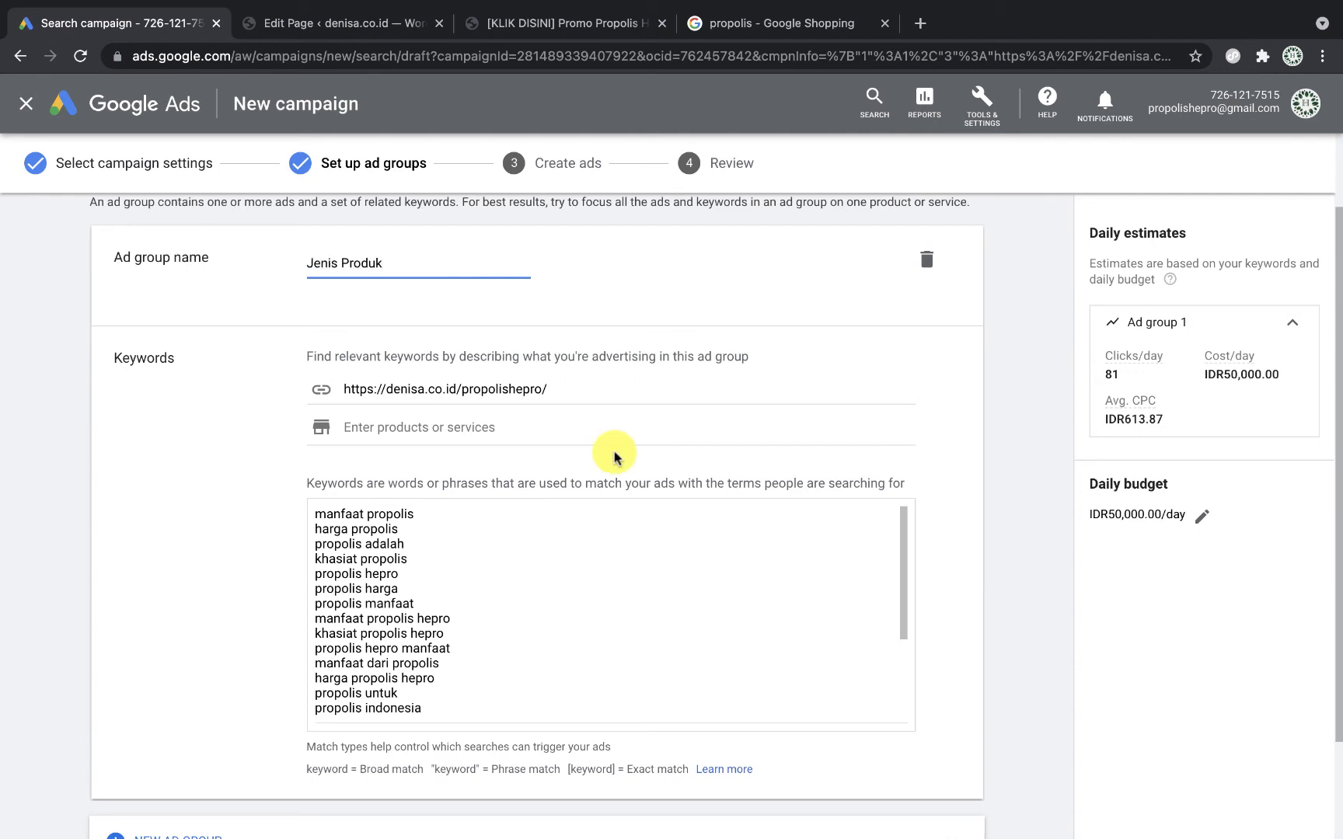
{"action": "scroll", "coordinate": [573, 544], "scroll_direction": "down", "scroll_amount": 3}
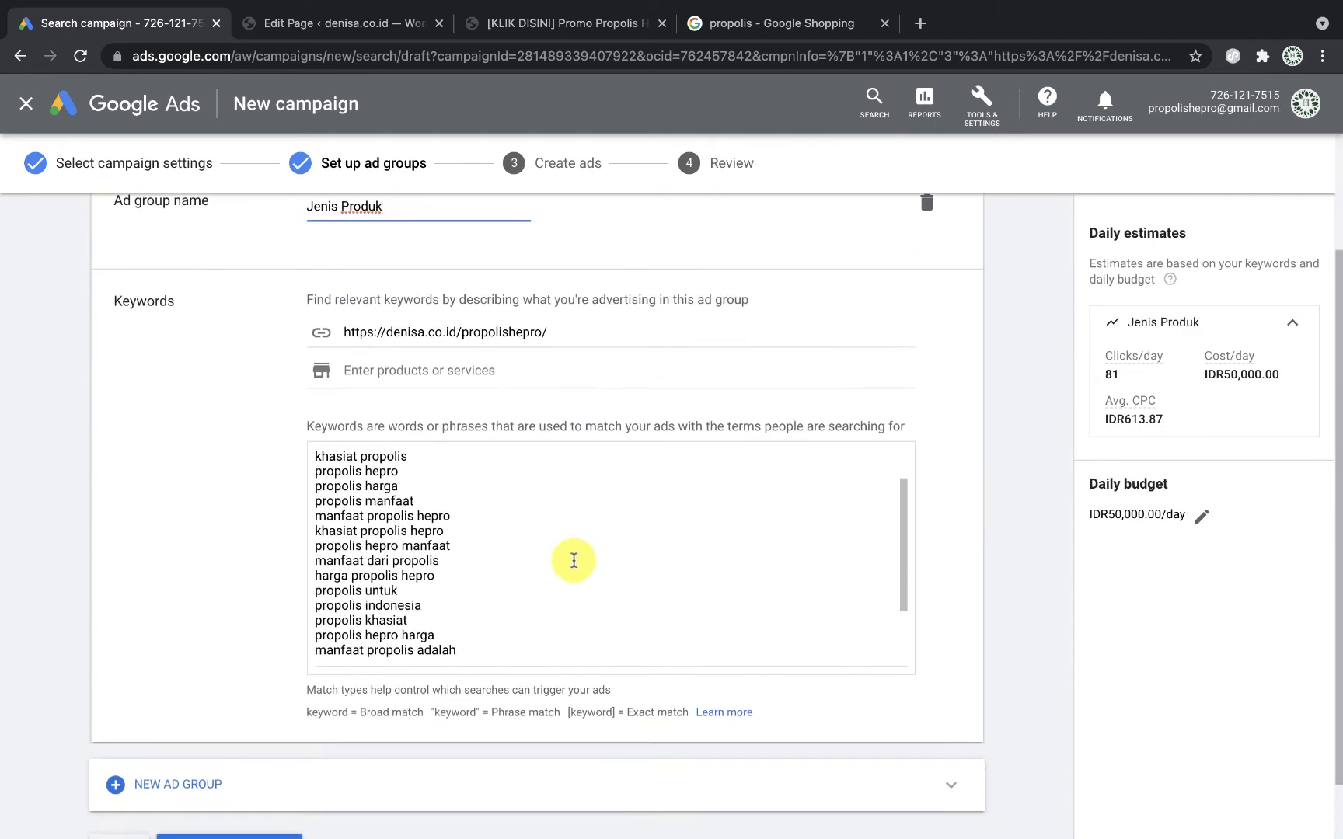
{"action": "scroll", "coordinate": [574, 560], "scroll_direction": "down", "scroll_amount": 5}
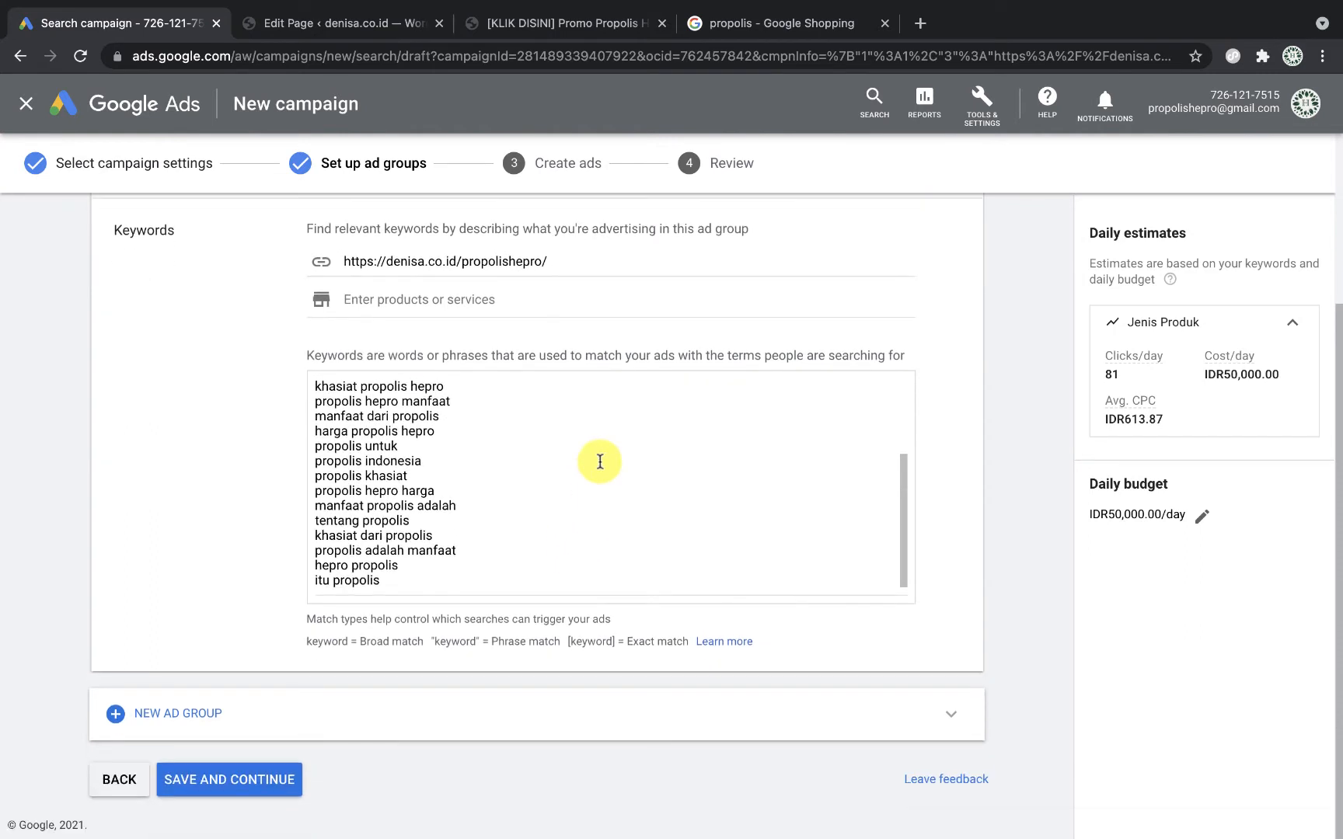
{"action": "scroll", "coordinate": [600, 462], "scroll_direction": "up", "scroll_amount": 2}
{"action": "scroll", "coordinate": [545, 618], "scroll_direction": "up", "scroll_amount": 2}
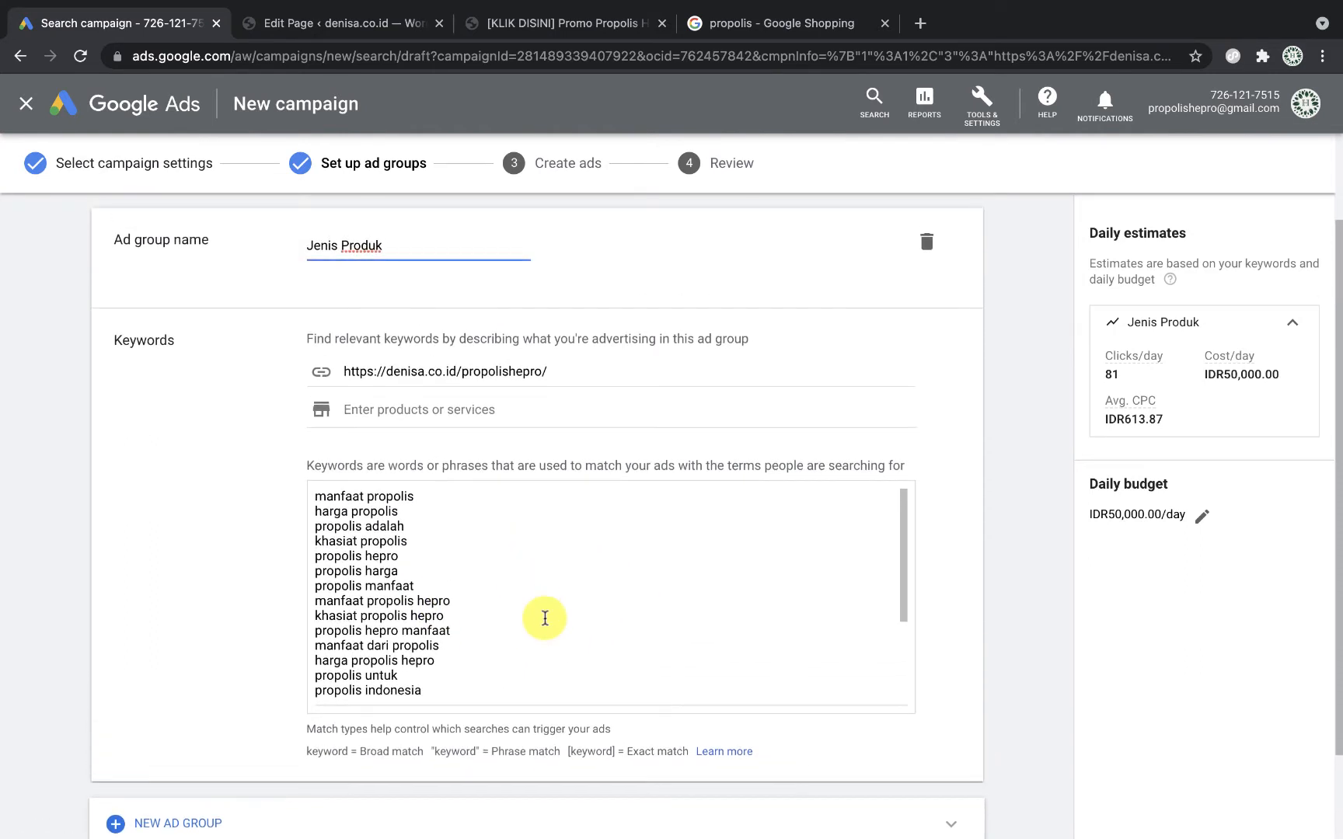
{"action": "scroll", "coordinate": [545, 618], "scroll_direction": "down", "scroll_amount": 5}
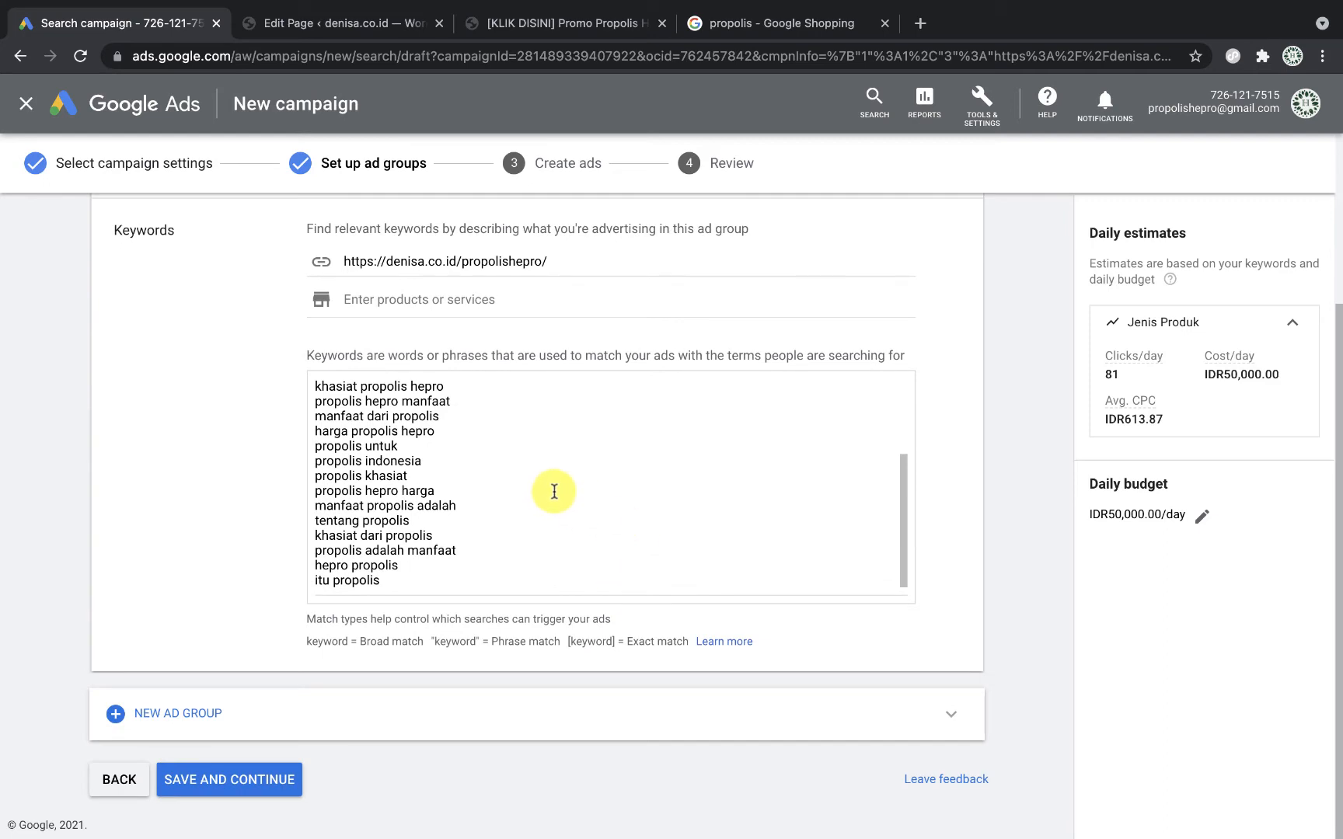
{"action": "scroll", "coordinate": [554, 492], "scroll_direction": "up", "scroll_amount": 5}
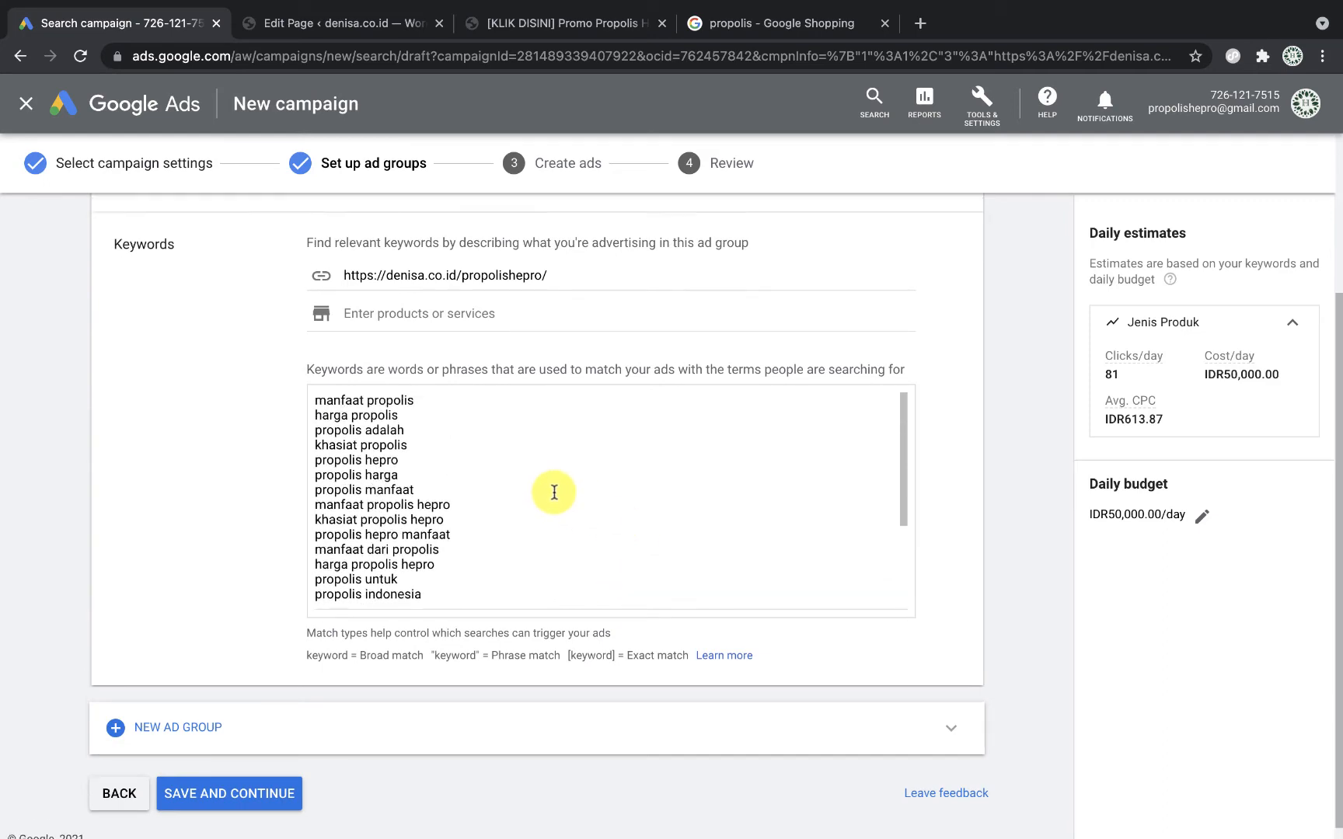
{"action": "scroll", "coordinate": [471, 684], "scroll_direction": "down", "scroll_amount": 5}
{"action": "scroll", "coordinate": [482, 571], "scroll_direction": "down", "scroll_amount": 1}
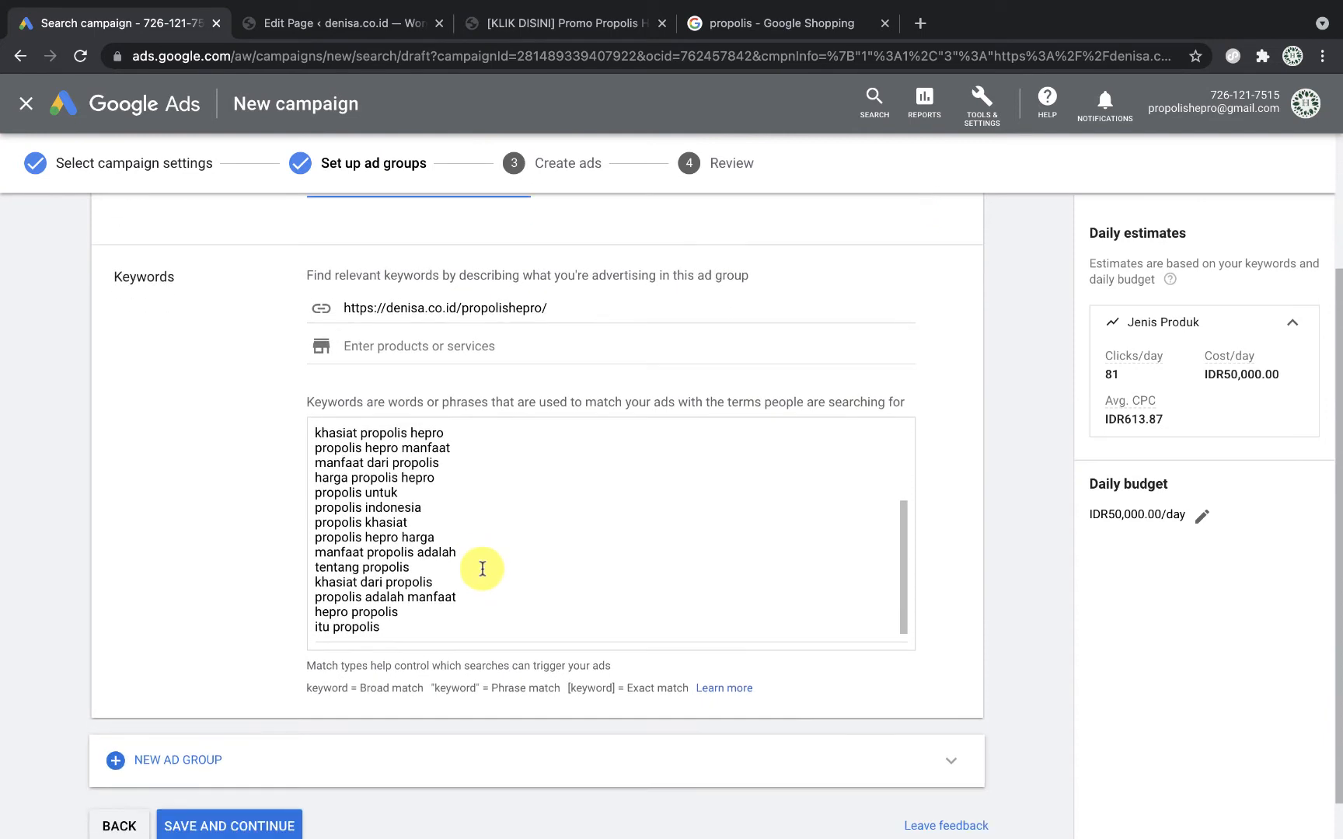
Step: Clear all suggested keywords and enter just propolis, madu and herbal
{"action": "left_click", "coordinate": [481, 570]}
{"action": "key", "text": "ctrl+a"}
{"action": "key", "text": "BackSpace"}
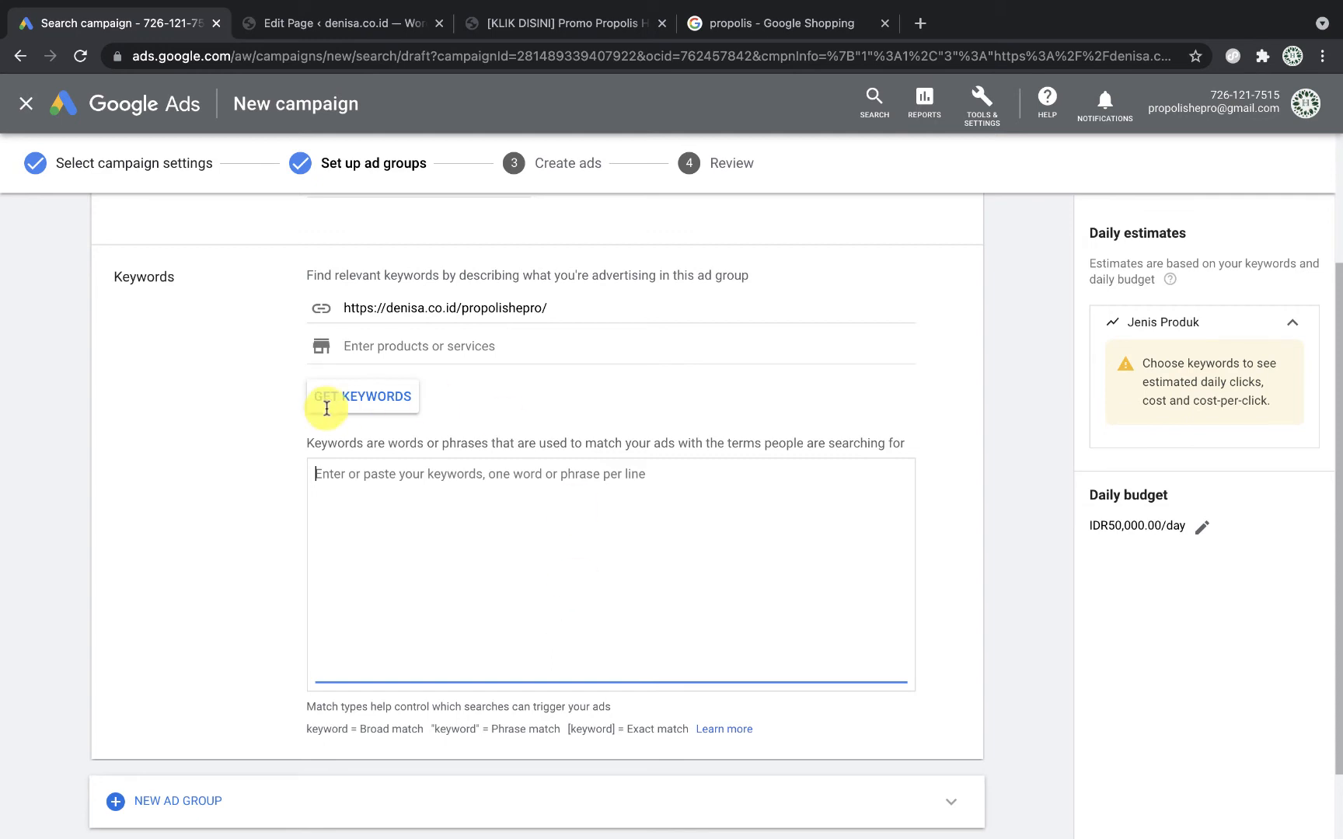
{"action": "scroll", "coordinate": [326, 413], "scroll_direction": "up", "scroll_amount": 2}
{"action": "scroll", "coordinate": [389, 576], "scroll_direction": "down", "scroll_amount": 3}
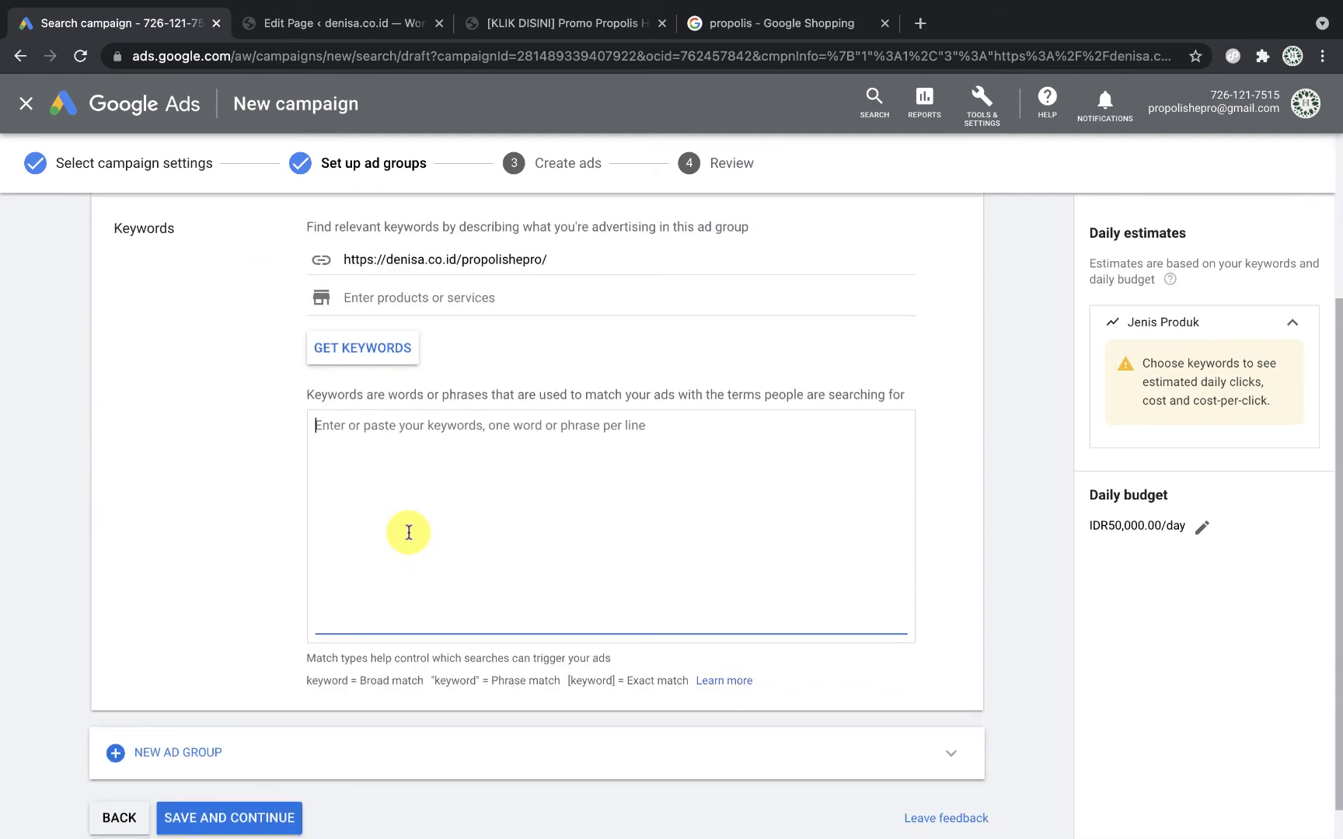
{"action": "type", "text": "proopolis"}
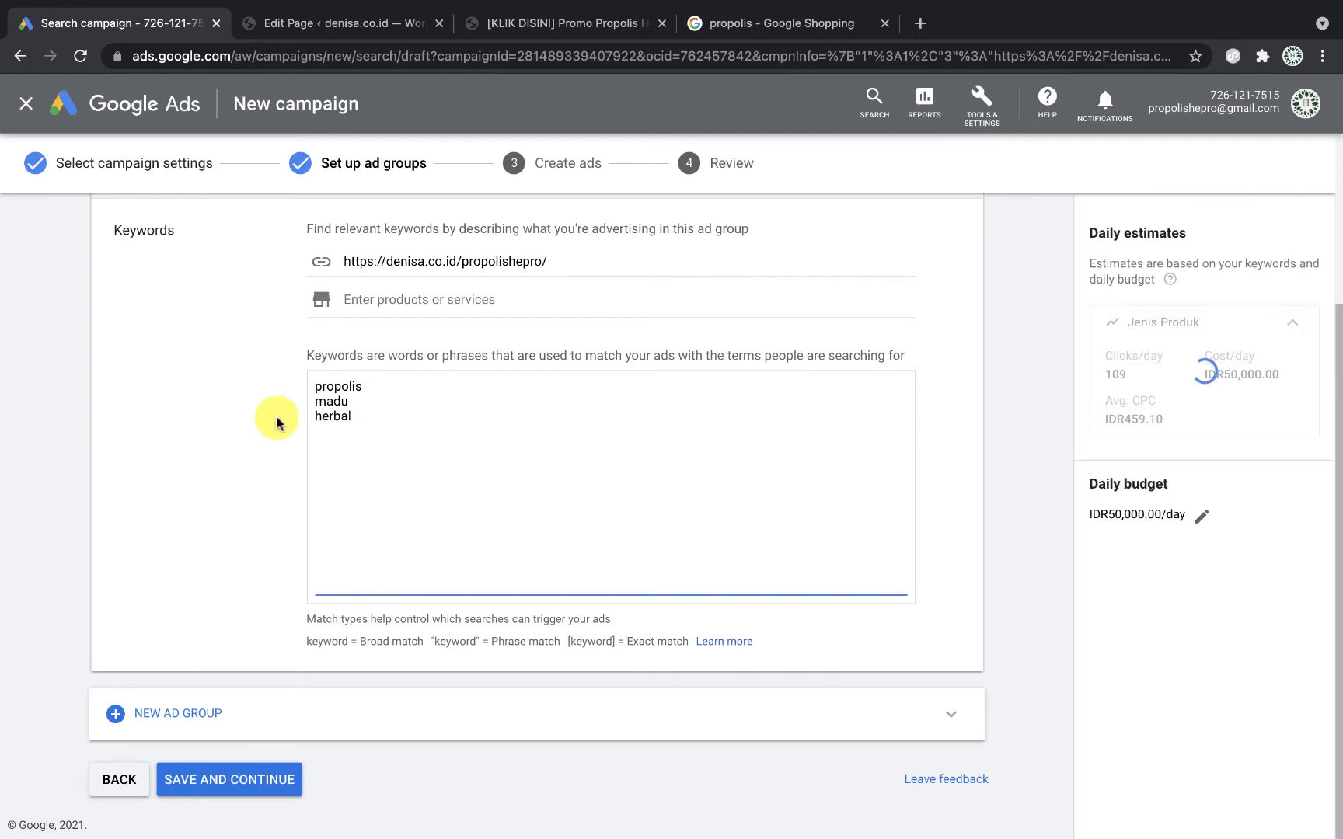
{"action": "scroll", "coordinate": [277, 417], "scroll_direction": "up", "scroll_amount": 2}
{"action": "scroll", "coordinate": [277, 420], "scroll_direction": "down", "scroll_amount": 2}
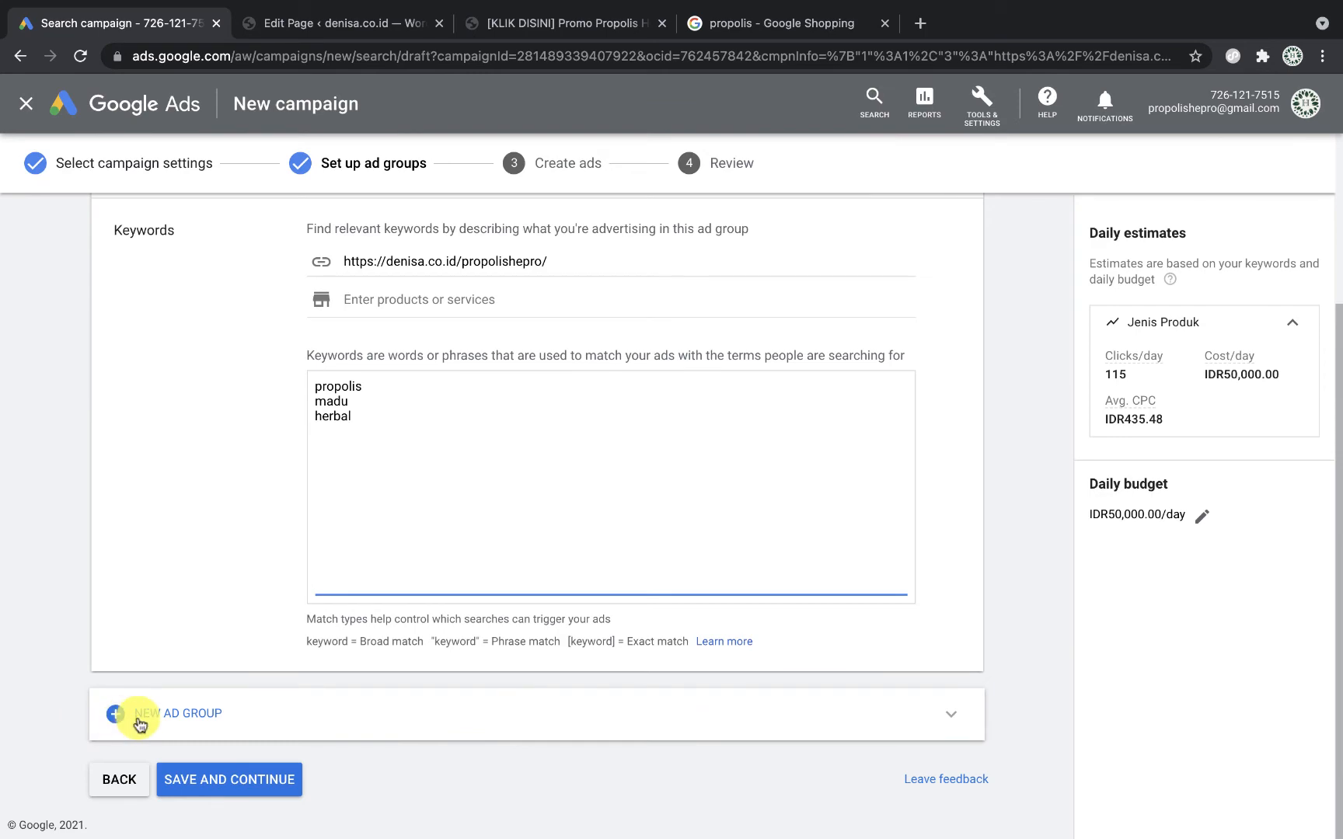
Step: Add a second ad group and name it 'Jenis Penyakit'
{"action": "left_click", "coordinate": [139, 723]}
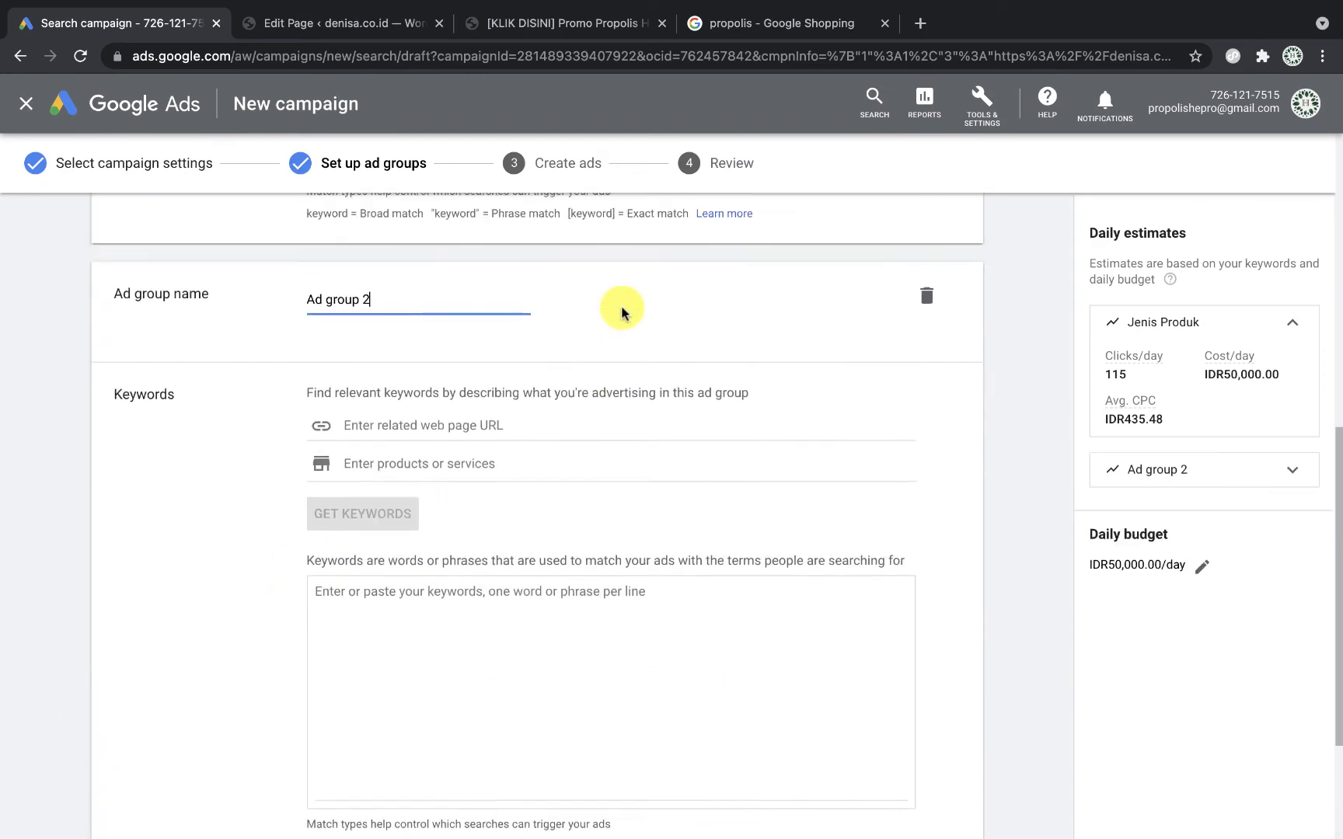
{"action": "scroll", "coordinate": [505, 435], "scroll_direction": "up", "scroll_amount": 4}
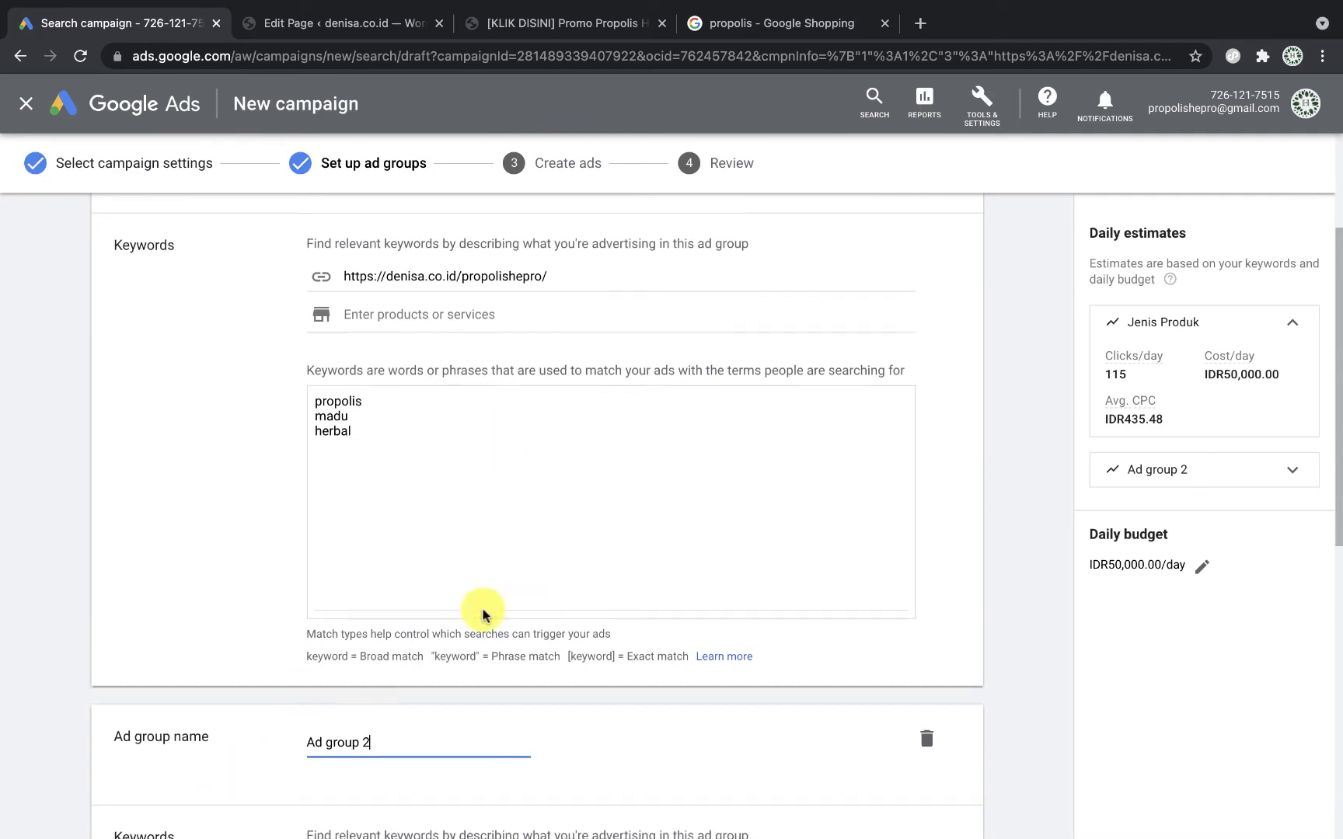
{"action": "scroll", "coordinate": [225, 770], "scroll_direction": "down", "scroll_amount": 3}
{"action": "key", "text": "super+a"}
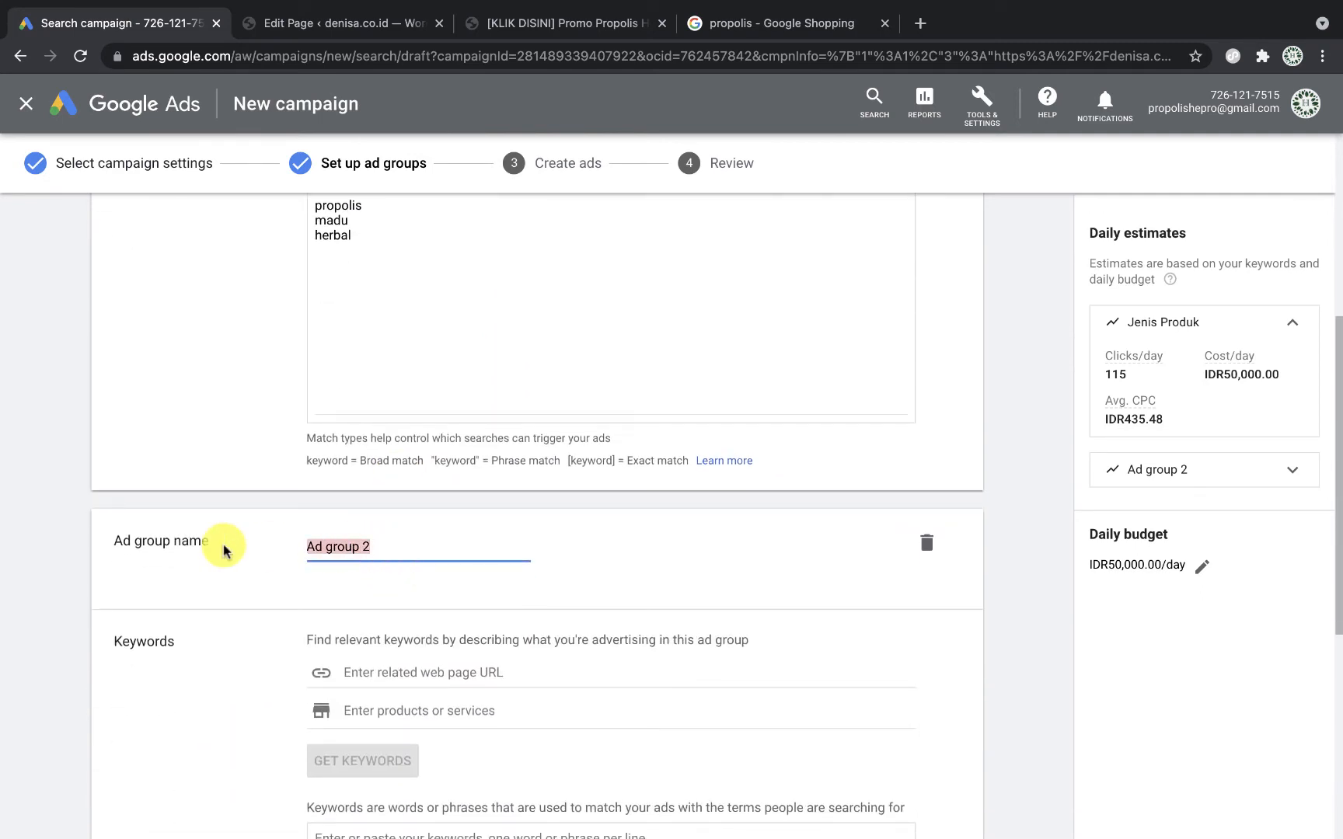
{"action": "type", "text": "Jenis Peny"}
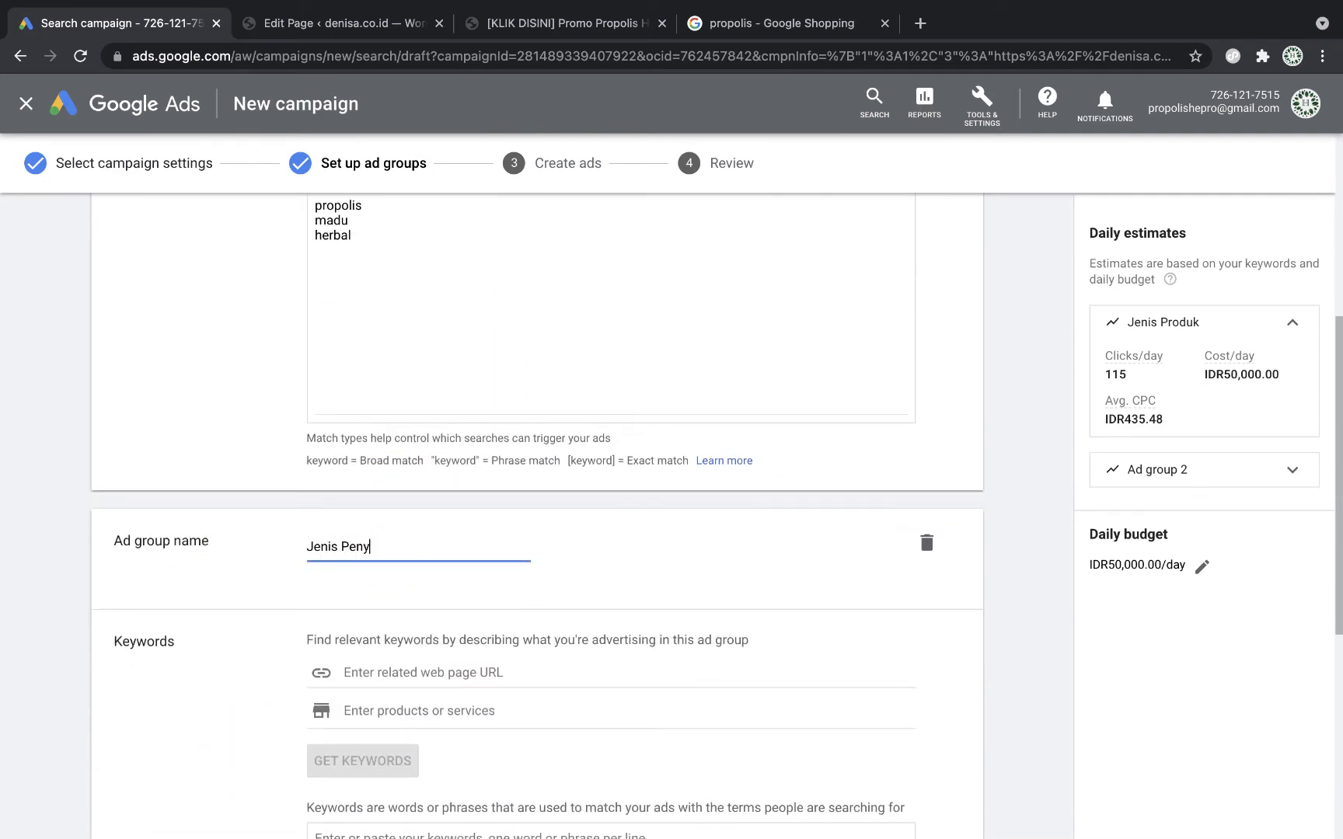
{"action": "type", "text": "akit"}
{"action": "left_click", "coordinate": [377, 503]}
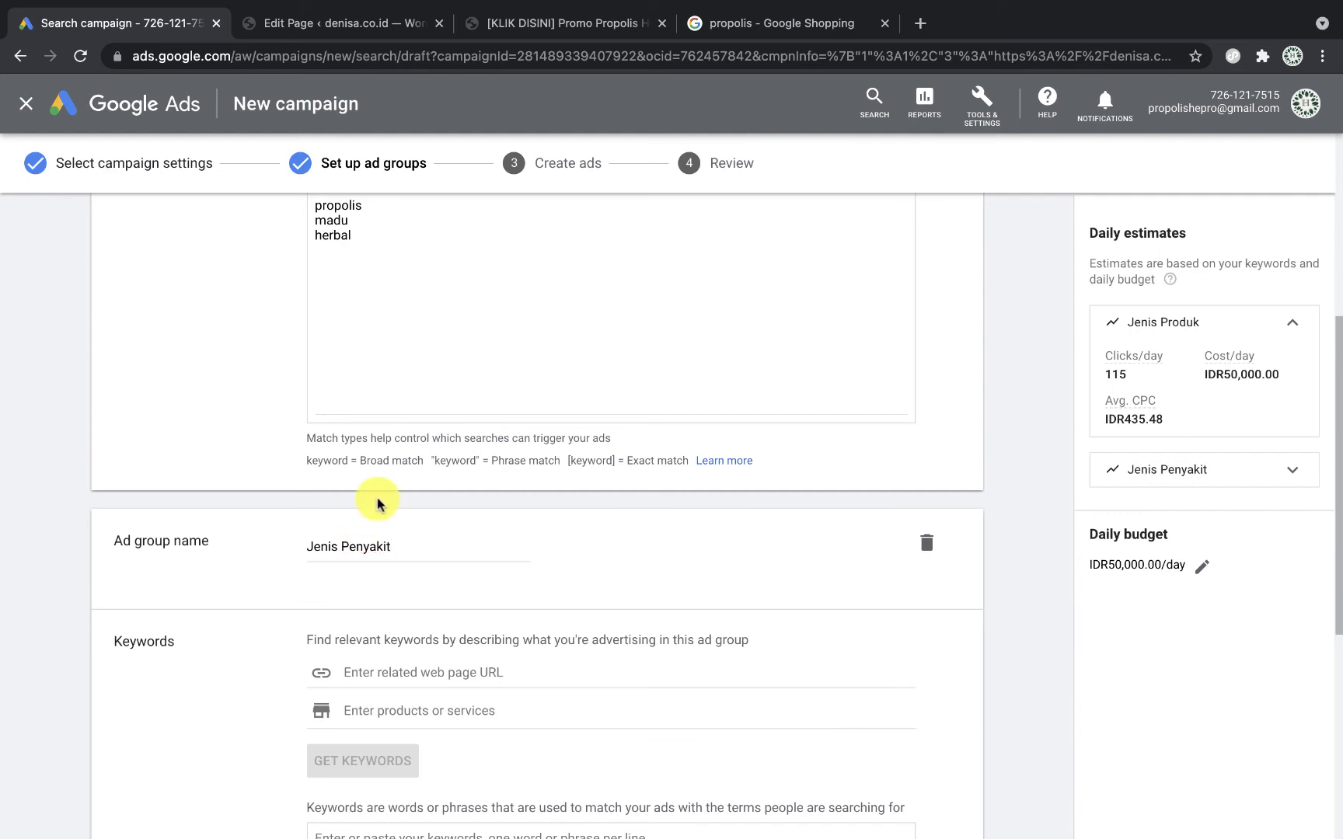
Step: Check the product landing page's ailment list, then return to the ad group setup
{"action": "scroll", "coordinate": [377, 501], "scroll_direction": "up", "scroll_amount": 2}
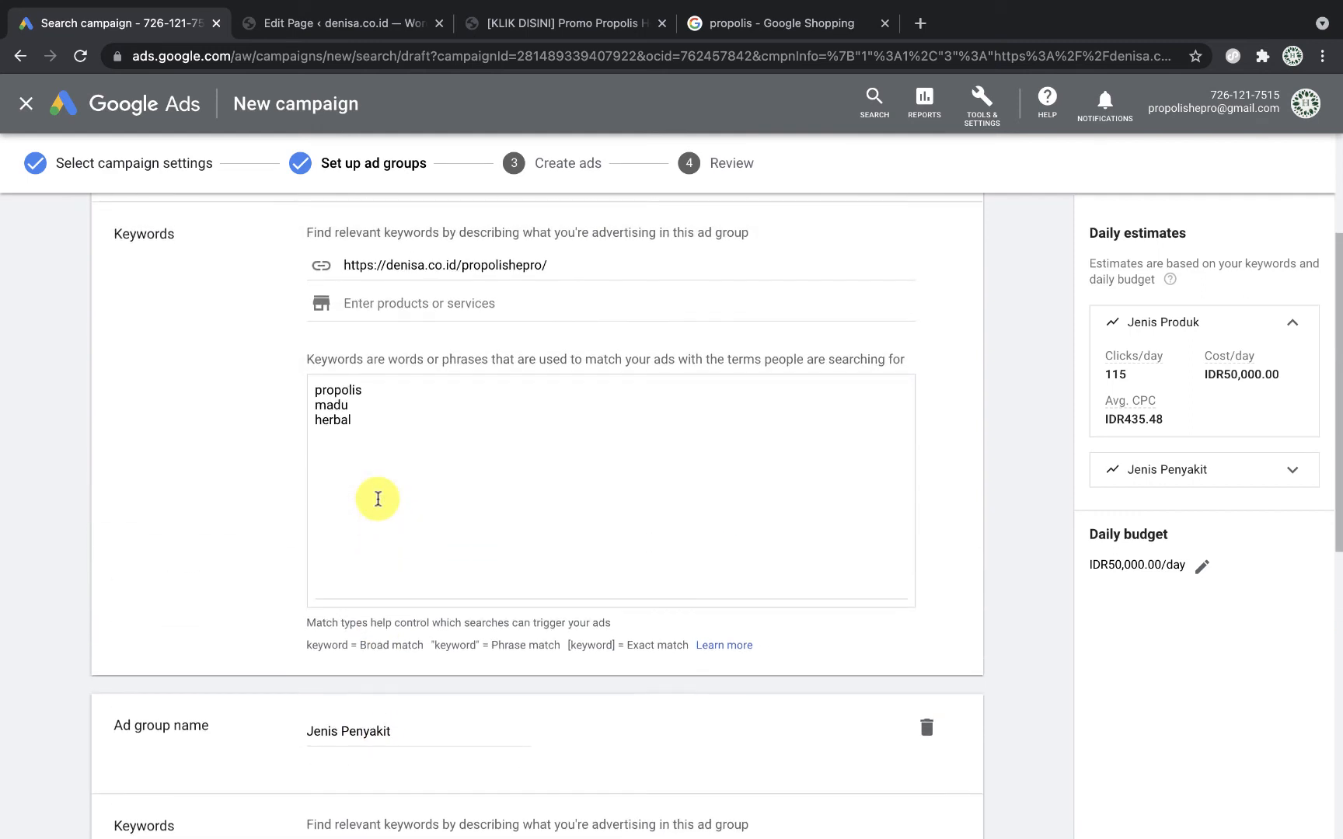
{"action": "scroll", "coordinate": [378, 507], "scroll_direction": "down", "scroll_amount": 3}
{"action": "scroll", "coordinate": [397, 591], "scroll_direction": "down", "scroll_amount": 2}
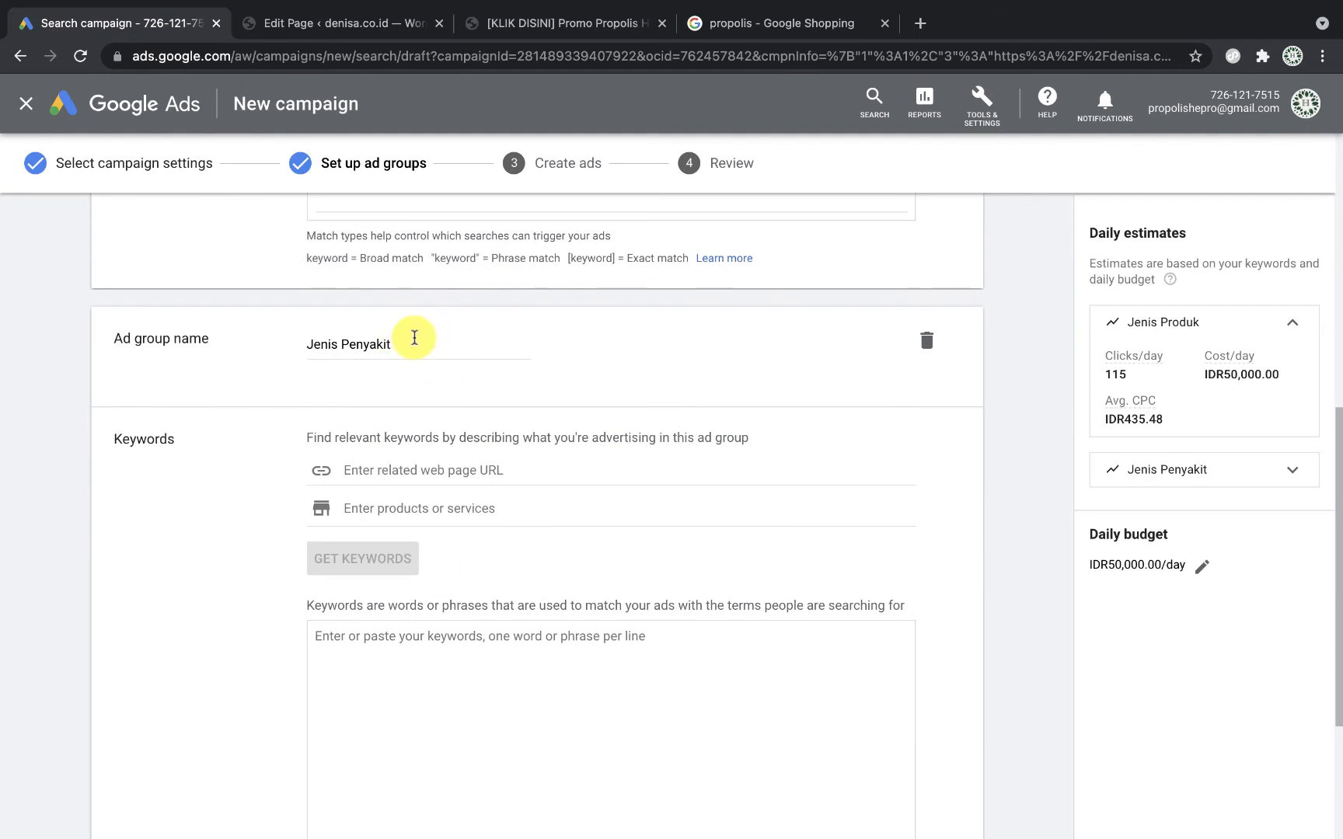
{"action": "scroll", "coordinate": [414, 337], "scroll_direction": "up", "scroll_amount": 7}
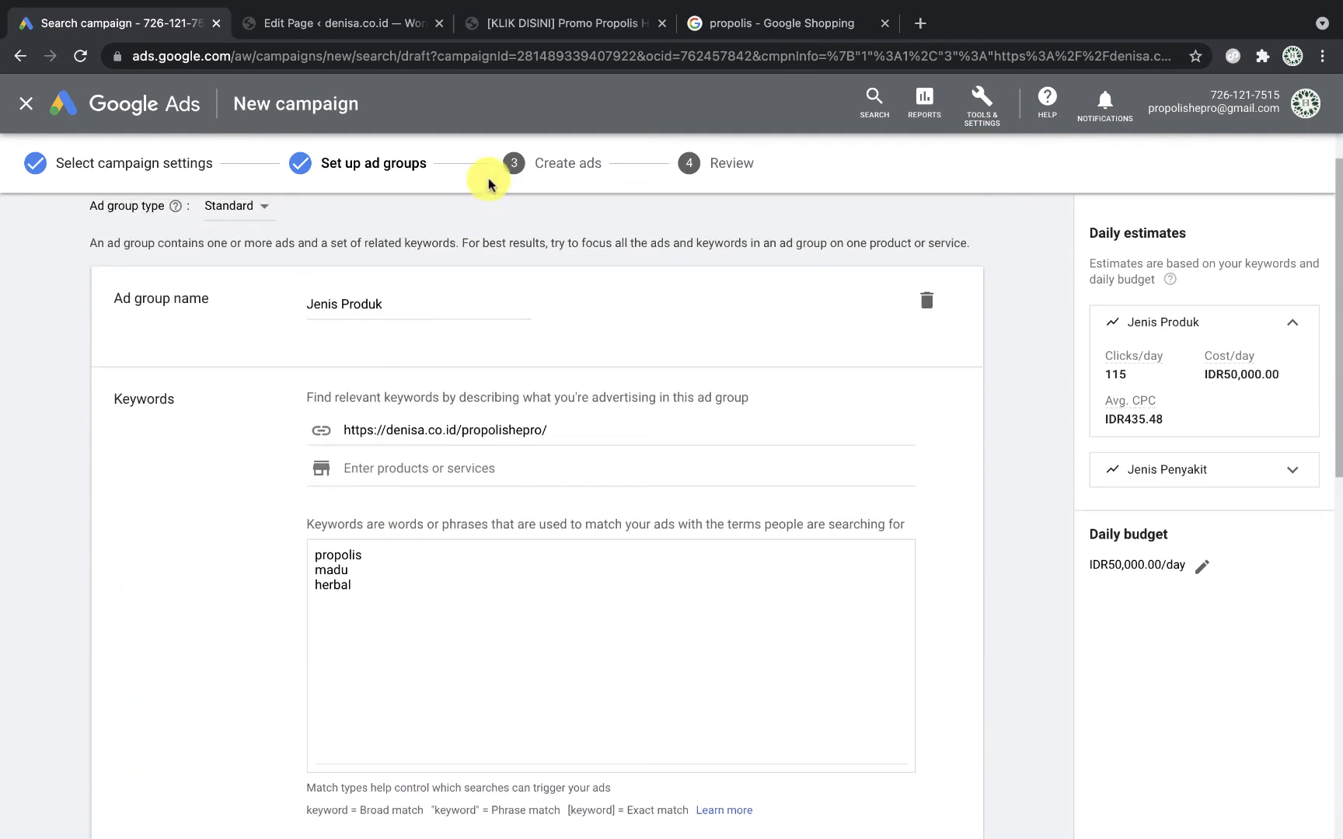
{"action": "left_click", "coordinate": [554, 24]}
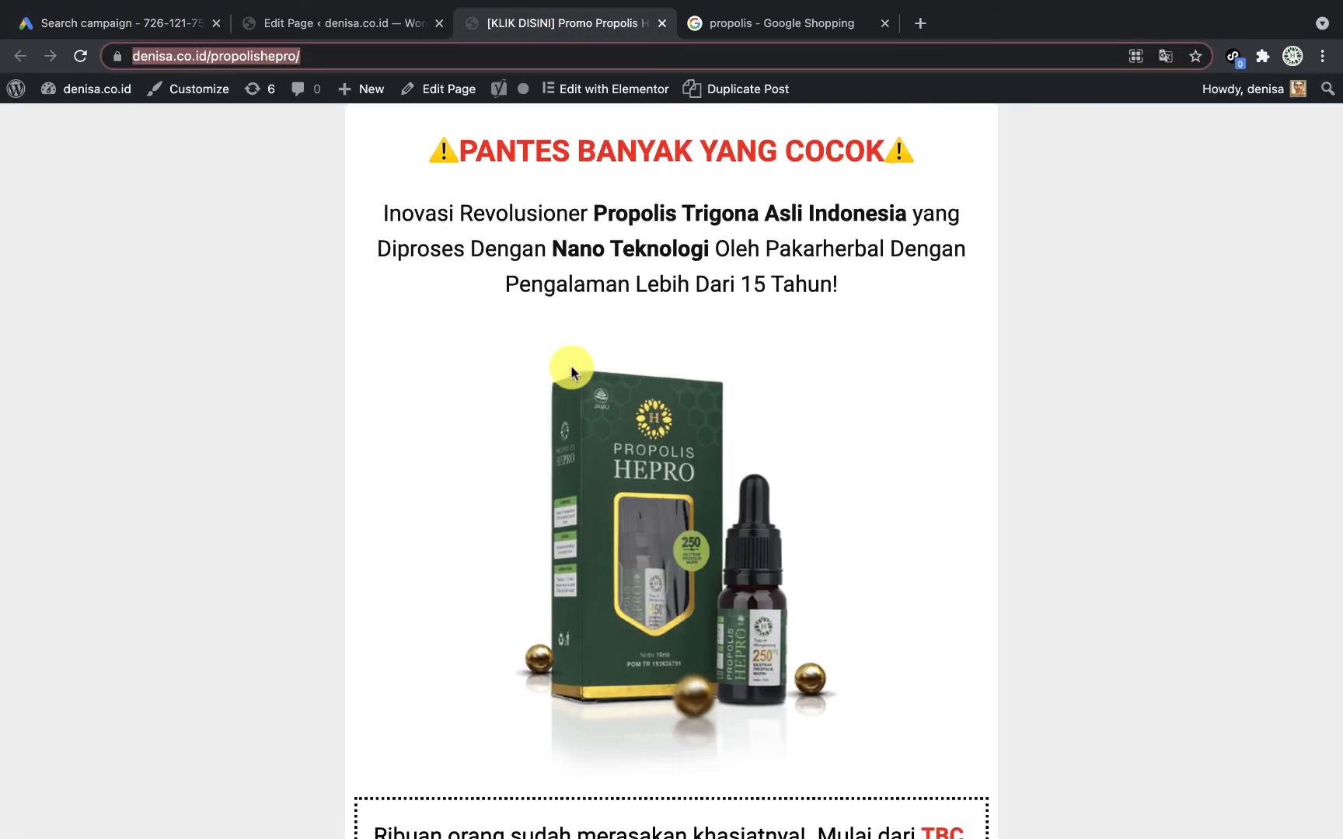
{"action": "scroll", "coordinate": [570, 372], "scroll_direction": "down", "scroll_amount": 7}
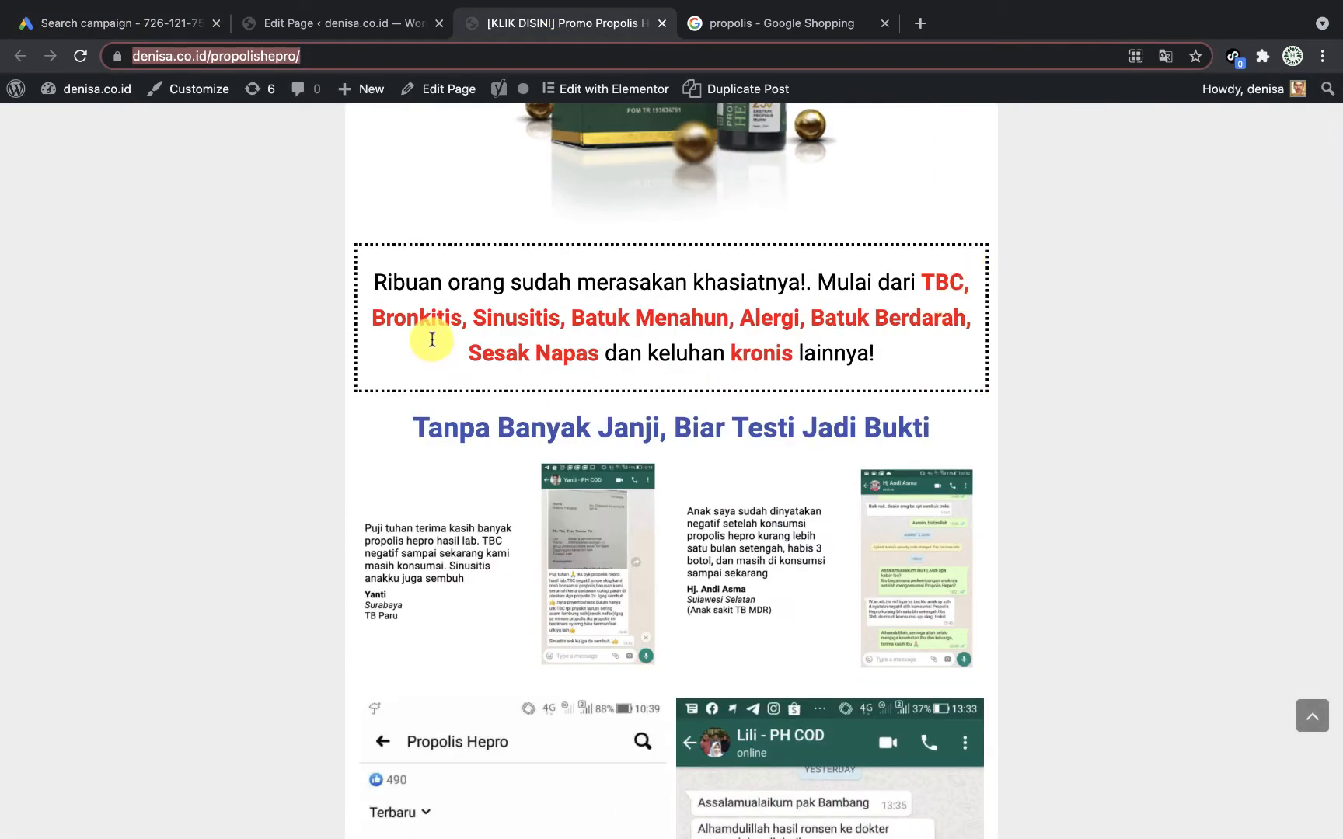
{"action": "left_click", "coordinate": [122, 24]}
{"action": "scroll", "coordinate": [360, 571], "scroll_direction": "down", "scroll_amount": 7}
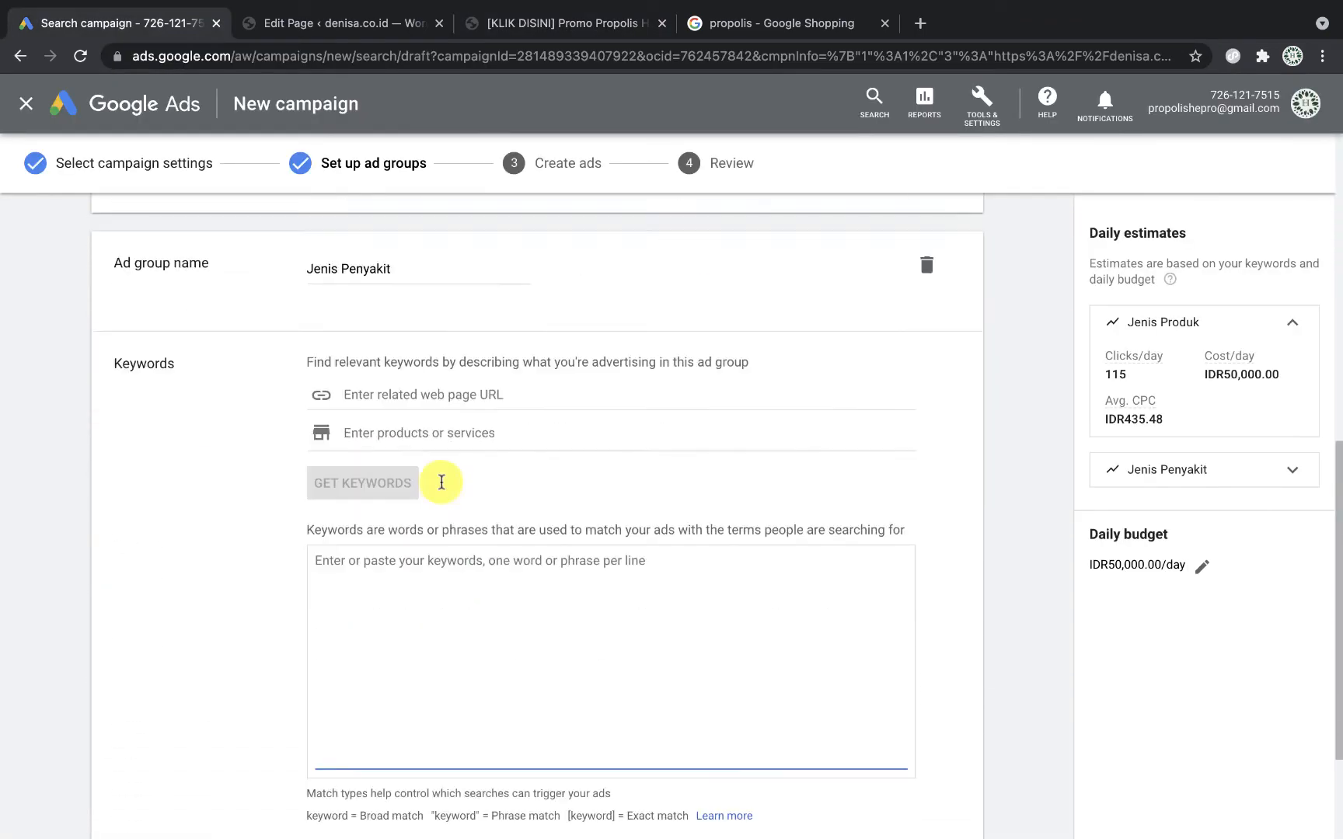
Step: Enter batuk, sinusitis, tbc and tuberkulosis on separate lines in the Jenis Penyakit keyword box
{"action": "scroll", "coordinate": [419, 544], "scroll_direction": "down", "scroll_amount": 1}
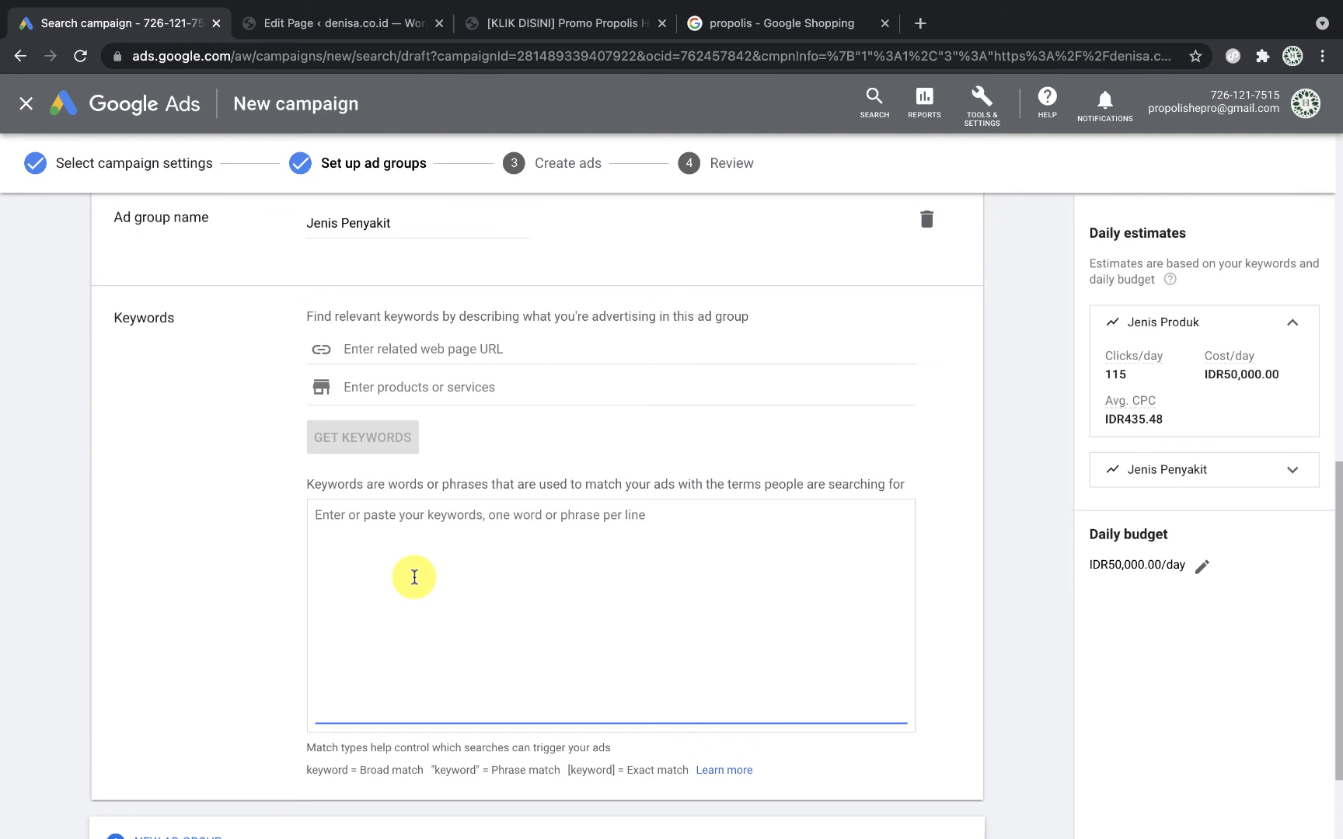
{"action": "type", "text": "ba"}
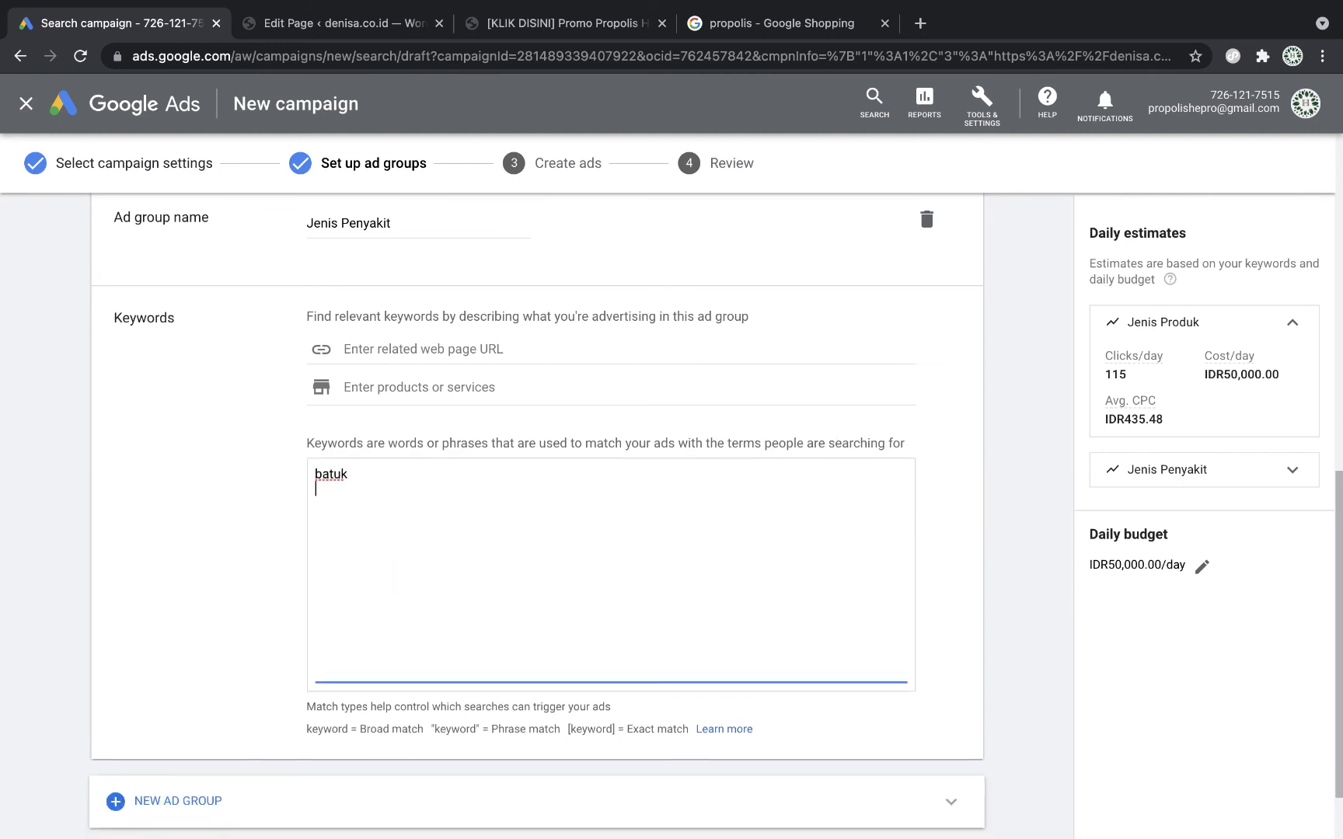
{"action": "type", "text": "tuk"}
{"action": "key", "text": "Return"}
{"action": "type", "text": "sinusiti"}
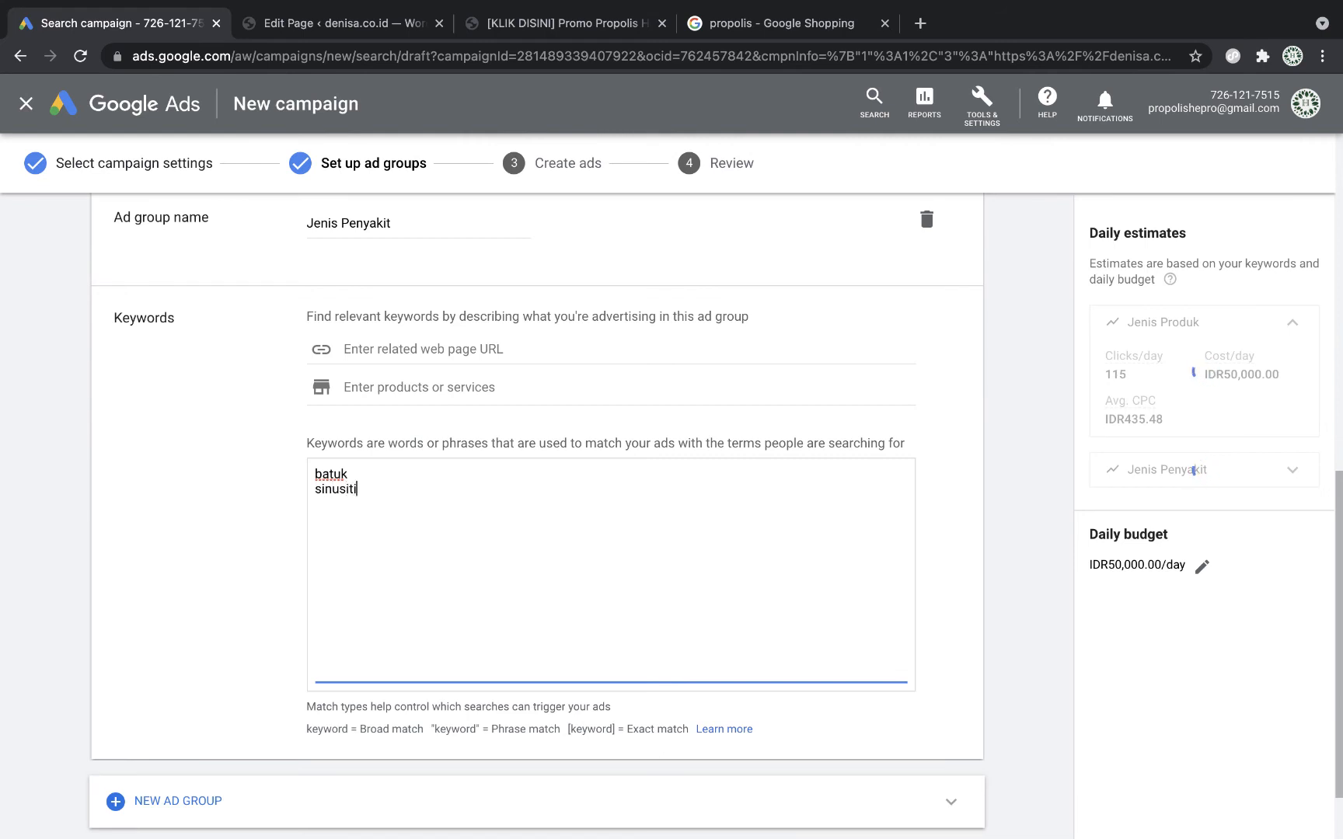
{"action": "type", "text": "s"}
{"action": "key", "text": "Return"}
{"action": "type", "text": "tbc"}
{"action": "key", "text": "Return"}
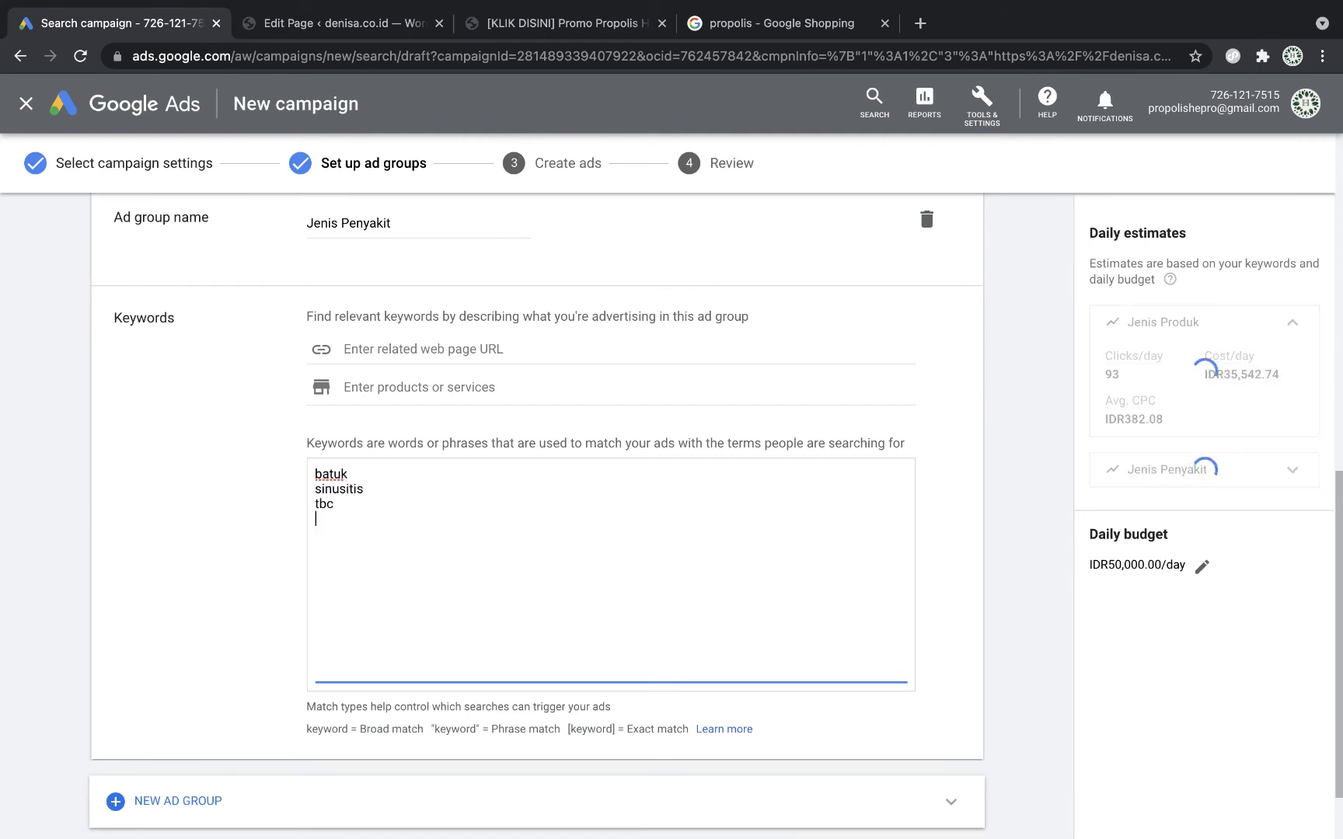
{"action": "type", "text": "tuberkulosis"}
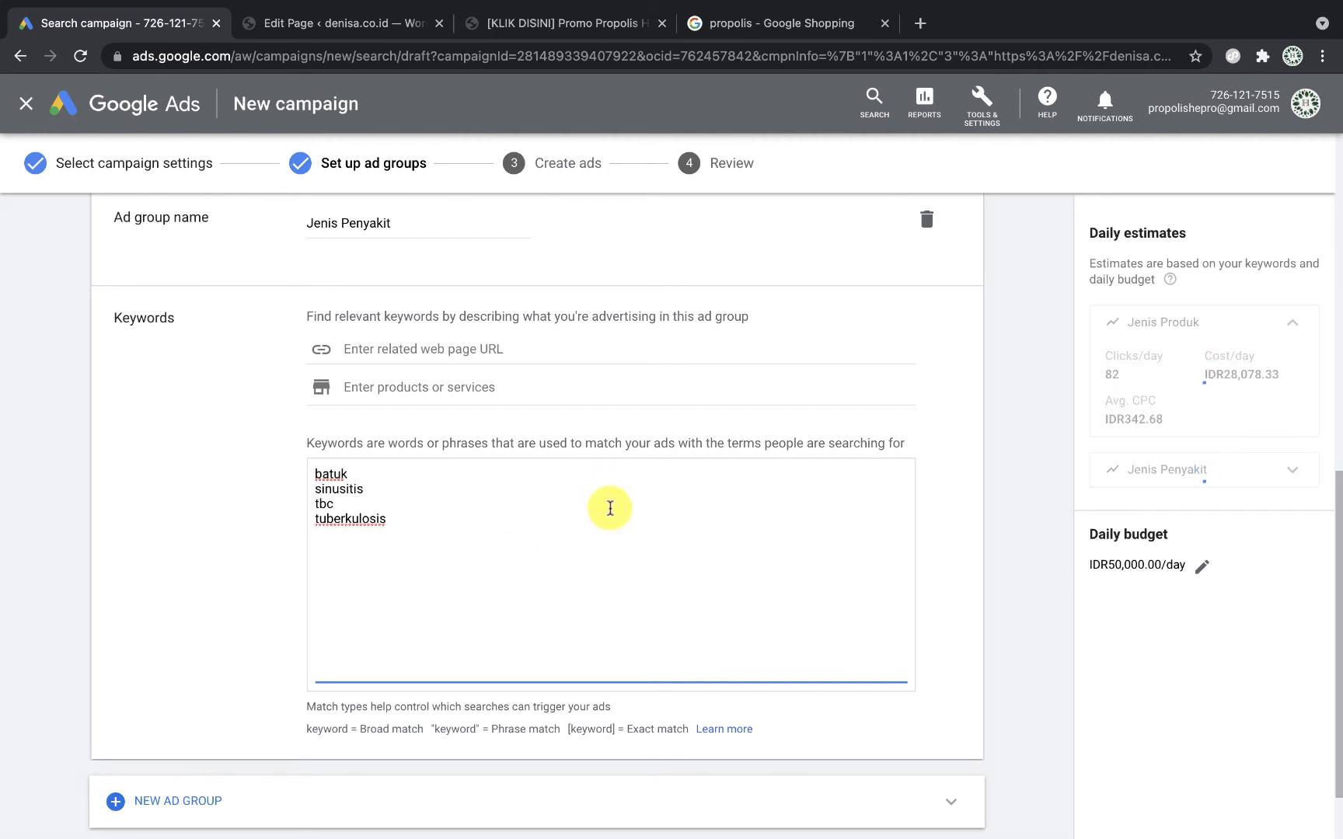
Step: Scroll up and down the page to review both ad groups' keyword lists
{"action": "scroll", "coordinate": [610, 508], "scroll_direction": "up", "scroll_amount": 5}
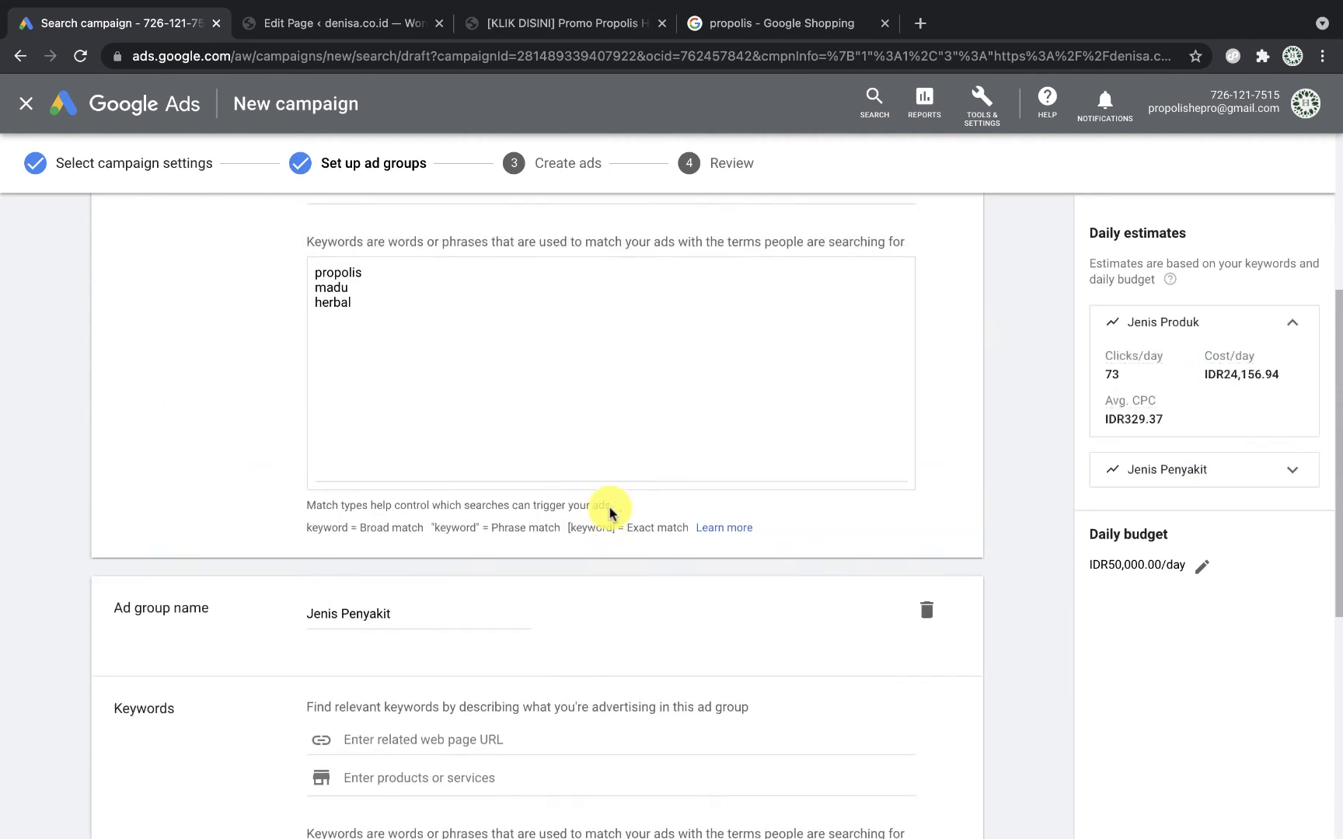
{"action": "scroll", "coordinate": [352, 362], "scroll_direction": "up", "scroll_amount": 1}
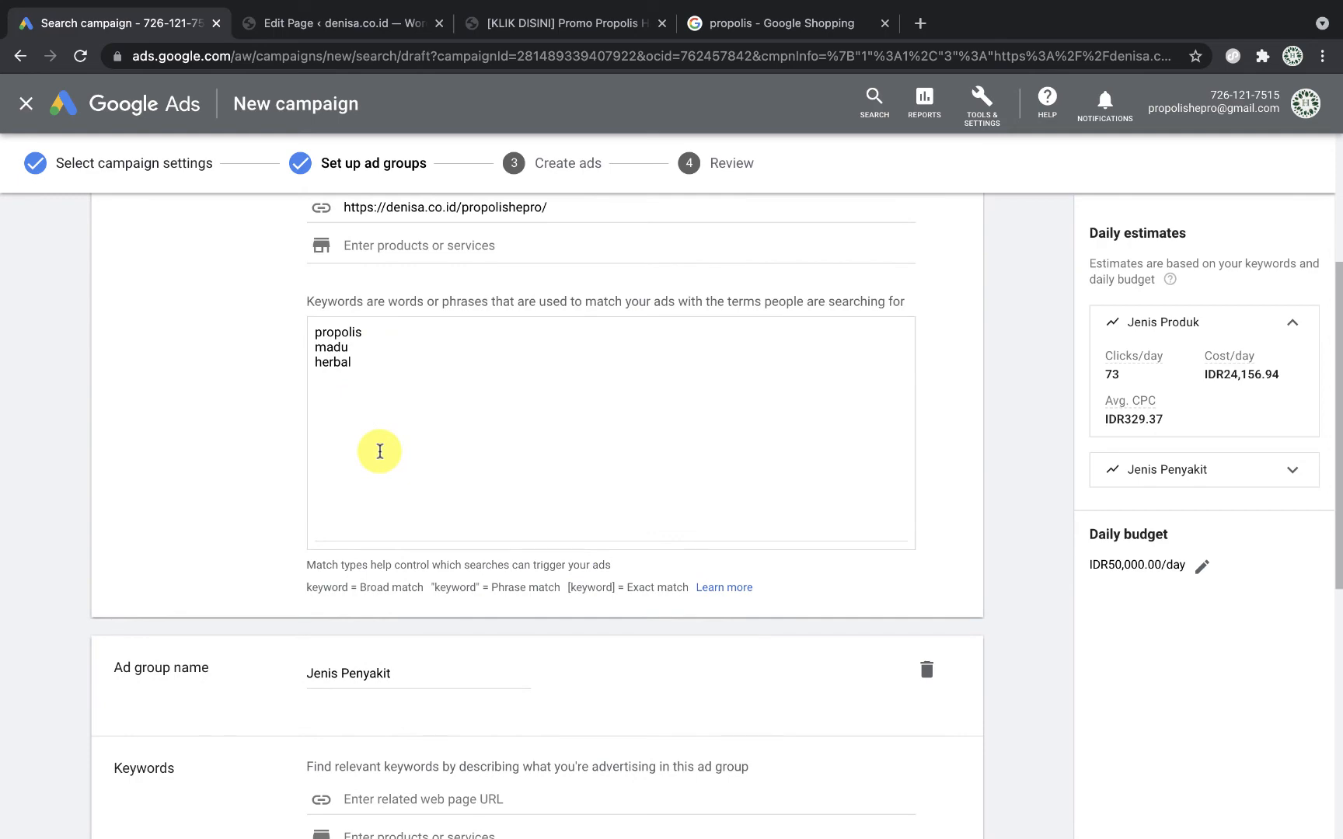
{"action": "scroll", "coordinate": [380, 451], "scroll_direction": "down", "scroll_amount": 3}
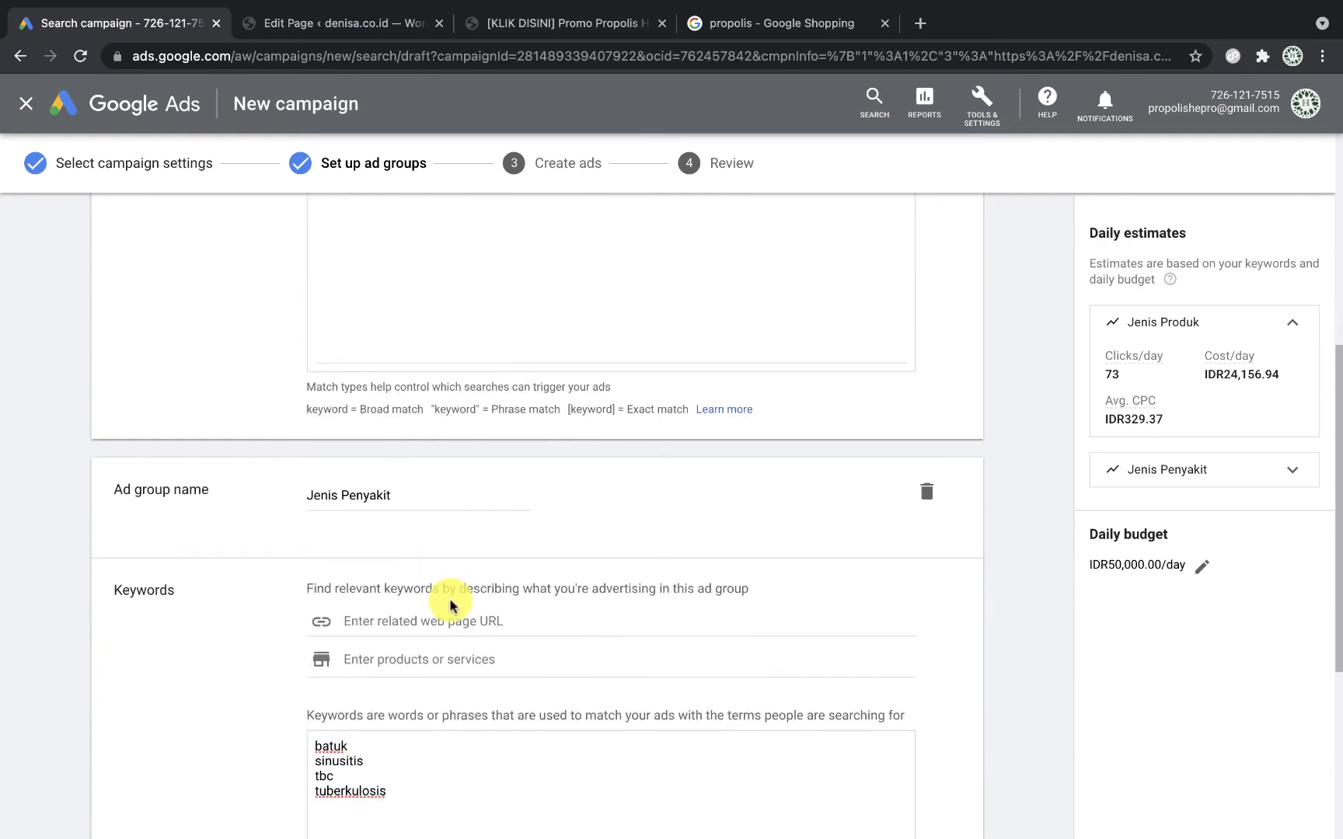
{"action": "scroll", "coordinate": [450, 515], "scroll_direction": "down", "scroll_amount": 4}
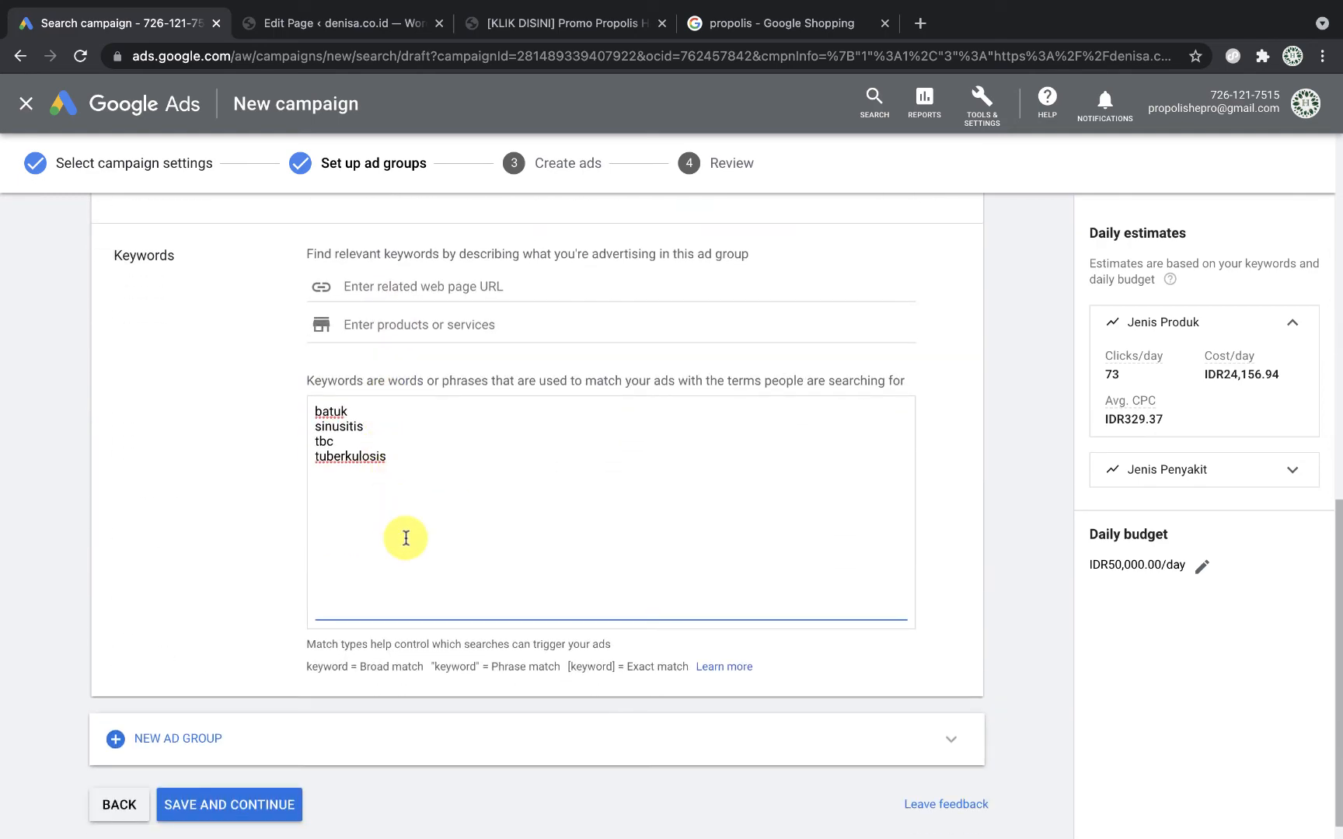
{"action": "scroll", "coordinate": [406, 538], "scroll_direction": "down", "scroll_amount": 1}
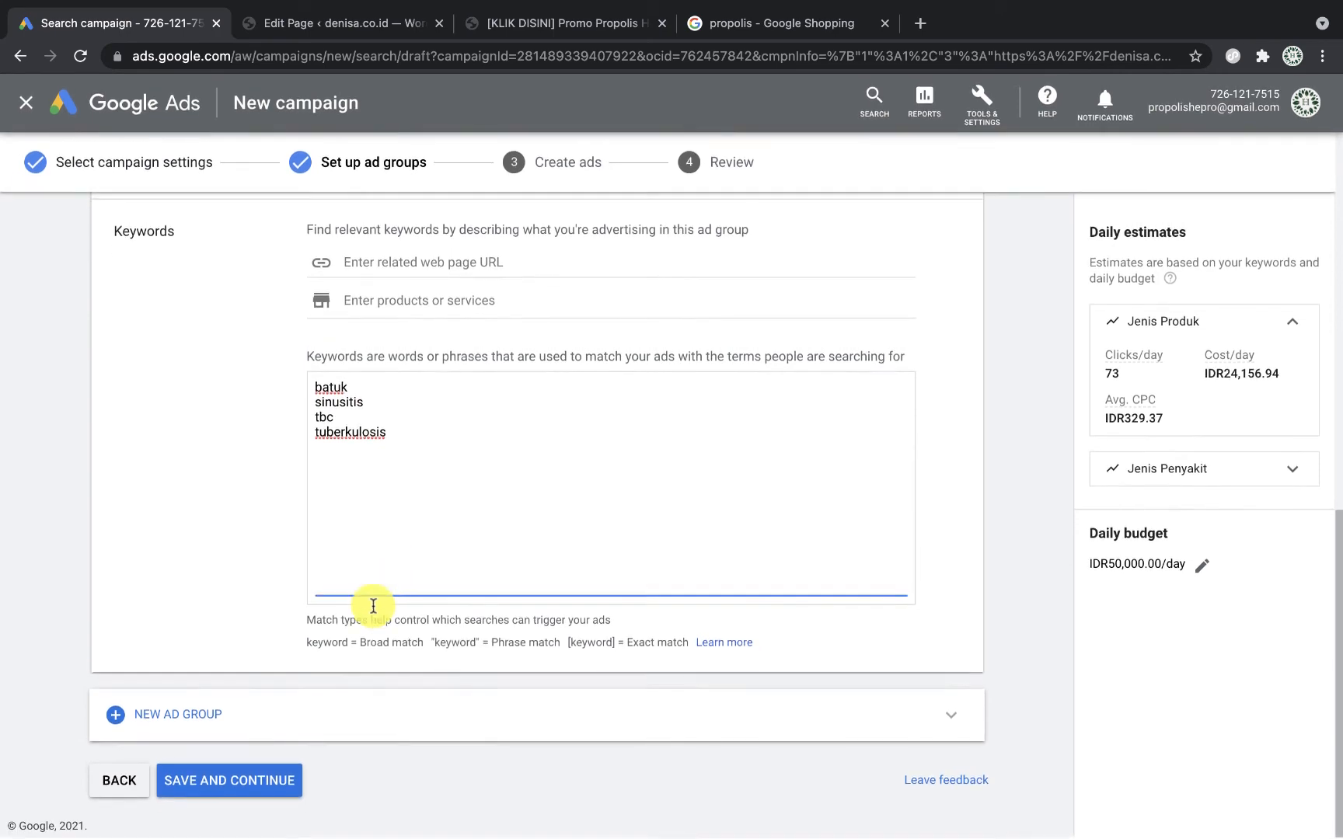
{"action": "scroll", "coordinate": [470, 430], "scroll_direction": "up", "scroll_amount": 1}
{"action": "scroll", "coordinate": [470, 430], "scroll_direction": "up", "scroll_amount": 7}
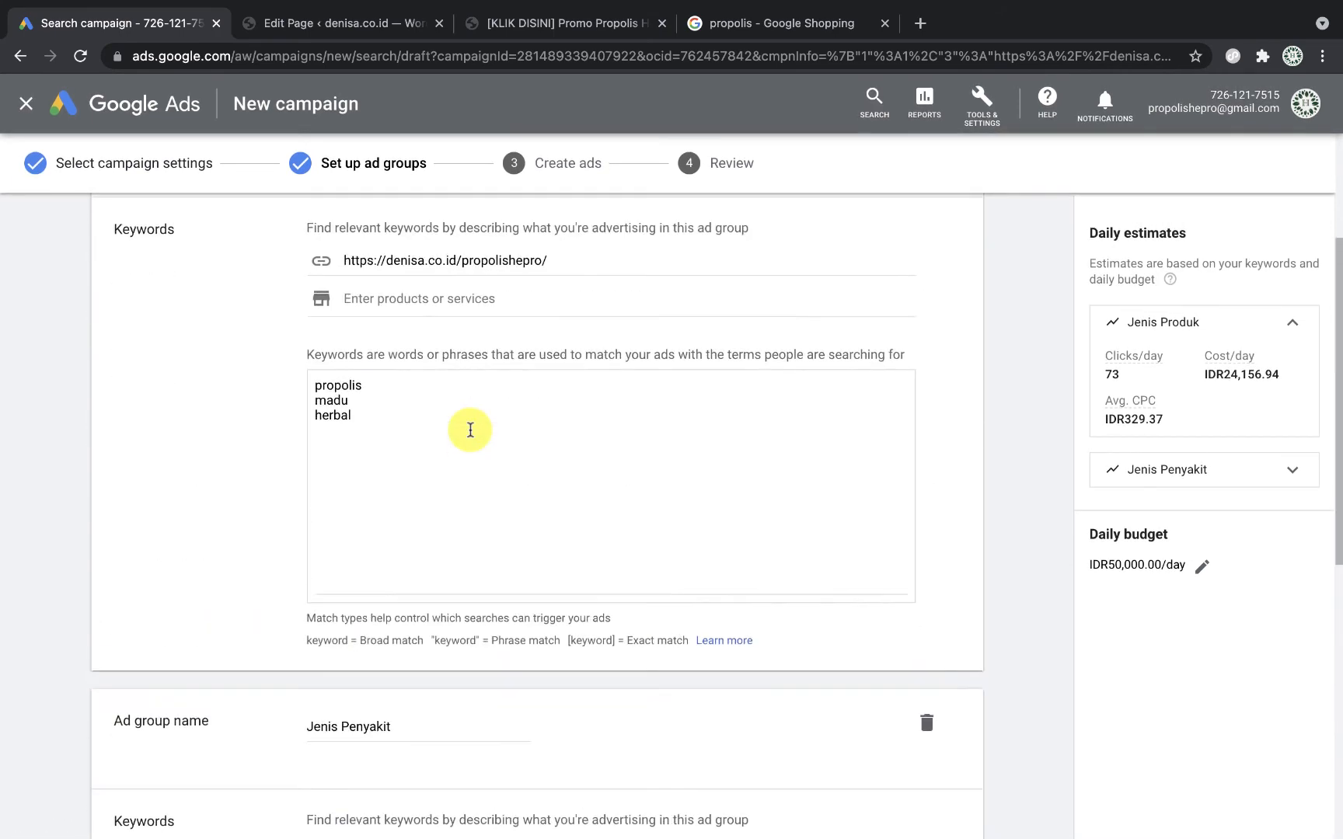
{"action": "scroll", "coordinate": [470, 430], "scroll_direction": "down", "scroll_amount": 5}
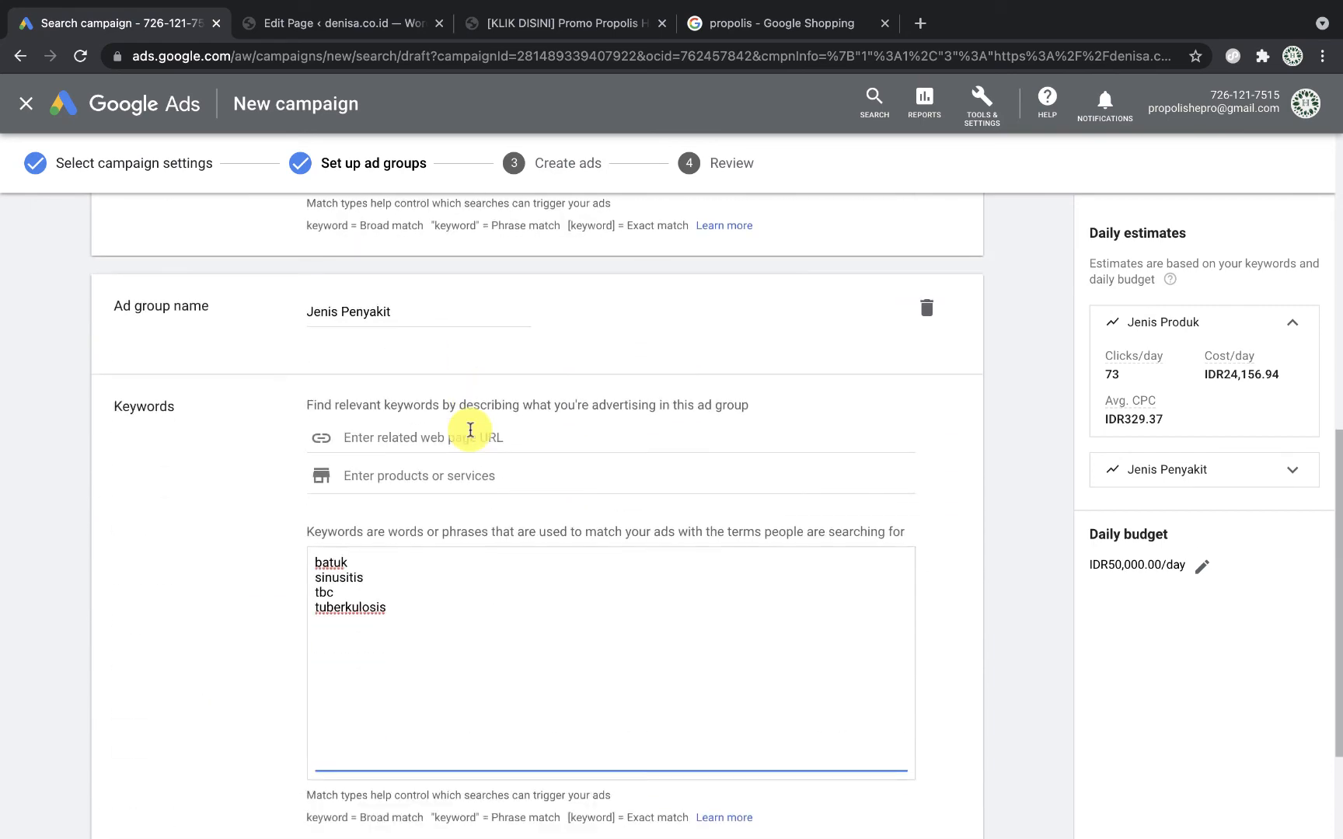
{"action": "scroll", "coordinate": [470, 430], "scroll_direction": "up", "scroll_amount": 5}
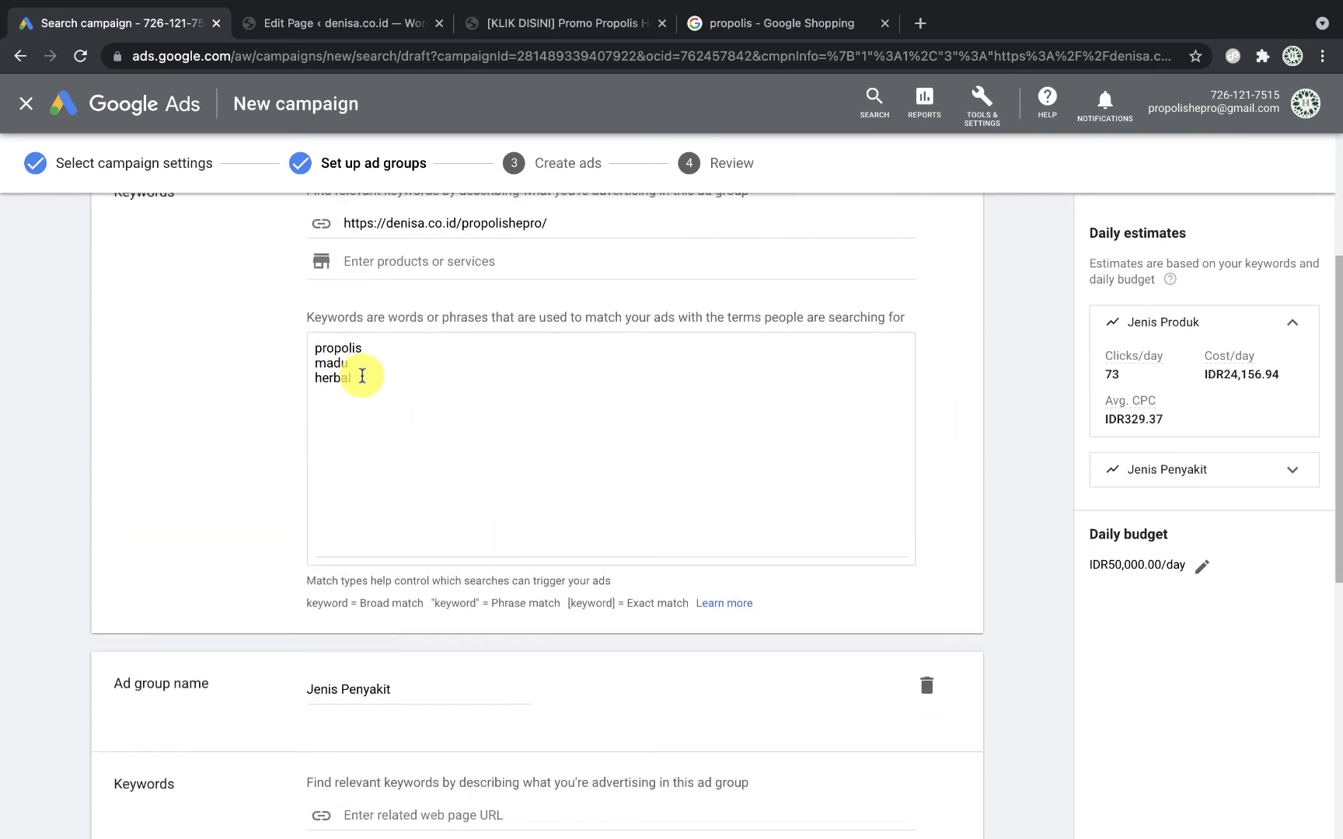
Step: Start a new line after herbal in the Jenis Produk keywords, highlighting the match-type explanations
{"action": "left_click", "coordinate": [359, 379]}
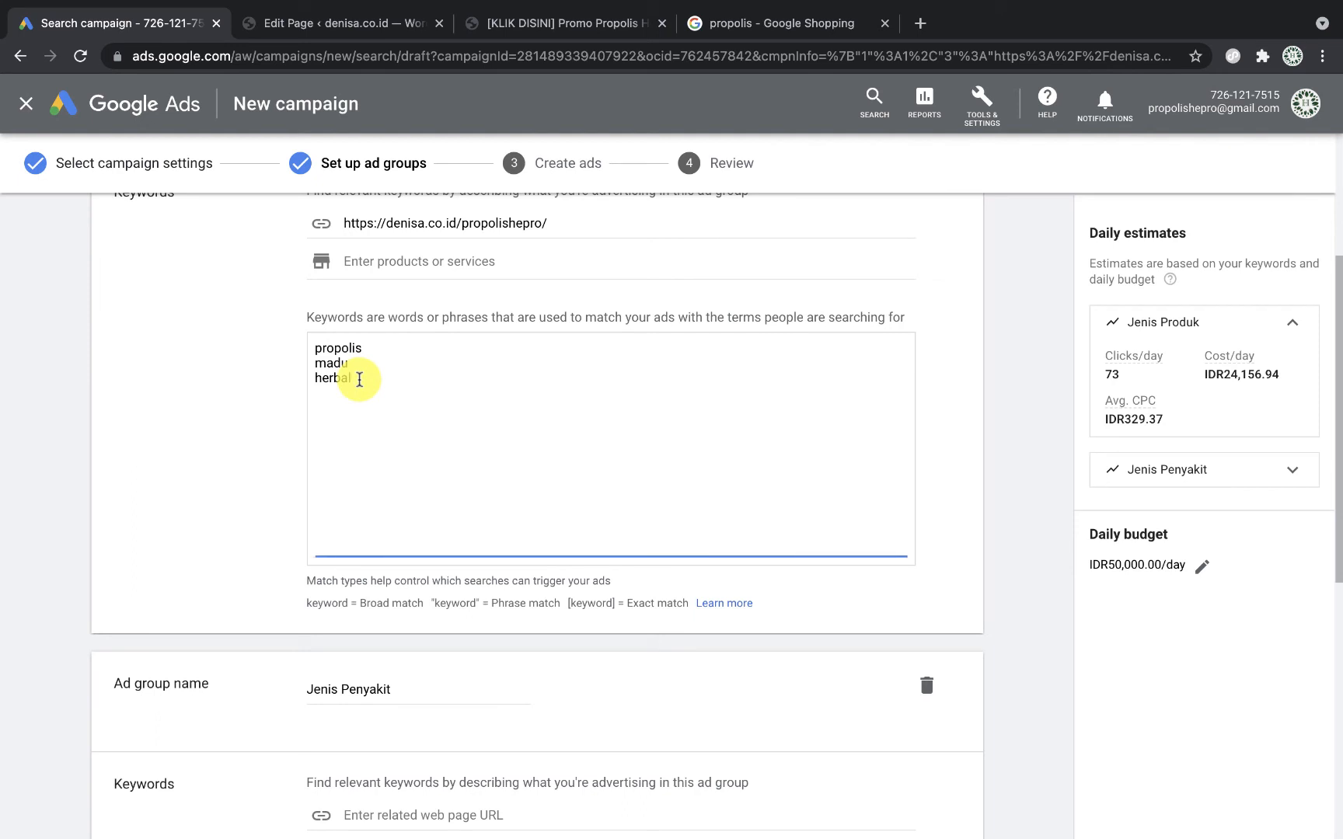
{"action": "key", "text": "Return"}
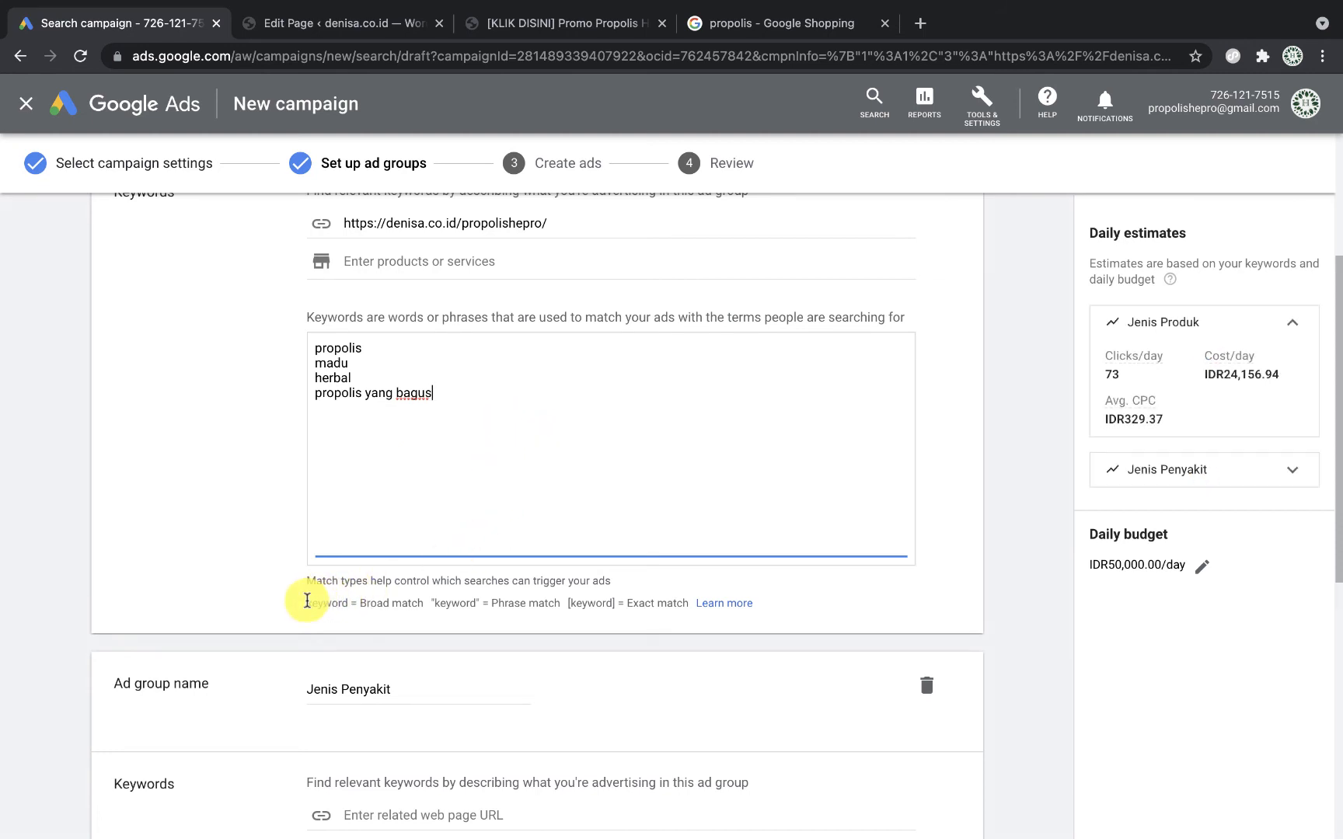
{"action": "left_click_drag", "start_coordinate": [307, 600], "coordinate": [335, 611]}
{"action": "left_click", "coordinate": [574, 597]}
{"action": "left_click", "coordinate": [309, 605]}
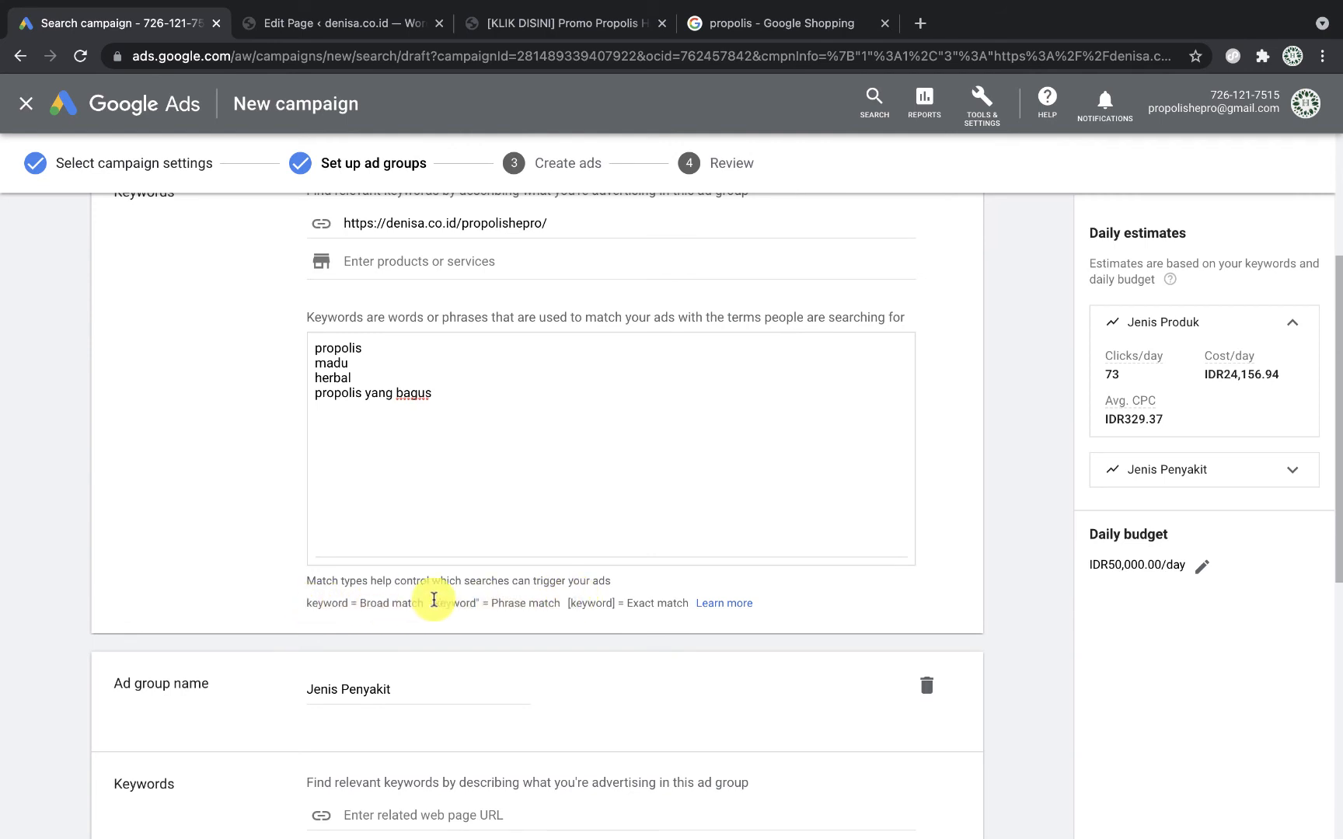
{"action": "left_click_drag", "start_coordinate": [434, 599], "coordinate": [689, 606]}
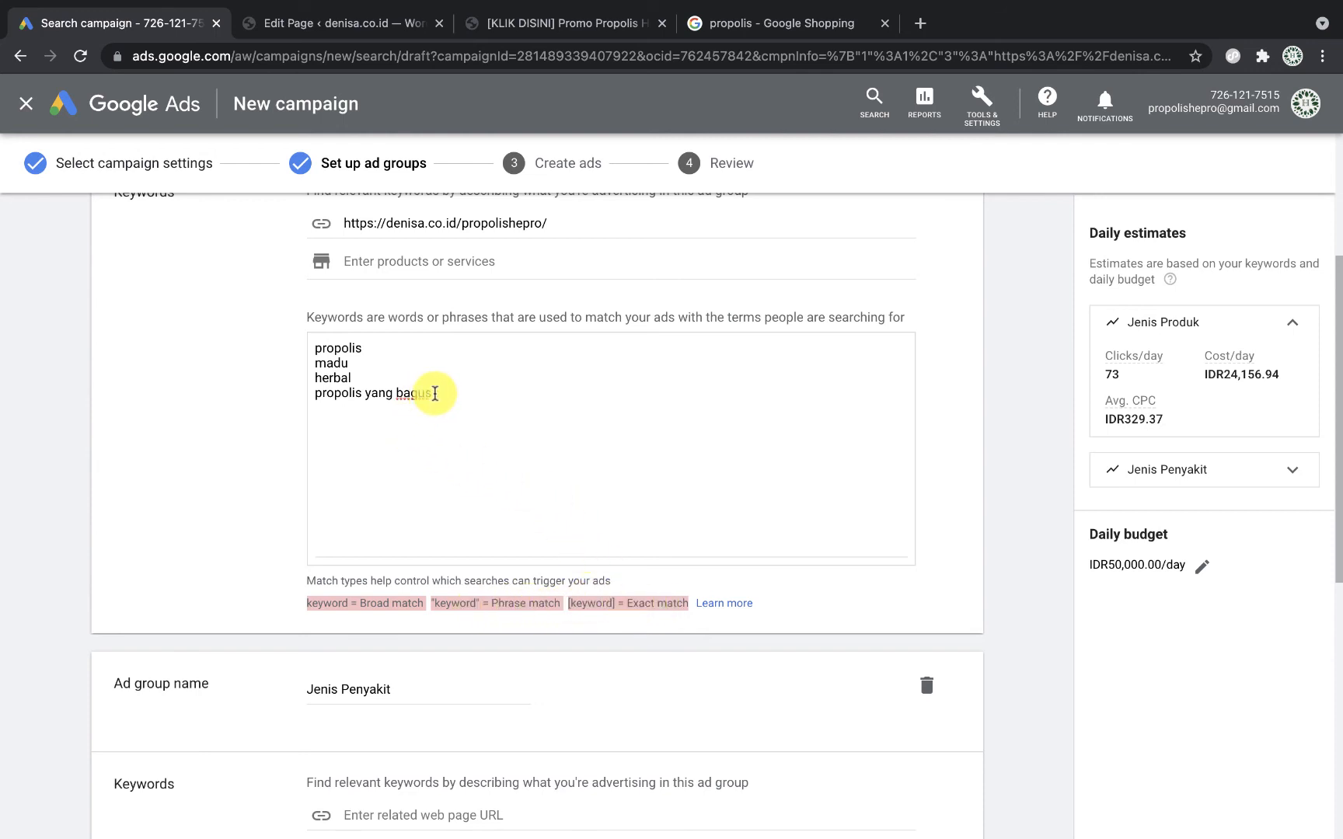
{"action": "left_click", "coordinate": [434, 393]}
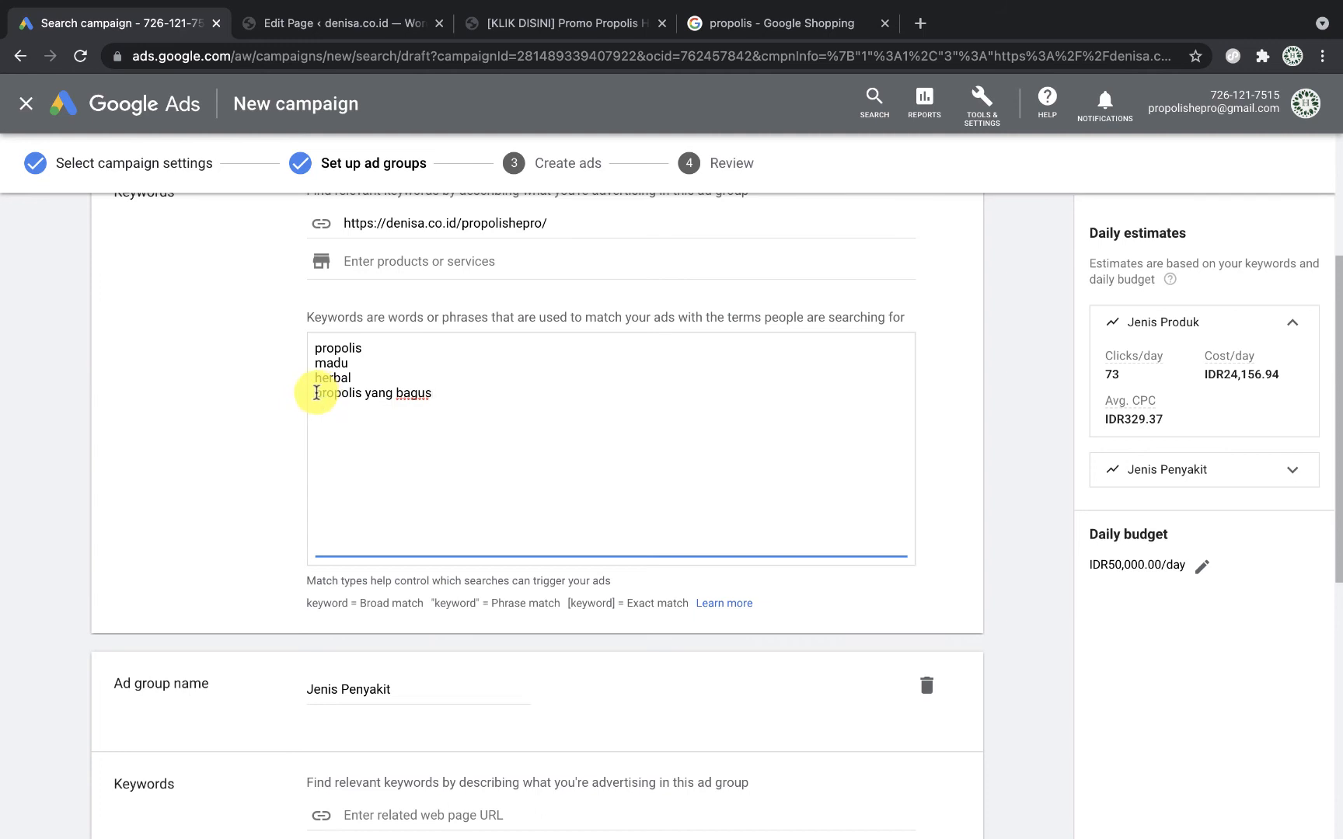
Step: Wrap 'propolis yang bagus' in quotes to make it a phrase-match keyword
{"action": "left_click", "coordinate": [315, 393]}
{"action": "type", "text": "\""}
{"action": "left_click", "coordinate": [471, 393]}
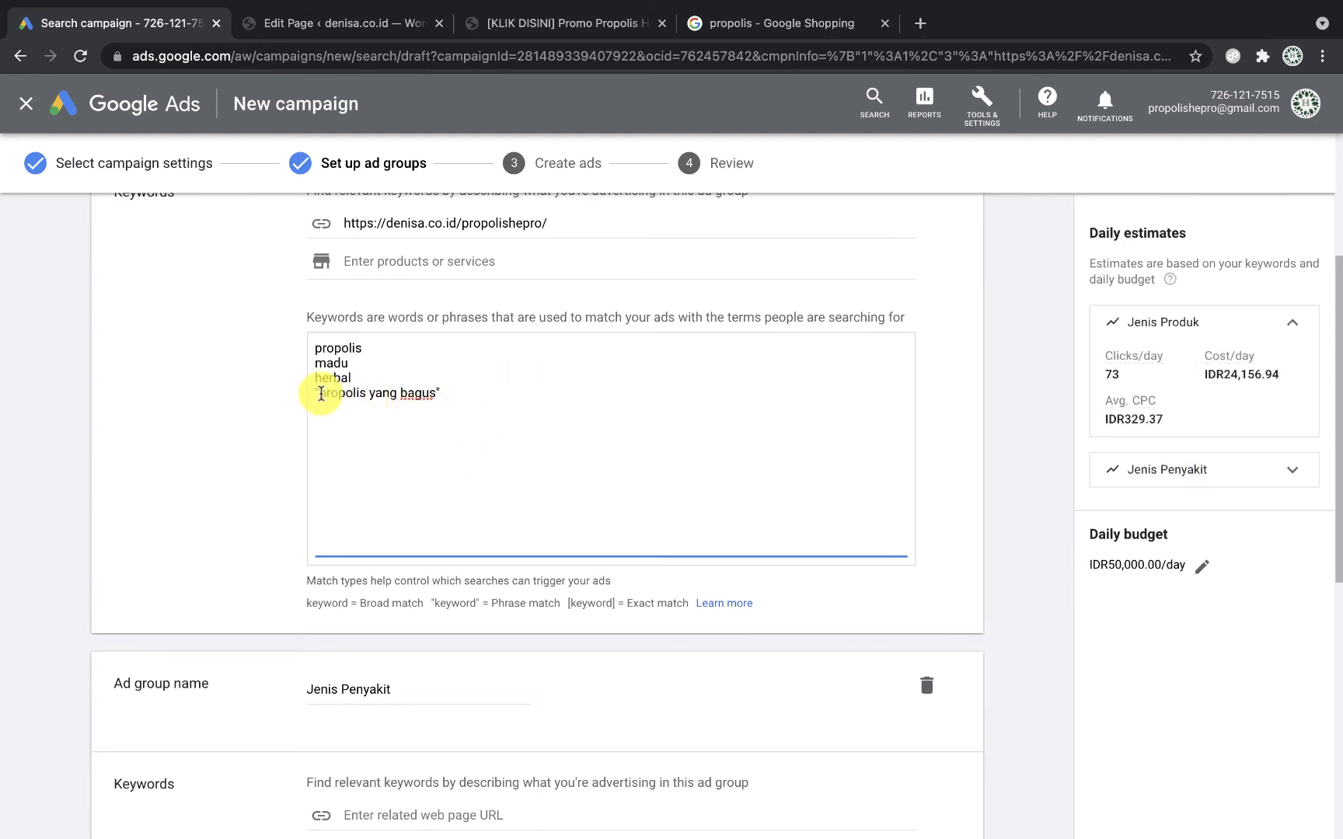
{"action": "left_click_drag", "start_coordinate": [321, 394], "coordinate": [433, 392]}
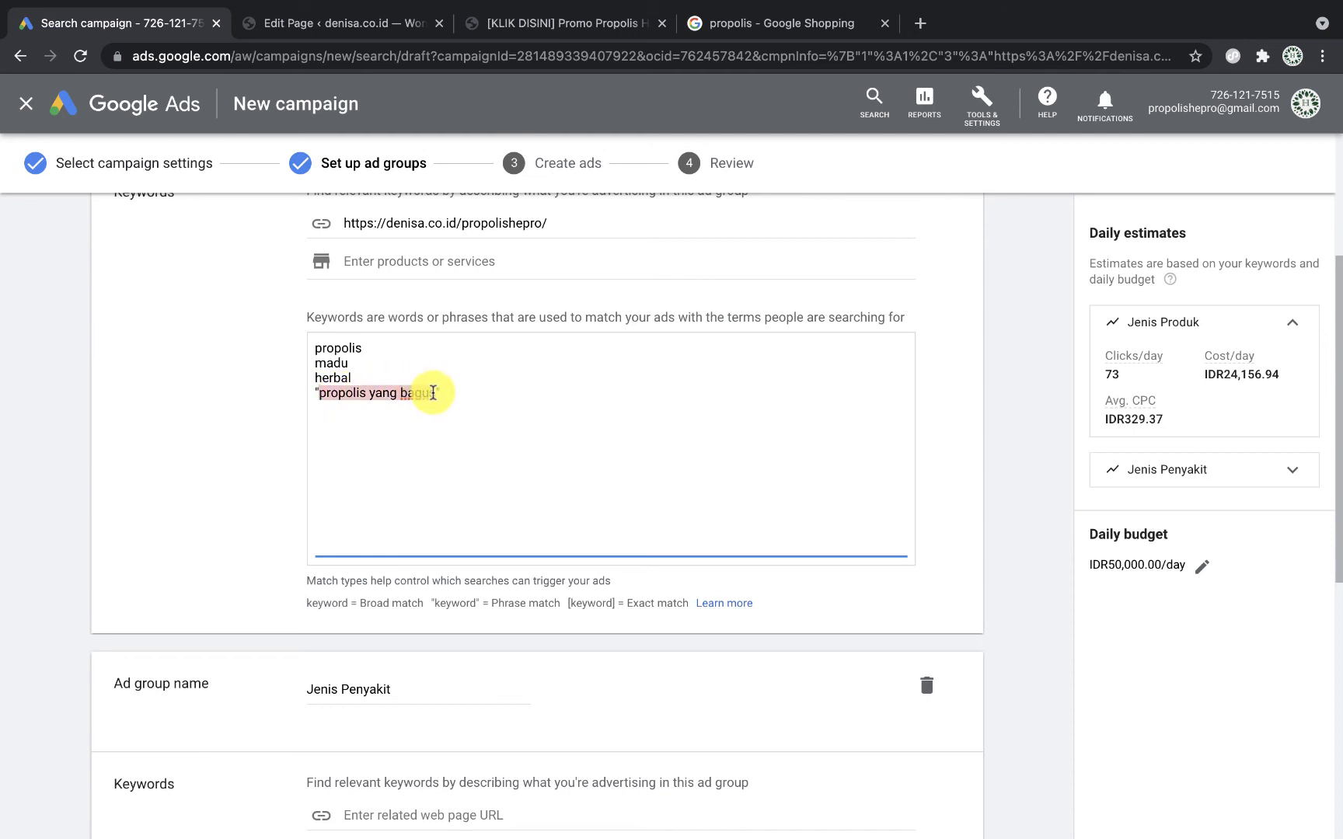
{"action": "left_click", "coordinate": [414, 386]}
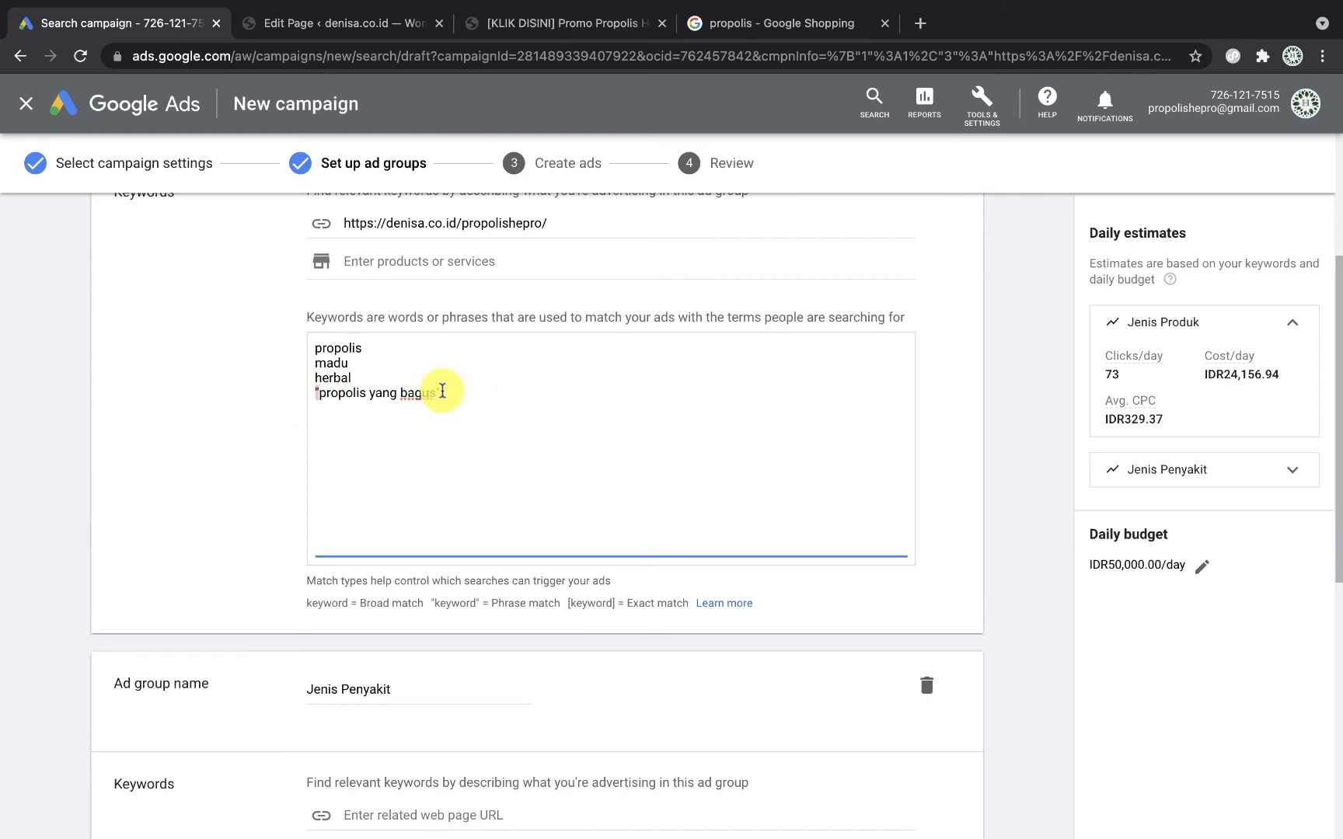
{"action": "left_click", "coordinate": [467, 391]}
{"action": "type", "text": "\""}
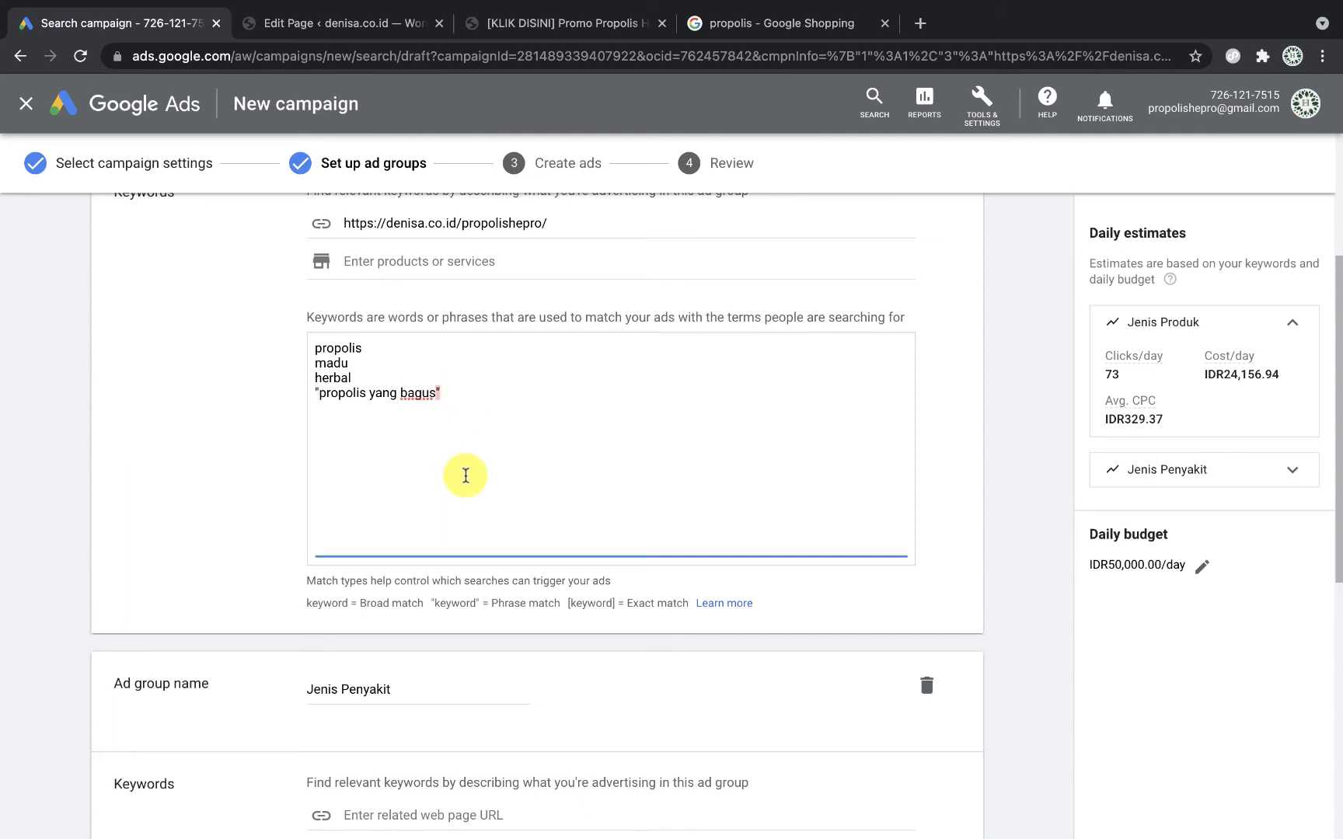
{"action": "scroll", "coordinate": [465, 475], "scroll_direction": "down", "scroll_amount": 1}
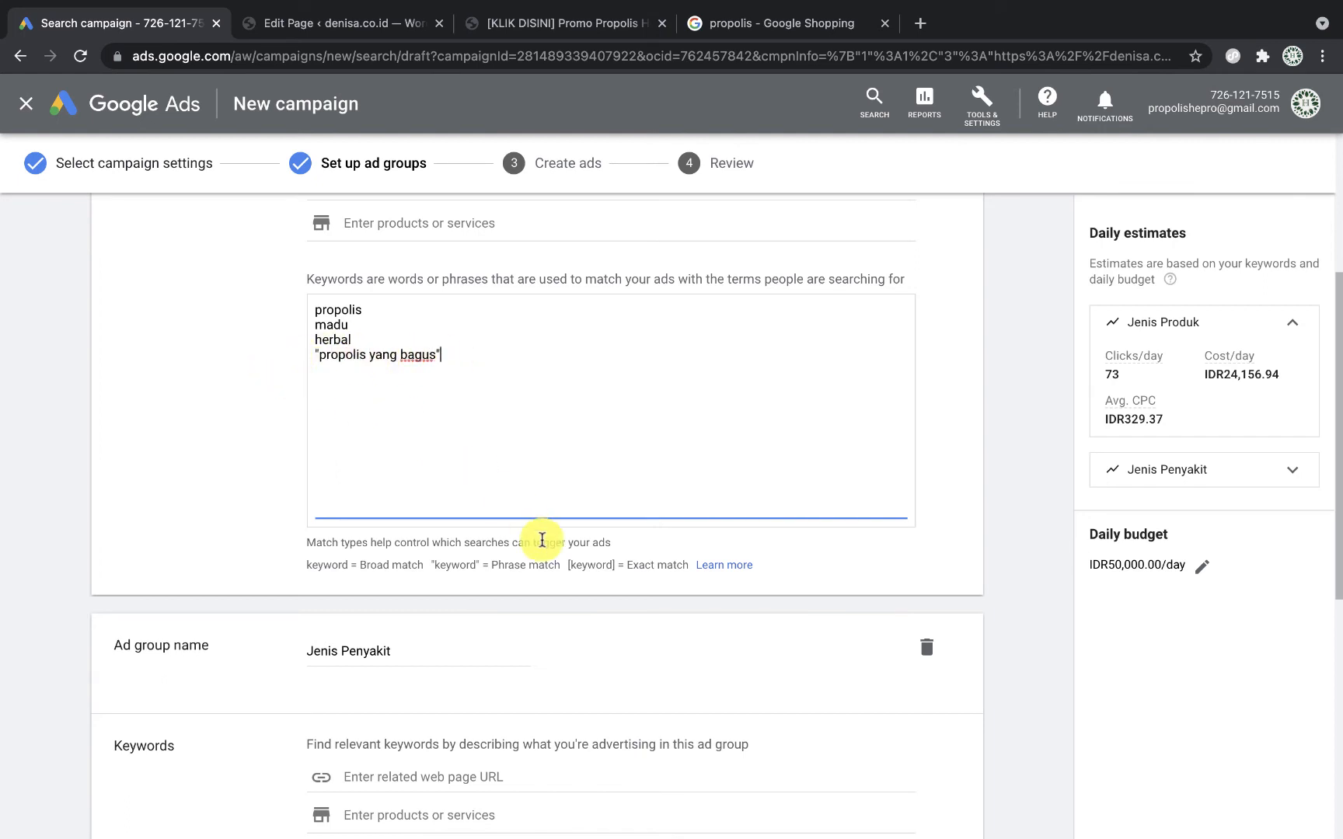
{"action": "left_click", "coordinate": [568, 564]}
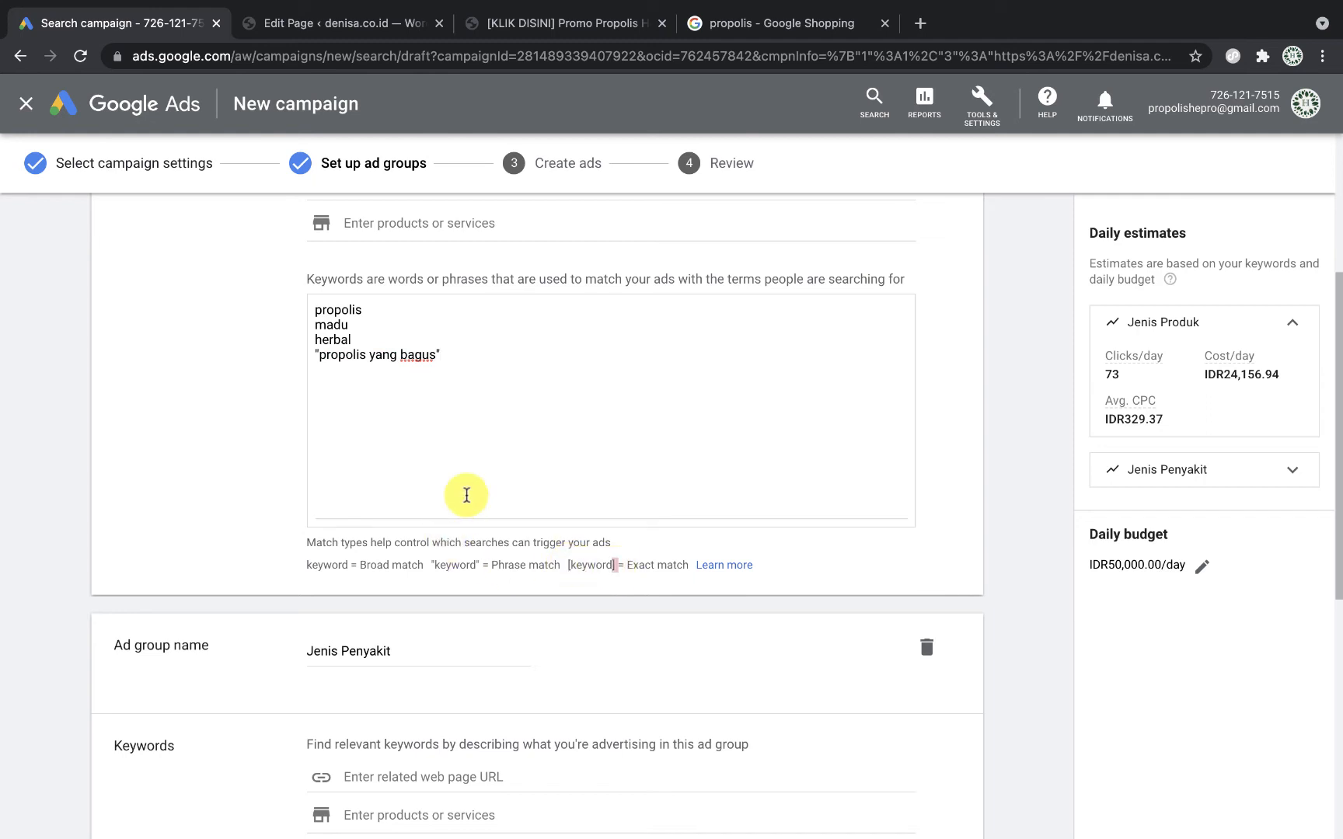
Step: Change the keyword to exact match as [propolis yang bagus]
{"action": "left_click", "coordinate": [321, 361]}
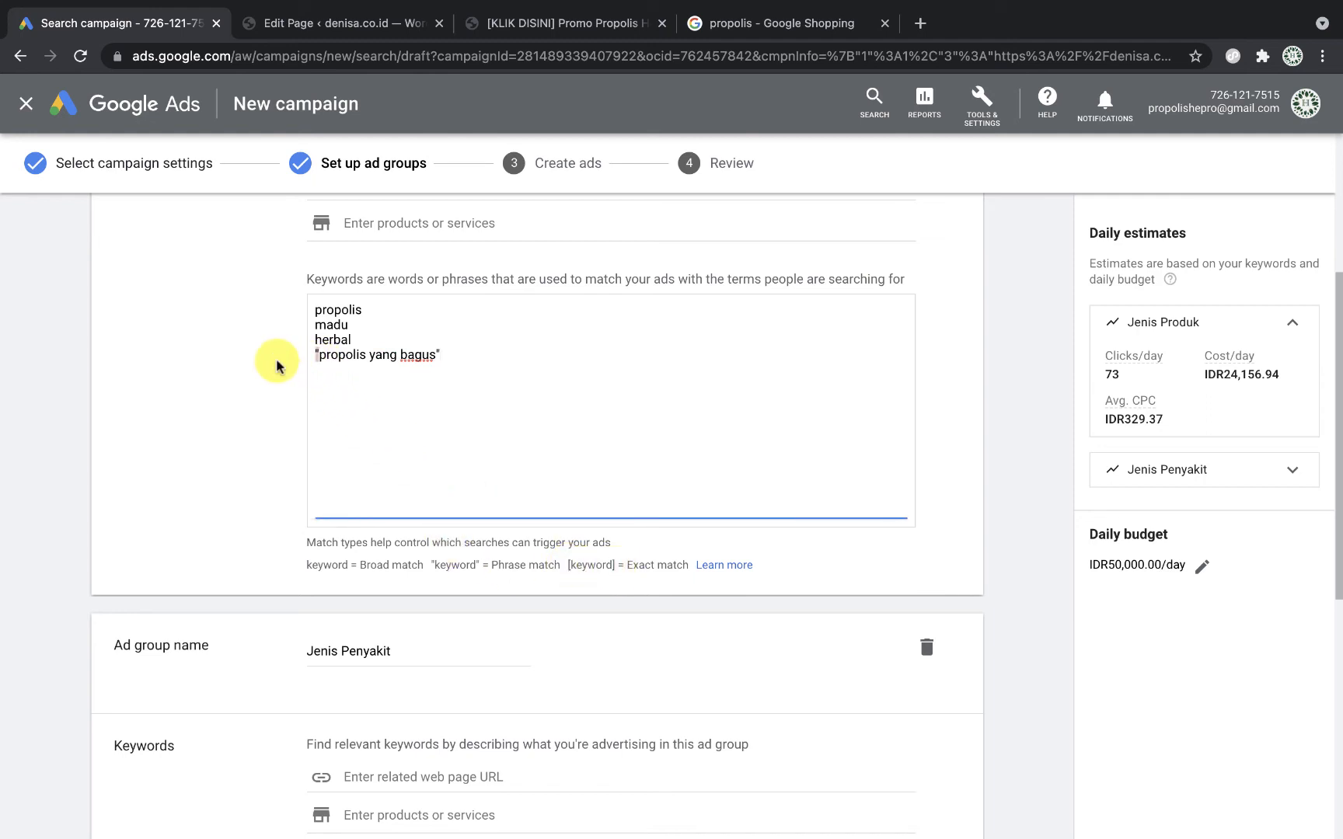
{"action": "key", "text": "BackSpace"}
{"action": "type", "text": "["}
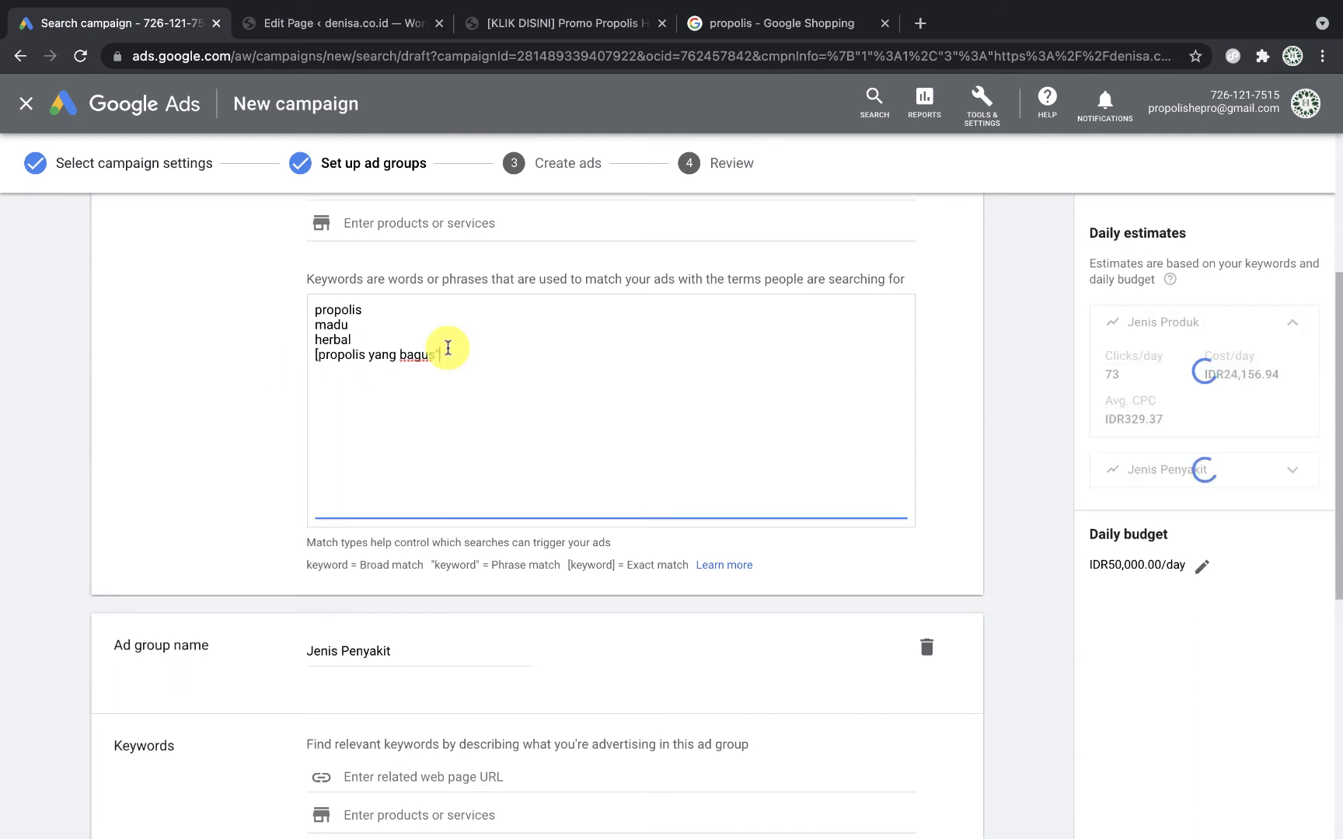
{"action": "key", "text": "BackSpace"}
{"action": "type", "text": "]"}
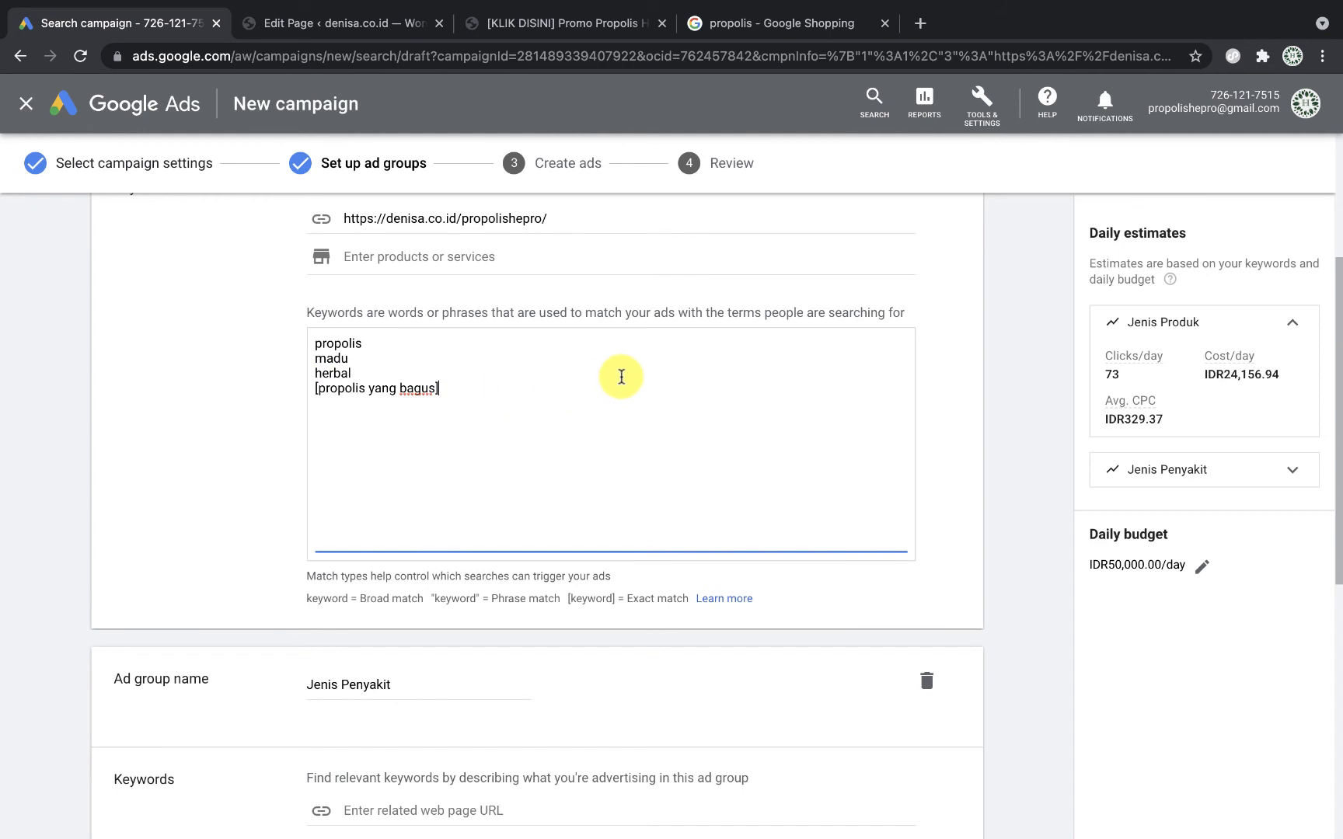
{"action": "left_click_drag", "start_coordinate": [324, 390], "coordinate": [420, 390]}
{"action": "left_click", "coordinate": [486, 390]}
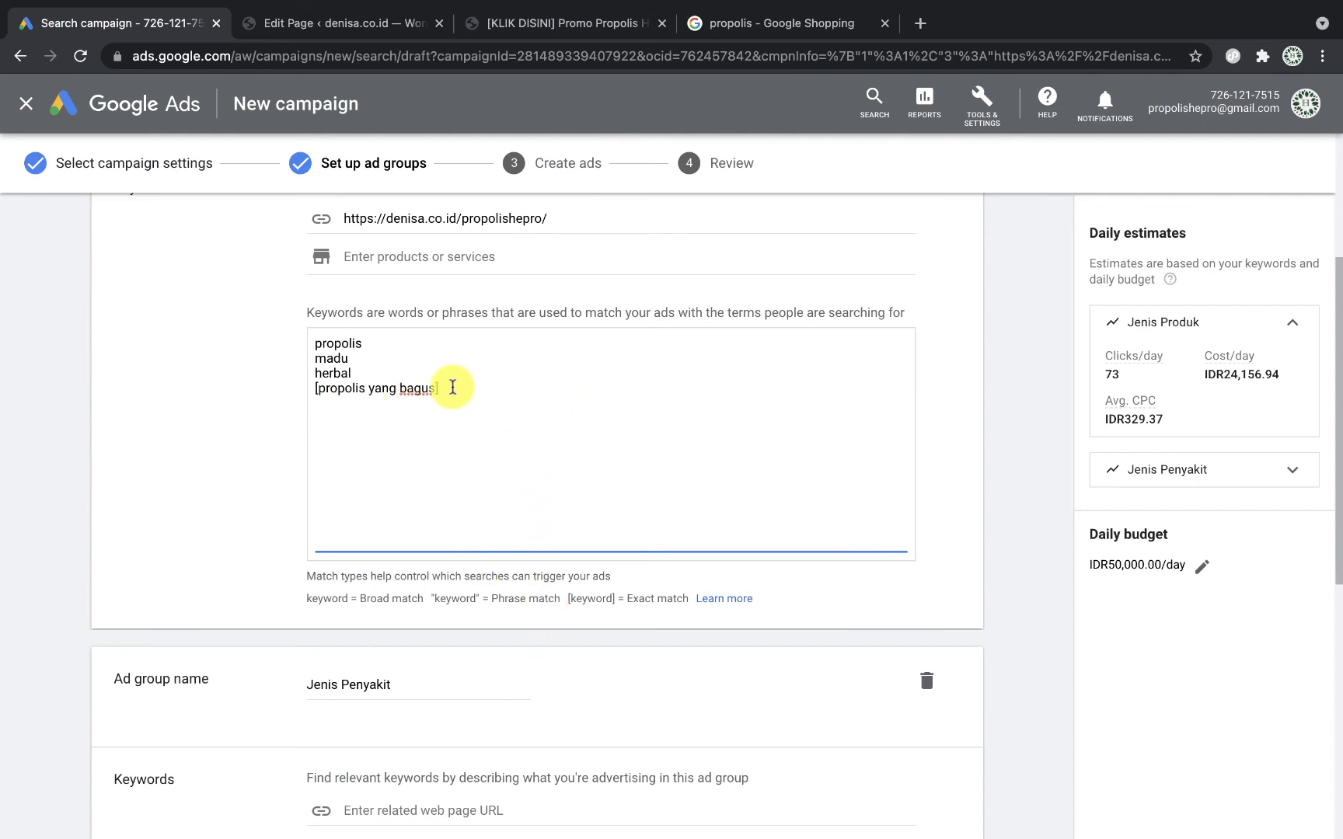
Step: Delete the [propolis yang bagus] line, leaving propolis, madu and herbal
{"action": "left_click_drag", "start_coordinate": [347, 387], "coordinate": [270, 400]}
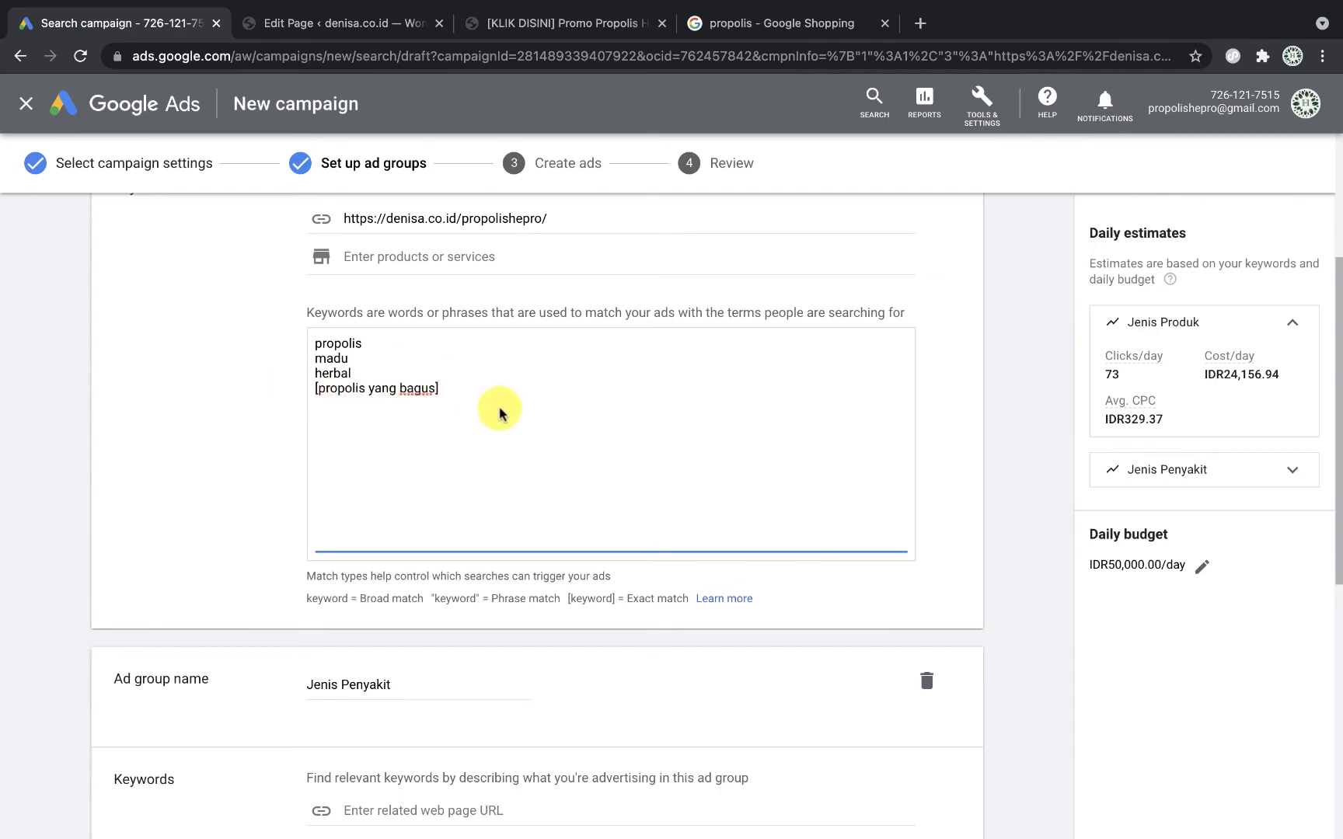
{"action": "left_click_drag", "start_coordinate": [464, 388], "coordinate": [262, 396]}
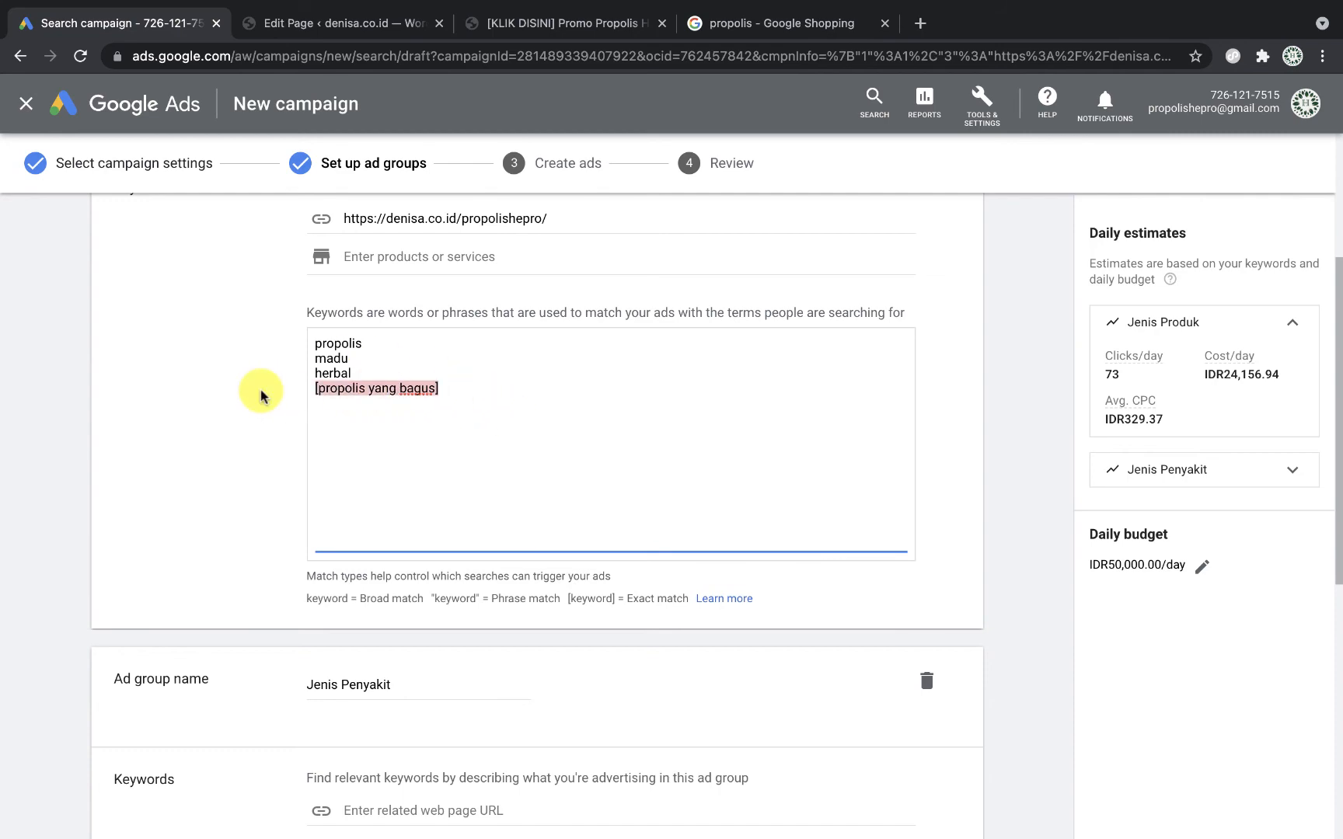
{"action": "key", "text": "BackSpace"}
Step: Save both ad groups, triggering a healthcare-content policy warning for Jenis Produk
{"action": "scroll", "coordinate": [561, 630], "scroll_direction": "down", "scroll_amount": 7}
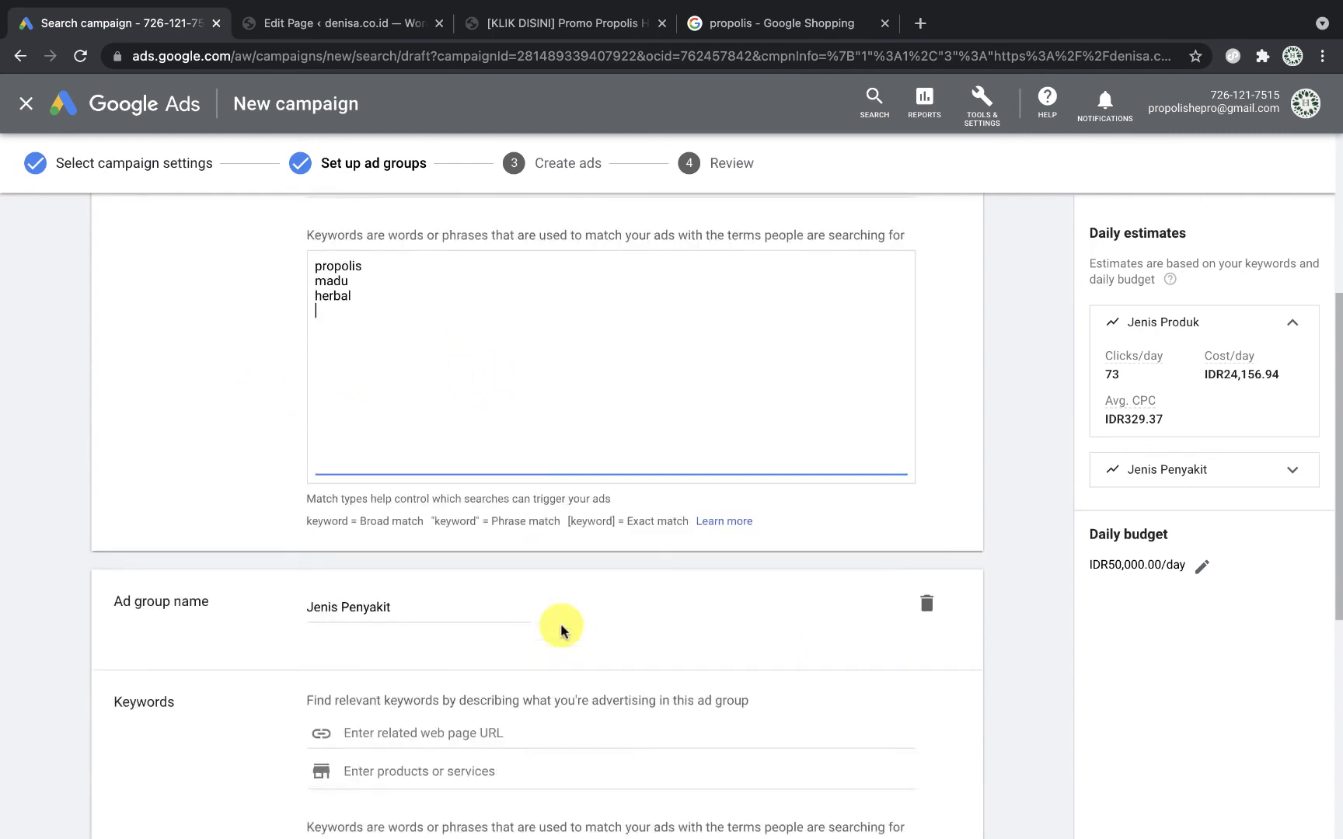
{"action": "scroll", "coordinate": [583, 462], "scroll_direction": "up", "scroll_amount": 7}
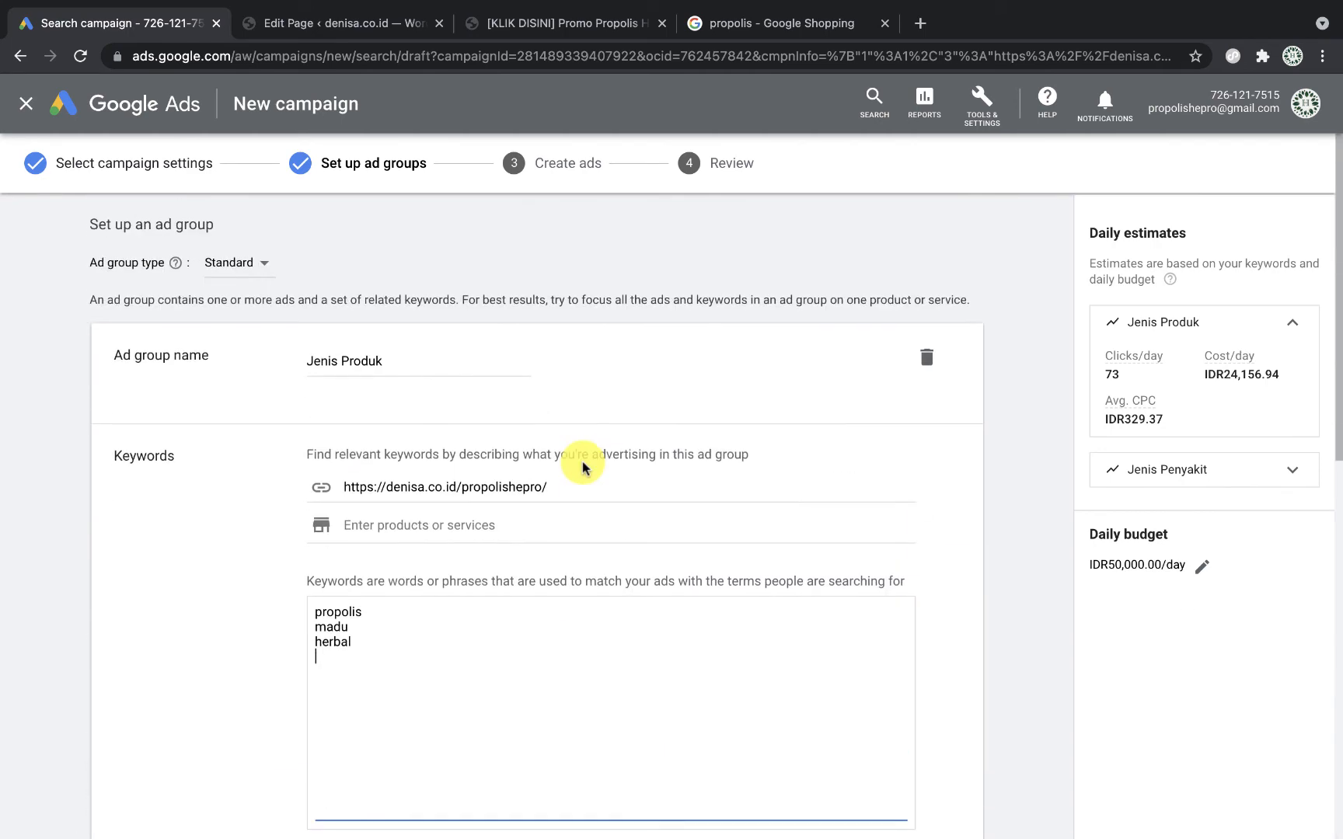
{"action": "scroll", "coordinate": [575, 441], "scroll_direction": "down", "scroll_amount": 7}
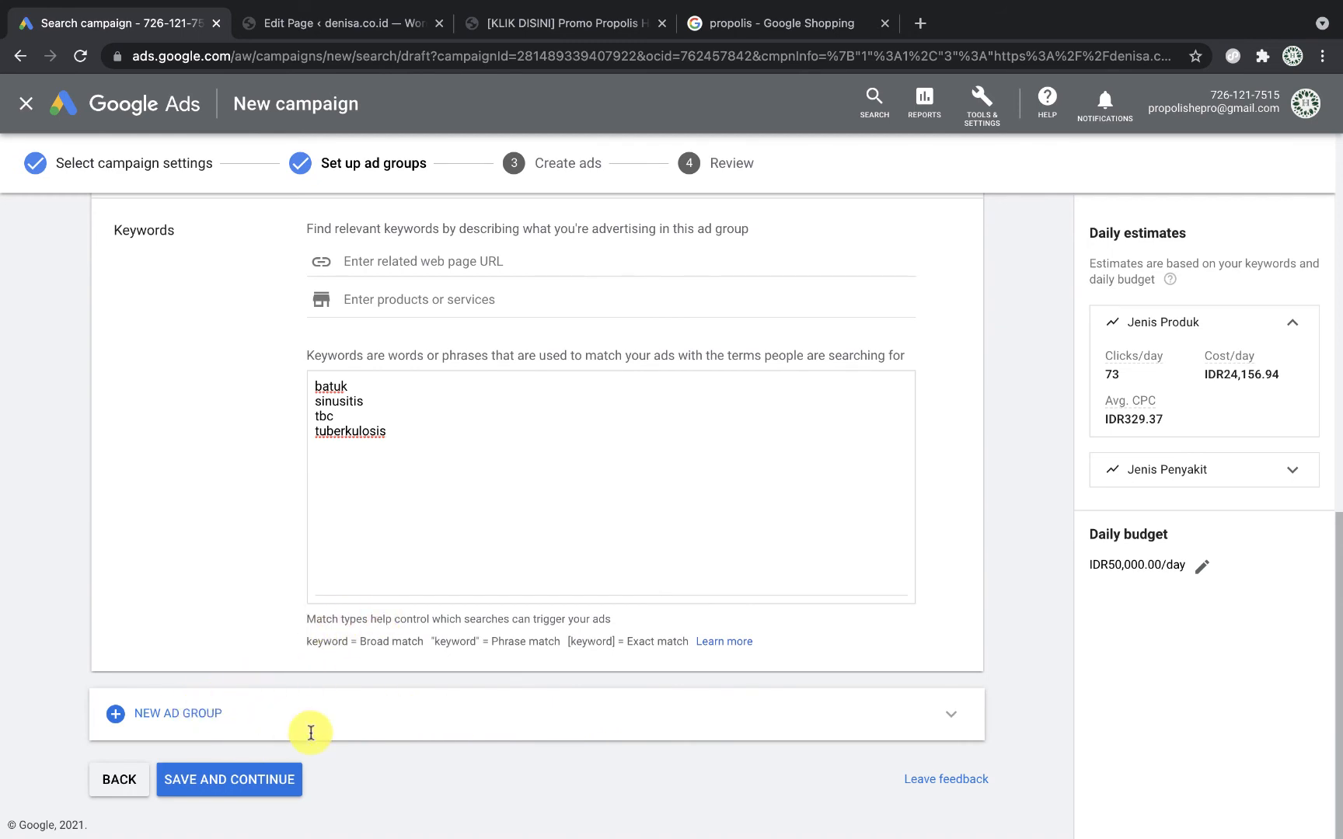
{"action": "left_click", "coordinate": [260, 785]}
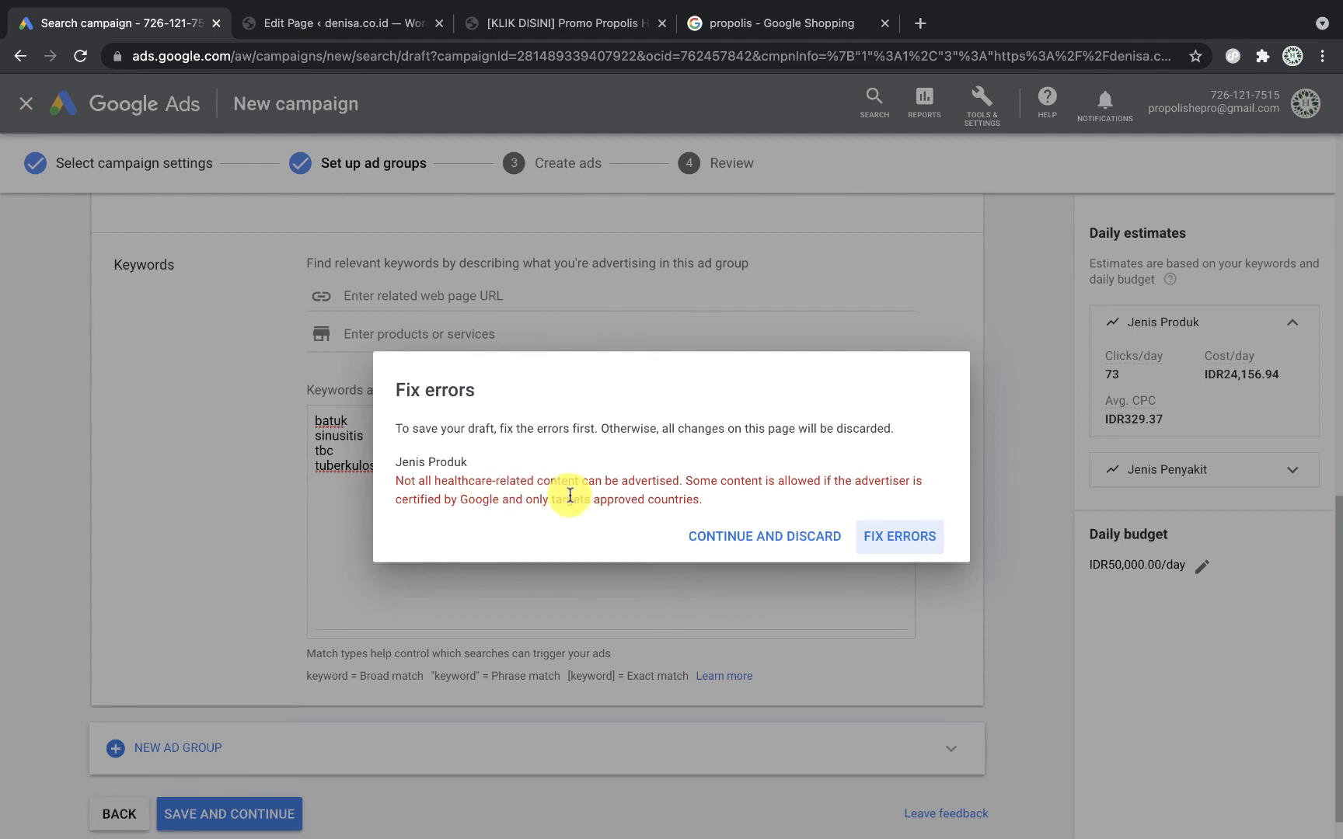
Step: Remove the flagged keyword herbal from Jenis Produk, keeping propolis and madu, and save
{"action": "left_click", "coordinate": [916, 544]}
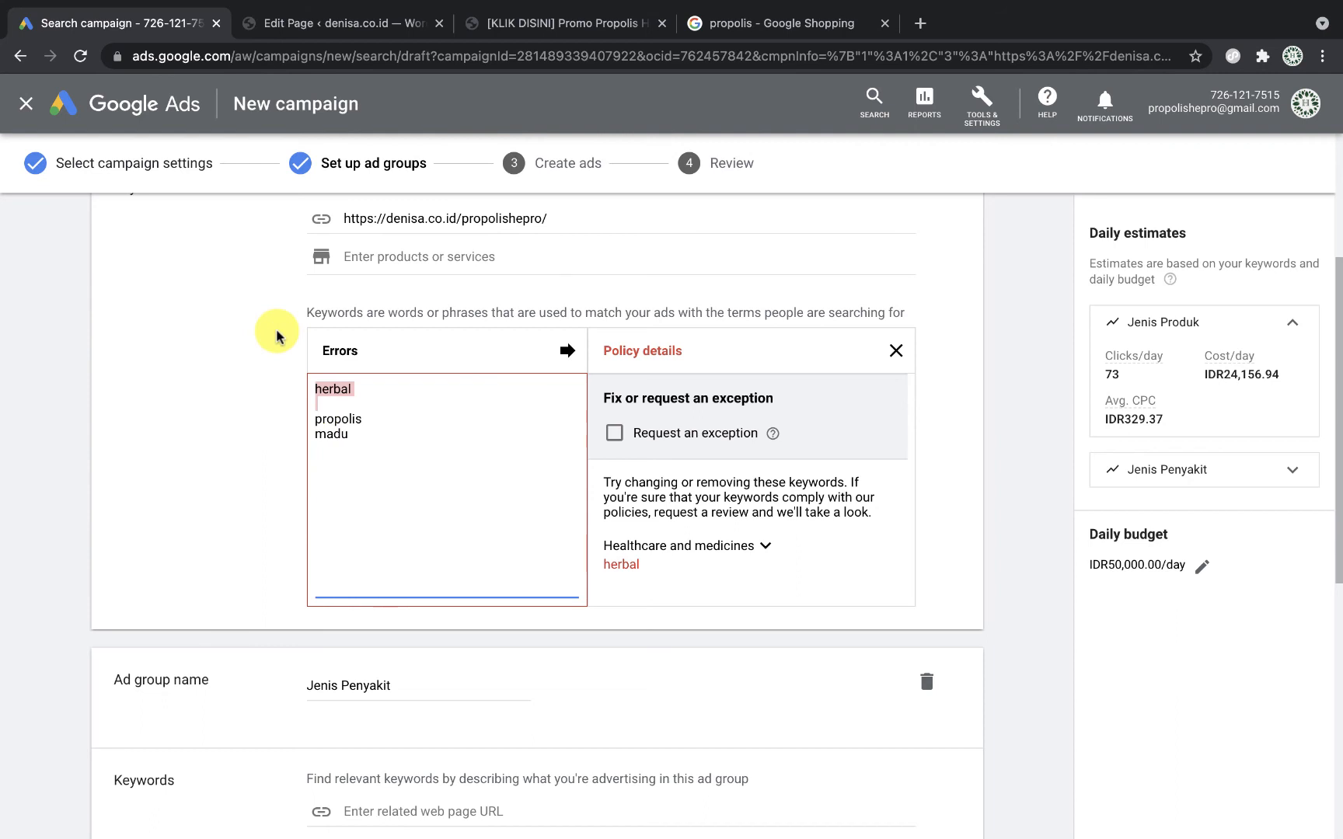
{"action": "key", "text": "BackSpace"}
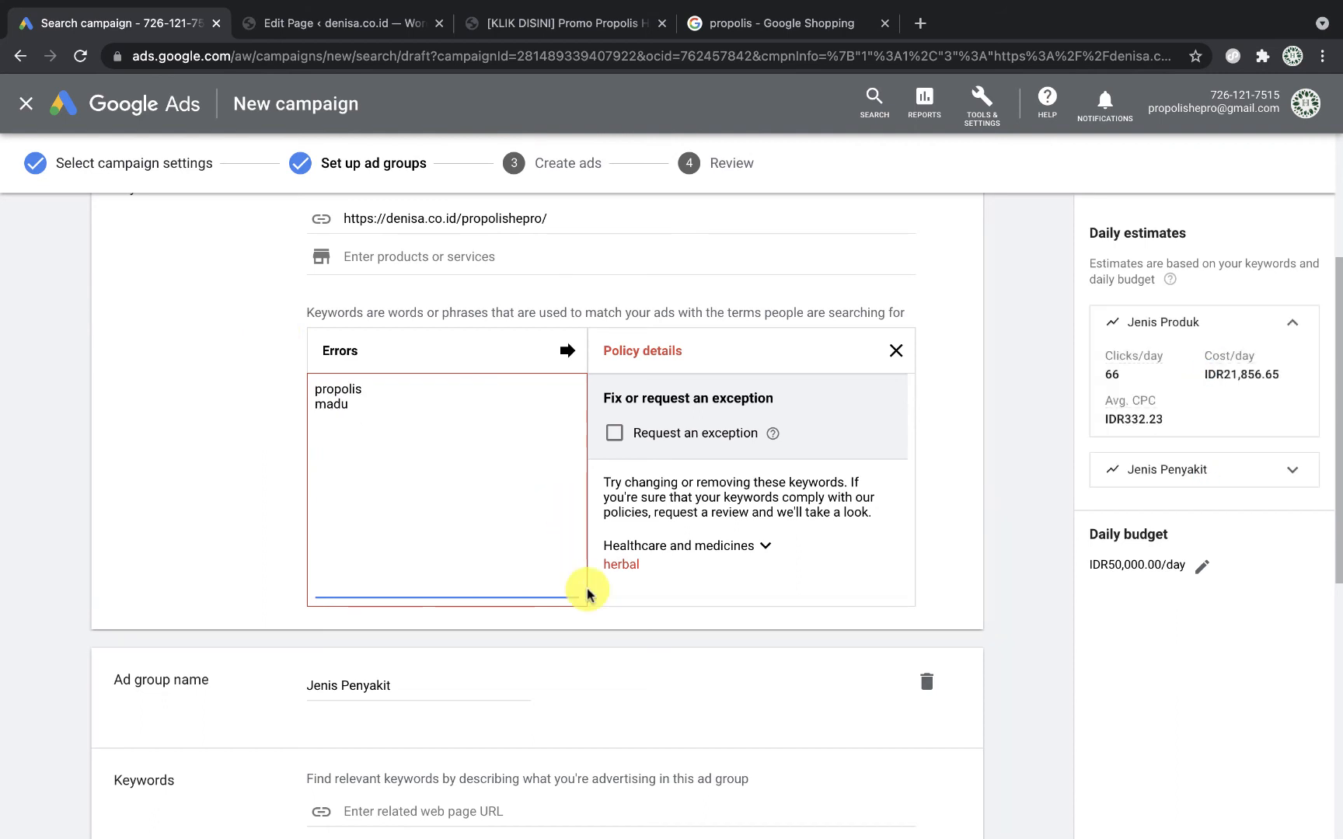
{"action": "scroll", "coordinate": [584, 592], "scroll_direction": "down", "scroll_amount": 7}
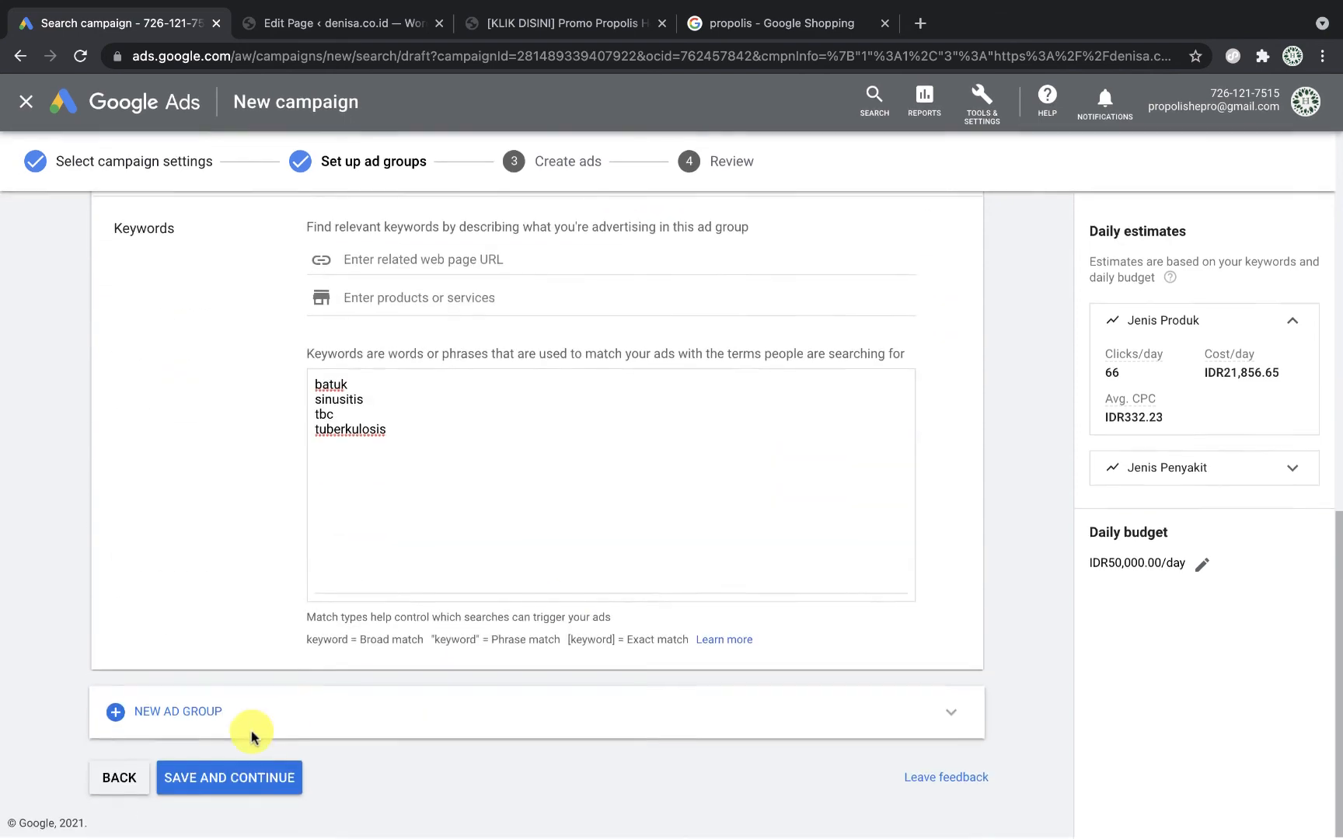
{"action": "left_click", "coordinate": [265, 786]}
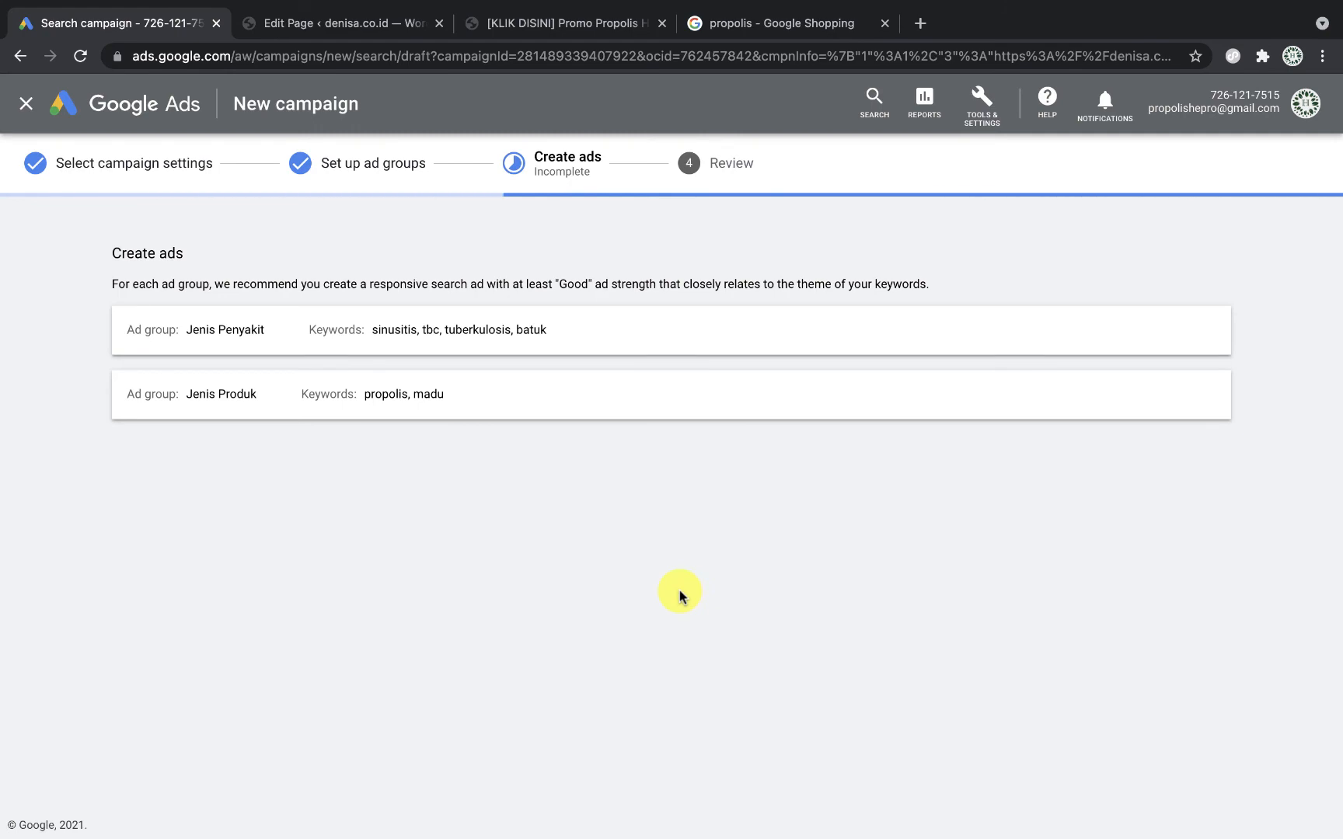
{"action": "scroll", "coordinate": [565, 515], "scroll_direction": "down", "scroll_amount": 15}
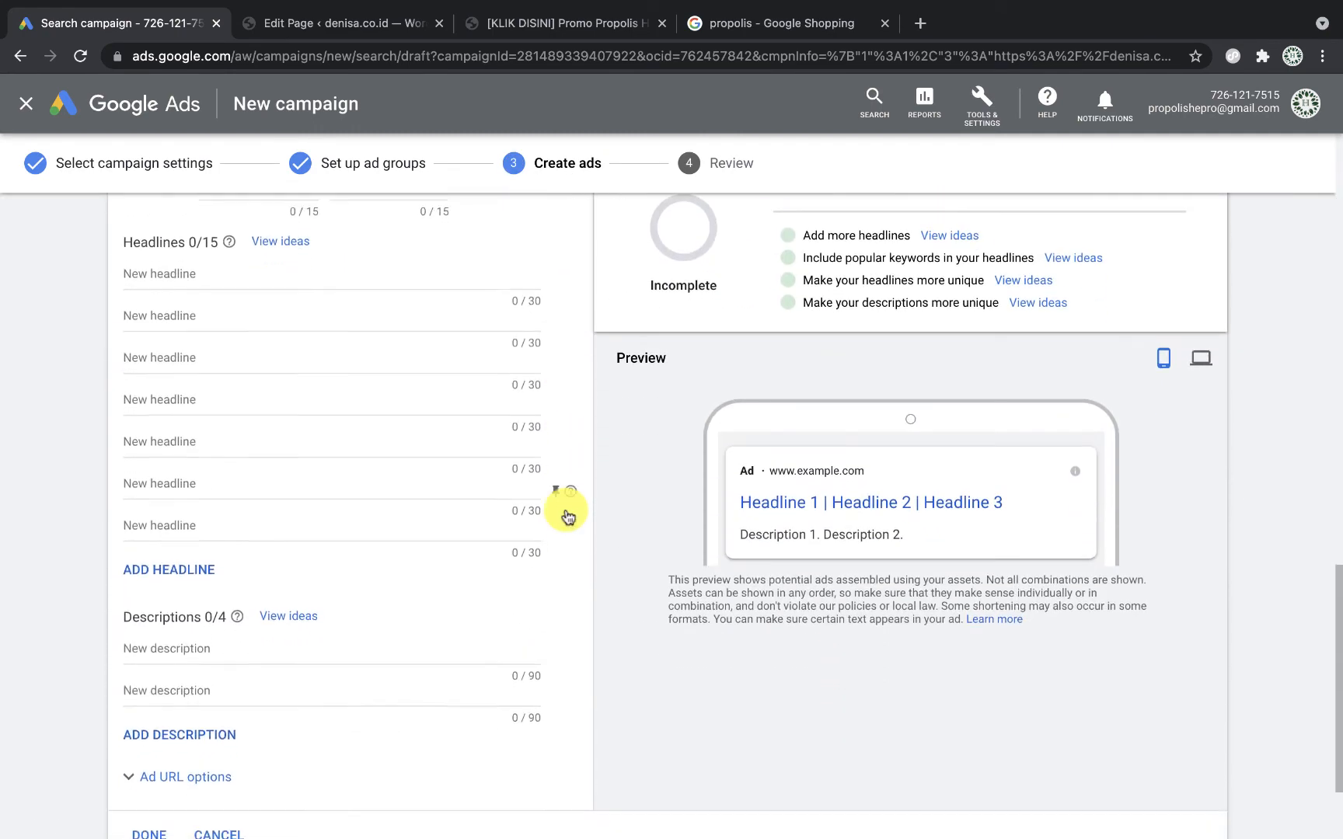
{"action": "scroll", "coordinate": [566, 513], "scroll_direction": "up", "scroll_amount": 5}
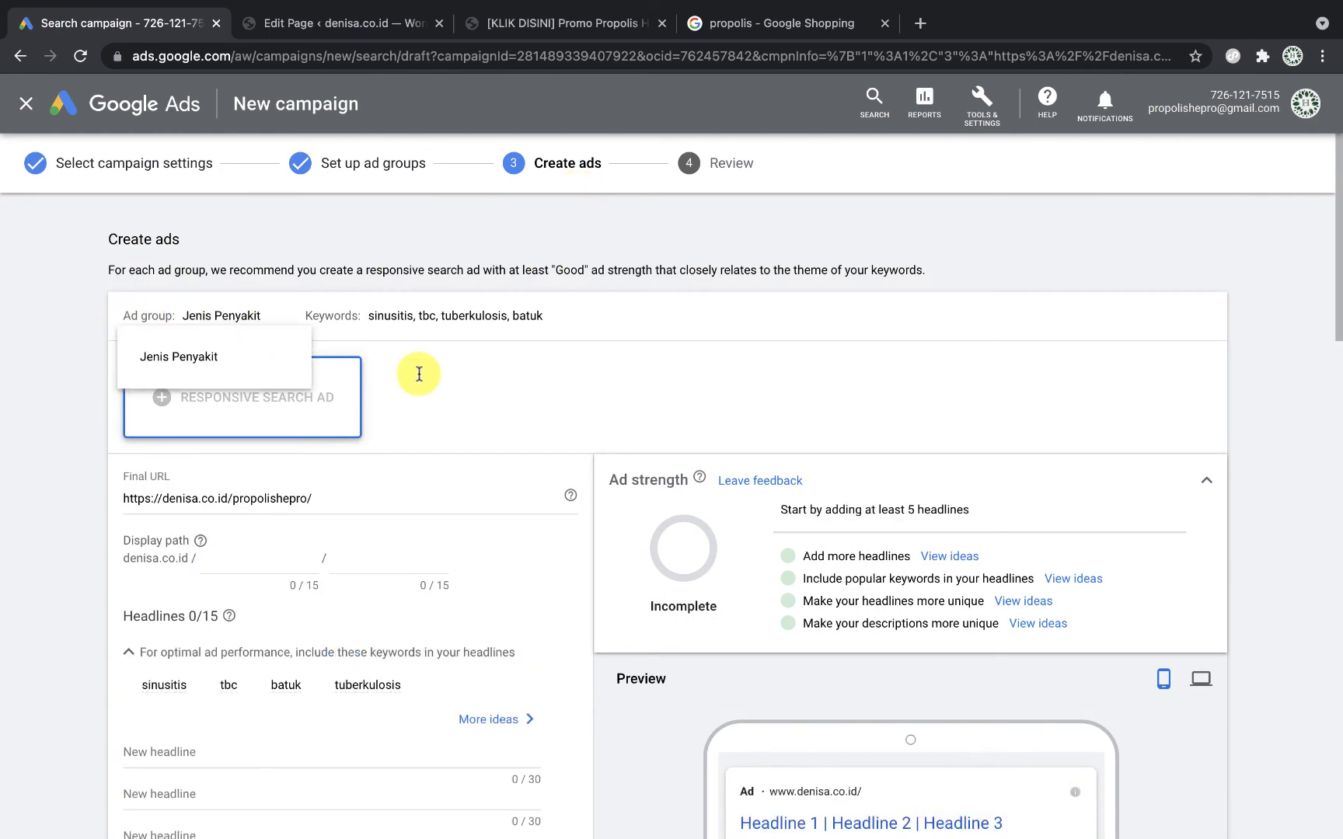
{"action": "scroll", "coordinate": [440, 444], "scroll_direction": "down", "scroll_amount": 2}
{"action": "scroll", "coordinate": [442, 444], "scroll_direction": "up", "scroll_amount": 2}
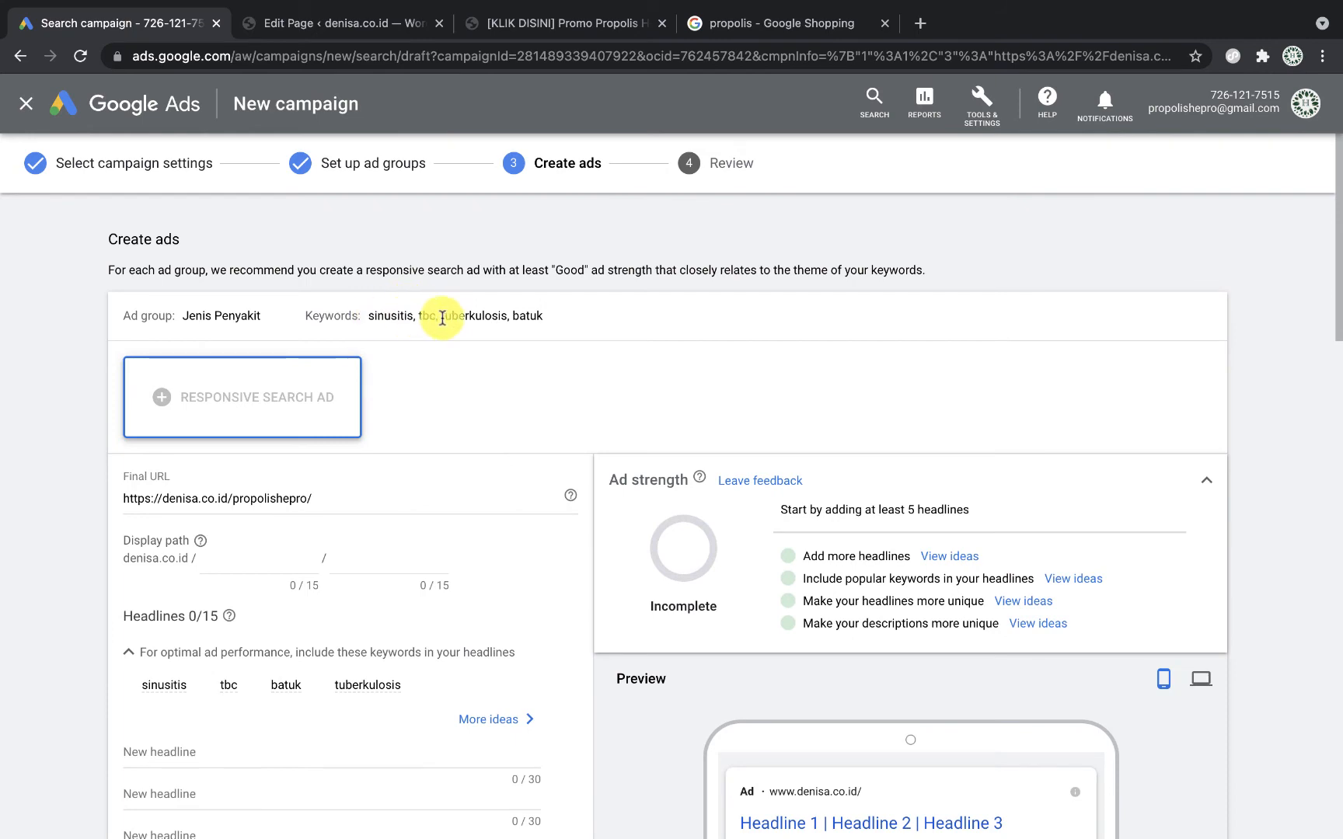
{"action": "scroll", "coordinate": [479, 374], "scroll_direction": "down", "scroll_amount": 6}
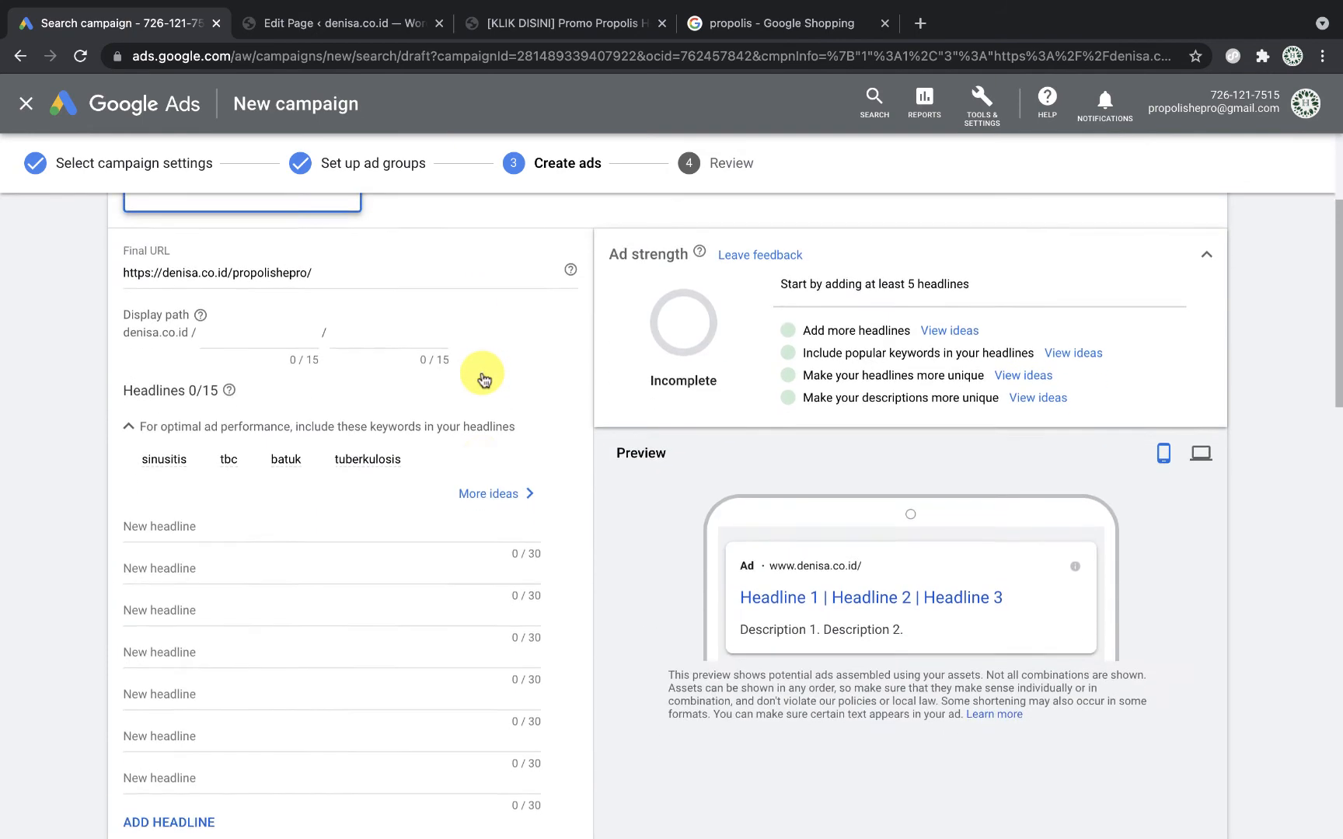
{"action": "scroll", "coordinate": [354, 392], "scroll_direction": "up", "scroll_amount": 1}
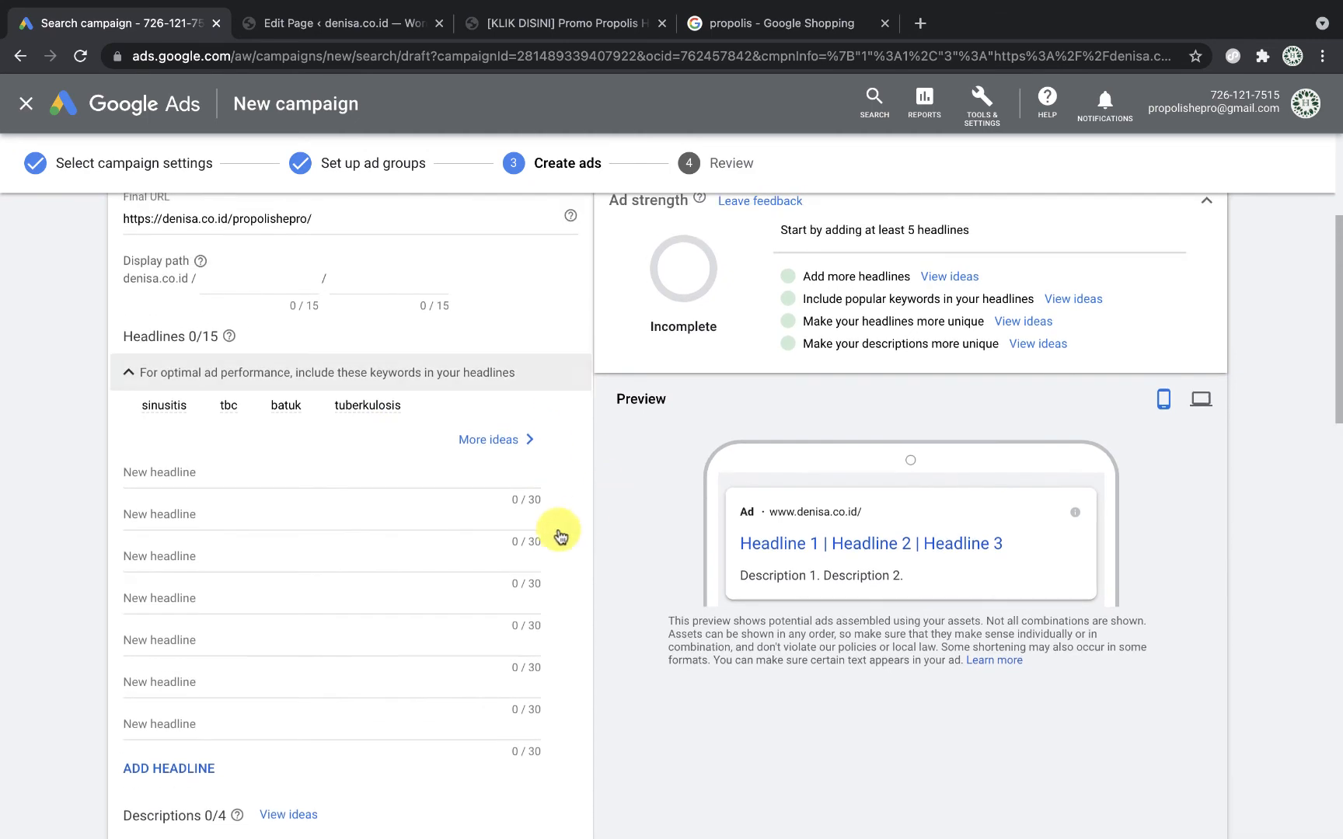
{"action": "scroll", "coordinate": [529, 560], "scroll_direction": "up", "scroll_amount": 3}
{"action": "scroll", "coordinate": [536, 561], "scroll_direction": "down", "scroll_amount": 3}
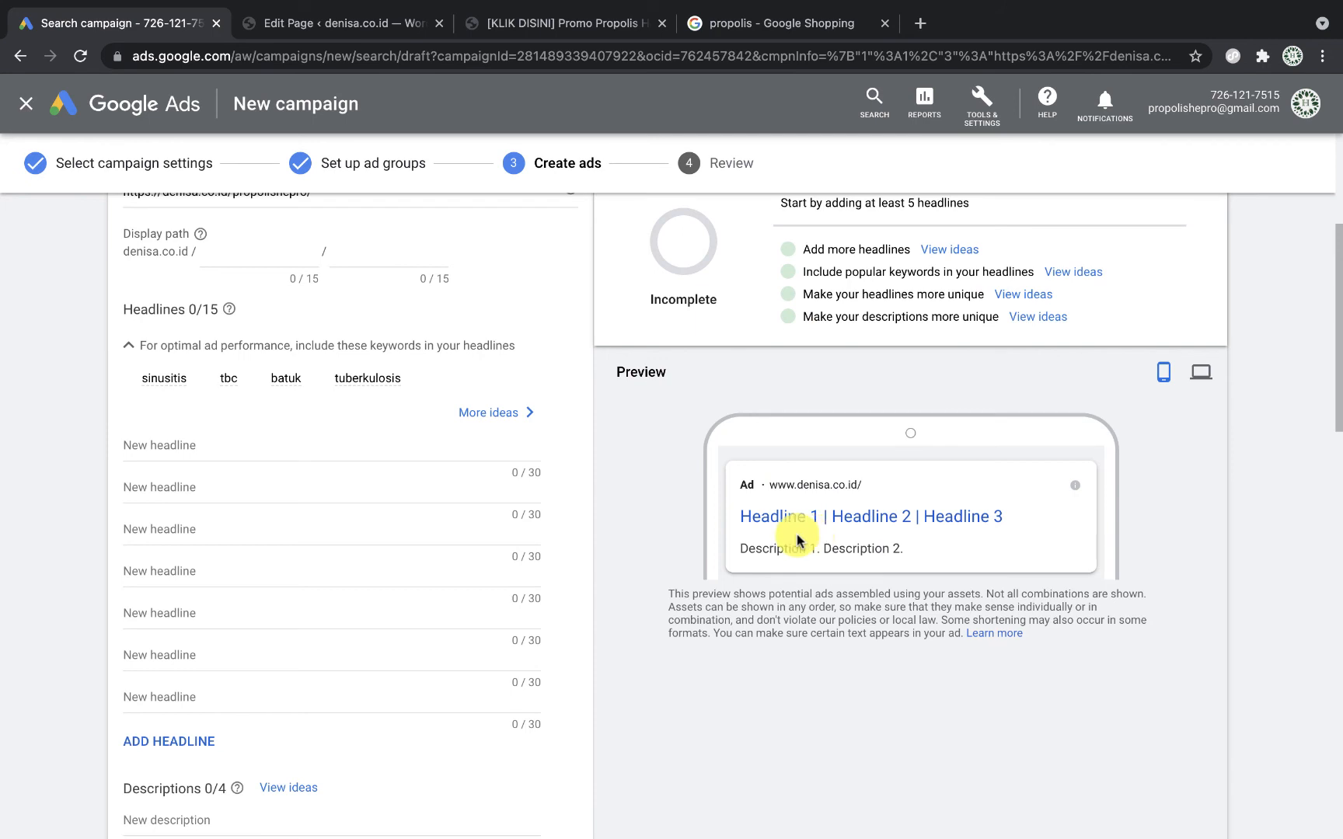
{"action": "scroll", "coordinate": [273, 450], "scroll_direction": "down", "scroll_amount": 2}
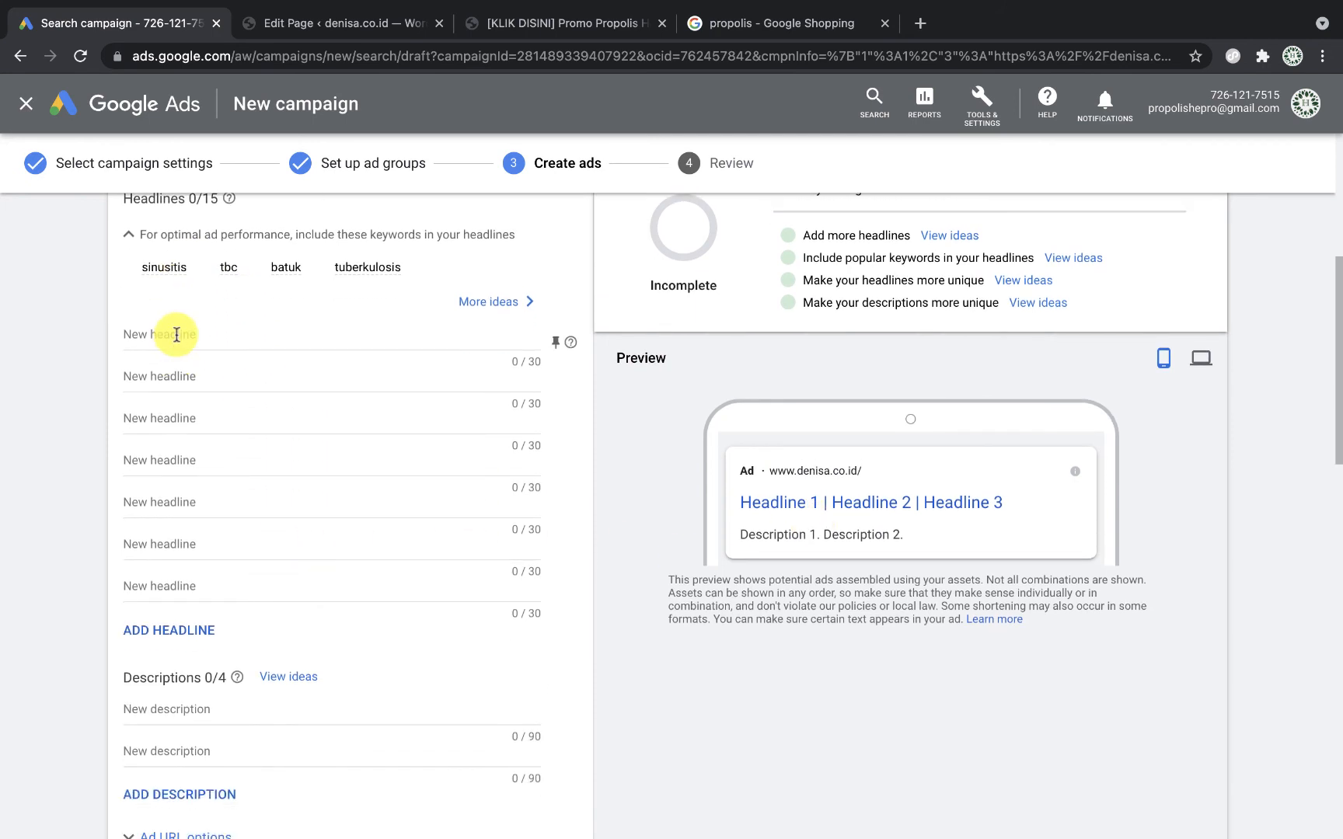
Step: Enter headlines 'Cari Solusi TBC Paling Ampuh?', 'Coba Propolis Hepro' and 'Promo Beli 2 Gratis 1'
{"action": "left_click", "coordinate": [176, 334]}
{"action": "type", "text": "Cari Solusi TBC Paling Ampuh"}
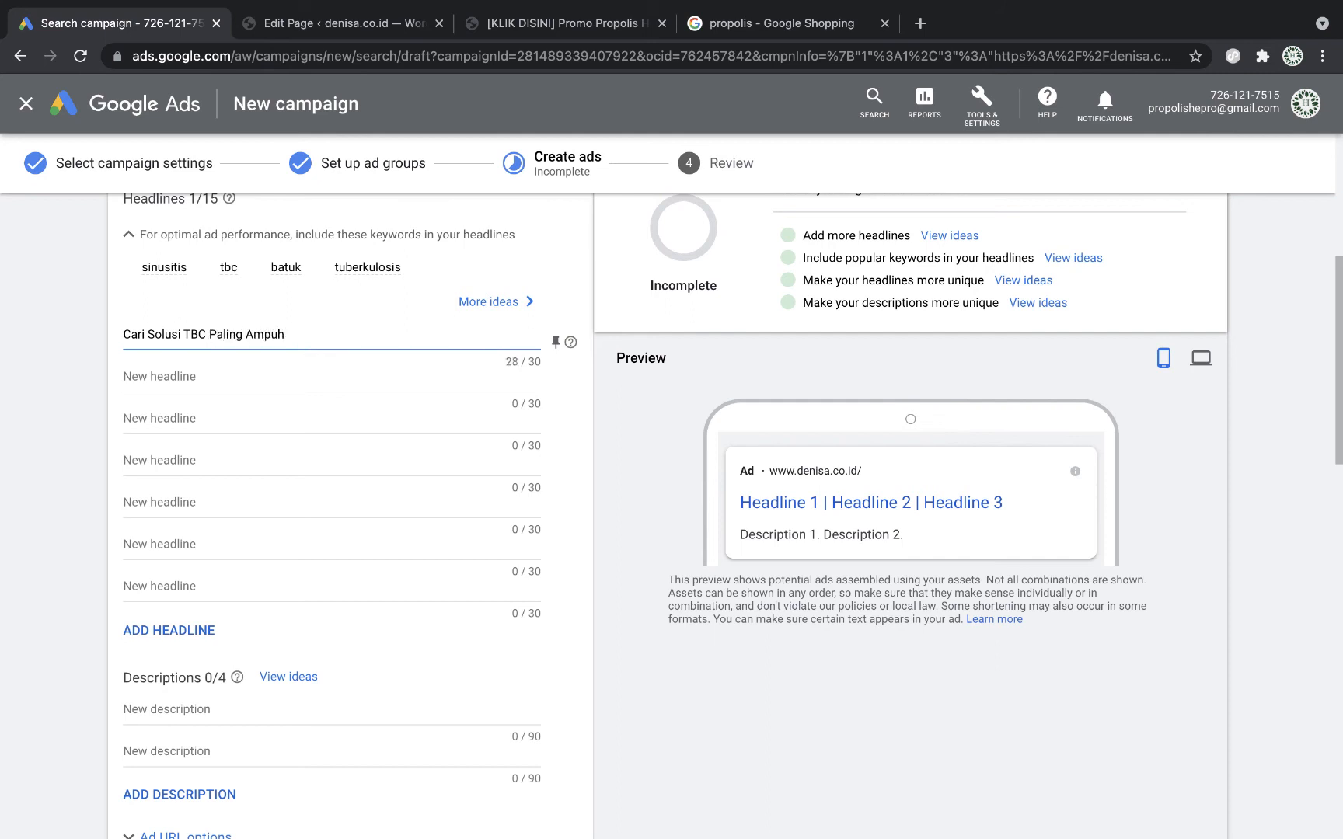
{"action": "left_click", "coordinate": [265, 379]}
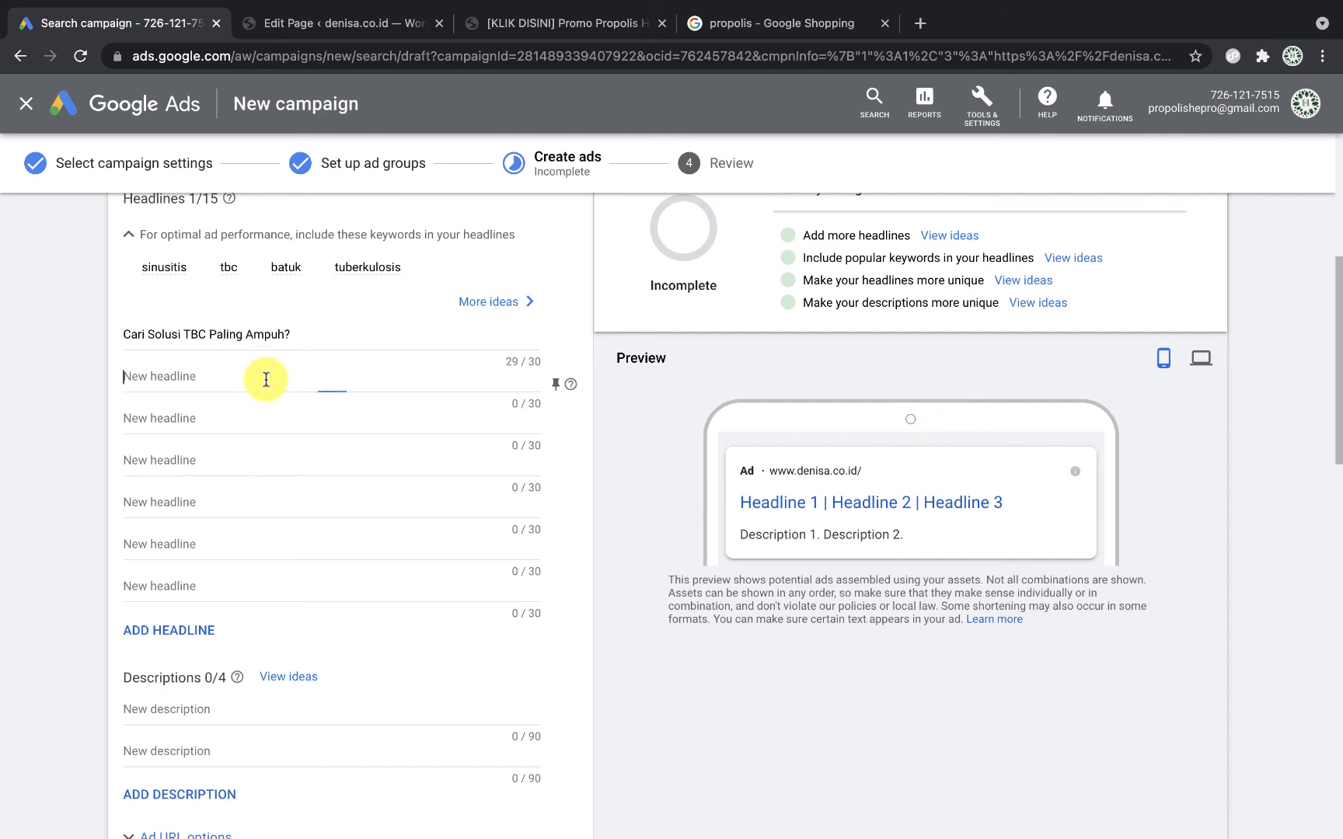
{"action": "type", "text": "Coba Propolis Hepro"}
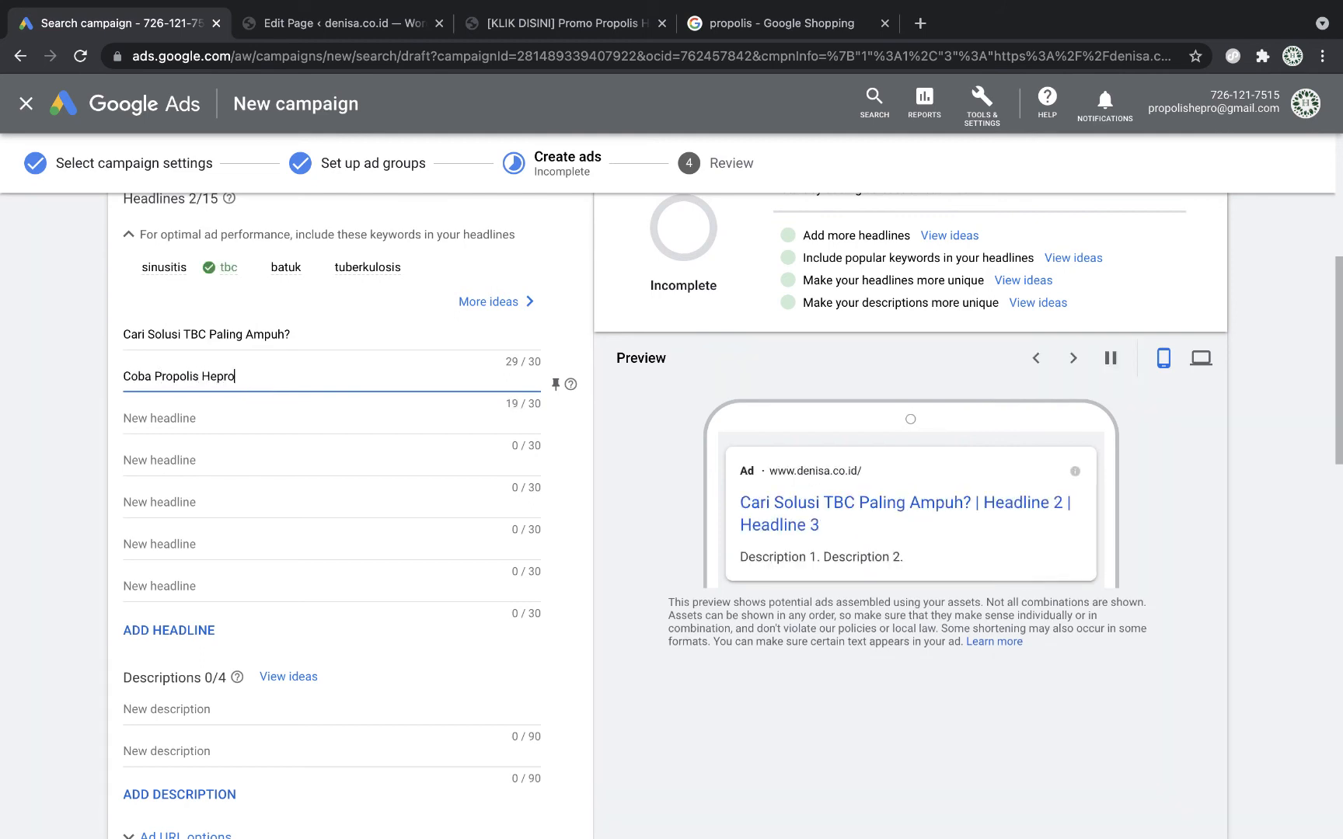
{"action": "left_click", "coordinate": [270, 419]}
{"action": "type", "text": "Promo Beli"}
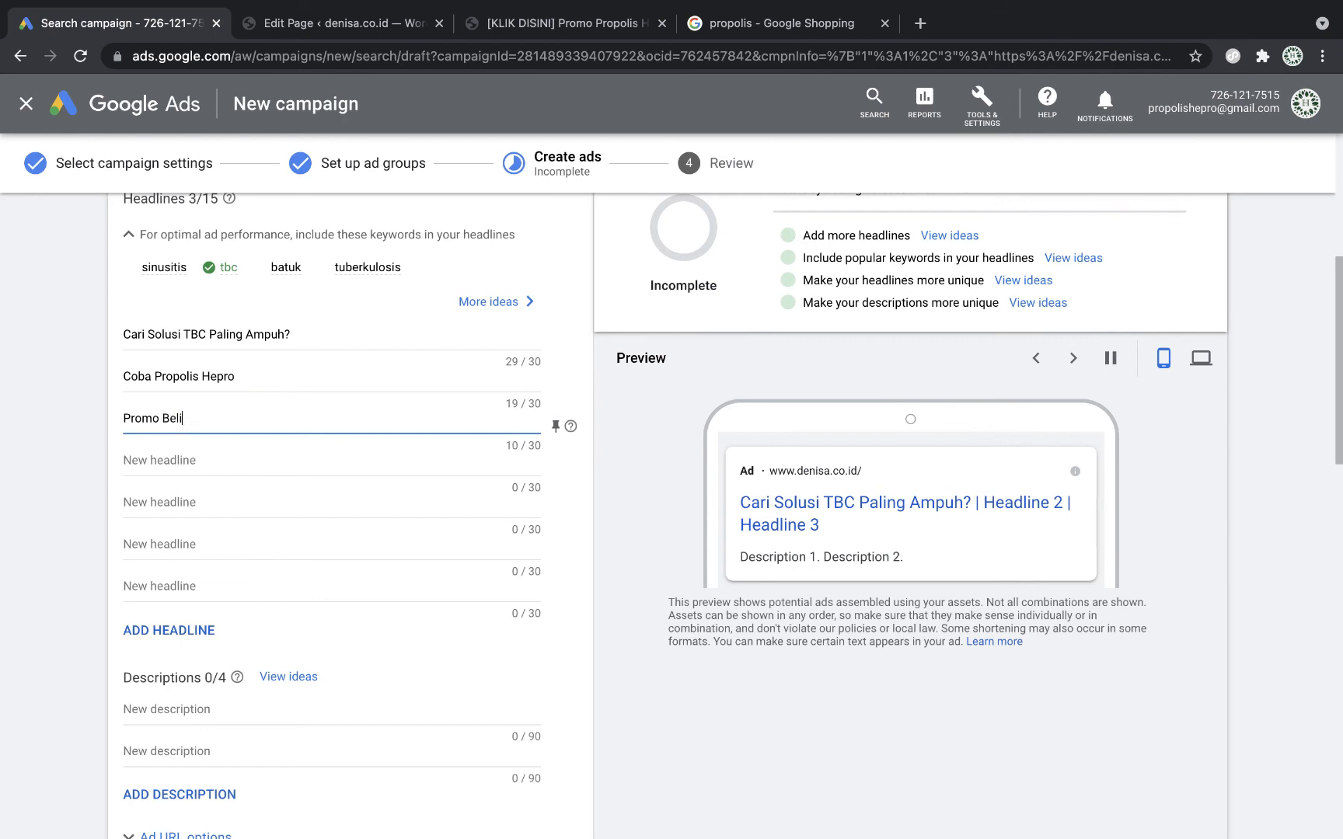
{"action": "type", "text": " 2 Gratis 1"}
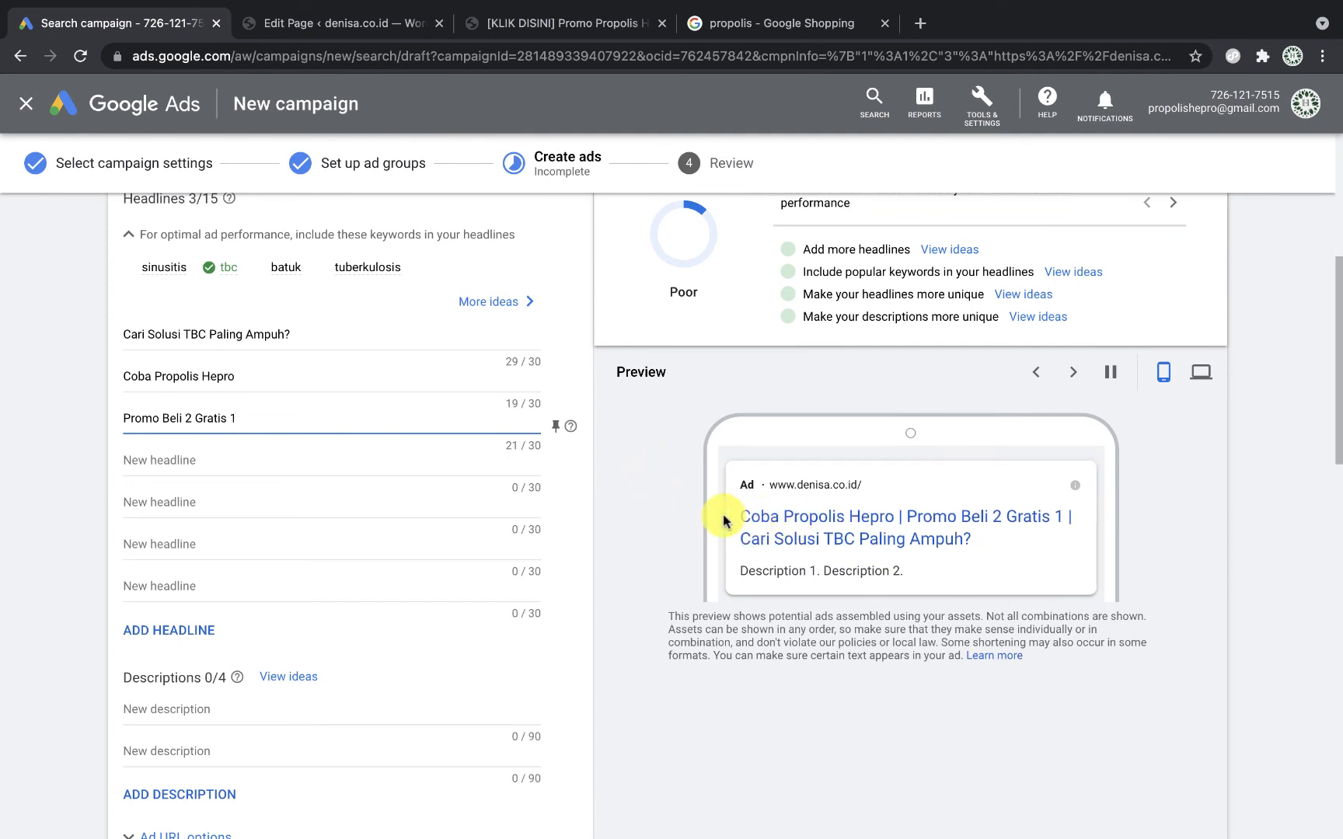
{"action": "left_click", "coordinate": [768, 536]}
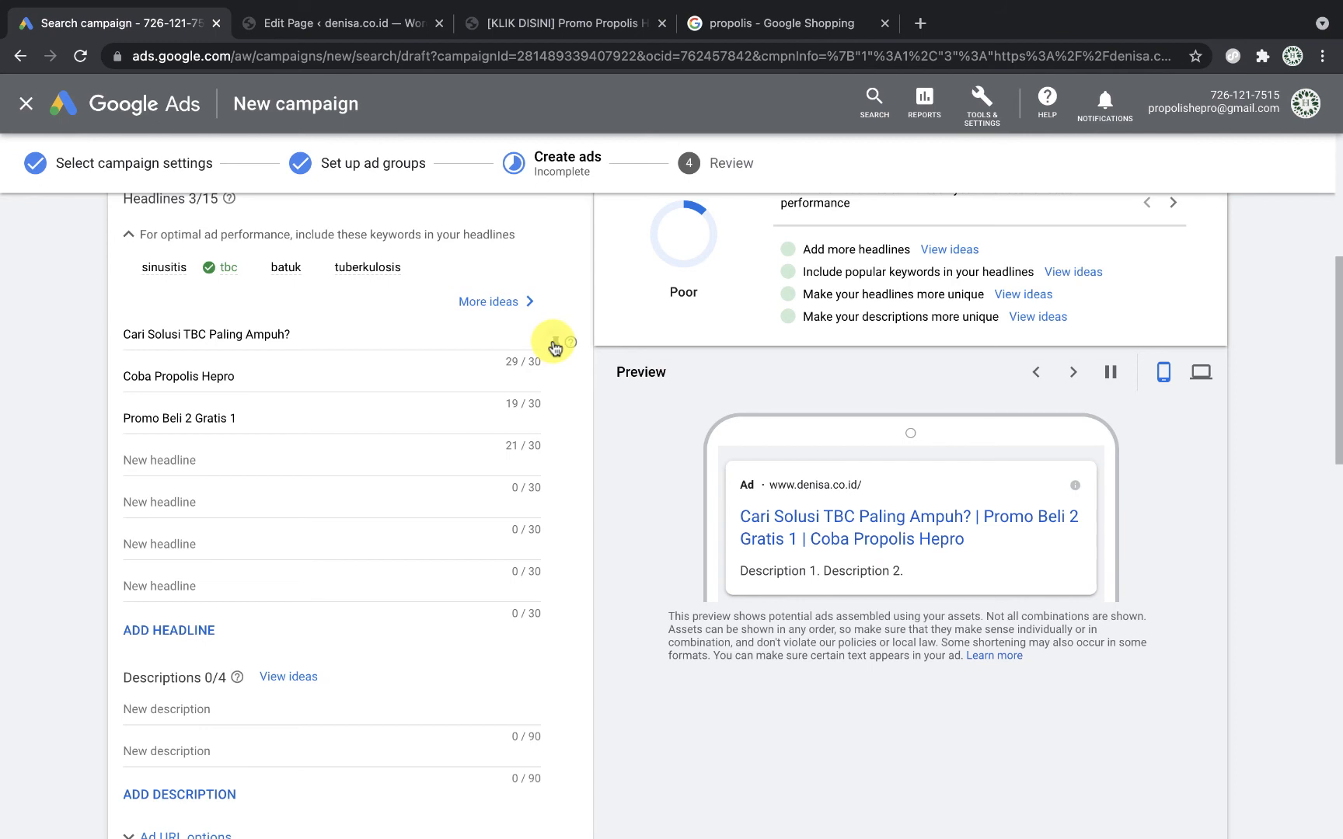
{"action": "left_click", "coordinate": [555, 346]}
Step: Pin the TBC headline to position 1, Coba Propolis Hepro to 2, Promo Beli 2 Gratis 1 to 3
{"action": "left_click", "coordinate": [701, 520]}
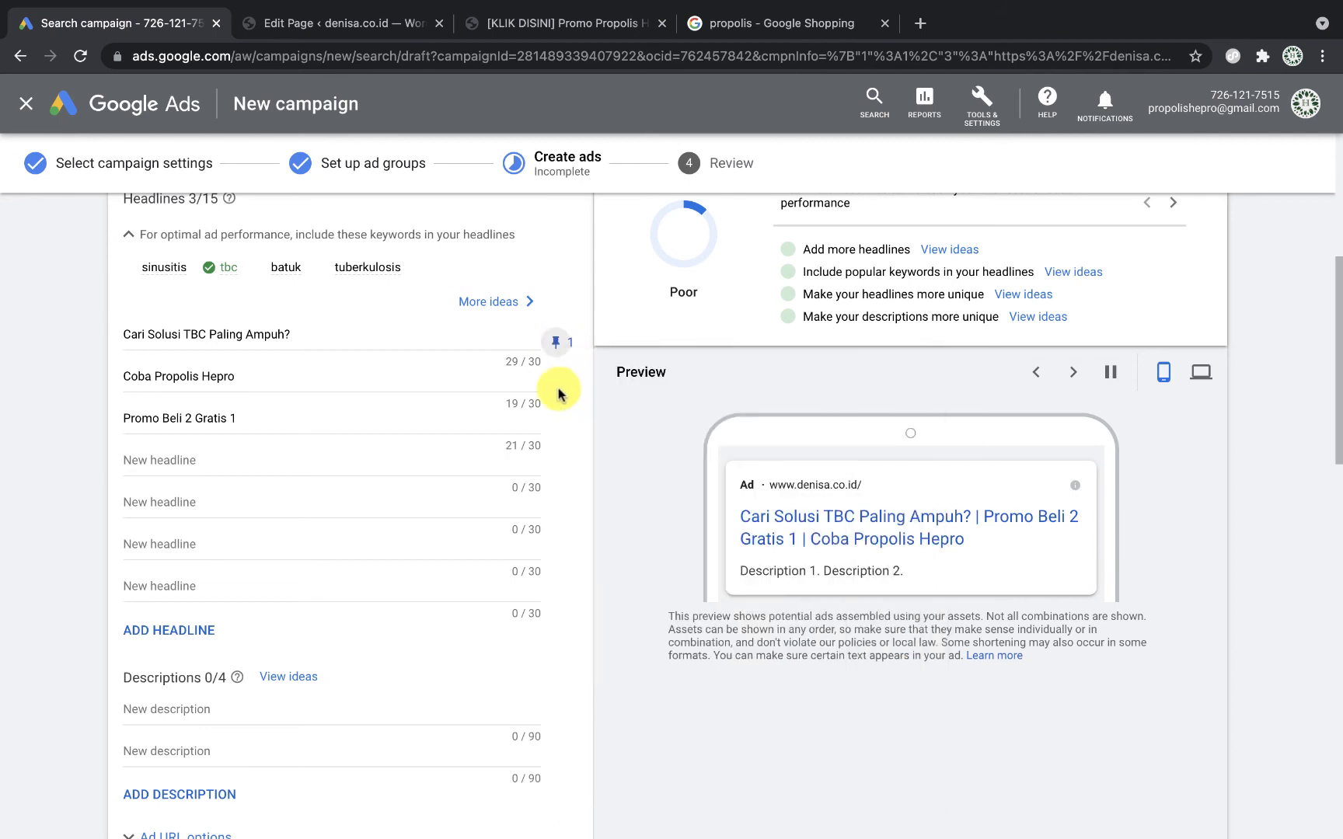
{"action": "left_click", "coordinate": [556, 385]}
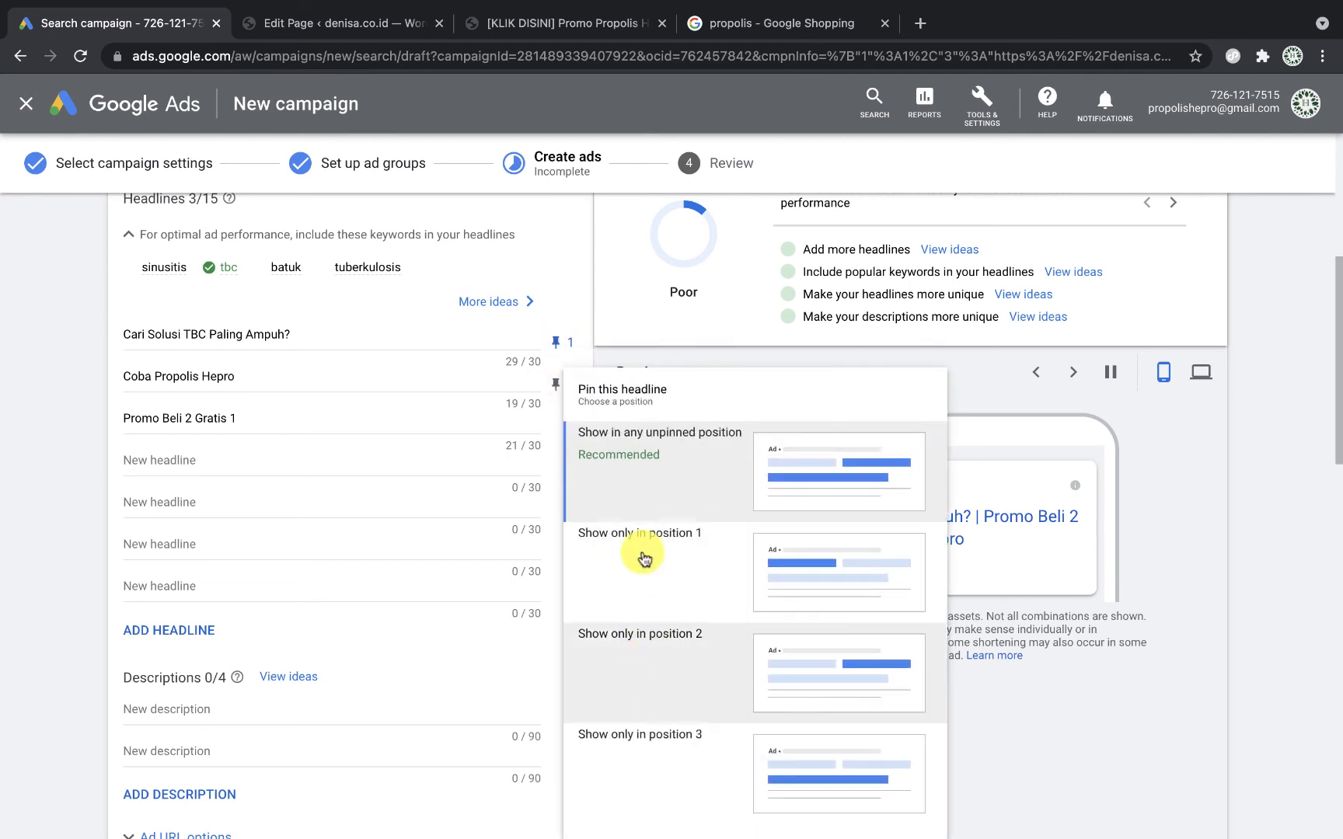
{"action": "left_click", "coordinate": [639, 634]}
{"action": "left_click", "coordinate": [555, 426]}
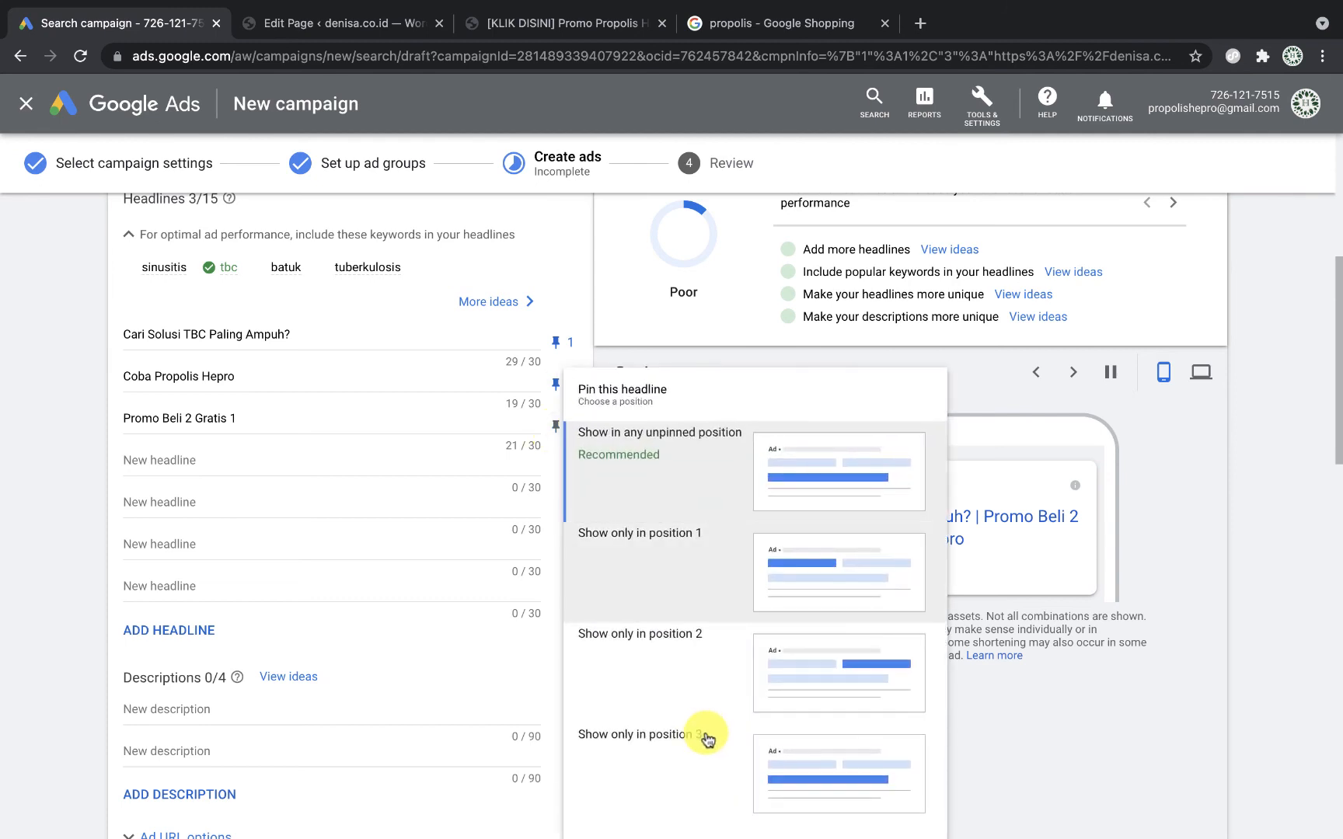
{"action": "left_click", "coordinate": [707, 740]}
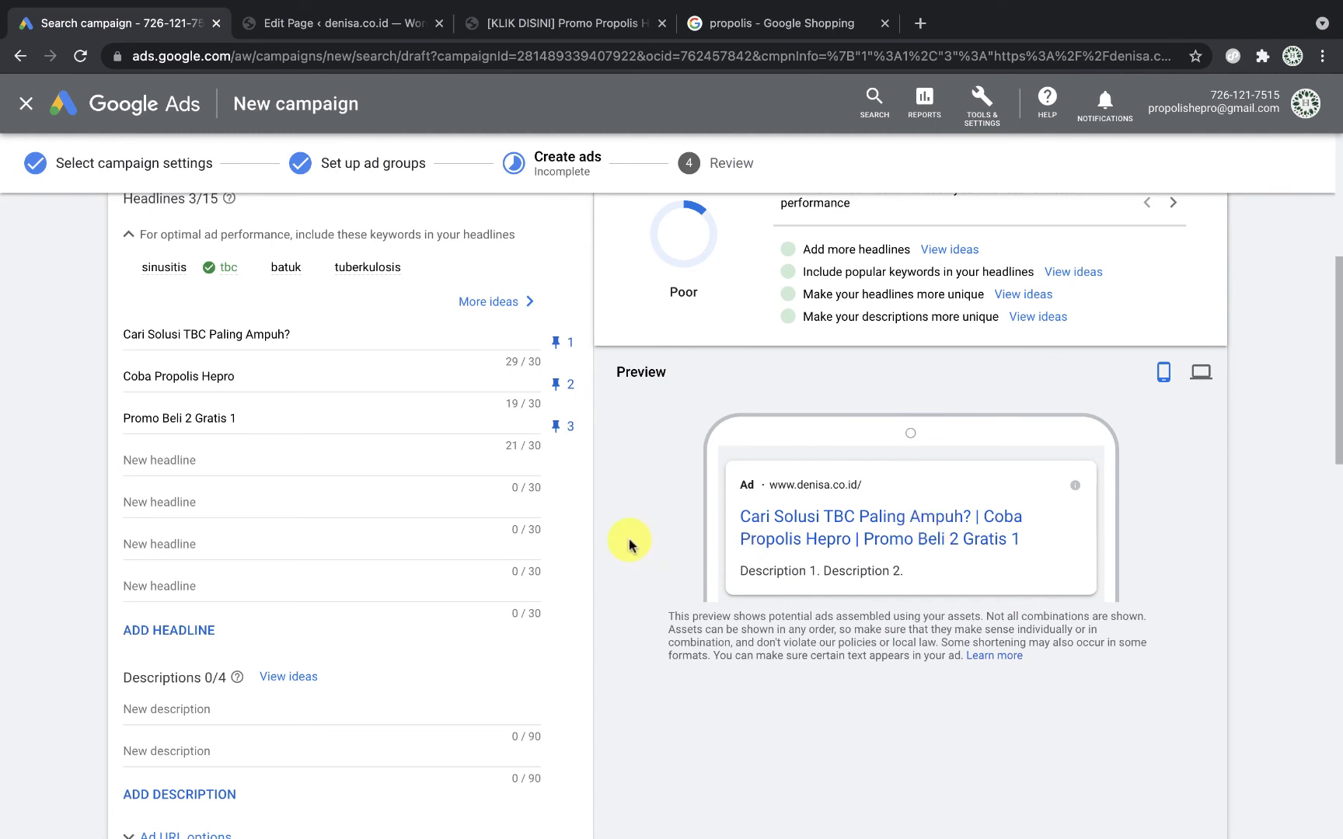
{"action": "scroll", "coordinate": [629, 544], "scroll_direction": "down", "scroll_amount": 2}
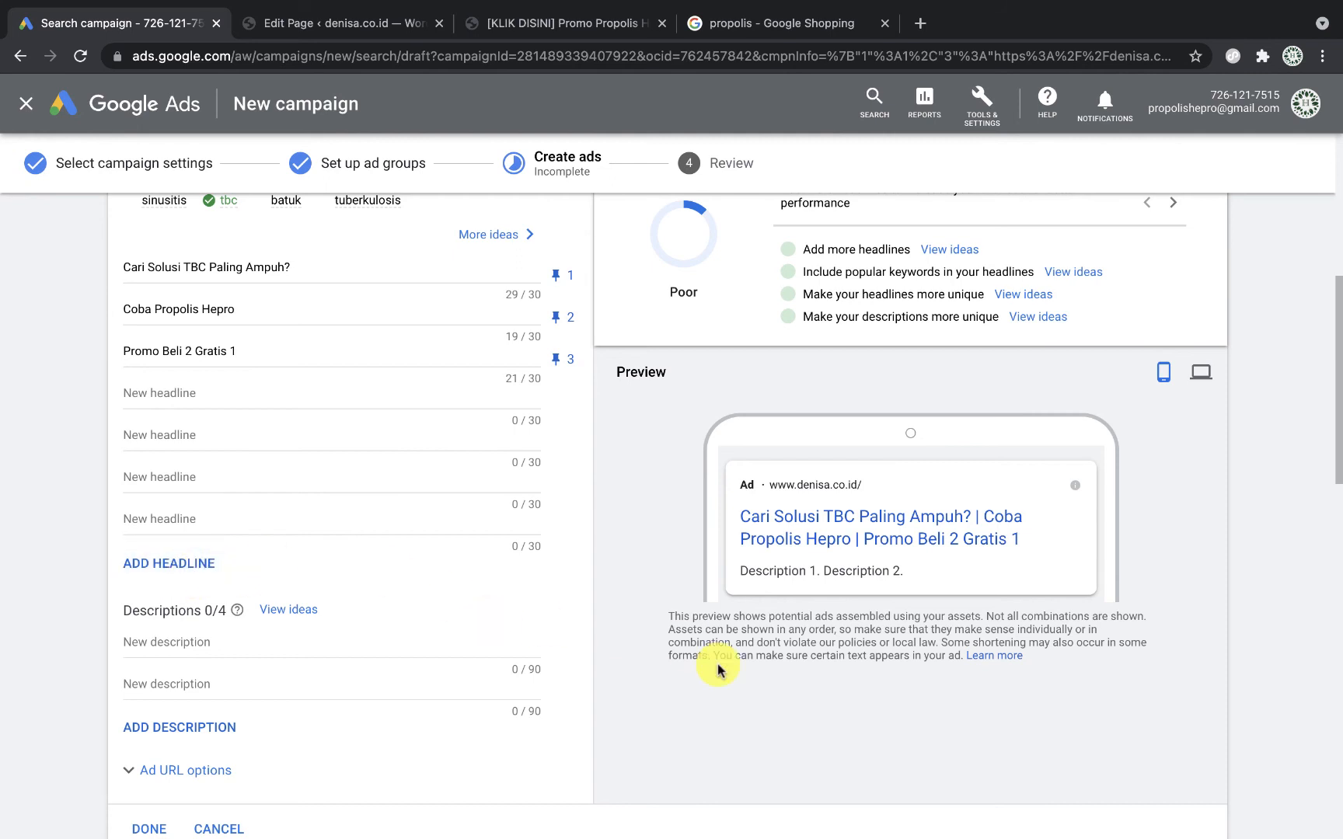
{"action": "scroll", "coordinate": [372, 549], "scroll_direction": "down", "scroll_amount": 2}
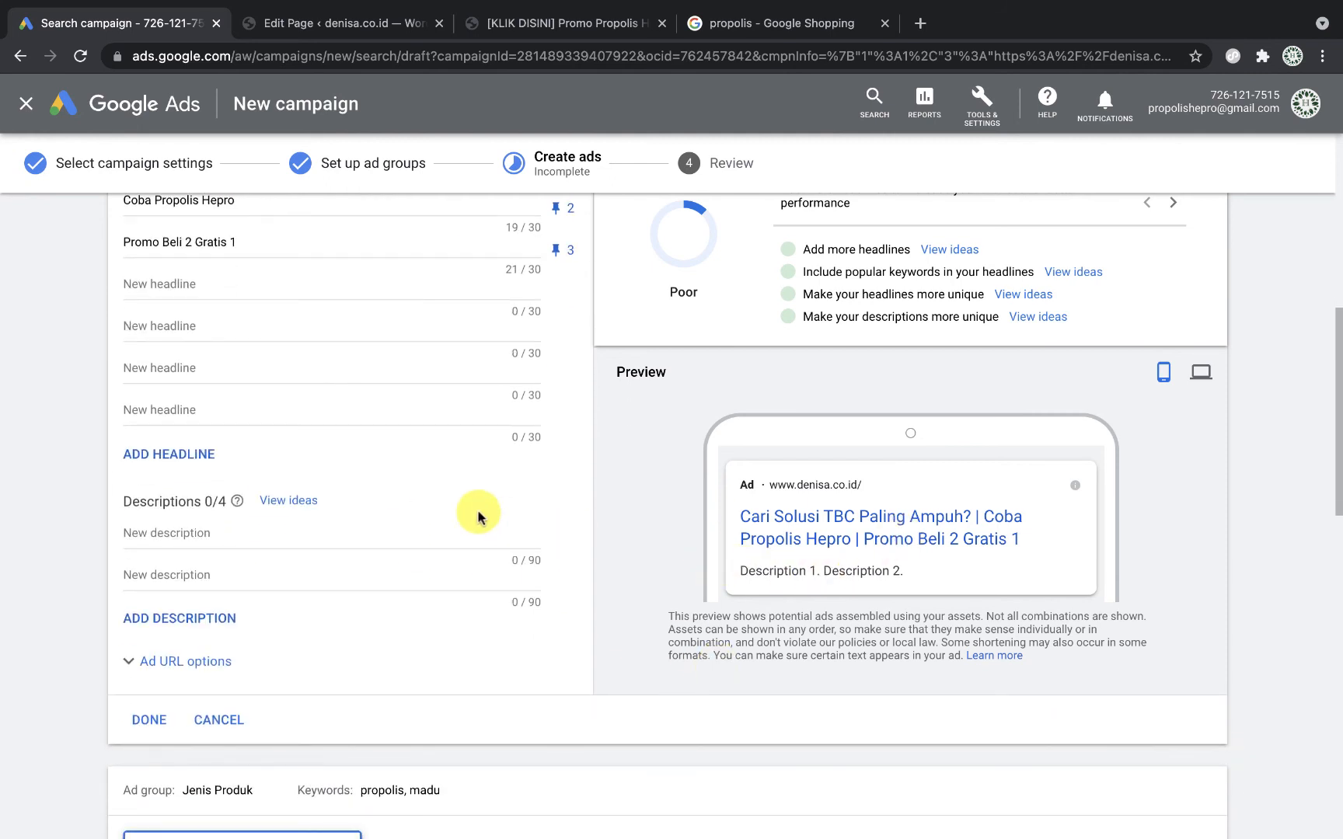
Step: Add descriptions 'Ribuan orang sudah merasakan khasiatnya...' and 'Gratis konsultasi dan dapatkan promo terbaru hanya disini.'
{"action": "left_click", "coordinate": [361, 532]}
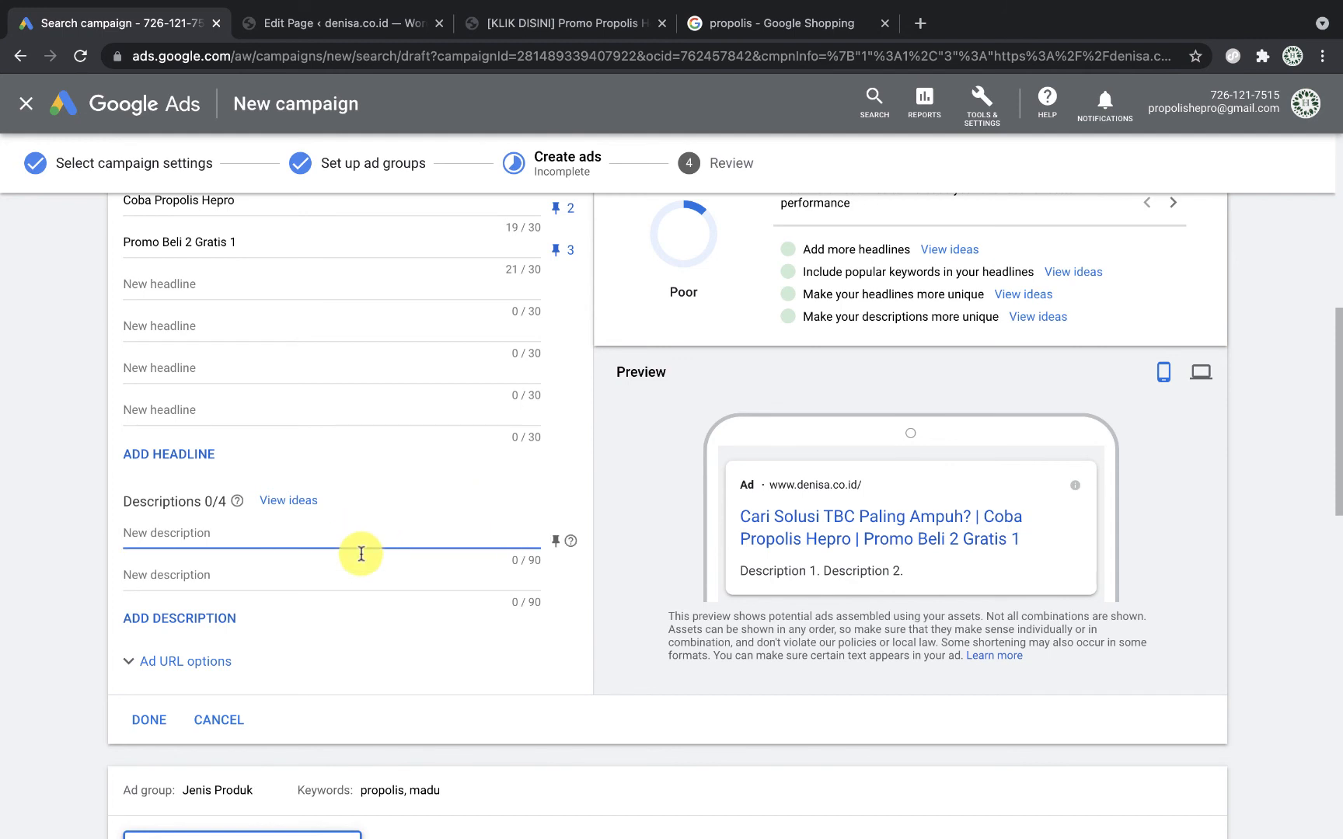
{"action": "scroll", "coordinate": [290, 531], "scroll_direction": "down", "scroll_amount": 1}
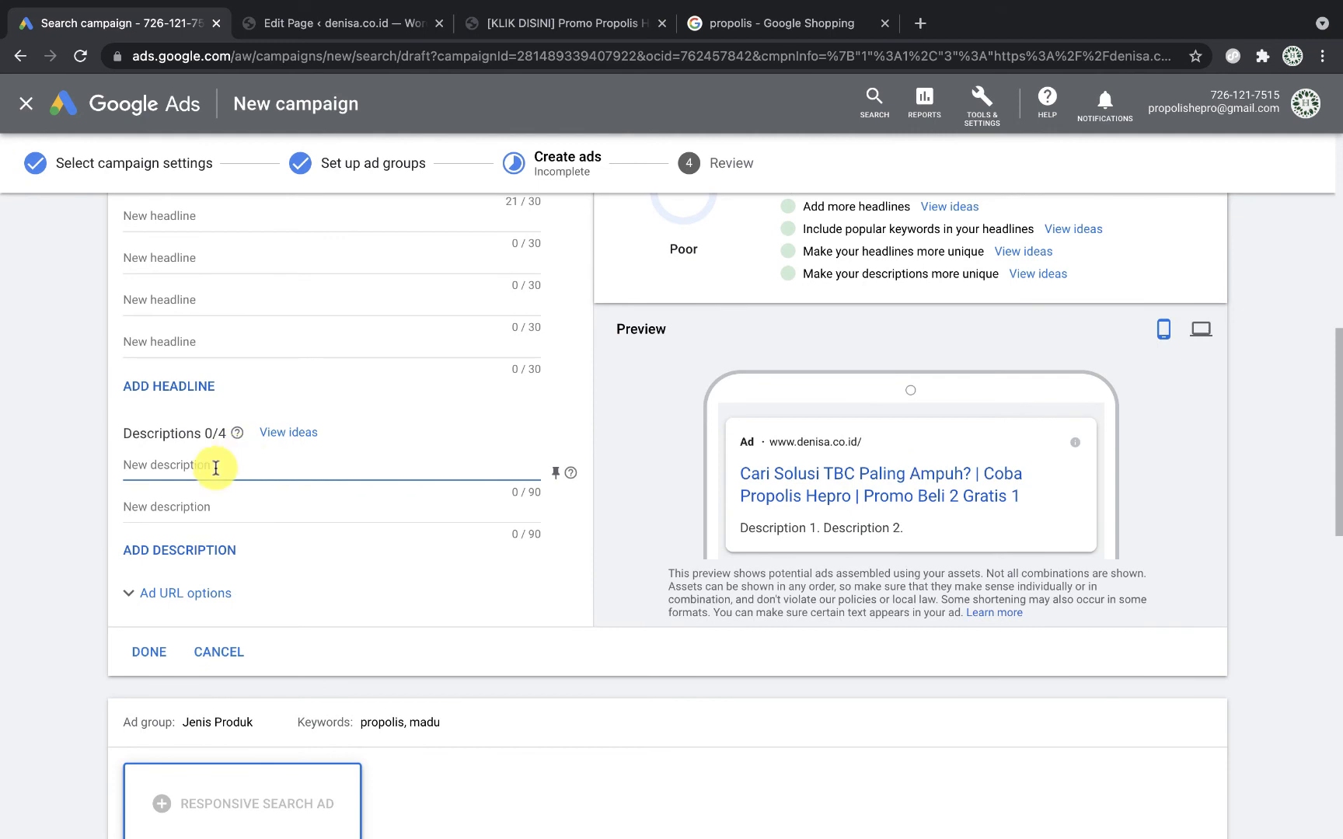
{"action": "type", "text": "Ri"}
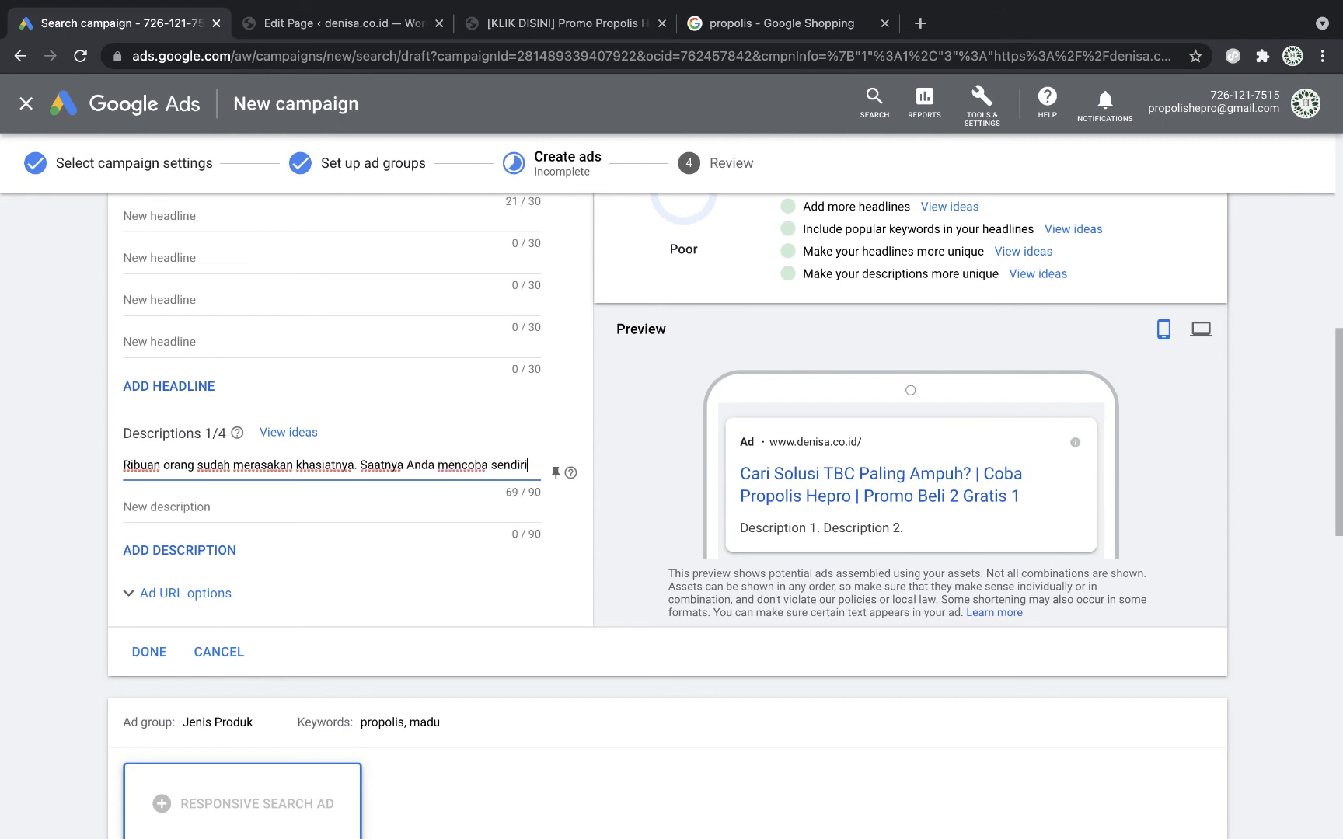
{"action": "left_click", "coordinate": [153, 510]}
{"action": "type", "text": "Gratis"}
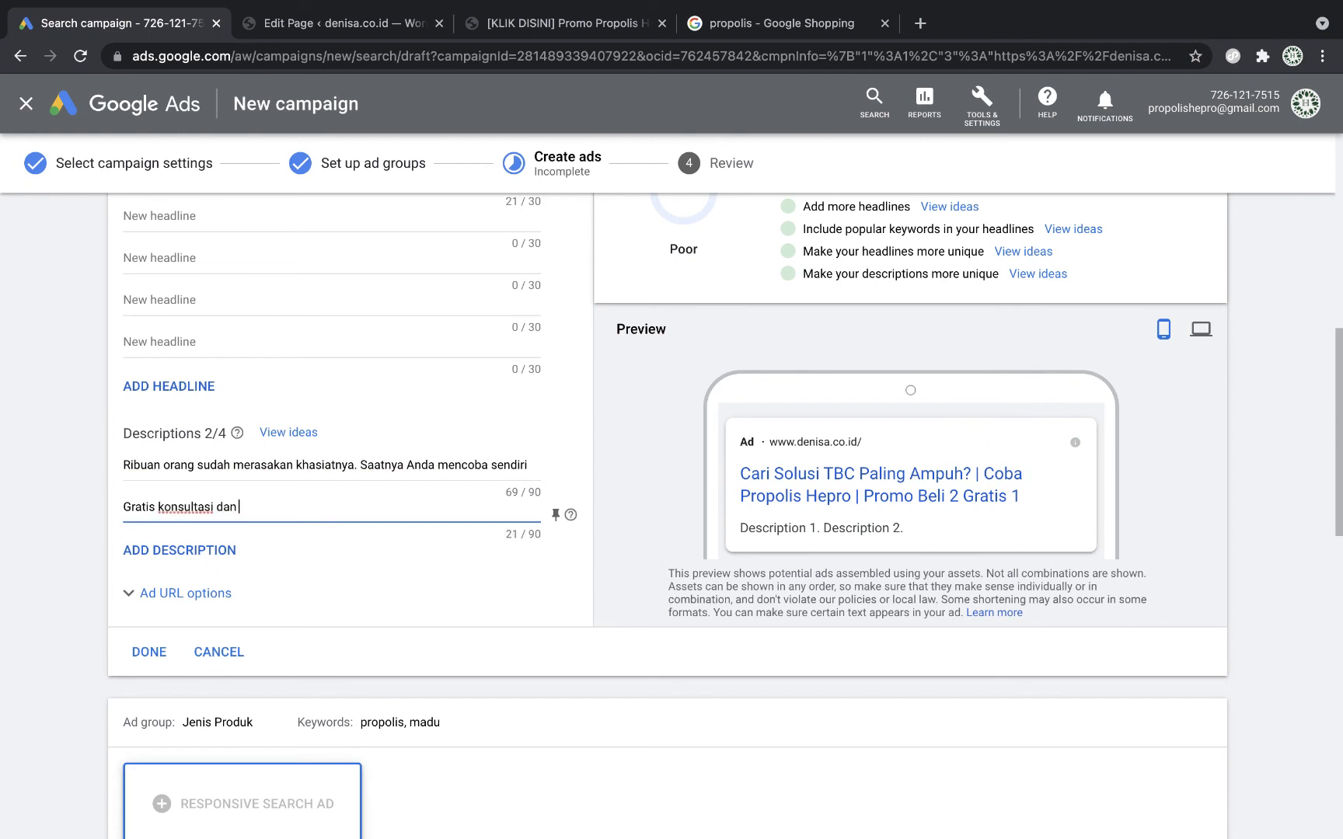
{"action": "type", "text": " konsultasi dan dapatkan promo terbaru hanya disini"}
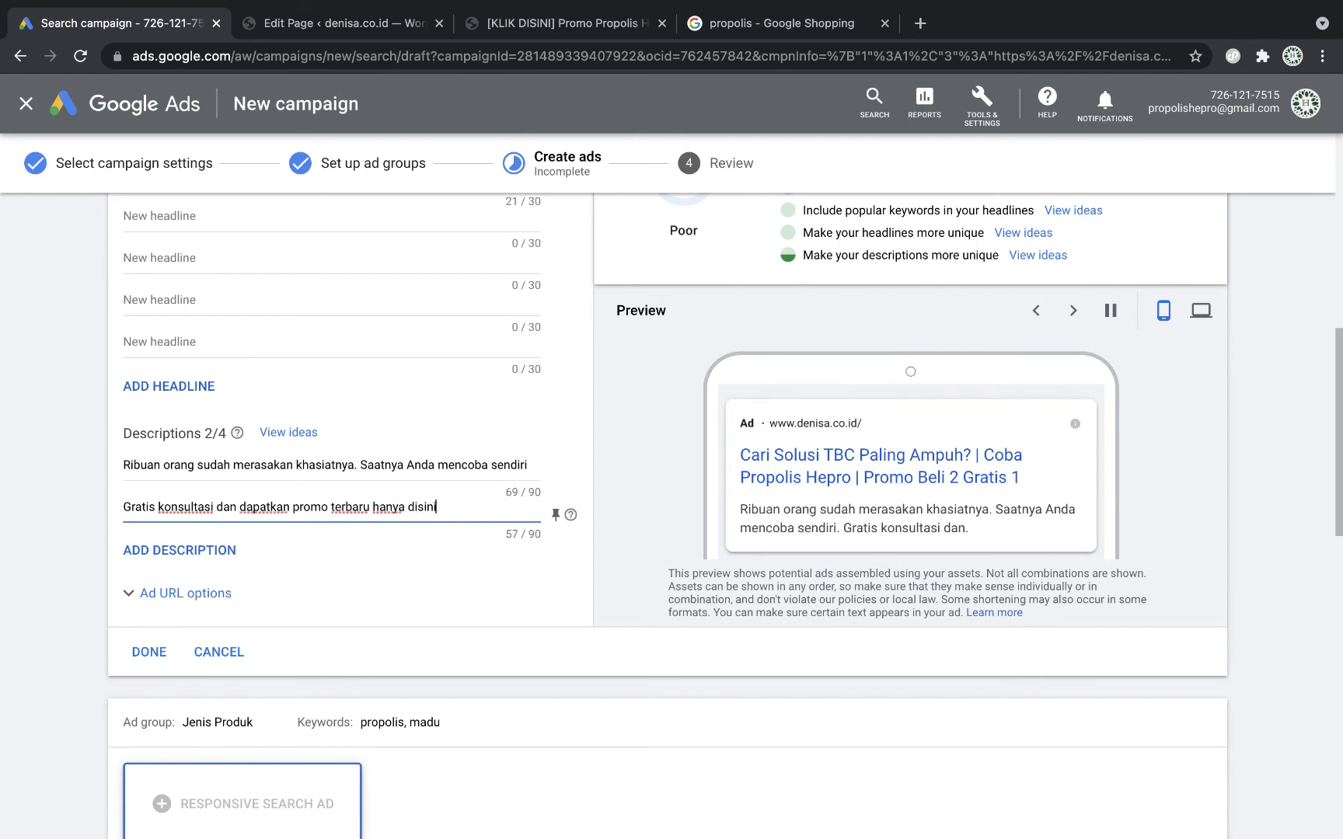
{"action": "type", "text": "."}
{"action": "left_click", "coordinate": [859, 536]}
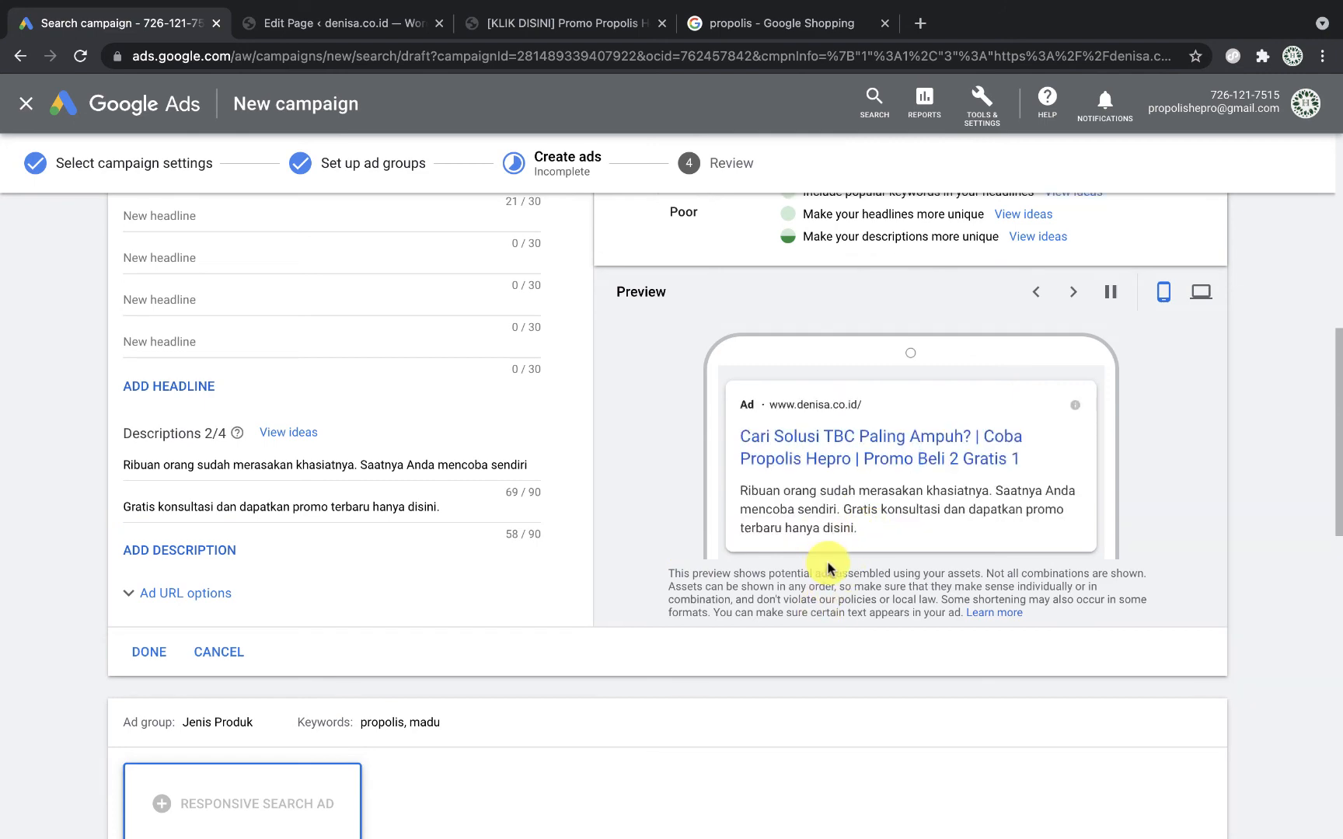
{"action": "scroll", "coordinate": [827, 567], "scroll_direction": "down", "scroll_amount": 2}
Step: Finish the first ad and move on to the Jenis Produk ad
{"action": "scroll", "coordinate": [249, 498], "scroll_direction": "down", "scroll_amount": 3}
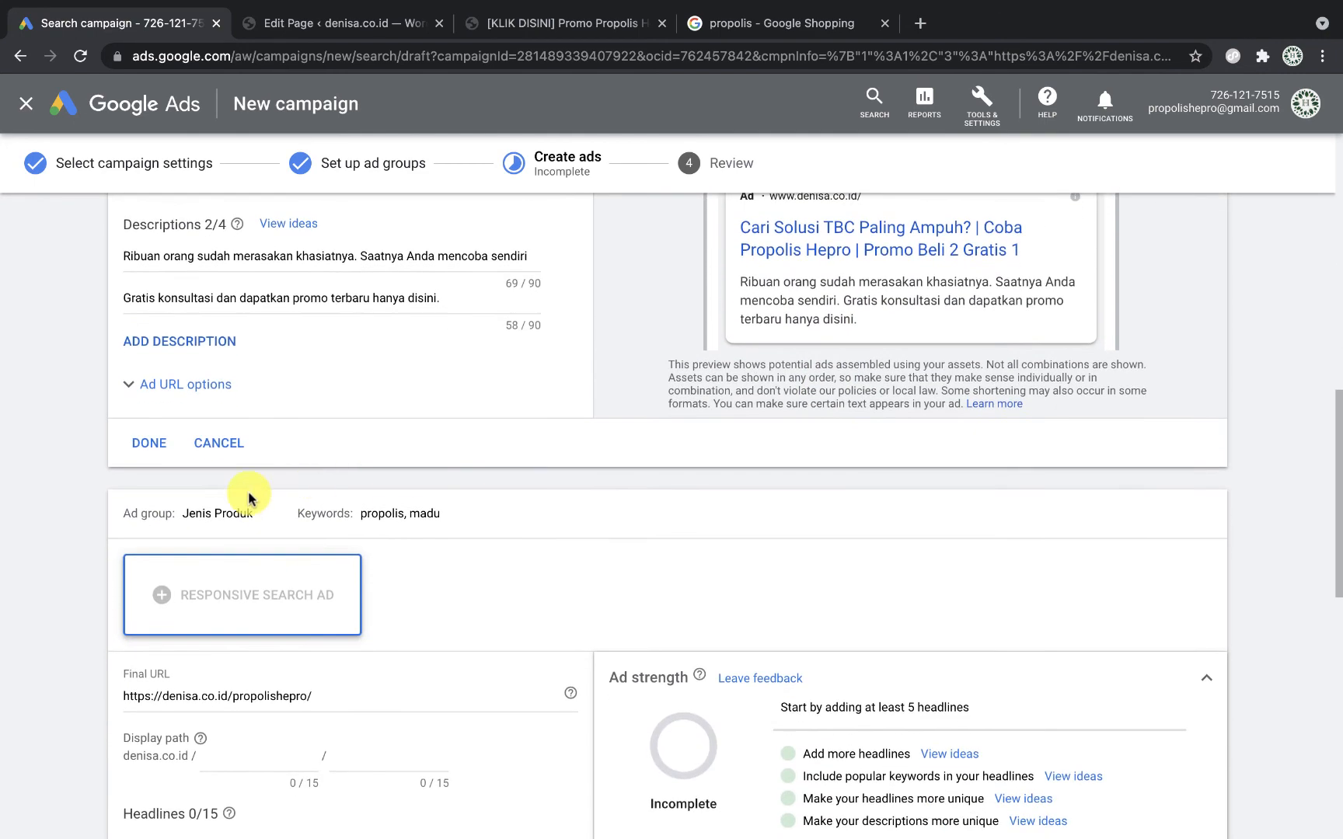
{"action": "scroll", "coordinate": [564, 466], "scroll_direction": "up", "scroll_amount": 5}
{"action": "scroll", "coordinate": [564, 467], "scroll_direction": "down", "scroll_amount": 4}
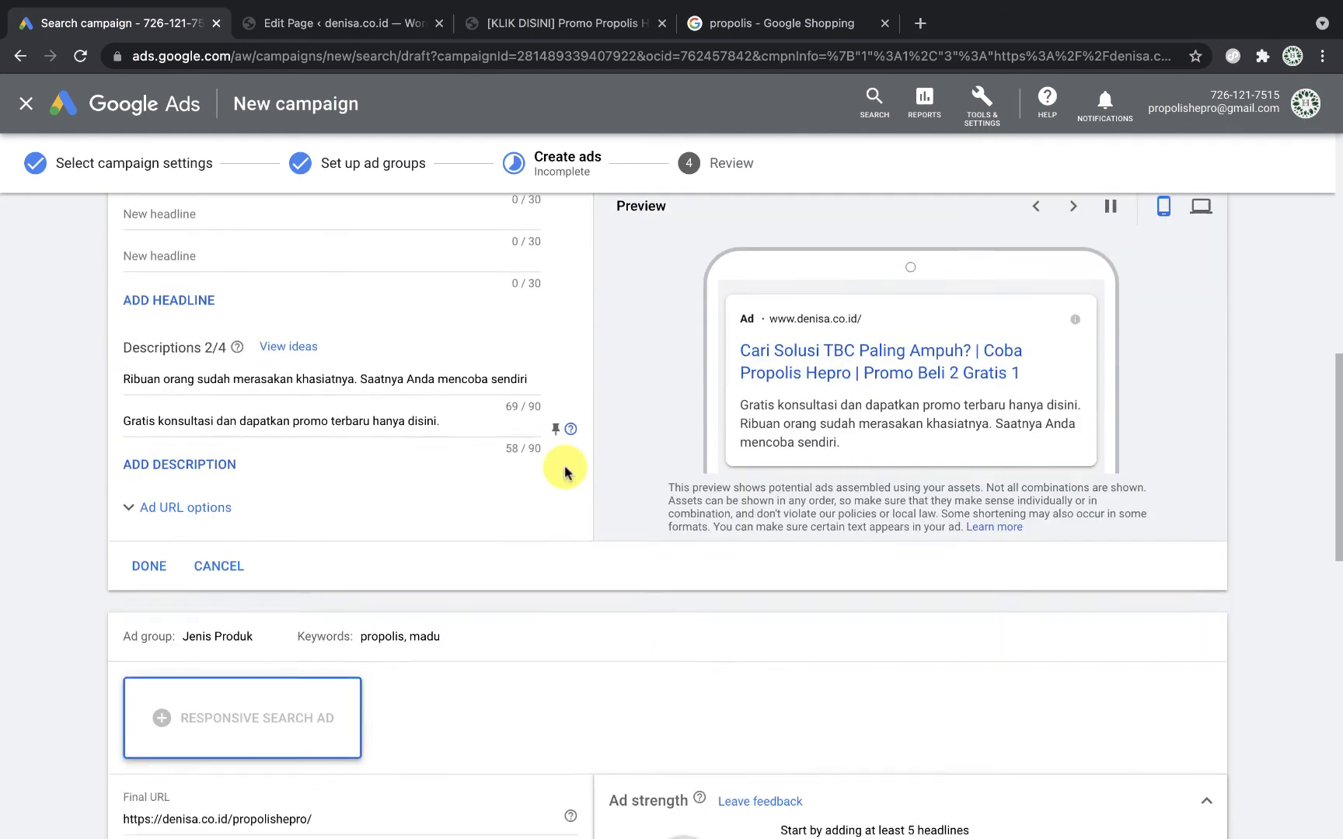
{"action": "scroll", "coordinate": [564, 472], "scroll_direction": "down", "scroll_amount": 2}
{"action": "left_click", "coordinate": [141, 527]}
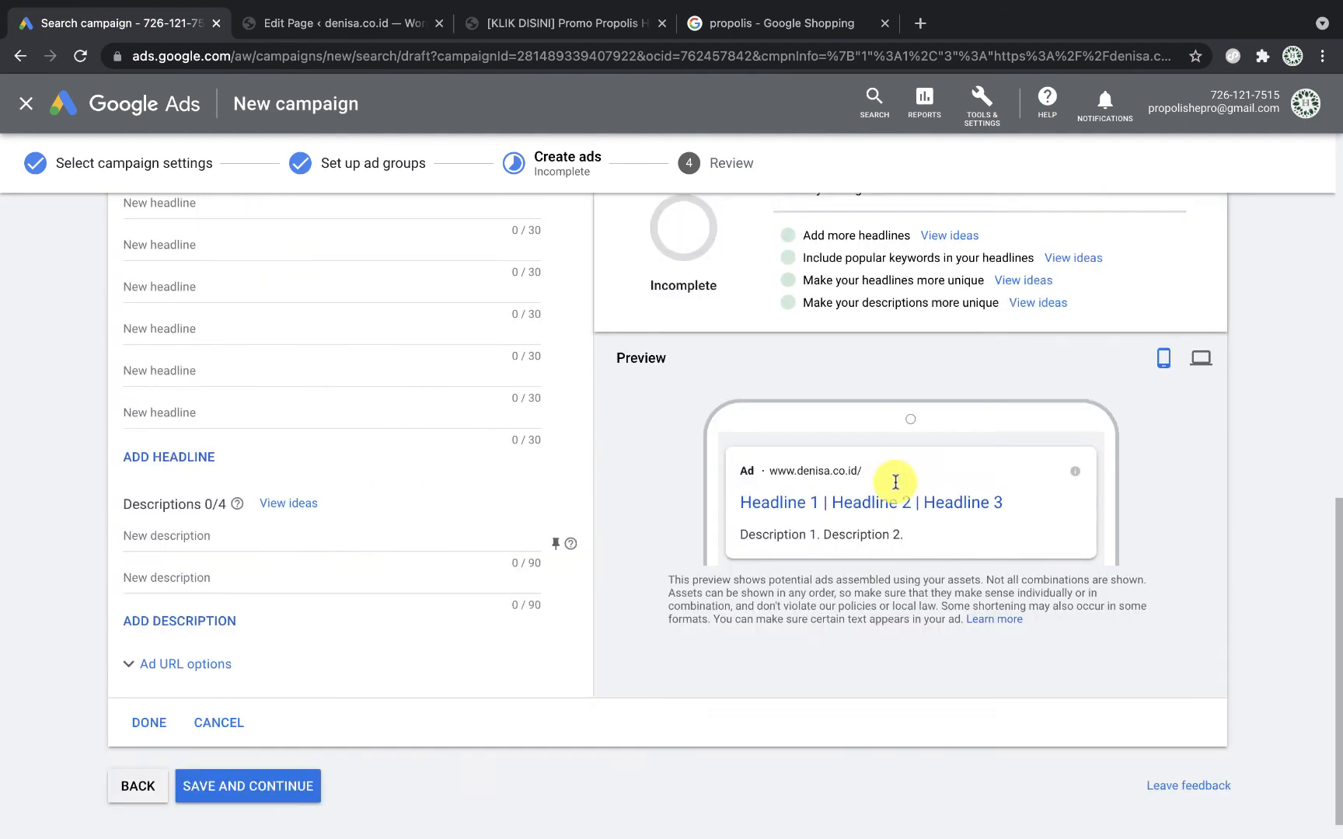
{"action": "scroll", "coordinate": [714, 514], "scroll_direction": "up", "scroll_amount": 5}
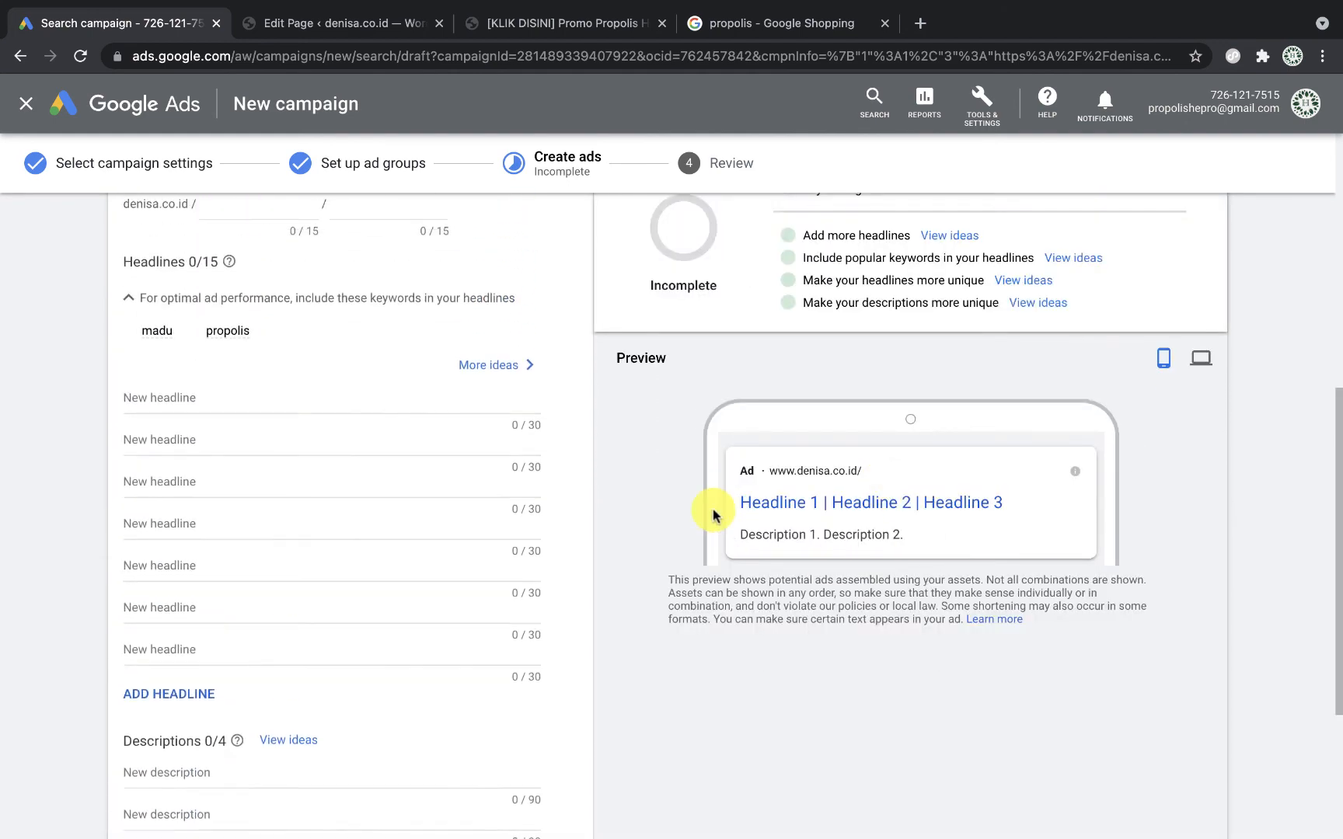
{"action": "scroll", "coordinate": [712, 515], "scroll_direction": "up", "scroll_amount": 3}
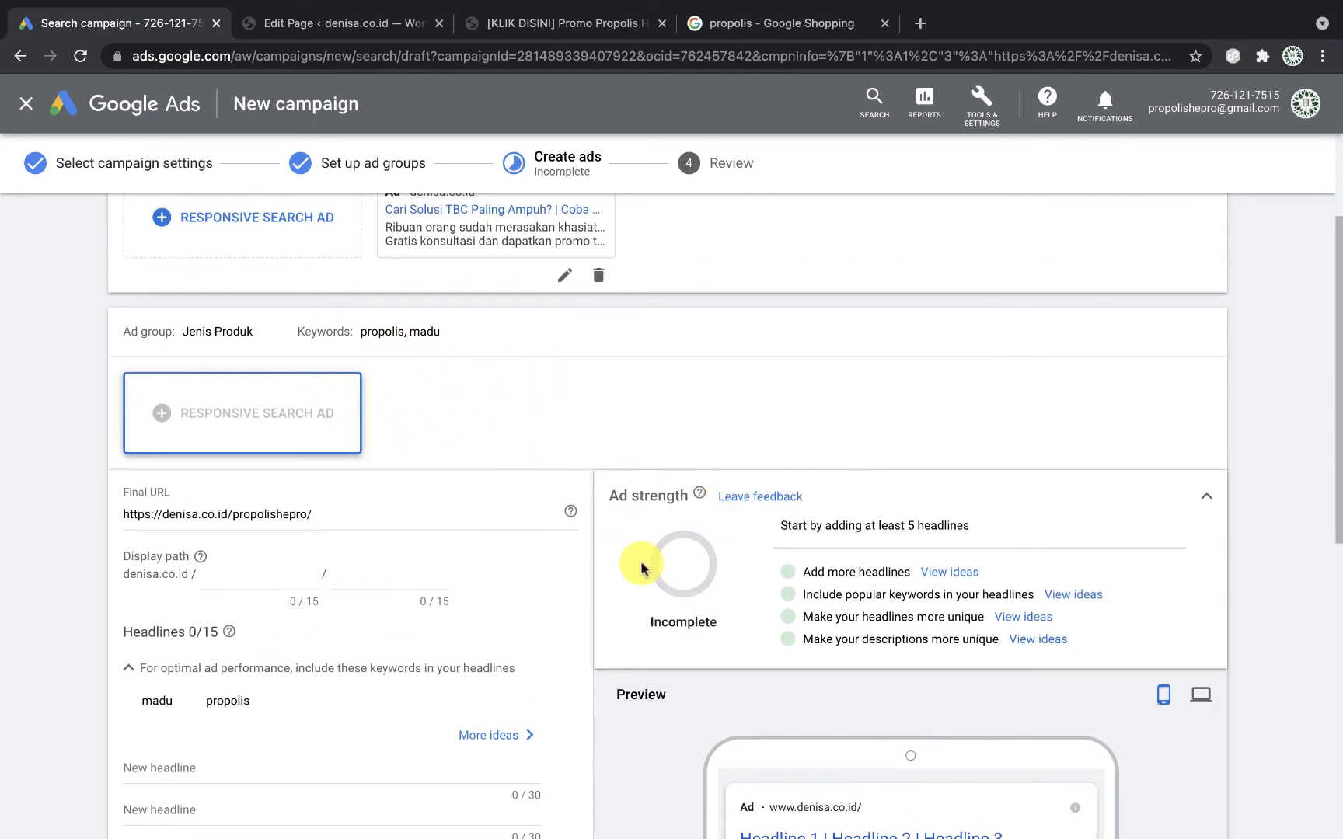
{"action": "scroll", "coordinate": [641, 568], "scroll_direction": "down", "scroll_amount": 10}
{"action": "scroll", "coordinate": [639, 563], "scroll_direction": "up", "scroll_amount": 7}
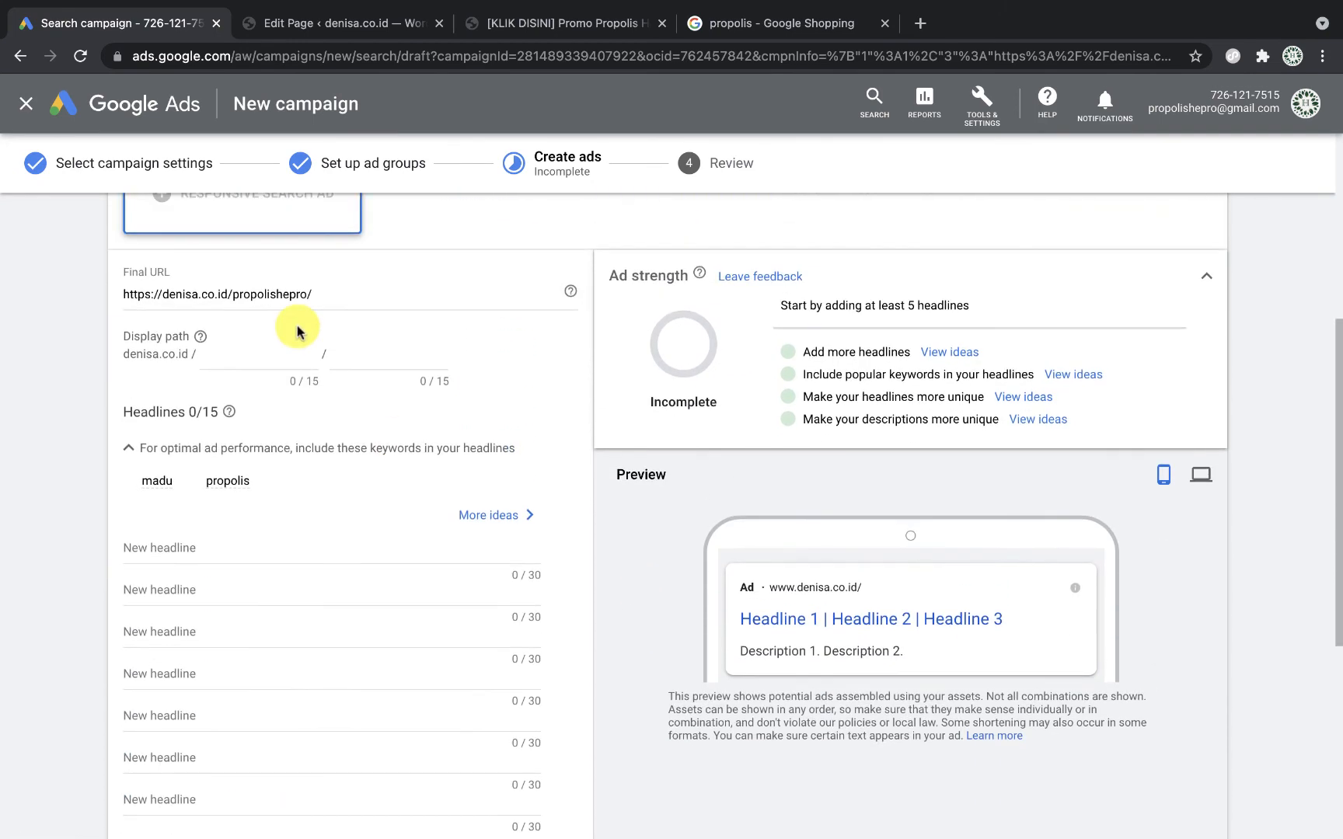
Step: Enter headlines 'Cari Propolis yang Bagus?', 'Coba Propolis Hepro' and 'Promo Bayar Setelah Terima Barang'
{"action": "left_click", "coordinate": [209, 542]}
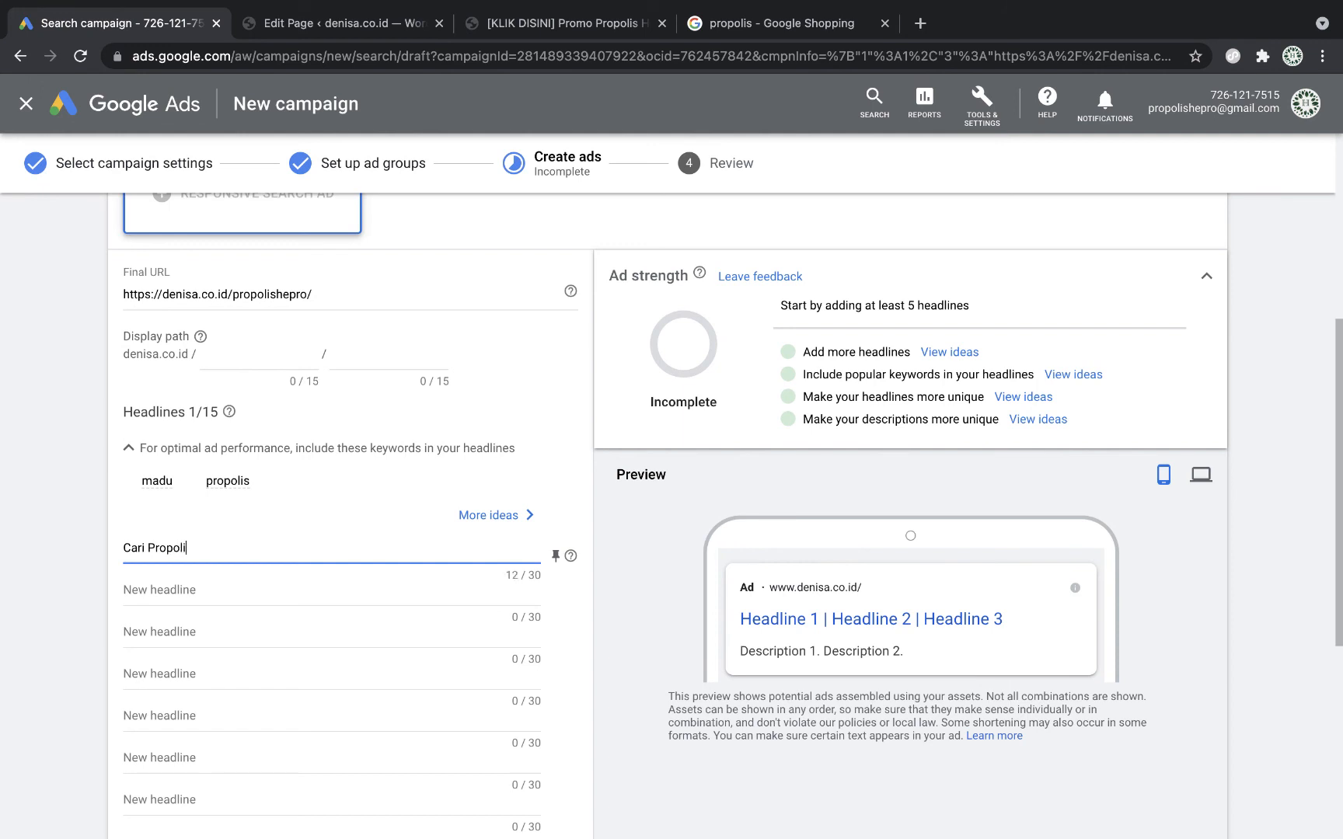
{"action": "type", "text": "Cari Propolis yang Bagus?"}
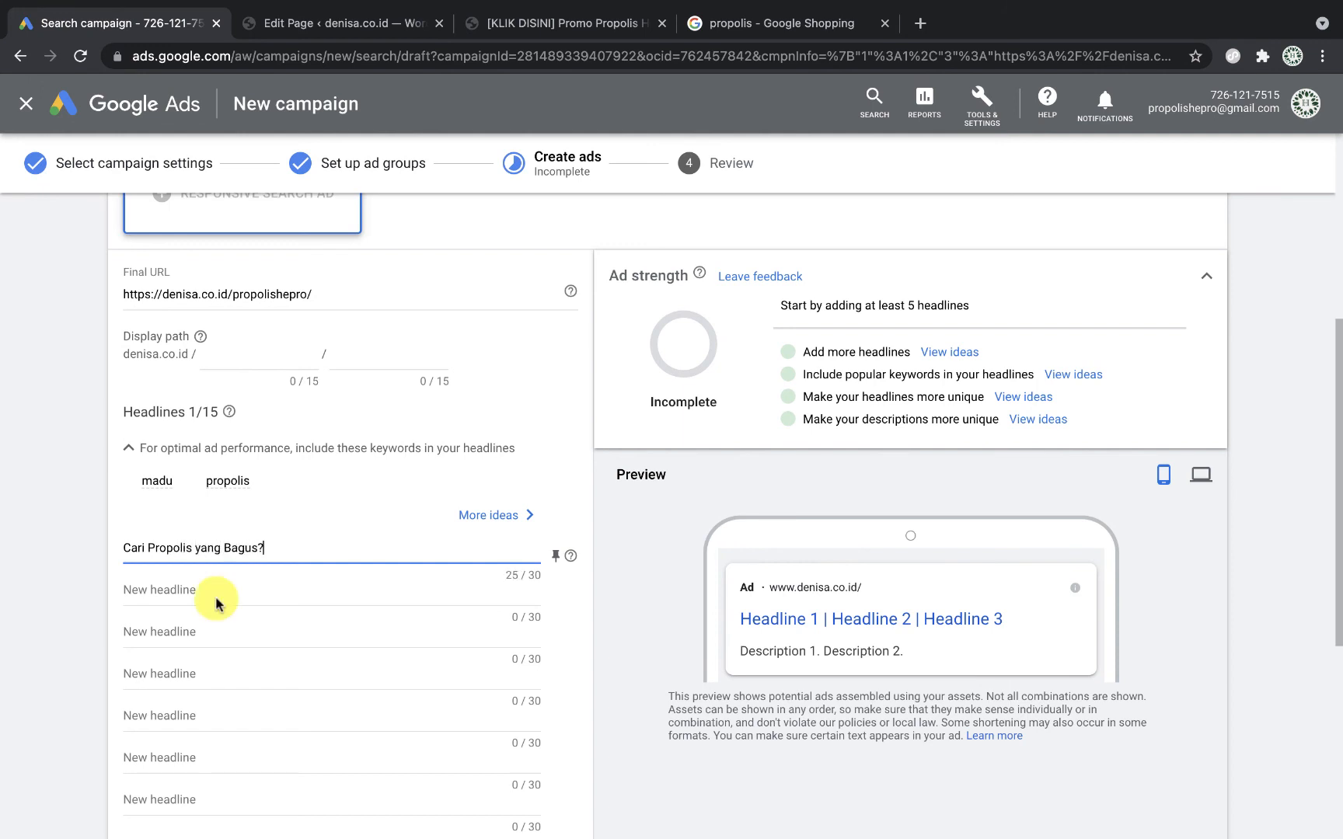
{"action": "left_click", "coordinate": [221, 594]}
{"action": "type", "text": "Coba"}
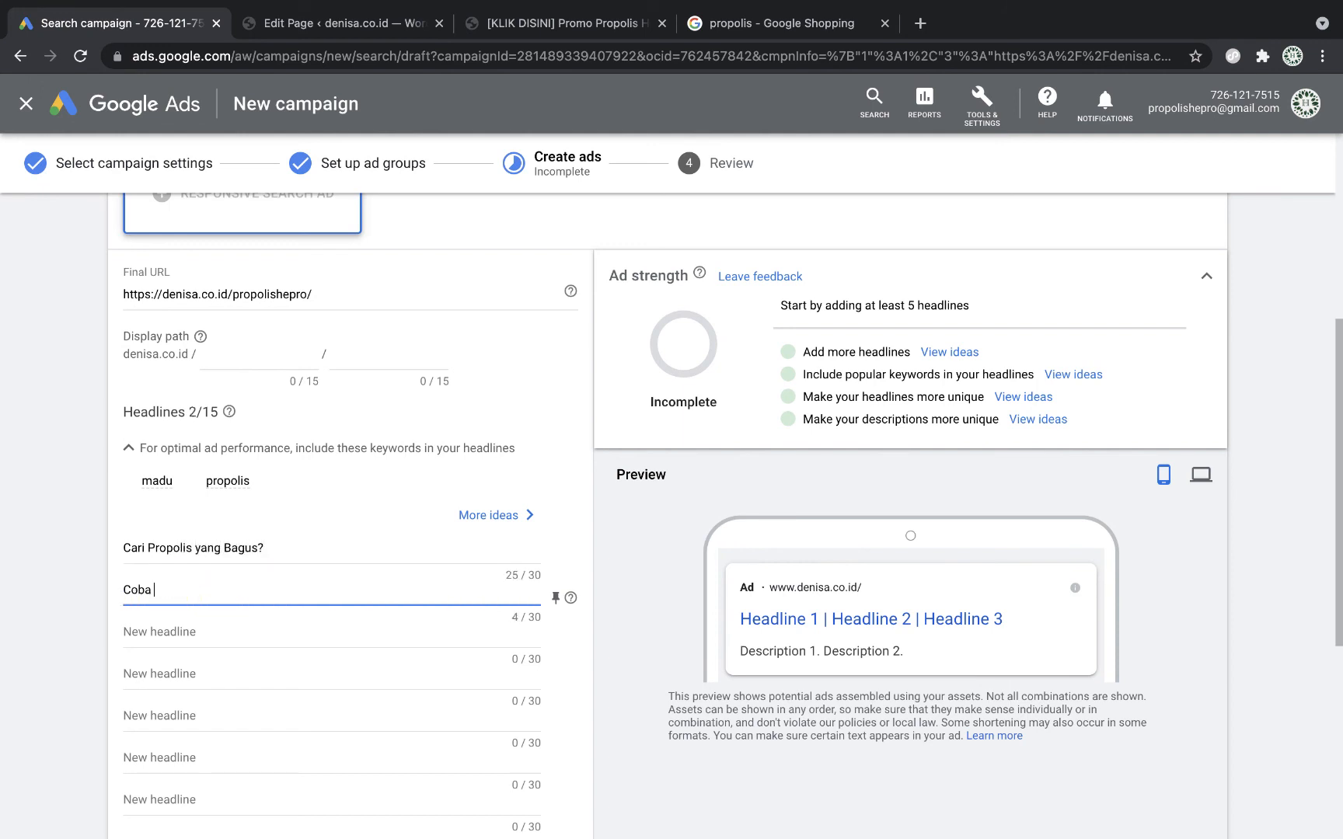
{"action": "type", "text": " Propolis Hepro"}
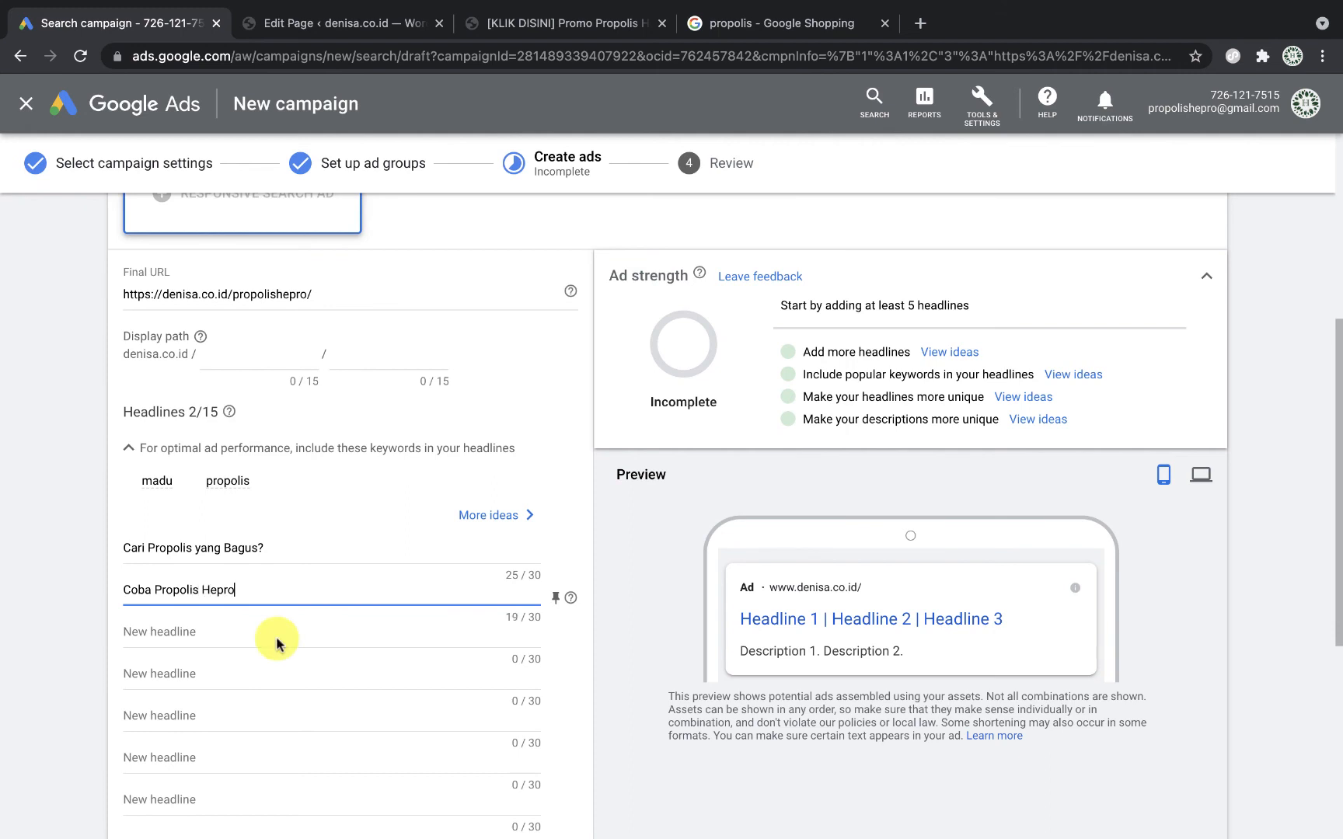
{"action": "left_click", "coordinate": [277, 638]}
{"action": "type", "text": "Promo Bayar Setelah Ter"}
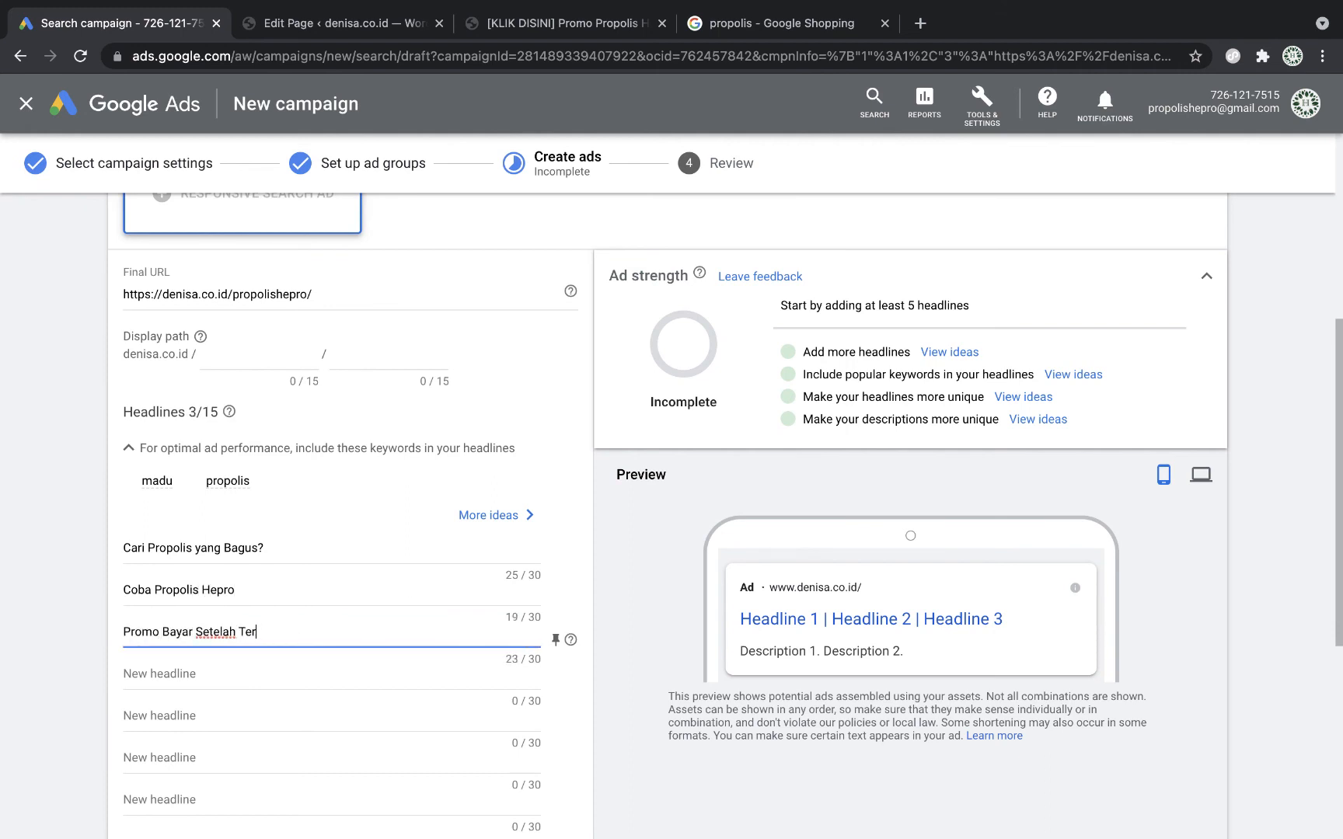
{"action": "type", "text": "ima Barang"}
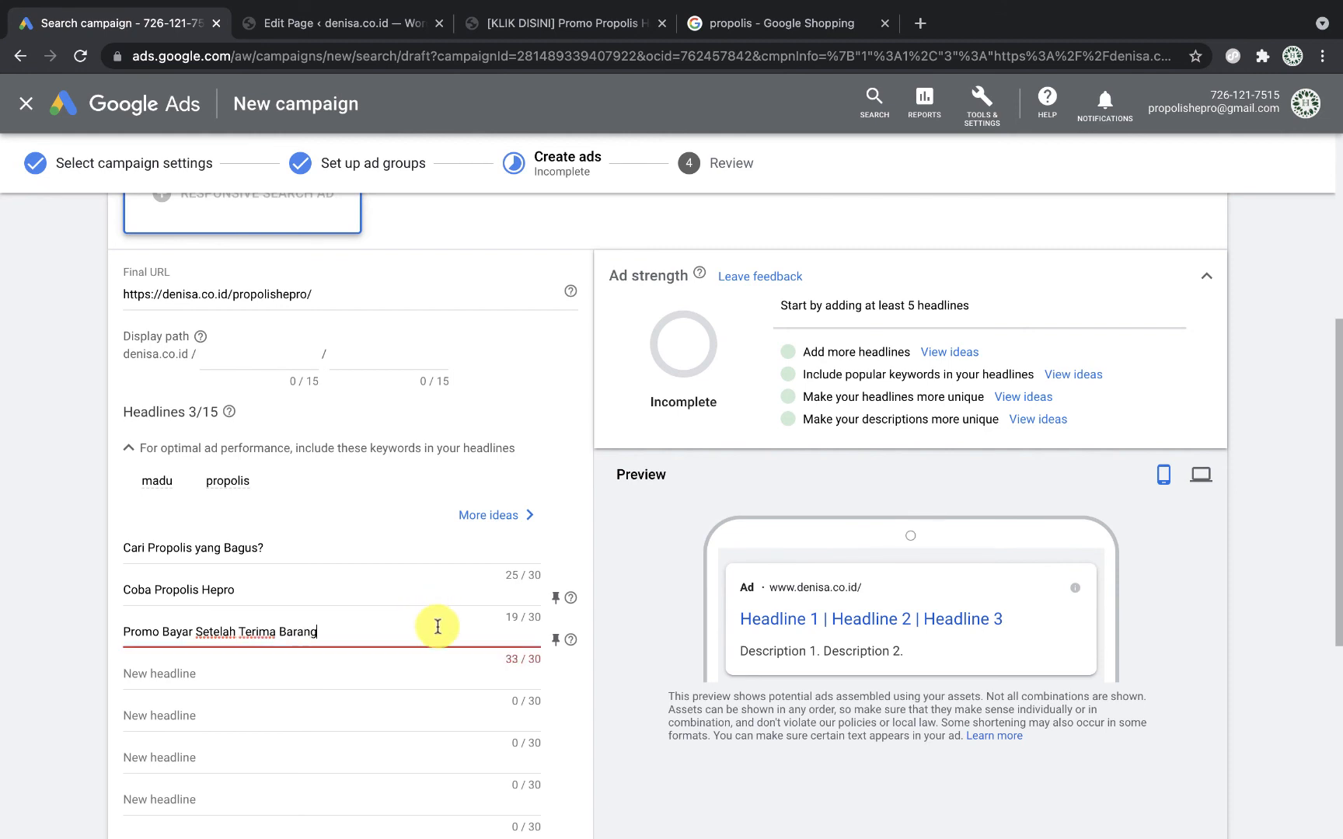
{"action": "scroll", "coordinate": [437, 635], "scroll_direction": "down", "scroll_amount": 2}
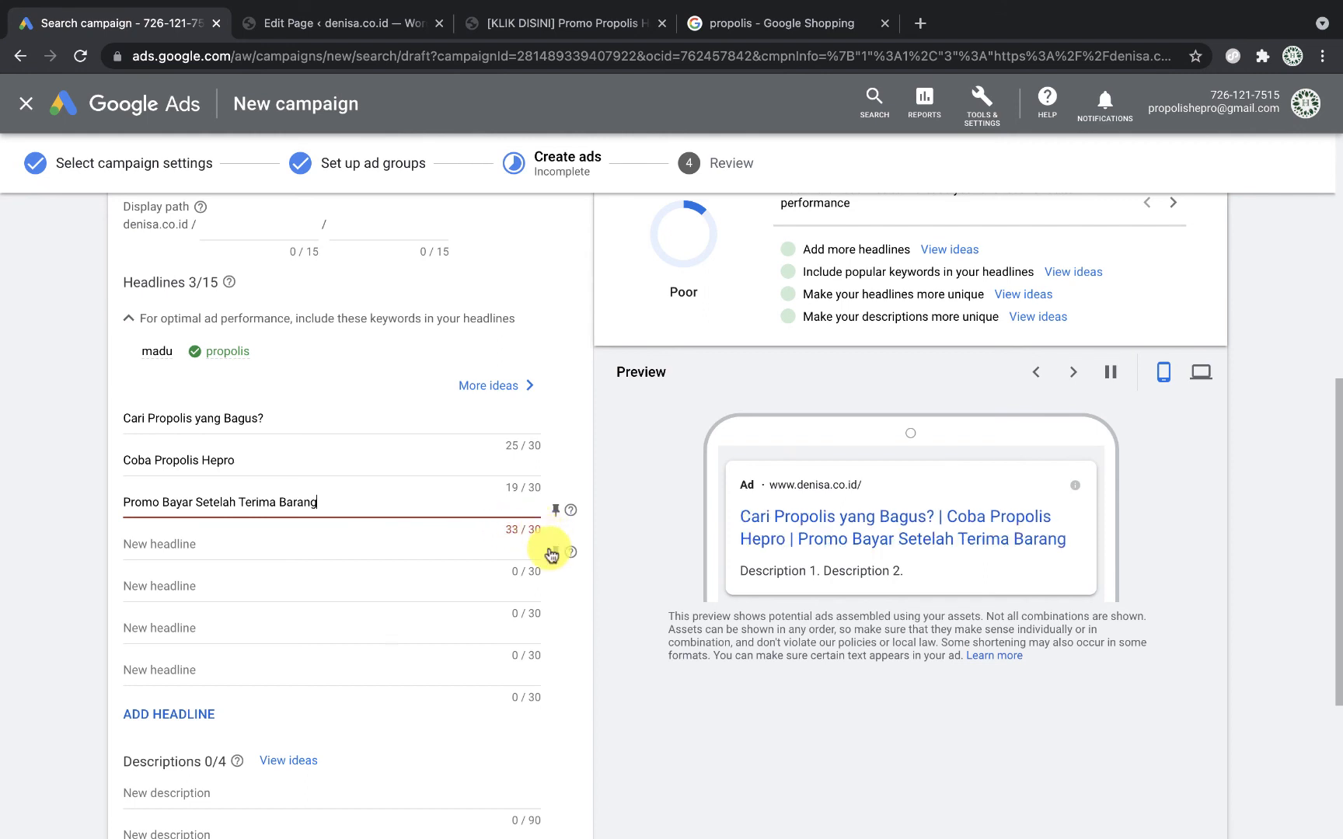
{"action": "scroll", "coordinate": [551, 554], "scroll_direction": "down", "scroll_amount": 1}
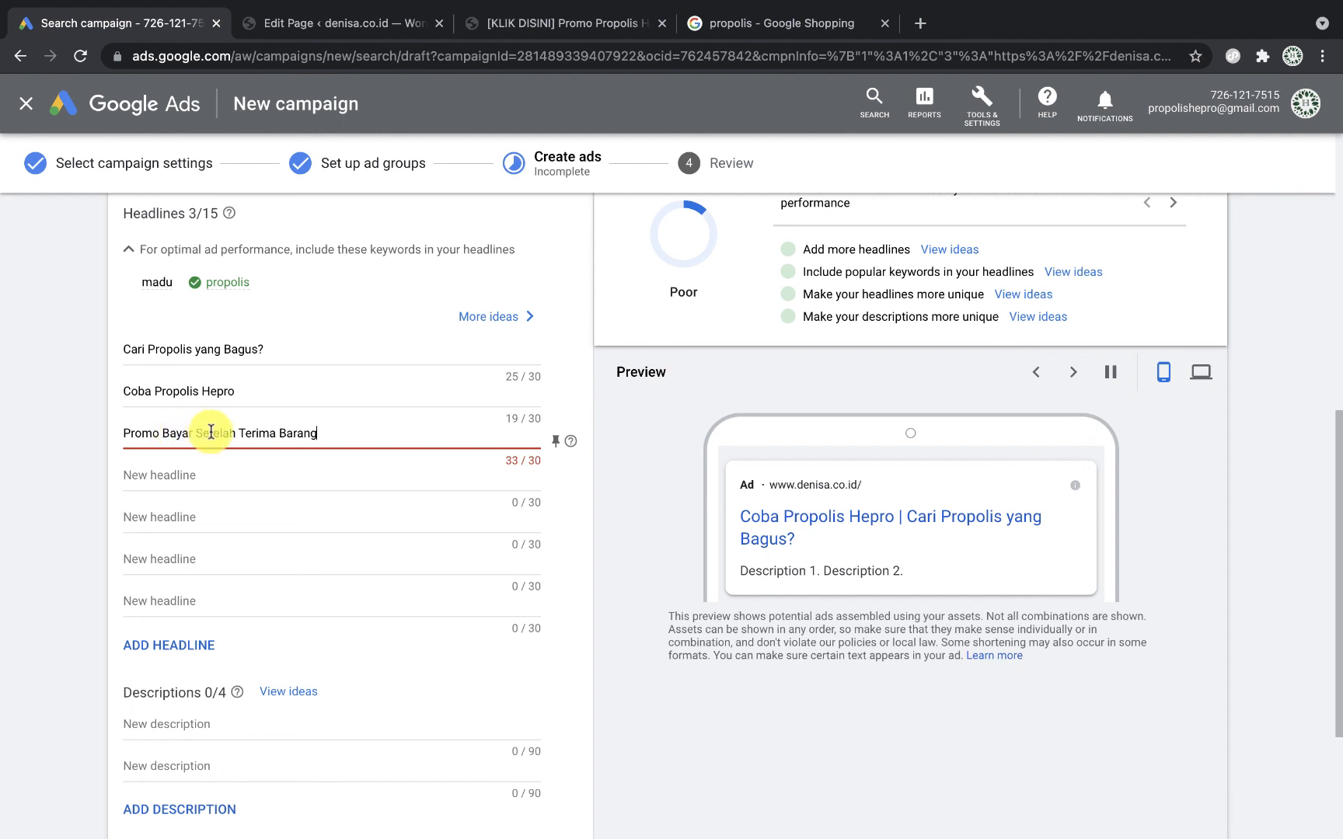
Step: Replace the overlong third headline with 'Bisa COD'
{"action": "left_click_drag", "start_coordinate": [198, 429], "coordinate": [359, 445]}
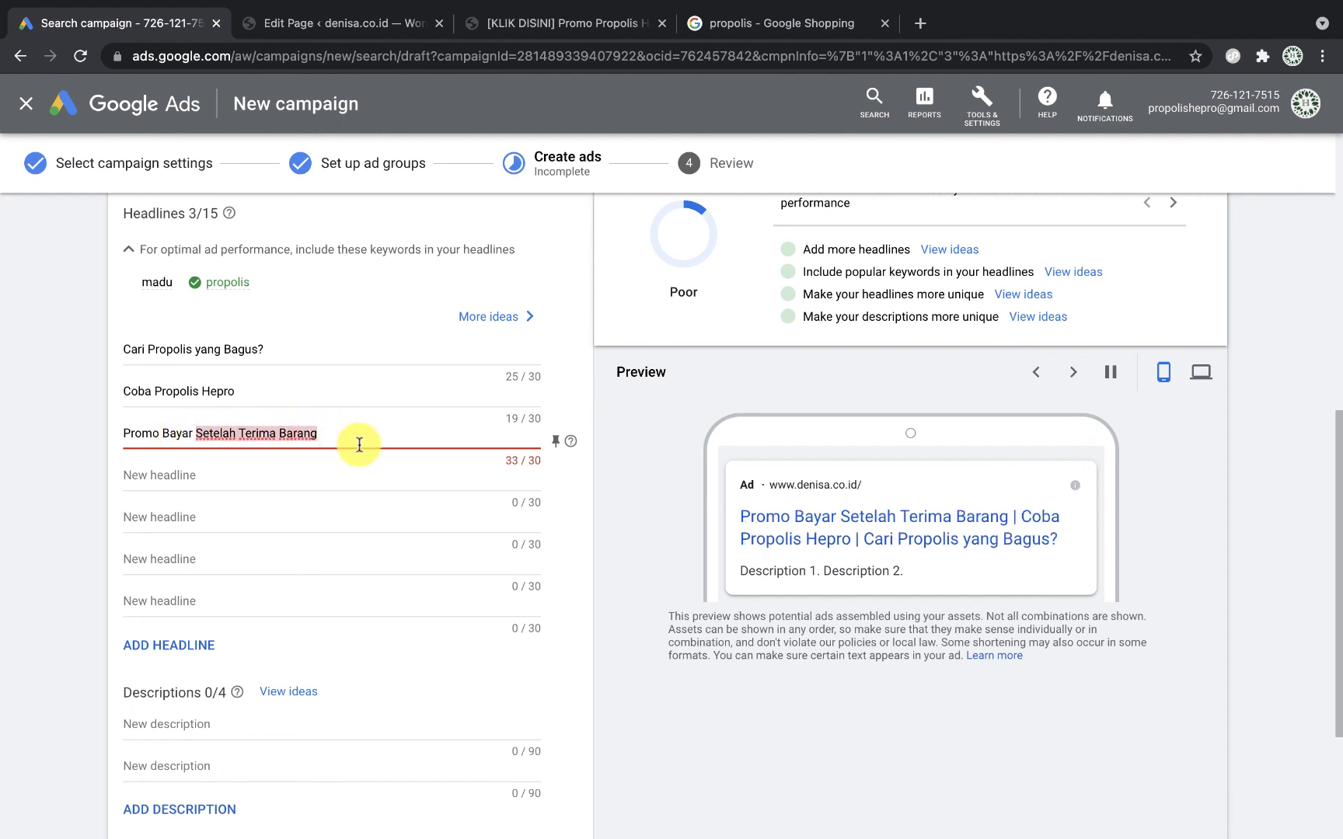
{"action": "key", "text": "super+a"}
{"action": "type", "text": "B"}
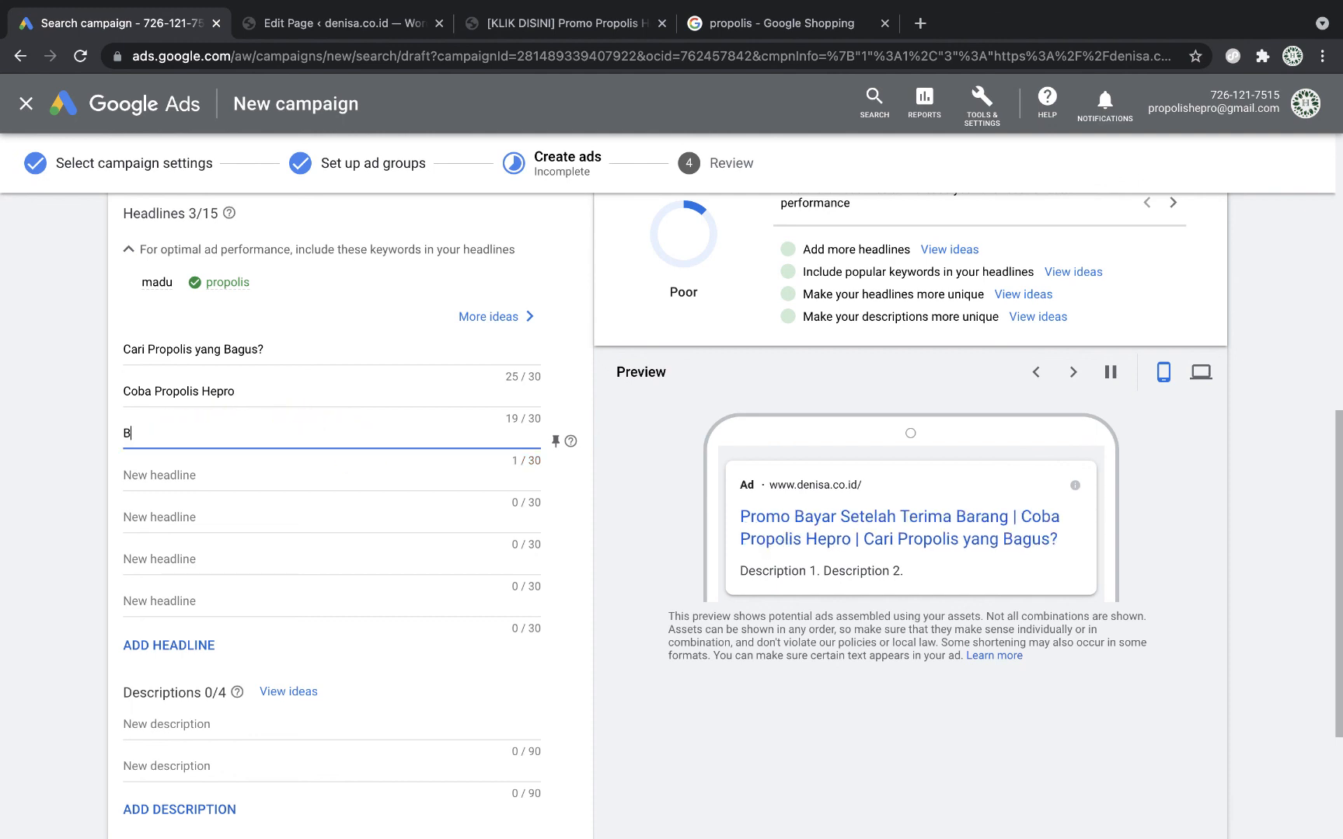
{"action": "type", "text": "isa COD"}
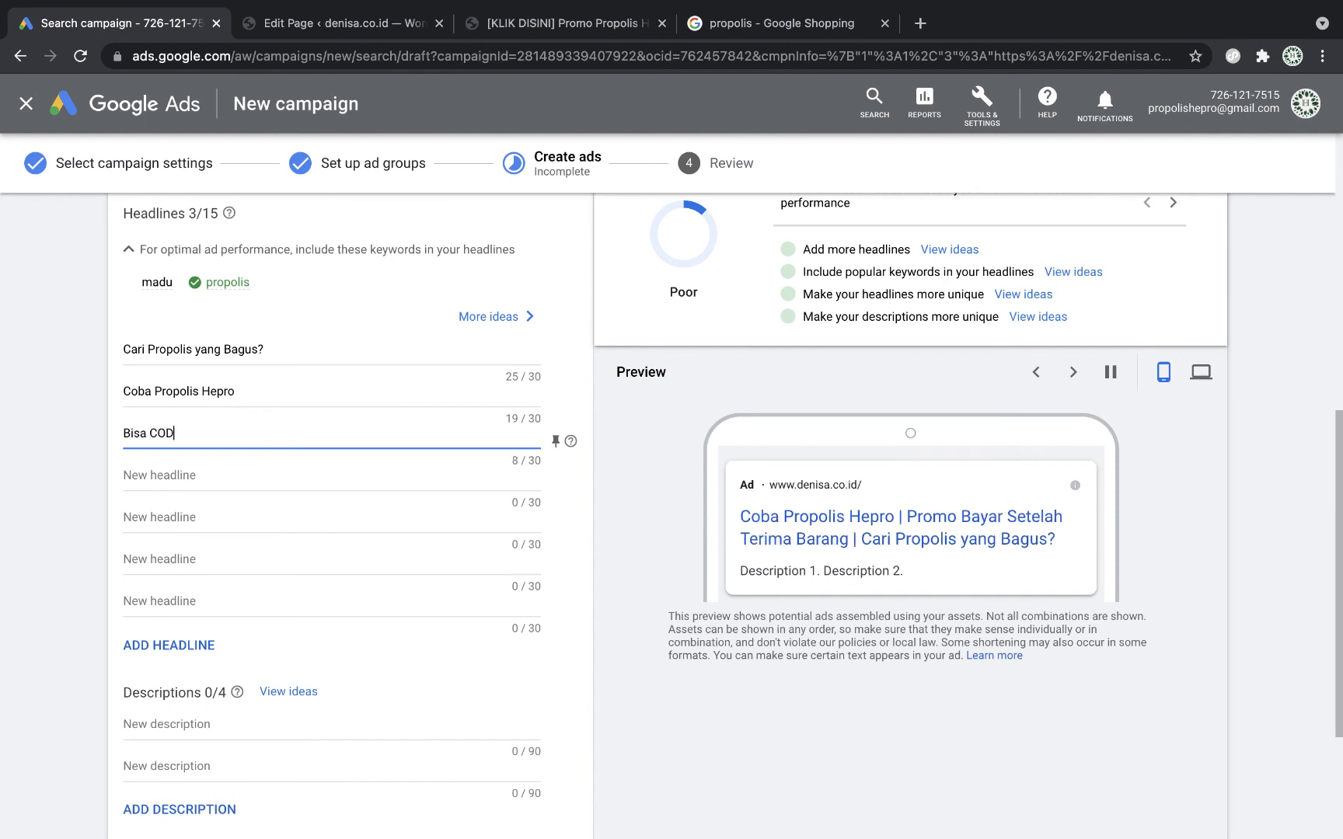
{"action": "left_click", "coordinate": [647, 529]}
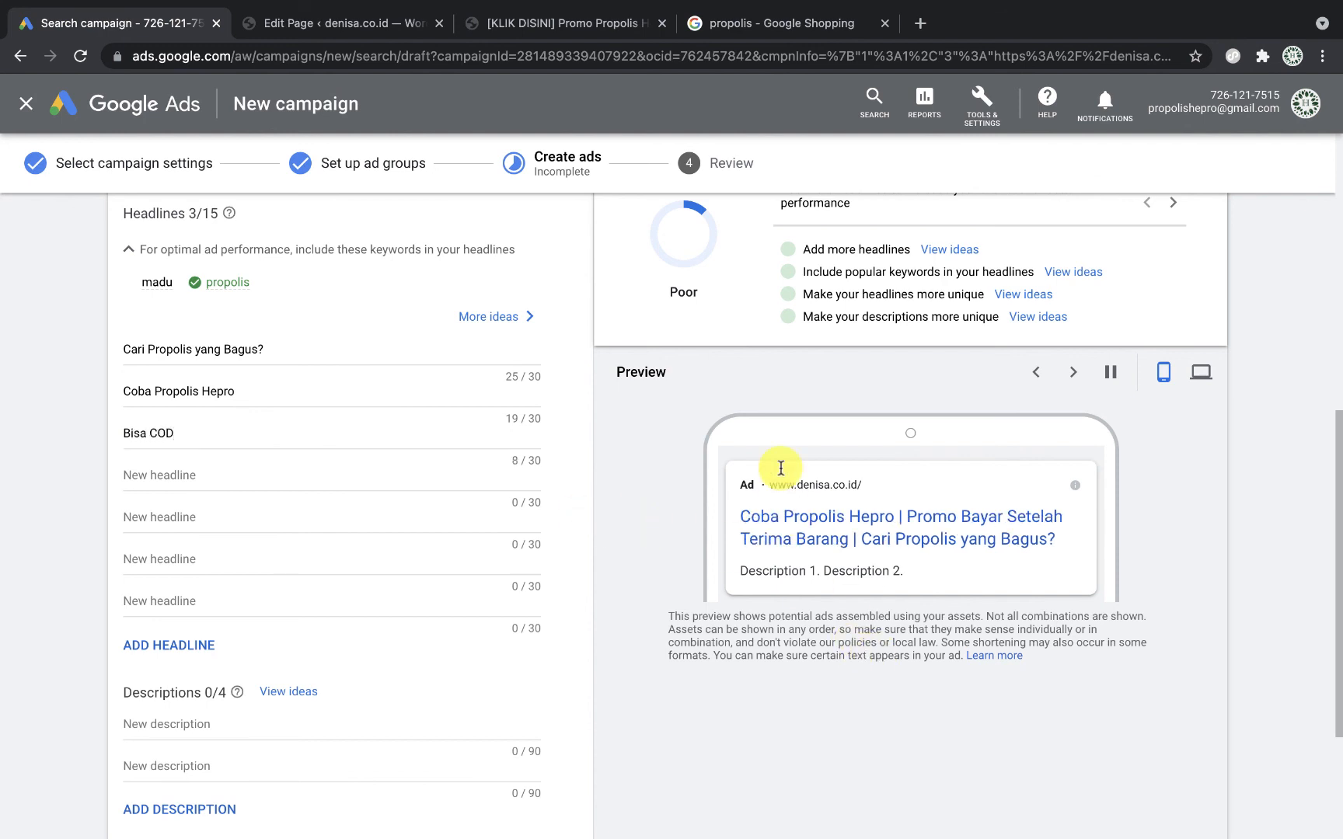
Step: Pin the three headlines to positions 1, 2 and 3
{"action": "left_click", "coordinate": [561, 354]}
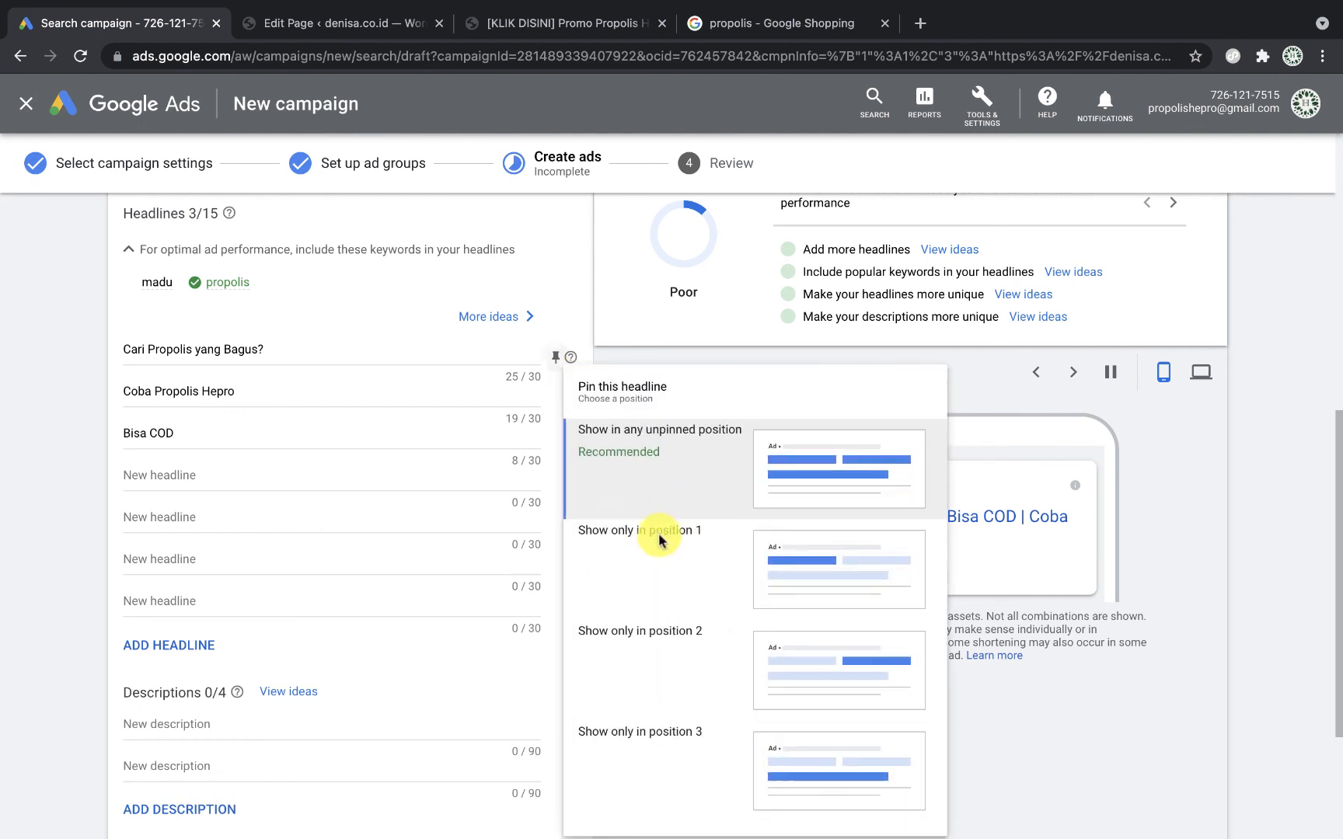
{"action": "left_click", "coordinate": [656, 533]}
{"action": "left_click", "coordinate": [558, 397]}
{"action": "left_click", "coordinate": [557, 399]}
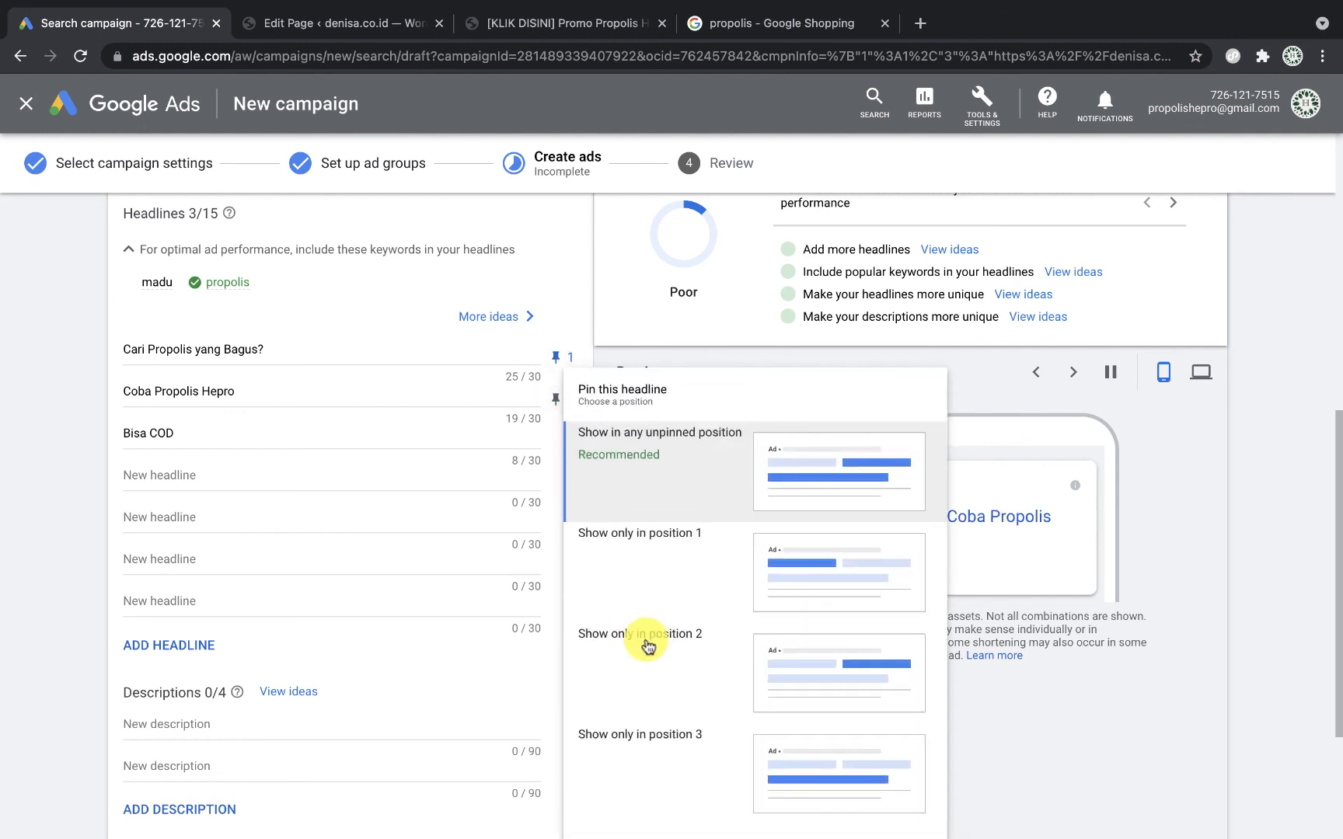
{"action": "left_click", "coordinate": [644, 636]}
{"action": "left_click", "coordinate": [551, 443]}
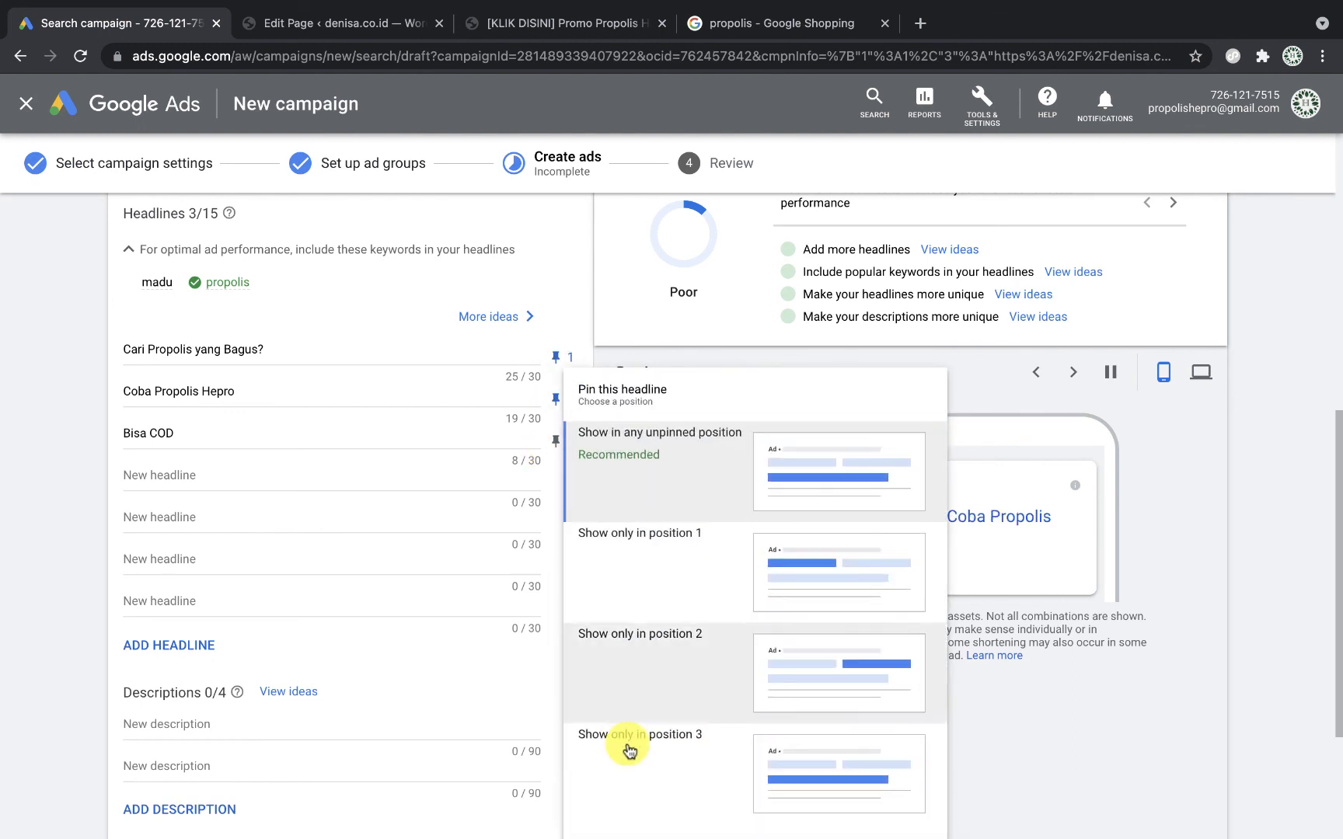
{"action": "left_click", "coordinate": [623, 745]}
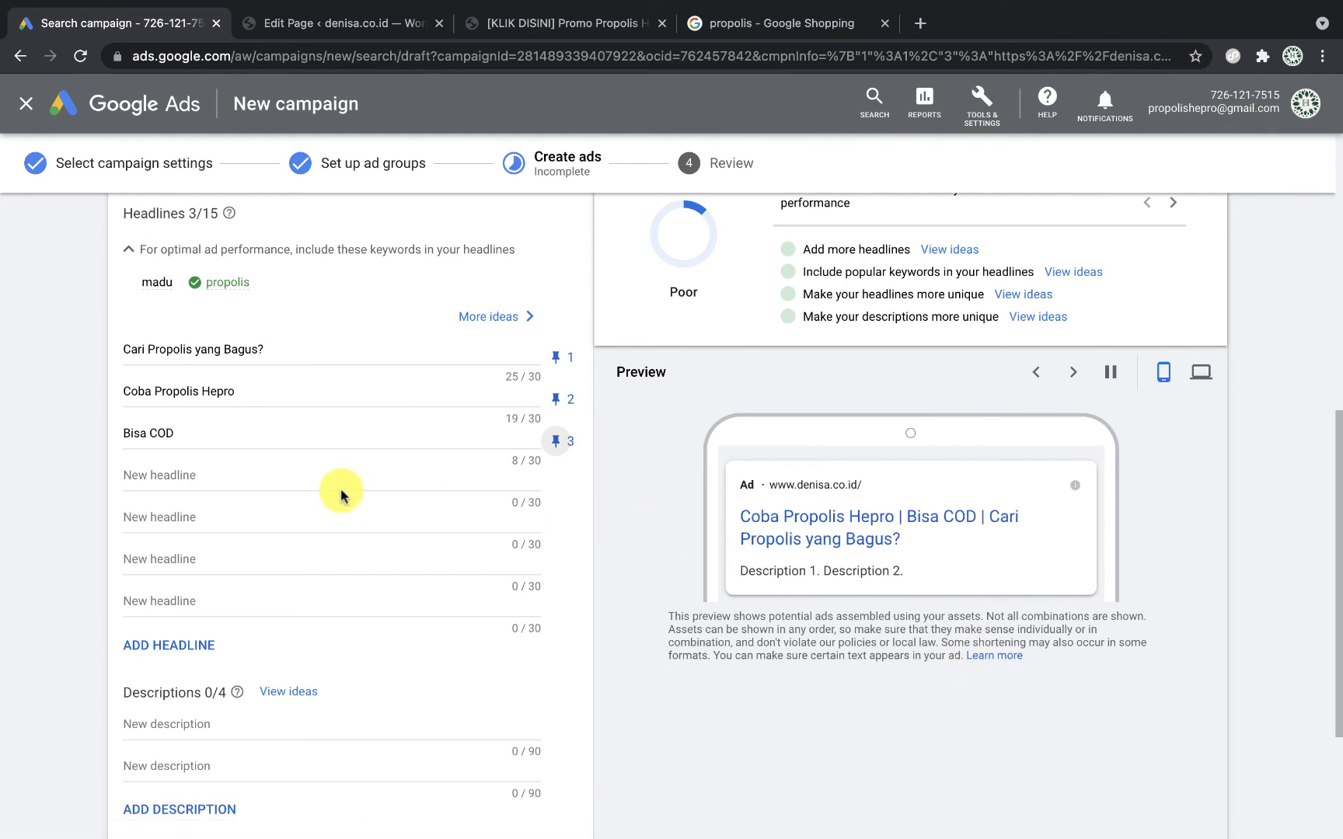
Step: Add a fourth headline 'Promo Beli 2 Gratis 1' pinned to position 3
{"action": "left_click", "coordinate": [296, 467]}
{"action": "type", "text": "PRomo Beli 2 Gratis 1"}
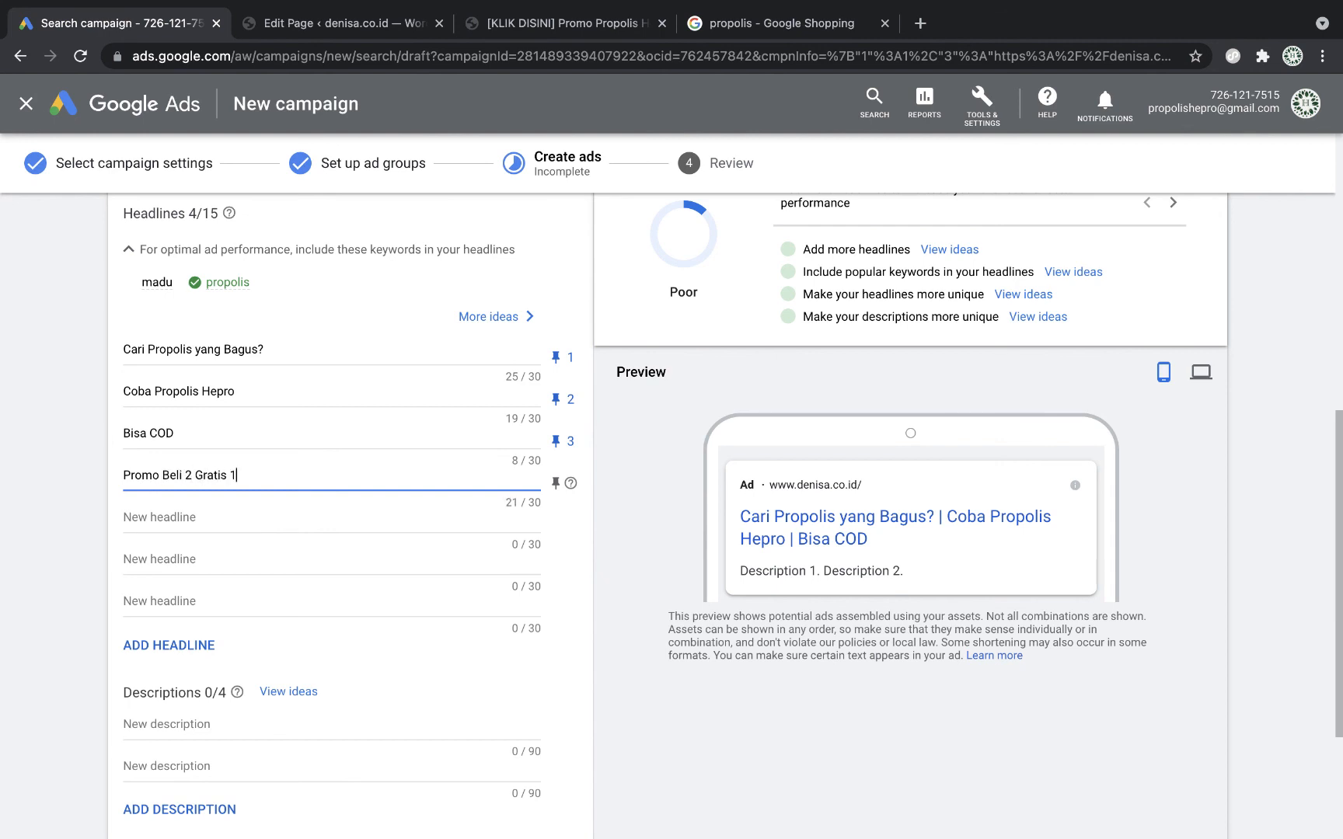
{"action": "left_click", "coordinate": [555, 486]}
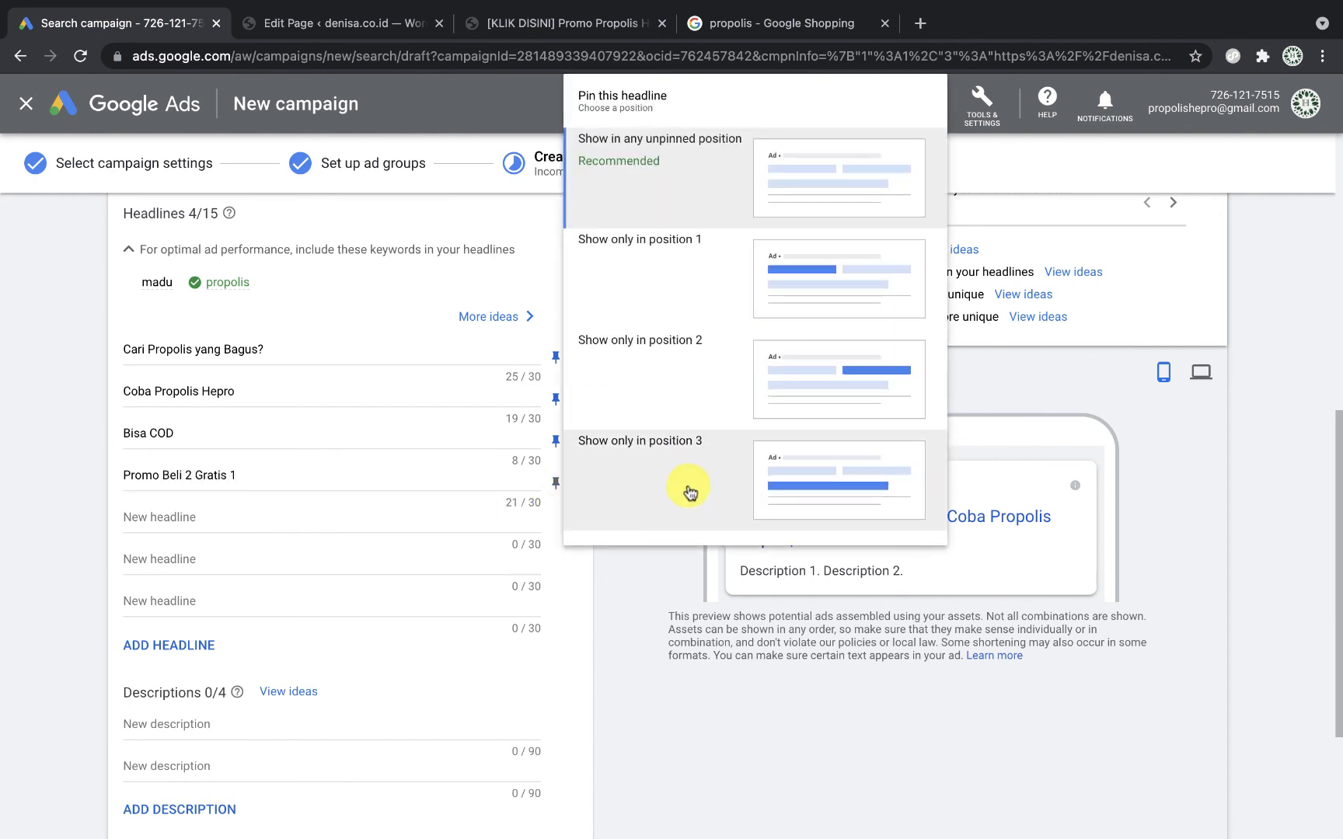
{"action": "left_click", "coordinate": [700, 497]}
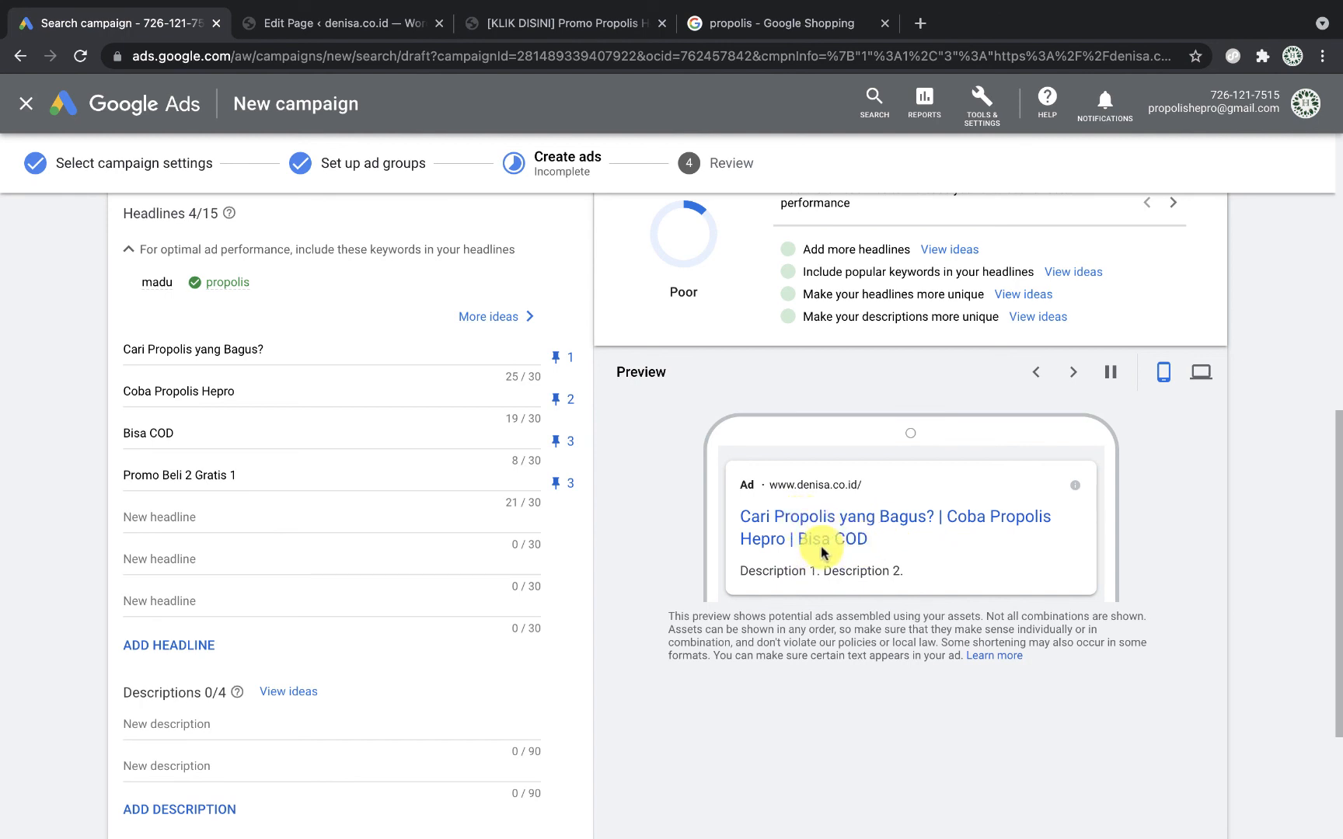
{"action": "scroll", "coordinate": [761, 674], "scroll_direction": "down", "scroll_amount": 3}
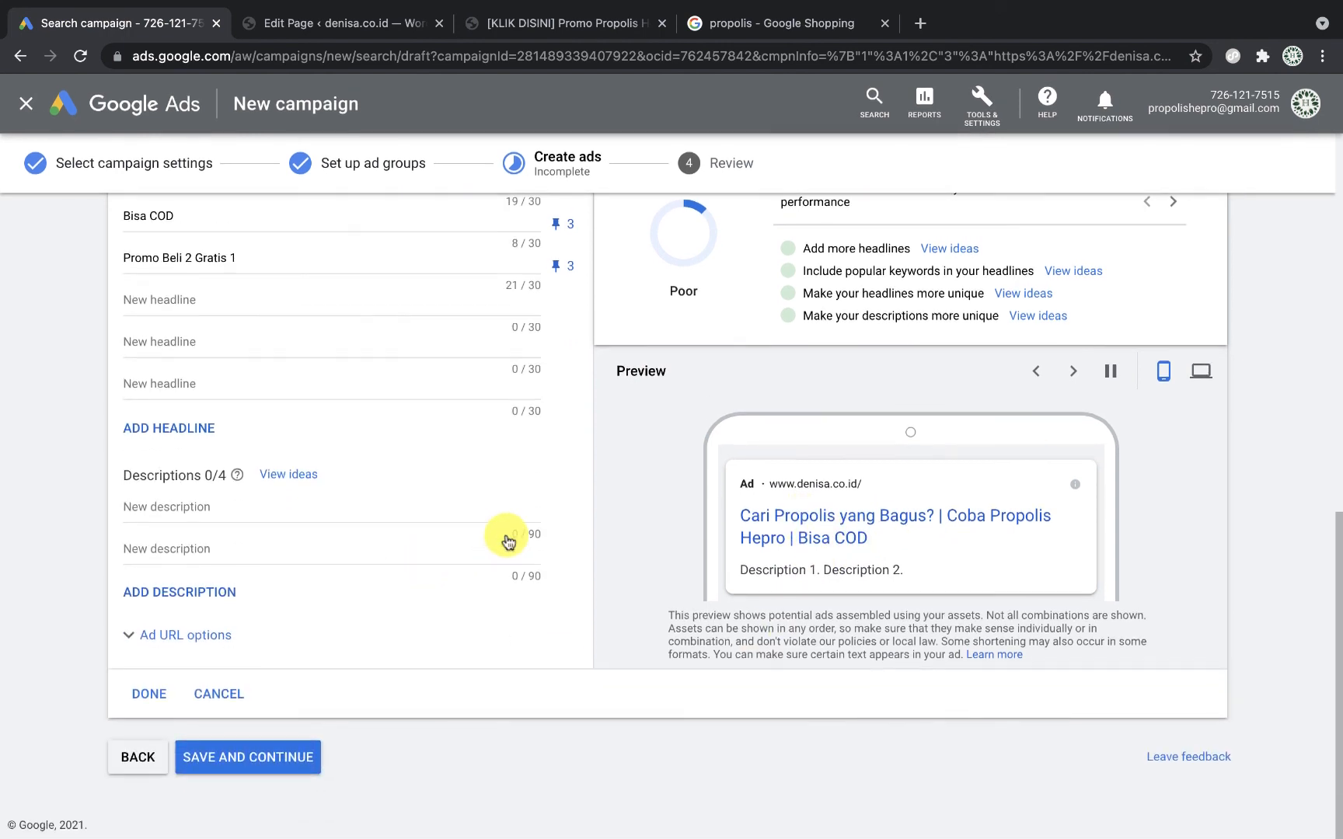
{"action": "scroll", "coordinate": [507, 536], "scroll_direction": "up", "scroll_amount": 3}
{"action": "scroll", "coordinate": [506, 535], "scroll_direction": "up", "scroll_amount": 7}
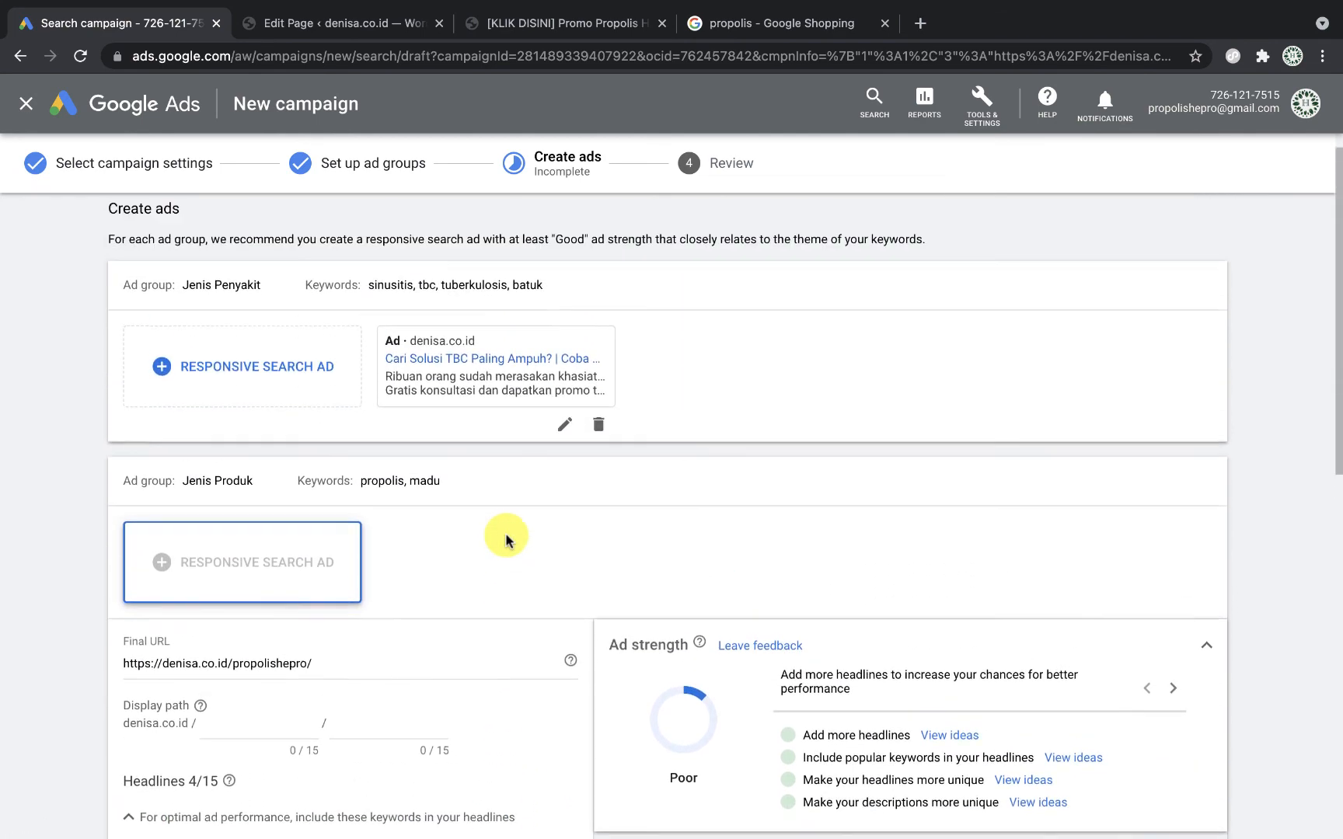
{"action": "scroll", "coordinate": [506, 538], "scroll_direction": "down", "scroll_amount": 2}
{"action": "scroll", "coordinate": [506, 538], "scroll_direction": "down", "scroll_amount": 8}
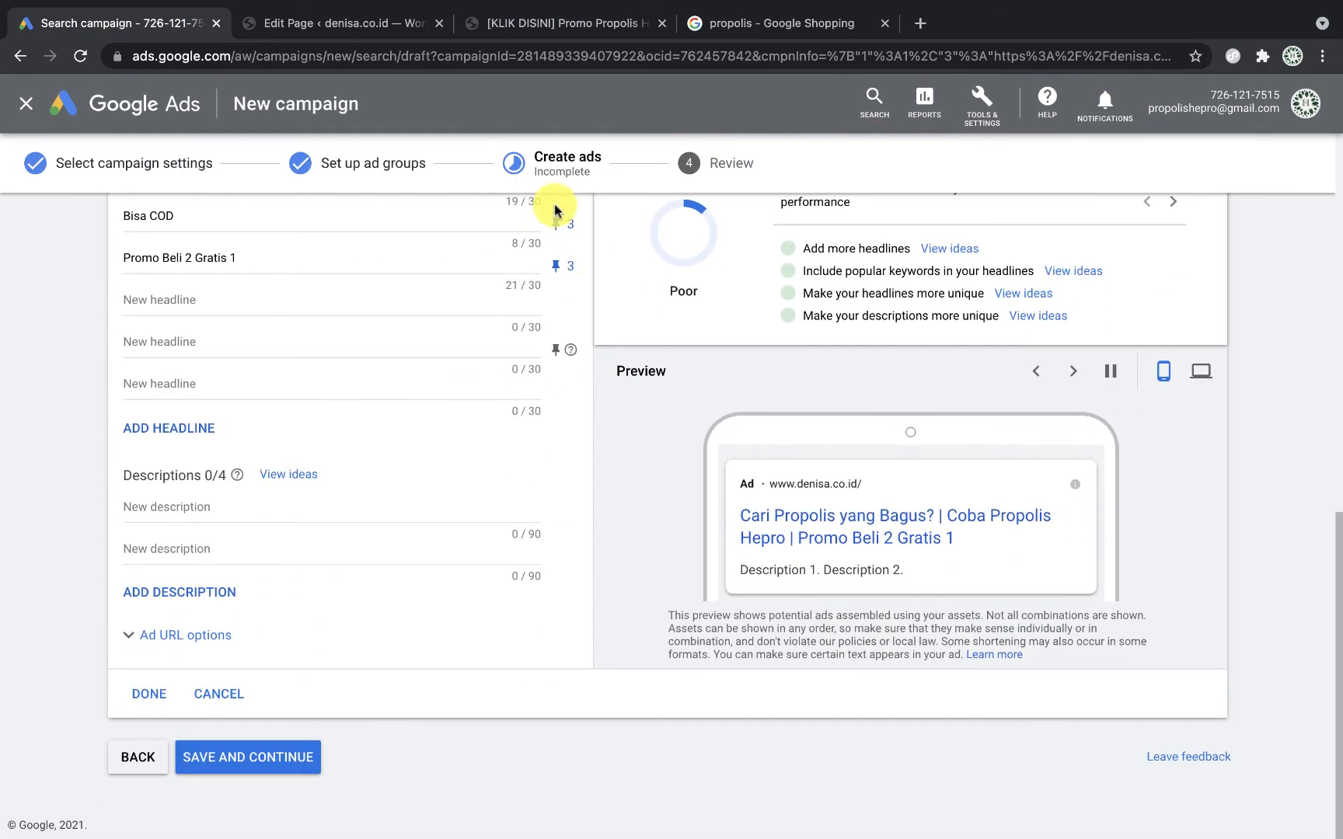
Step: Add descriptions 'Propolis ini sudah teruji dan terbukti khasiatnya' and 'BPOM Resmi, Dapatkan promonya sekarang juga.', then cycle previews
{"action": "left_click", "coordinate": [226, 505]}
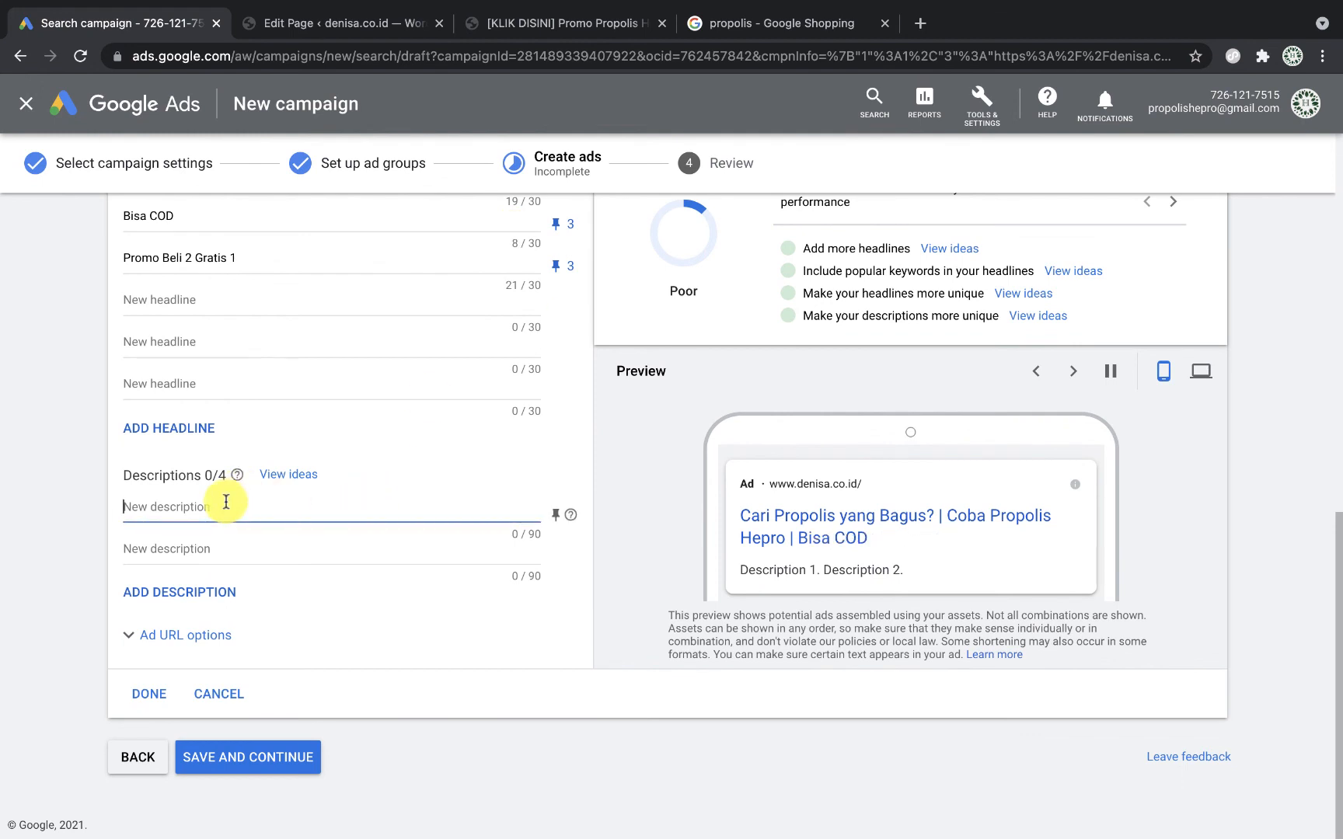
{"action": "type", "text": "P"}
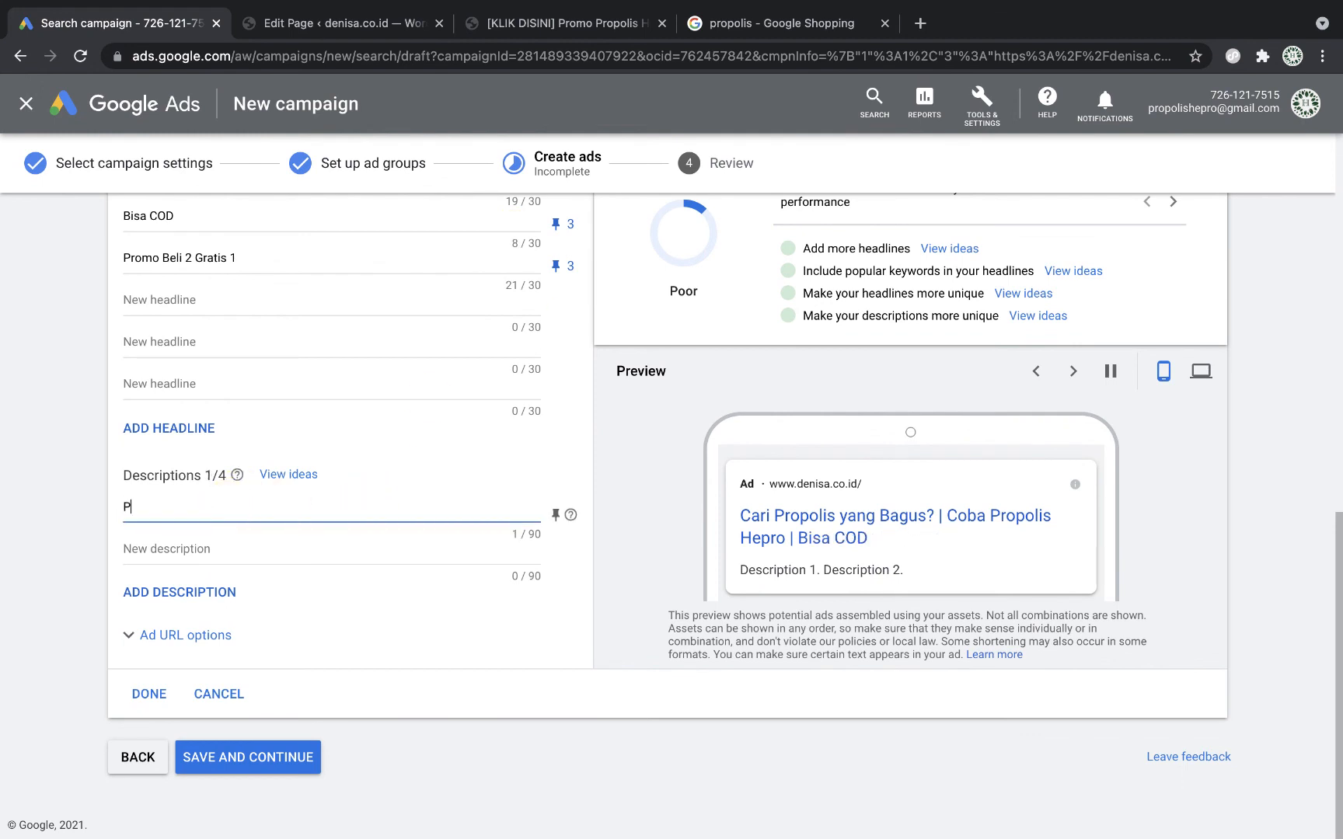
{"action": "type", "text": "ropolis ini s"}
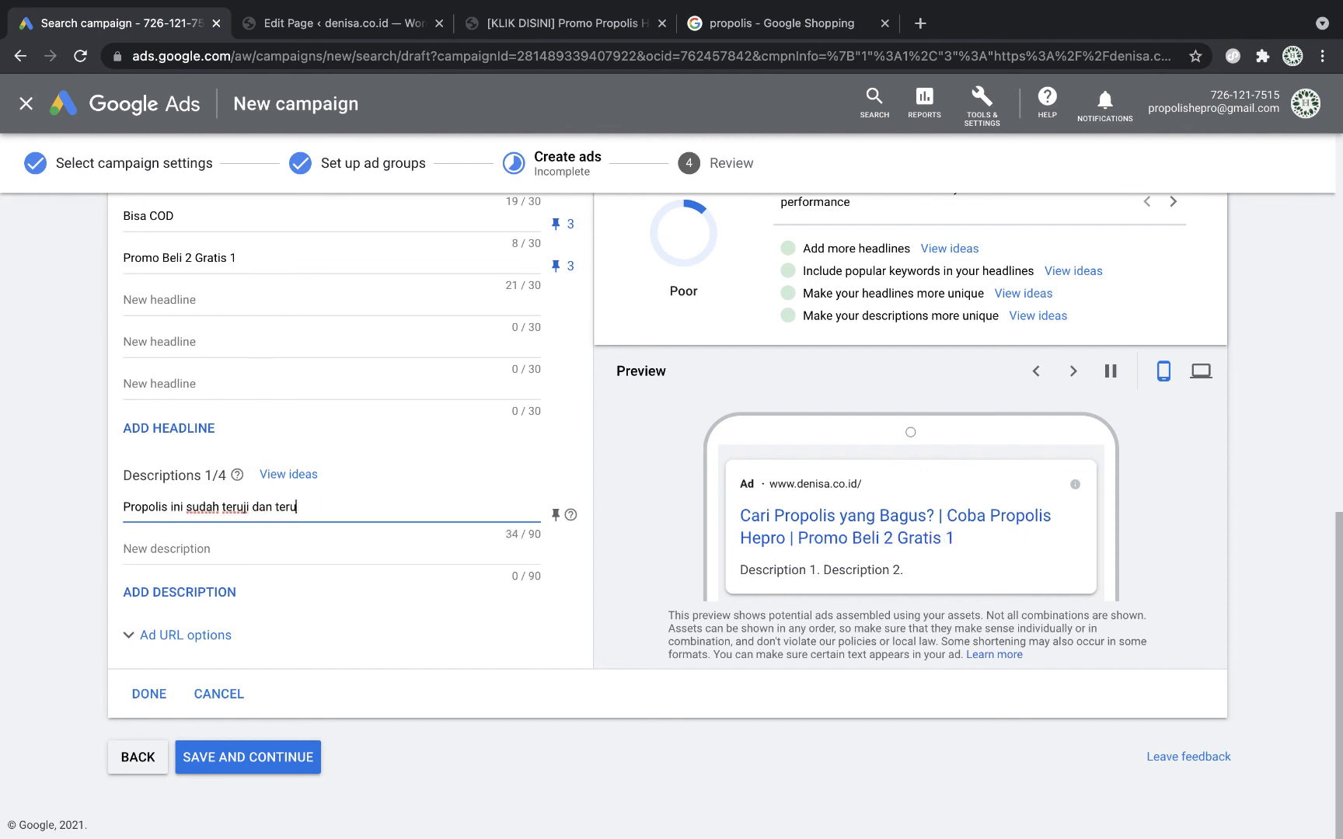
{"action": "type", "text": "udah teruji dan terbukti khasiatnya"}
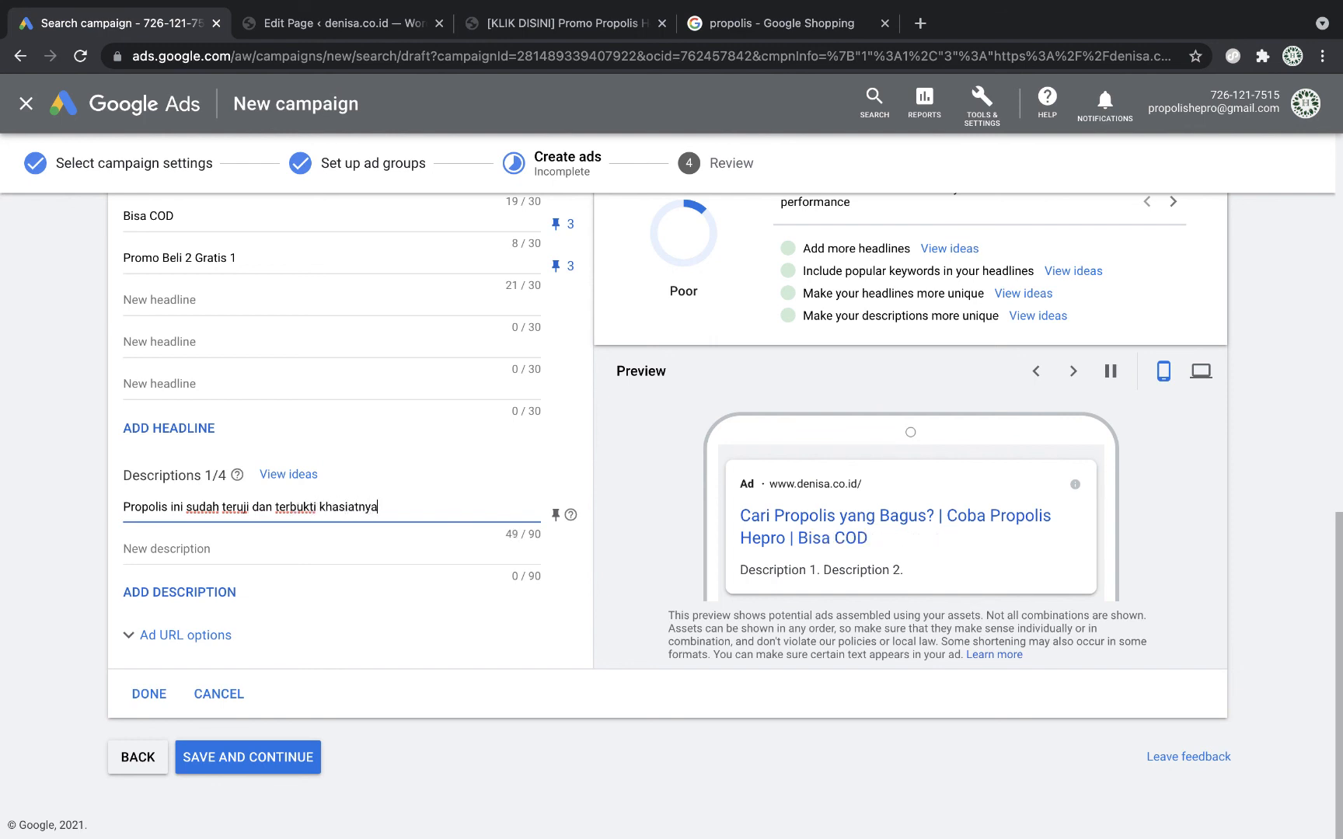
{"action": "left_click", "coordinate": [206, 546]}
{"action": "type", "text": "BPOM Resmi, Dap"}
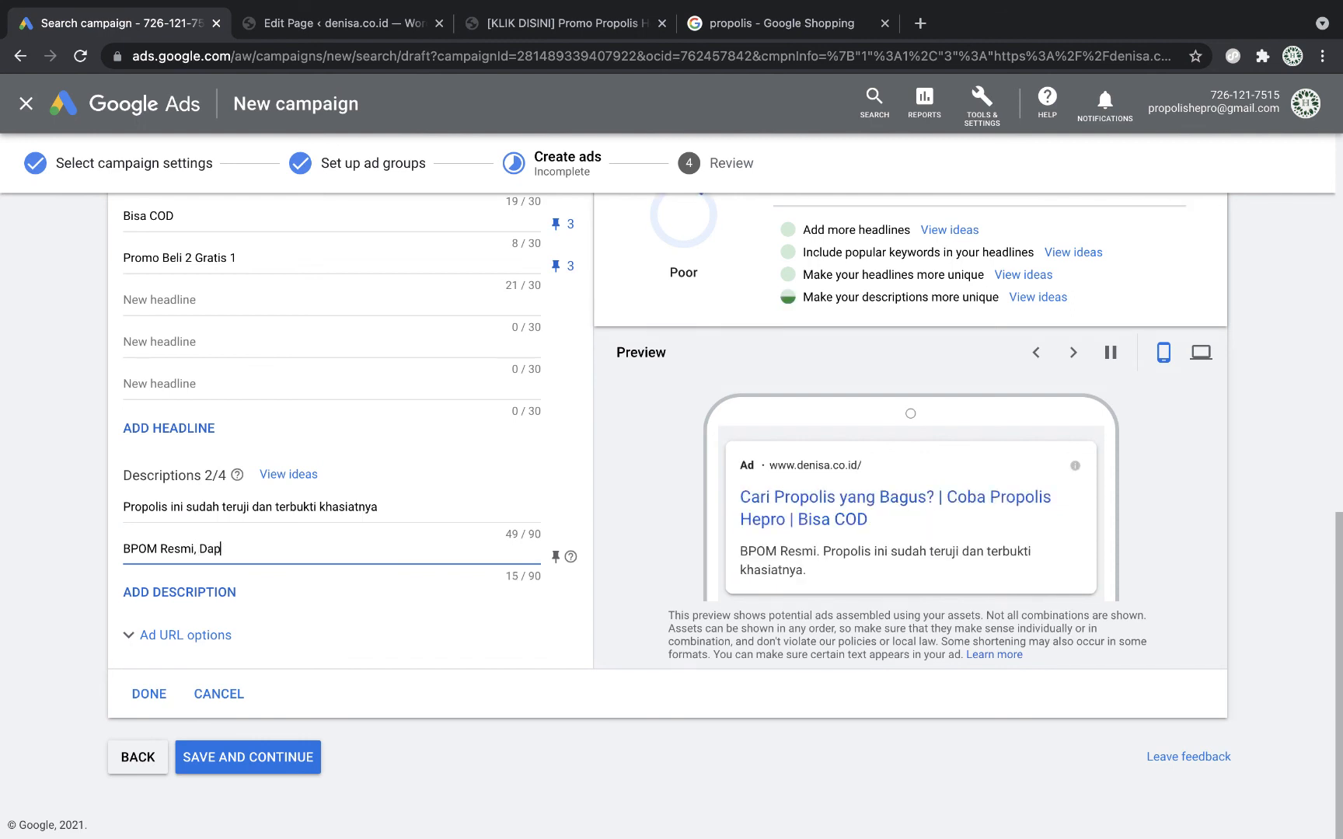
{"action": "type", "text": "atkan promonya sekarang juga."}
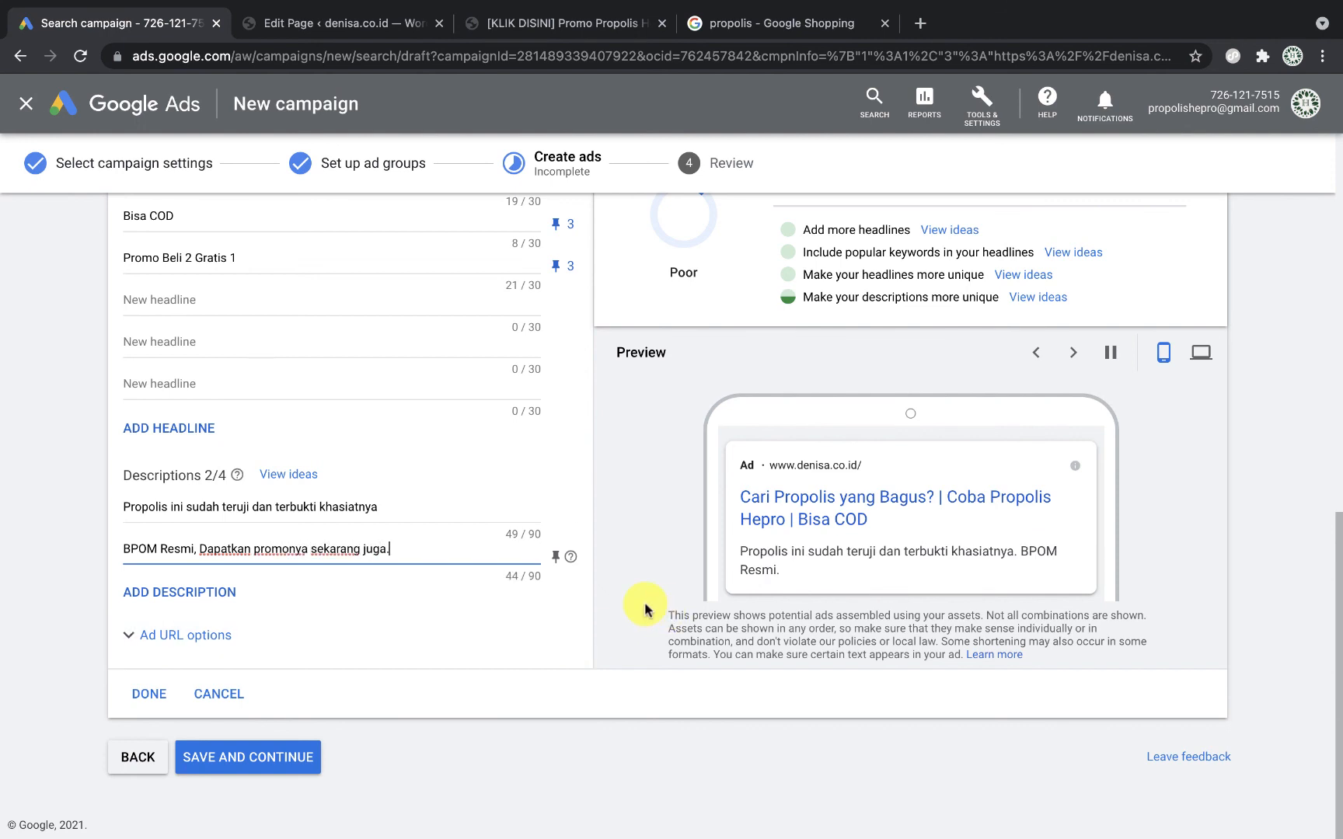
{"action": "left_click", "coordinate": [755, 645]}
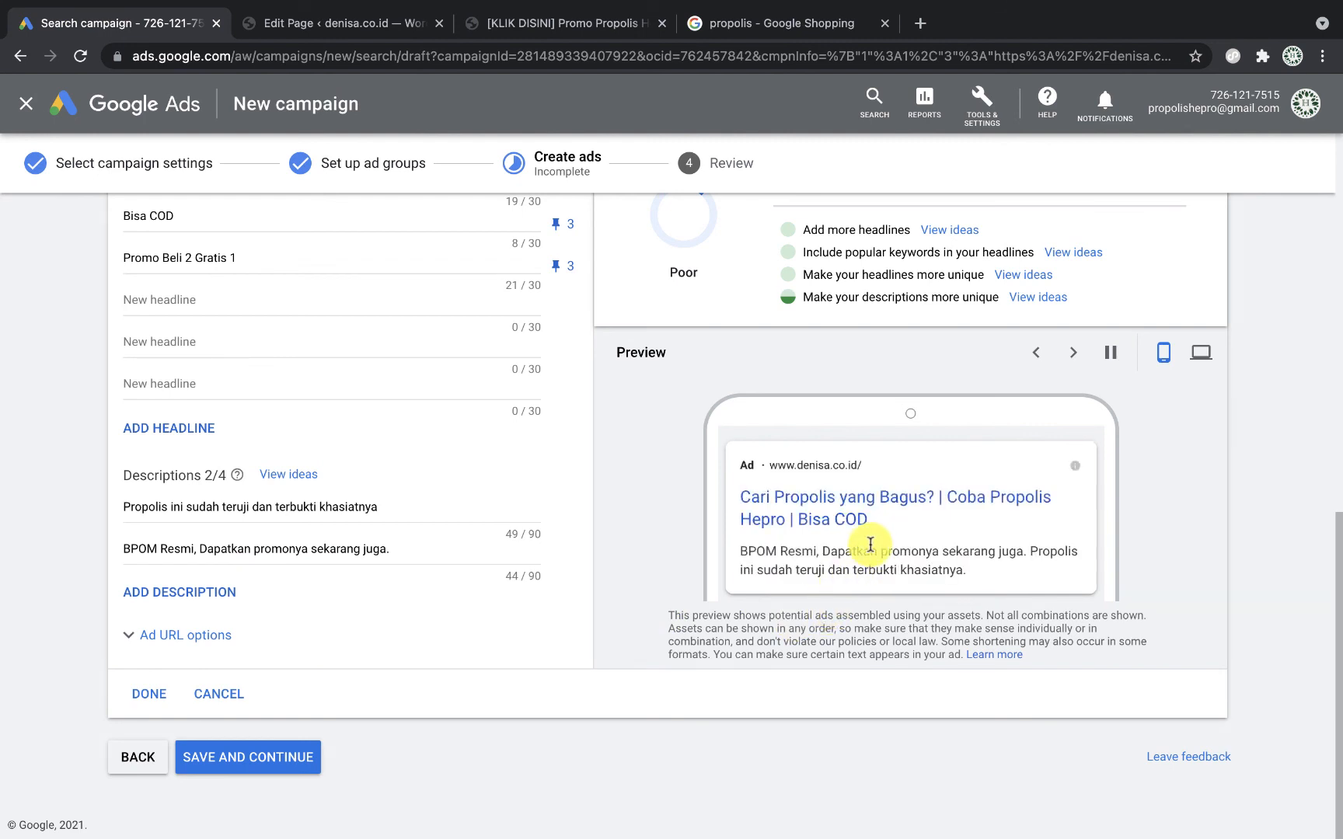
{"action": "left_click", "coordinate": [1075, 353]}
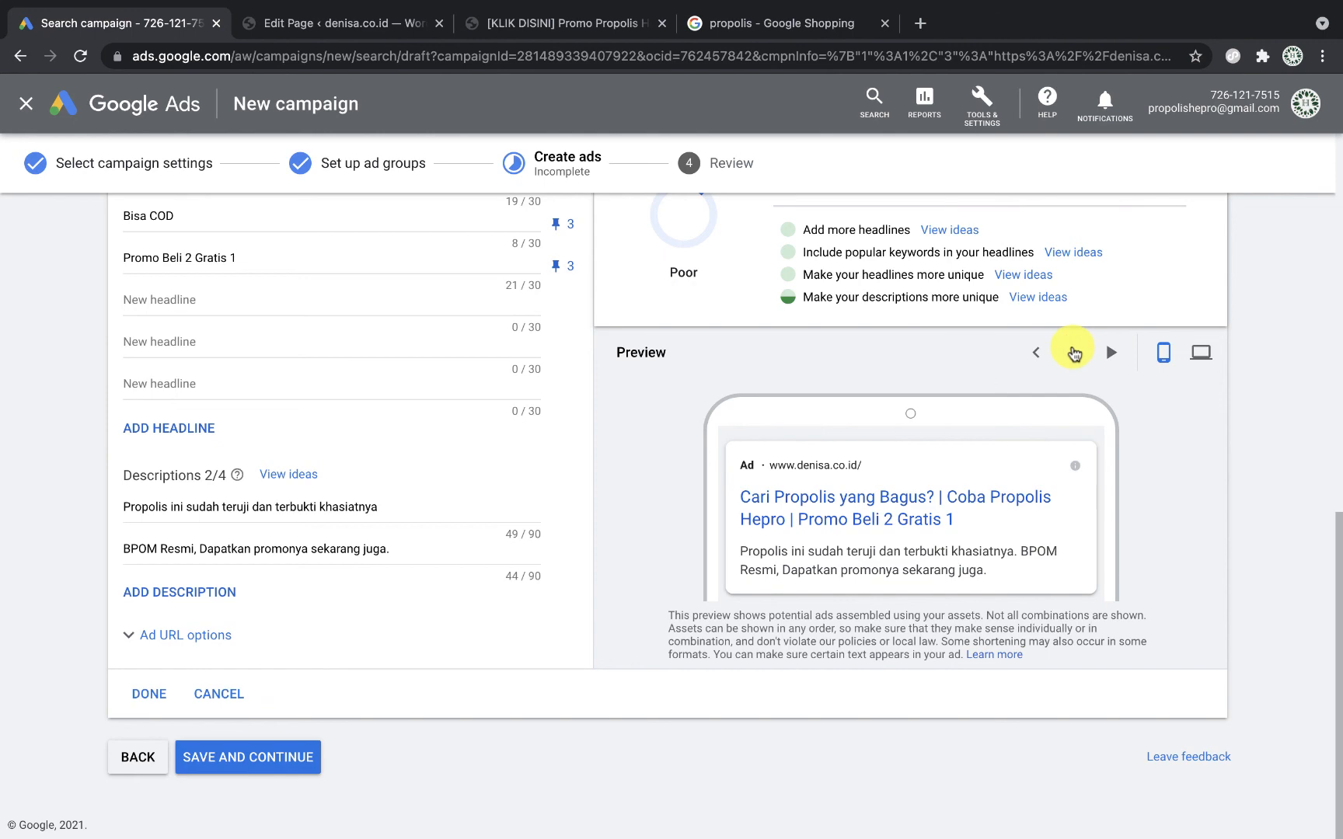
{"action": "left_click", "coordinate": [1075, 354]}
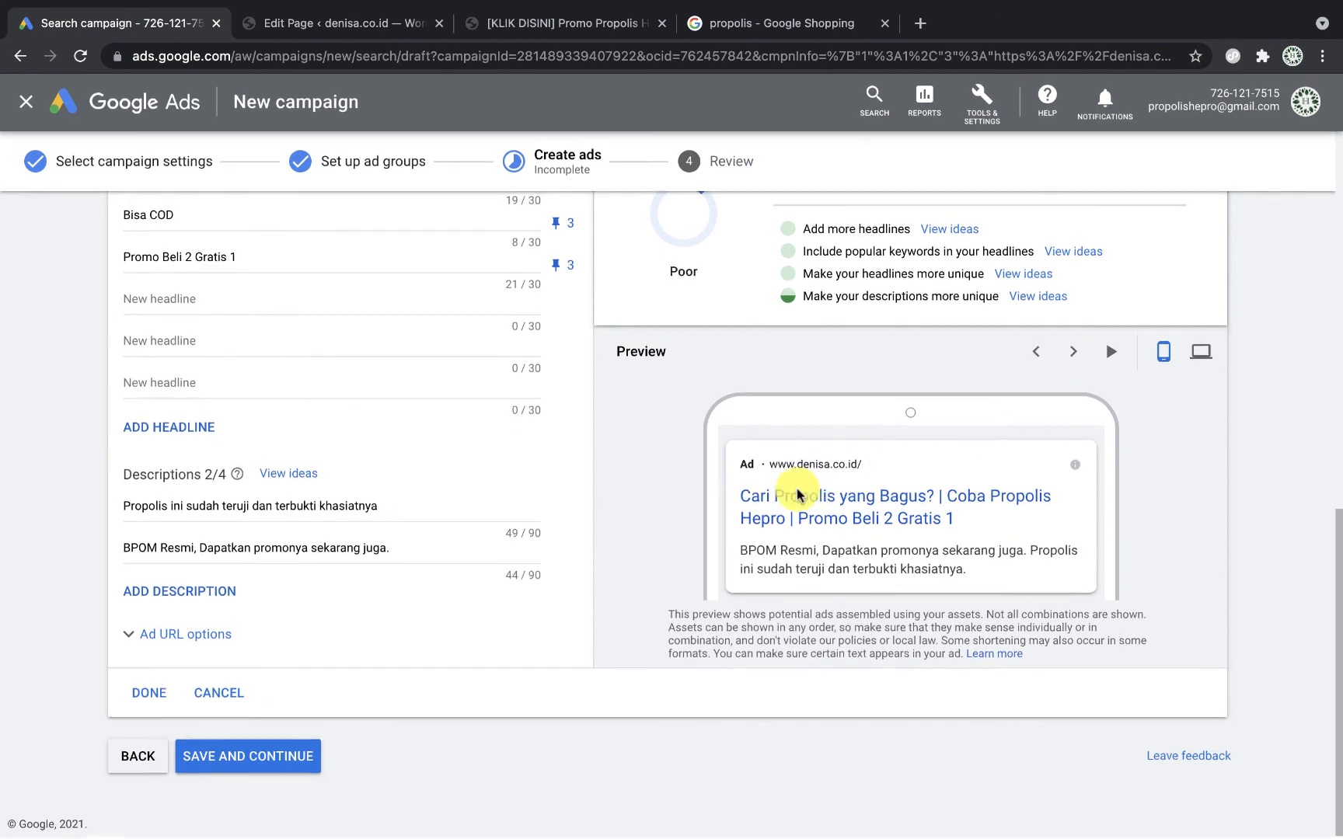
Step: Close the propolis ad and save to reach Review: 2 ad groups, 6 keywords, 2 ads
{"action": "left_click", "coordinate": [155, 696]}
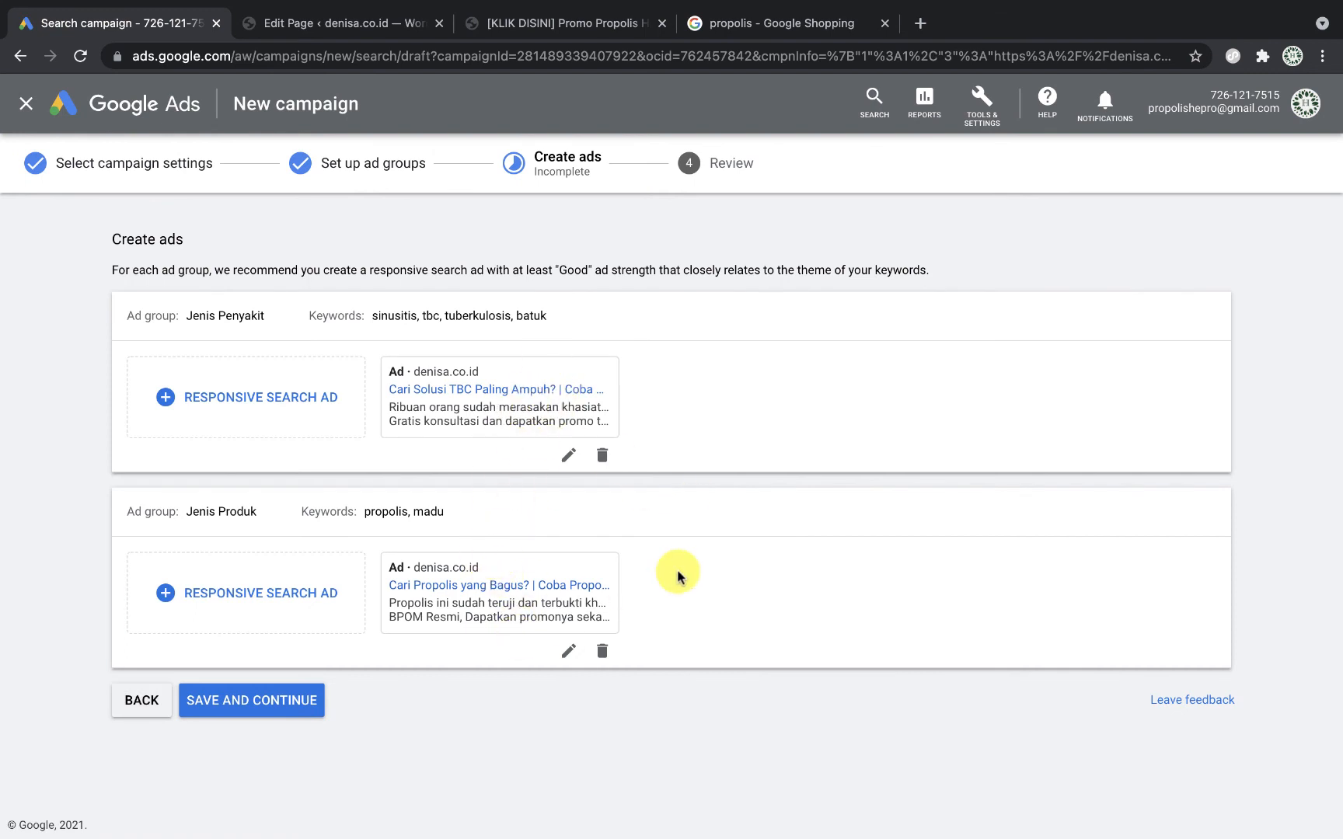
{"action": "left_click", "coordinate": [220, 412]}
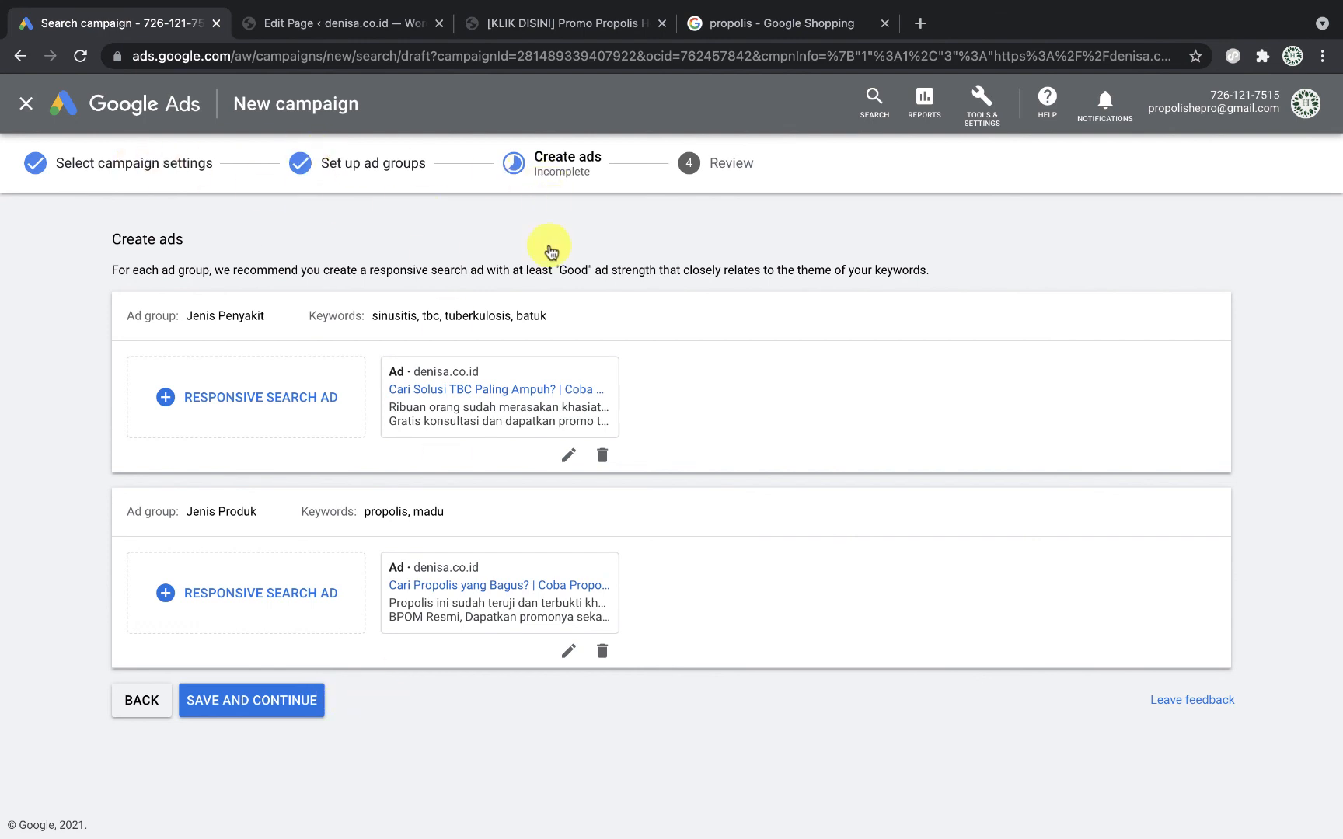
{"action": "left_click", "coordinate": [276, 704]}
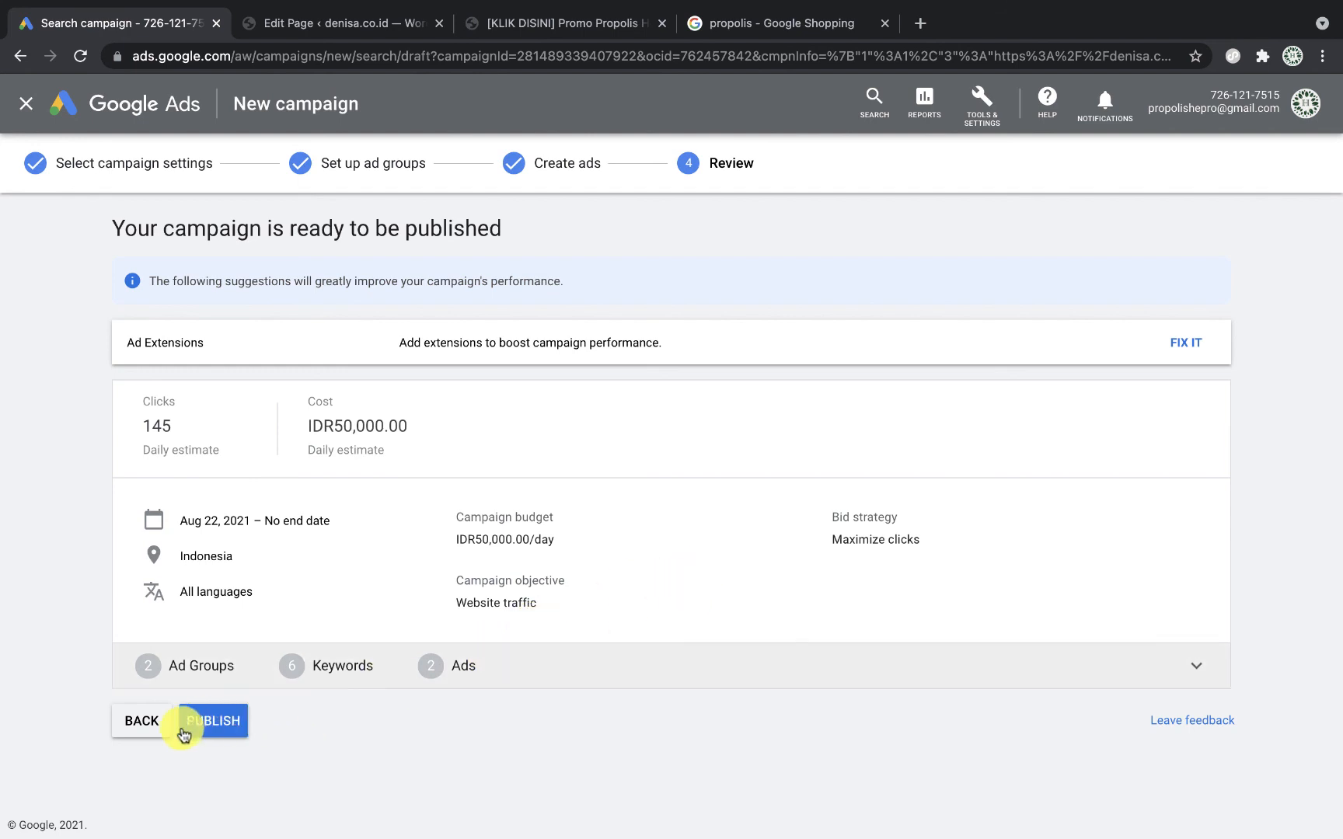
Step: Publish the GSN - Hepro campaign and scroll through its Enabled Overview cards
{"action": "left_click", "coordinate": [230, 729]}
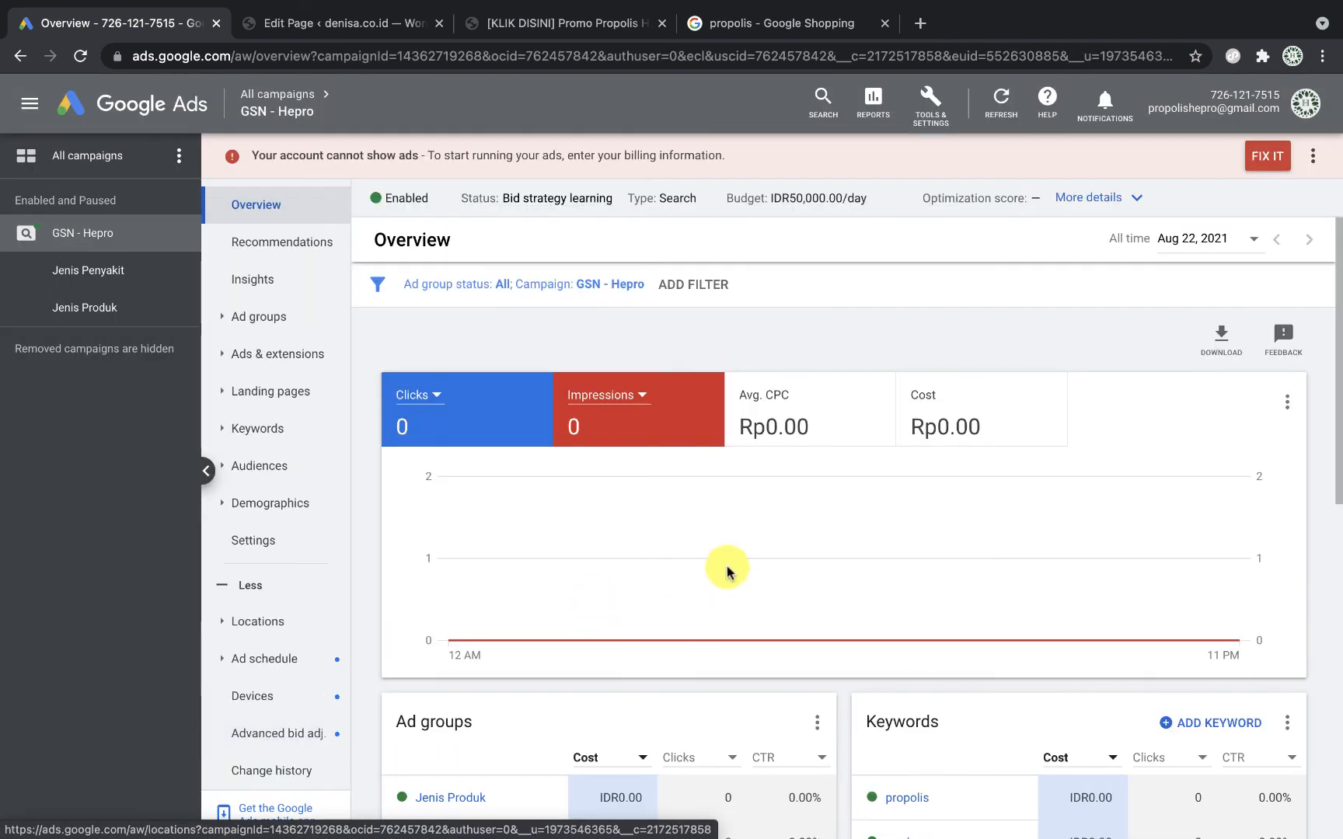
{"action": "scroll", "coordinate": [792, 588], "scroll_direction": "down", "scroll_amount": 8}
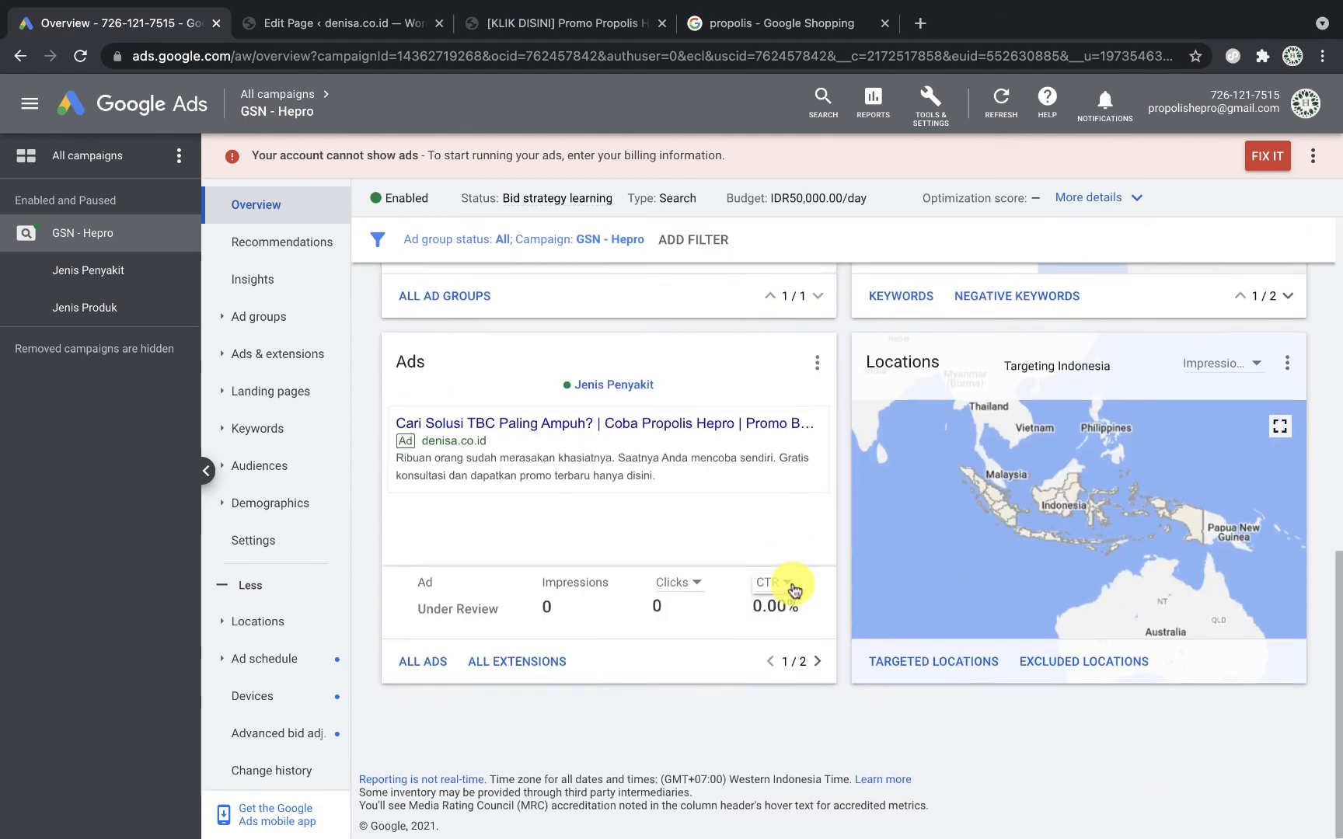
{"action": "scroll", "coordinate": [792, 588], "scroll_direction": "up", "scroll_amount": 7}
{"action": "scroll", "coordinate": [792, 588], "scroll_direction": "up", "scroll_amount": 3}
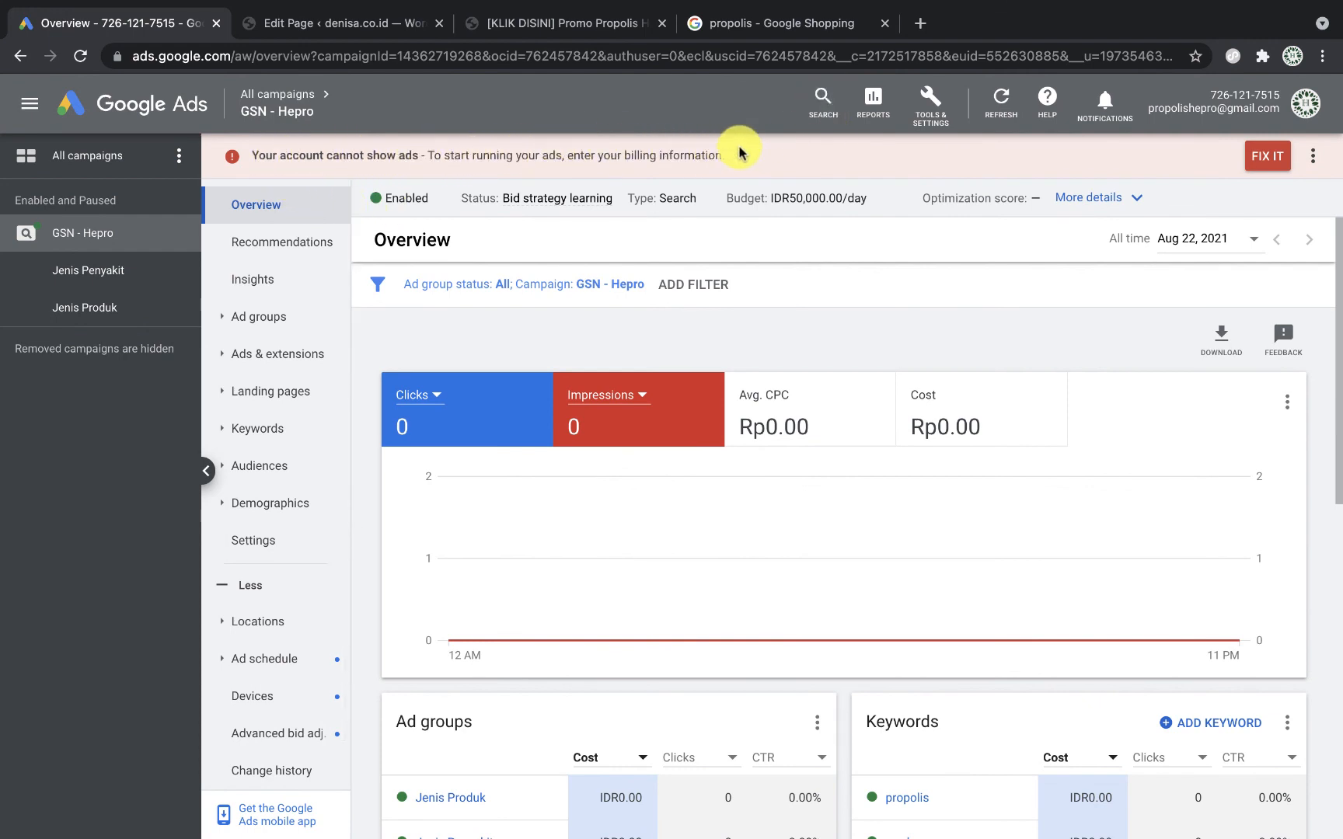
Step: Look over the Tools & Settings planning and billing options, then close them without choosing any
{"action": "left_click", "coordinate": [937, 113]}
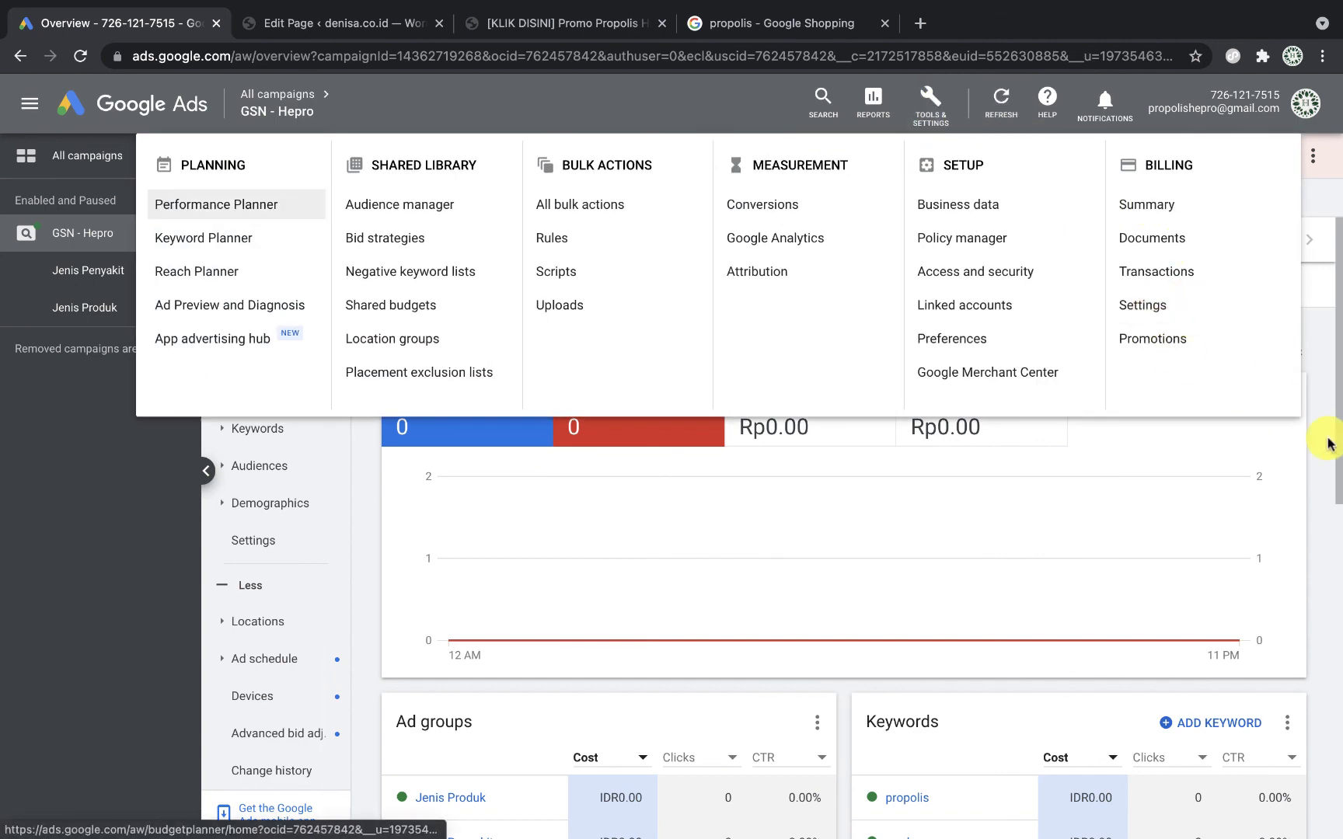
{"action": "left_click", "coordinate": [1239, 453]}
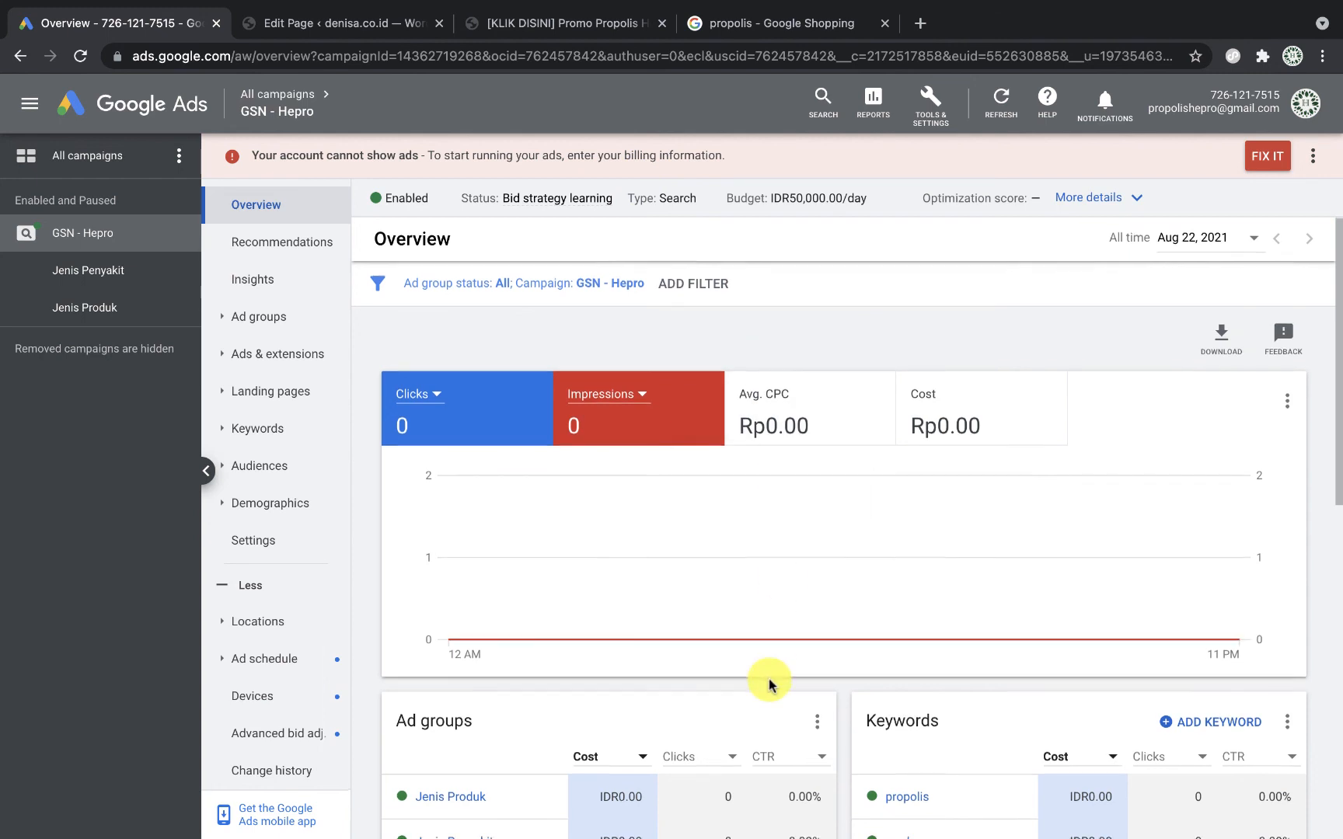
{"action": "scroll", "coordinate": [769, 684], "scroll_direction": "down", "scroll_amount": 3}
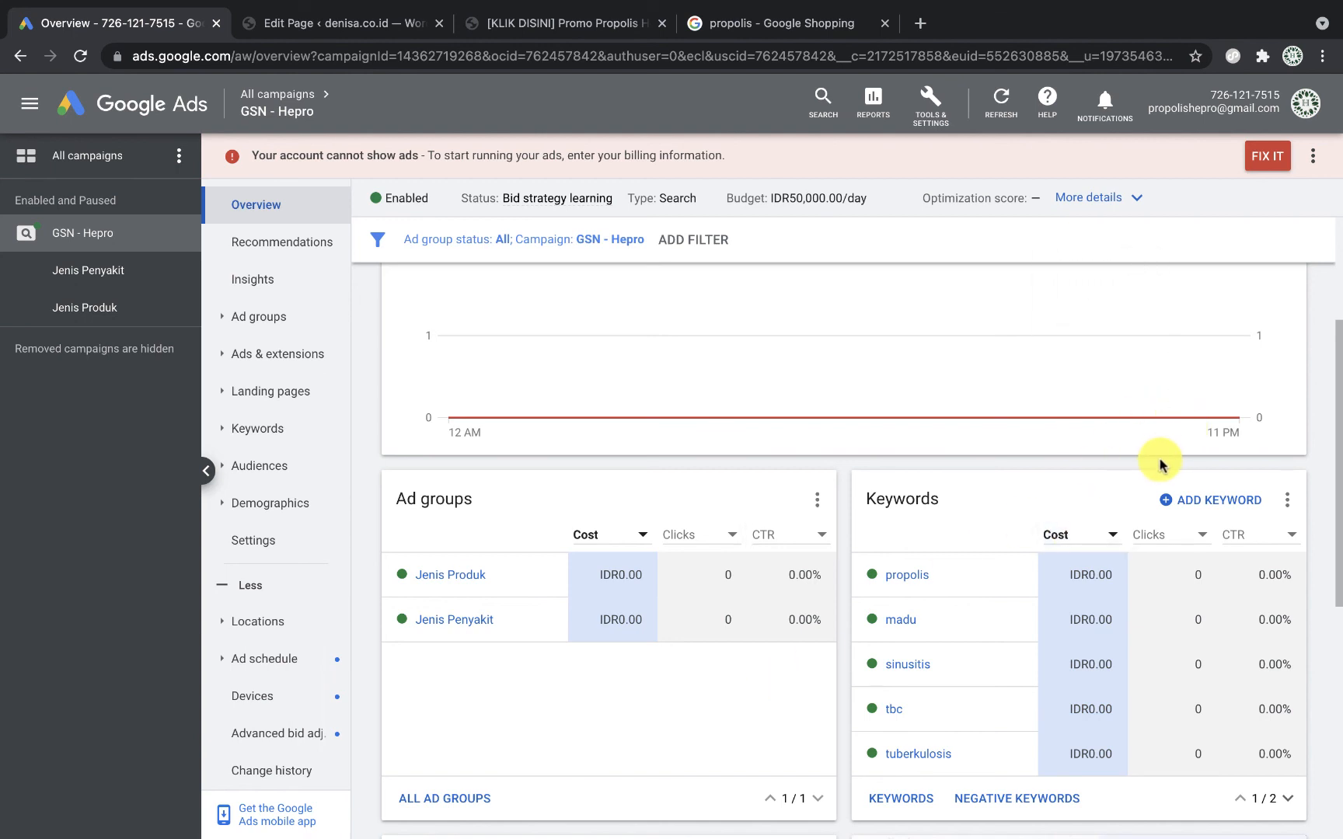
{"action": "scroll", "coordinate": [1160, 460], "scroll_direction": "up", "scroll_amount": 3}
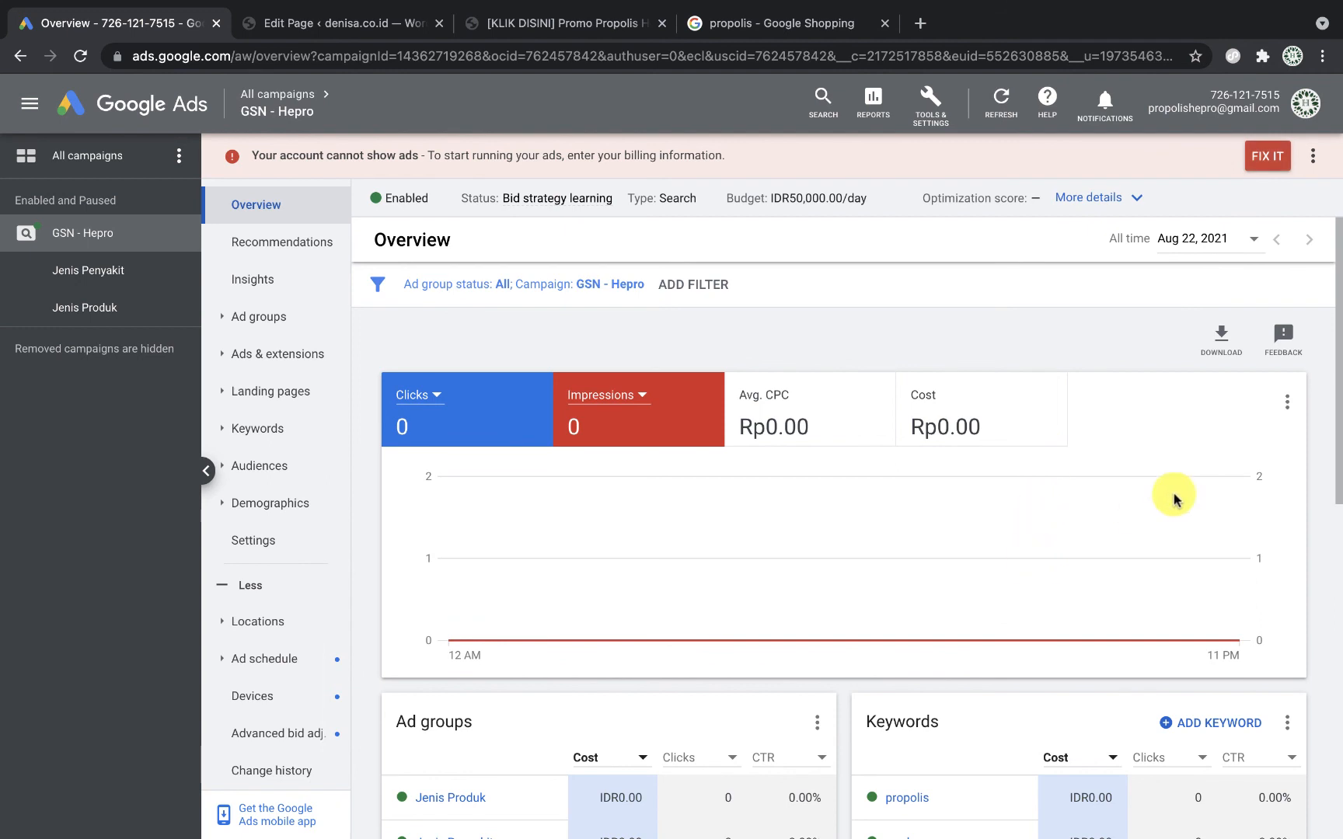
Step: Open the account-wide Campaigns list from the All campaigns level
{"action": "left_click", "coordinate": [55, 155]}
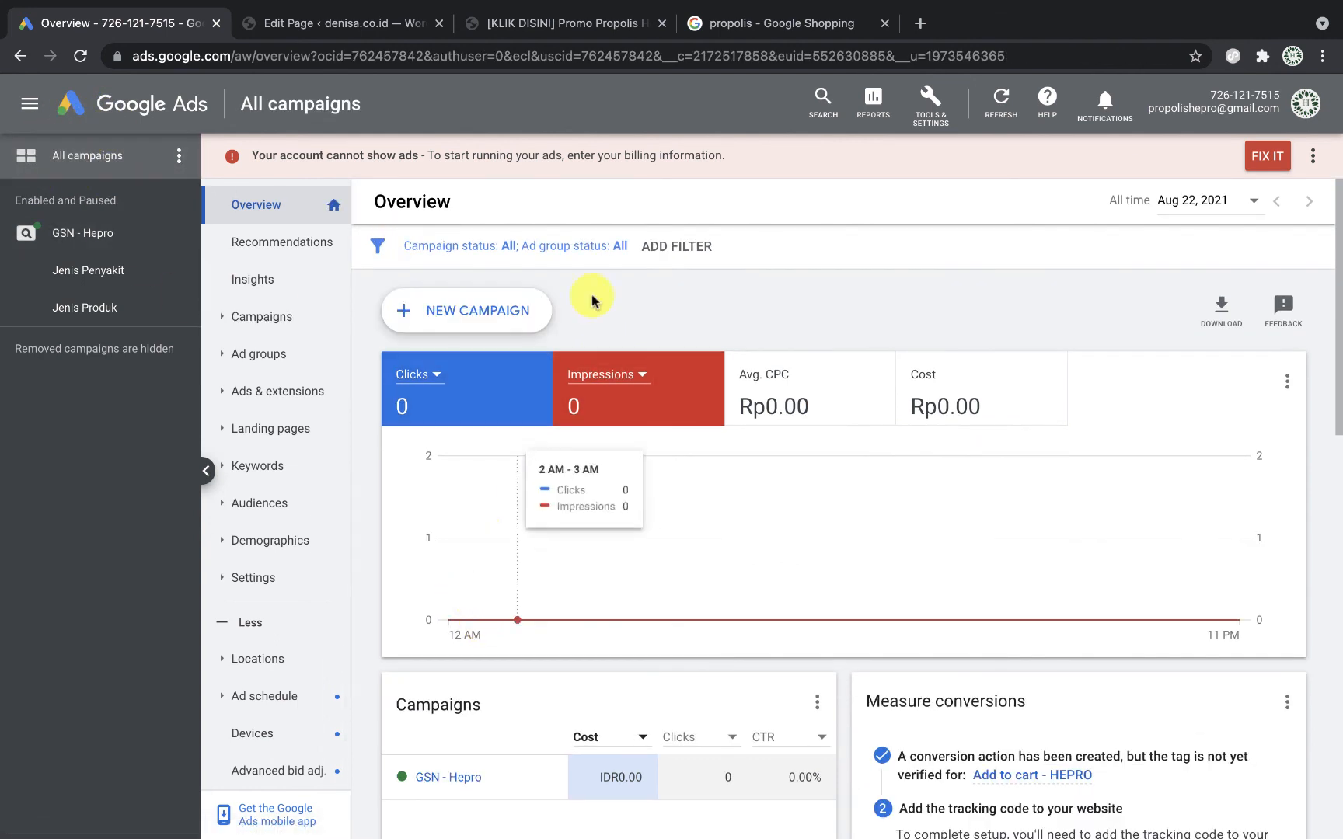
{"action": "left_click", "coordinate": [264, 318]}
{"action": "left_click", "coordinate": [288, 356]}
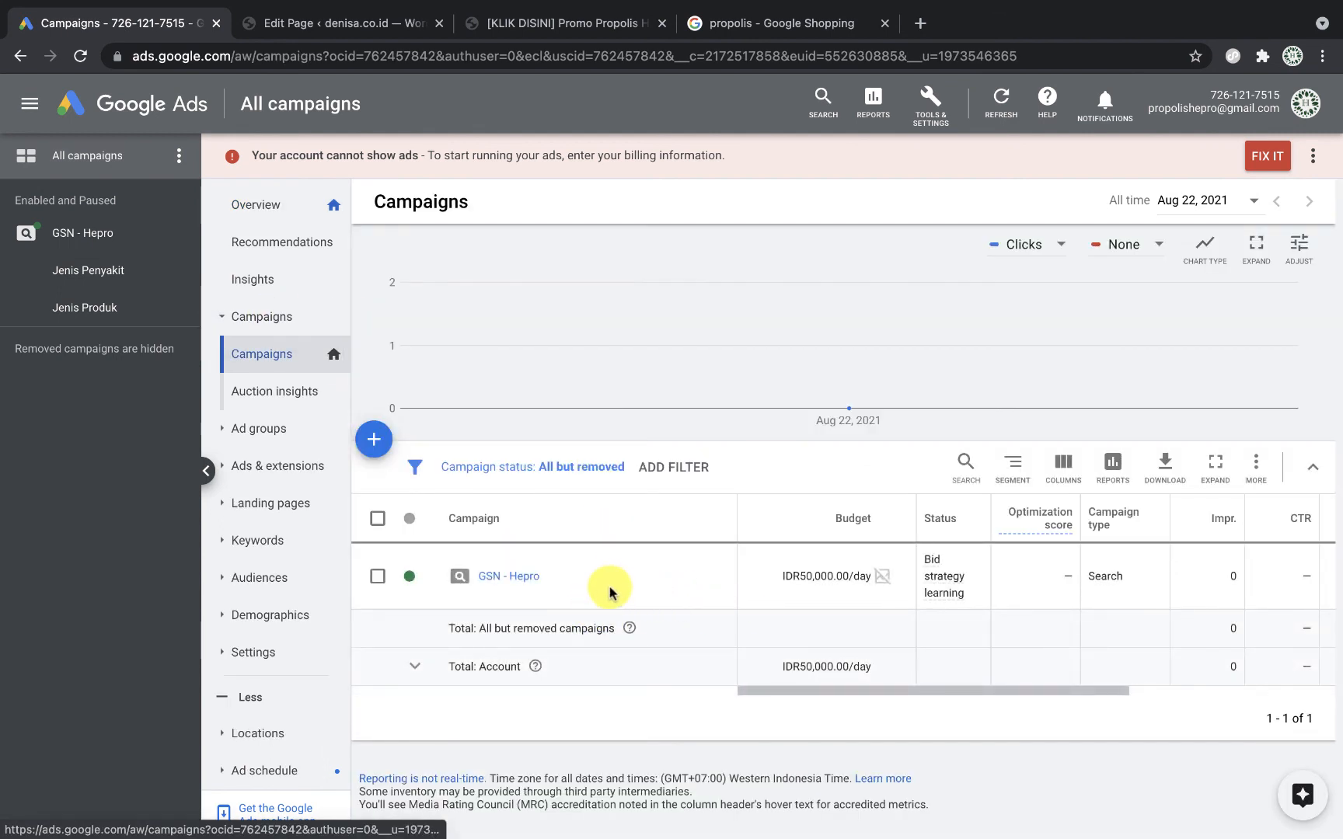
{"action": "scroll", "coordinate": [678, 604], "scroll_direction": "right", "scroll_amount": 5}
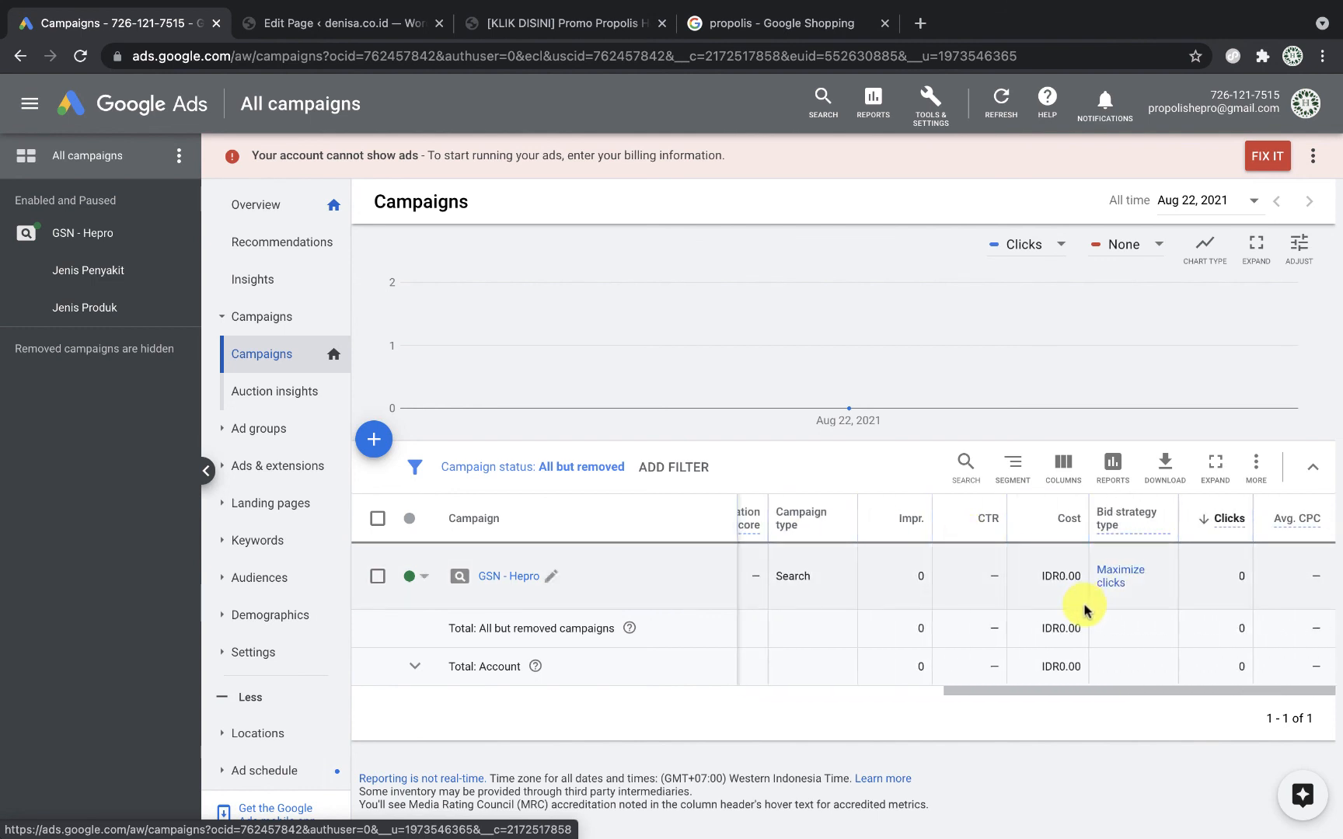
Step: Review the account's ad groups, the six search keywords, and the two responsive search ads pending review
{"action": "left_click", "coordinate": [268, 432]}
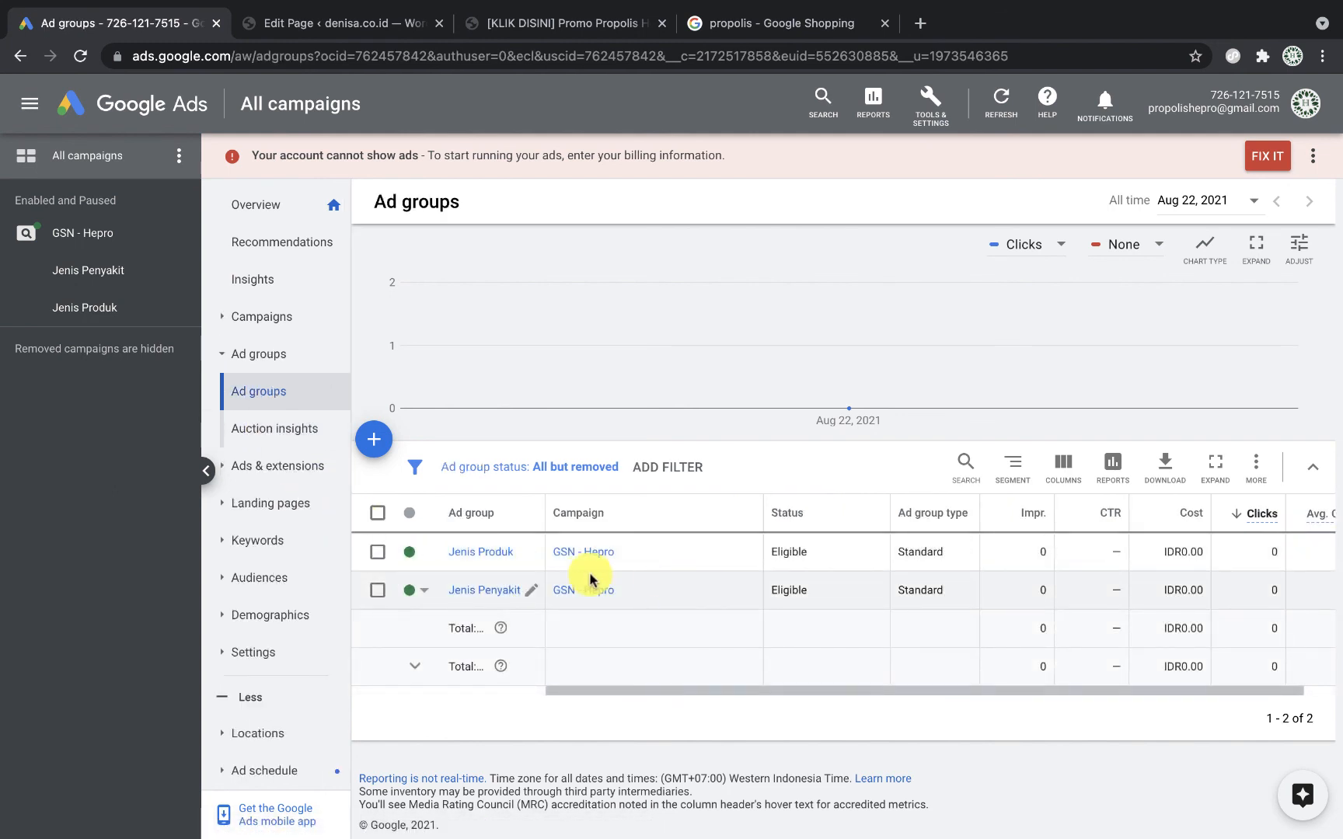
{"action": "left_click", "coordinate": [271, 548]}
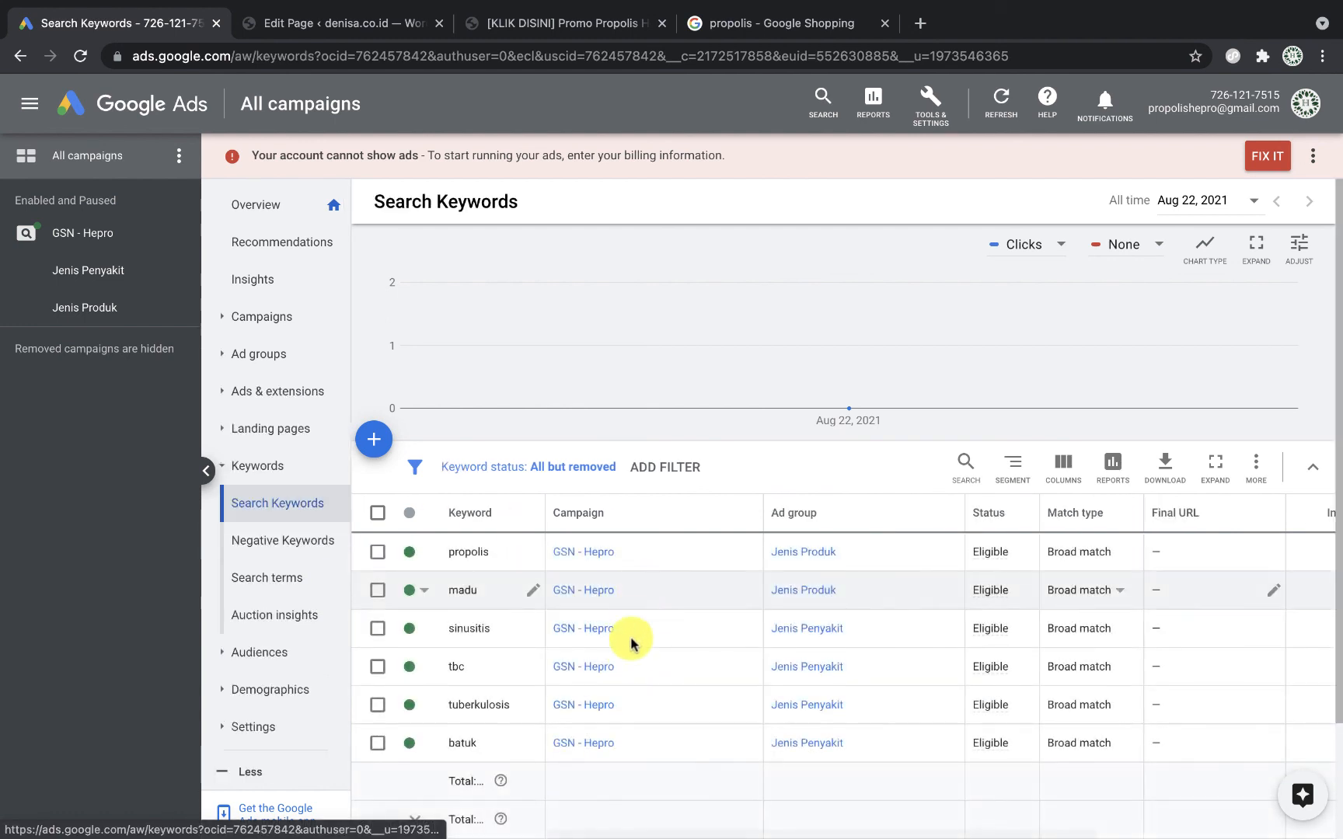
{"action": "scroll", "coordinate": [630, 657], "scroll_direction": "down", "scroll_amount": 1}
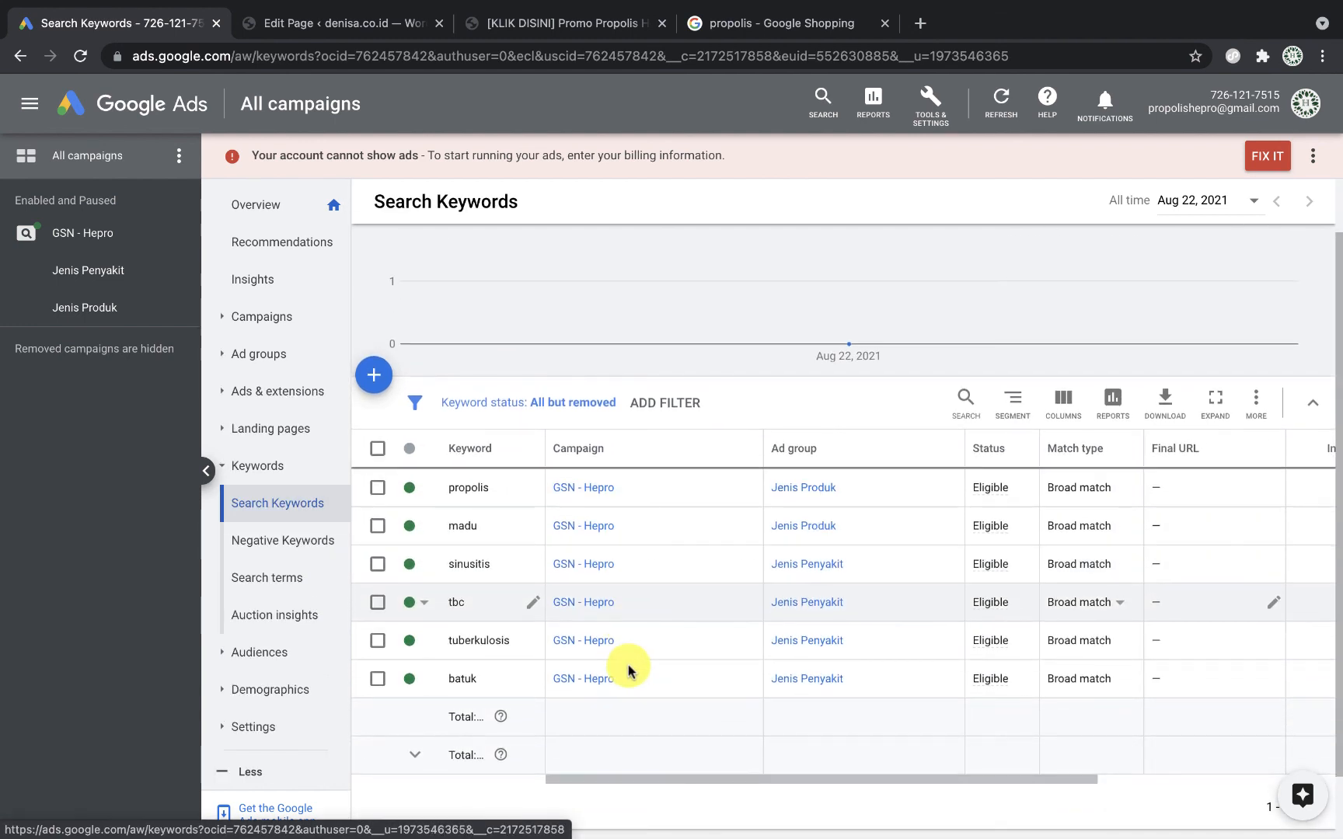
{"action": "left_click", "coordinate": [286, 394]}
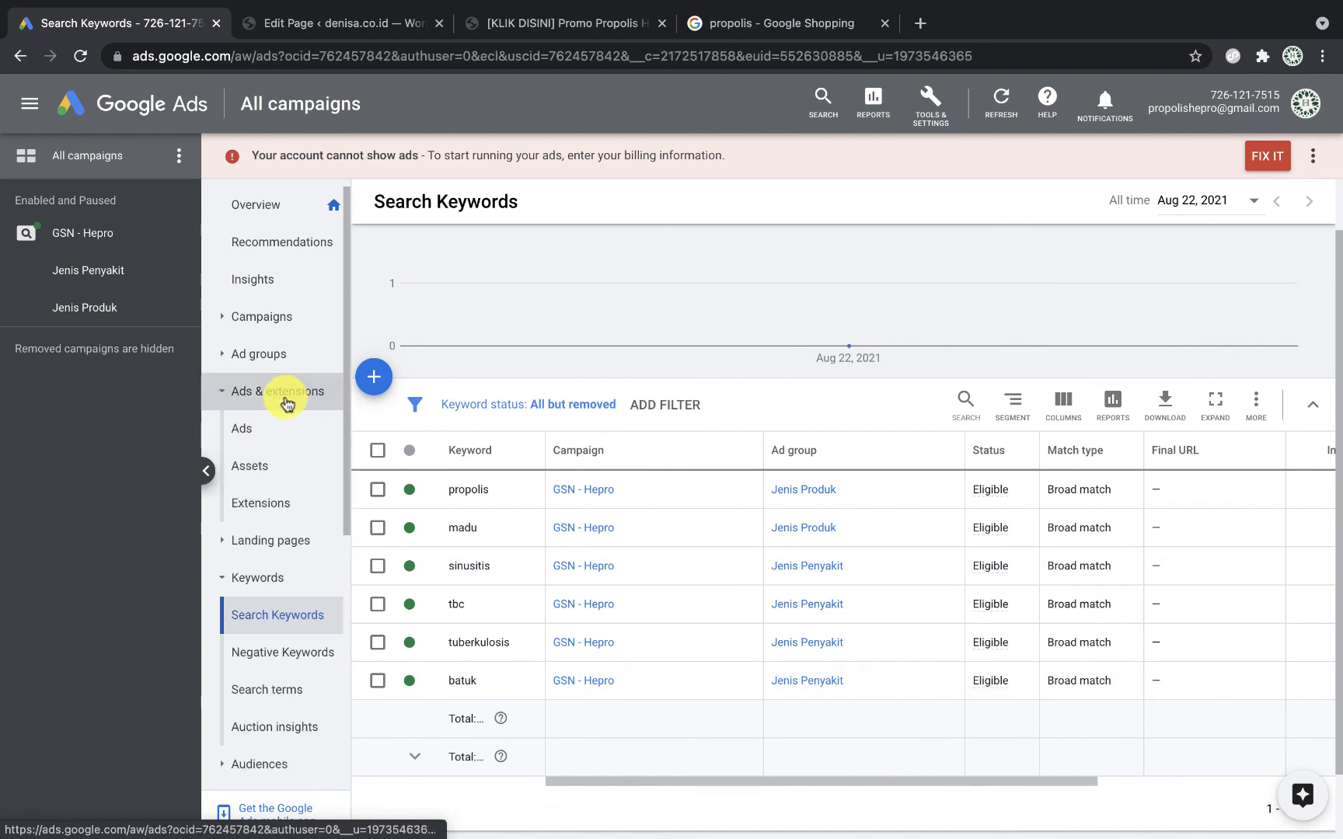